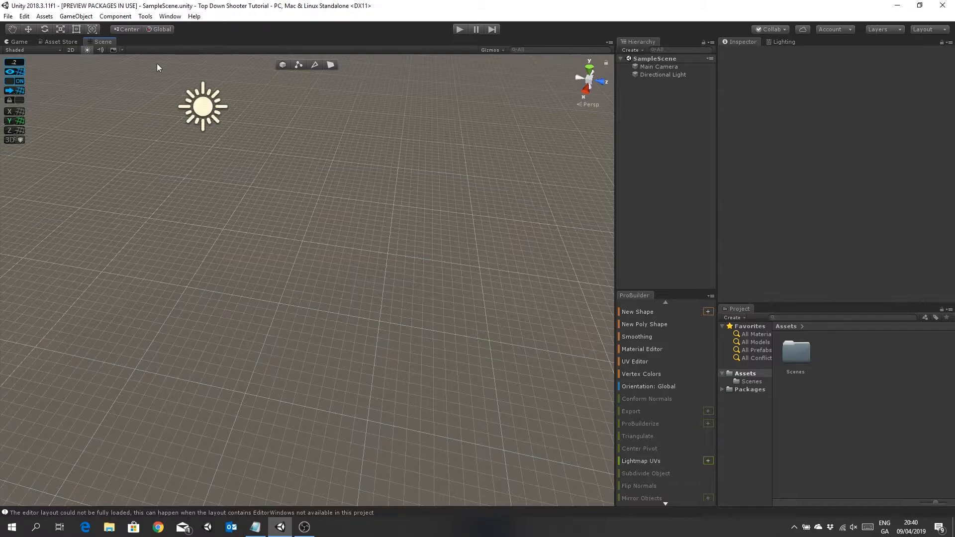
- Start a new ProBuilder cube shape and set its X, Y and Z position to 0
middle_click_drag(432, 234, 434, 273)
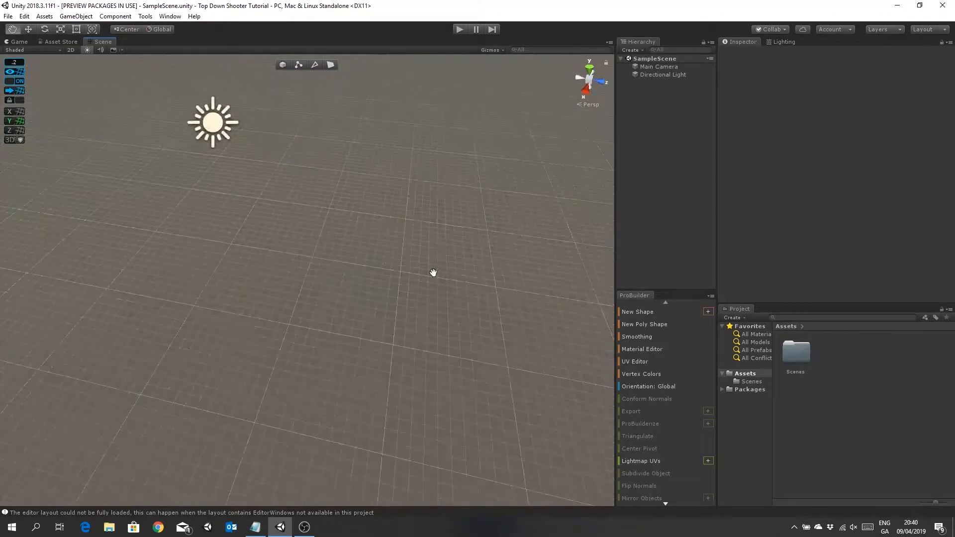
left_click(708, 312)
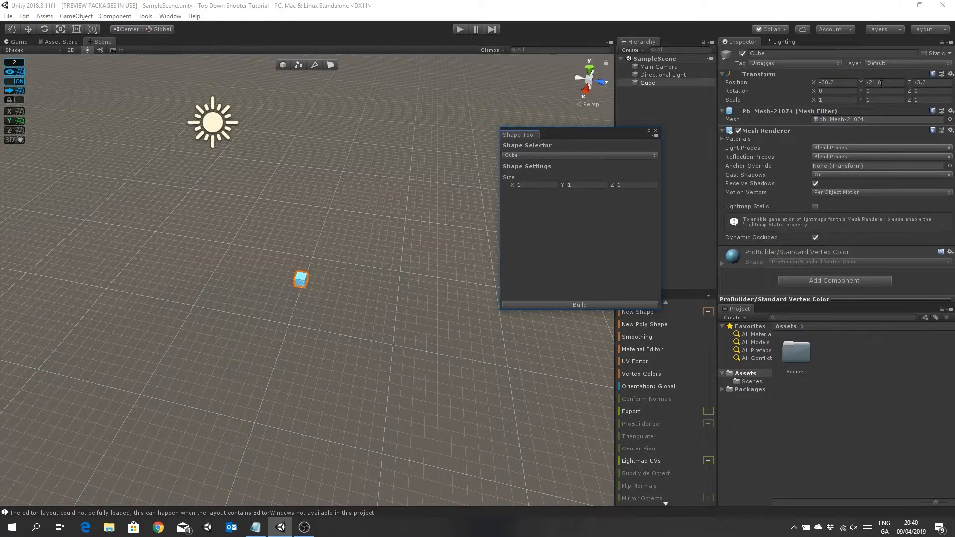
left_click(849, 82)
type("0")
key("Tab")
type("0")
key("Tab")
type("0")
- Set the grid's snap value to 1
middle_click_drag(311, 276, 326, 303)
middle_click_drag(366, 336, 356, 314)
scroll(357, 314, "up", 3)
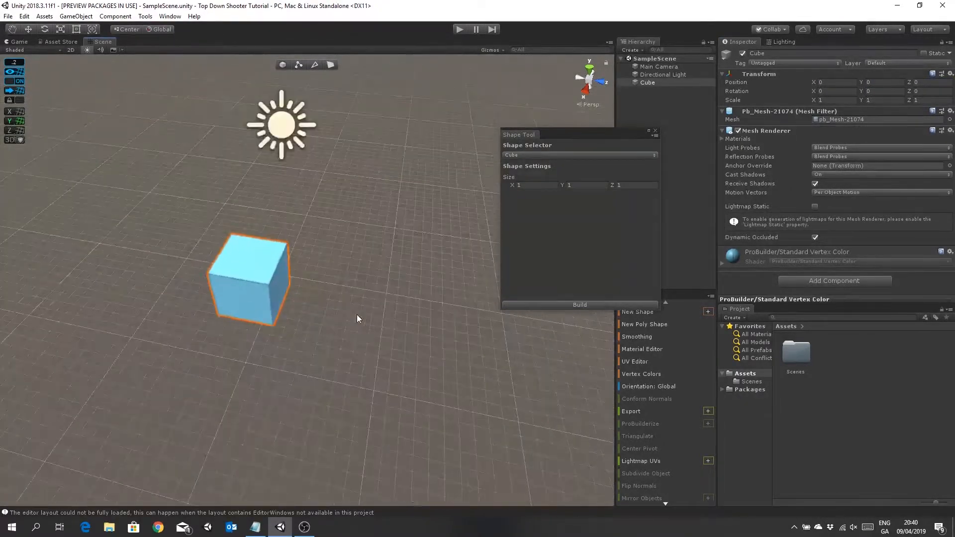
left_click(20, 64)
left_click(106, 69)
type("1")
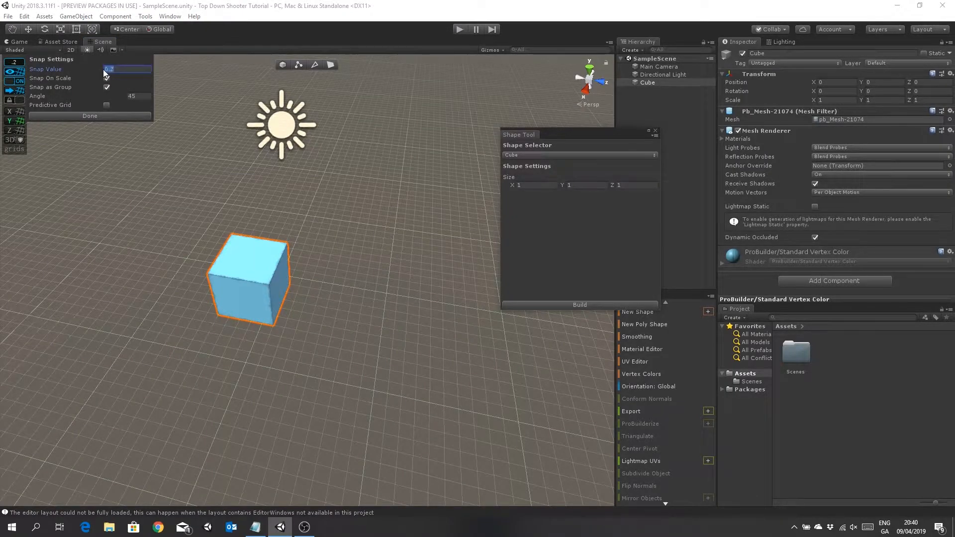
left_click(103, 117)
- Build the 1 × 1 × 1 cube, close the Shape Tool and switch to face selection
middle_click_drag(384, 352, 373, 353)
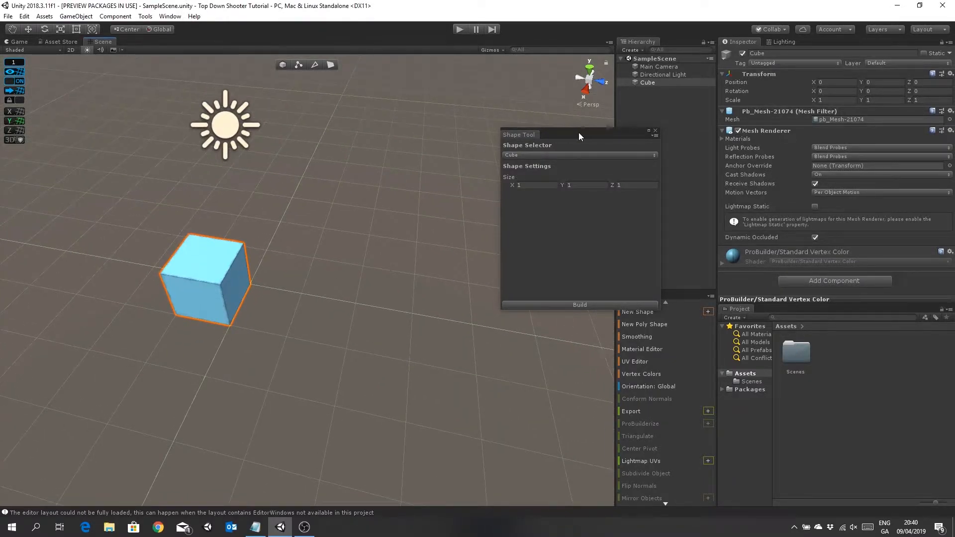
left_click(580, 304)
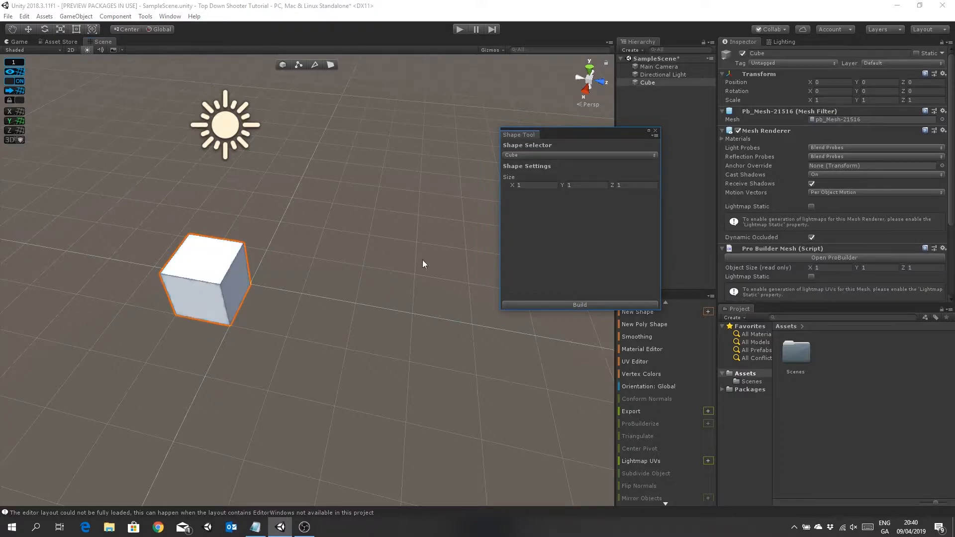
left_click(656, 130)
middle_click_drag(331, 242, 357, 217)
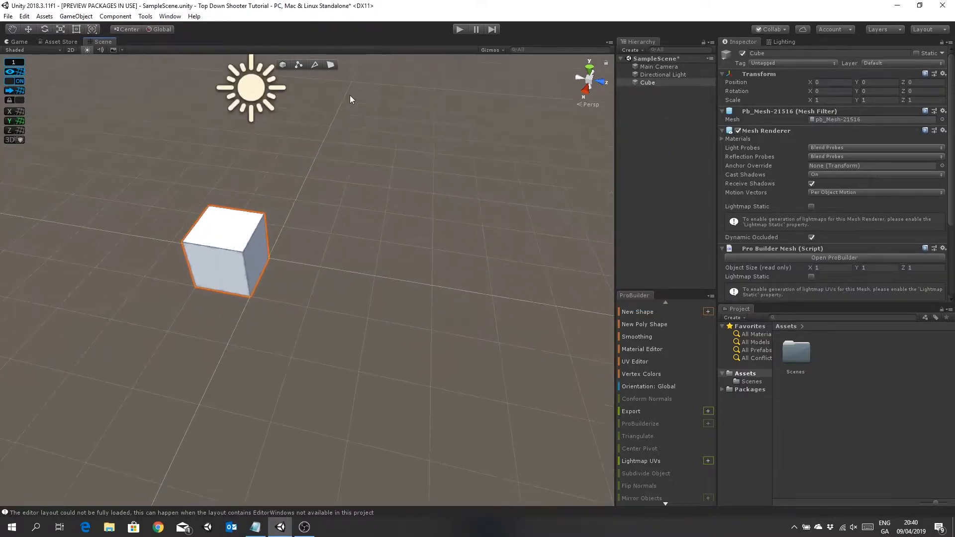
left_click(331, 64)
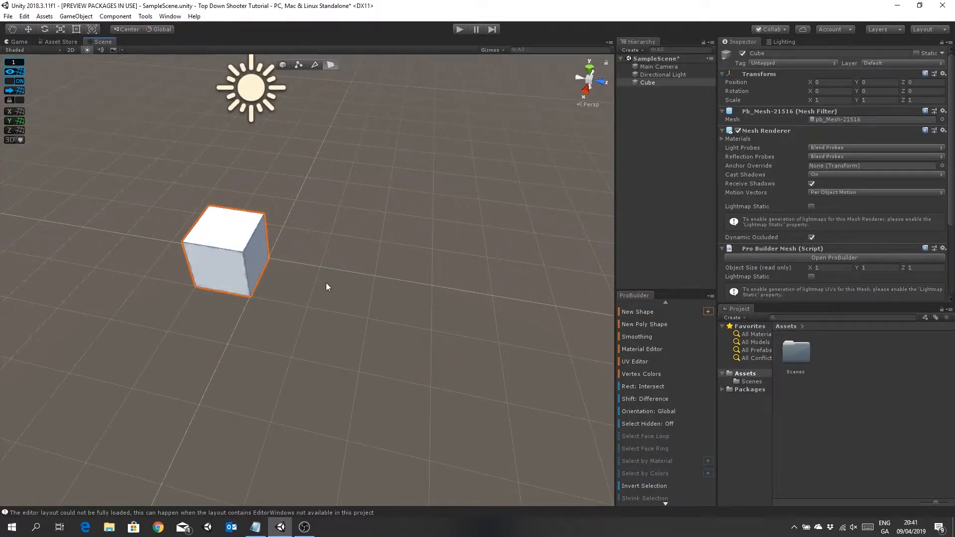
scroll(327, 276, "down", 4)
scroll(328, 277, "down", 2)
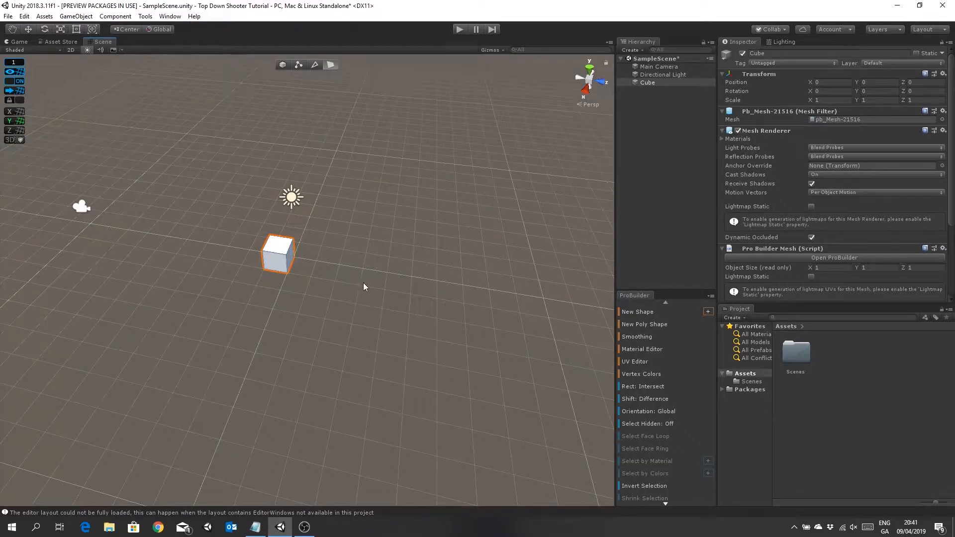
middle_click_drag(358, 297, 311, 284)
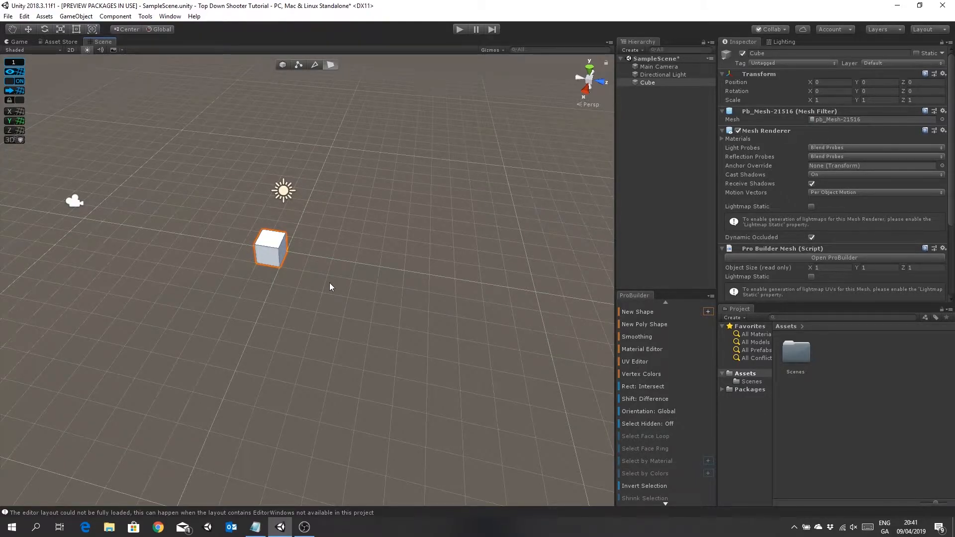
scroll(329, 283, "up", 3)
middle_click_drag(342, 280, 336, 286)
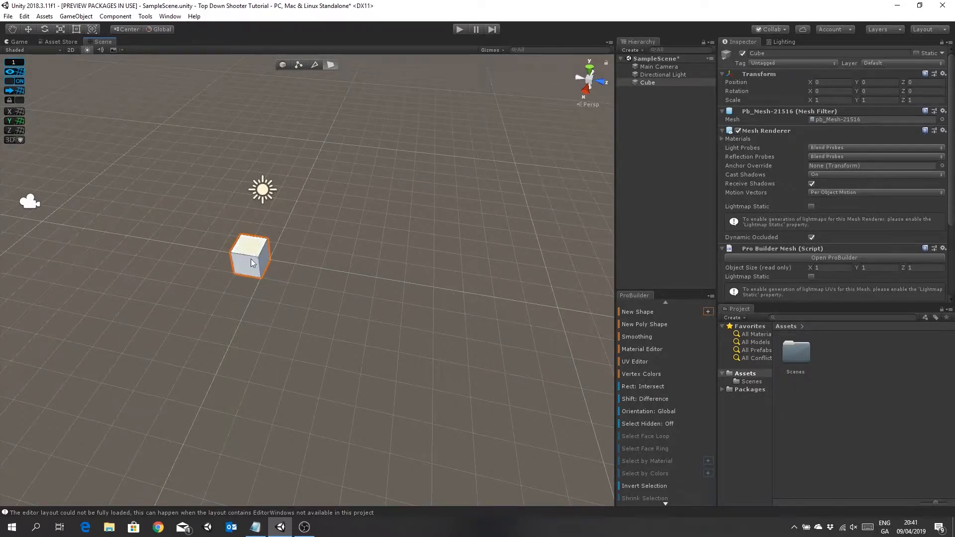
middle_click_drag(313, 274, 322, 252)
scroll(321, 249, "up", 1)
right_click_drag(322, 252, 335, 275)
middle_click_drag(334, 275, 327, 282)
- Extrude the cube's side face along Z and the resulting long side along X to form a 5 × 5 slab
left_click(267, 232)
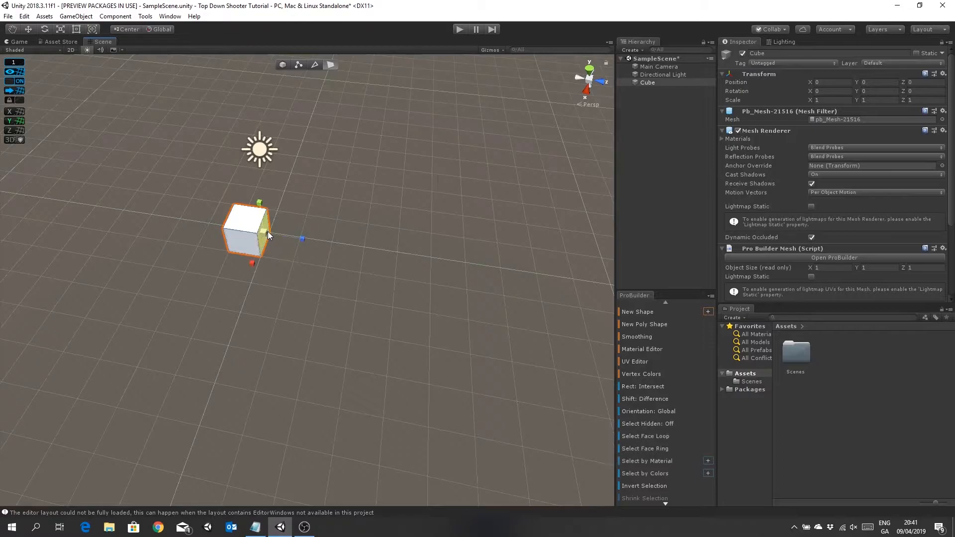
left_click(29, 29)
left_click_drag(306, 237, 196, 316, "shift")
left_click(171, 275, "shift")
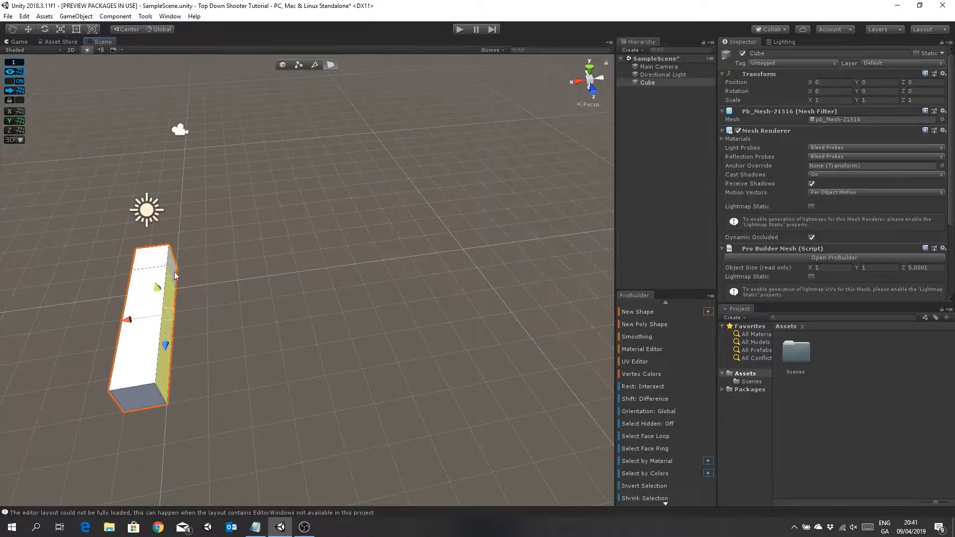
left_click_drag(128, 323, 263, 310, "shift")
- Select all of the slab's top faces and raise them until the block is 3 units high
left_click(216, 319)
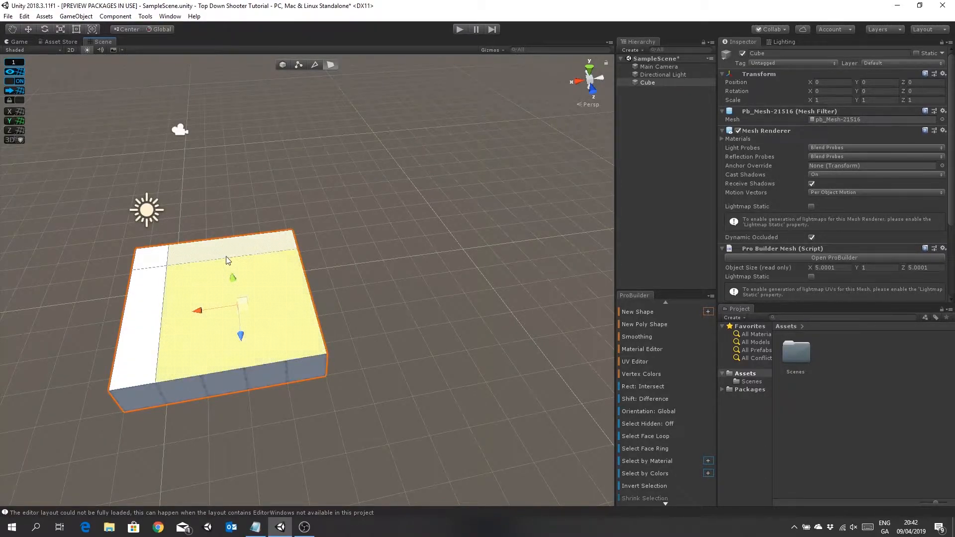
left_click(157, 260, "shift")
left_click(157, 306, "shift")
right_click_drag(220, 384, 269, 336)
key("f")
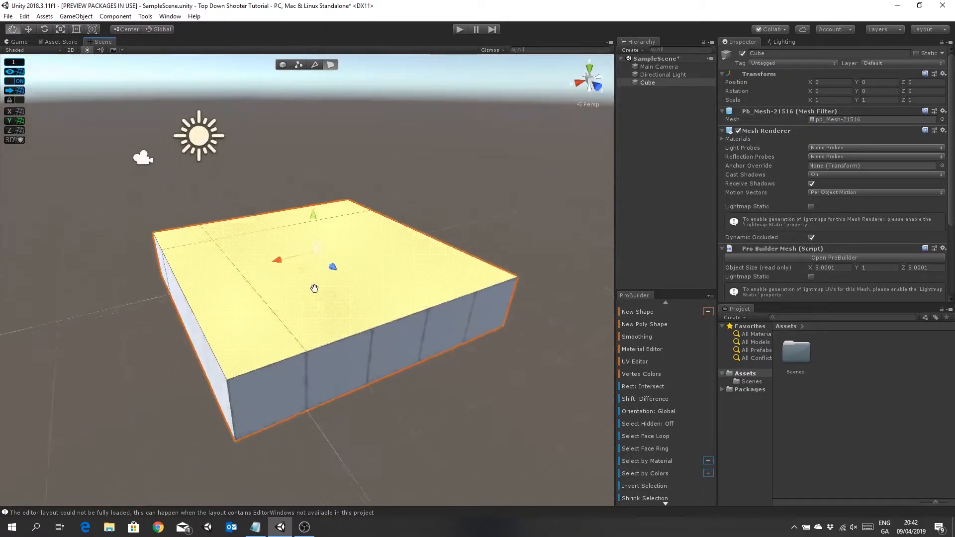
left_click_drag(312, 214, 311, 144)
- Return to object selection and flip the block's normals to turn it into a room seen from inside
right_click_drag(332, 261, 356, 331)
middle_click_drag(169, 139, 383, 360)
scroll(375, 341, "down", 10)
middle_click_drag(483, 305, 458, 323)
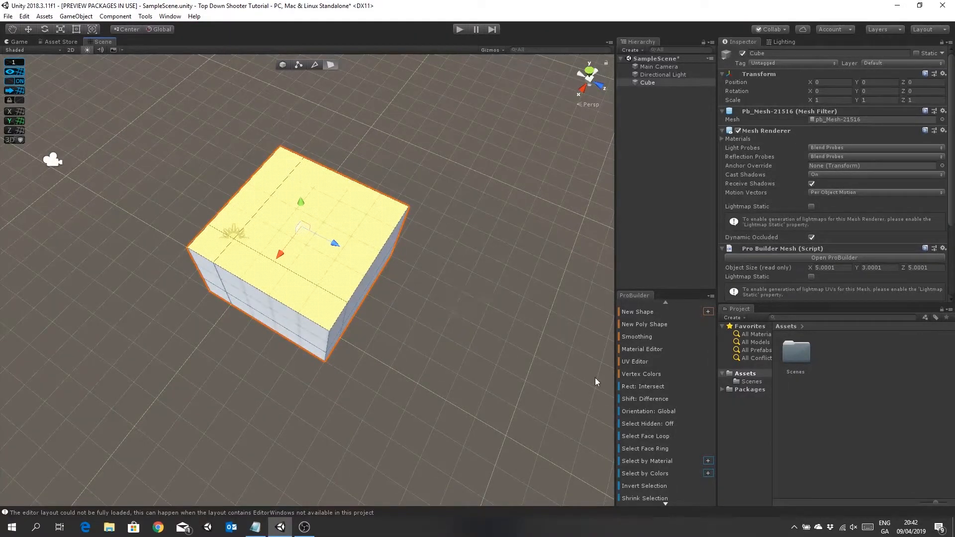
left_click(282, 65)
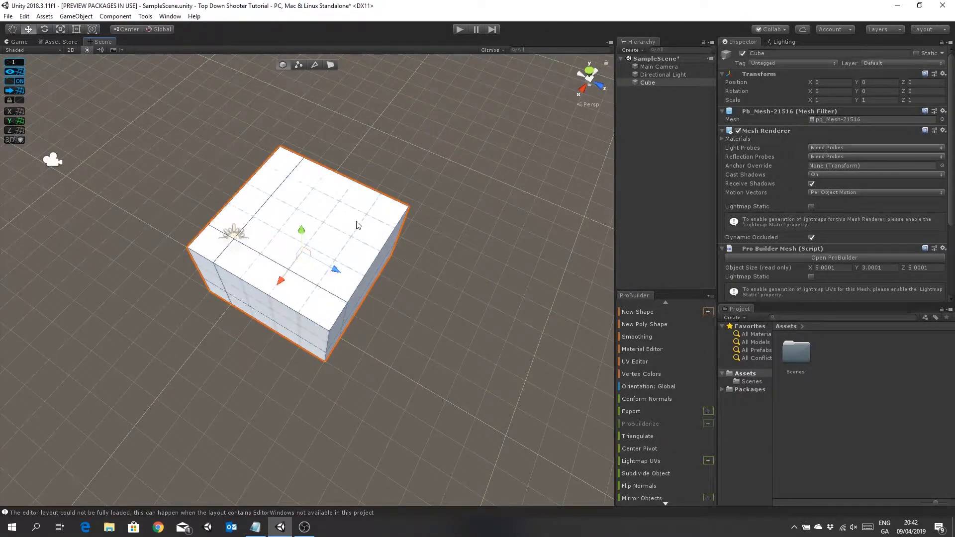
scroll(659, 410, "down", 3)
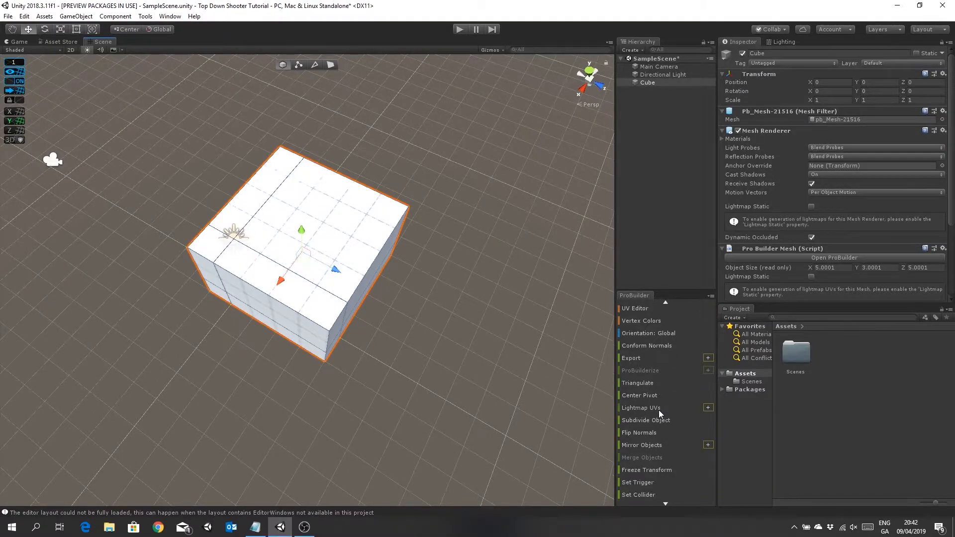
left_click(649, 434)
- Examine the flipped room's interior walls and floor from several angles
left_click_drag(451, 315, 494, 292, "alt")
middle_click_drag(494, 292, 509, 262)
left_click_drag(485, 284, 509, 272, "alt")
middle_click_drag(509, 272, 524, 253)
left_click_drag(524, 252, 417, 296, "alt")
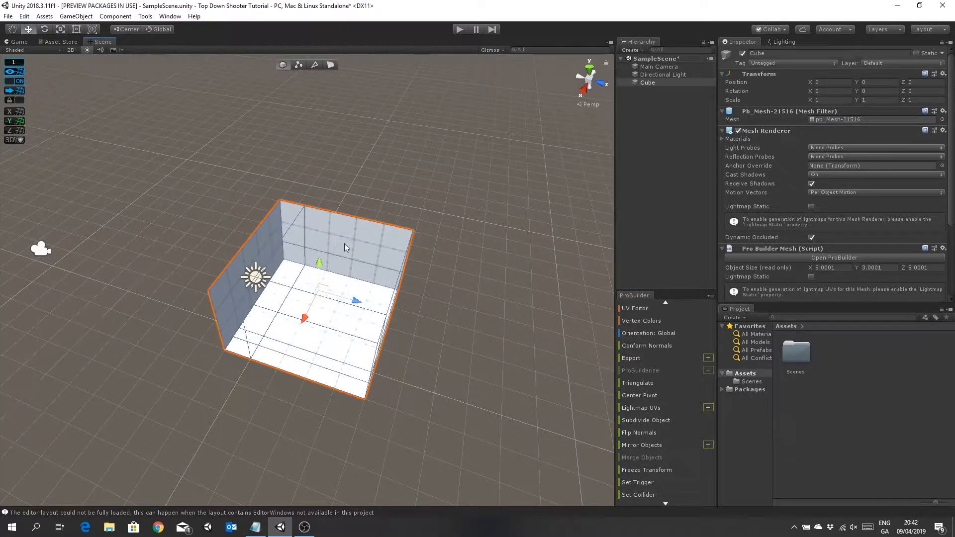
right_click_drag(445, 334, 465, 289)
mouse_move(465, 288)
middle_mouse_down()
mouse_move(480, 237)
mouse_move(465, 291)
middle_mouse_up()
right_click_drag(465, 291, 431, 373)
middle_click_drag(431, 373, 431, 387)
right_click_drag(440, 409, 317, 395)
mouse_move(318, 395)
middle_mouse_down()
mouse_move(232, 395)
mouse_move(312, 389)
middle_mouse_up()
right_click_drag(312, 390, 420, 334)
mouse_move(420, 335)
middle_mouse_down()
mouse_move(432, 311)
mouse_move(424, 317)
mouse_move(430, 342)
middle_mouse_up()
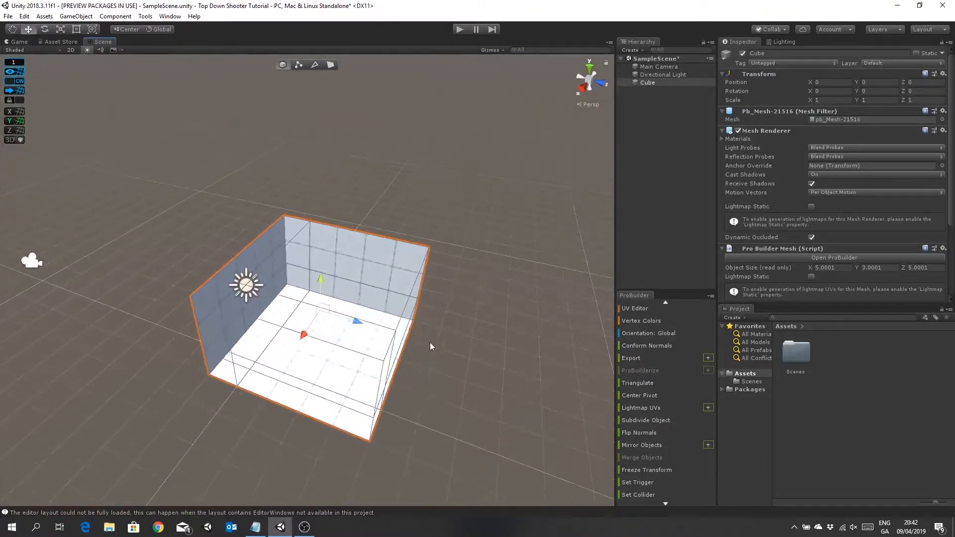
- Insert an edge loop across the long edge at the top of the back wall and move it one grid unit along Z
scroll(432, 342, "up", 2)
left_click(315, 64)
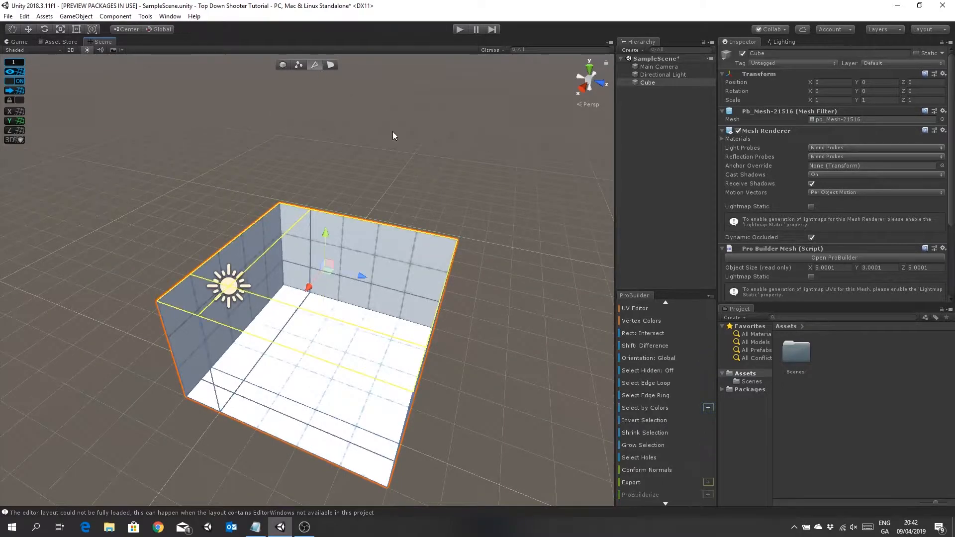
middle_click_drag(487, 372, 493, 418)
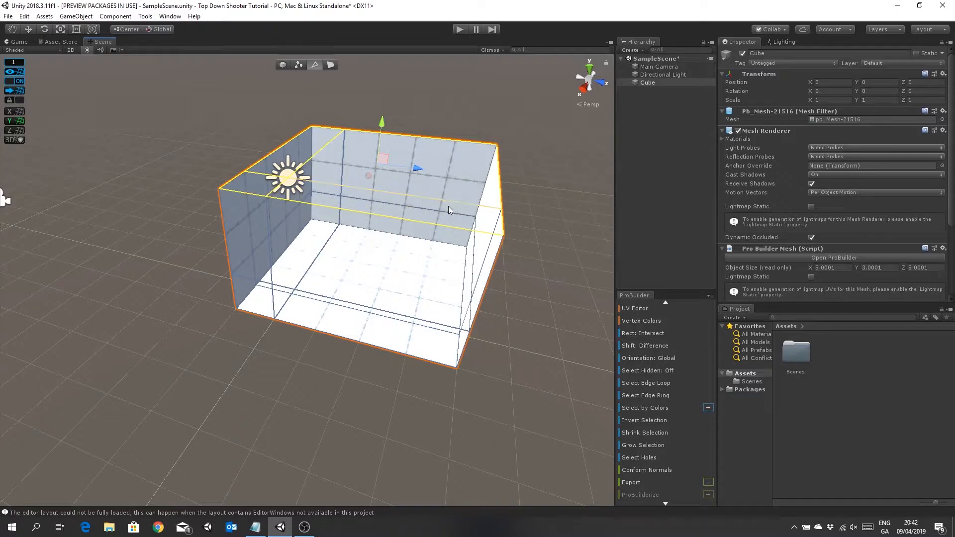
left_click(449, 139)
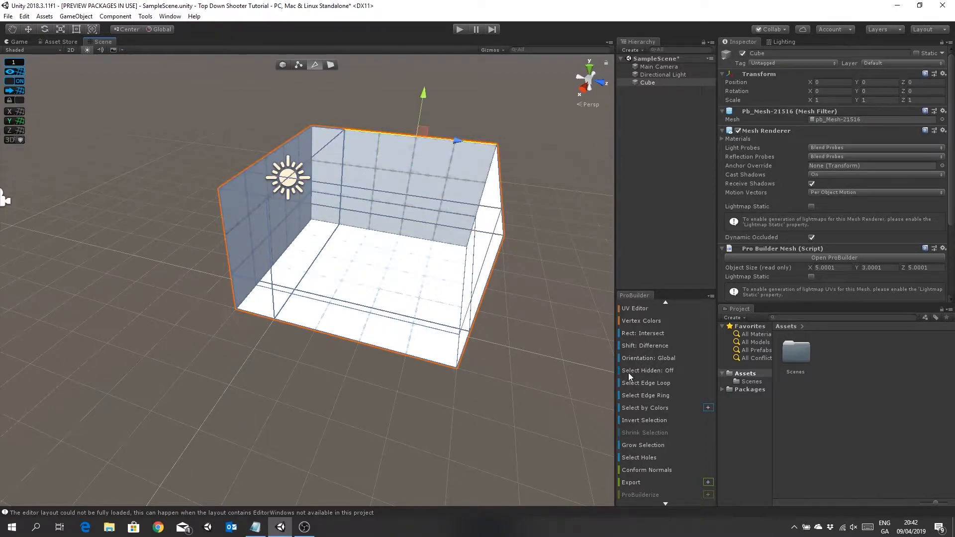
scroll(644, 369, "down", 5)
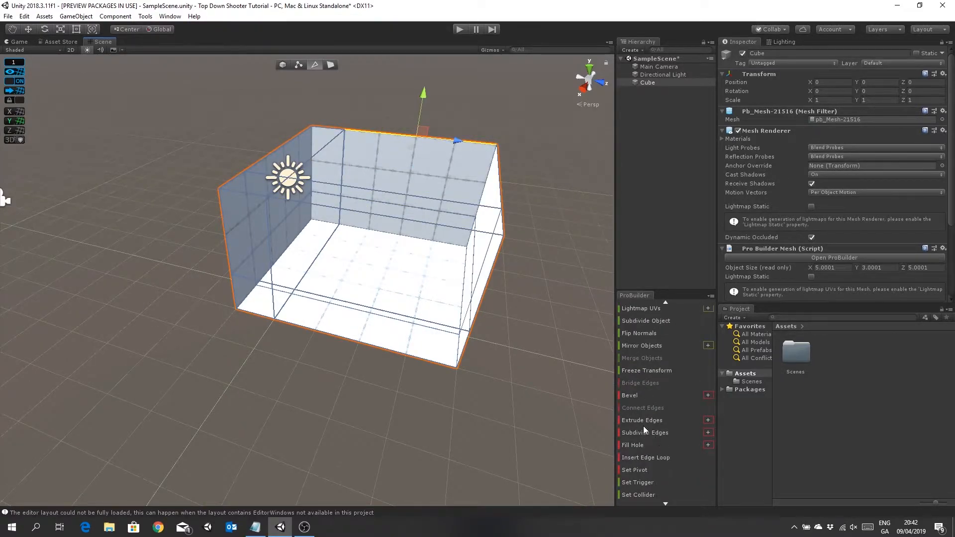
left_click(655, 458)
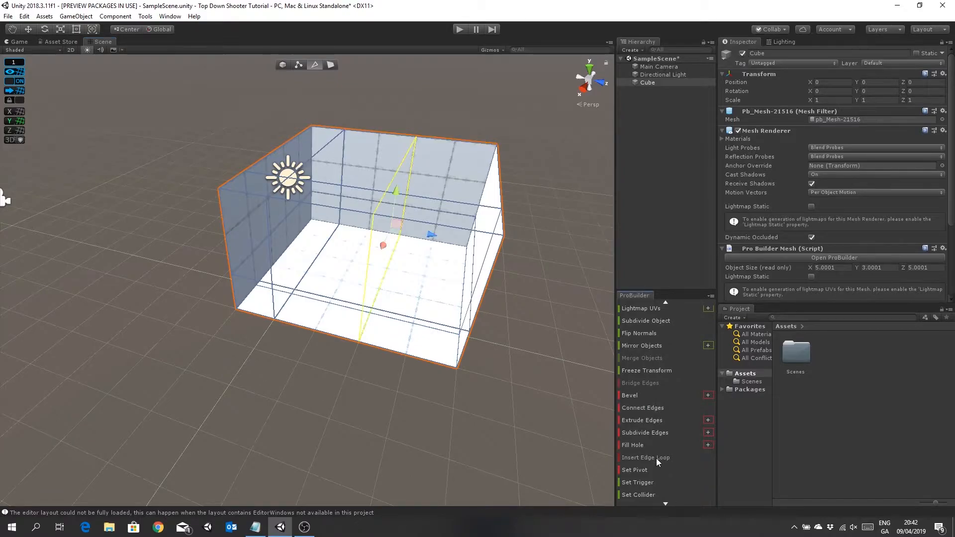
left_click_drag(430, 235, 452, 237)
- Select the lower horizontal edge loop around the room's walls and raise it one grid unit
key("alt")
left_click_drag(363, 409, 501, 252, "alt")
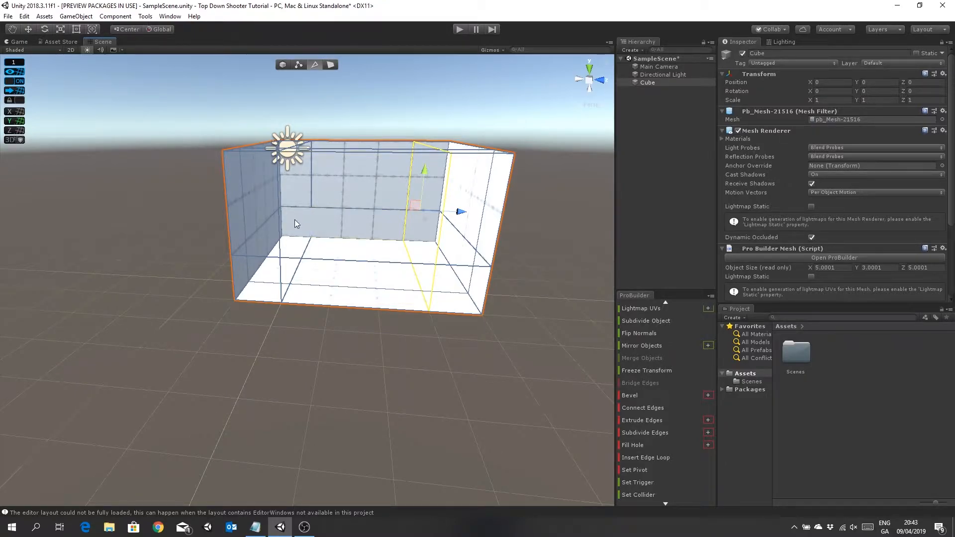
left_click(402, 268)
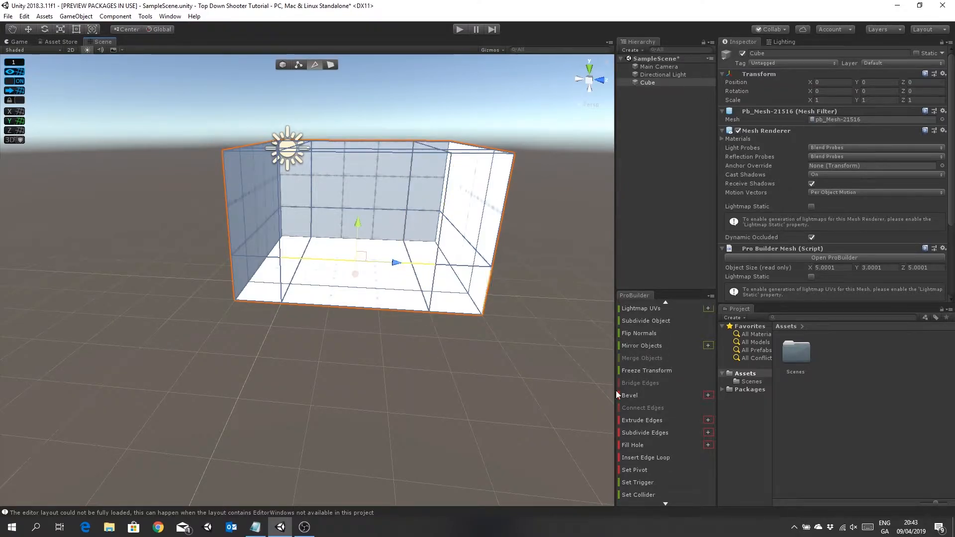
scroll(652, 391, "up", 5)
scroll(651, 391, "up", 3)
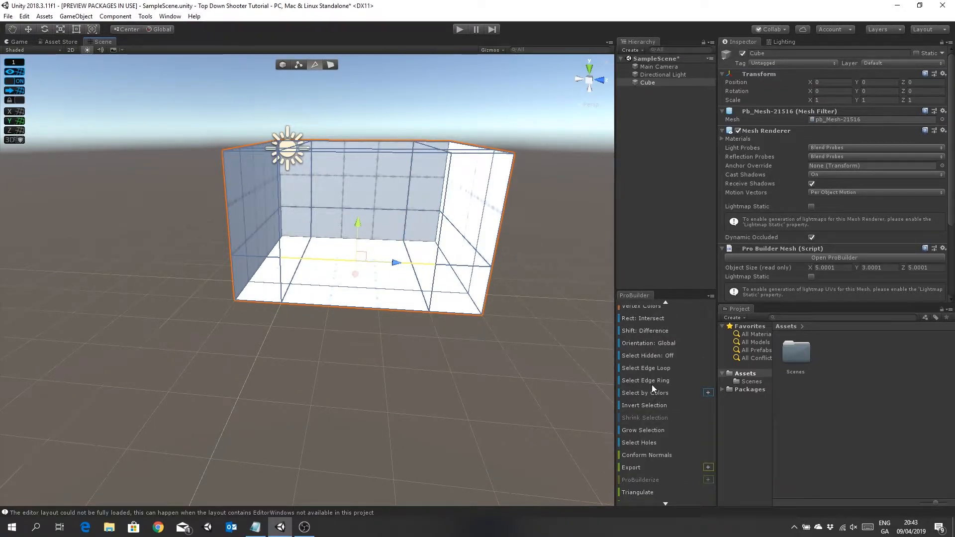
left_click(656, 368)
left_click_drag(359, 190, 359, 149)
- Insert another horizontal edge loop around the walls, between the floor and the raised loop
right_click_drag(404, 335, 407, 292)
middle_click_drag(408, 292, 408, 263)
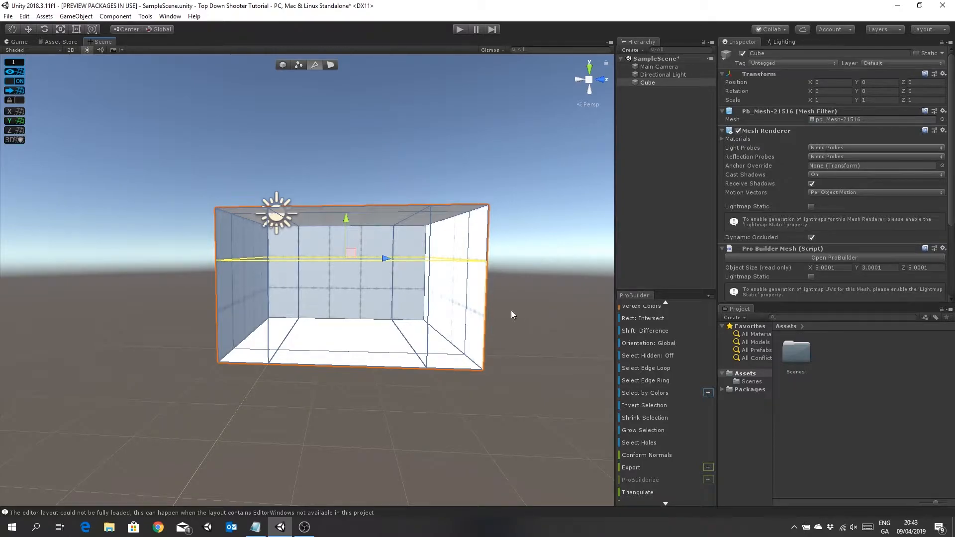
left_click(427, 315)
scroll(656, 392, "down", 5)
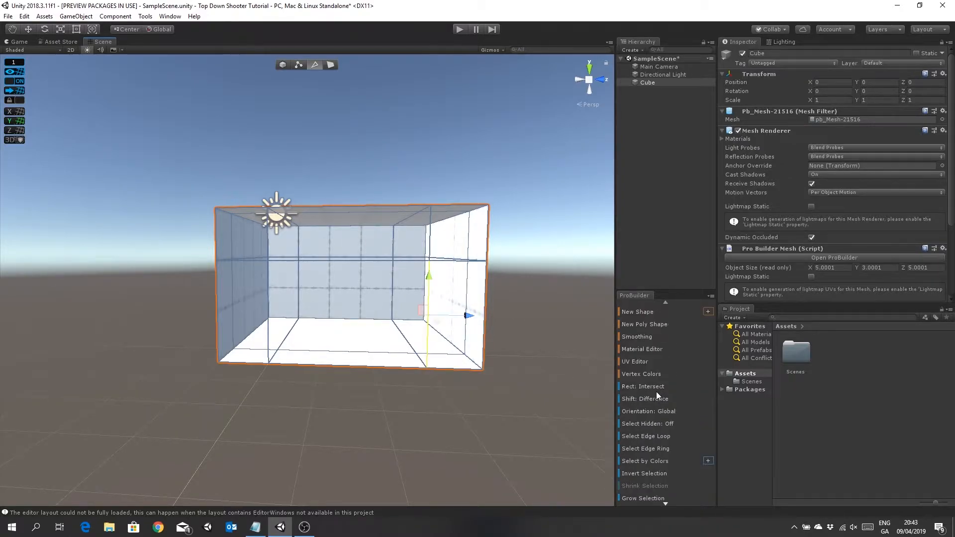
left_click(661, 457)
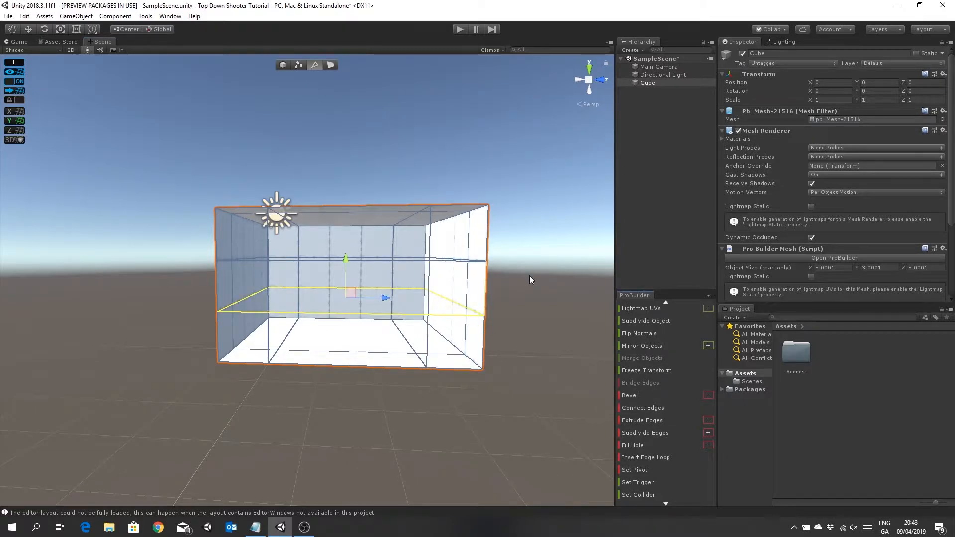
left_click(542, 282)
- Switch to vertex selection and examine the grid of vertices across the room's walls and floor
left_click(299, 64)
mouse_move(522, 284)
middle_mouse_down()
mouse_move(521, 308)
mouse_move(522, 279)
middle_mouse_up()
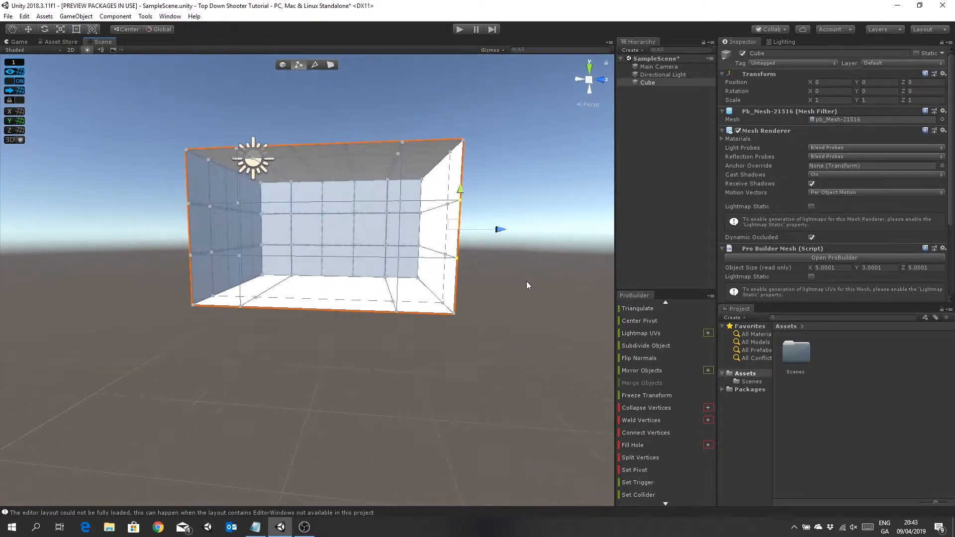
scroll(527, 282, "up", 3)
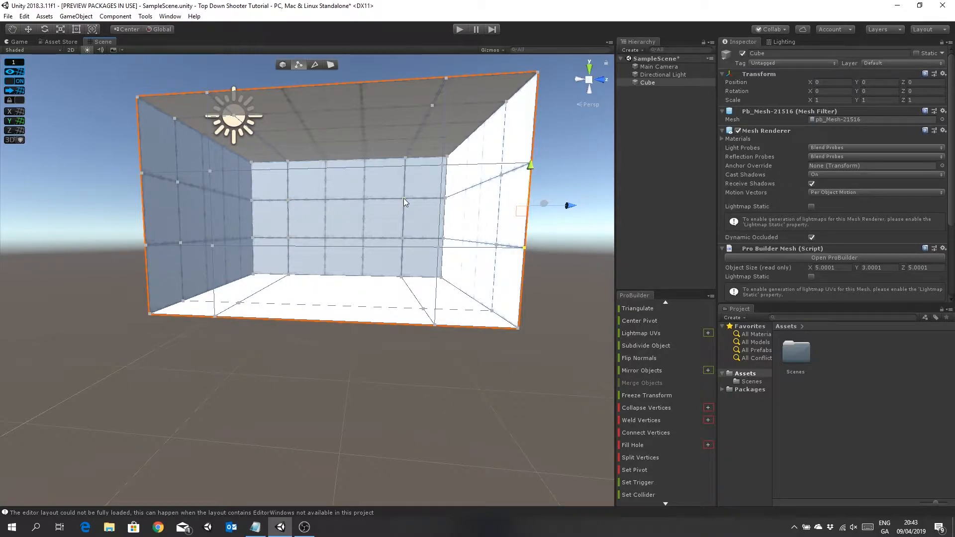
middle_click_drag(404, 198, 376, 261)
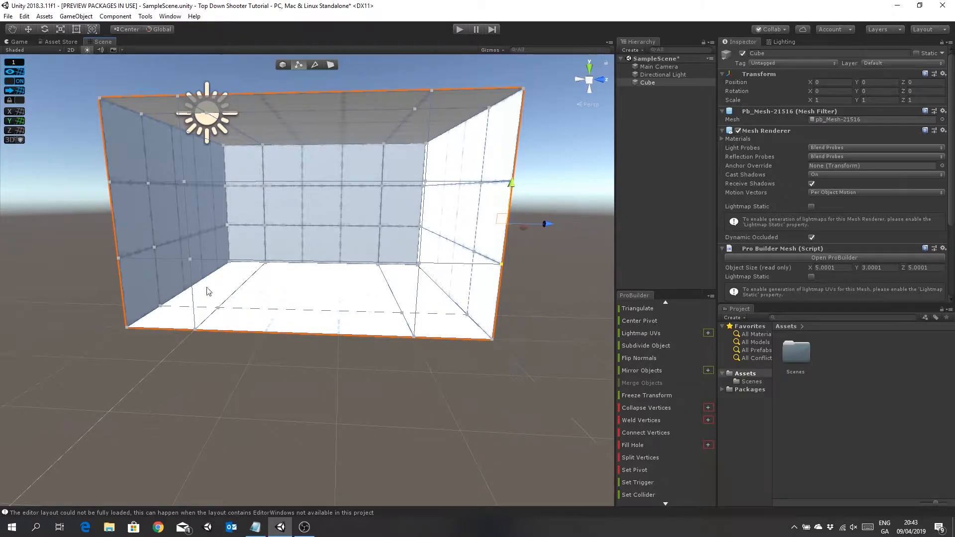
scroll(273, 335, "down", 5)
middle_click_drag(277, 337, 292, 380)
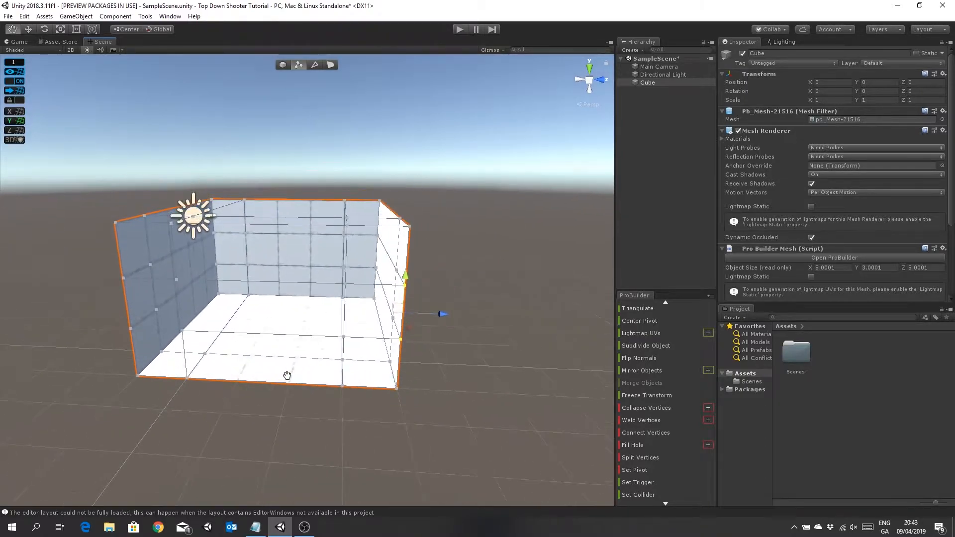
- Set the ProGrids snap value to 0.5
left_click(19, 63)
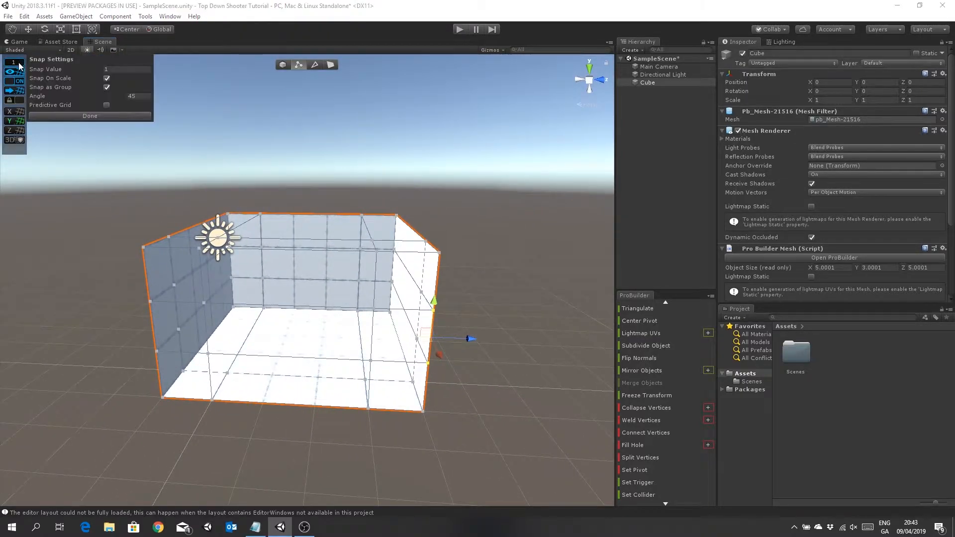
left_click(134, 72)
type("0.5")
left_click(95, 117)
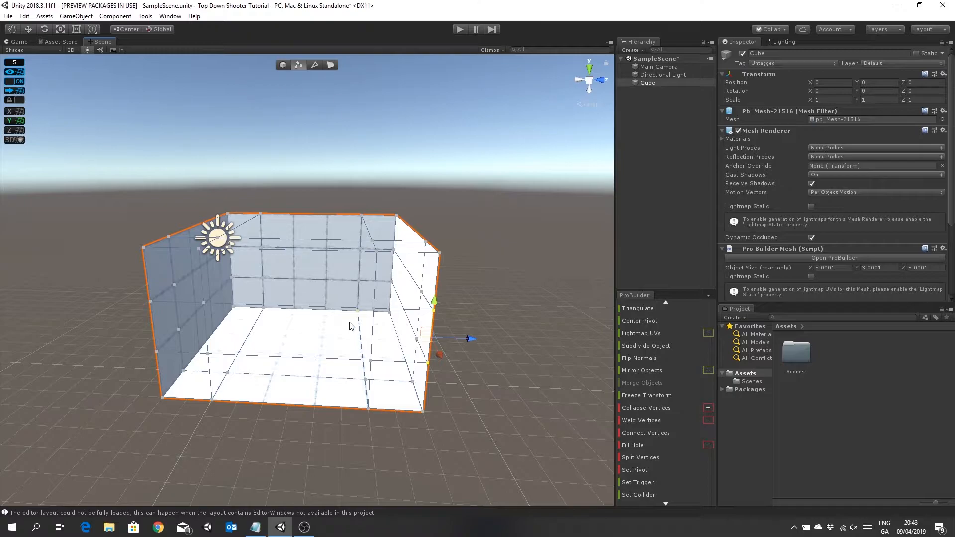
- Move the near wall's two inner bottom-edge vertices and two upper-row vertices half a unit inward along Z to outline a hexagonal opening
left_click(213, 399)
left_click_drag(252, 406, 299, 405)
left_click(368, 408)
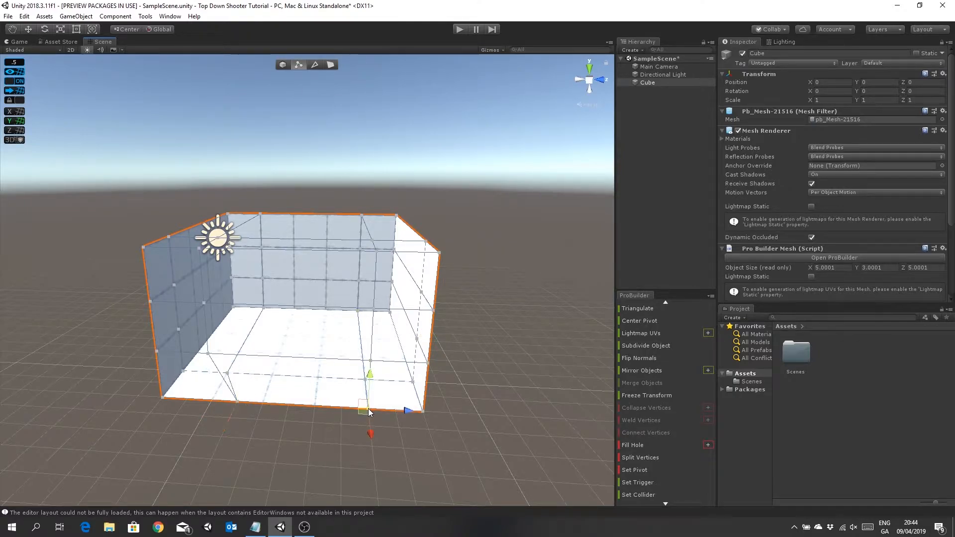
left_click_drag(407, 410, 381, 415)
right_click_drag(381, 415, 362, 398)
mouse_move(362, 398)
middle_mouse_down()
mouse_move(369, 380)
mouse_move(380, 382)
mouse_move(361, 396)
middle_mouse_up()
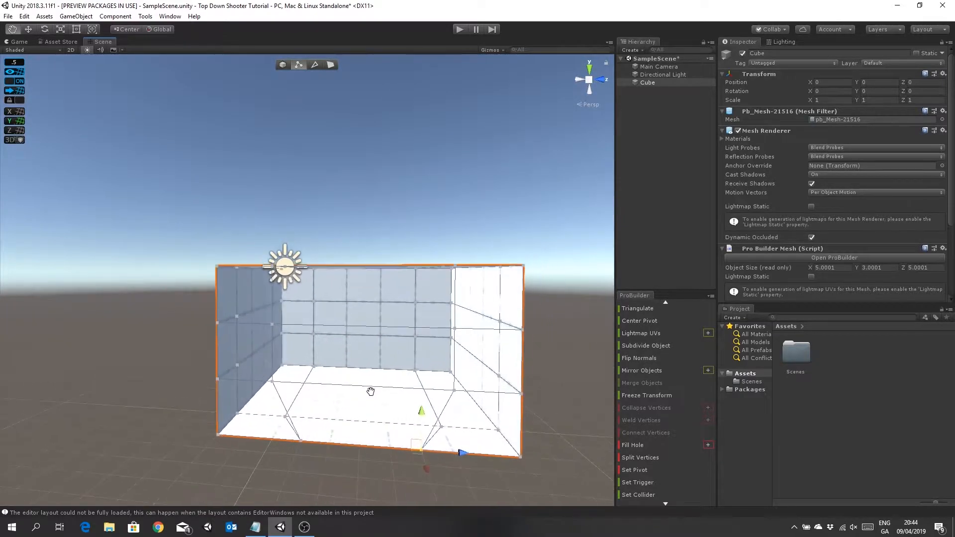
left_click(271, 325)
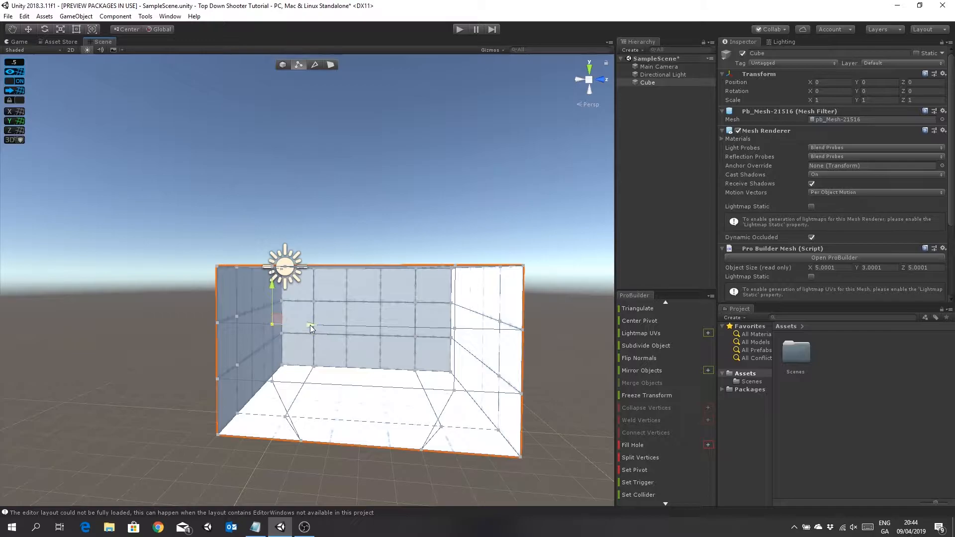
left_click(454, 329)
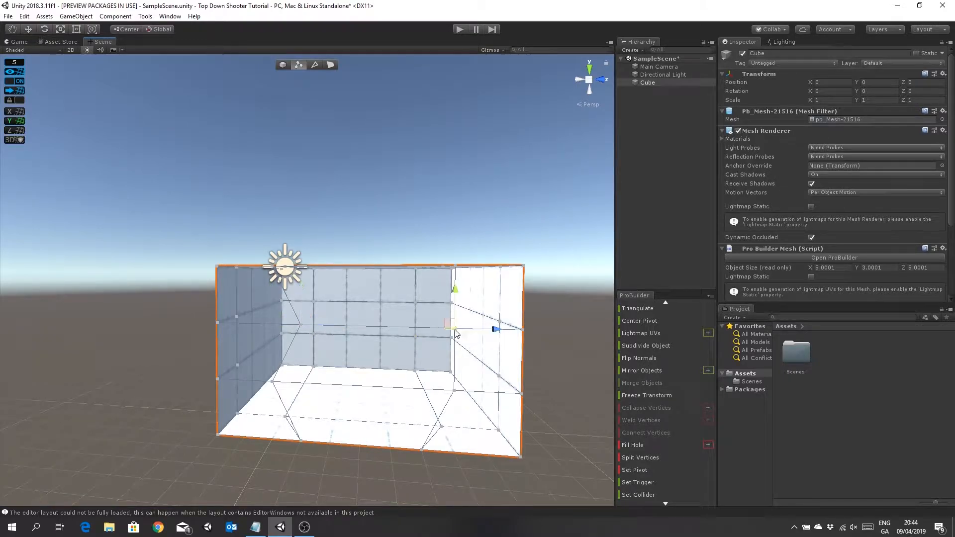
left_click_drag(489, 330, 467, 332)
- Shape a matching hexagon on the opposite wall by moving its two upper-row and two bottom-edge vertices half a unit inward along Z
left_click_drag(401, 409, 244, 387, "alt")
middle_click_drag(326, 422, 264, 377)
scroll(264, 377, "up", 3)
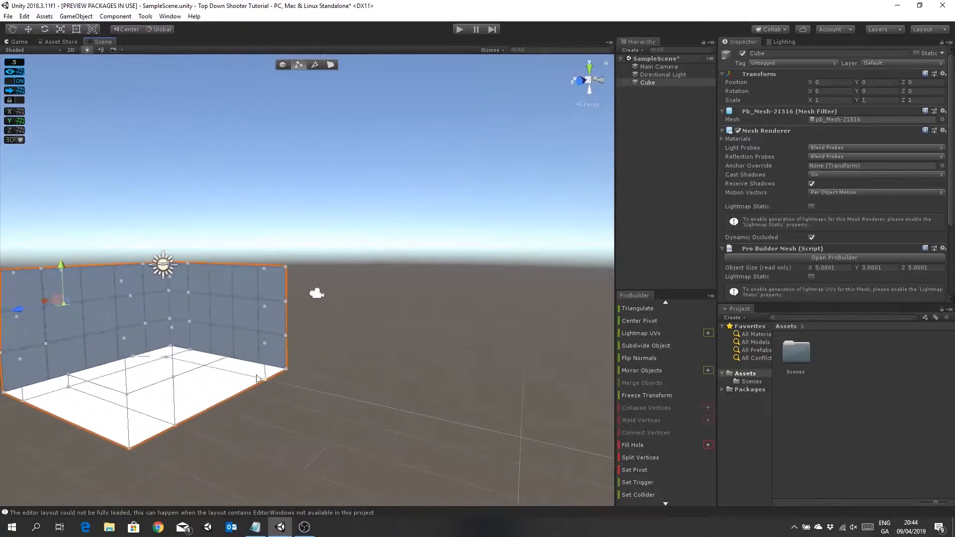
left_click(171, 327)
left_click_drag(139, 336, 154, 334)
left_click(264, 305)
left_click_drag(241, 312, 234, 319)
left_click(264, 382)
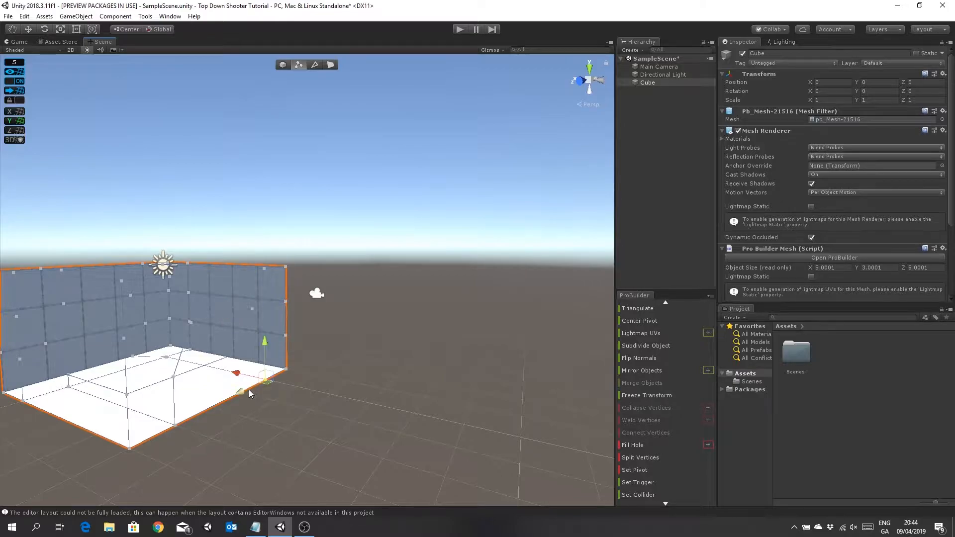
left_click_drag(238, 395, 235, 398)
left_click(175, 425)
left_click_drag(144, 440, 159, 434)
- Switch to face selection and delete the upper and lower faces inside the hexagon on the opposite wall
right_click_drag(226, 405, 252, 412)
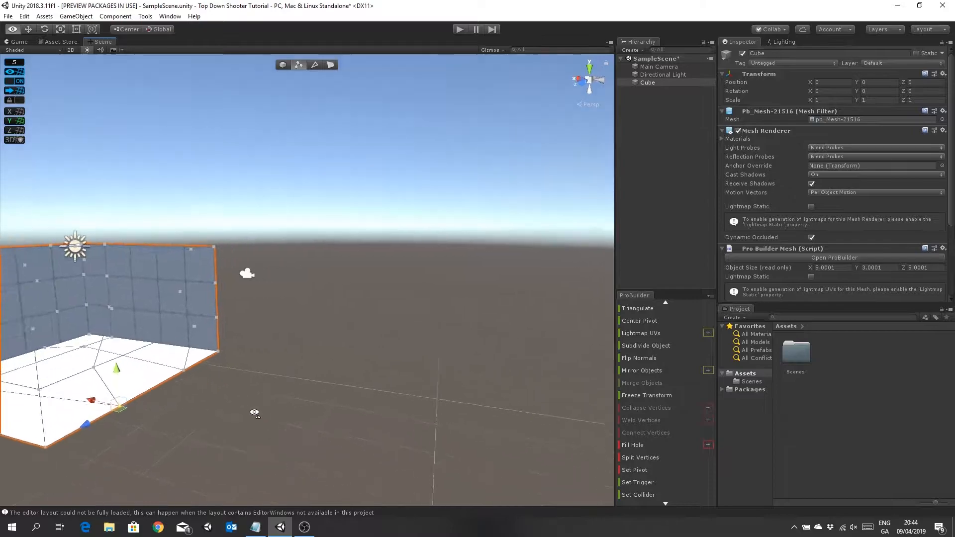
middle_click_drag(252, 412, 316, 416)
middle_click_drag(189, 398, 240, 416)
right_click_drag(134, 404, 249, 410)
key("f")
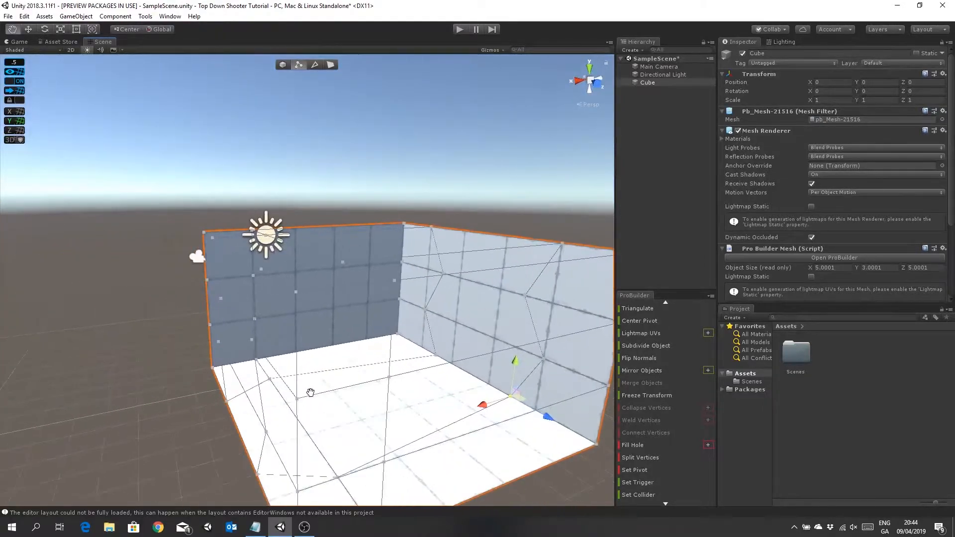
left_click(331, 65)
left_click(468, 311)
key("Delete")
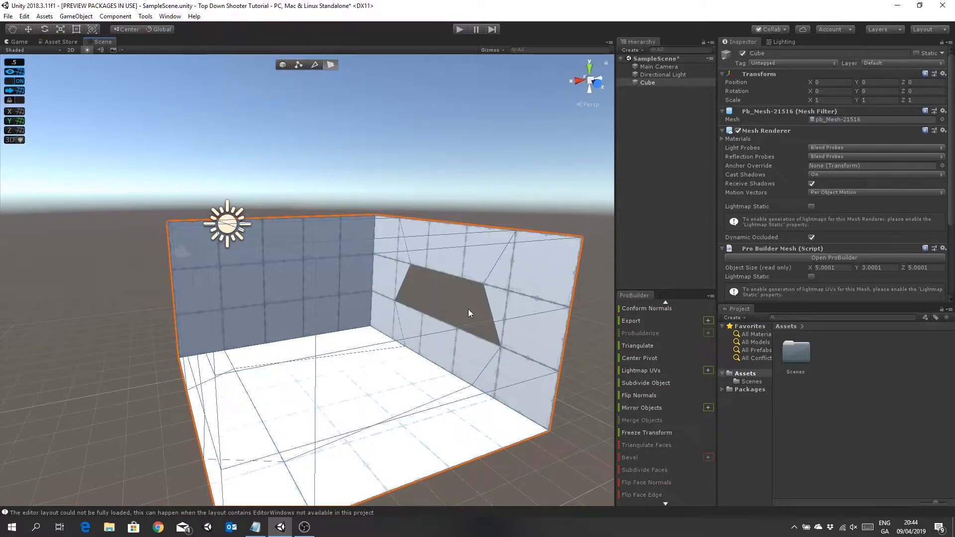
left_click(444, 330)
key("Delete")
- Delete the two faces inside the other wall's hexagon to open the second doorway
right_click_drag(444, 330, 388, 369)
key("d")
key("d")
left_click(222, 309)
key("Delete")
left_click(237, 337)
key("Delete")
- Examine the room and its two hexagonal wall openings from several angles
scroll(388, 369, "down", 5)
middle_click_drag(322, 331, 305, 337)
left_click_drag(306, 337, 479, 363, "alt")
middle_click_drag(442, 325, 480, 339)
scroll(455, 354, "down", 5)
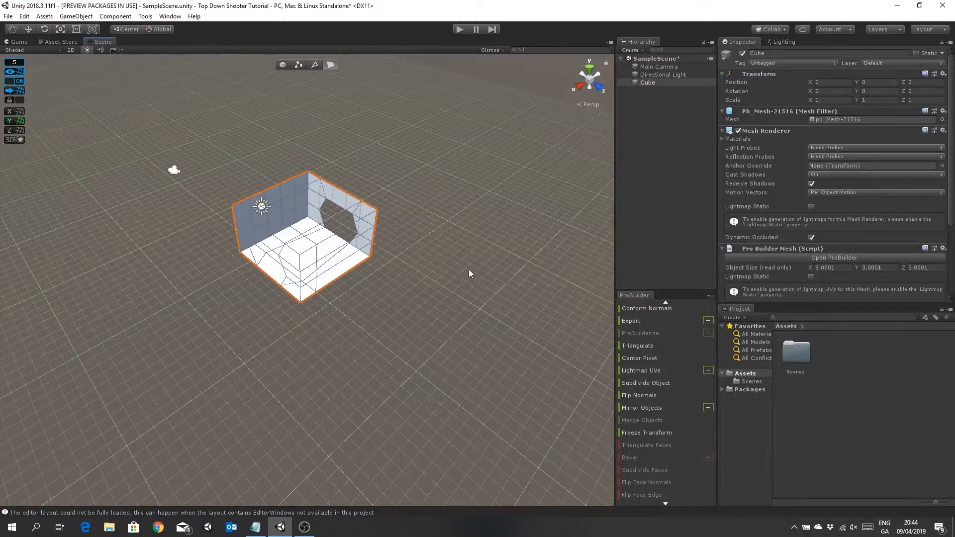
middle_click_drag(423, 357, 443, 350)
left_click_drag(443, 350, 512, 379, "alt")
middle_click_drag(511, 379, 512, 316)
scroll(424, 324, "up", 5)
left_click_drag(425, 324, 470, 305, "alt")
middle_click_drag(469, 305, 495, 294)
left_click_drag(495, 294, 447, 362, "alt")
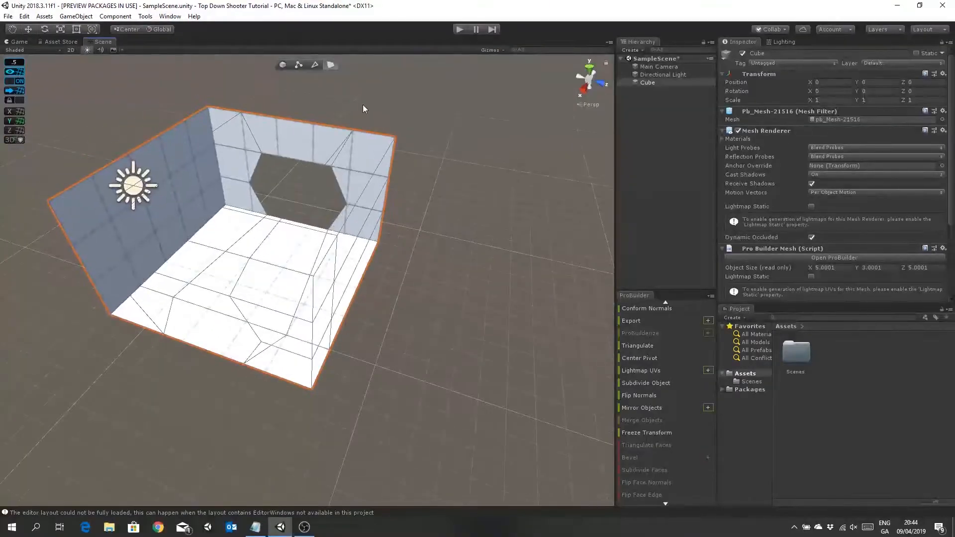
- Switch to vertex selection and move the floor's two middle vertices half a unit inward along Z, in line with the openings' bottom corners
left_click(298, 65)
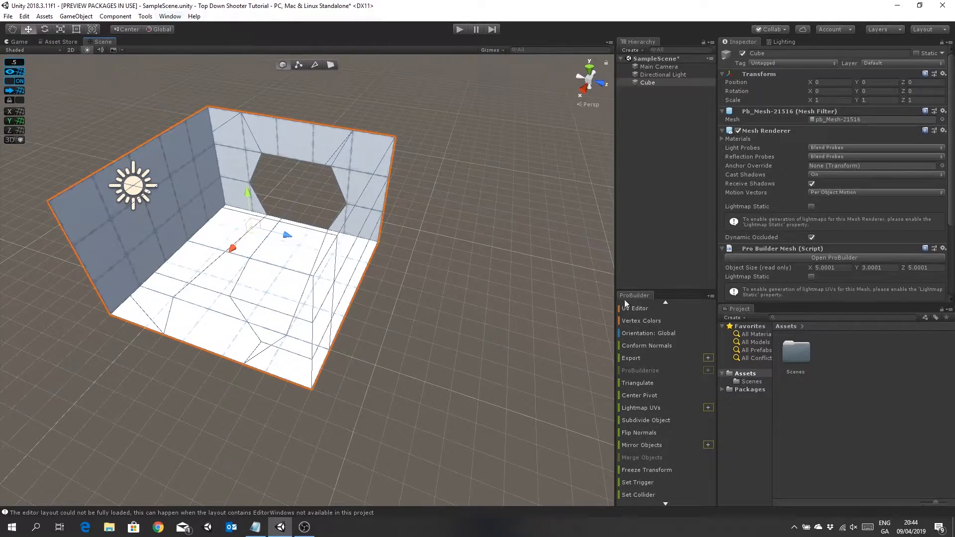
scroll(662, 343, "up", 3)
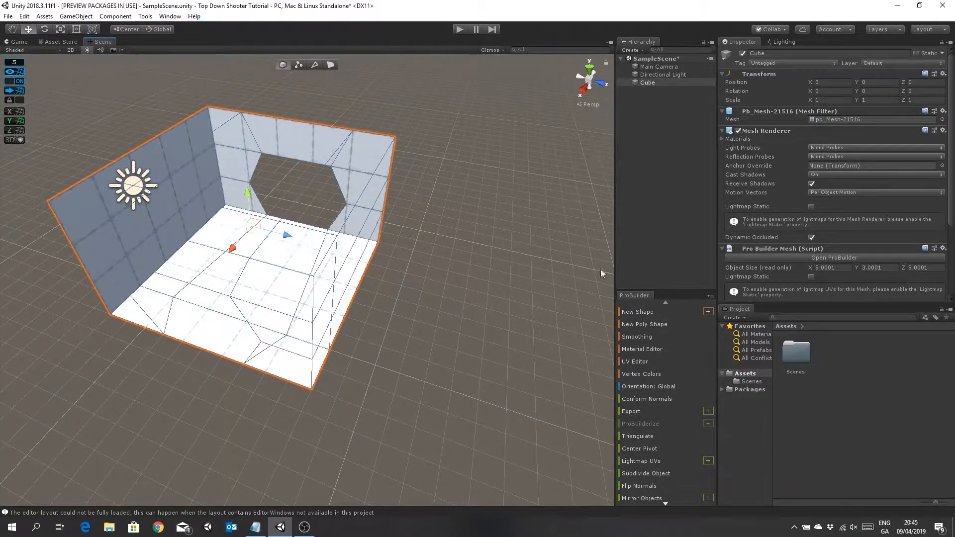
left_click_drag(339, 321, 494, 283, "alt")
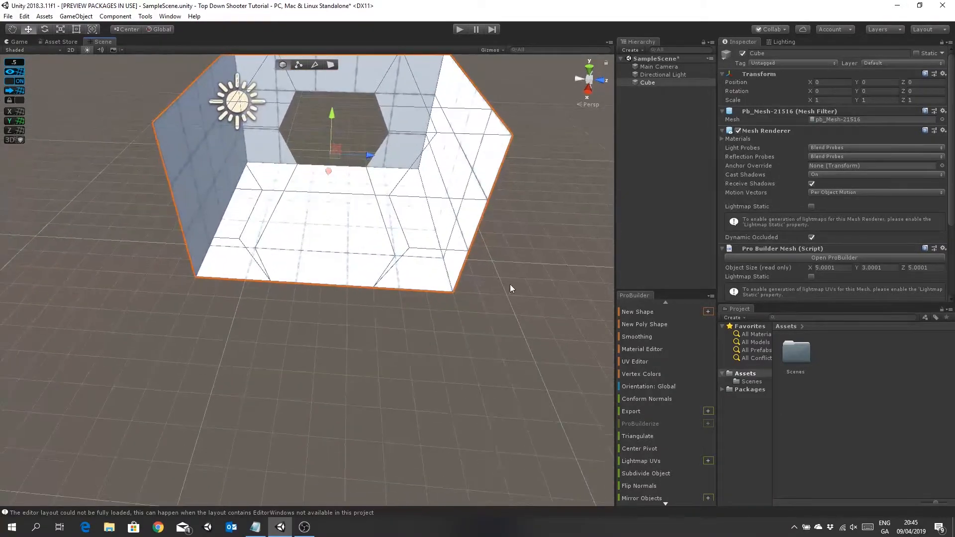
scroll(402, 266, "up", 4)
left_click_drag(394, 266, 344, 166, "alt")
left_click(299, 66)
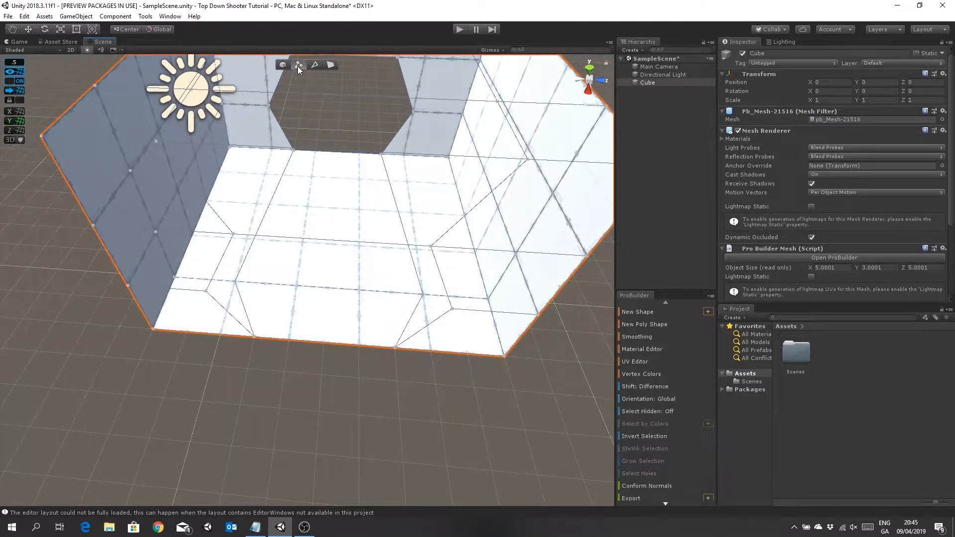
left_click(236, 282)
left_click_drag(287, 289, 297, 288)
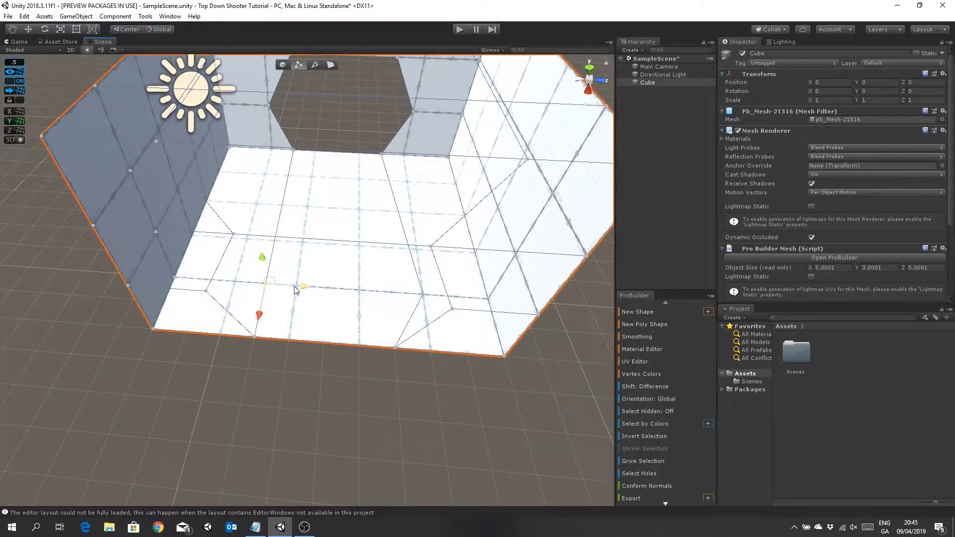
left_click(422, 297)
left_click_drag(461, 299, 436, 299)
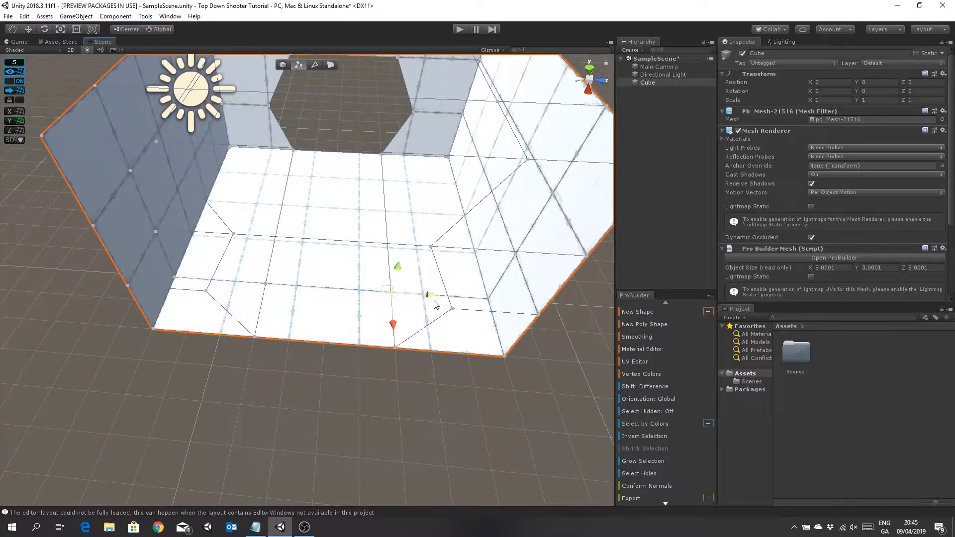
- Examine the floor, wall tops and ceiling for vertices still out of line with the openings
right_click_drag(360, 368, 371, 268)
left_click_drag(372, 268, 368, 234, "alt")
left_click_drag(343, 294, 347, 193, "alt")
mouse_move(353, 177)
middle_mouse_down()
mouse_move(348, 187)
mouse_move(359, 193)
middle_mouse_up()
scroll(360, 193, "up", 1)
right_click_drag(313, 262, 377, 325)
left_click_drag(331, 353, 279, 431, "alt")
scroll(269, 277, "down", 5)
middle_click_drag(269, 276, 269, 299)
right_click_drag(269, 299, 304, 315)
middle_click_drag(305, 315, 304, 326)
right_click_drag(305, 326, 292, 252)
middle_click_drag(292, 252, 293, 237)
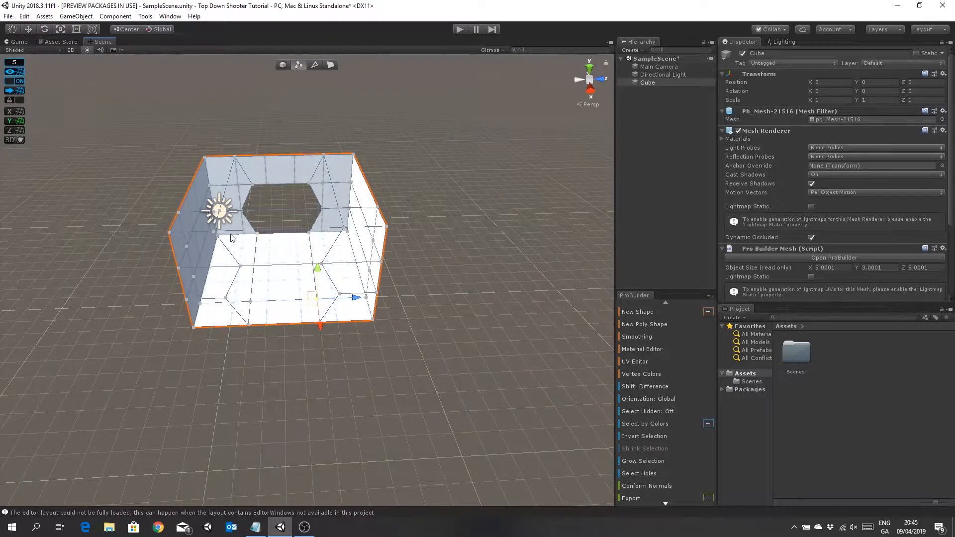
- Move the two inner top-edge vertices of both the near and the far wall half a unit inward along Z
left_click(213, 233)
left_click(346, 230)
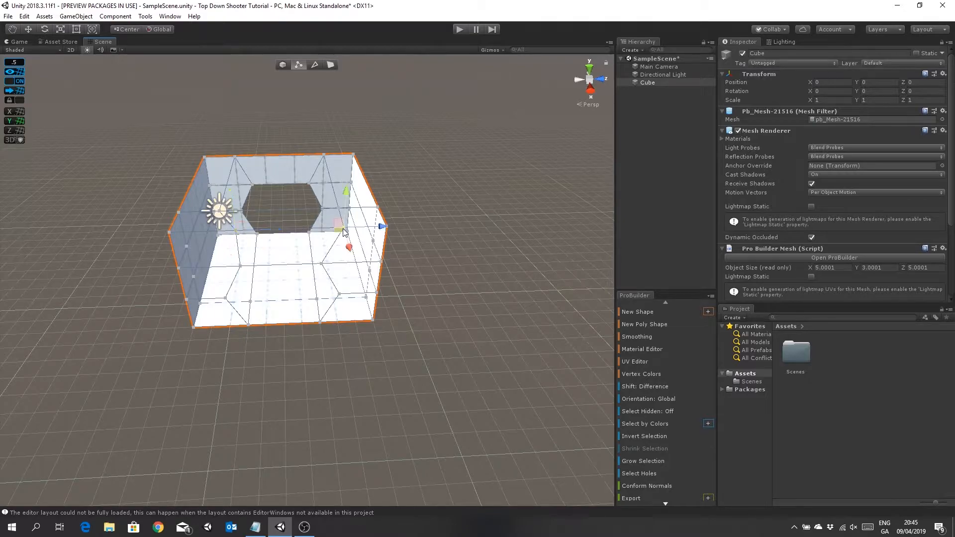
left_click_drag(382, 228, 361, 228)
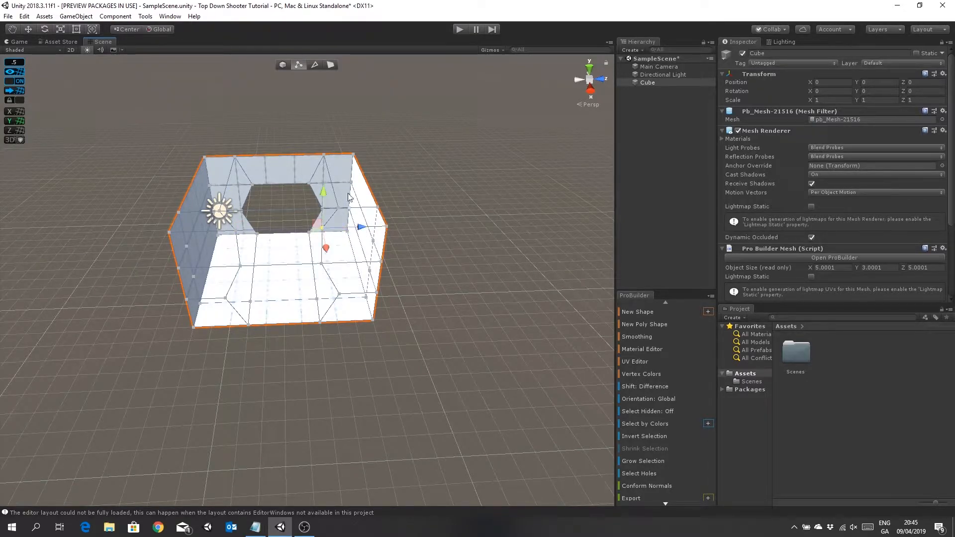
left_click(323, 155)
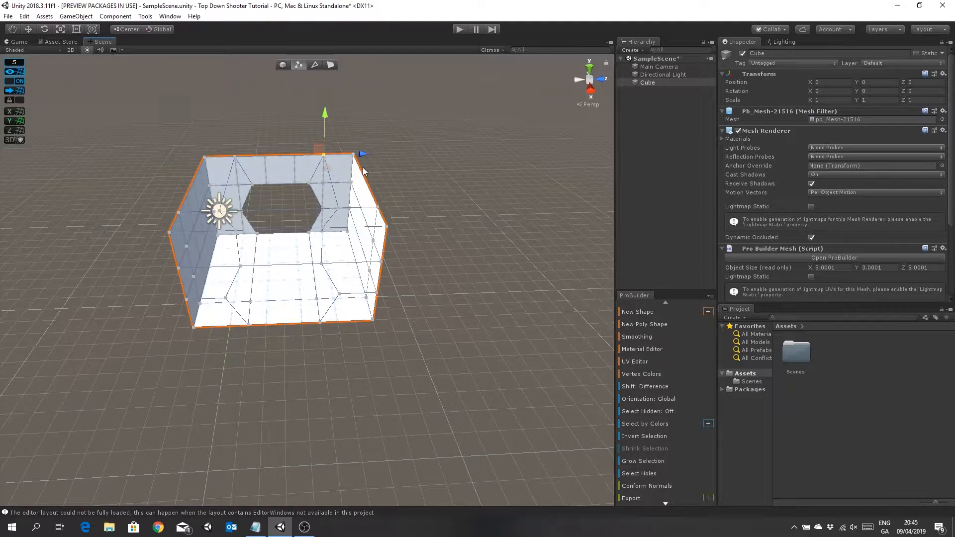
left_click_drag(357, 158, 347, 156)
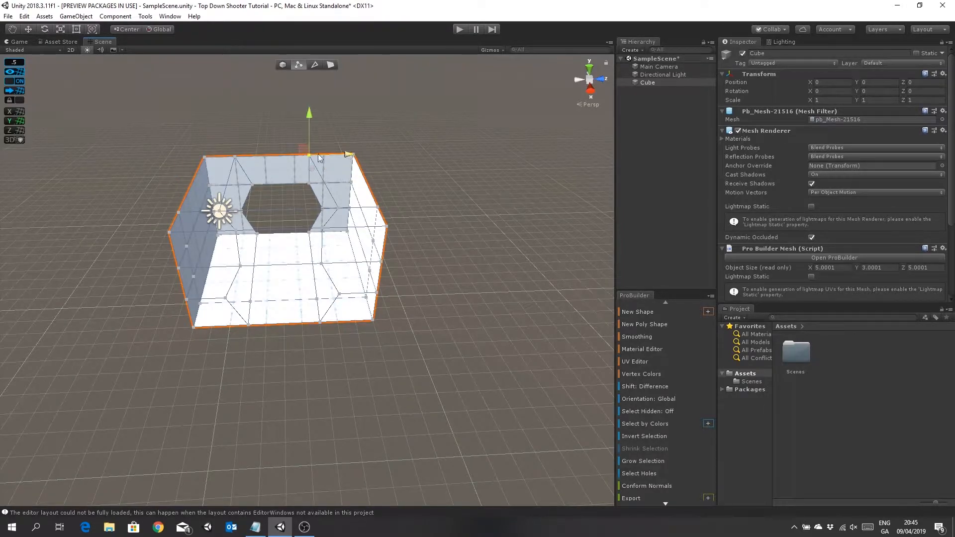
left_click(234, 157)
left_click_drag(269, 157, 289, 157)
- Move the ceiling's two middle vertices half a unit inward along Z and return to object selection
middle_click_drag(289, 158, 283, 242)
left_click(300, 292)
left_click_drag(322, 290, 321, 291)
left_click(178, 291)
left_click_drag(218, 292, 230, 291)
middle_click_drag(209, 368, 279, 283)
right_click_drag(279, 284, 297, 227)
middle_click_drag(298, 227, 302, 251)
left_click_drag(302, 251, 313, 339, "alt")
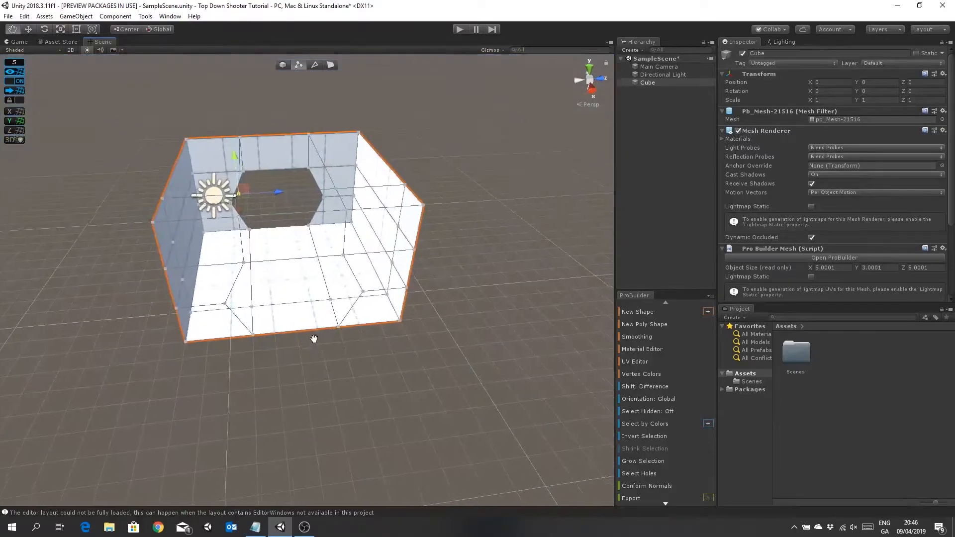
middle_click_drag(314, 338, 311, 347)
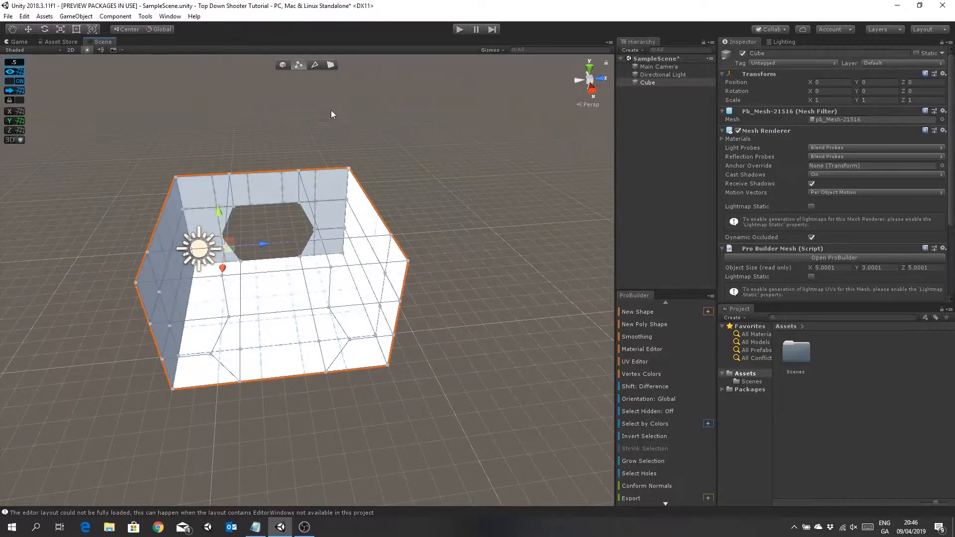
left_click(284, 63)
- Create a new ProBuilder Bezier shape
middle_click_drag(470, 358, 482, 279)
left_click_drag(482, 279, 483, 333, "alt")
left_click(170, 16)
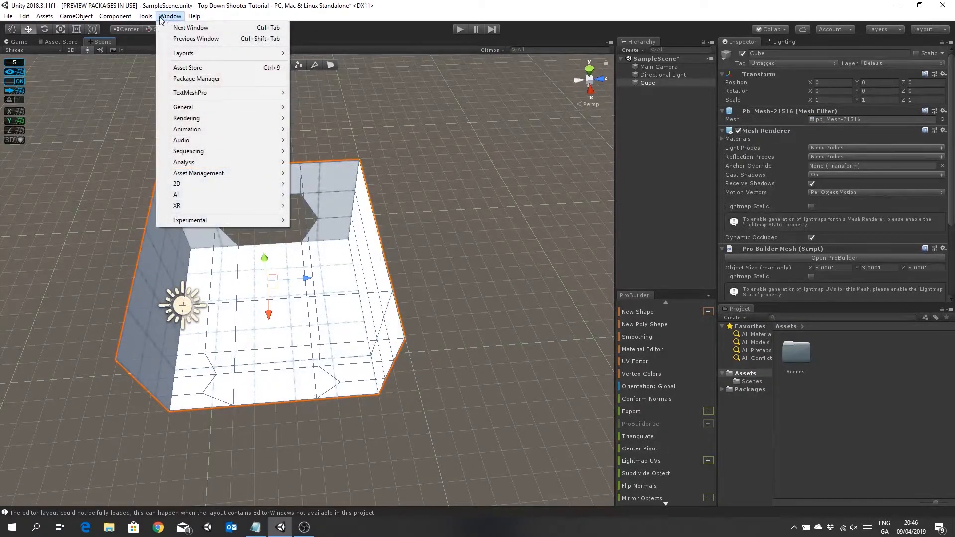
mouse_move(149, 19)
mouse_move(164, 43)
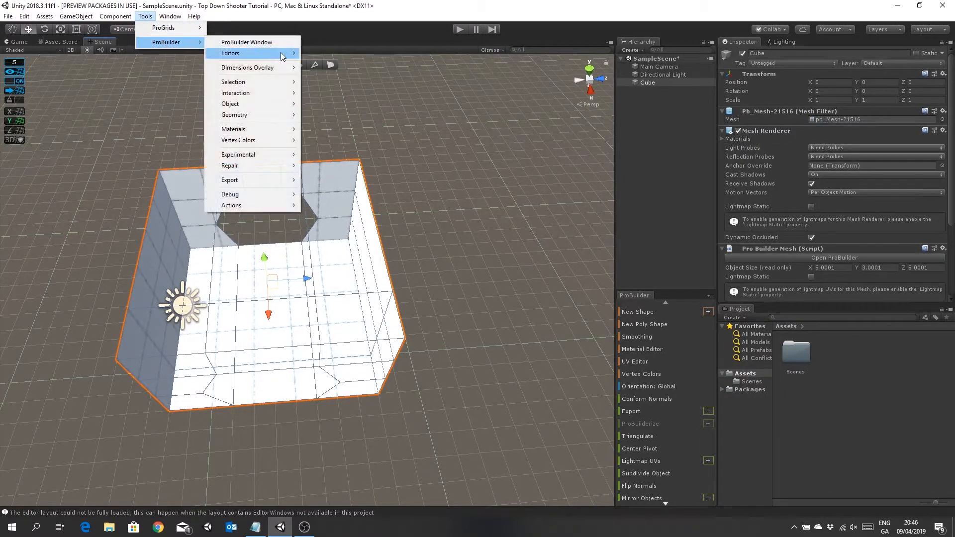
mouse_move(278, 54)
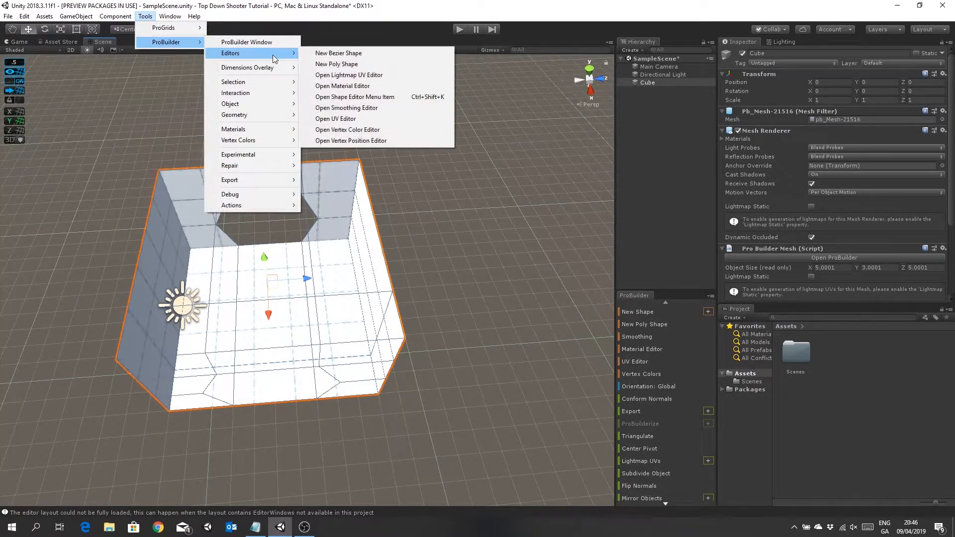
left_click(347, 55)
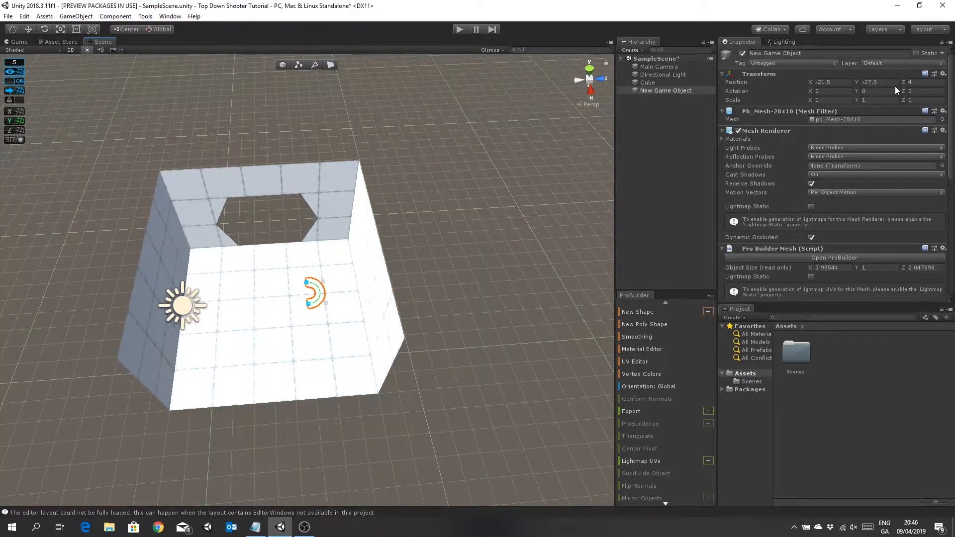
- Set the Bezier shape's position to 0 on X, Y and Z
left_click(817, 82)
type("00")
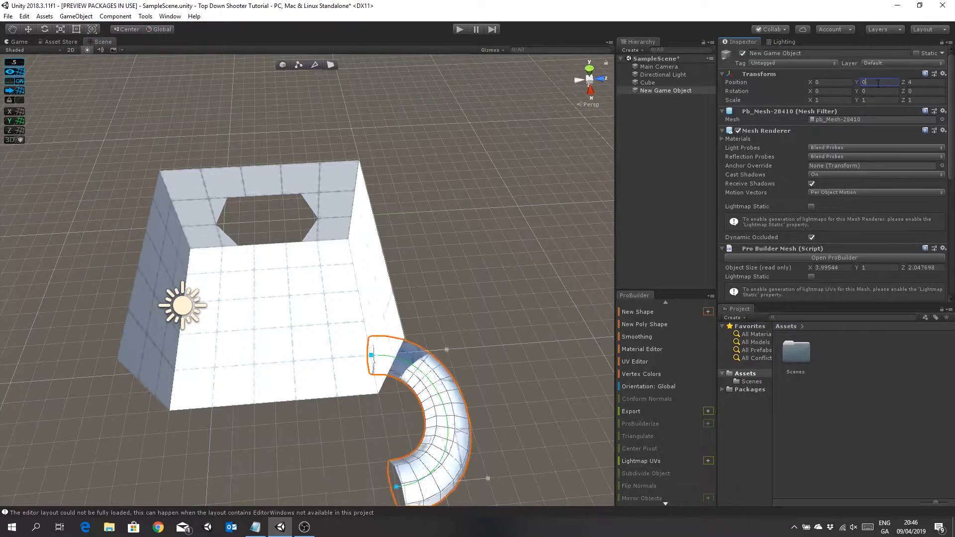
left_click(919, 82)
type("0")
- Examine the curved Bezier tube and its control points beside the room from several angles
middle_click_drag(526, 384, 532, 298)
right_click_drag(522, 359, 514, 369)
middle_click_drag(513, 369, 523, 371)
left_click_drag(380, 315, 388, 256, "alt")
middle_click_drag(388, 257, 404, 99)
left_click_drag(302, 277, 444, 305, "alt")
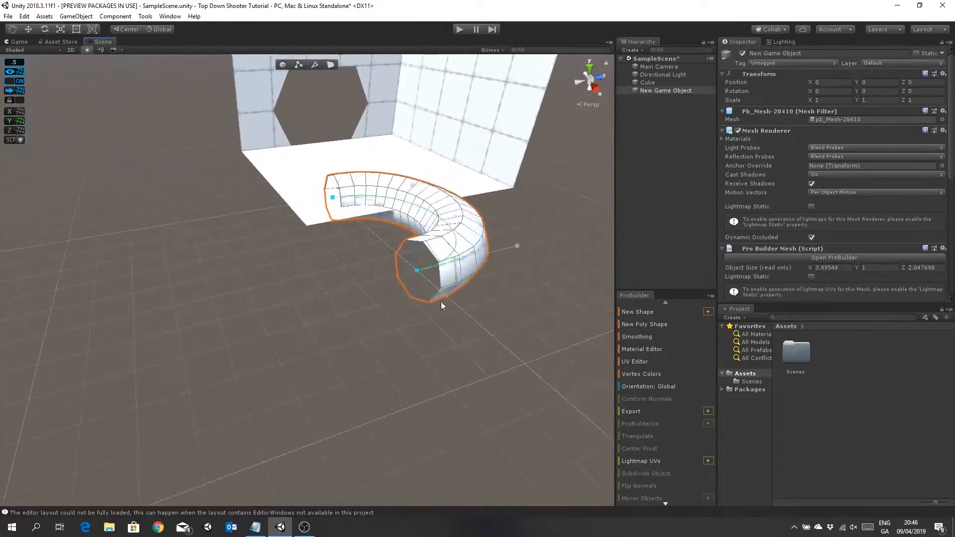
middle_click_drag(428, 173, 410, 187)
left_click_drag(380, 301, 340, 279, "alt")
middle_click_drag(340, 279, 330, 279)
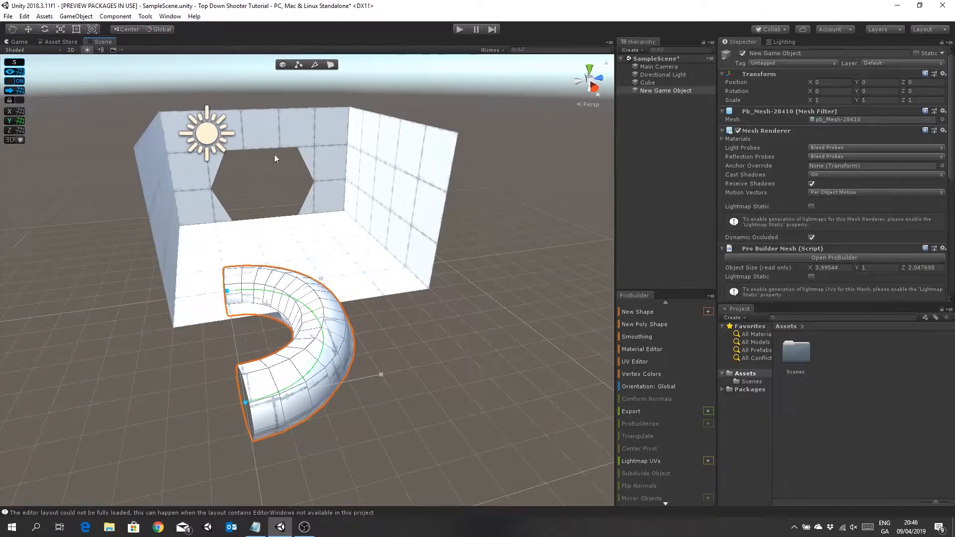
right_click_drag(336, 221, 534, 265)
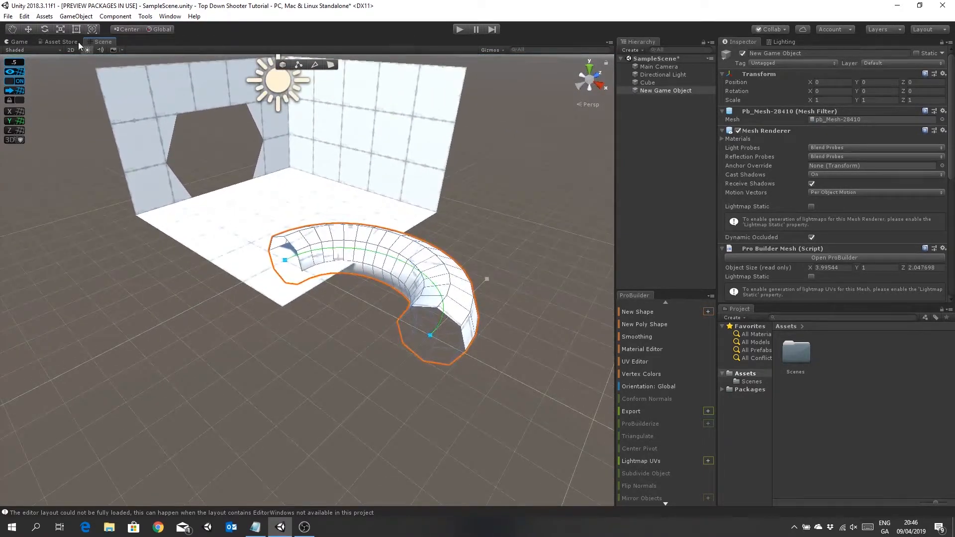
- Return to object selection and move the Bezier tube to X -0.5, Y 1, at the room's side wall
left_click(282, 62)
left_click(412, 259)
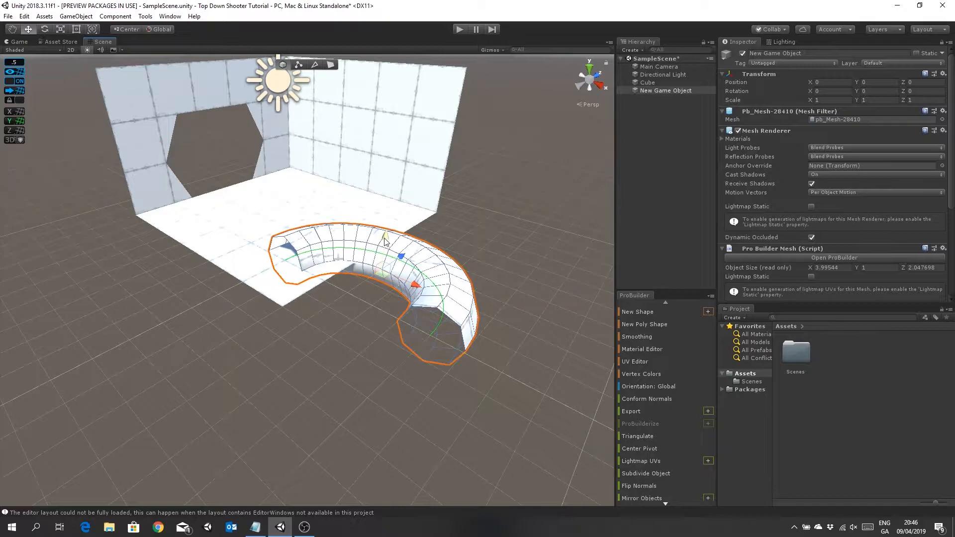
left_click_drag(387, 237, 473, 248)
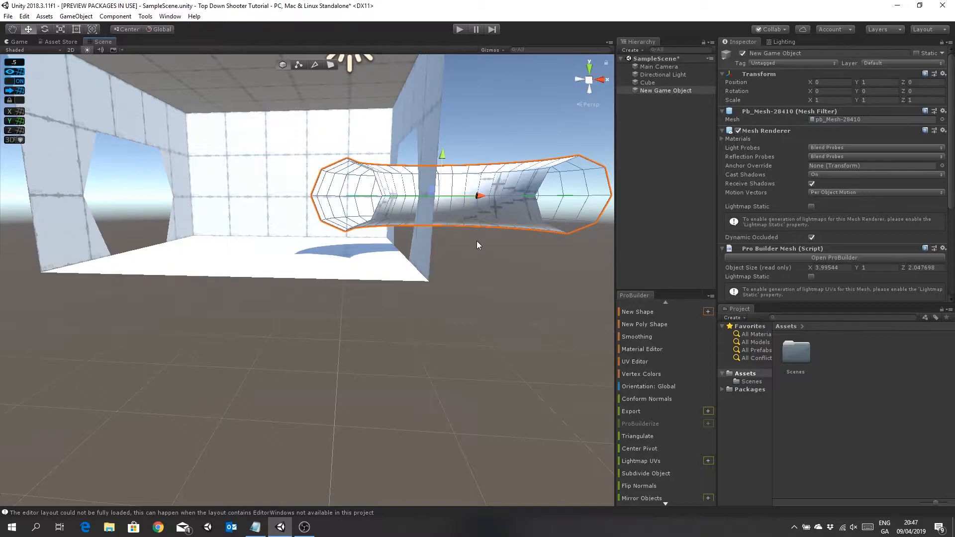
left_click_drag(493, 250, 469, 316, "alt")
middle_click_drag(469, 315, 468, 320)
left_click_drag(467, 321, 416, 282, "alt")
scroll(417, 277, "down", 10)
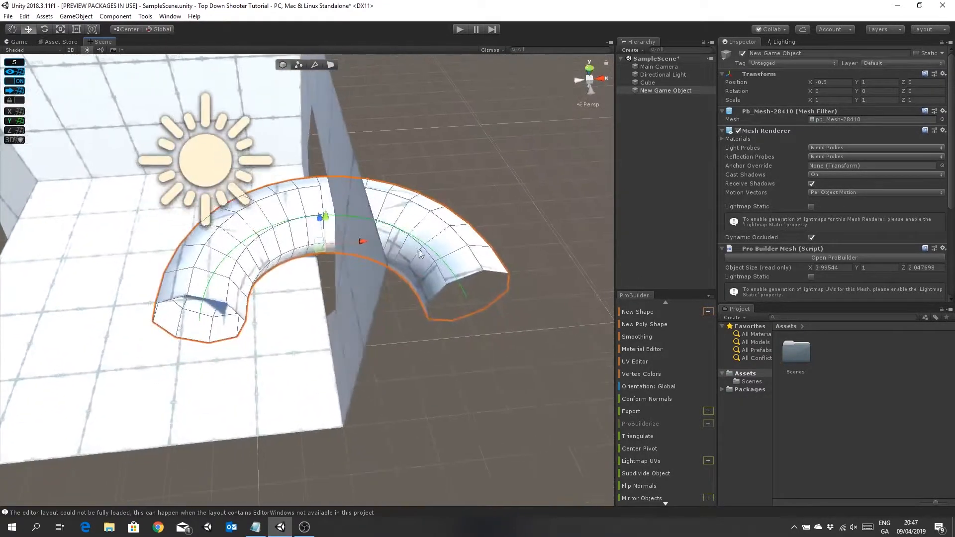
middle_click_drag(410, 266, 420, 285)
left_click_drag(420, 285, 415, 255, "alt")
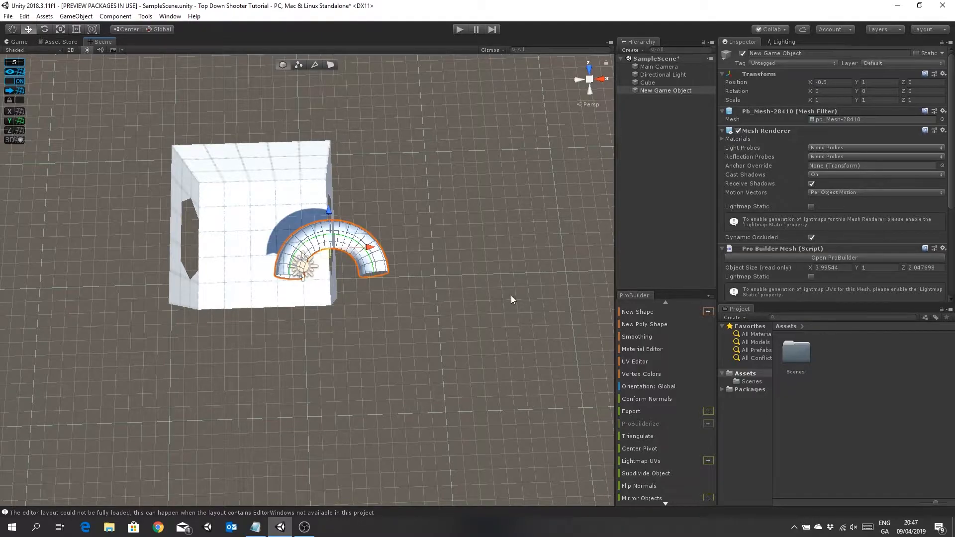
- Open the Bezier shape for editing and enable Close Loop to turn the tube into a full ring
scroll(852, 195, "down", 5)
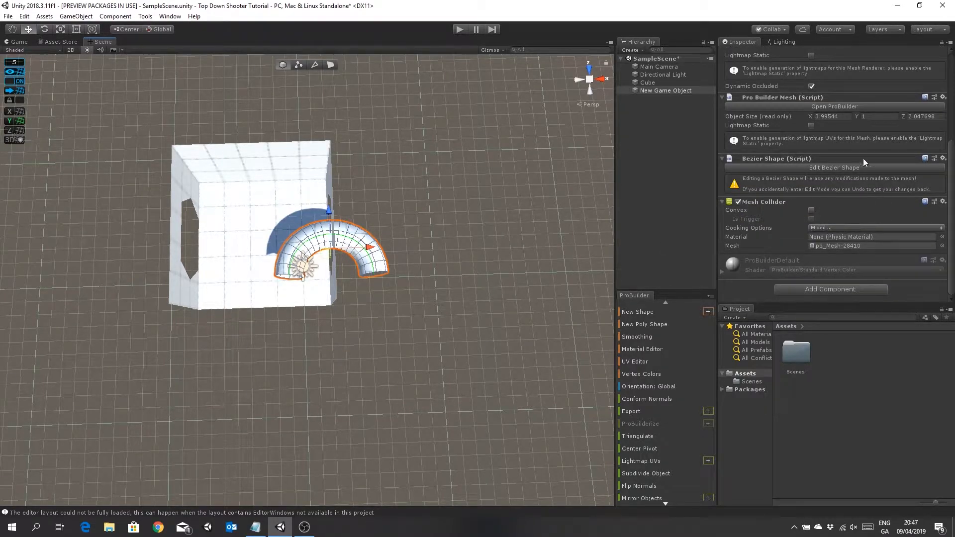
left_click(836, 167)
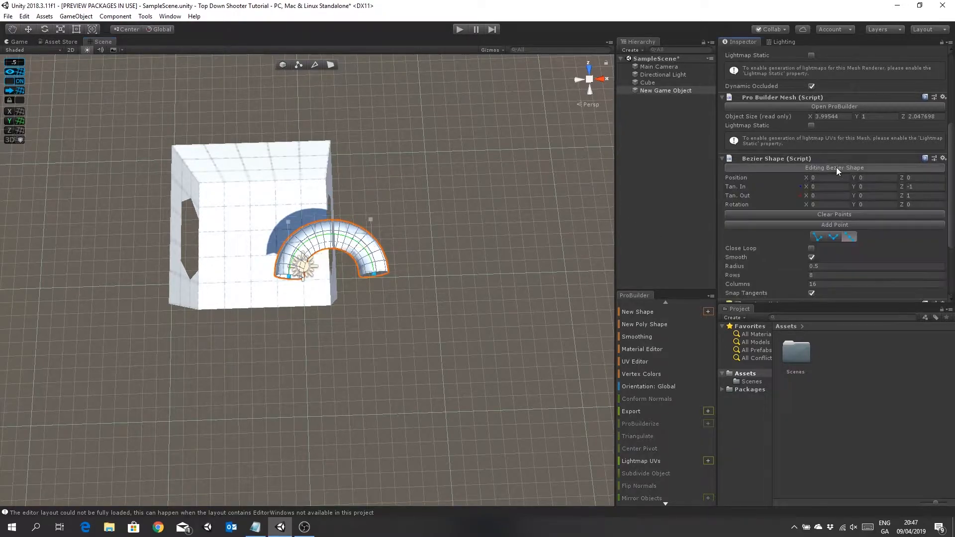
scroll(839, 154, "down", 3)
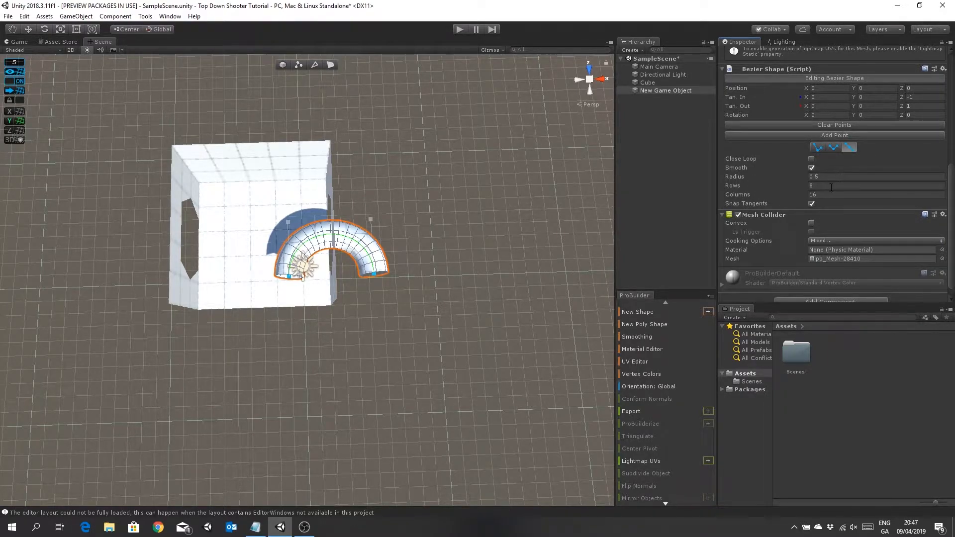
left_click(812, 159)
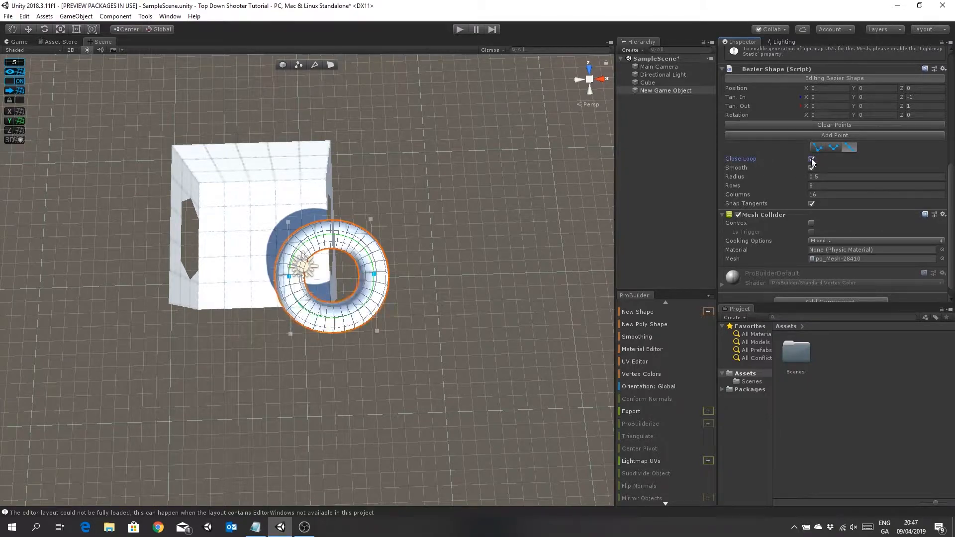
- Examine the closed ring and its control points from above and at an angle
left_click_drag(458, 237, 476, 211, "alt")
scroll(457, 225, "up", 5)
scroll(457, 227, "down", 3)
scroll(457, 231, "down", 3)
middle_click_drag(476, 209, 472, 216)
left_click_drag(472, 216, 464, 269, "alt")
middle_click_drag(464, 269, 458, 246)
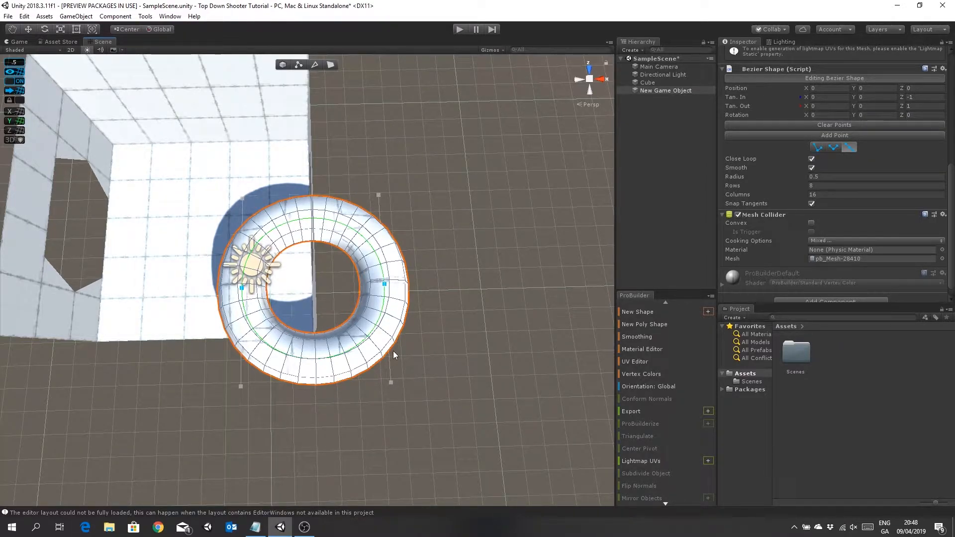
left_click_drag(450, 288, 512, 315, "alt")
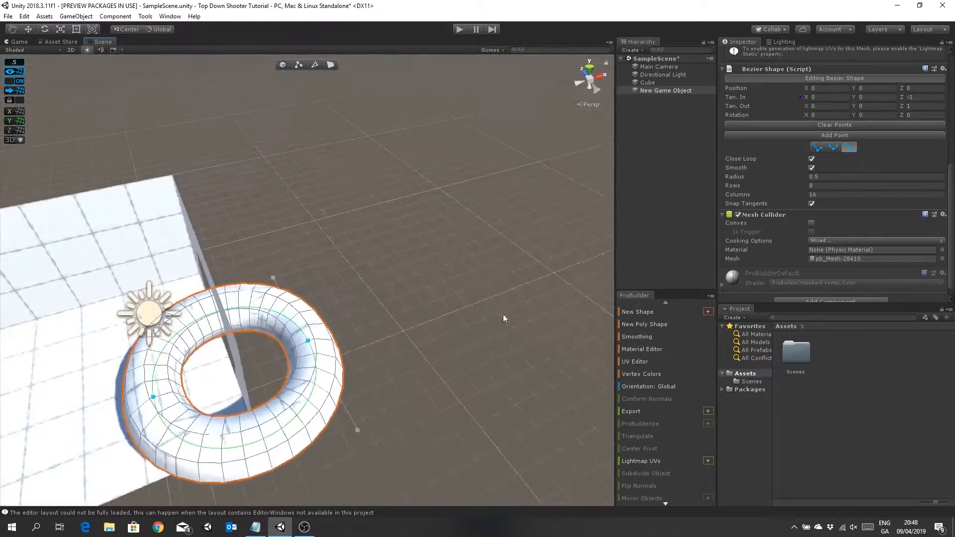
middle_click_drag(378, 393, 491, 294)
left_click_drag(489, 321, 503, 352, "alt")
middle_click_drag(503, 351, 481, 343)
key("f")
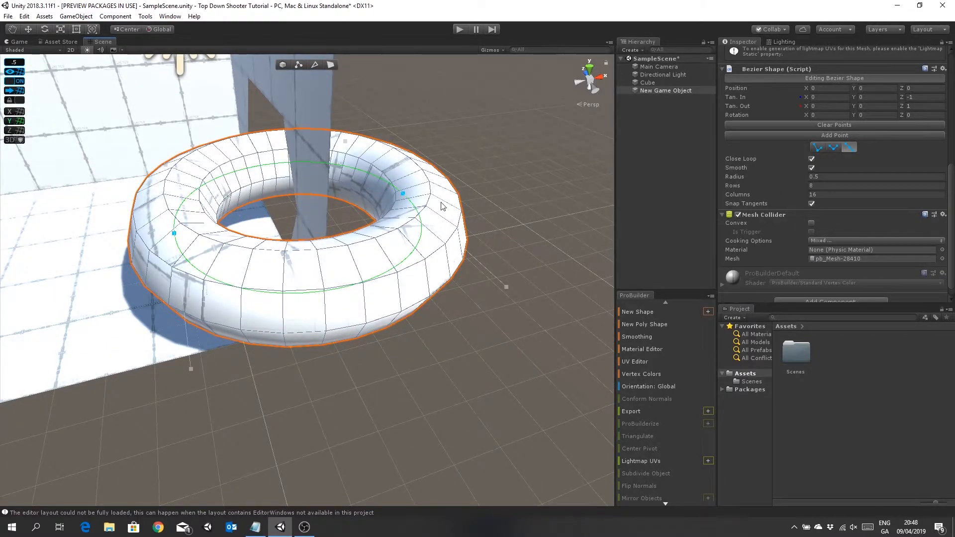
- Set the Bezier ring's Rows to 6 and its Radius to 1.15
left_click(817, 186)
type("6")
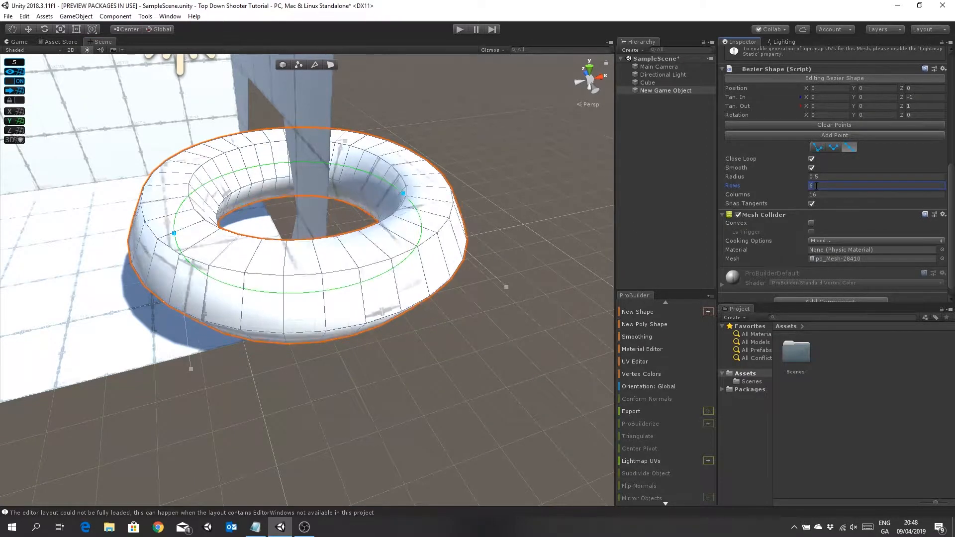
middle_click_drag(294, 251, 465, 196)
middle_click_drag(352, 234, 328, 231)
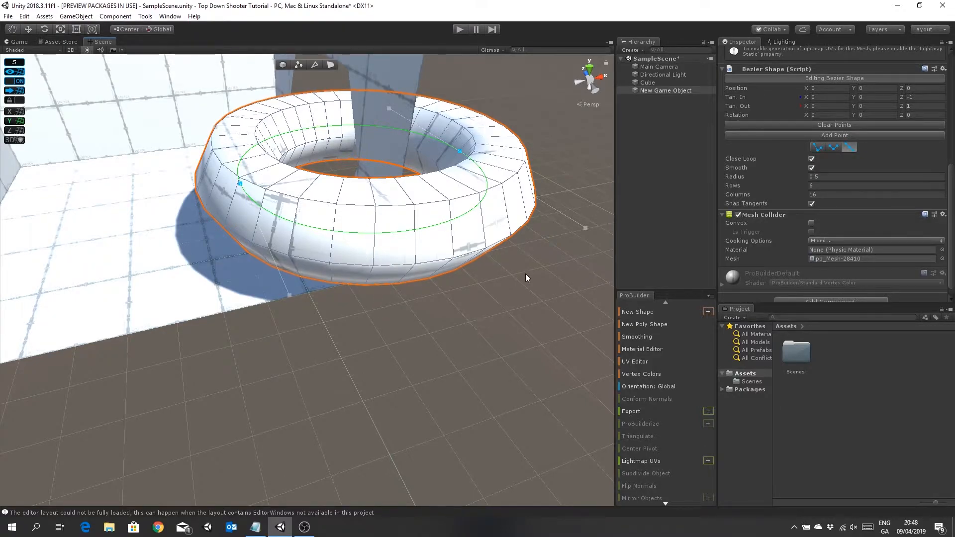
middle_click_drag(458, 184, 612, 363)
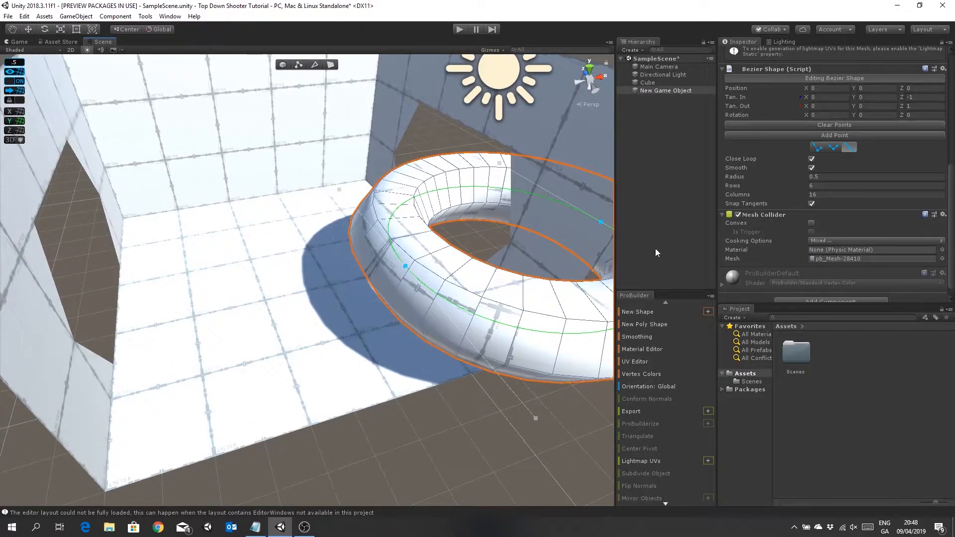
key("f")
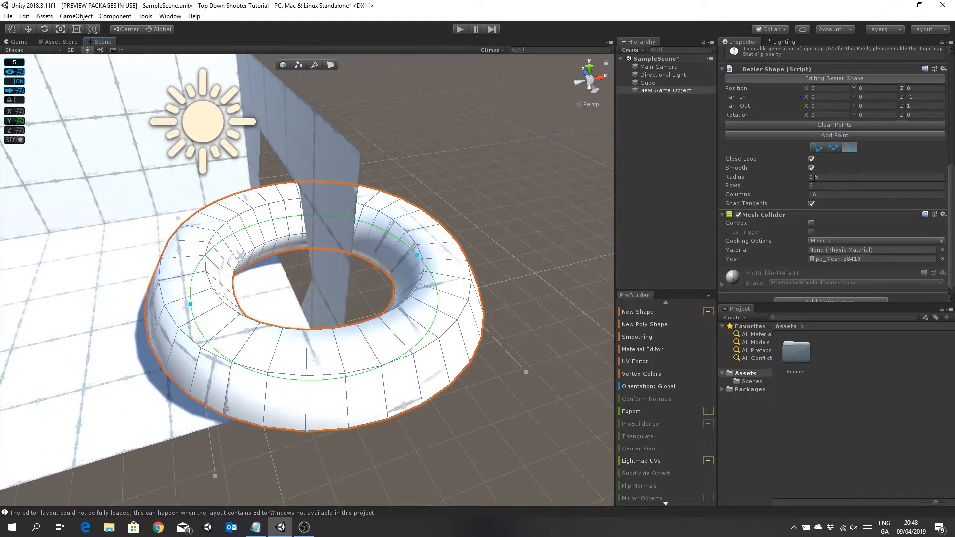
left_click_drag(790, 175, 802, 173)
- Compare the enlarged ring with the room's hexagonal opening from several angles
left_click_drag(503, 243, 471, 281, "alt")
middle_click_drag(471, 281, 466, 297)
left_click_drag(467, 298, 387, 237, "alt")
middle_click_drag(387, 238, 381, 224)
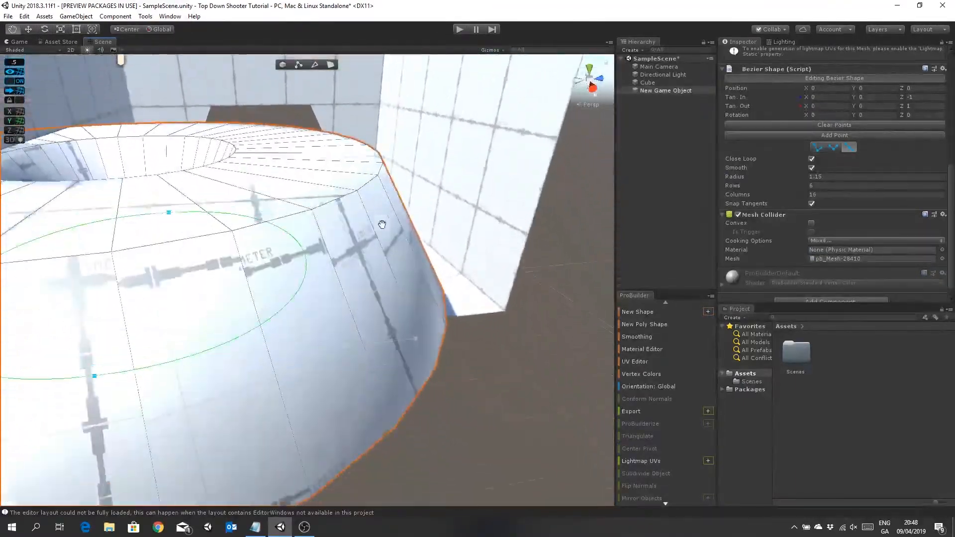
scroll(430, 258, "down", 3)
left_click_drag(323, 316, 402, 335, "alt")
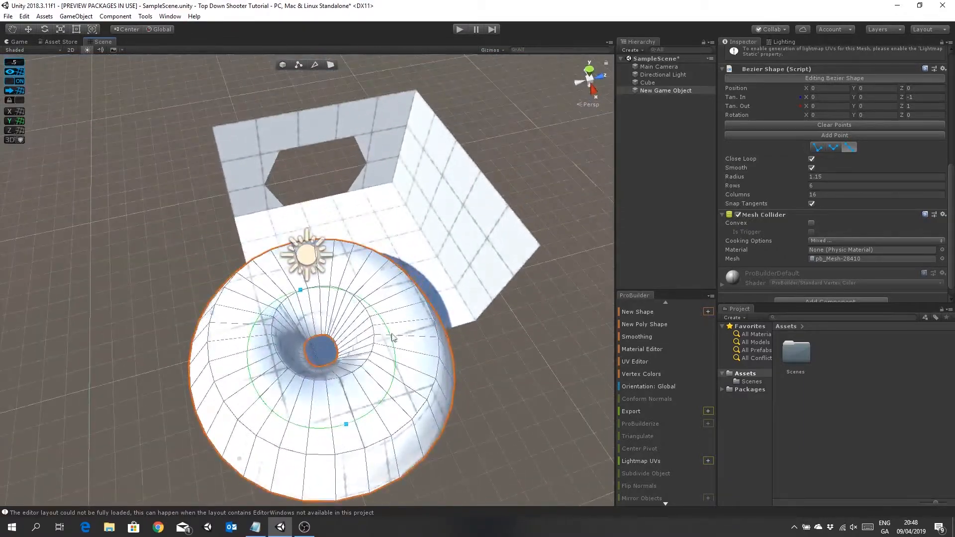
left_click_drag(508, 386, 455, 313, "alt")
middle_click_drag(455, 314, 452, 306)
left_click_drag(467, 316, 458, 242, "alt")
middle_click_drag(458, 243, 440, 236)
scroll(437, 229, "down", 2)
scroll(369, 261, "up", 5)
middle_click_drag(369, 252, 363, 288)
scroll(363, 288, "up", 5)
right_click_drag(364, 287, 798, 283)
middle_click_drag(455, 315, 444, 323)
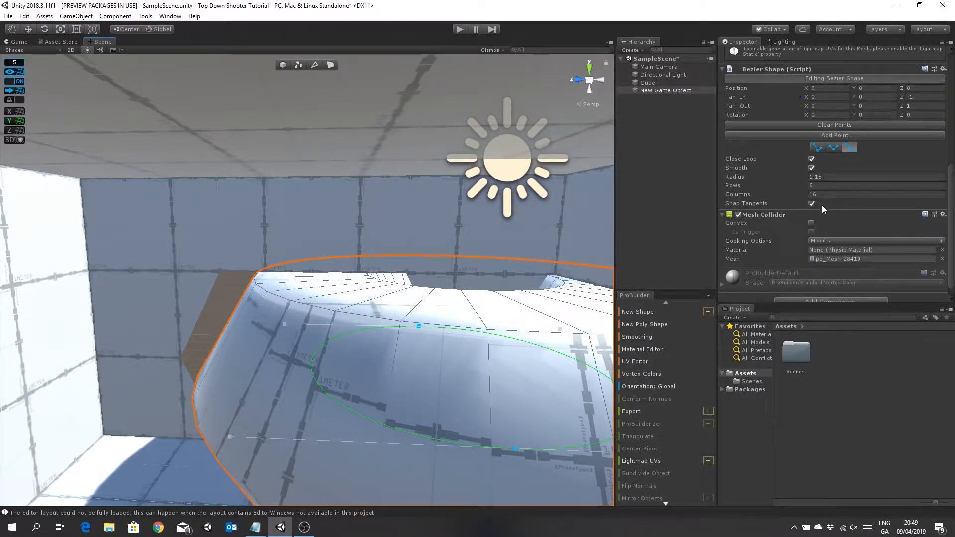
- Set the Bezier ring's Radius to 1.17
left_click(795, 176)
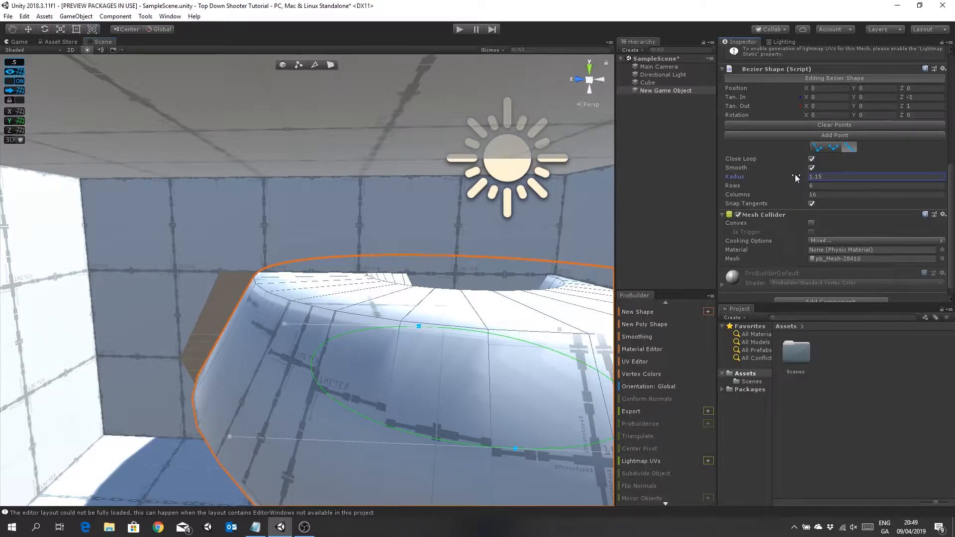
left_click_drag(795, 175, 798, 175)
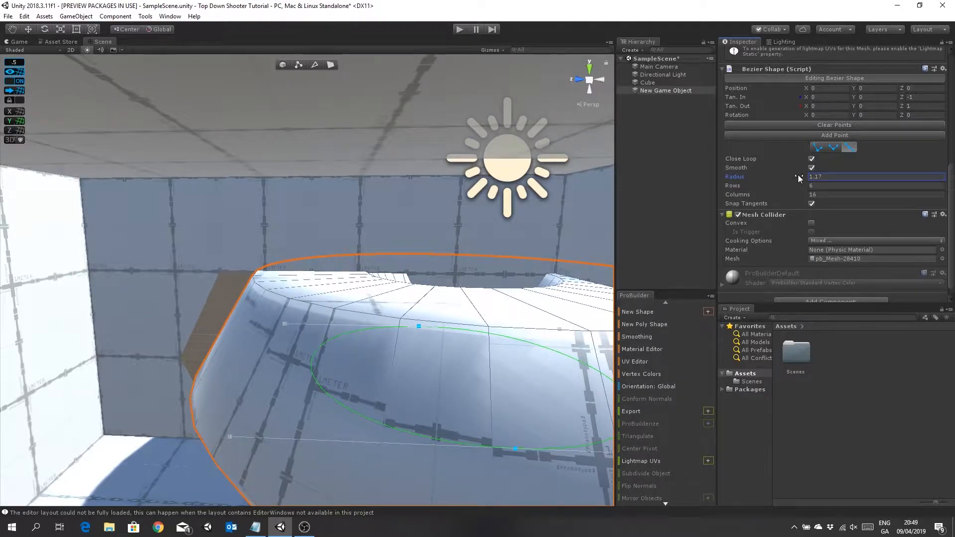
middle_click_drag(493, 284, 367, 319)
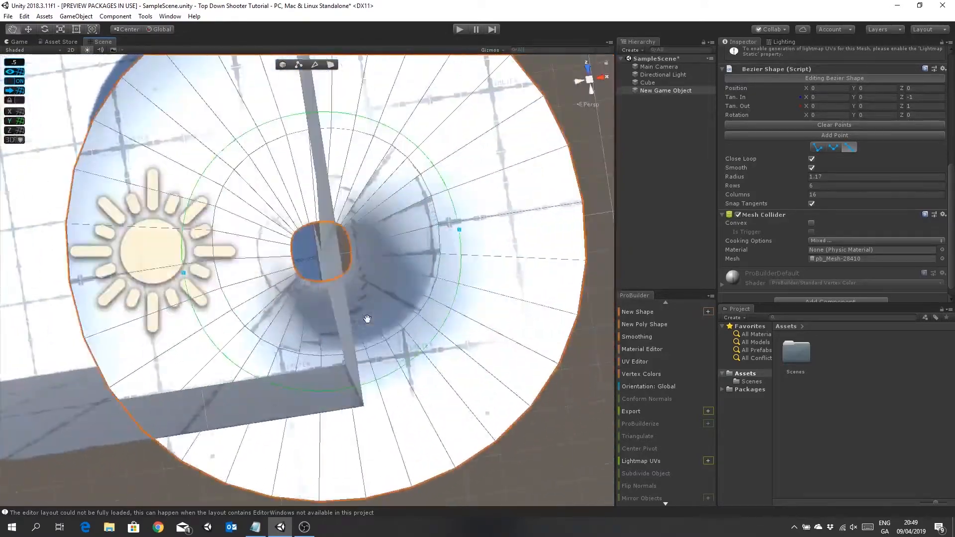
- Switch to object selection and move the ring outward along X until it sits beside the room
scroll(367, 319, "down", 10)
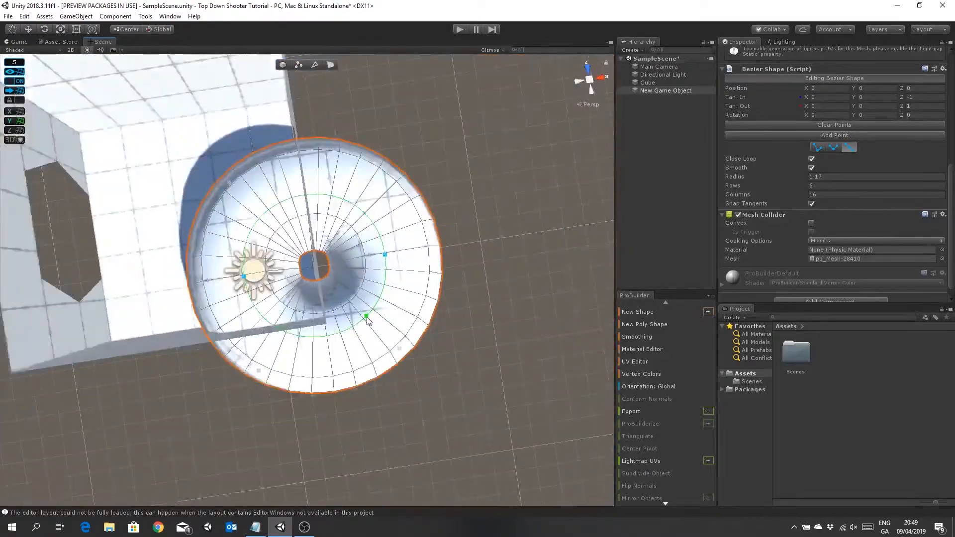
left_click_drag(446, 296, 454, 269, "alt")
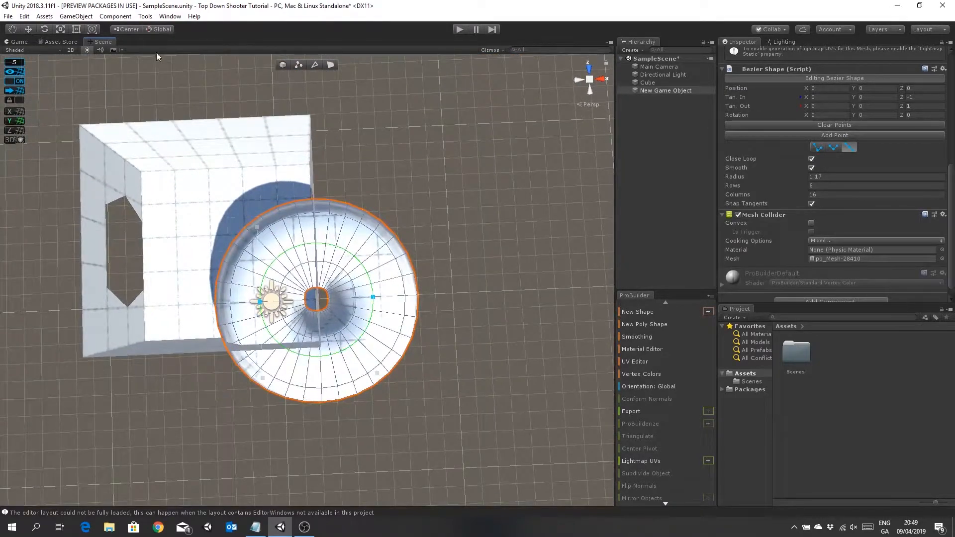
left_click(281, 67)
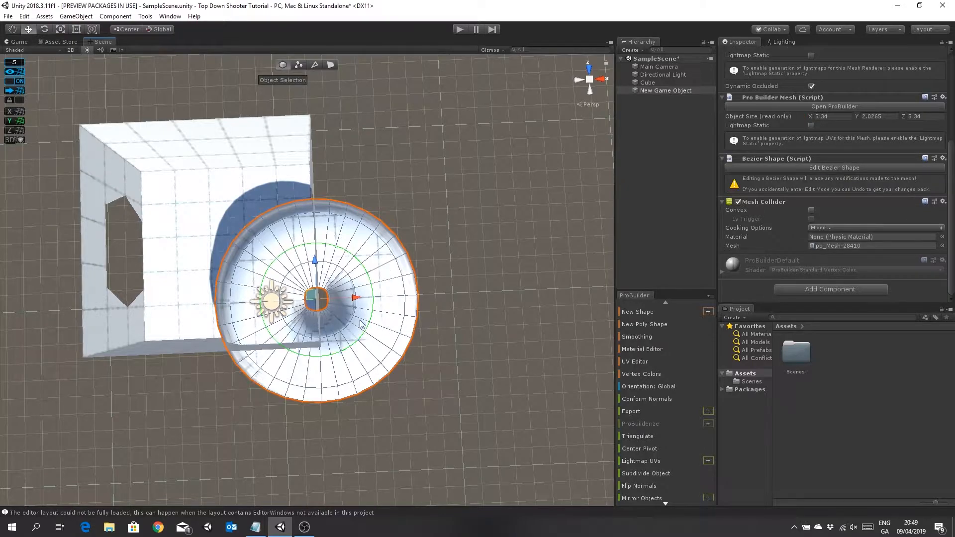
left_click_drag(381, 300, 470, 292)
middle_click_drag(505, 319, 552, 355)
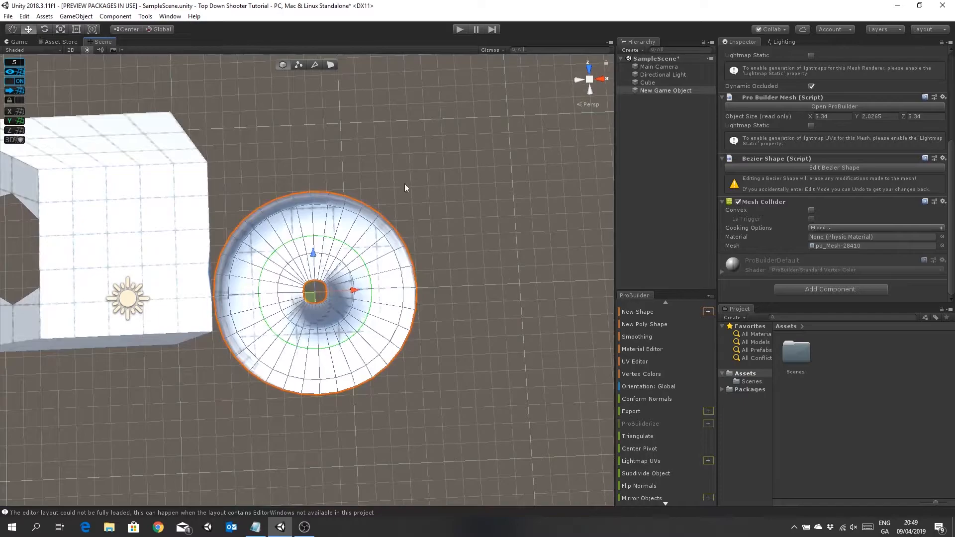
middle_click_drag(434, 219, 433, 220)
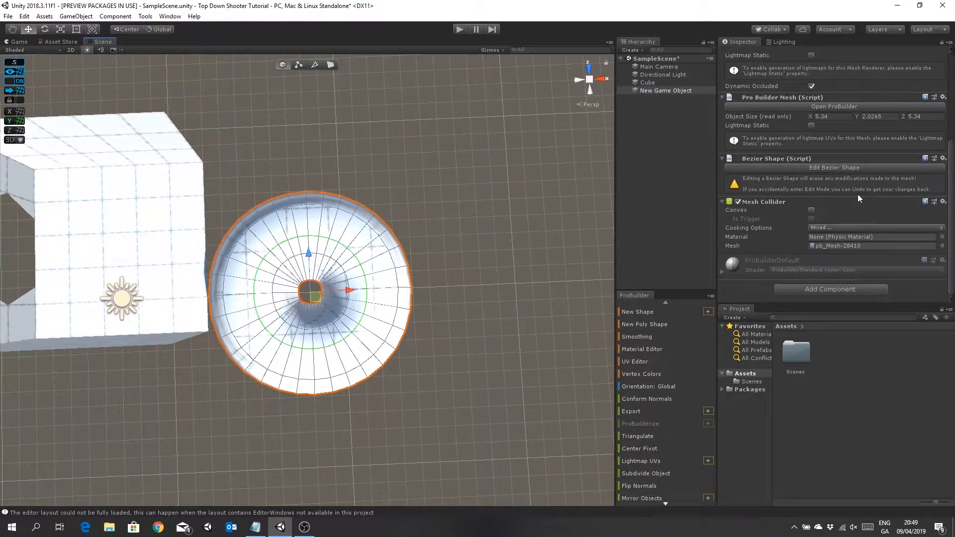
- Reopen the Bezier shape for editing, try 17 columns and restore the value to 16
left_click(829, 168)
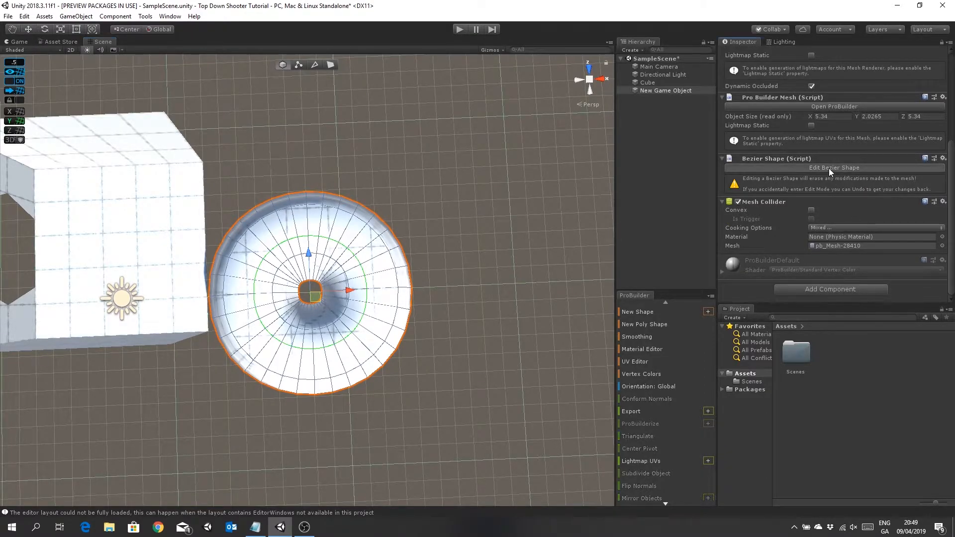
scroll(881, 260, "down", 2)
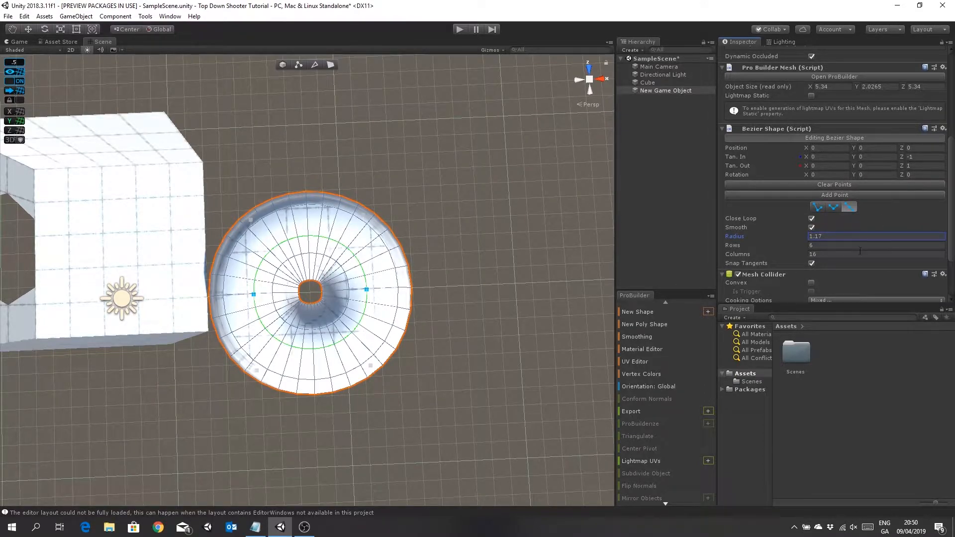
left_click(794, 255)
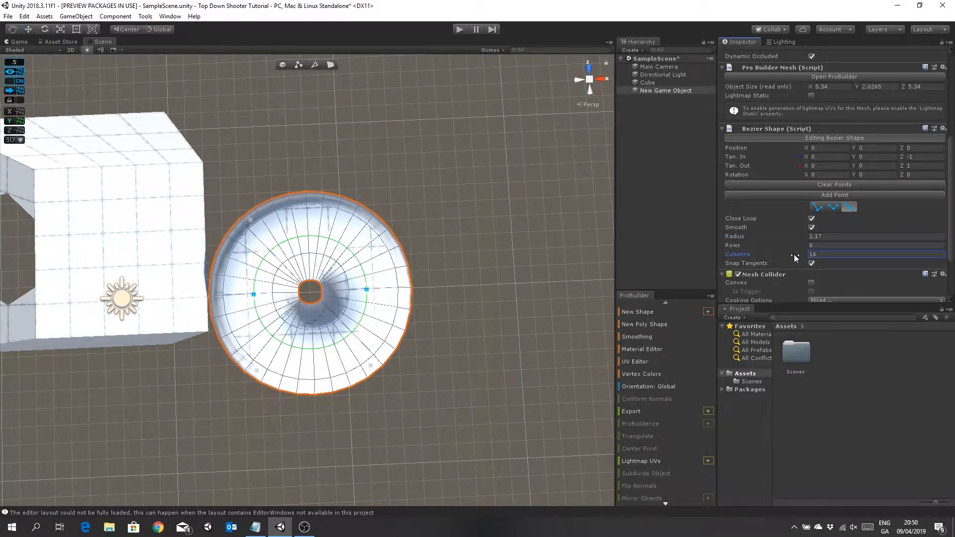
left_click_drag(795, 253, 796, 254)
type("7")
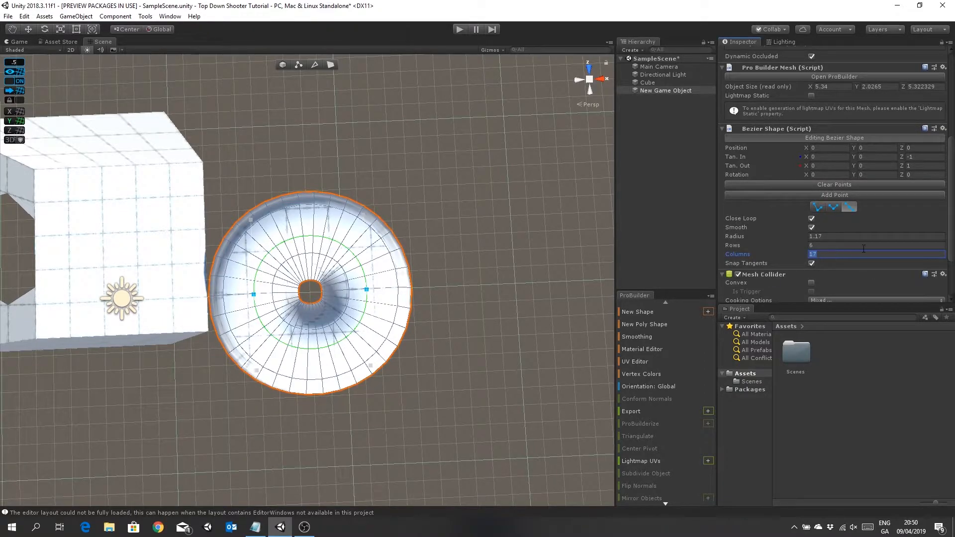
type("16")
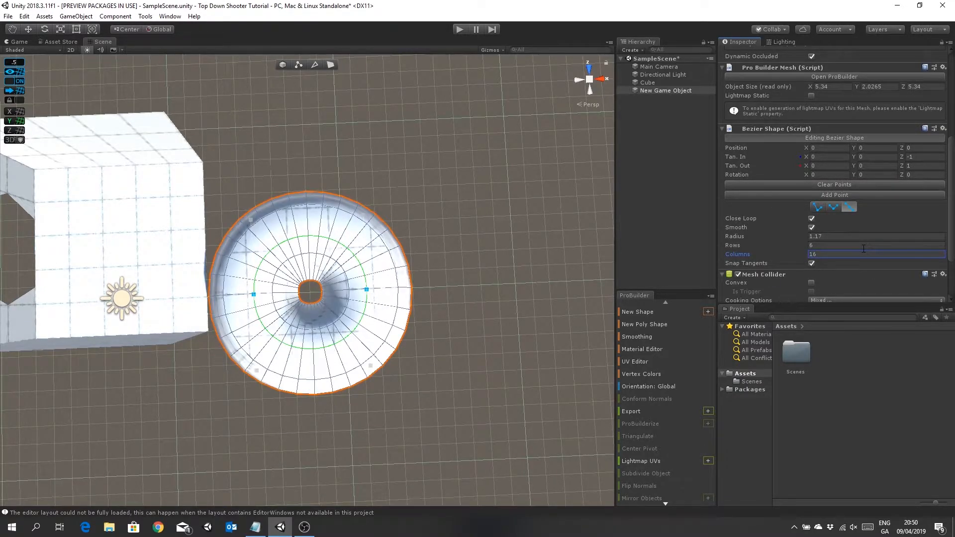
- Switch to face selection with Select Hidden on and view the scene orthographically from the top
left_click(331, 65)
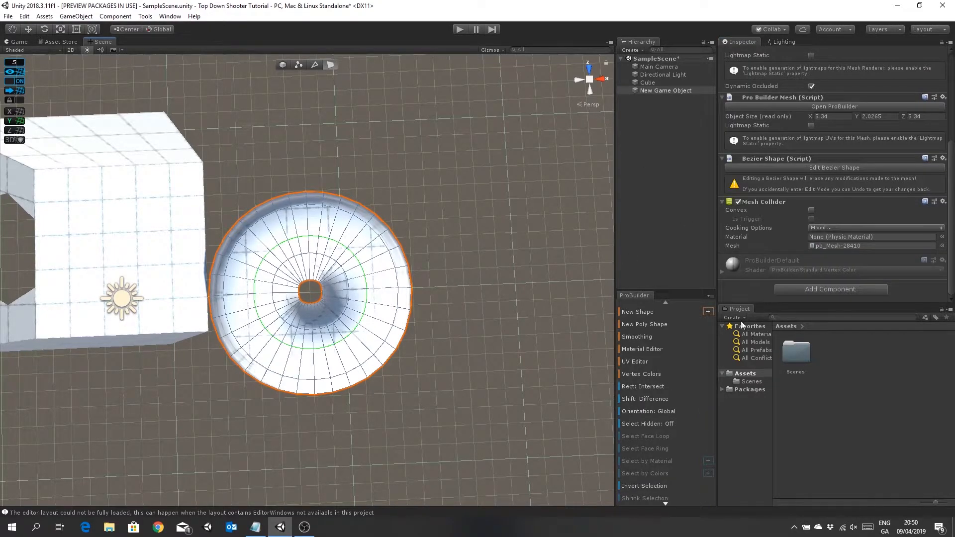
scroll(667, 361, "down", 2)
left_click(663, 394)
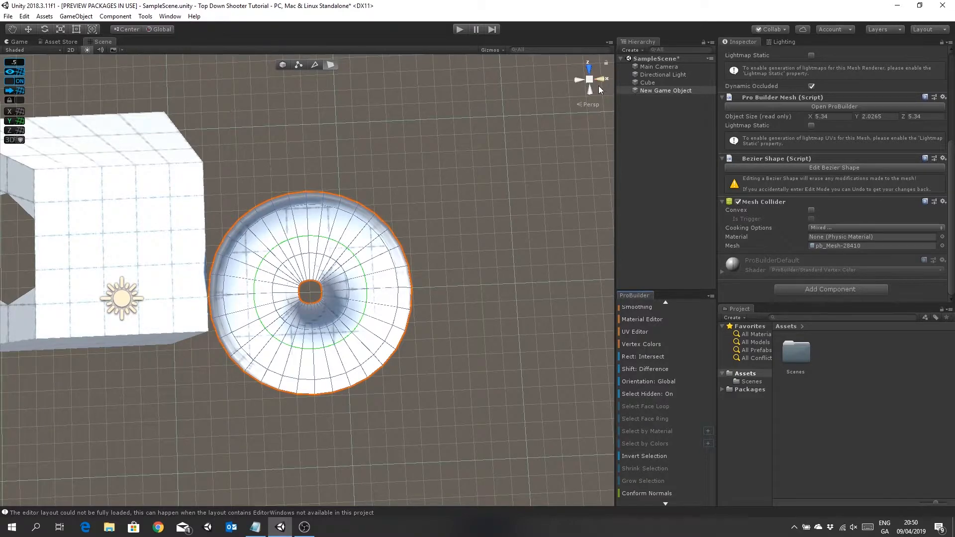
left_click(592, 104)
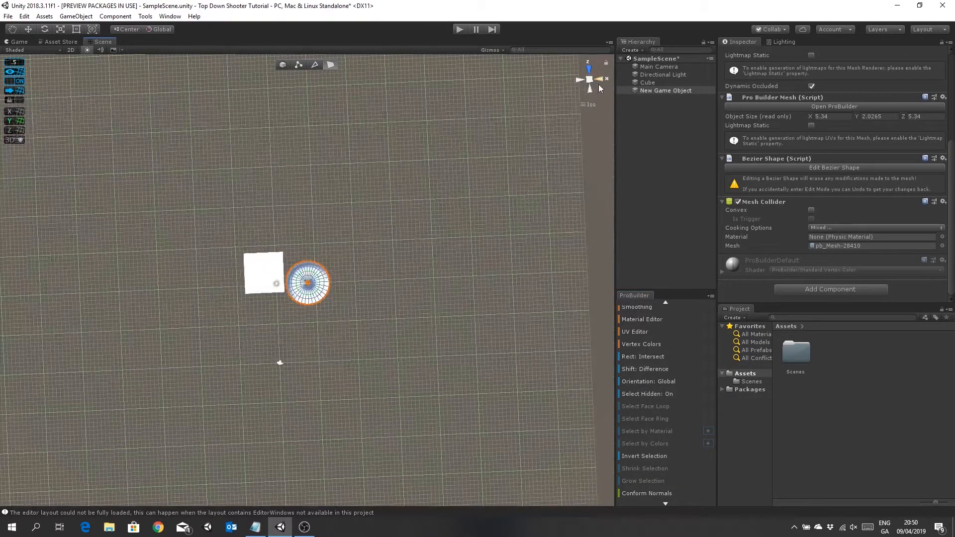
left_click(600, 81)
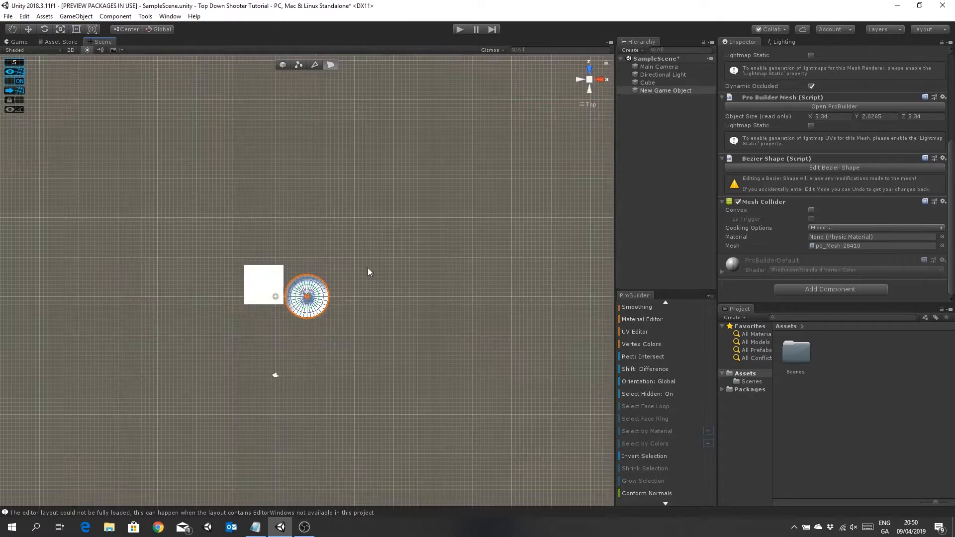
- Select all faces on the half of the ring nearest the room and delete them
scroll(369, 270, "up", 5)
scroll(362, 271, "down", 2)
middle_click_drag(377, 280, 381, 221)
left_click_drag(241, 155, 309, 356)
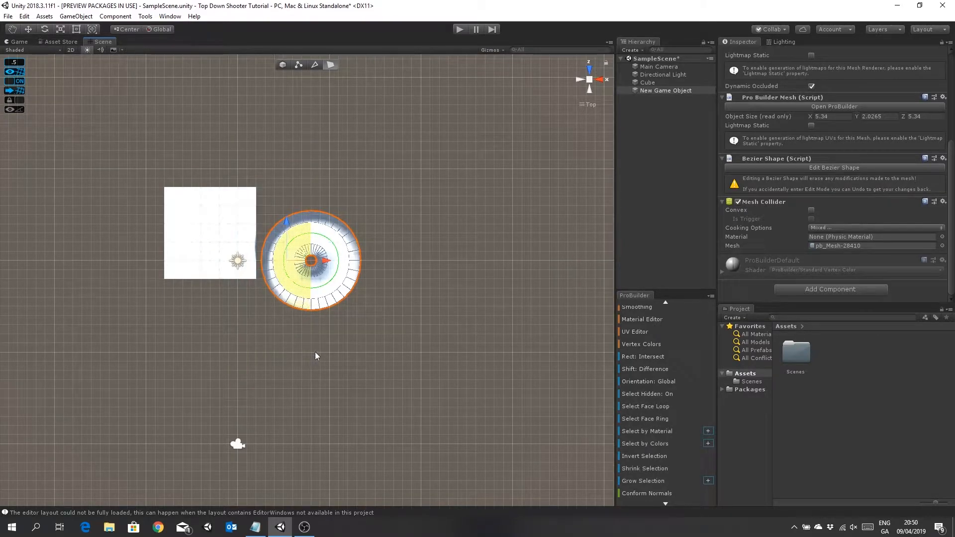
key("Delete")
- Select the negative-Z half of the remaining half ring and delete its faces, leaving a quarter-circle corridor
scroll(318, 350, "up", 1)
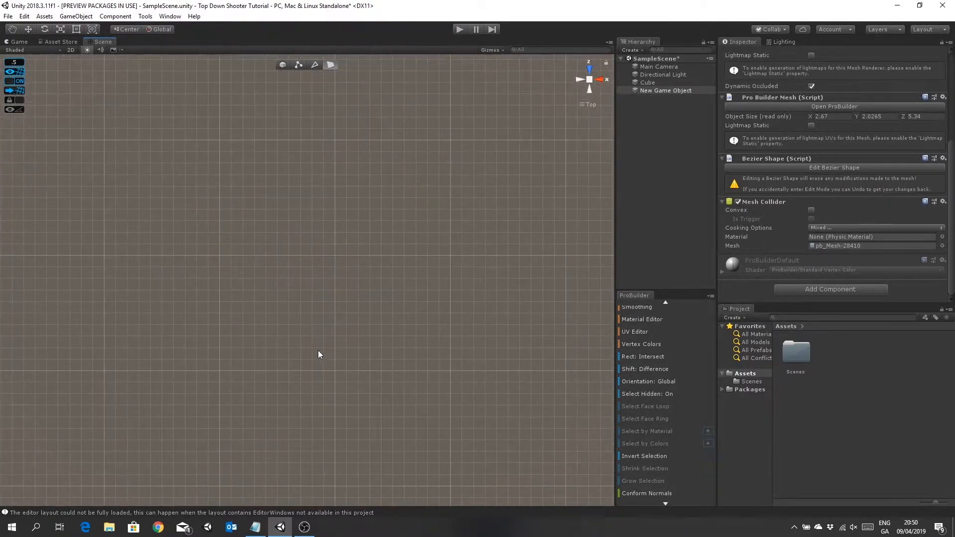
scroll(319, 351, "down", 1)
left_click_drag(430, 331, 275, 263)
left_click_drag(423, 333, 278, 262)
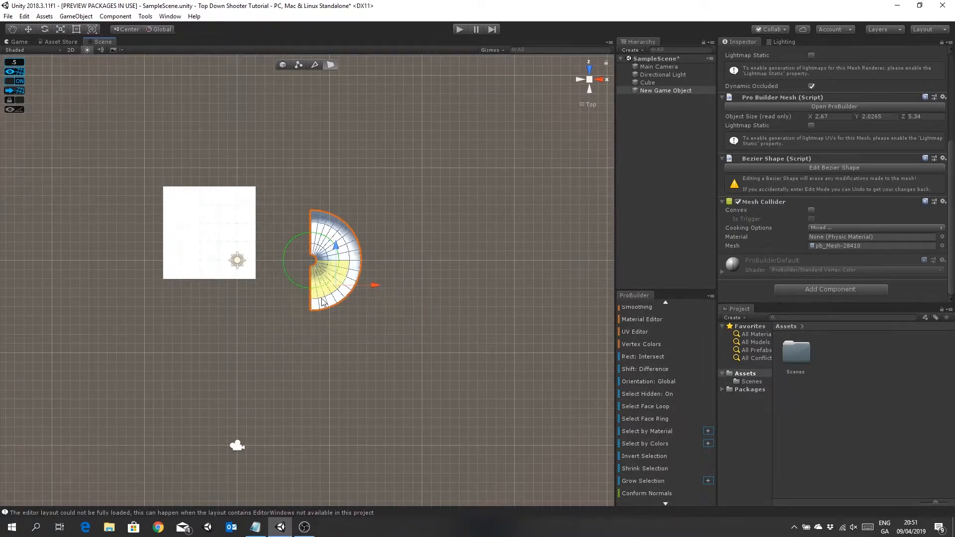
key("Delete")
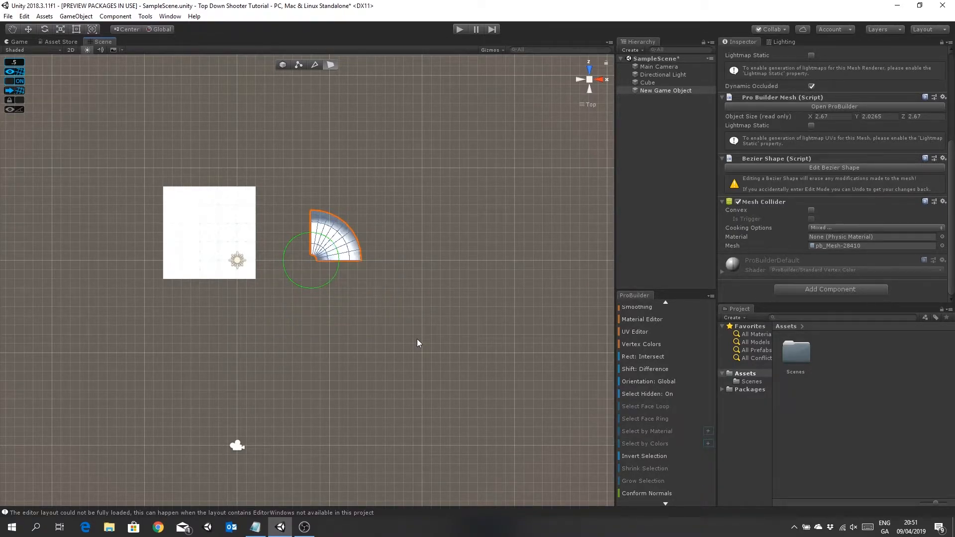
- Switch to perspective view and examine the quarter-ring corridor and the room's hexagonal openings from several angles
left_click_drag(369, 357, 360, 335, "alt")
middle_click_drag(376, 254, 358, 417)
left_click(592, 106)
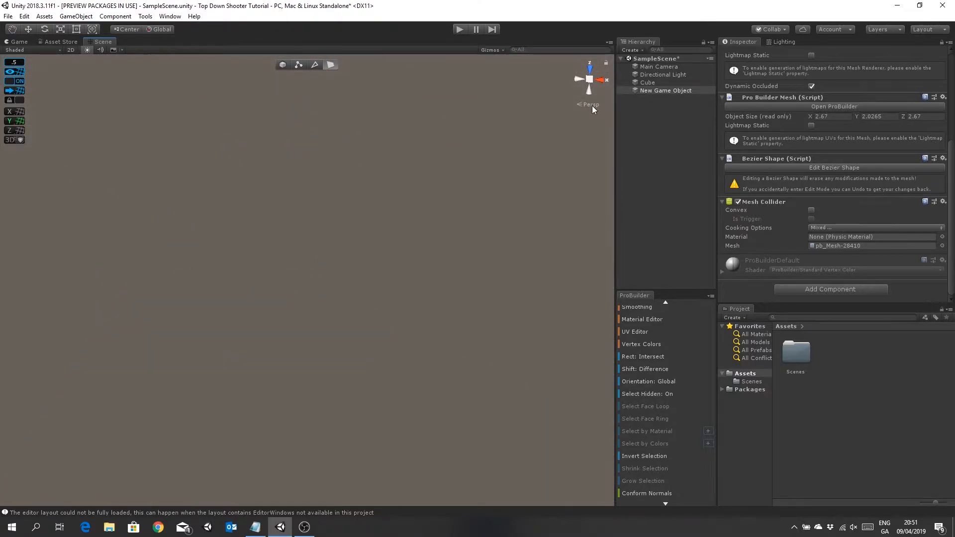
left_click_drag(397, 294, 397, 232, "alt")
right_click_drag(504, 282, 384, 273)
middle_click_drag(383, 273, 372, 265)
scroll(371, 264, "down", 6)
right_click_drag(371, 264, 432, 271)
middle_click_drag(432, 271, 473, 308)
left_click_drag(557, 300, 462, 305, "alt")
right_click_drag(461, 305, 405, 281)
middle_click_drag(405, 282, 384, 285)
left_click_drag(300, 256, 391, 302, "alt")
middle_click_drag(391, 302, 409, 328)
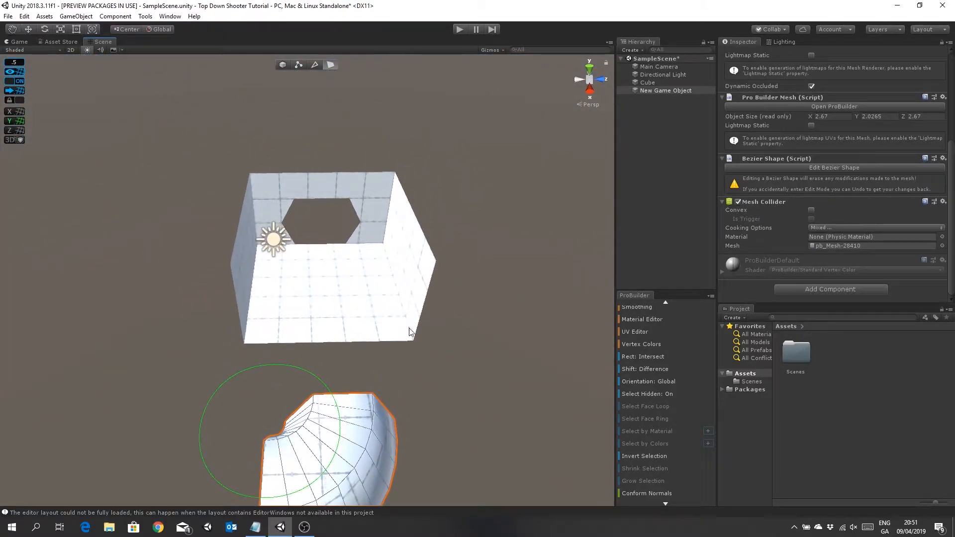
left_click_drag(447, 393, 454, 351, "alt")
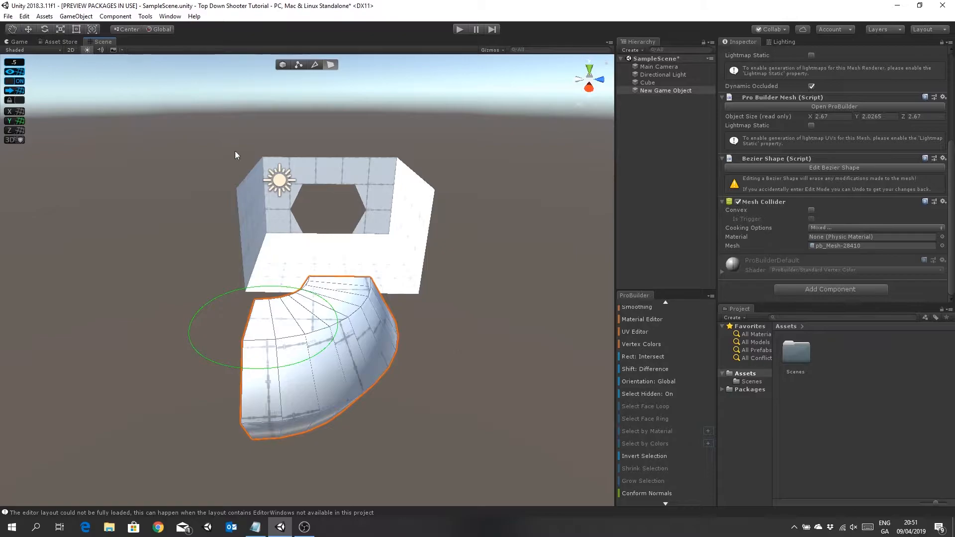
- Move the whole corridor along X to -0.5, against the room's wall, and check its alignment through the hexagonal opening
left_click_drag(351, 152, 424, 242, "alt")
middle_click_drag(424, 242, 439, 245)
left_click_drag(291, 189, 342, 268, "alt")
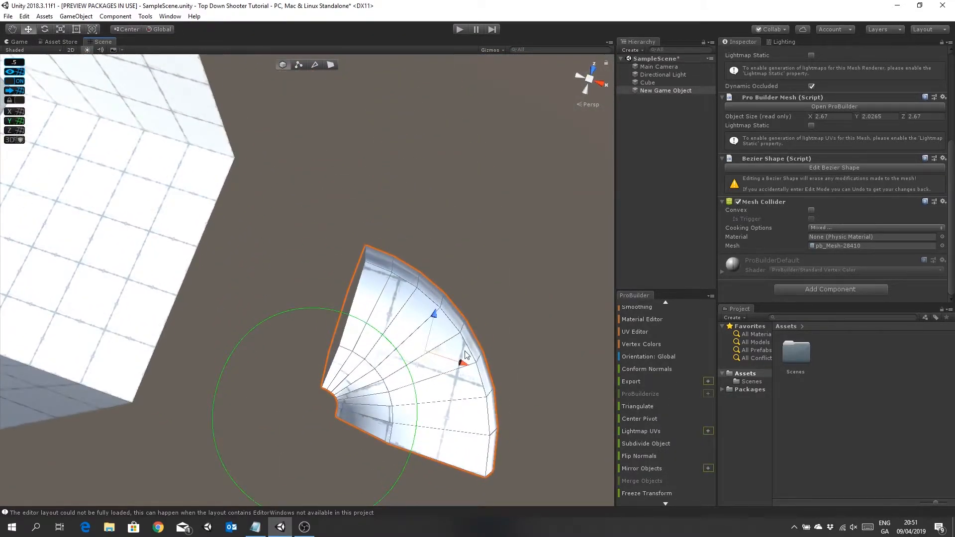
left_click_drag(458, 362, 453, 247)
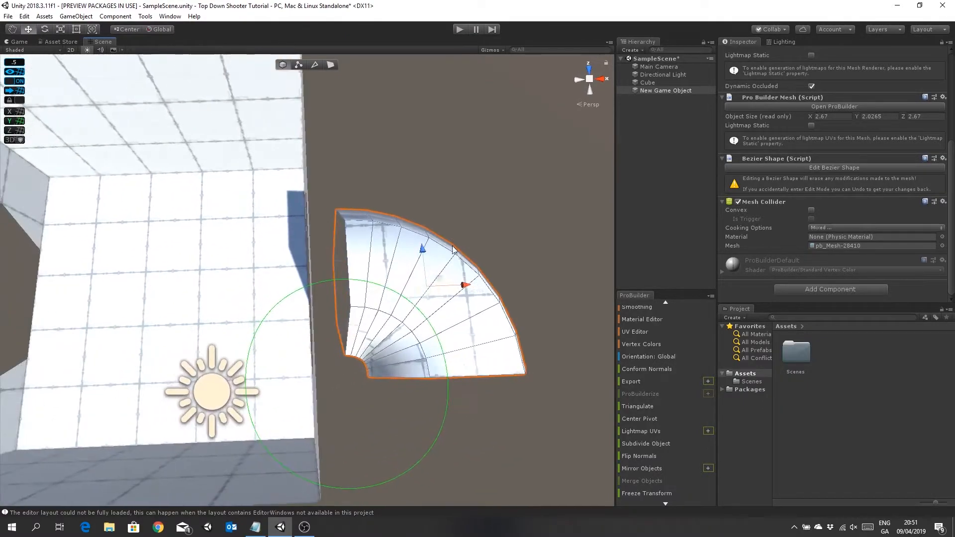
left_click_drag(467, 286, 450, 287)
left_click_drag(178, 321, 327, 257, "alt")
scroll(326, 251, "up", 10)
mouse_move(441, 329)
middle_mouse_down()
mouse_move(427, 330)
mouse_move(426, 346)
mouse_move(424, 332)
middle_mouse_up()
scroll(424, 332, "down", 5)
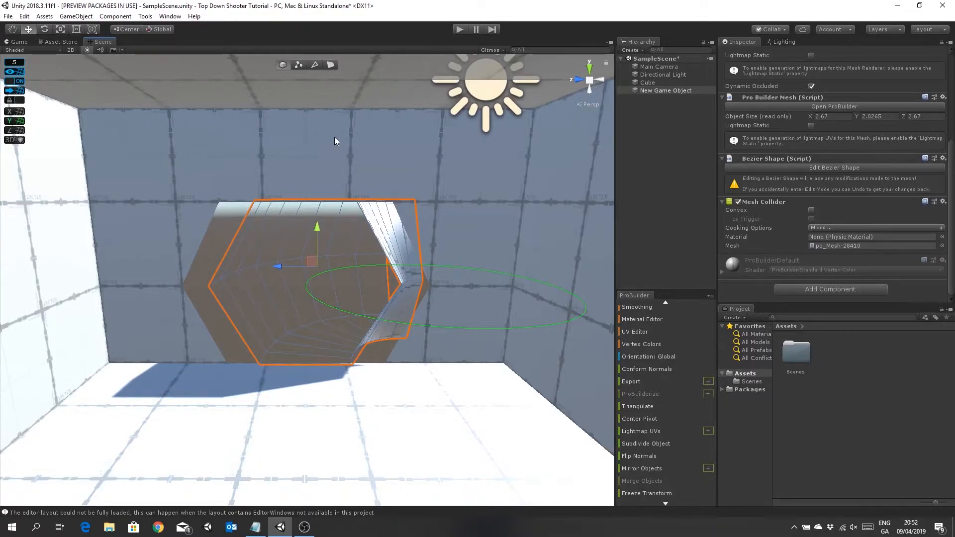
- Switch to the room's vertices and move the opening's right-middle and lower-right corners onto the corridor's hexagonal end
key("ctrl+z")
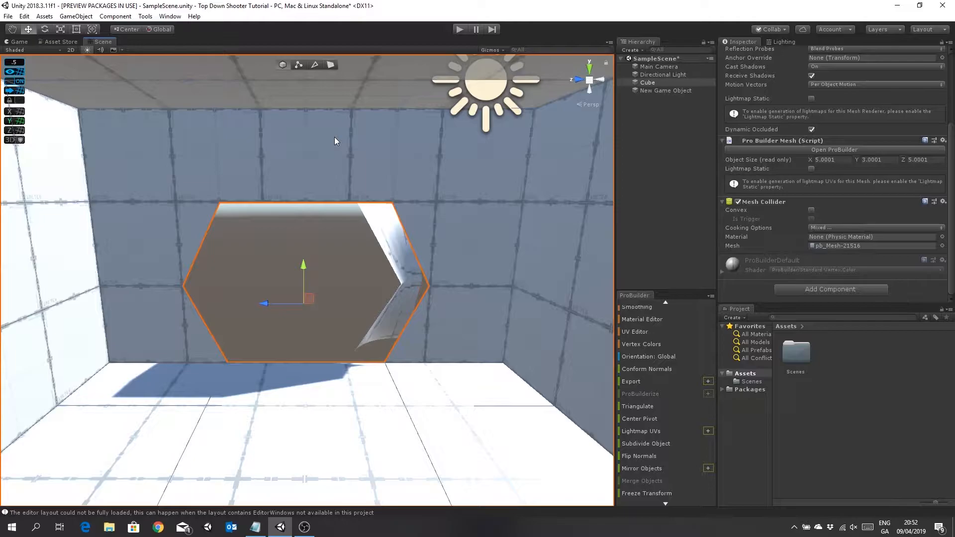
left_click(297, 65)
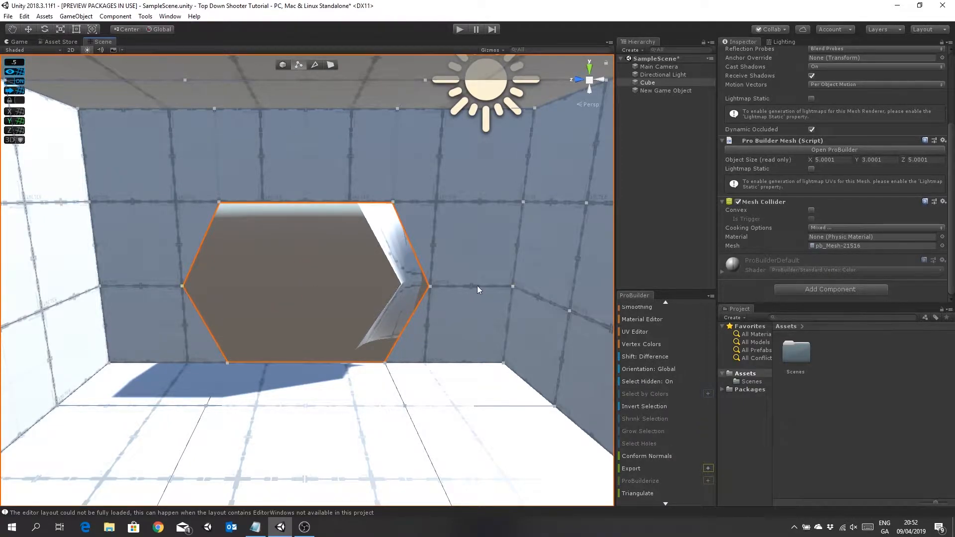
left_click(431, 287)
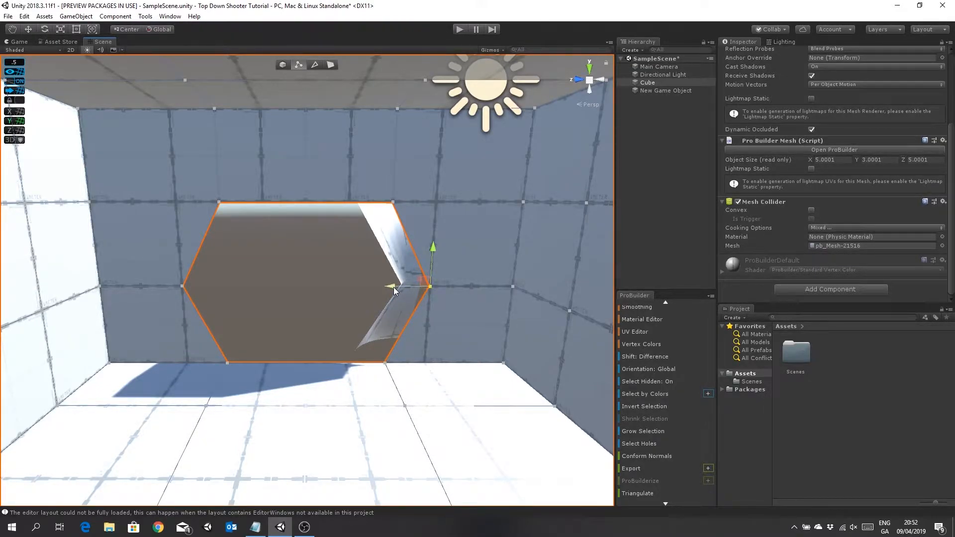
left_click_drag(431, 288, 402, 289)
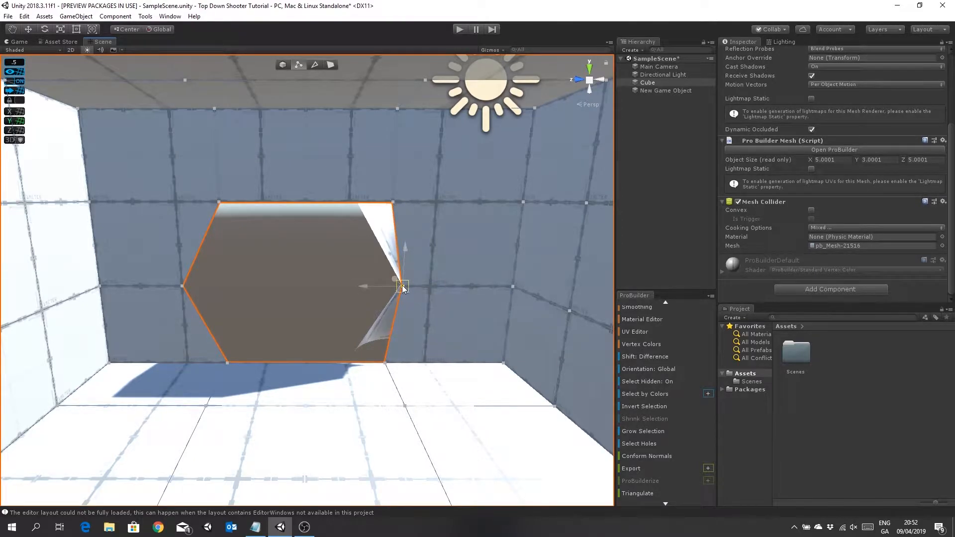
left_click_drag(401, 288, 403, 287)
left_click(384, 367)
left_click_drag(385, 365, 353, 363)
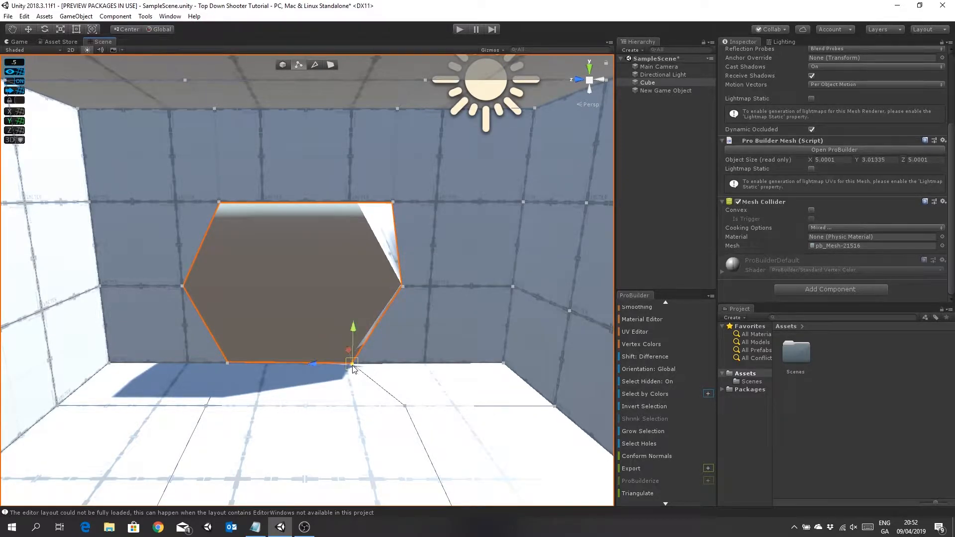
- Move the opening's lower-left, left-middle and upper-left vertices inward to match the corridor's hexagonal end
left_click(227, 364)
left_click_drag(225, 366, 237, 363)
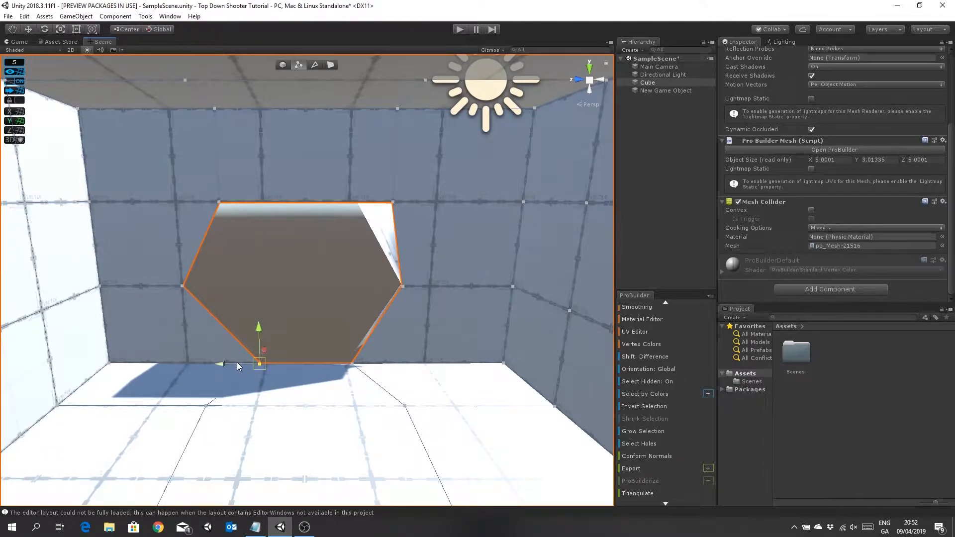
left_click(182, 286)
left_click_drag(181, 286, 195, 287)
left_click(219, 202)
left_click_drag(219, 202, 227, 206)
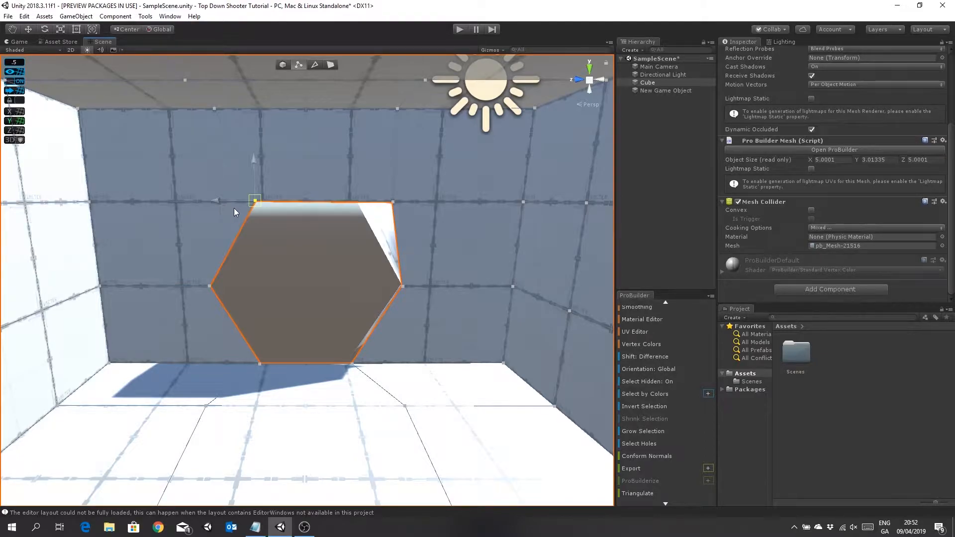
- Move the opening's upper-right vertex onto the matching corner of the corridor
right_click_drag(290, 243, 309, 283)
key("e")
left_click(327, 214)
left_click_drag(327, 216, 288, 222)
- Return to object selection, select the curved corridor and flip its normals
right_click_drag(245, 314, 503, 320)
key("q")
middle_click_drag(503, 320, 467, 333)
right_click_drag(467, 333, 275, 354)
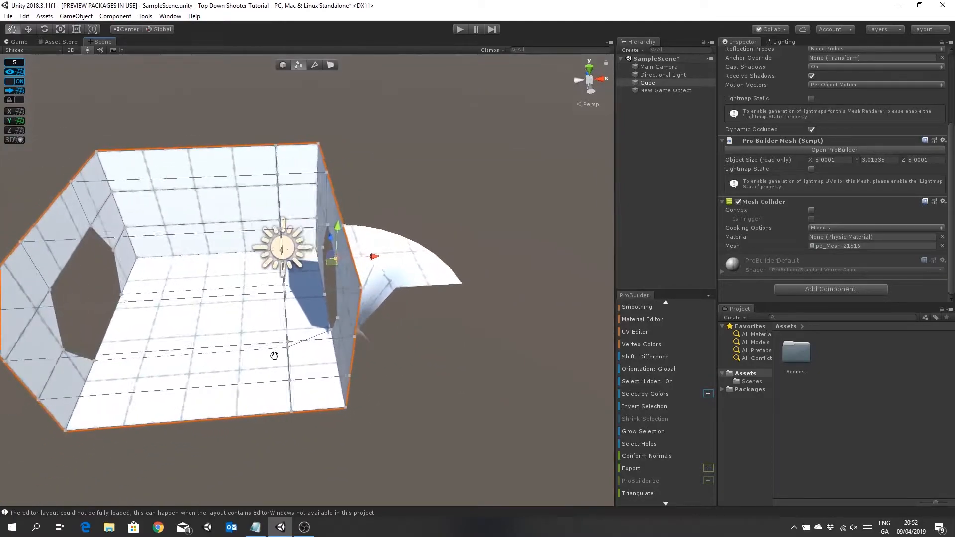
middle_click_drag(275, 354, 269, 357)
left_click(282, 68)
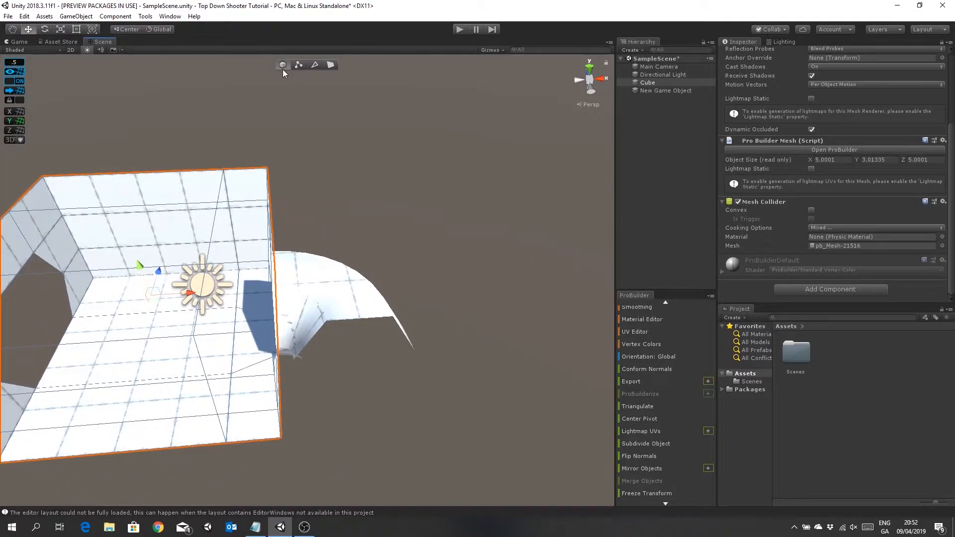
left_click(336, 293)
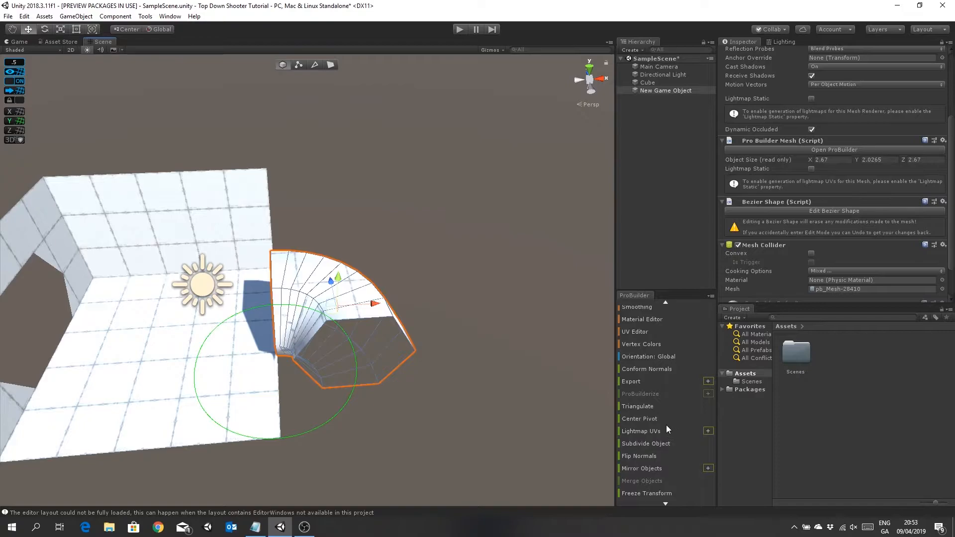
scroll(655, 393, "up", 3)
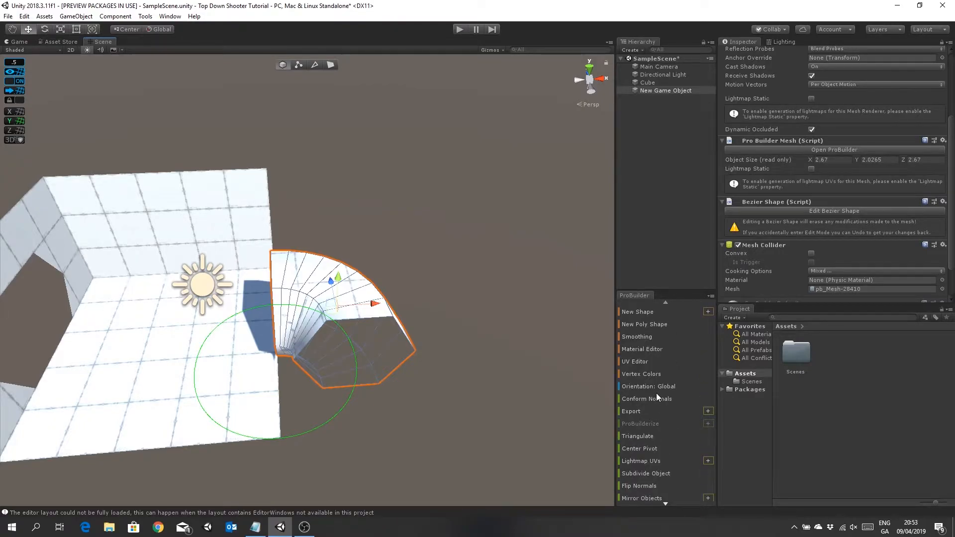
scroll(655, 393, "down", 4)
left_click(650, 432)
- Examine the corridor's interior faces and its join with the room's hexagonal opening from inside and outside
left_click_drag(343, 358, 407, 345, "alt")
scroll(424, 344, "up", 6)
middle_click_drag(431, 349, 419, 342)
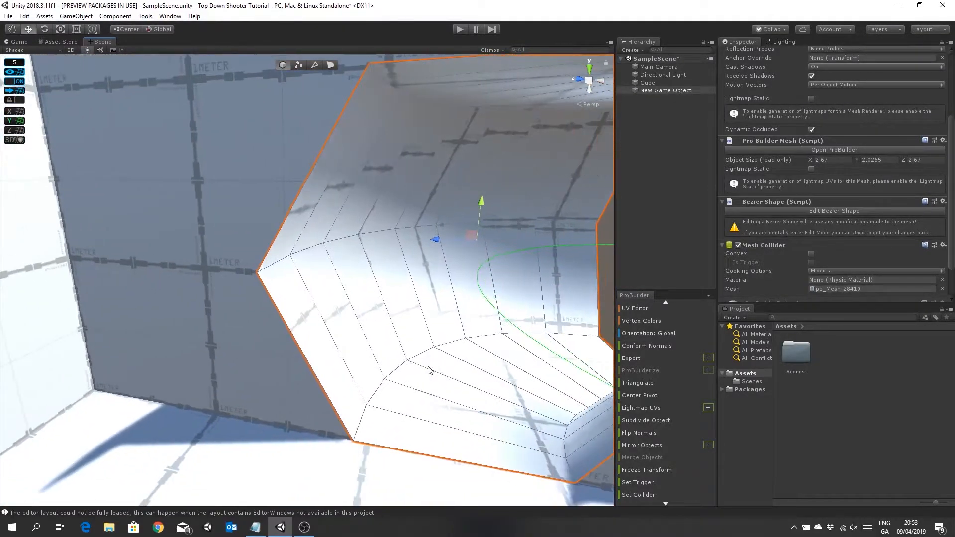
right_click_drag(428, 369, 458, 307)
middle_click_drag(458, 307, 467, 302)
right_click_drag(467, 336, 534, 360)
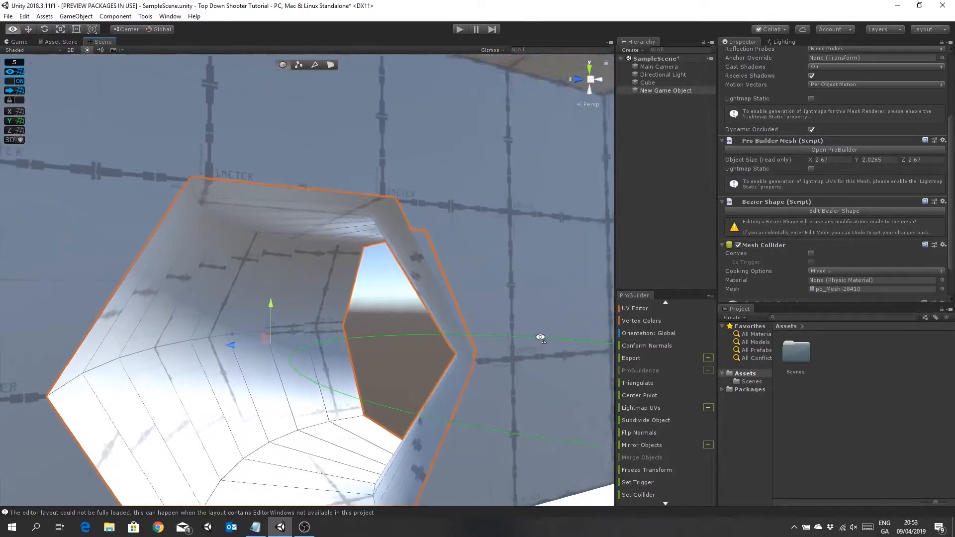
middle_click_drag(534, 359, 522, 357)
mouse_move(373, 368)
middle_mouse_down()
mouse_move(363, 368)
mouse_move(378, 371)
middle_mouse_up()
right_click_drag(378, 371, 424, 431)
middle_click_drag(370, 382, 381, 387)
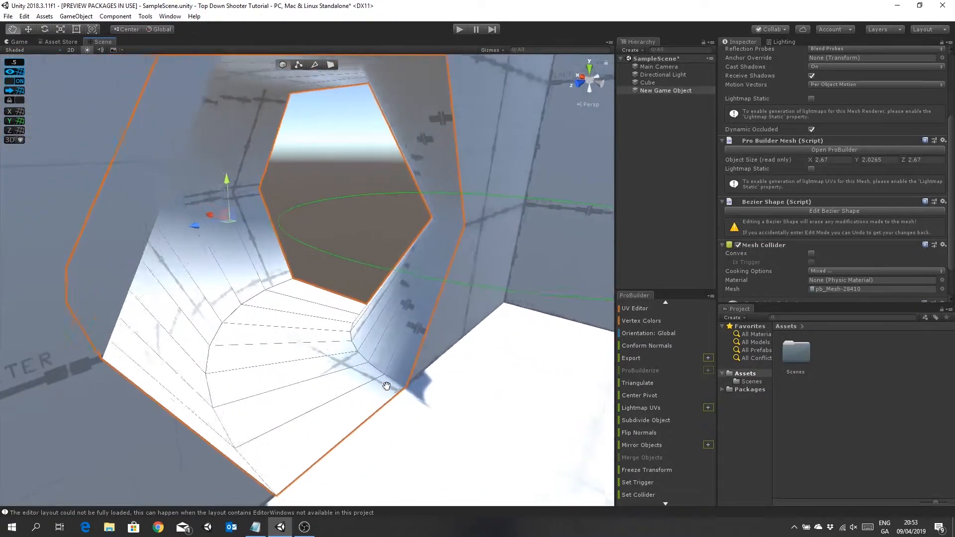
right_click_drag(429, 379, 397, 355)
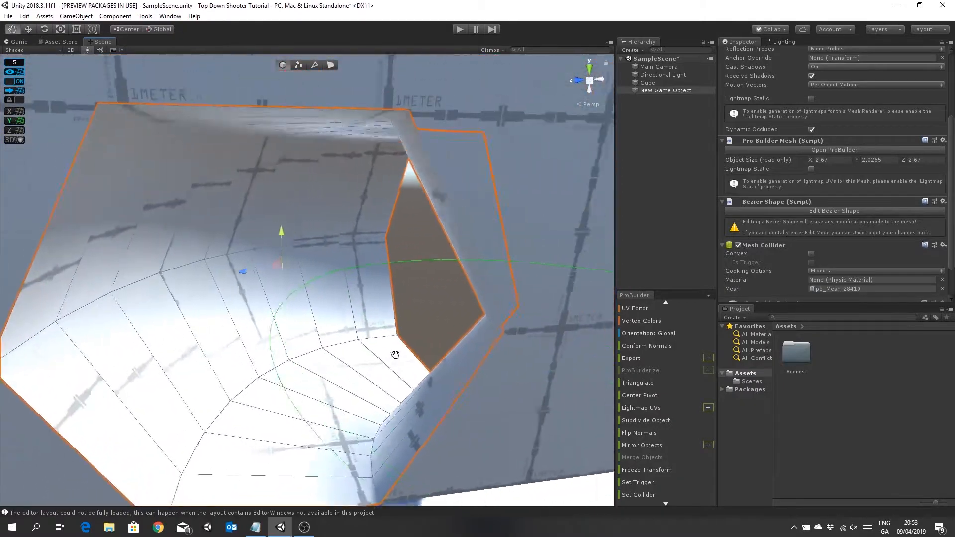
middle_click_drag(396, 354, 345, 369)
right_click_drag(346, 369, 296, 351)
middle_click_drag(296, 352, 271, 352)
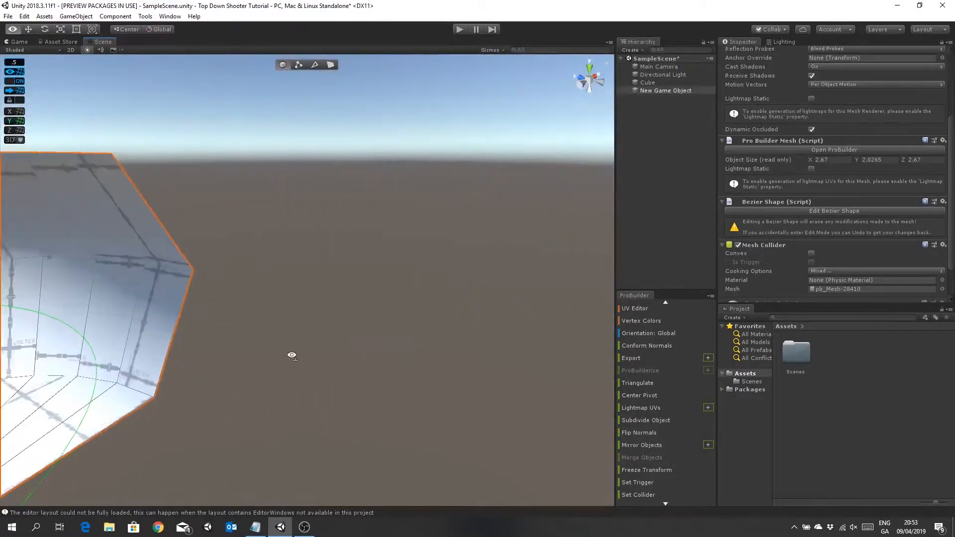
right_click_drag(294, 353, 81, 360)
middle_click_drag(349, 330, 388, 391)
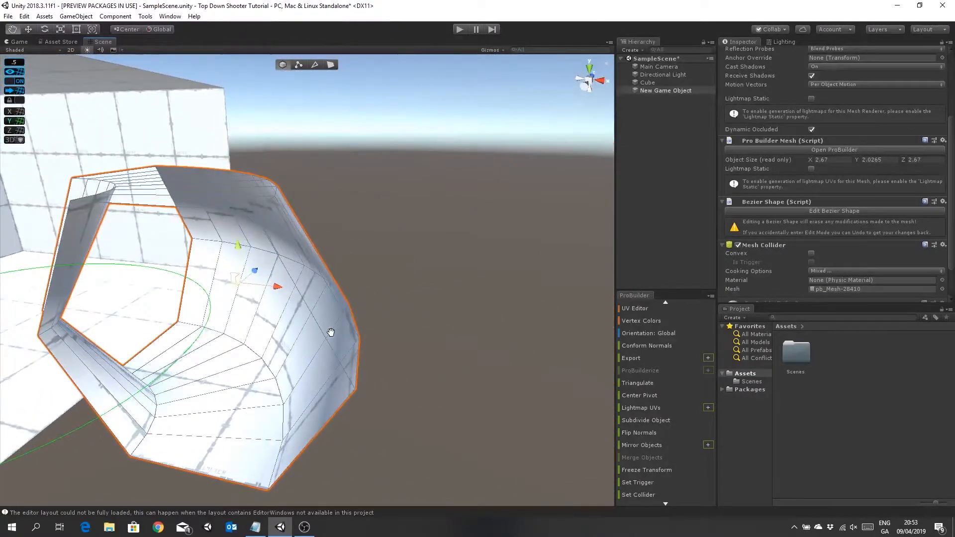
scroll(330, 332, "down", 5)
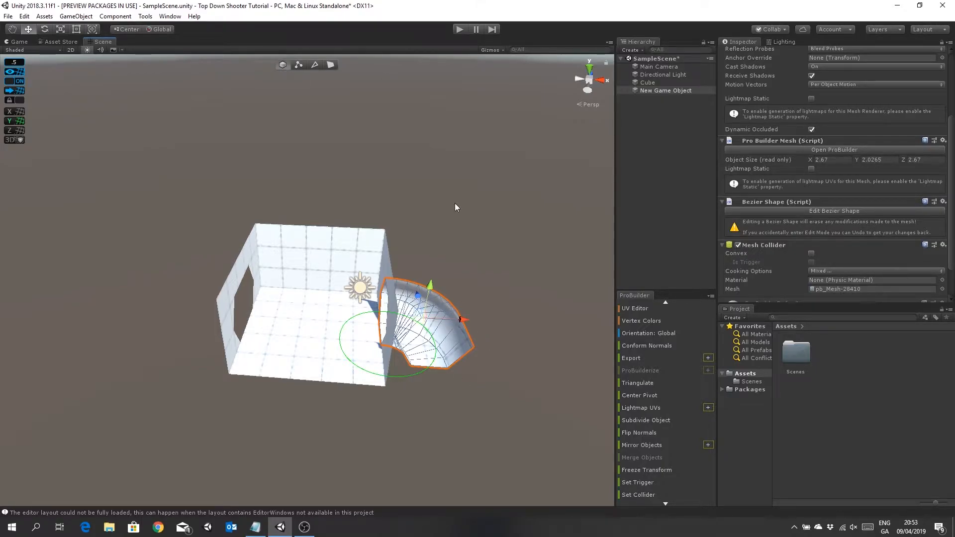
- Save the scene and deselect the corridor
left_click(9, 16)
left_click(28, 56)
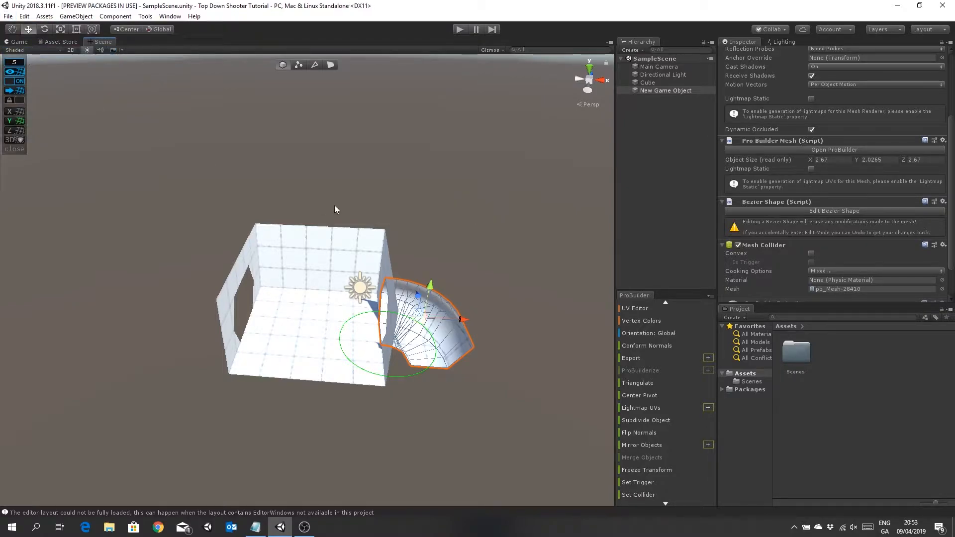
middle_click_drag(523, 298, 500, 354)
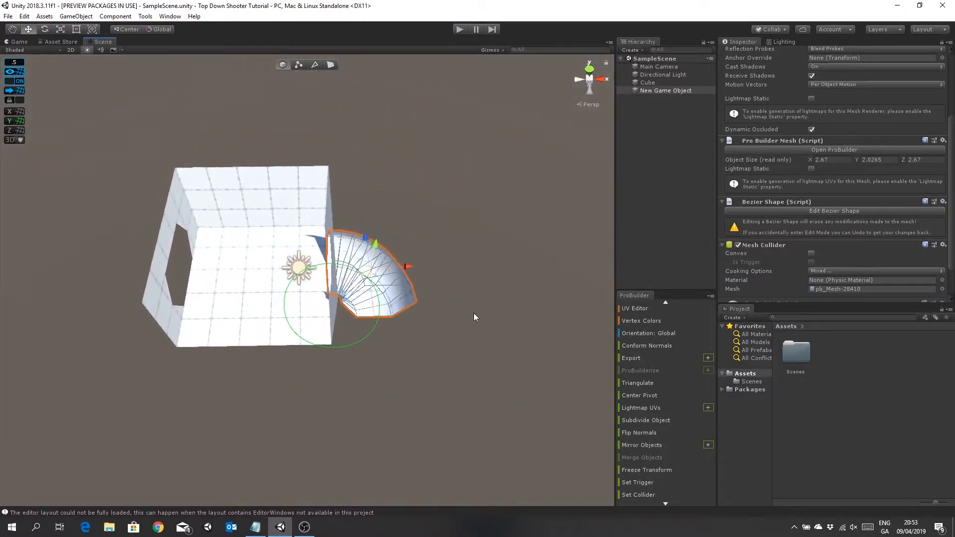
left_click(471, 279)
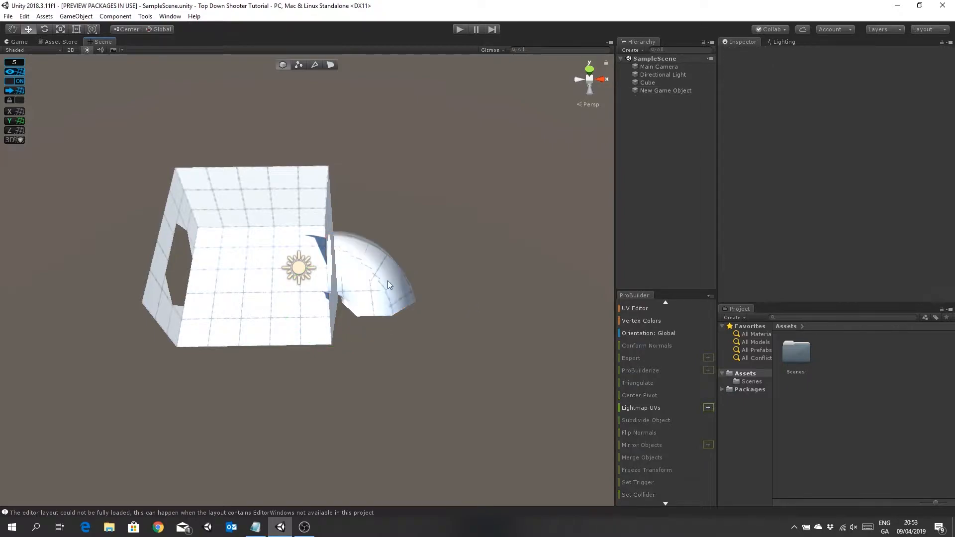
- Duplicate the curved corridor and move the copy along Z to -3
left_click(390, 285)
key("ctrl+d")
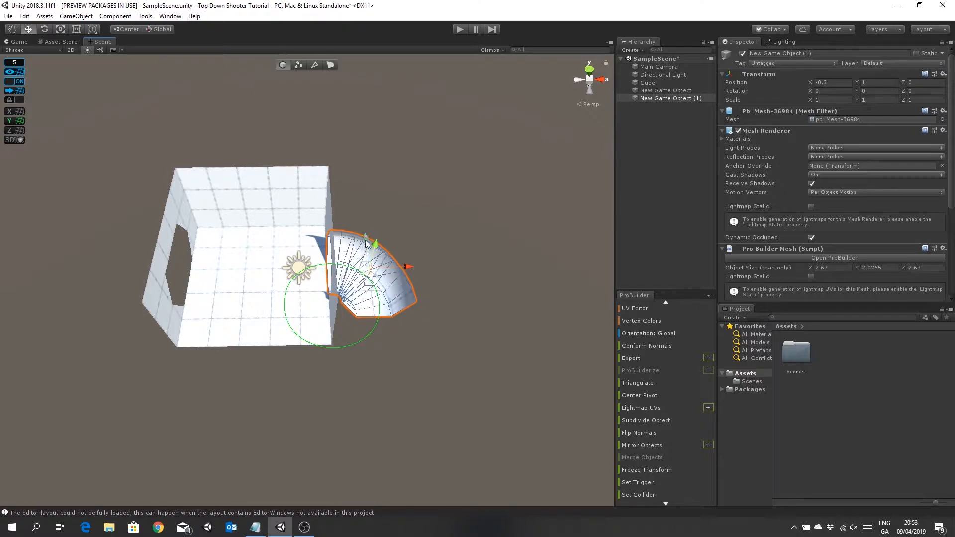
left_click_drag(366, 240, 381, 311)
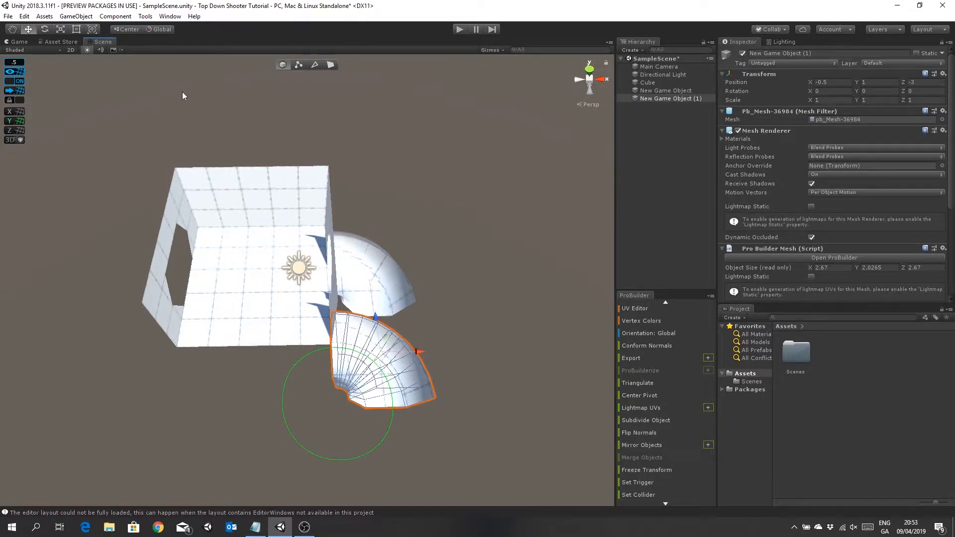
- Rotate the duplicated corridor to -180 degrees about Y
key("e")
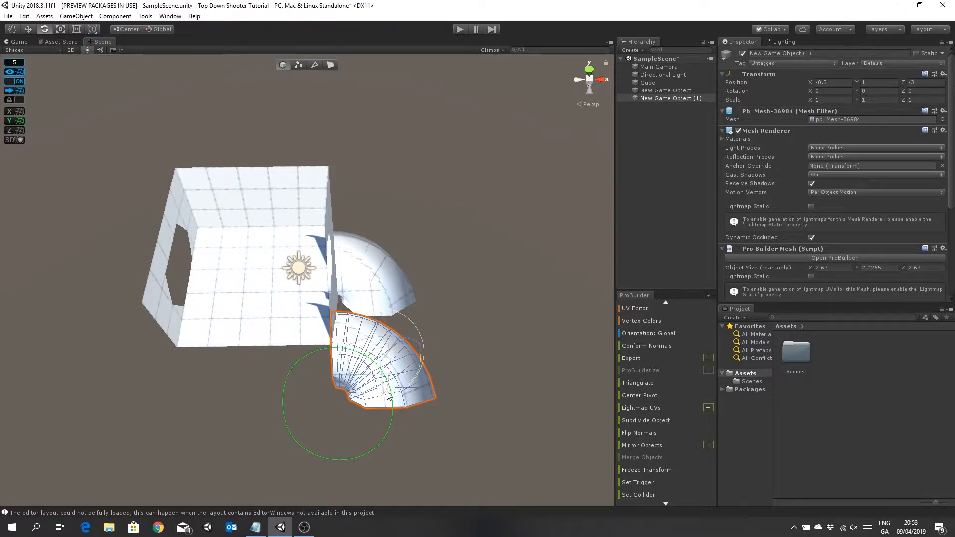
left_click_drag(359, 385, 701, 338)
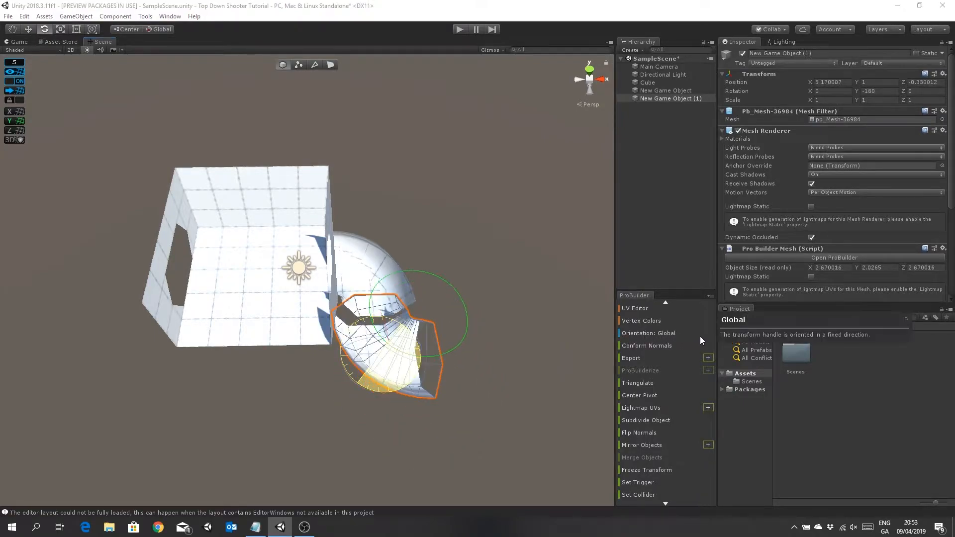
- Move the rotated corridor copy to X 5.5 and Z 0 so it meets the first corridor's open end
middle_click_drag(569, 311, 554, 388)
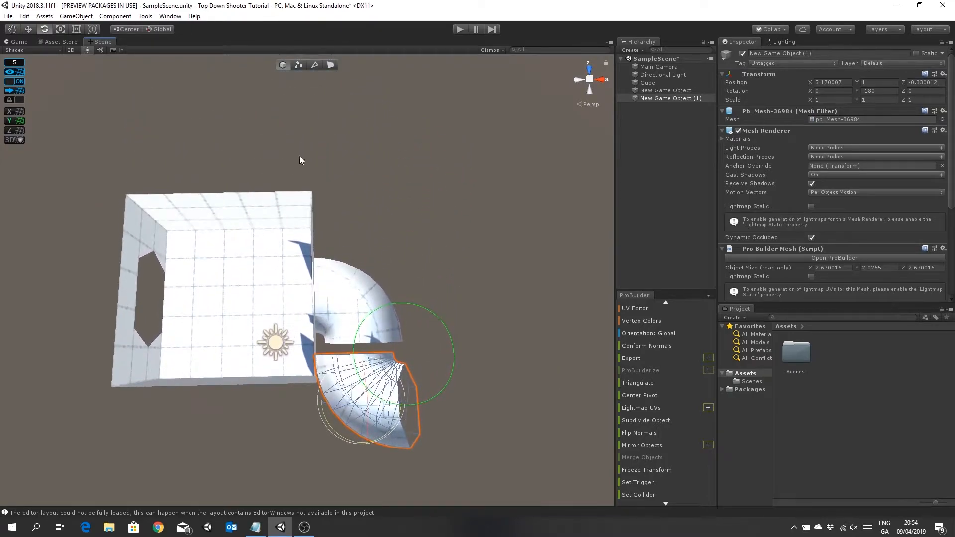
left_click(28, 29)
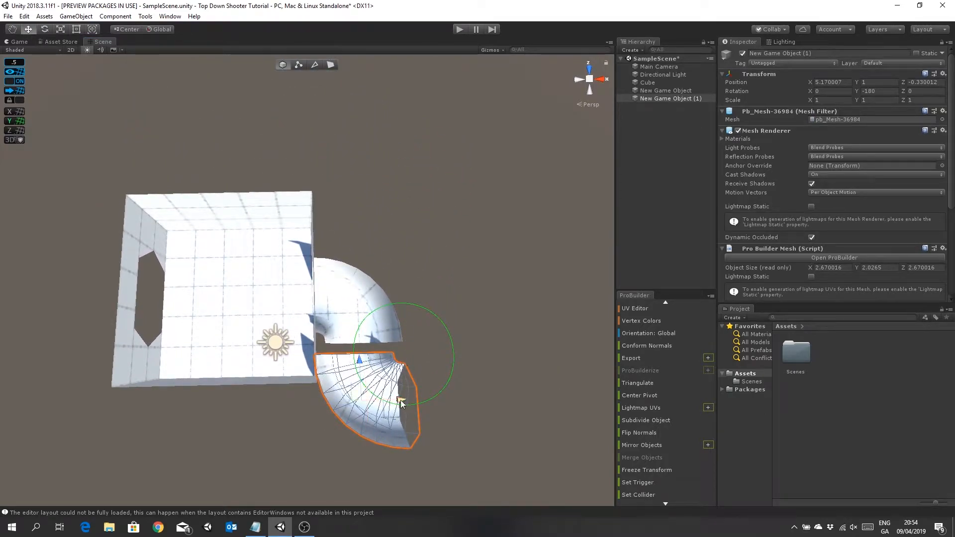
left_click_drag(401, 402, 410, 401)
left_click_drag(371, 357, 373, 354)
- Examine the seam between the two corridor pieces up close and from above, and deselect the copy
left_click_drag(354, 411, 354, 280, "alt")
scroll(354, 280, "up", 10)
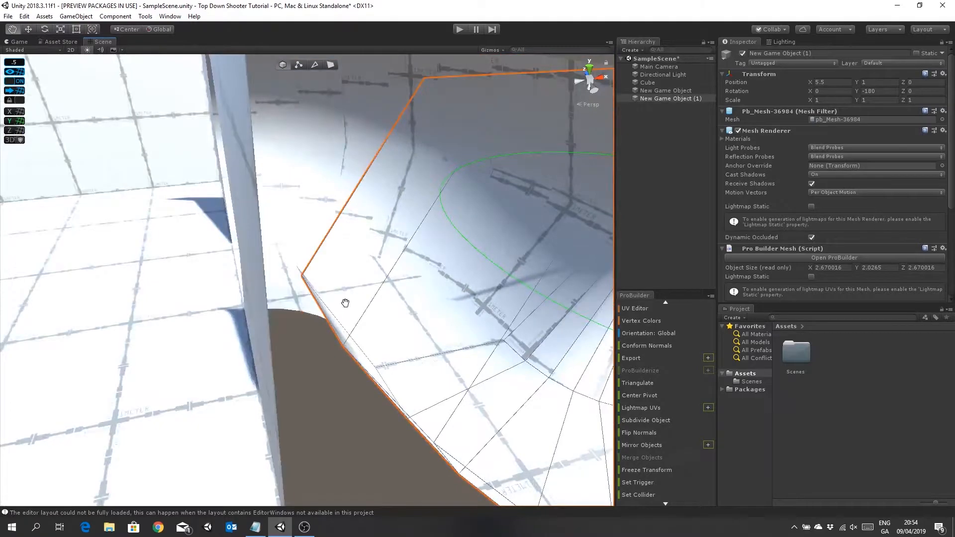
middle_click_drag(345, 303, 342, 303)
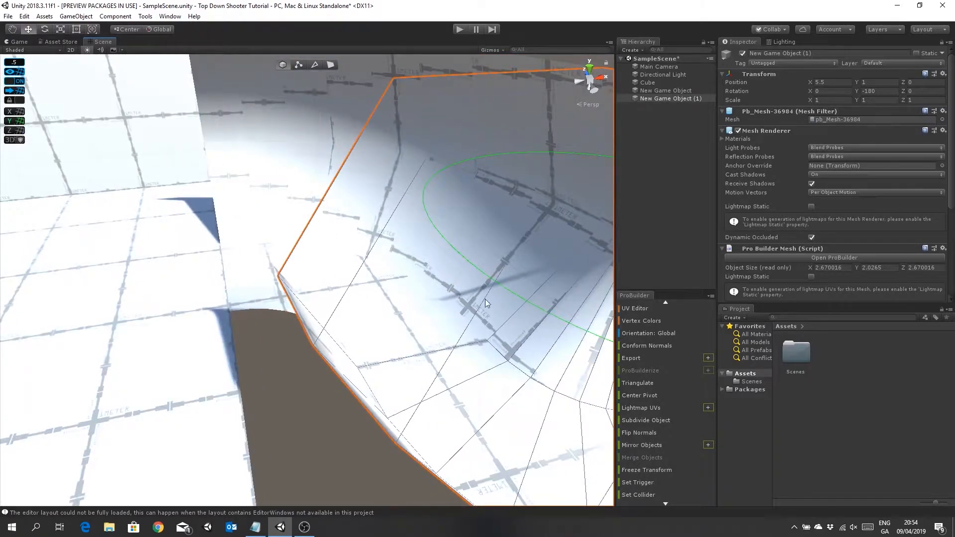
left_click_drag(446, 246, 473, 321, "alt")
left_click_drag(436, 358, 377, 305, "alt")
mouse_move(377, 304)
middle_mouse_down()
mouse_move(366, 295)
mouse_move(367, 313)
middle_mouse_up()
left_click_drag(367, 312, 311, 288, "alt")
middle_click_drag(311, 287, 312, 286)
scroll(311, 287, "down", 8)
left_click_drag(312, 286, 431, 409, "alt")
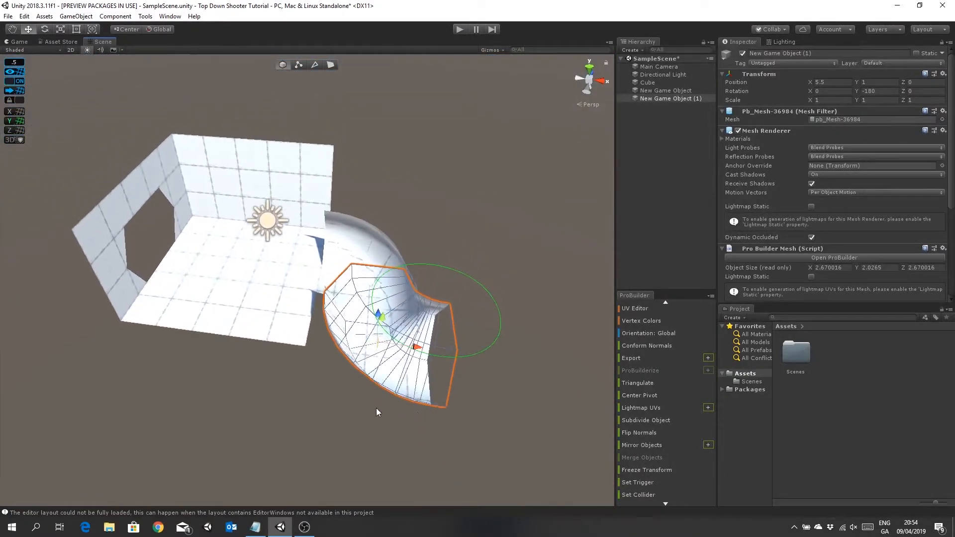
middle_click_drag(373, 407, 387, 417)
left_click_drag(390, 421, 443, 420, "alt")
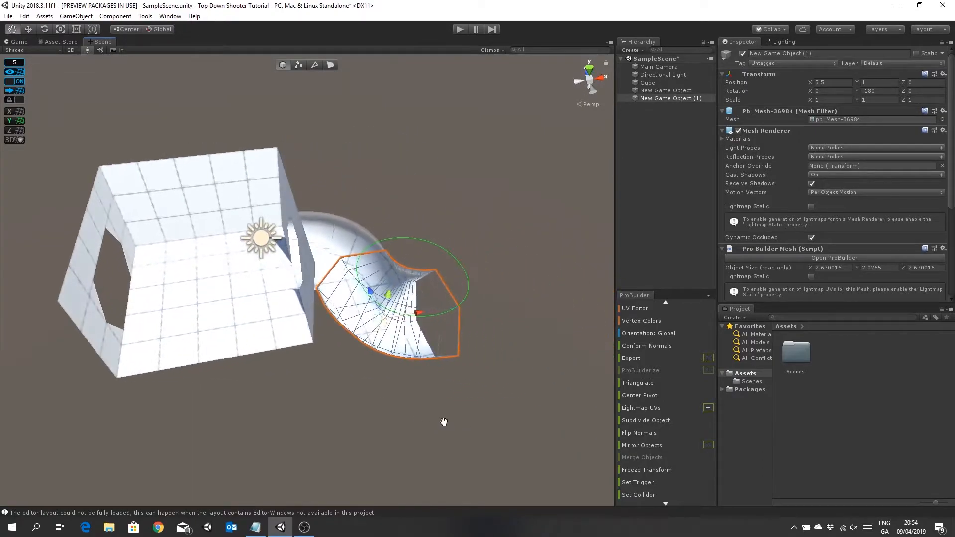
right_click_drag(371, 413, 355, 372)
middle_click_drag(353, 372, 342, 344)
right_click_drag(341, 343, 379, 369)
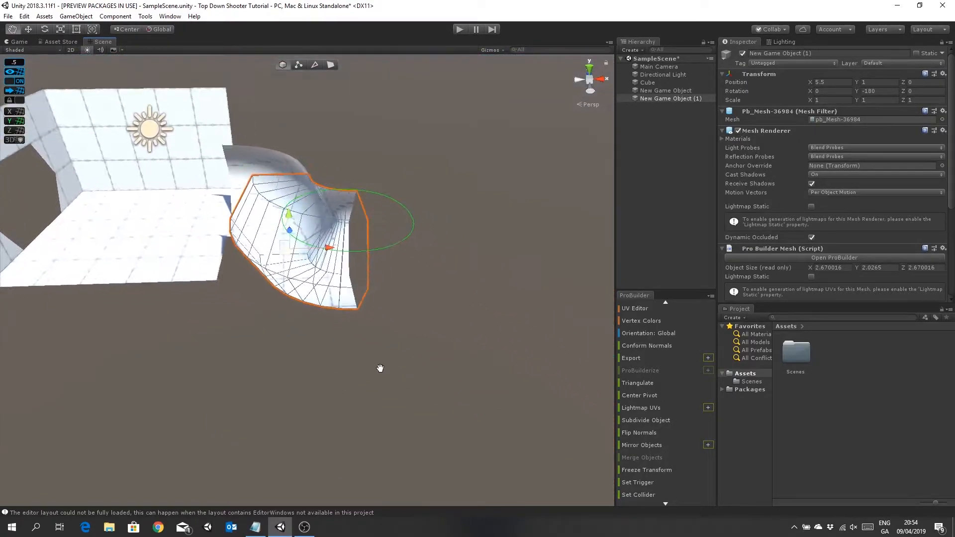
scroll(377, 343, "down", 5)
left_click_drag(377, 342, 392, 370, "alt")
right_click_drag(417, 298, 425, 383)
middle_click_drag(411, 336, 405, 383)
left_click(414, 347)
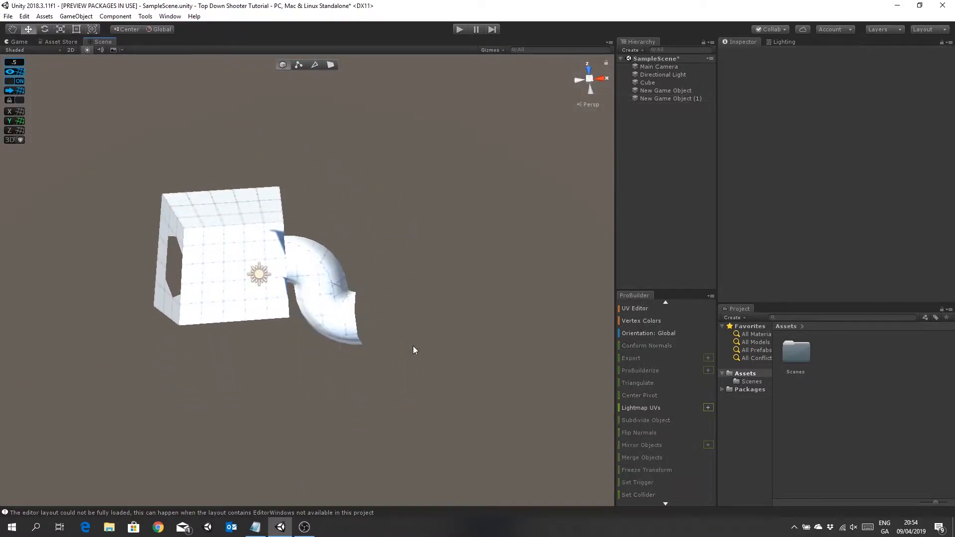
- Duplicate the second corridor piece, move the copy along X past its open end and rotate it to 0 degrees about Y
left_click(346, 317)
key("ctrl+d")
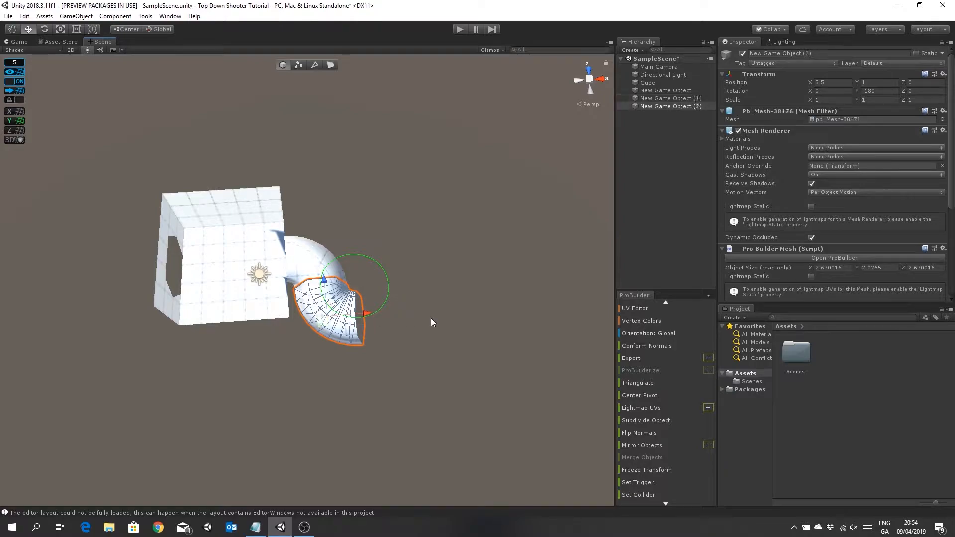
left_click_drag(366, 314, 435, 312)
left_click(45, 29)
left_click_drag(390, 347, 184, 209)
- Move the third corridor piece to X 2.5 and Z -3 against the second piece's end, and deselect it
left_click(30, 29)
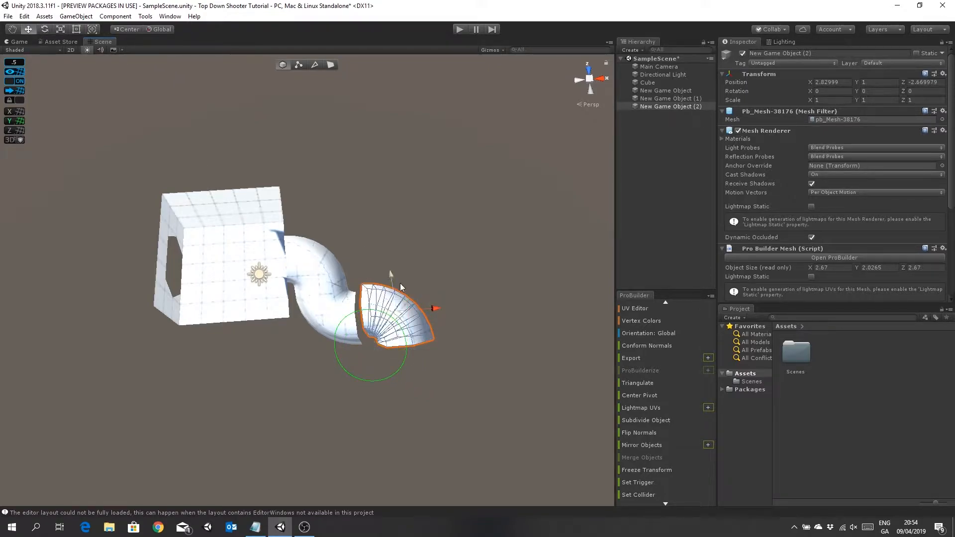
left_click_drag(391, 273, 392, 277)
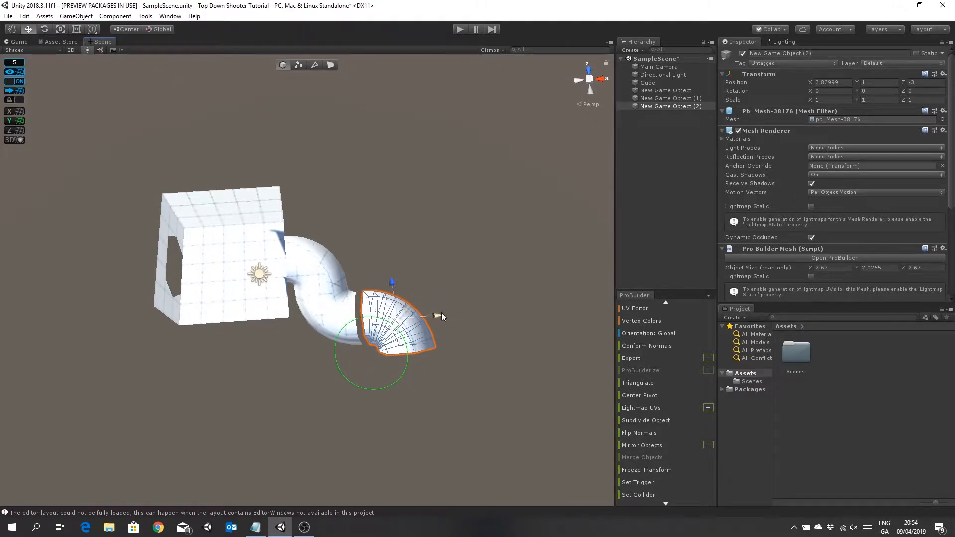
left_click_drag(438, 316, 434, 318)
left_click(375, 421)
- Examine the joined three-piece corridor and its connection to the room from several angles
right_click_drag(353, 402, 400, 327)
middle_click_drag(401, 327, 397, 254)
scroll(346, 265, "up", 3)
middle_click_drag(338, 268, 347, 295)
right_click_drag(347, 295, 302, 356)
mouse_move(301, 356)
middle_mouse_down()
mouse_move(254, 344)
mouse_move(301, 344)
middle_mouse_up()
right_click_drag(302, 366, 332, 254)
mouse_move(332, 254)
middle_mouse_down()
mouse_move(339, 220)
mouse_move(326, 205)
mouse_move(311, 208)
mouse_move(342, 240)
middle_mouse_up()
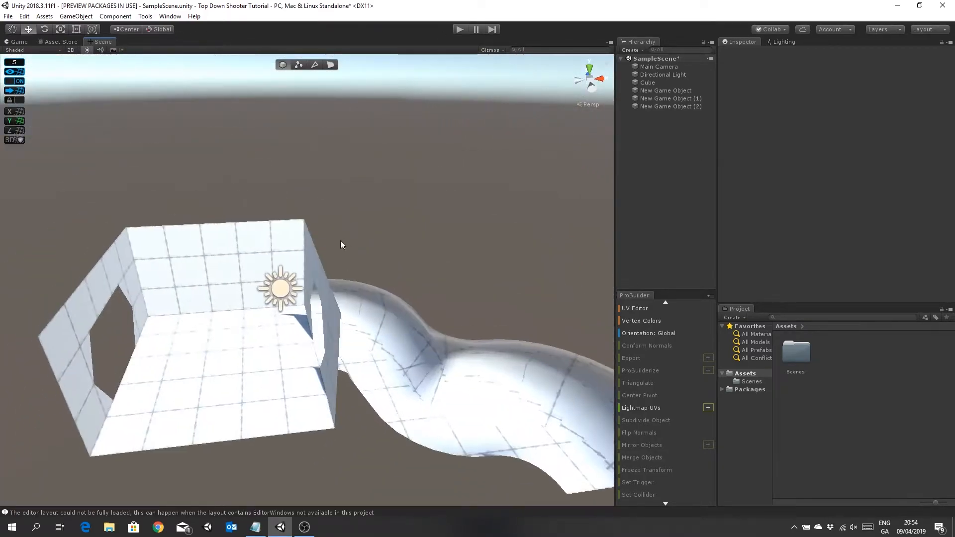
right_click_drag(342, 240, 336, 321)
middle_click_drag(336, 320, 333, 327)
scroll(310, 371, "down", 5)
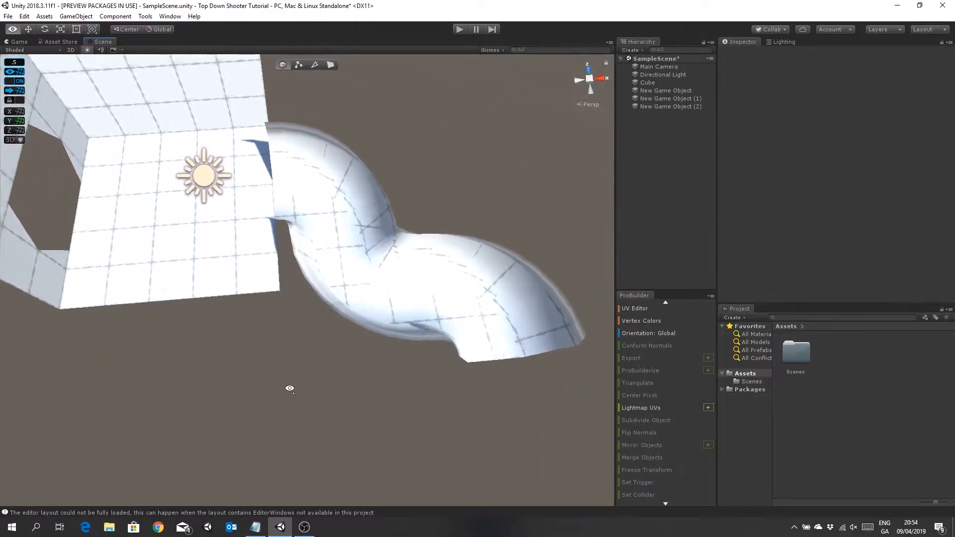
middle_click_drag(296, 384, 300, 401)
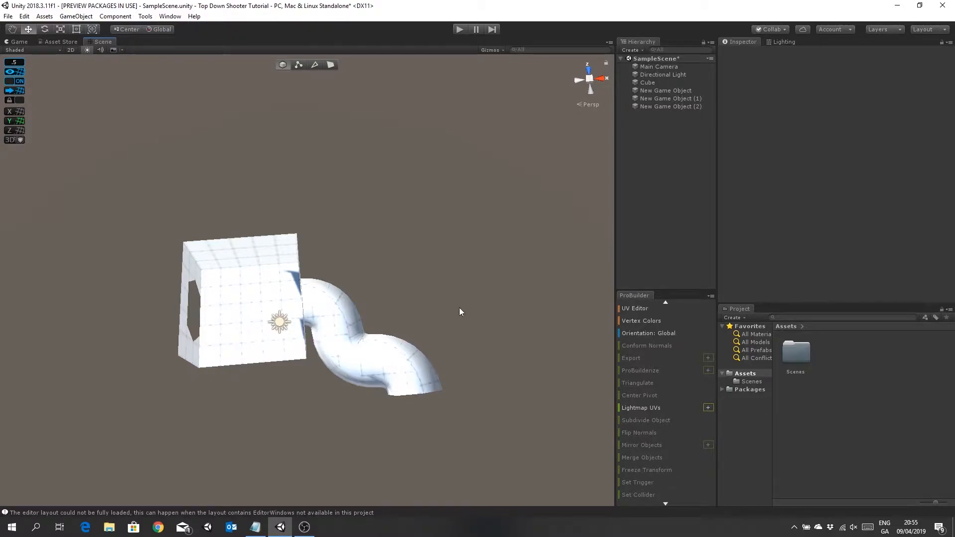
- Duplicate all three corridor pieces together and move the copies along X to the room's opposite side
left_click_drag(475, 250, 321, 431)
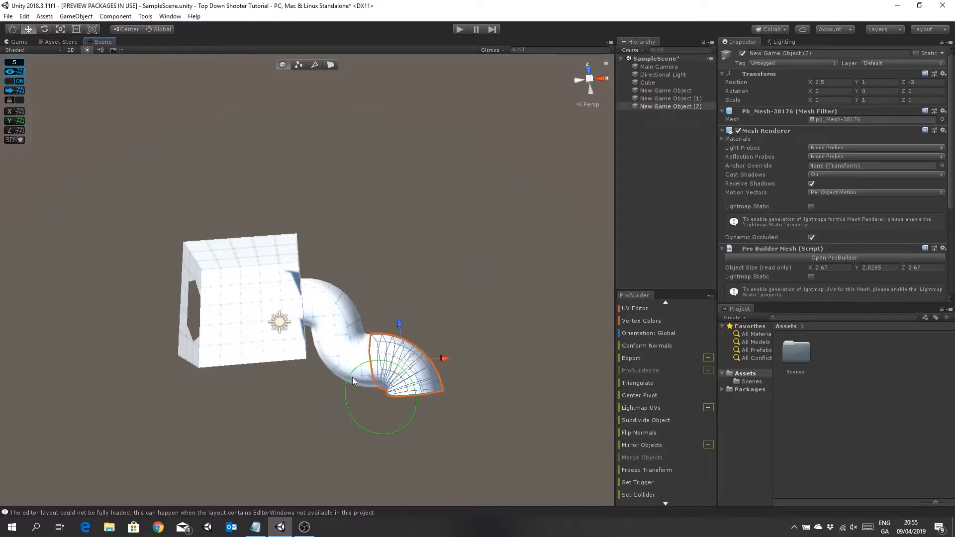
left_click(353, 359, "shift")
left_click(337, 304, "shift")
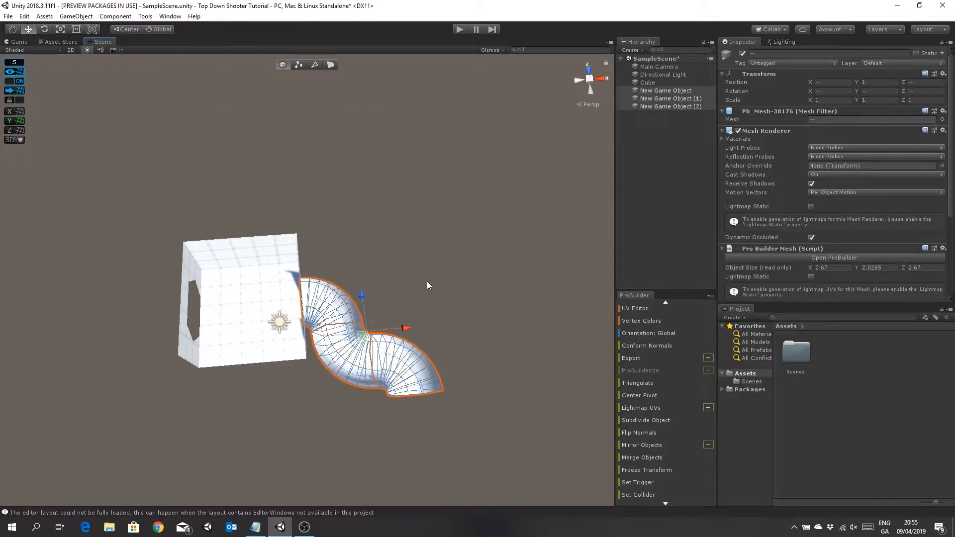
key("ctrl+d")
left_click_drag(407, 328, 187, 349)
middle_click_drag(235, 372, 355, 352)
- Rotate the three copied corridor pieces together about Y so one end faces the room's second opening
left_click(48, 31)
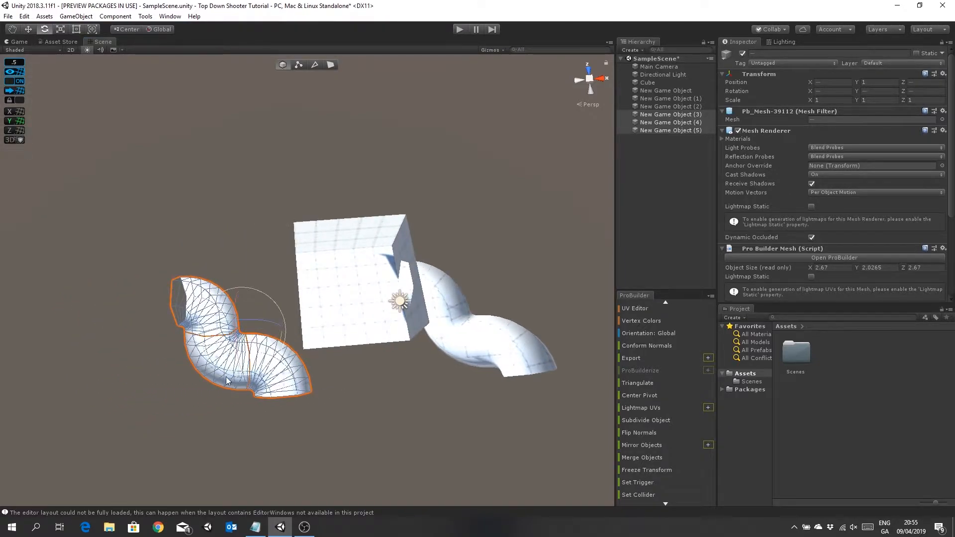
left_click_drag(235, 374, 359, 371)
middle_click_drag(366, 398, 336, 405)
- Shift the copied corridor group along X so its end sits flush against the room's second opening
scroll(247, 381, "up", 5)
left_click_drag(247, 383, 246, 300, "alt")
scroll(247, 300, "up", 5)
left_click_drag(272, 383, 331, 407, "alt")
middle_click_drag(331, 406, 354, 412)
scroll(353, 411, "down", 3)
left_click_drag(354, 412, 447, 424, "alt")
middle_click_drag(388, 399, 406, 401)
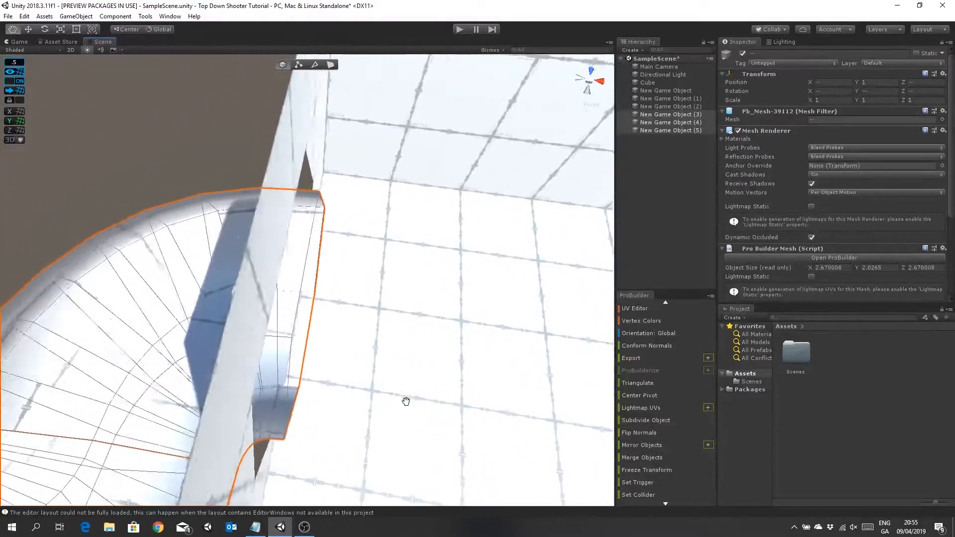
scroll(405, 402, "down", 5)
left_click_drag(403, 405, 390, 402, "alt")
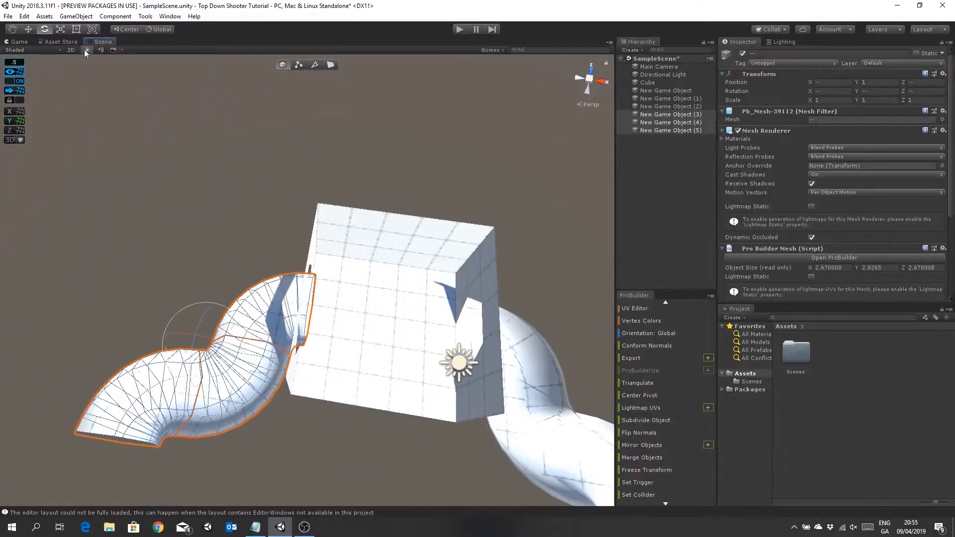
left_click(31, 31)
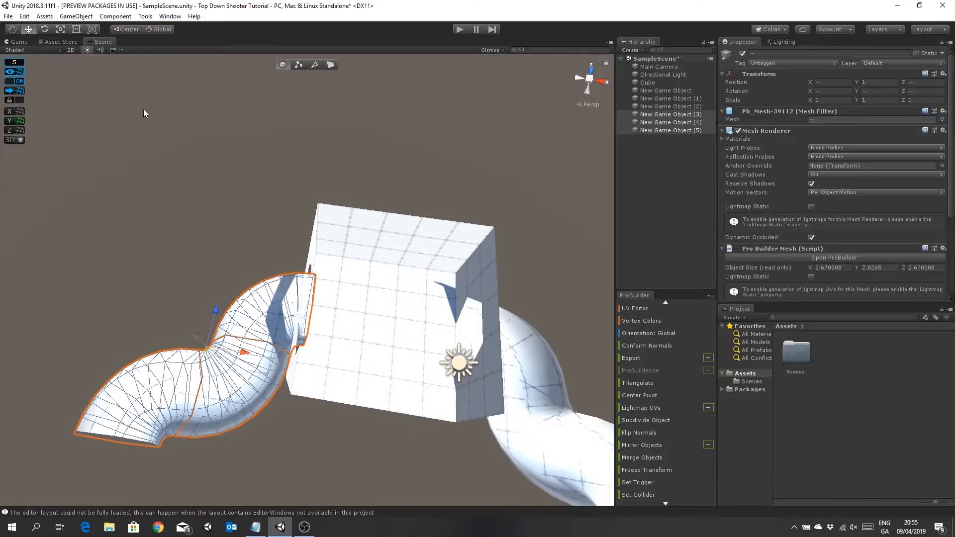
left_click_drag(252, 361, 246, 359)
- In vertex mode, move the top and middle vertices on the second opening's +Z side inward to the corridor's edge
right_click_drag(398, 323, 277, 260)
middle_click_drag(277, 260, 281, 313)
scroll(247, 239, "up", 3)
left_click(278, 163)
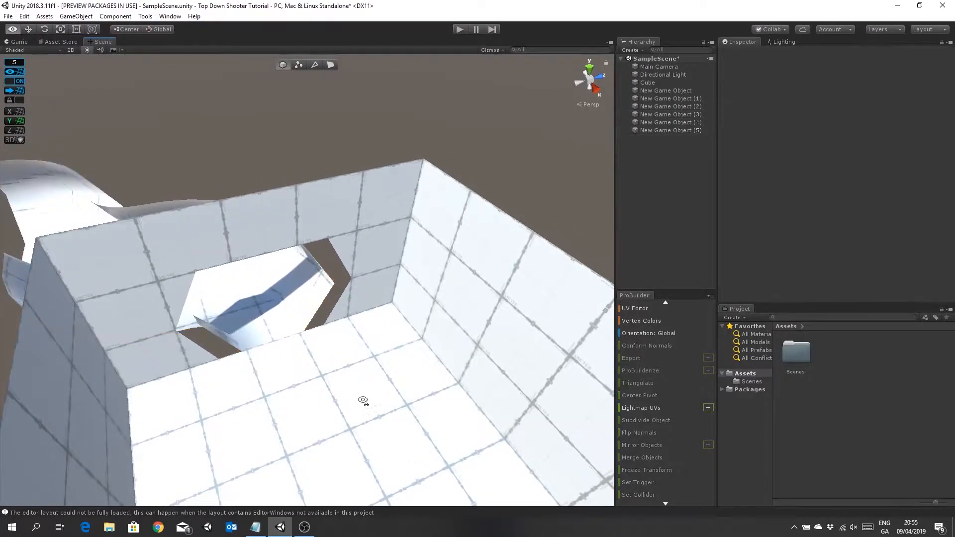
right_click_drag(365, 409, 324, 305)
middle_click_drag(324, 305, 312, 294)
scroll(312, 293, "up", 3)
right_click_drag(307, 300, 367, 267)
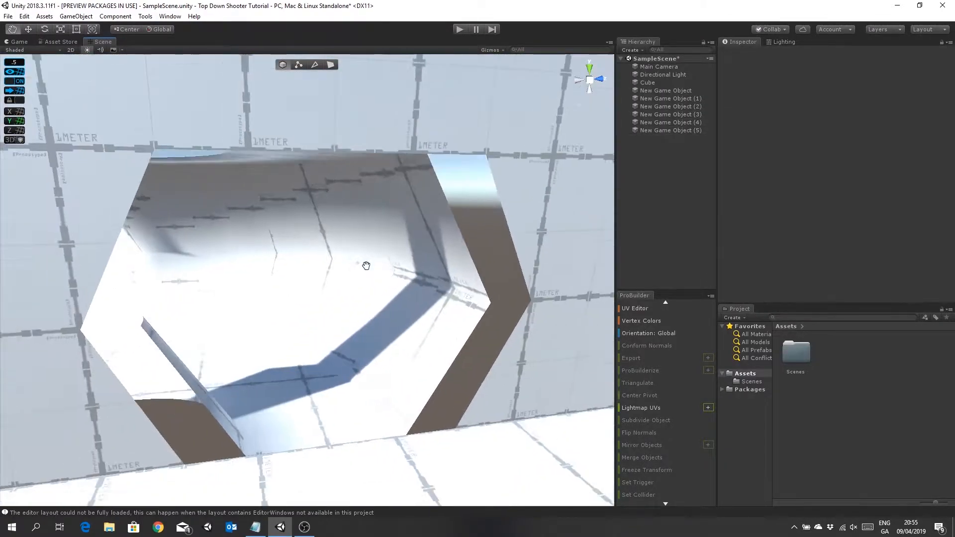
left_click(299, 65)
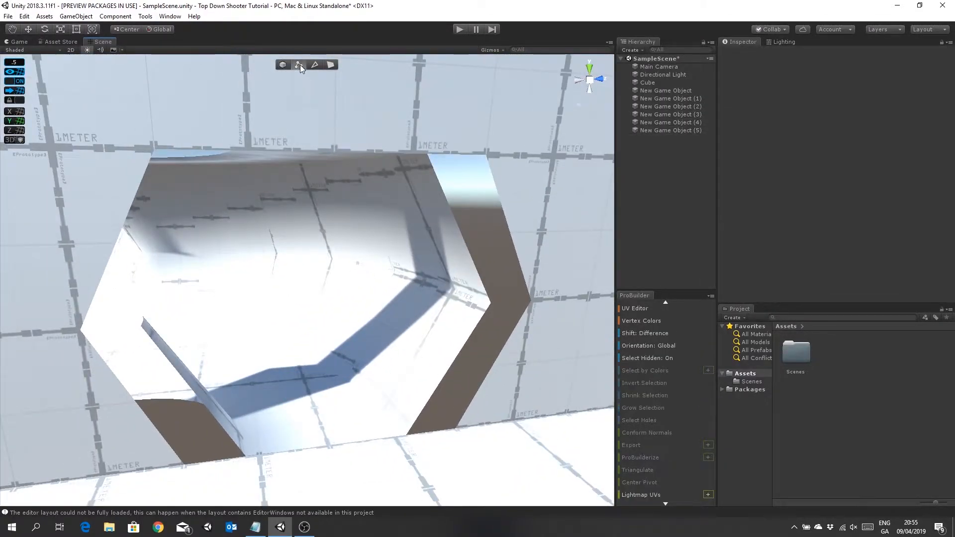
left_click(533, 127)
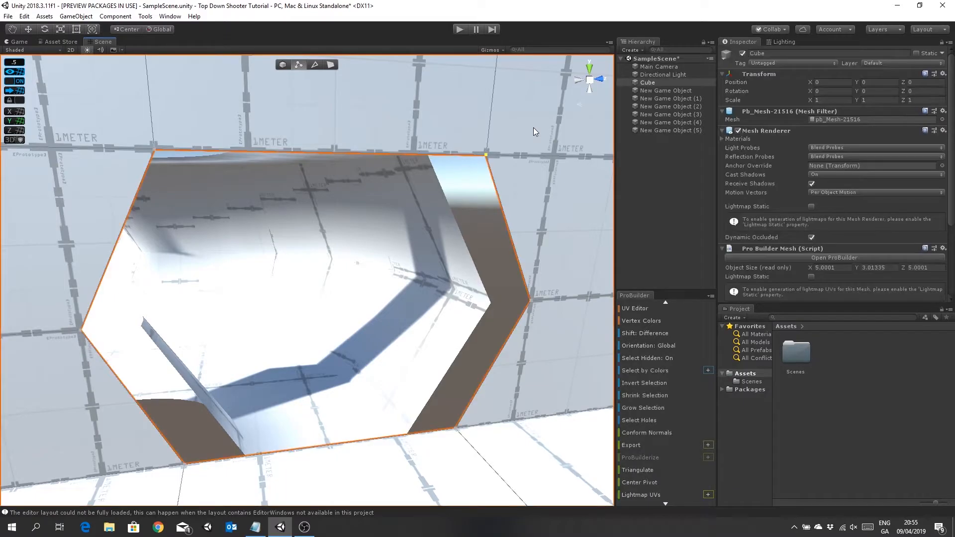
left_click(487, 155)
left_click_drag(485, 154, 464, 156)
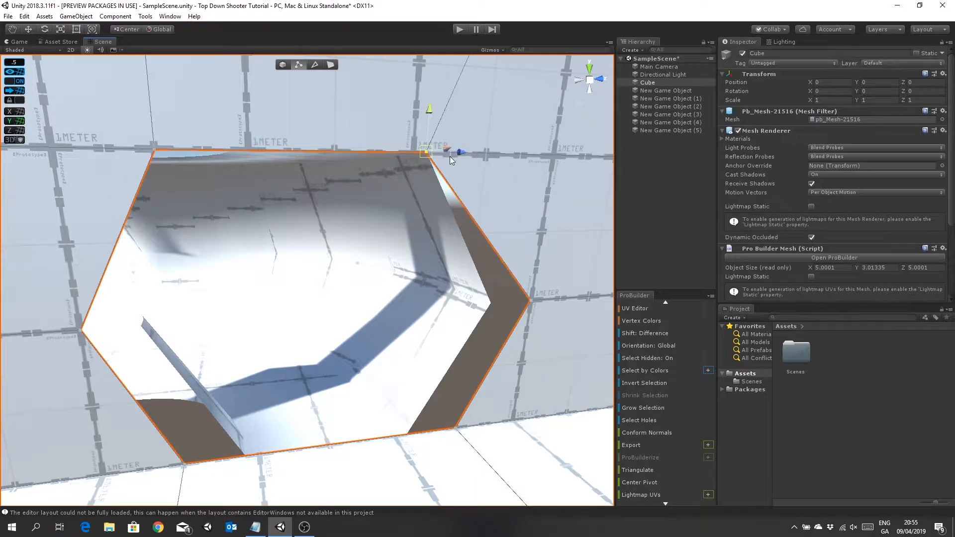
left_click(531, 301)
left_click_drag(532, 301, 520, 304)
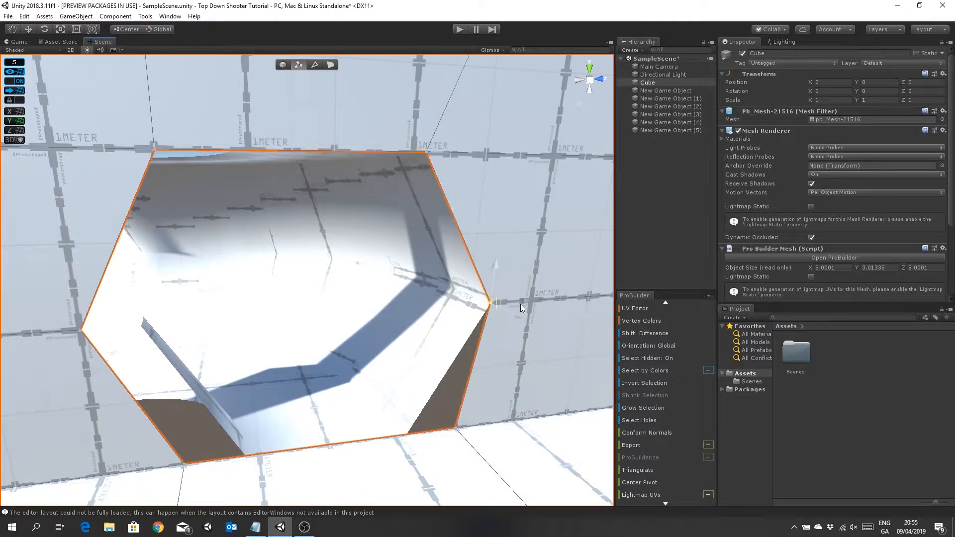
- Move the second opening's two bottom vertices along Z to line up with the corridor's floor corners
left_click(457, 429)
left_click_drag(458, 430, 402, 427)
left_click(184, 463)
left_click_drag(185, 465, 219, 459)
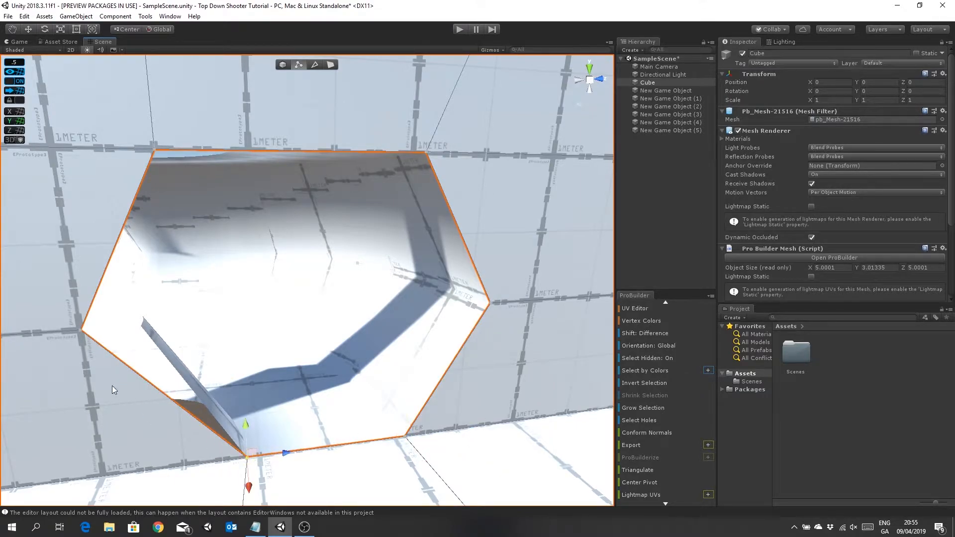
- Move the middle and top vertices on the second opening's -Z side to match the corridor's outline
right_click_drag(341, 473, 331, 521)
right_click_drag(372, 398, 374, 354)
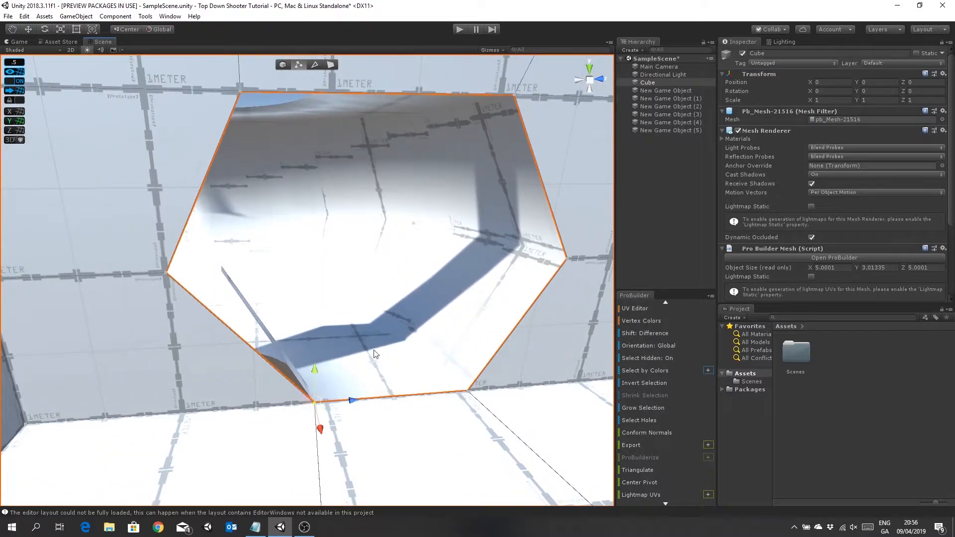
left_click(165, 272)
left_click_drag(166, 273, 221, 281)
left_click(240, 93)
left_click_drag(240, 93, 314, 80)
- Examine the adjusted opening's fit with the corridor, and the overall layout with both corridors
right_click_drag(317, 166, 374, 195)
middle_click_drag(374, 195, 392, 215)
right_click_drag(392, 216, 412, 282)
middle_click_drag(412, 281, 438, 279)
right_click_drag(437, 279, 533, 278)
middle_click_drag(515, 280, 485, 288)
right_click_drag(485, 289, 378, 284)
mouse_move(472, 286)
middle_mouse_down()
mouse_move(439, 285)
mouse_move(457, 288)
middle_mouse_up()
scroll(457, 288, "down", 10)
right_click_drag(293, 311, 378, 348)
mouse_move(348, 339)
middle_mouse_down()
mouse_move(403, 350)
mouse_move(428, 368)
mouse_move(351, 348)
middle_mouse_up()
scroll(346, 332, "down", 2)
scroll(346, 332, "down", 1)
right_click_drag(350, 362, 350, 418)
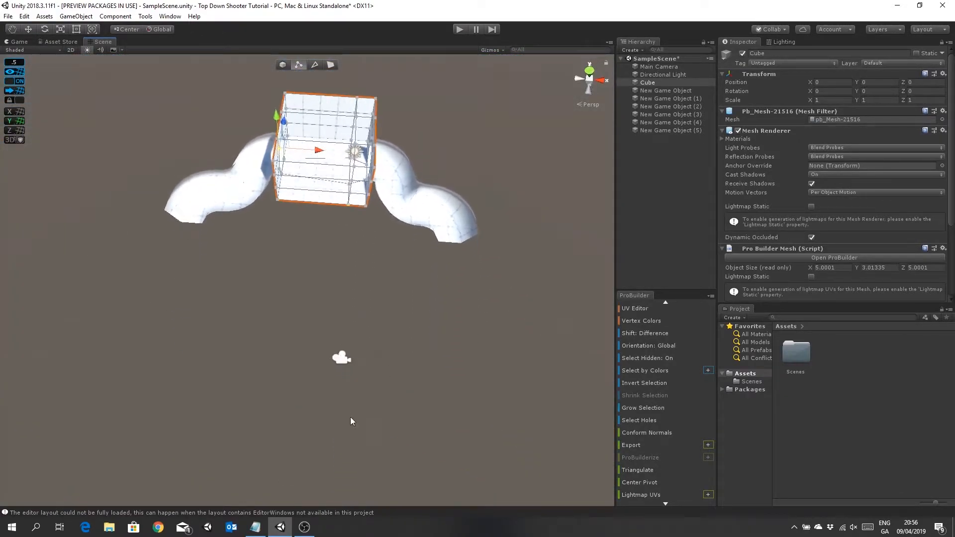
- Duplicate the end piece of the +X side corridor and move the copy along Z to -5.5 in object mode
scroll(353, 273, "up", 1)
middle_click_drag(345, 241, 343, 263)
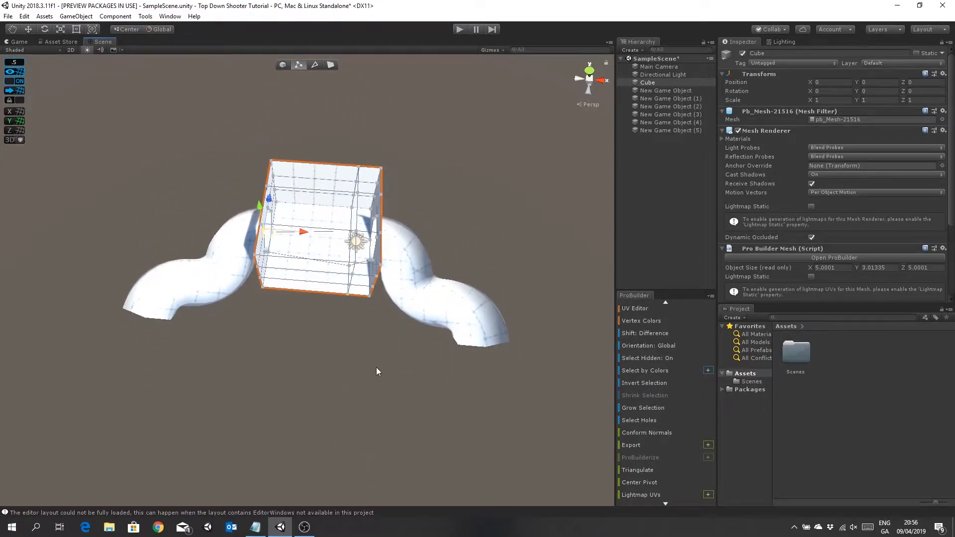
left_click(483, 328)
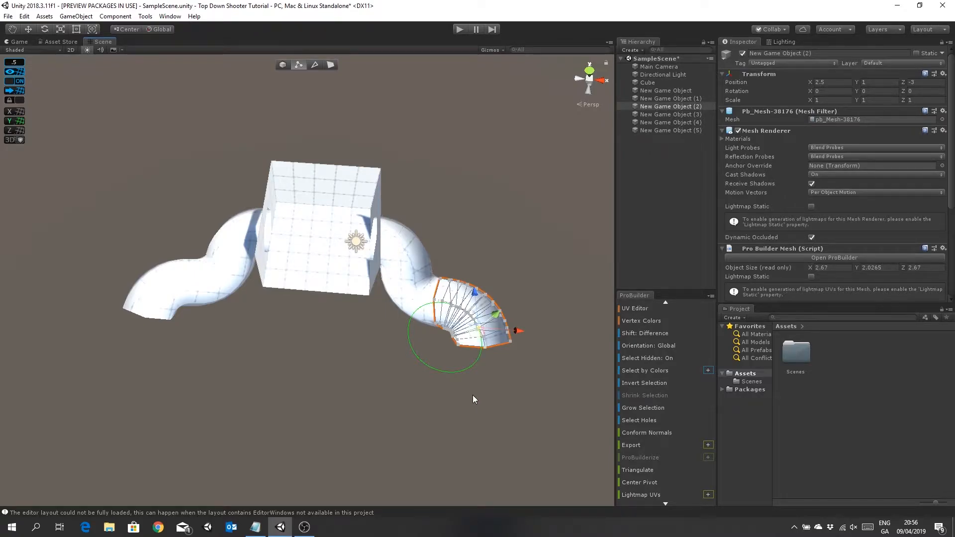
key("ctrl+d")
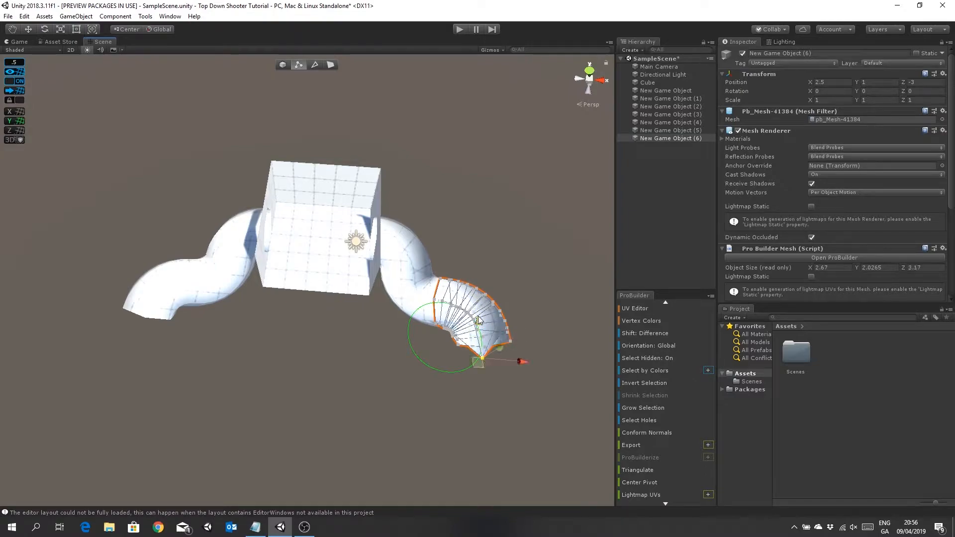
left_click(283, 65)
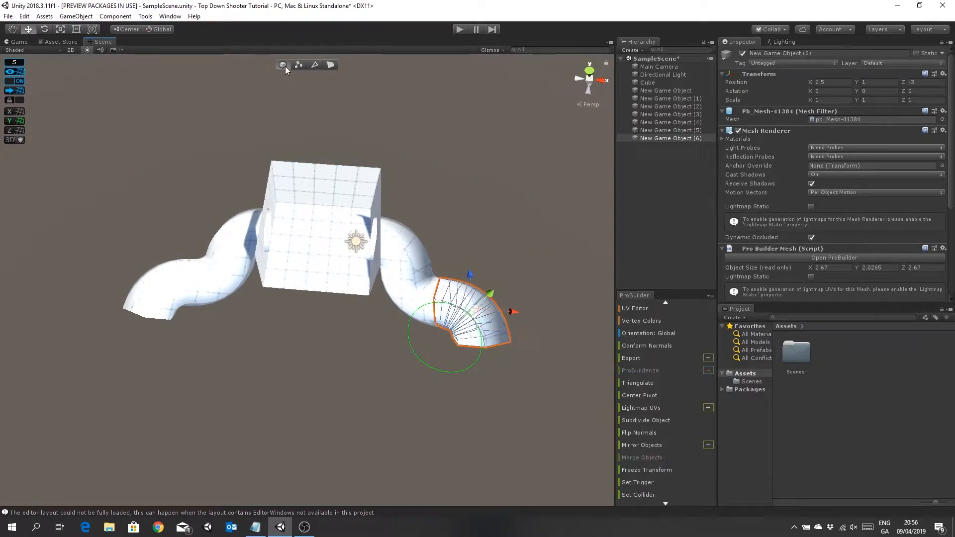
left_click_drag(469, 275, 487, 327)
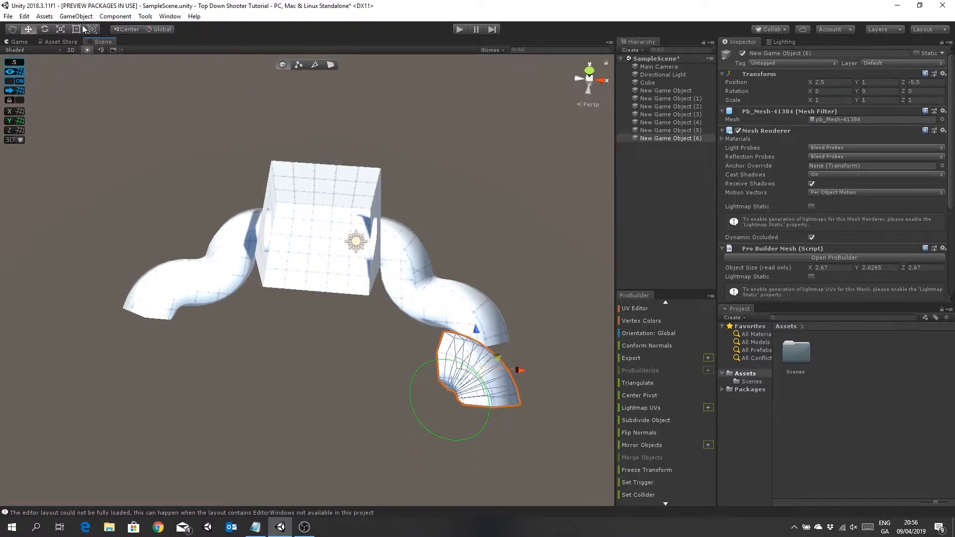
- Rotate the duplicated corridor end piece 90 degrees about the Y axis
left_click(45, 30)
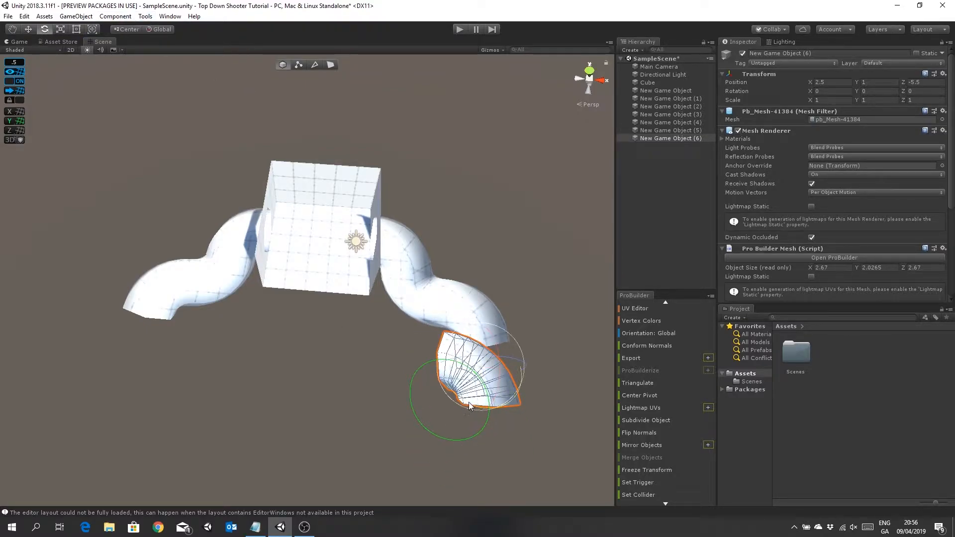
left_click_drag(469, 403, 341, 347)
left_click_drag(493, 261, 462, 333, "alt")
scroll(462, 336, "up", 5)
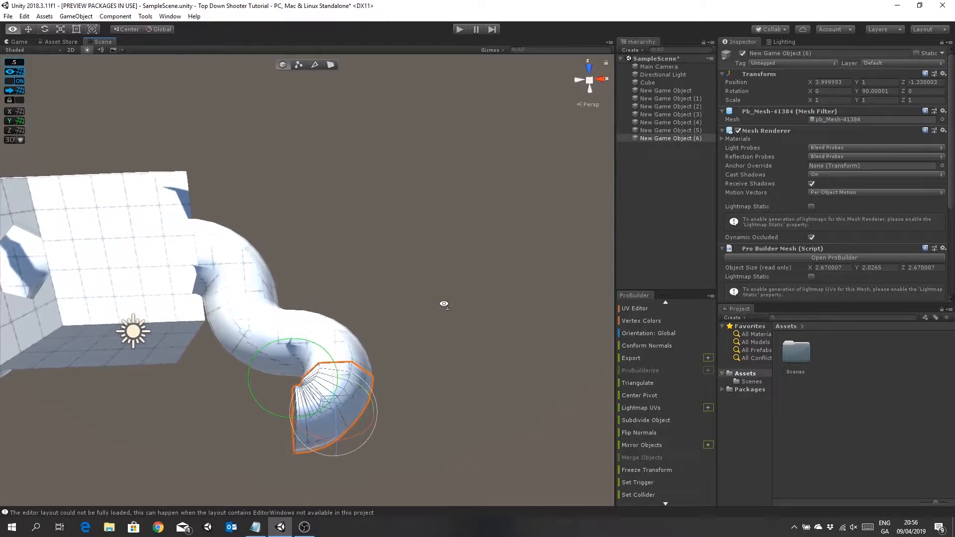
middle_click_drag(450, 273, 456, 268)
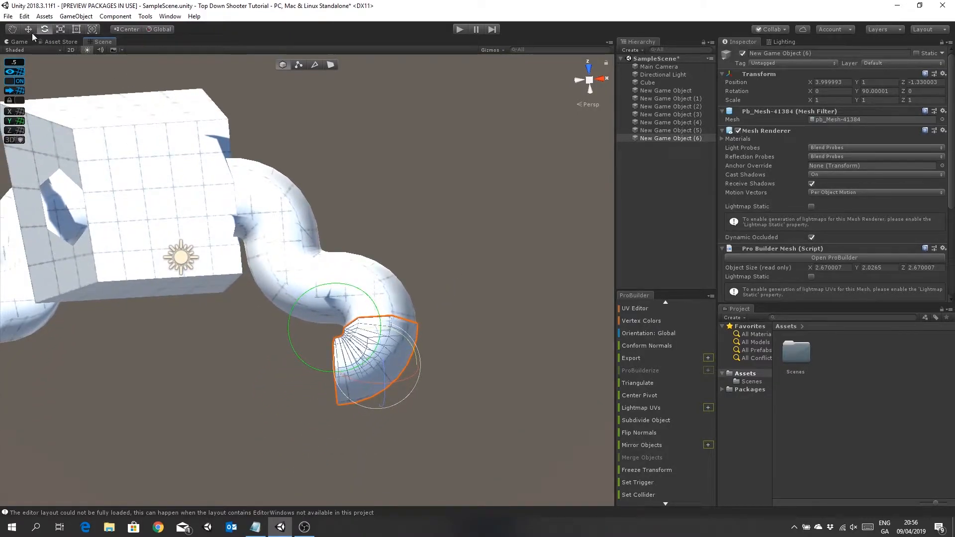
- Move the rotated piece along Z to -1.5 to meet the corridor's end, and check the fit
left_click(31, 32)
left_click_drag(376, 330, 391, 168)
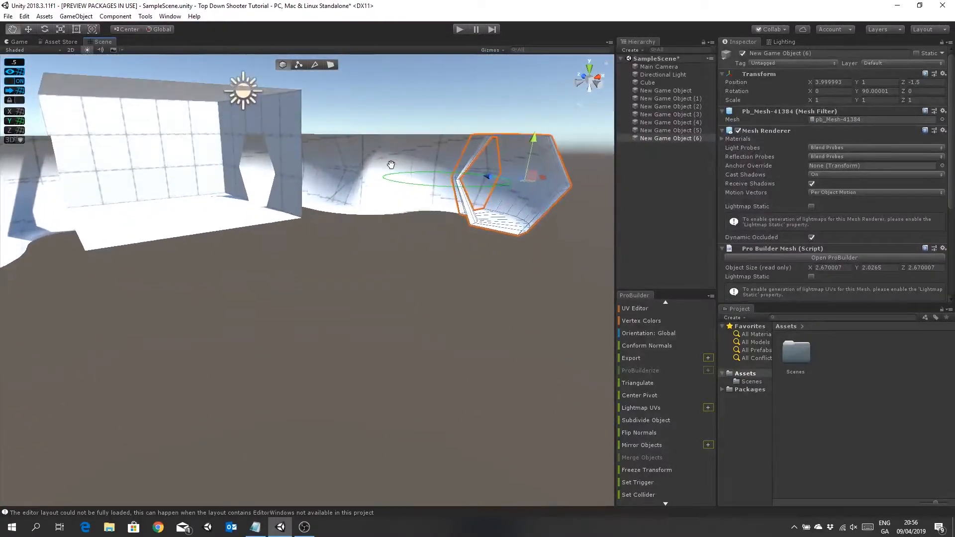
left_click_drag(461, 326, 351, 343, "alt")
left_click_drag(454, 226, 346, 335, "alt")
left_click_drag(410, 142, 346, 110, "alt")
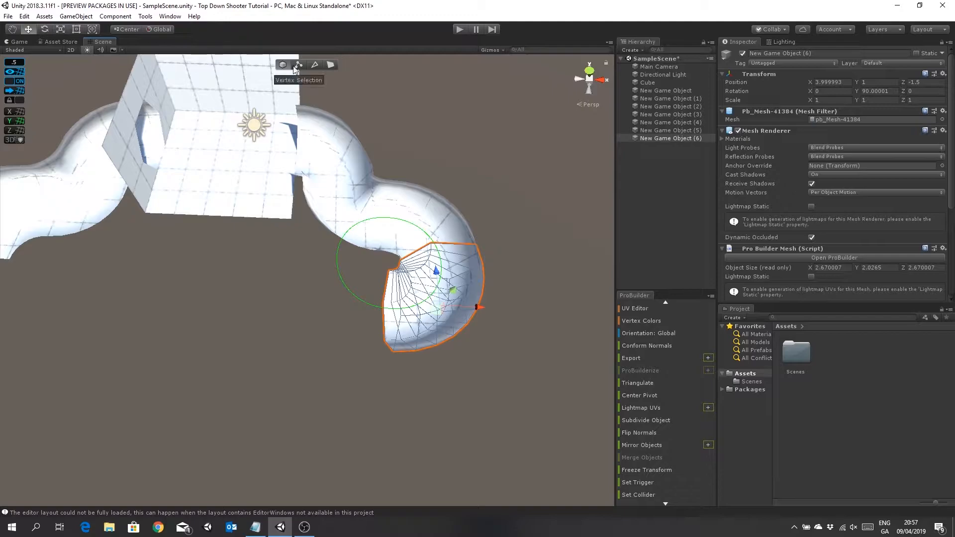
middle_click_drag(496, 204, 507, 213)
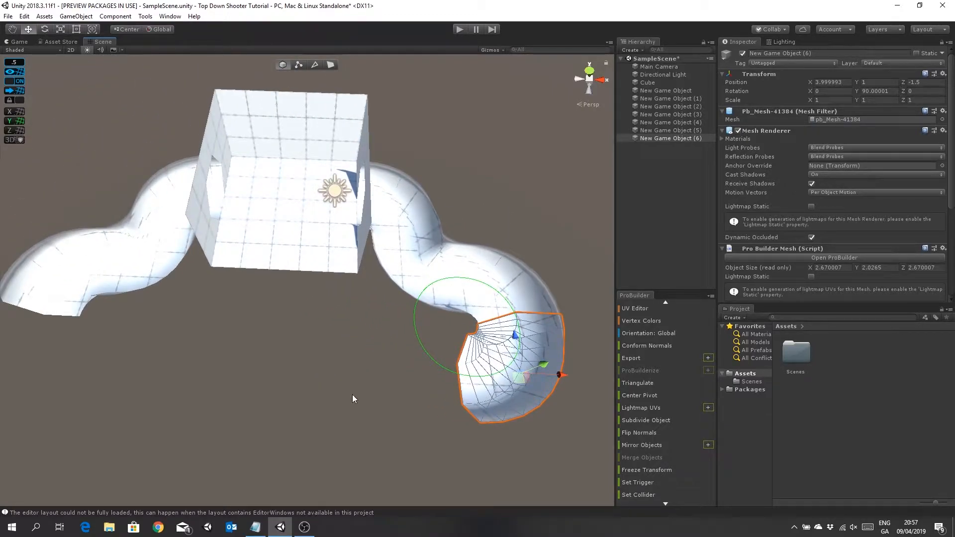
middle_click_drag(200, 370, 290, 368)
middle_click_drag(313, 311, 307, 360)
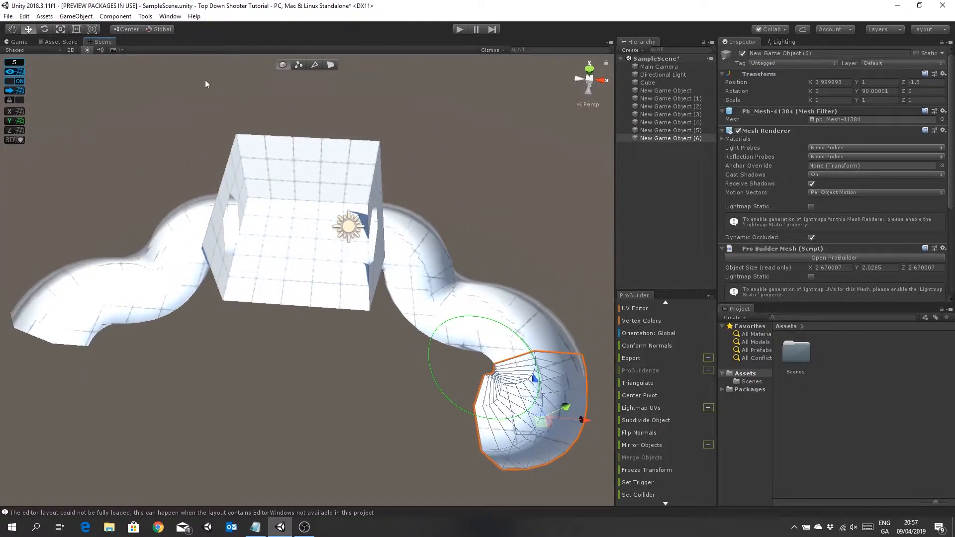
- Switch to edge selection and try selecting the open end's edges on the new piece with Select Edge Ring
left_click(317, 66)
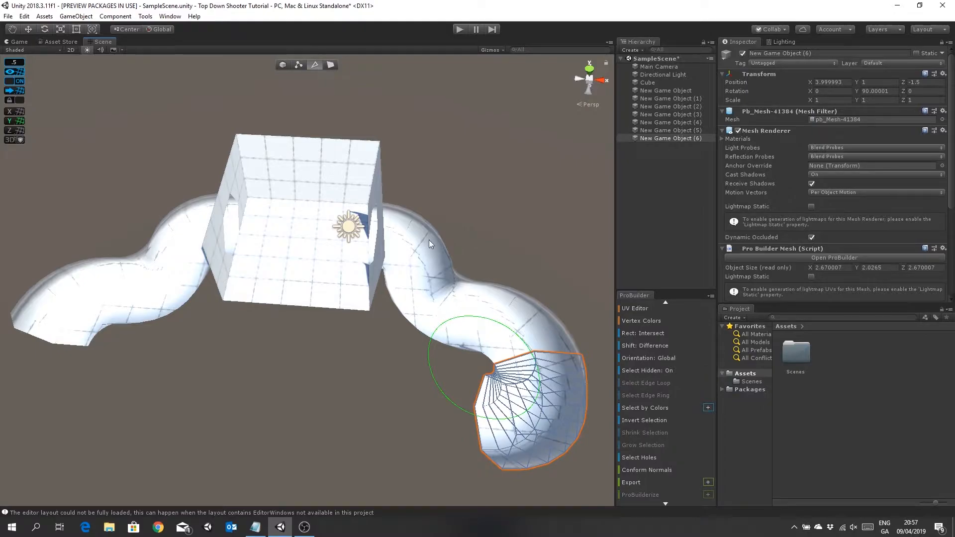
left_click(479, 438)
middle_click_drag(455, 492, 400, 460)
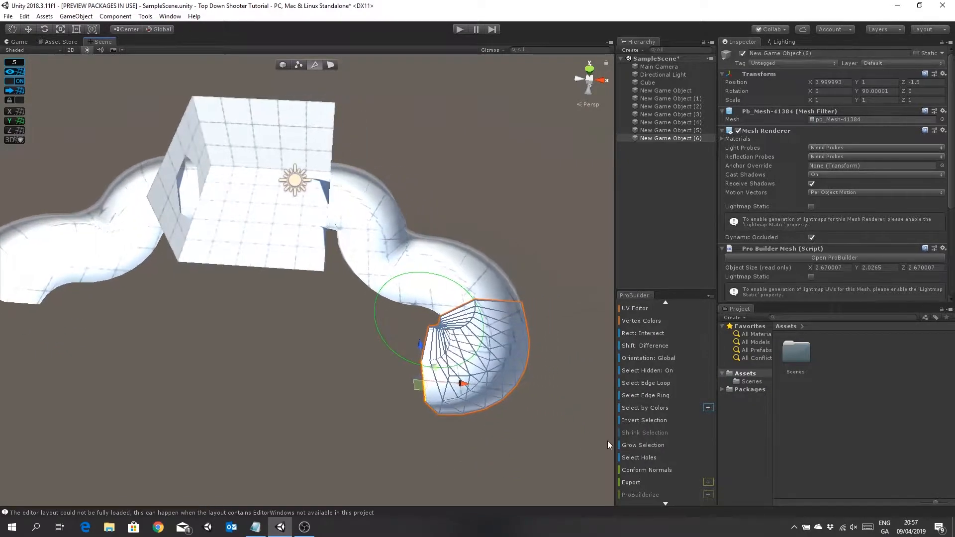
left_click(435, 410)
left_click(642, 396)
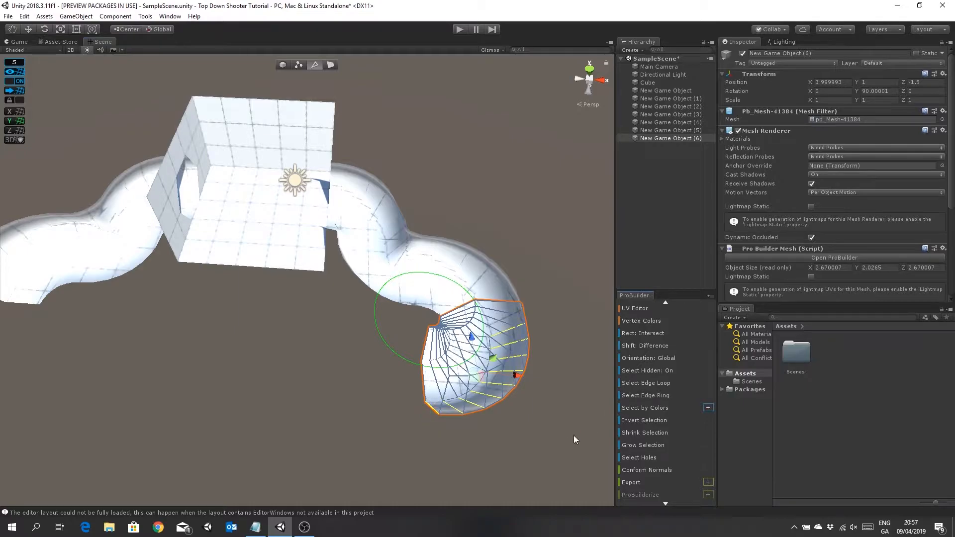
- Select all the edges around the new piece's open end one by one
left_click(432, 411)
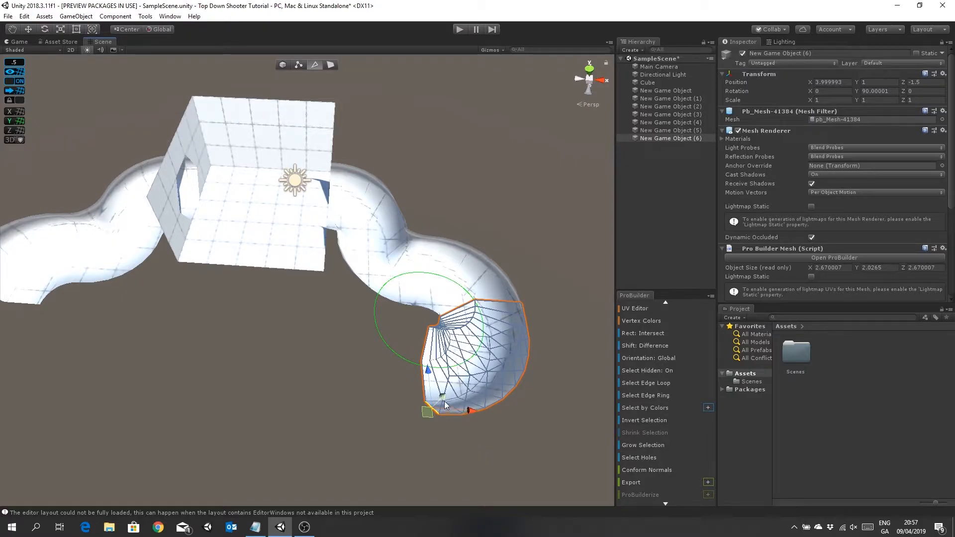
left_click(425, 387, "shift")
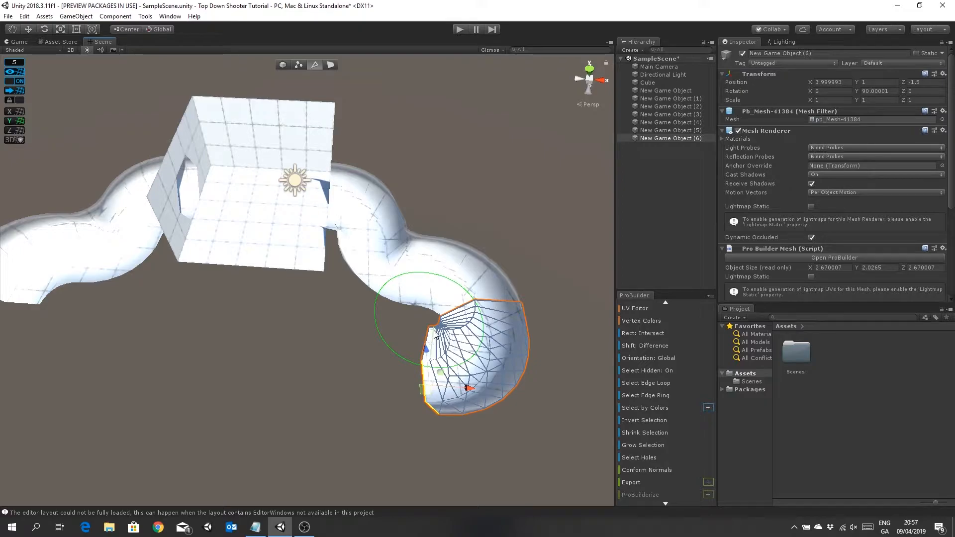
right_click_drag(468, 393, 503, 304)
middle_click_drag(503, 304, 471, 289)
scroll(477, 285, "up", 3)
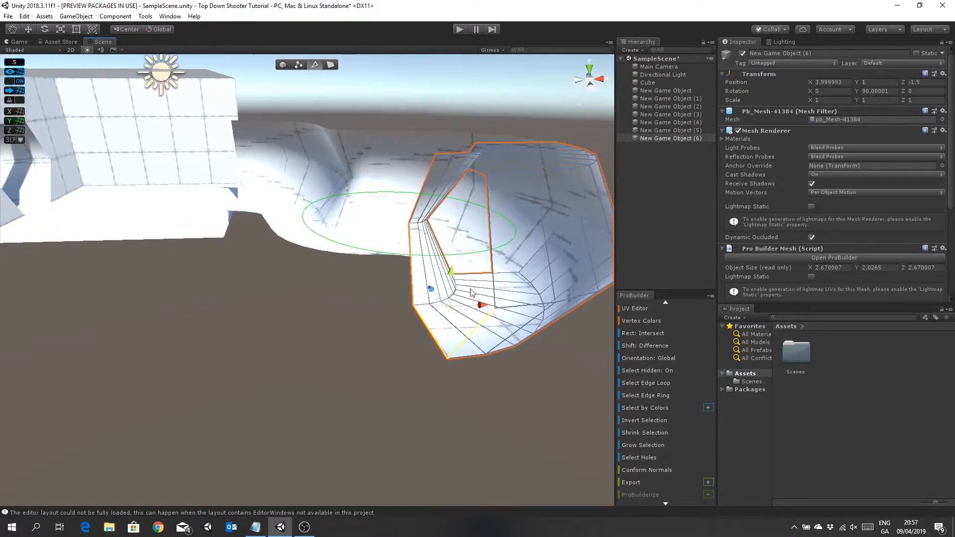
left_click(413, 213, "shift")
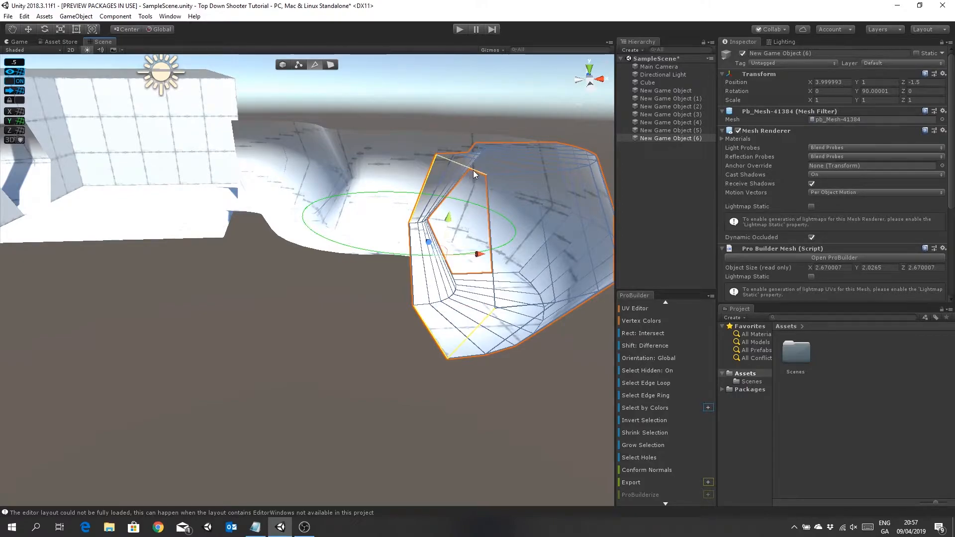
left_click(485, 187, "shift")
mouse_move(427, 302)
middle_mouse_down()
mouse_move(372, 308)
mouse_move(446, 301)
middle_mouse_up()
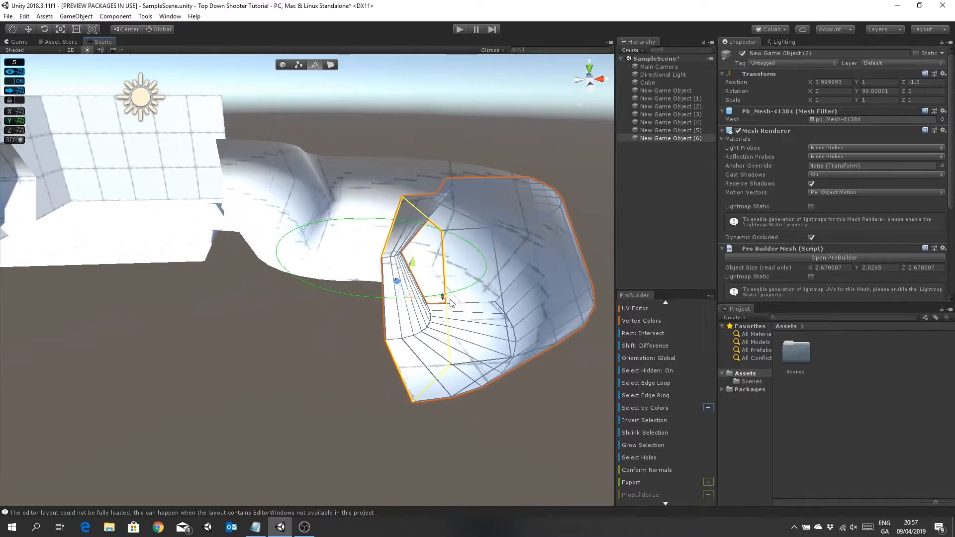
- Extrude the open end's edges about 4 units along -X to form a straight corridor section
left_click_drag(444, 297, 404, 302)
key("ctrl+z")
left_click_drag(446, 299, 106, 288, "shift")
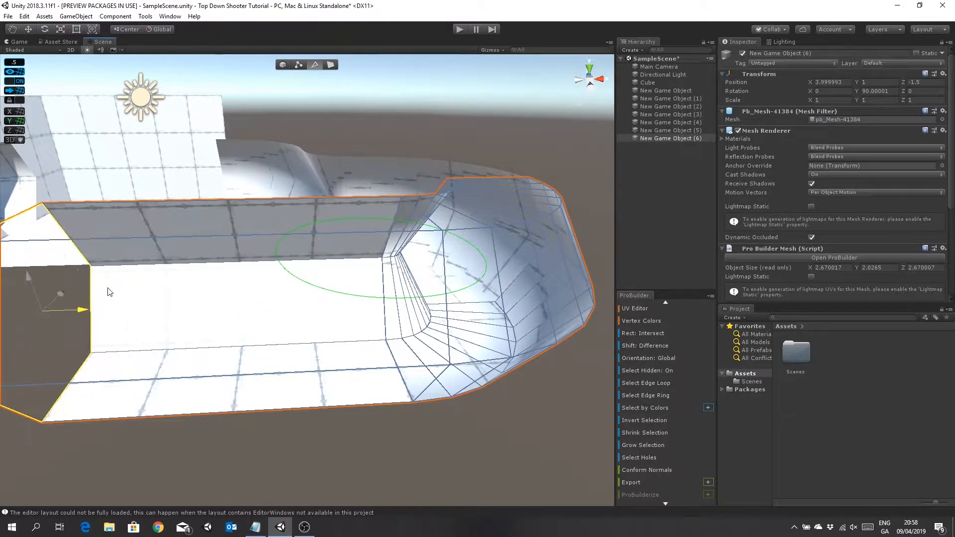
middle_click_drag(173, 315, 200, 332)
scroll(201, 332, "down", 3)
left_click_drag(230, 363, 240, 452, "alt")
scroll(240, 437, "down", 5)
scroll(240, 432, "down", 3)
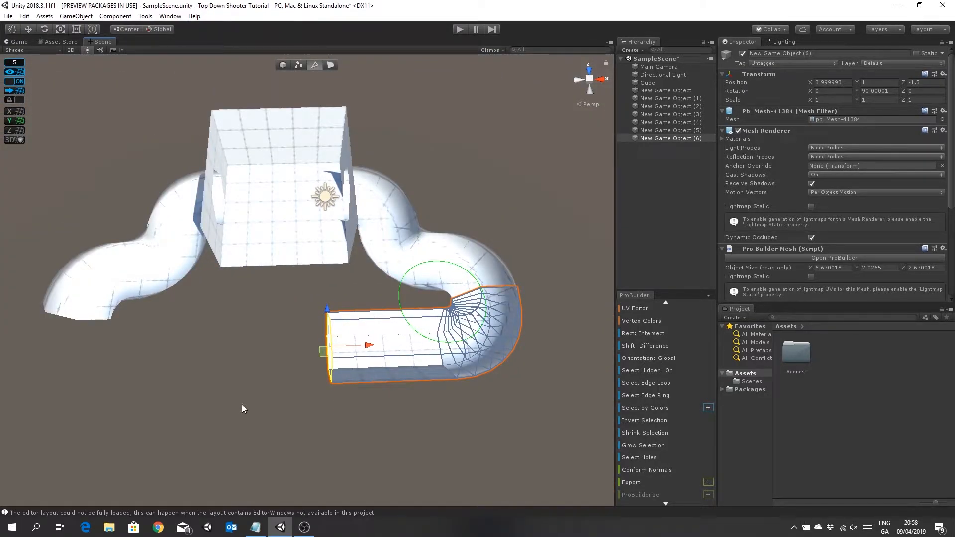
- Shorten the straight section by moving its end edges about 1.5 units back along +X
left_click_drag(368, 346, 410, 350)
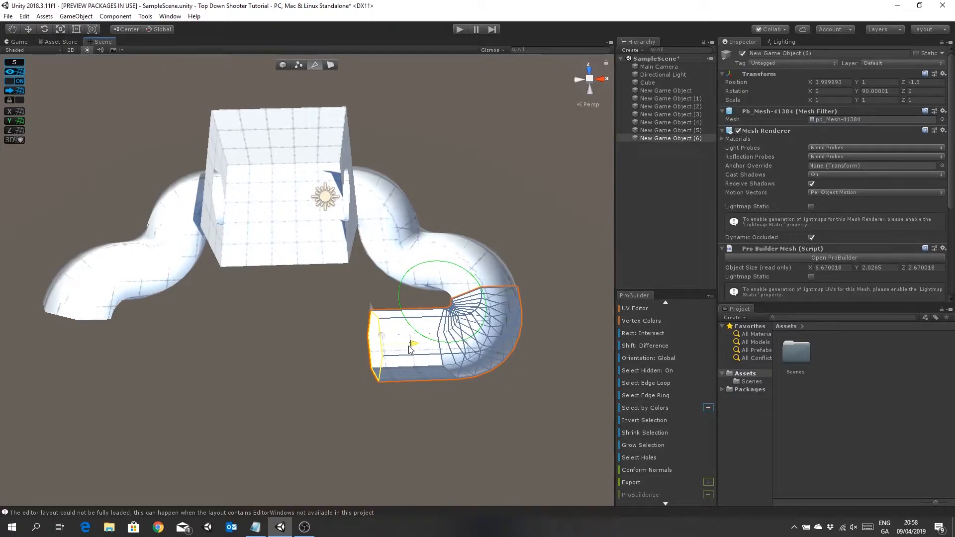
mouse_move(294, 350)
right_mouse_down()
mouse_move(282, 386)
mouse_move(291, 363)
right_mouse_up()
mouse_move(291, 363)
middle_mouse_down()
mouse_move(292, 378)
mouse_move(262, 374)
mouse_move(291, 372)
middle_mouse_up()
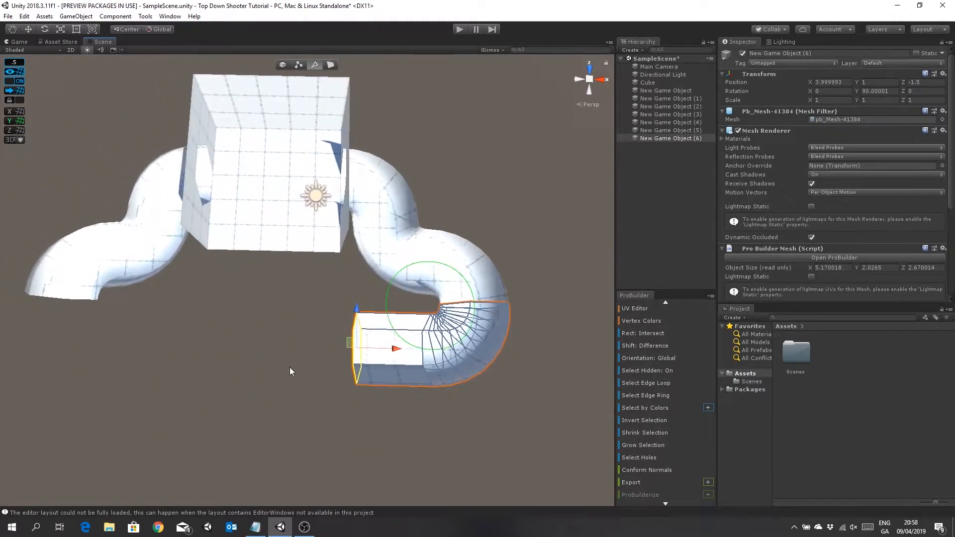
- Duplicate the Cube room and move the copy along Z to -6 in object mode
left_click(669, 81)
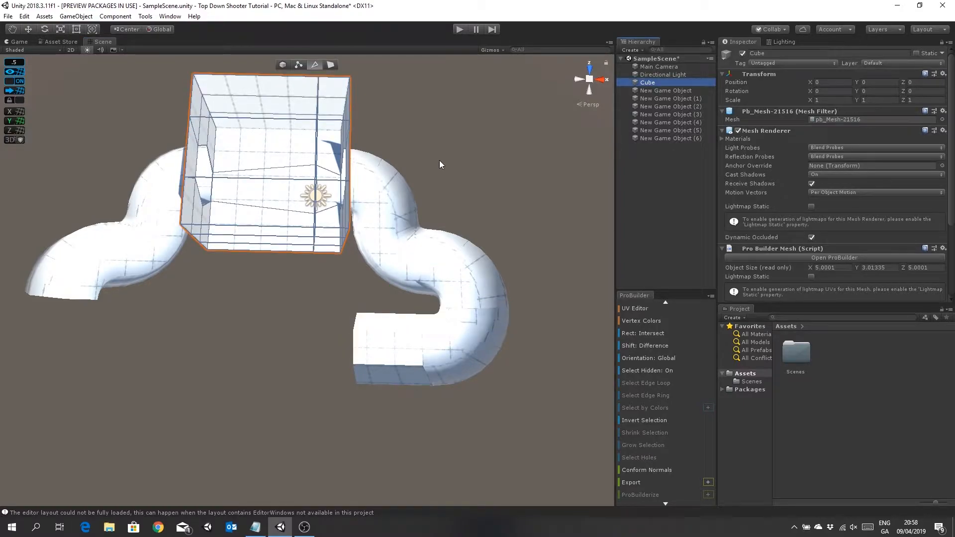
key("ctrl+d")
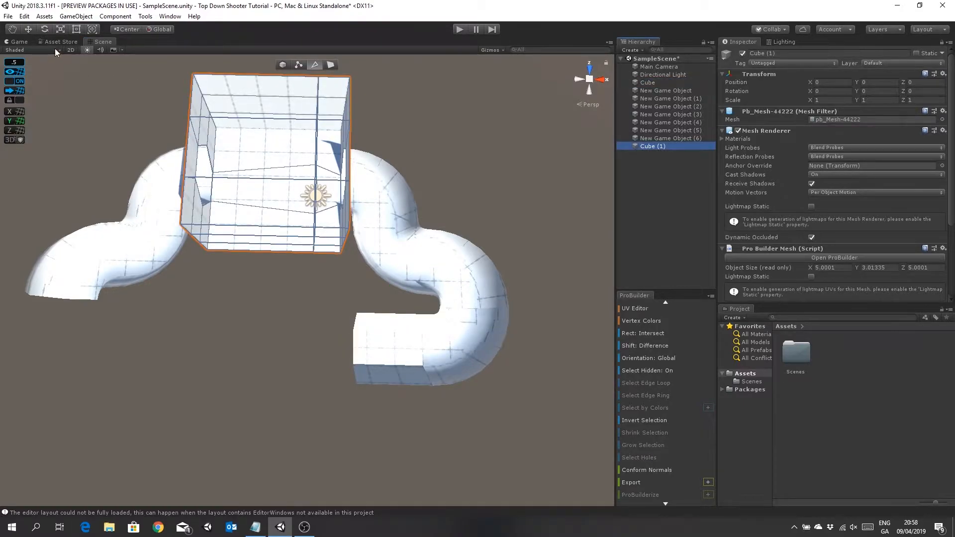
left_click(29, 28)
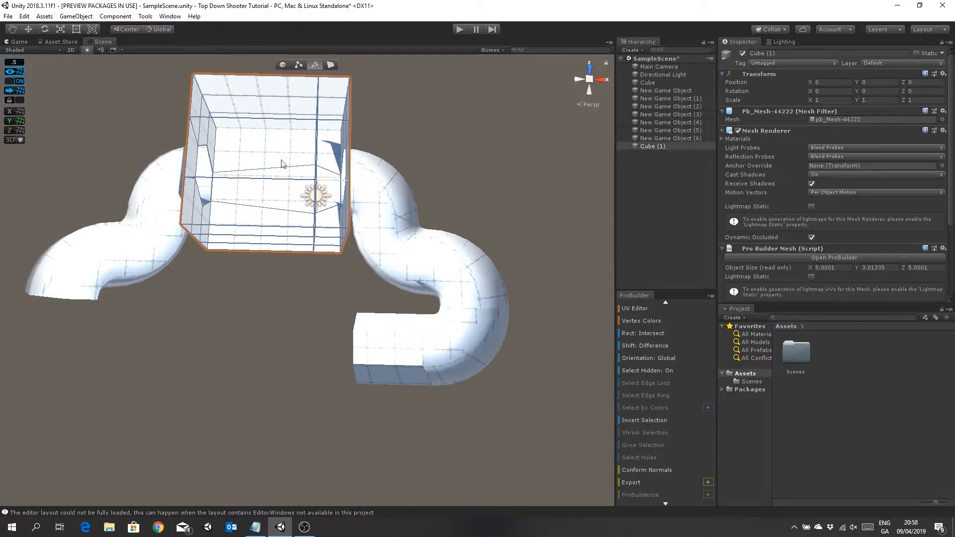
left_click(282, 66)
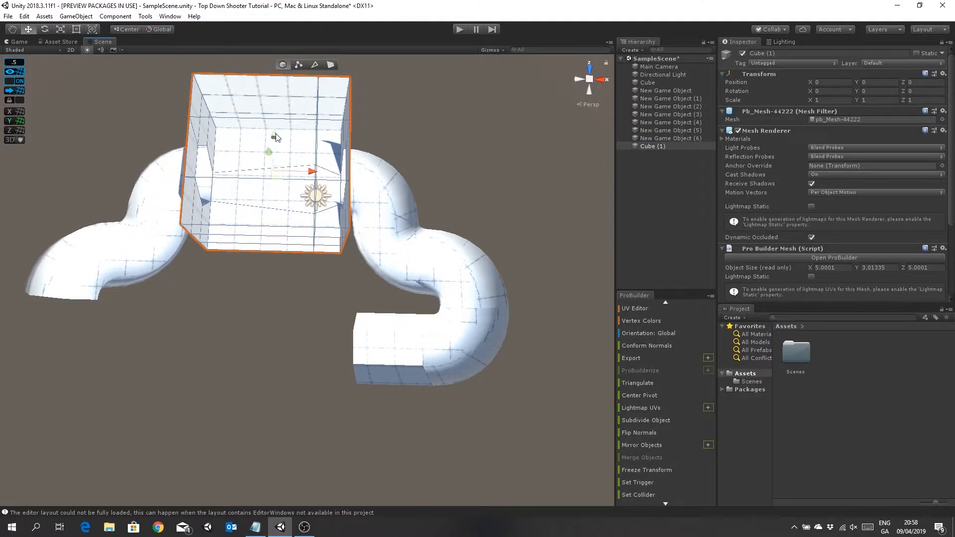
left_click_drag(275, 139, 270, 292)
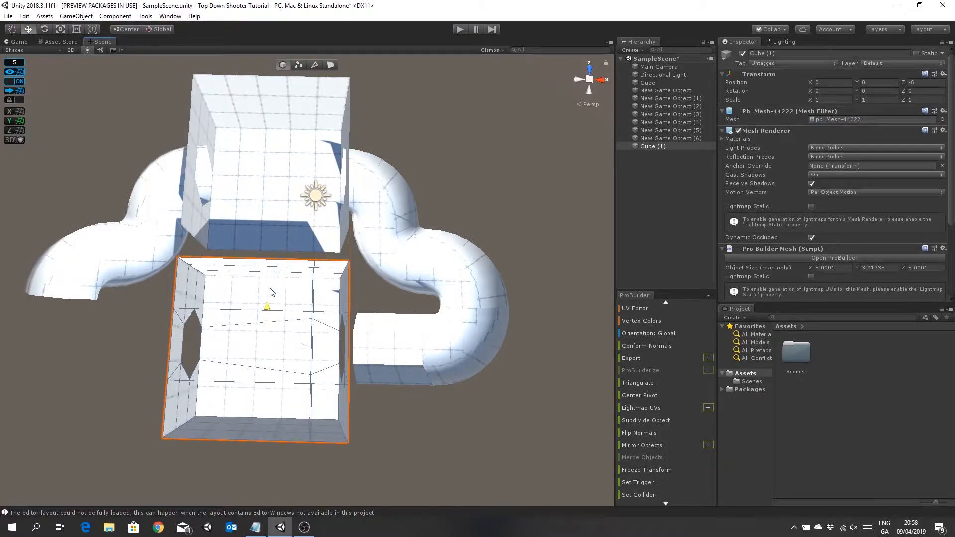
- Move the straight section's end edges 0.5 units along -X to reach the copied room's wall
left_click_drag(442, 251, 506, 202, "alt")
mouse_move(517, 202)
middle_mouse_down()
mouse_move(500, 200)
mouse_move(552, 200)
mouse_move(508, 198)
middle_mouse_up()
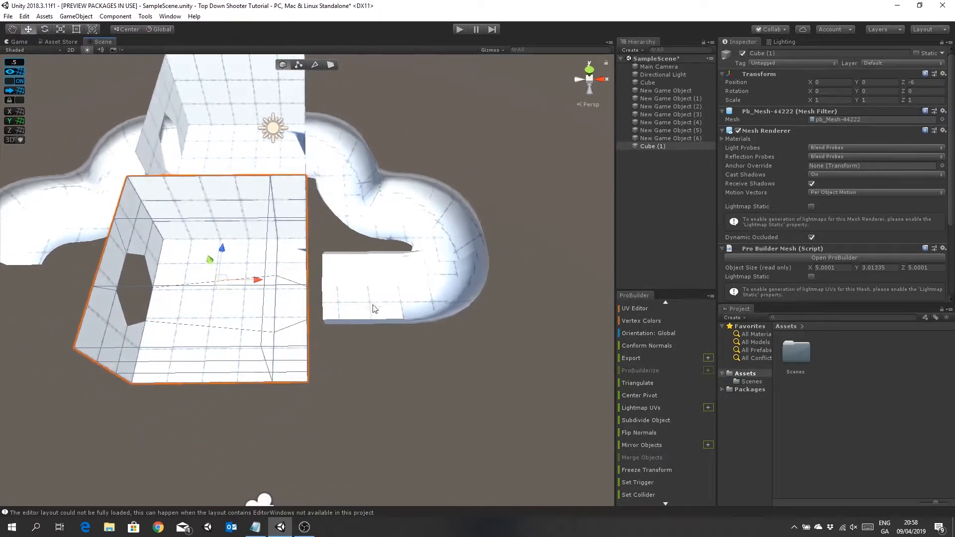
left_click(315, 64)
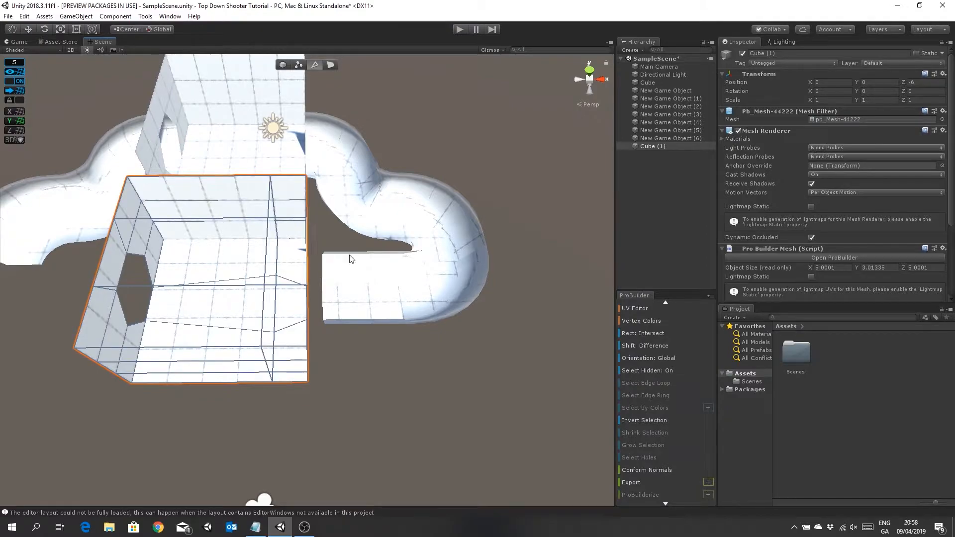
left_click(323, 301)
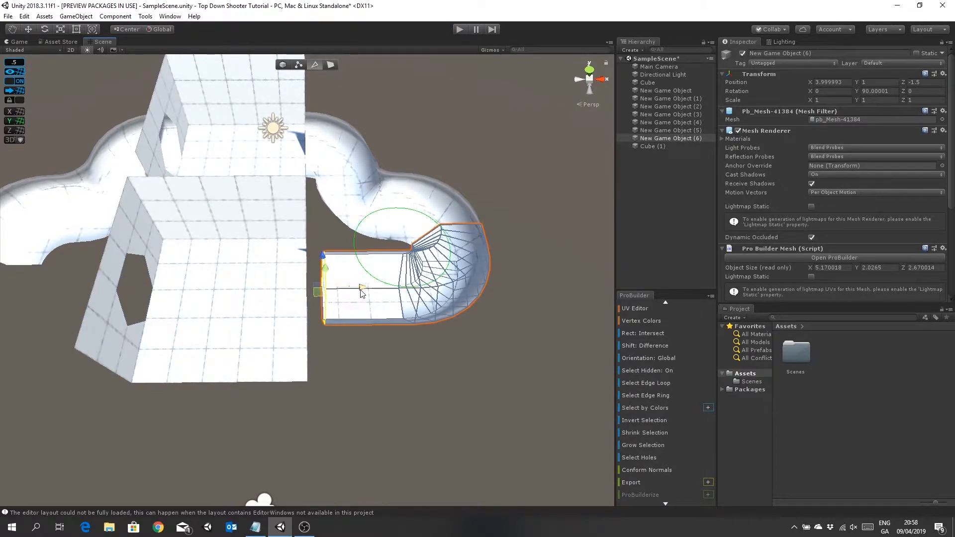
left_click_drag(362, 287, 348, 288)
mouse_move(222, 319)
right_mouse_down()
mouse_move(305, 242)
mouse_move(438, 190)
mouse_move(221, 337)
mouse_move(239, 314)
right_mouse_up()
left_click_drag(239, 315, 229, 335)
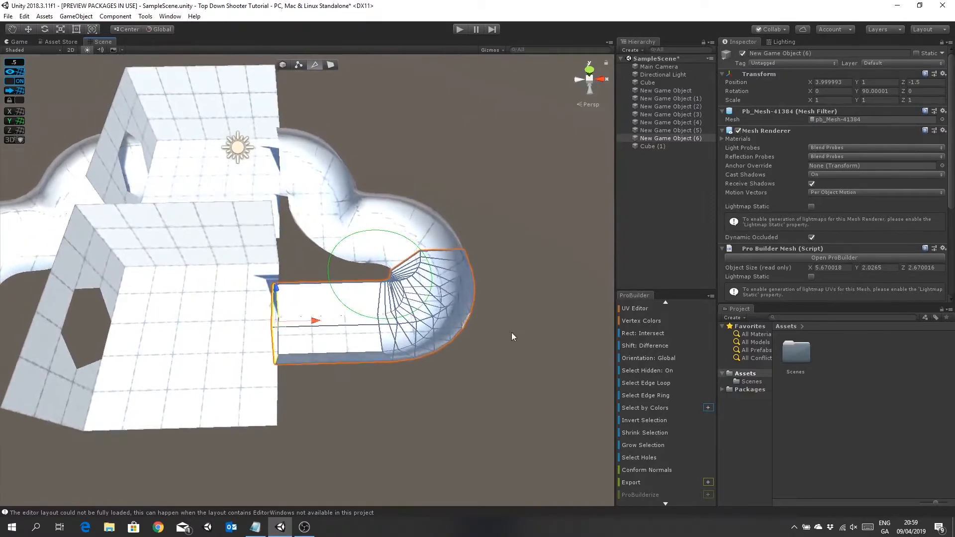
- Duplicate the bend with the straight section in object mode and move the copy along X to -10, beside the opposite corridor's end
left_click(283, 65)
left_click(519, 205)
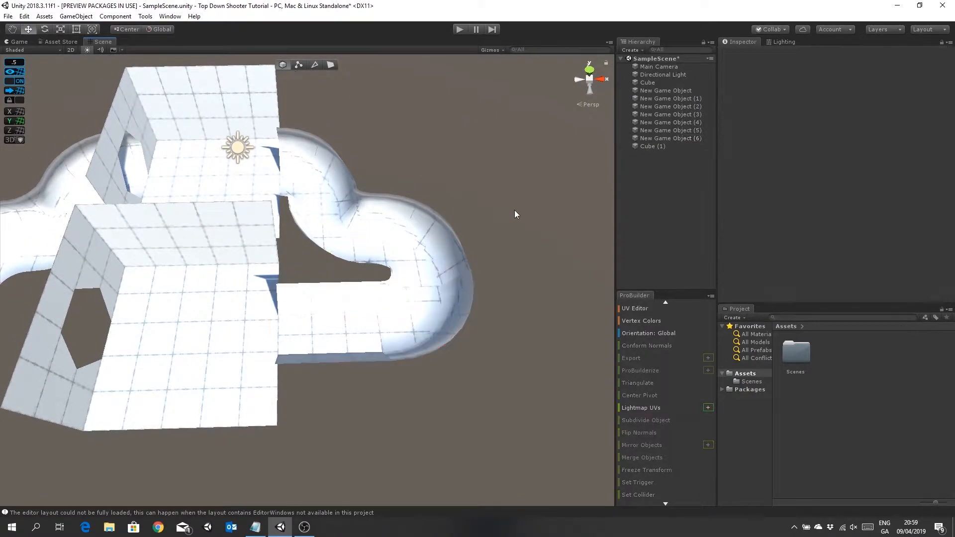
left_click(433, 318)
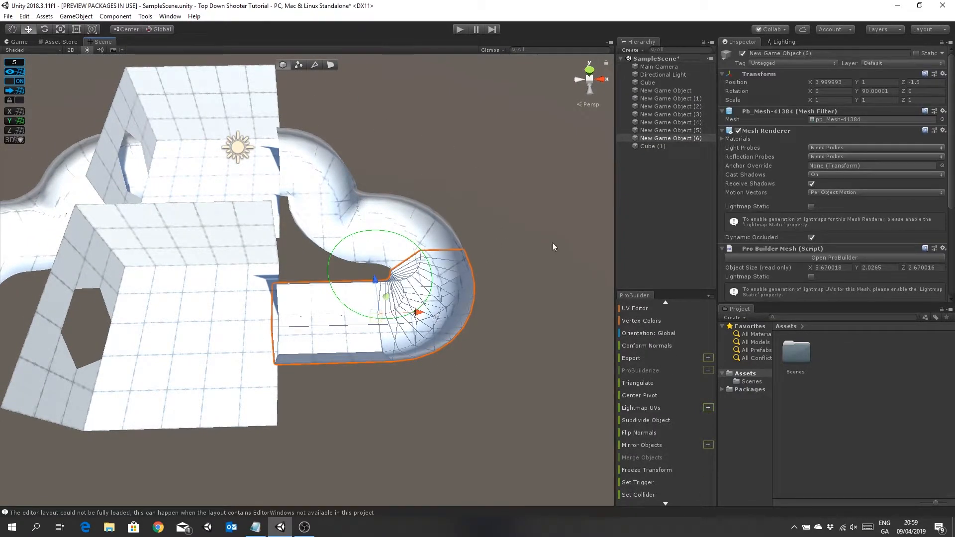
key("ctrl+d")
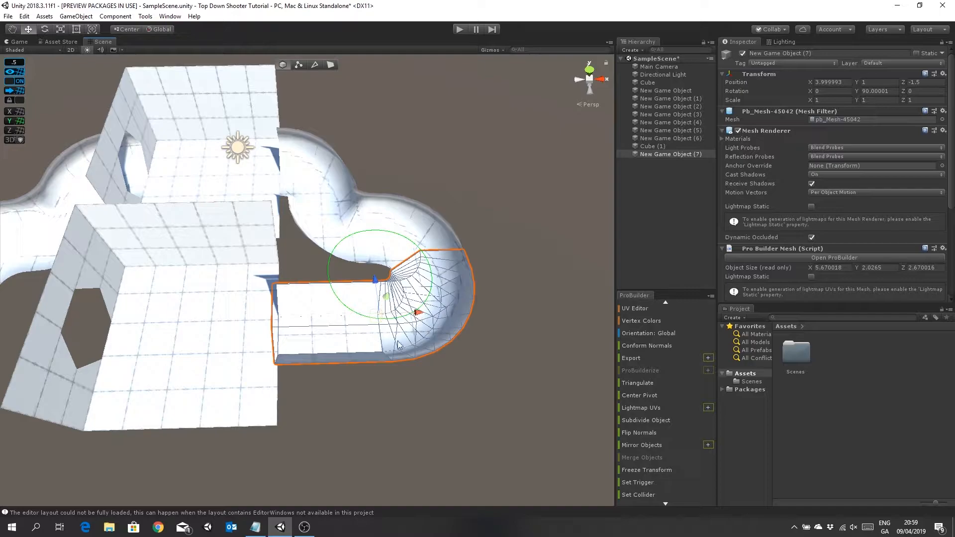
scroll(348, 377, "down", 5)
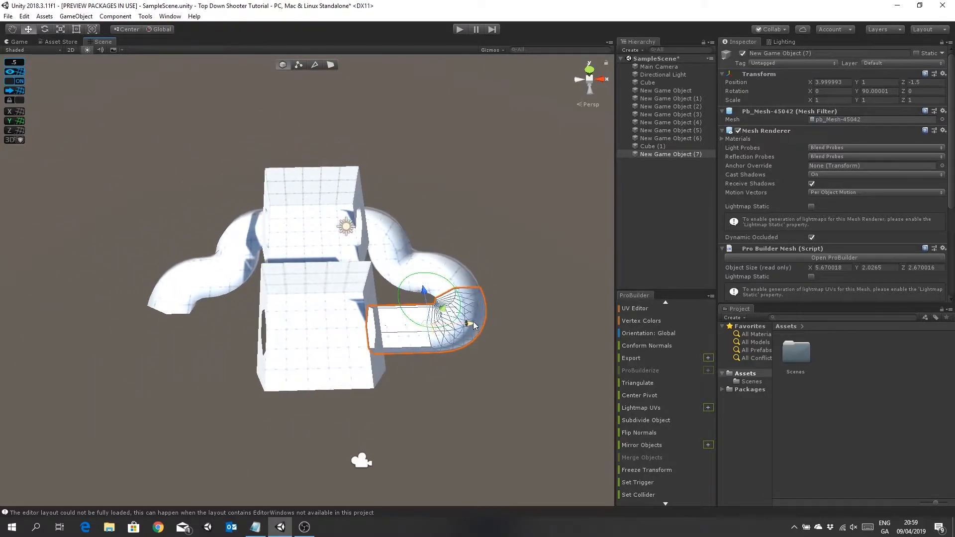
left_click_drag(473, 326, 170, 328)
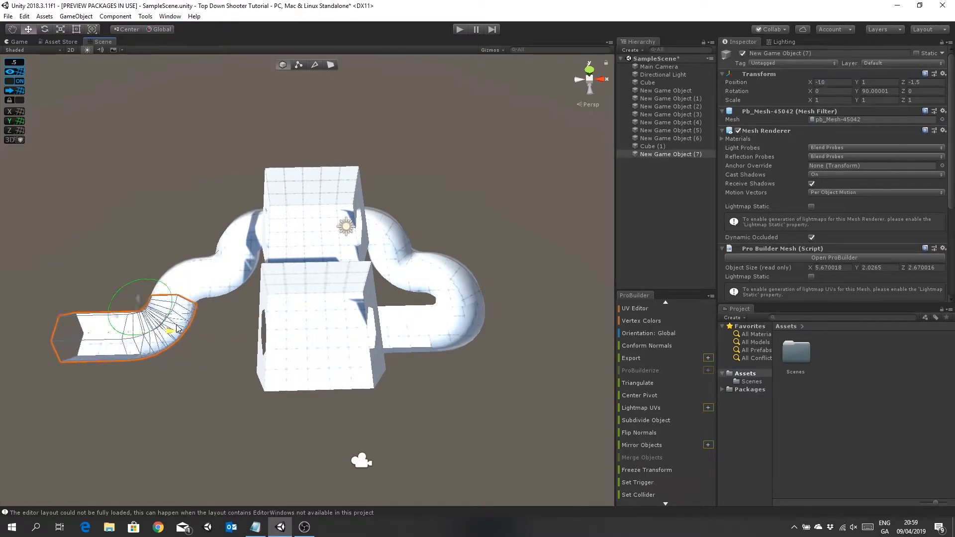
middle_click_drag(229, 340, 252, 347)
right_click_drag(252, 347, 253, 405)
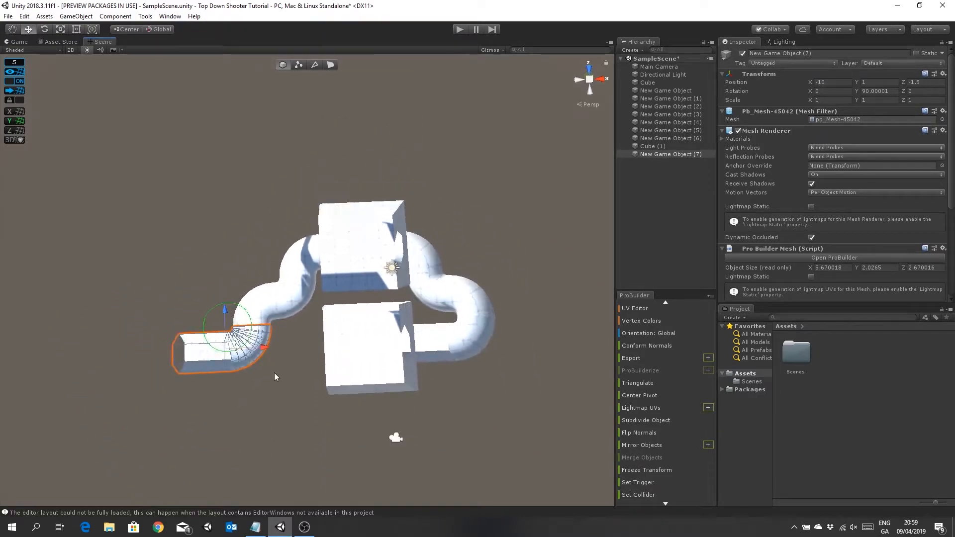
scroll(274, 372, "up", 8)
left_click_drag(273, 329, 282, 304, "alt")
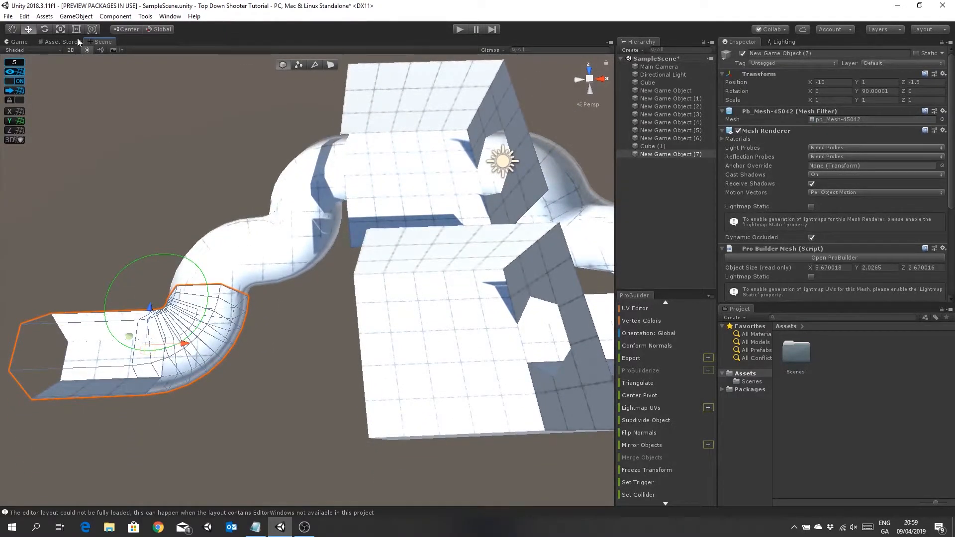
- Rotate the duplicated bend with straight section 180 degrees about the Z axis and move it along X to -7, joining corridor and room
left_click(48, 29)
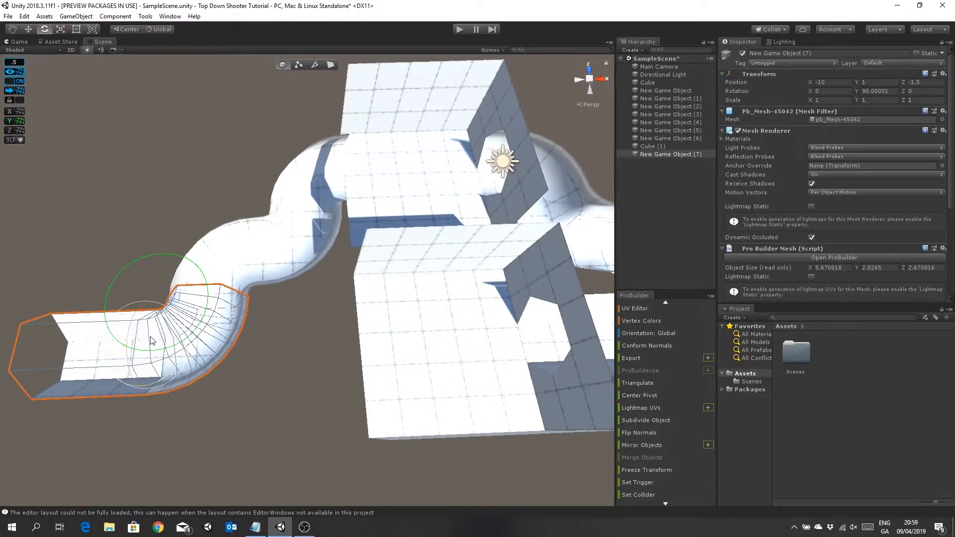
left_click_drag(158, 341, 391, 378)
key("ctrl+z")
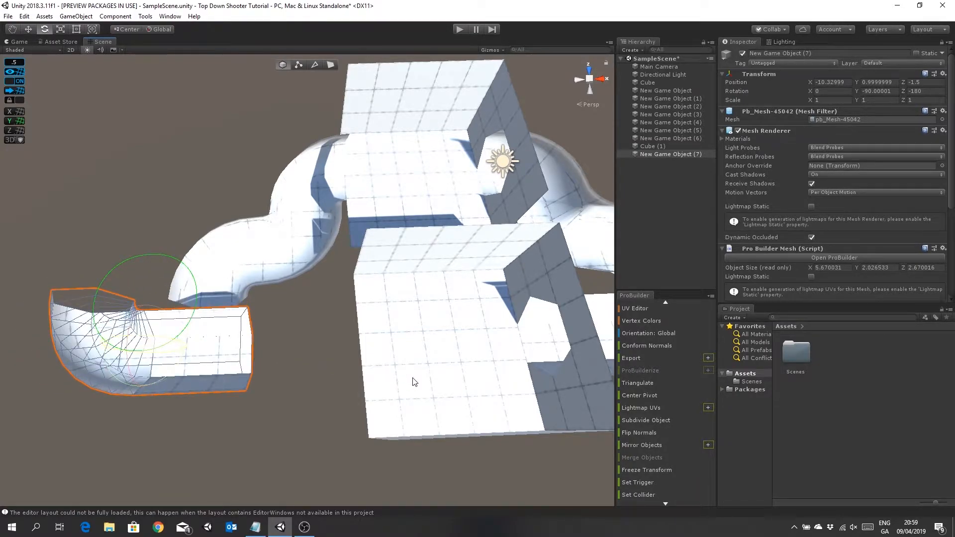
key("ctrl+z")
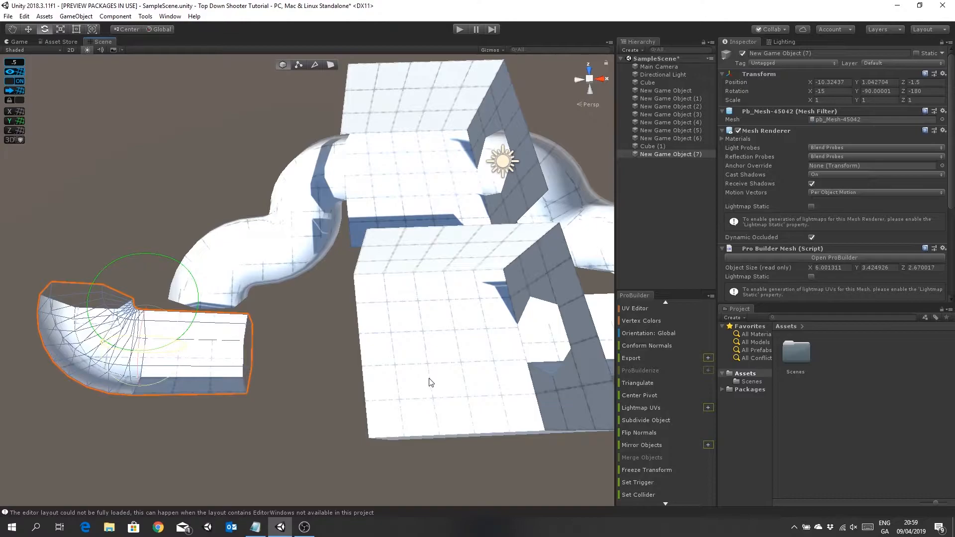
key("ctrl+z")
left_click_drag(422, 386, 318, 212, "alt")
right_click_drag(319, 210, 316, 285)
key("e")
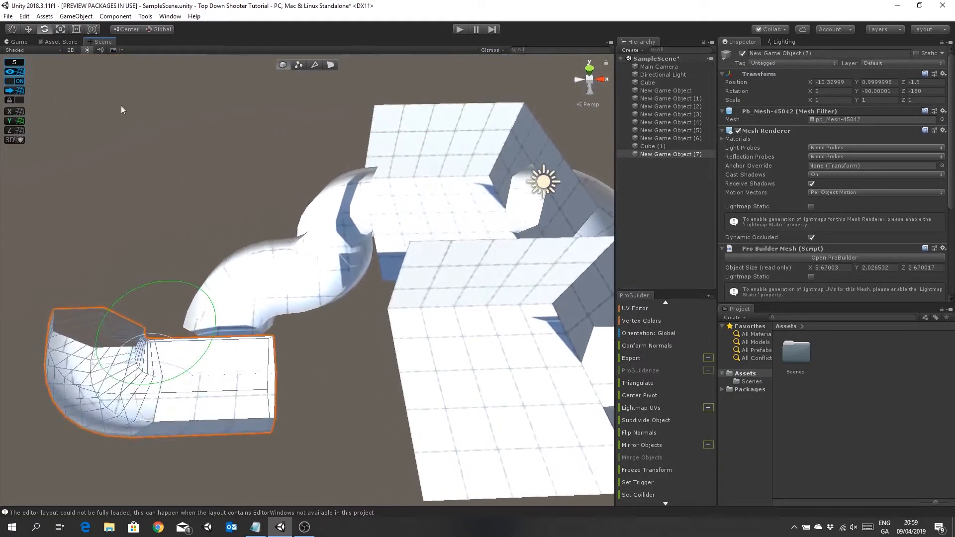
left_click(27, 29)
left_click_drag(189, 378, 329, 378)
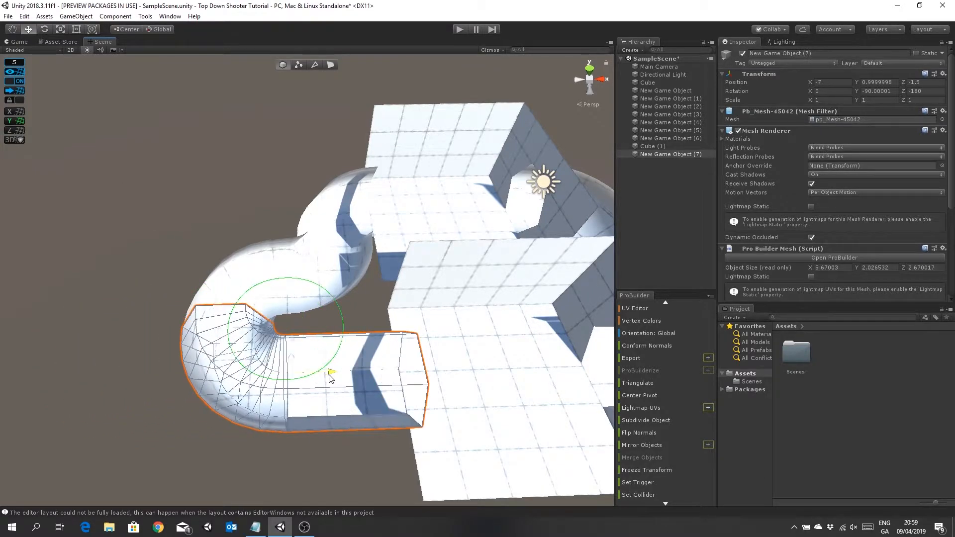
- Deselect the piece and examine how both corridors line up with the two rooms from above and from the sides
left_click_drag(312, 476, 314, 397, "alt")
right_click_drag(313, 395, 301, 344)
middle_click_drag(301, 344, 266, 404)
scroll(293, 337, "up", 4)
scroll(307, 336, "down", 4)
scroll(307, 333, "down", 3)
left_click(283, 384)
right_click_drag(359, 258, 368, 321)
middle_click_drag(373, 165, 385, 349)
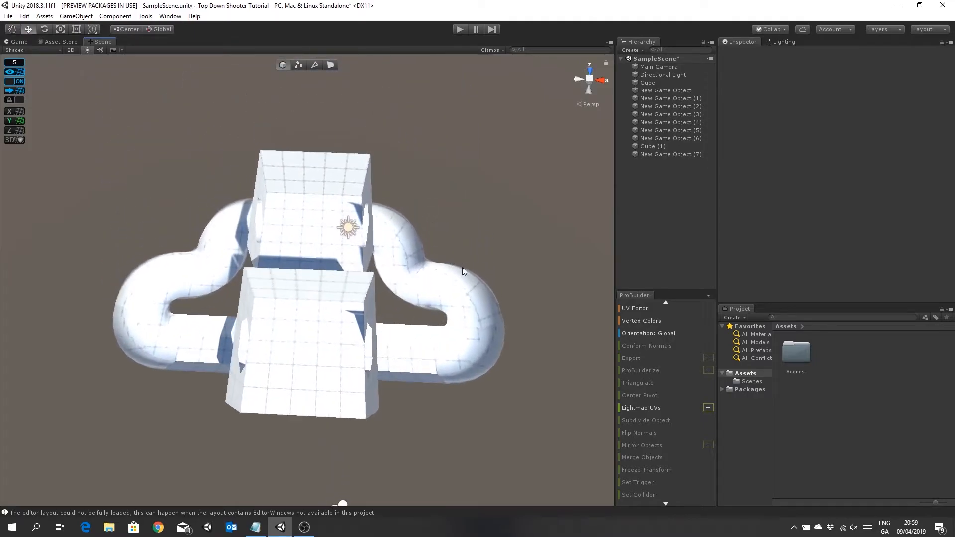
right_click_drag(460, 262, 333, 245)
middle_click_drag(333, 245, 269, 222)
right_click_drag(269, 222, 251, 209)
mouse_move(252, 209)
middle_mouse_down()
mouse_move(241, 194)
mouse_move(252, 196)
middle_mouse_up()
right_click_drag(252, 196, 477, 241)
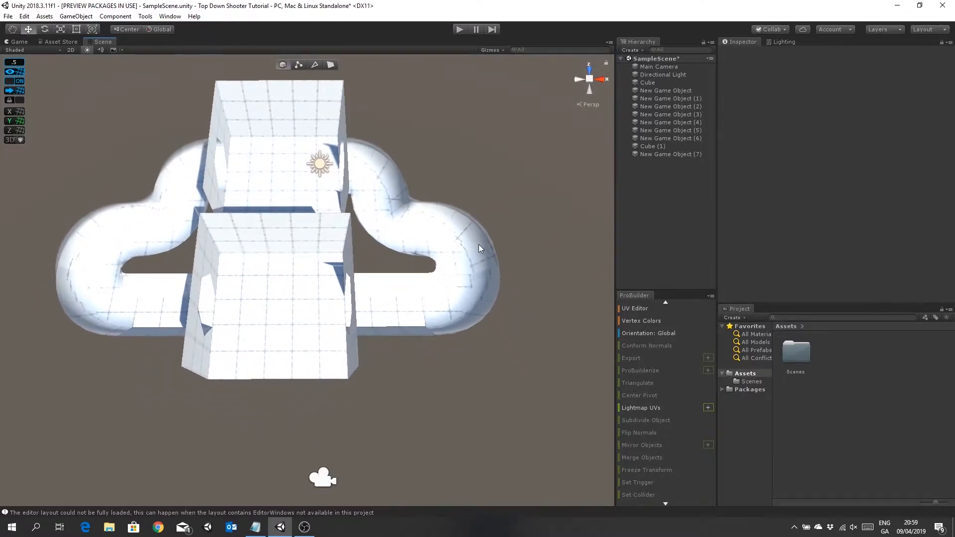
- Save the scene
key("ctrl+s")
right_click_drag(477, 335, 416, 316)
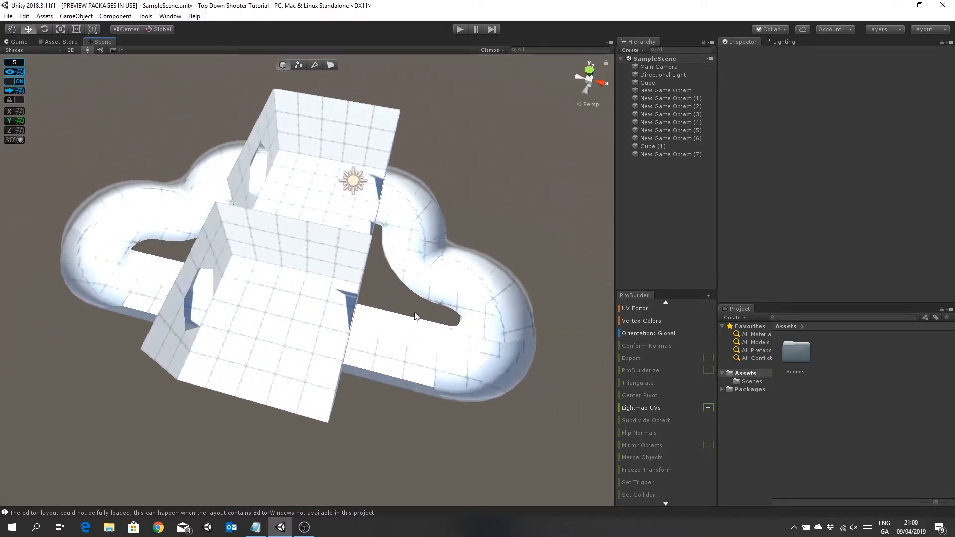
- Create a folder named Textures in the project's Assets
right_click(747, 377)
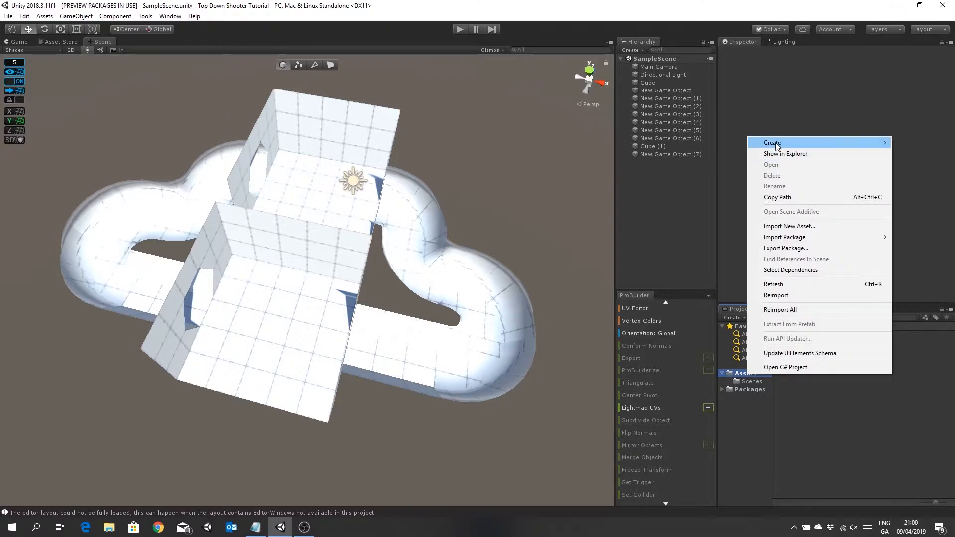
mouse_move(776, 143)
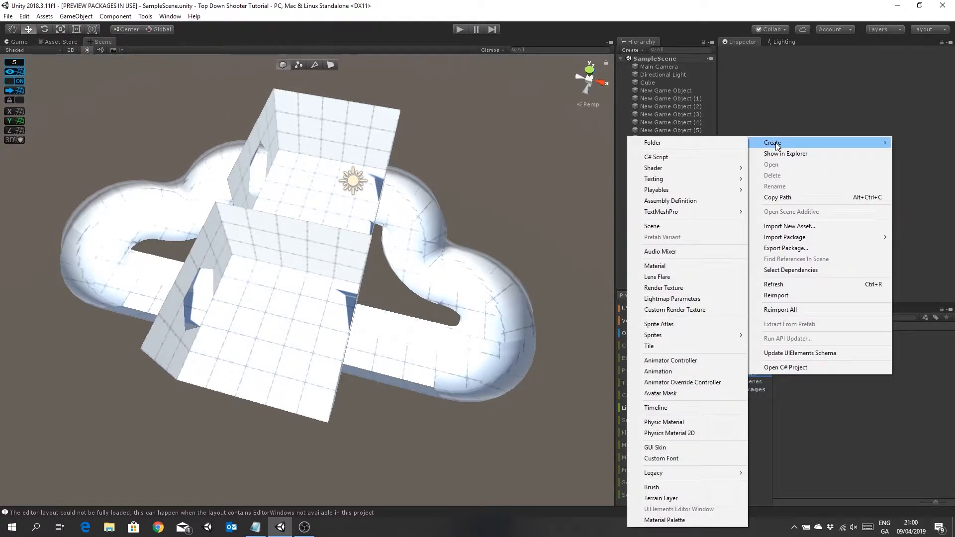
left_click(703, 142)
type("Textures")
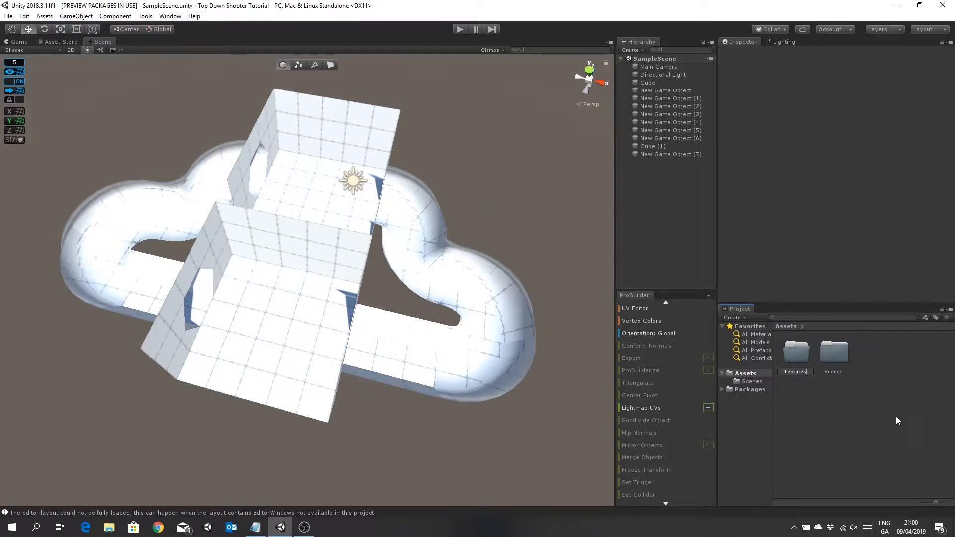
key("Return")
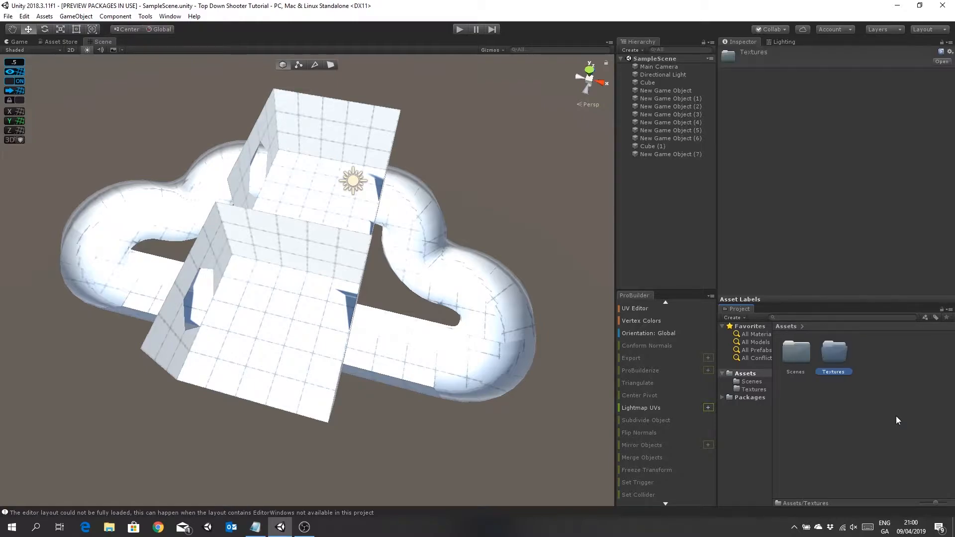
- Create a second folder in Assets named Materials
left_click(870, 428)
right_click(867, 429)
mouse_move(898, 197)
left_click(744, 153)
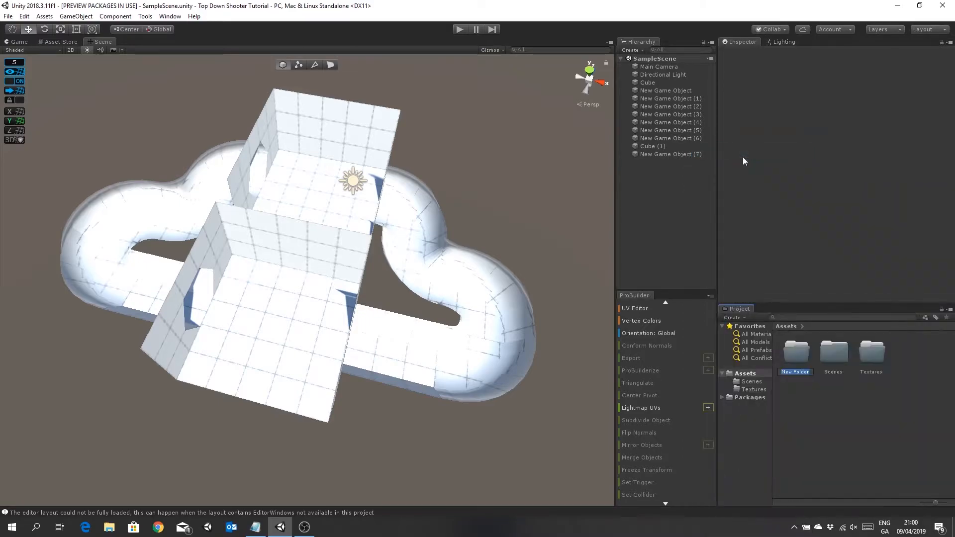
type("Materials")
key("Return")
left_click(889, 425)
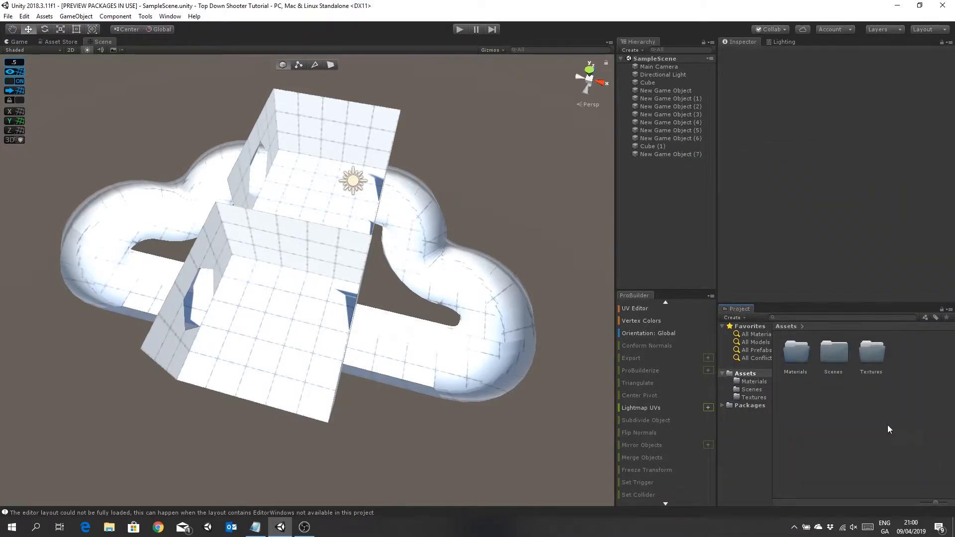
- Import the Metalic Walls Trim Sheet image and Metalic Walls Trim Sheet Normal into the Textures folder
double_click(872, 353)
right_click(827, 426)
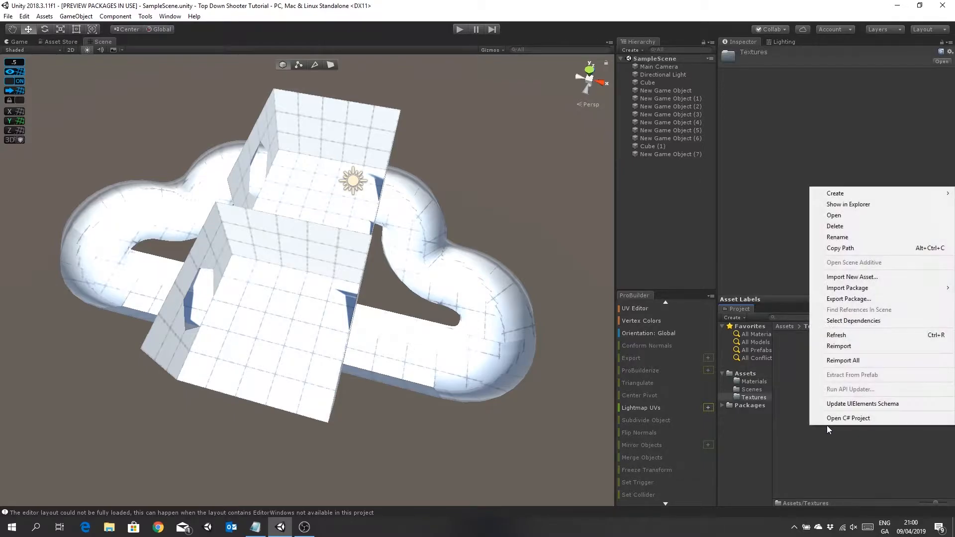
left_click(845, 277)
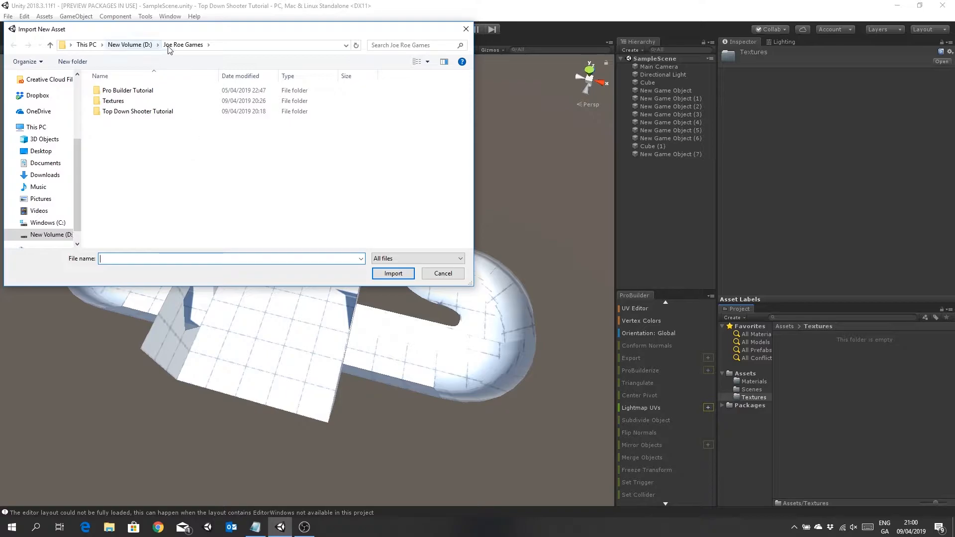
double_click(145, 100)
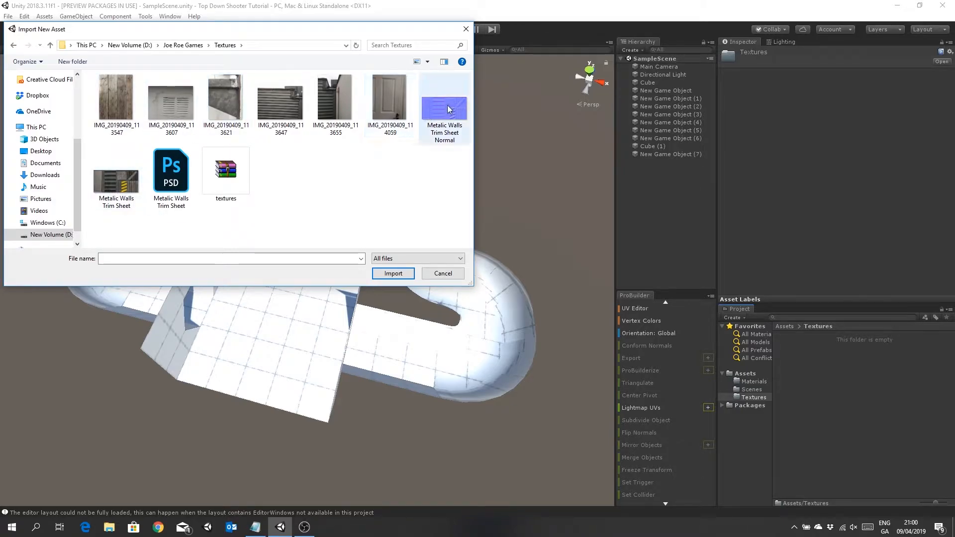
left_click(115, 180)
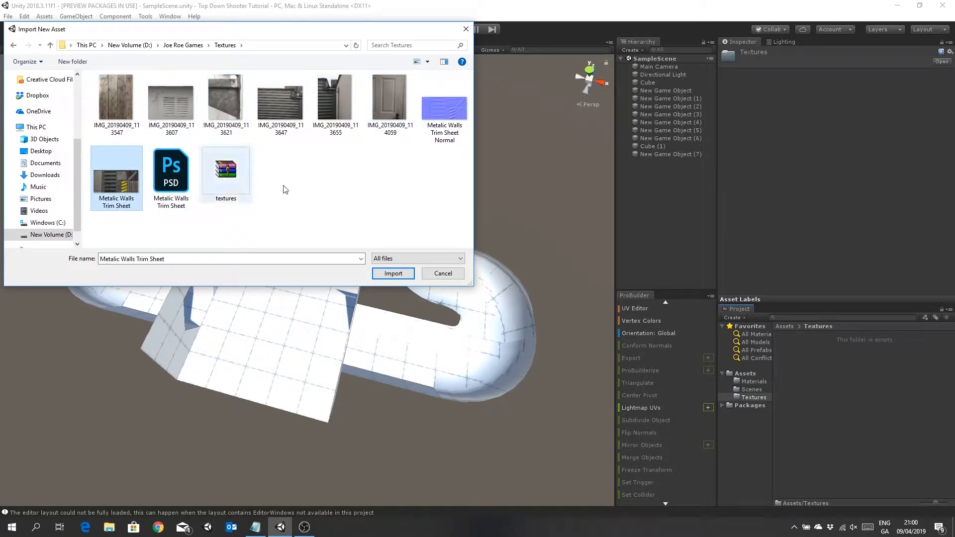
left_click(440, 110, "ctrl")
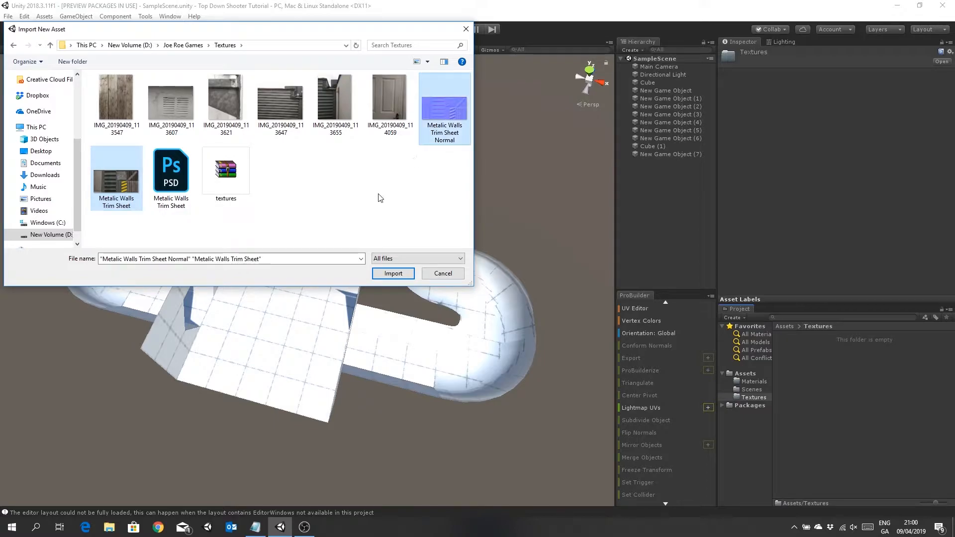
left_click(393, 273)
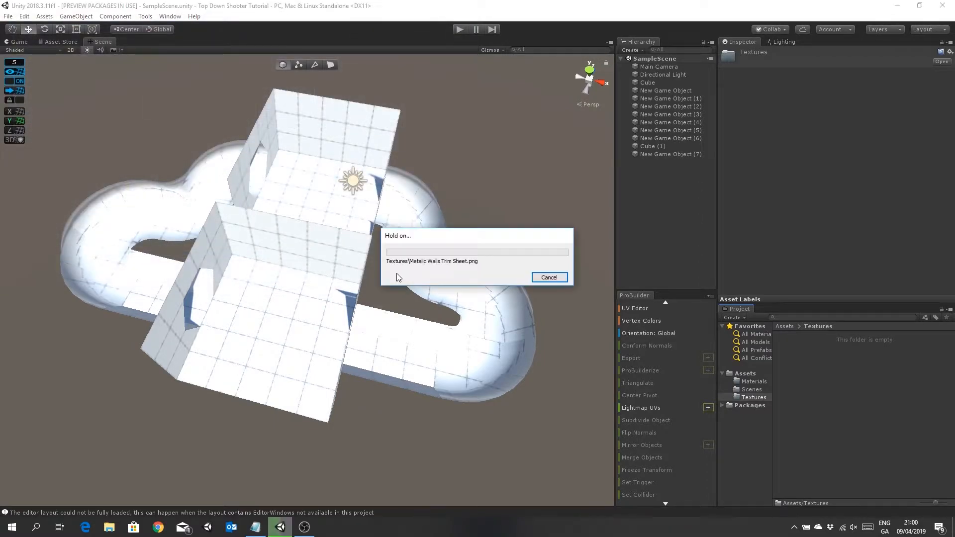
left_click(877, 410)
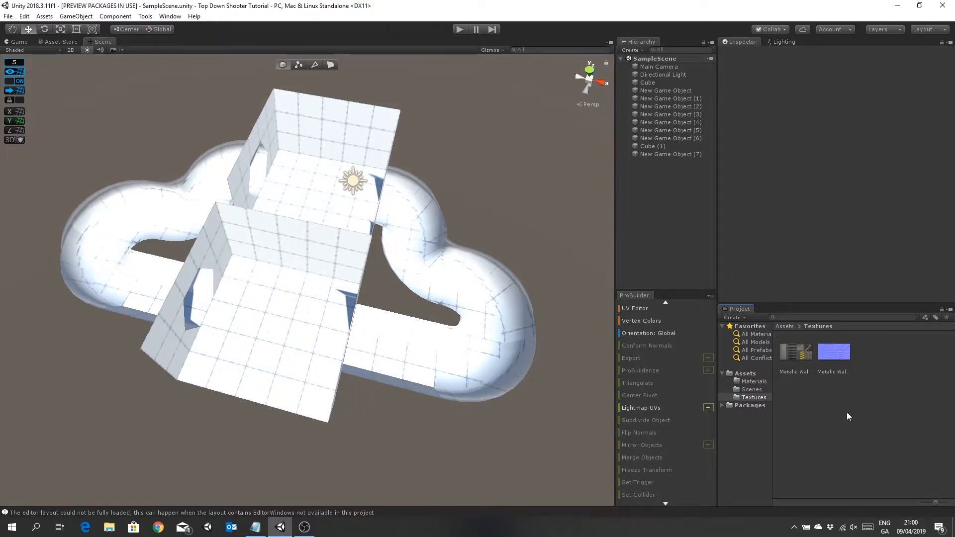
- Create a material named Sci Fi Walls in the Materials folder
left_click(754, 382)
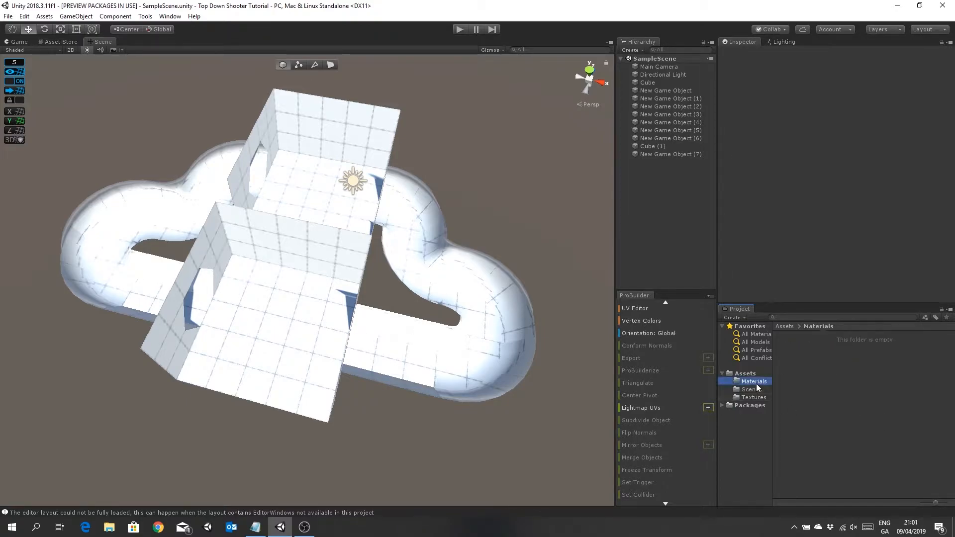
right_click(821, 389)
mouse_move(849, 157)
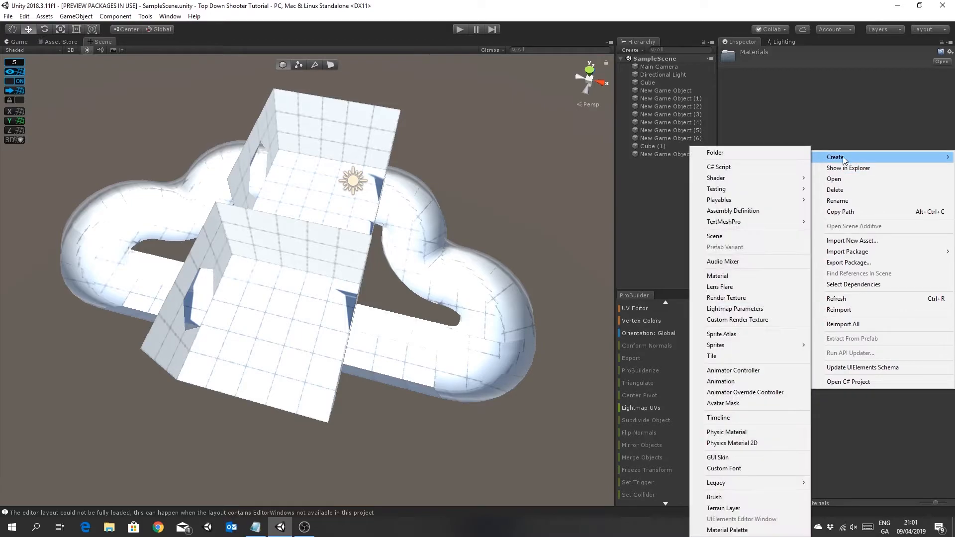
left_click(759, 276)
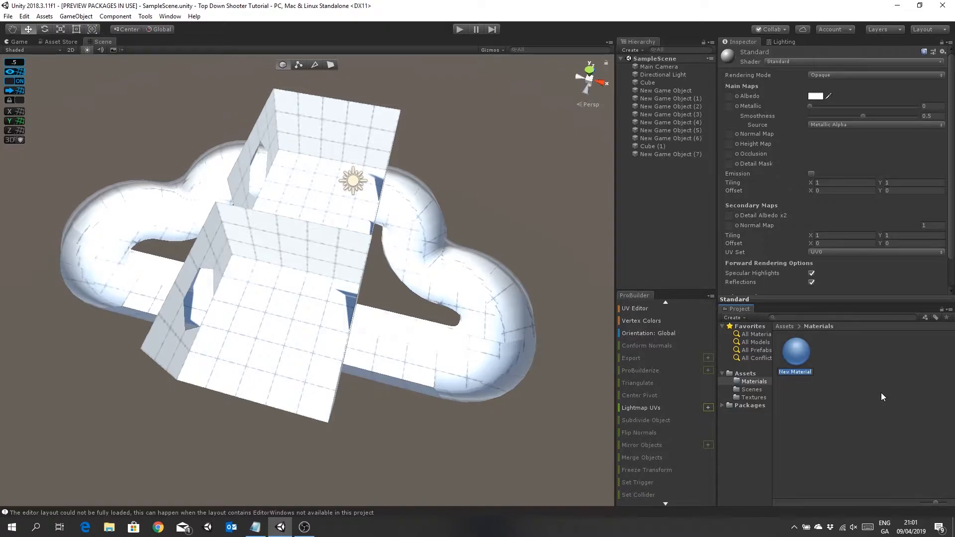
type("Sci Fi Walls")
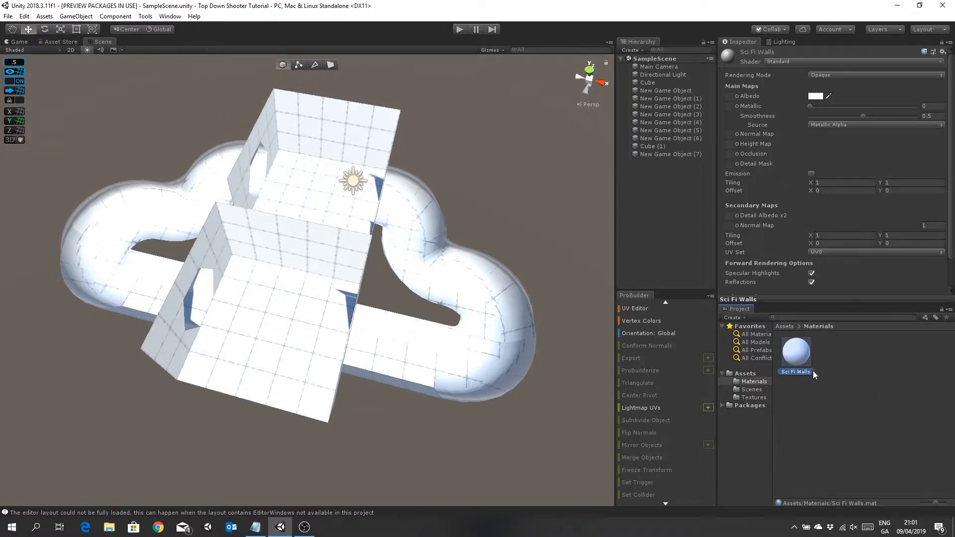
- Assign the trim sheet as Sci Fi Walls' albedo and the normal texture as its normal map, fixing the texture's normal-map type
left_click(755, 398)
left_click_drag(803, 354, 729, 102)
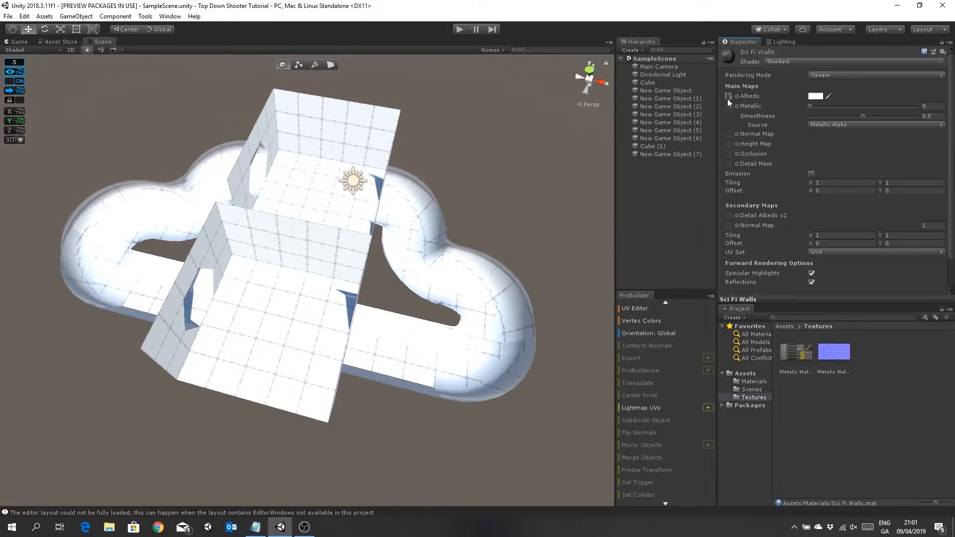
left_click_drag(843, 354, 729, 134)
left_click(930, 154)
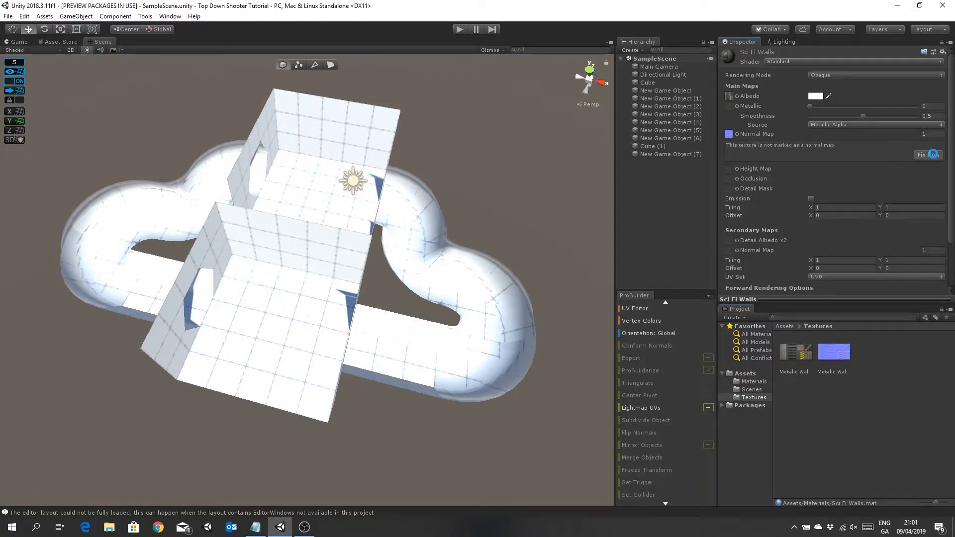
left_click(882, 398)
left_click(756, 381)
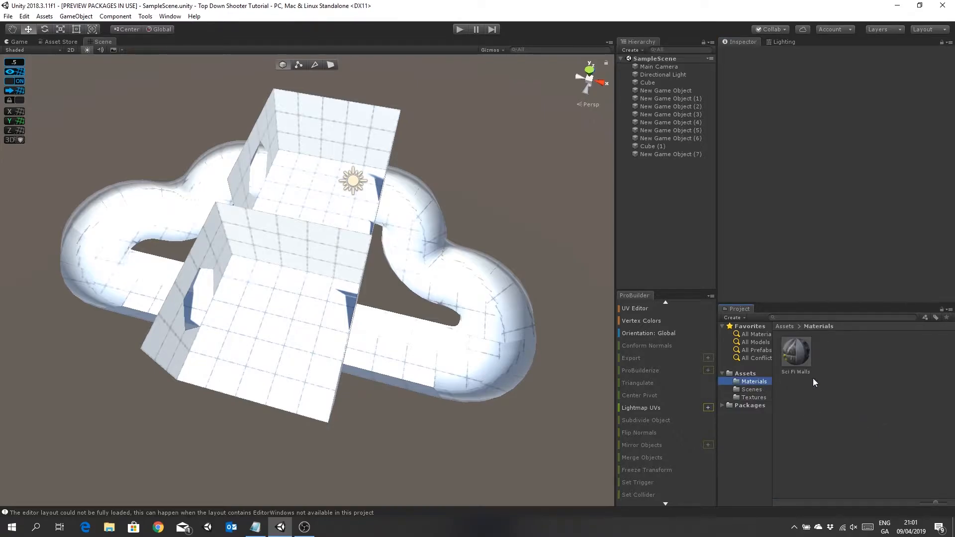
left_click(801, 356)
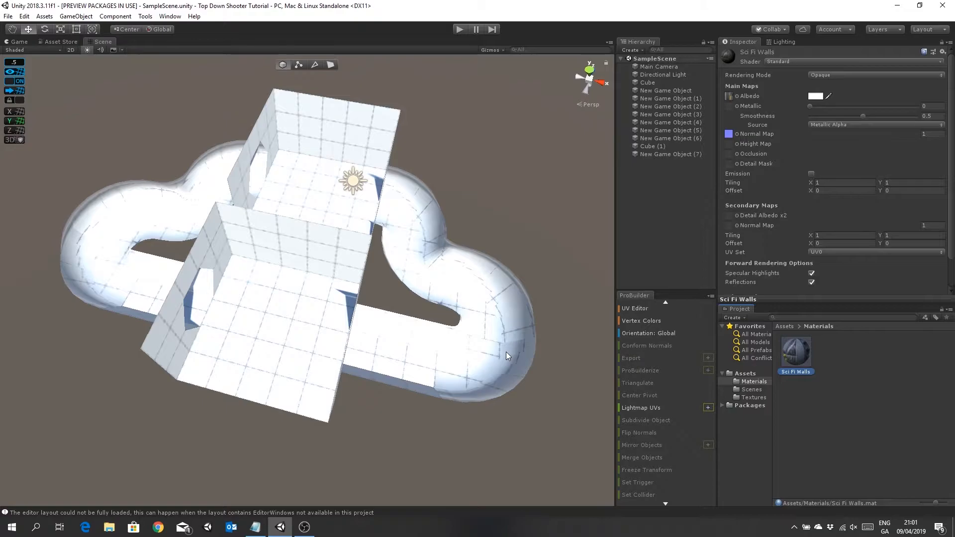
- Select the first quarter-ring bend beside the original Cube room and examine its surface and joints from above and close up
right_click_drag(498, 260, 533, 275)
middle_click_drag(534, 275, 473, 245)
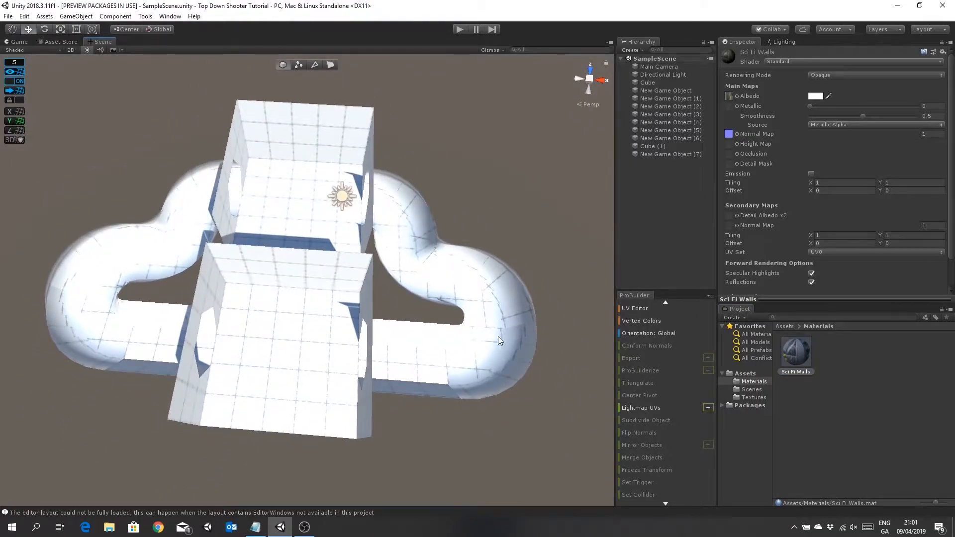
mouse_move(504, 325)
middle_mouse_down()
mouse_move(488, 324)
mouse_move(511, 326)
middle_mouse_up()
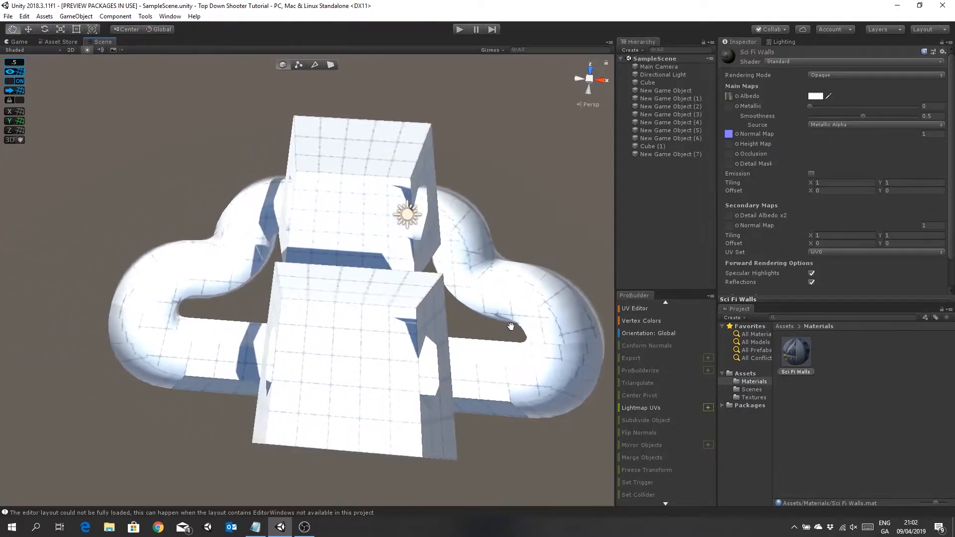
left_click(463, 235)
middle_click_drag(552, 234, 501, 256)
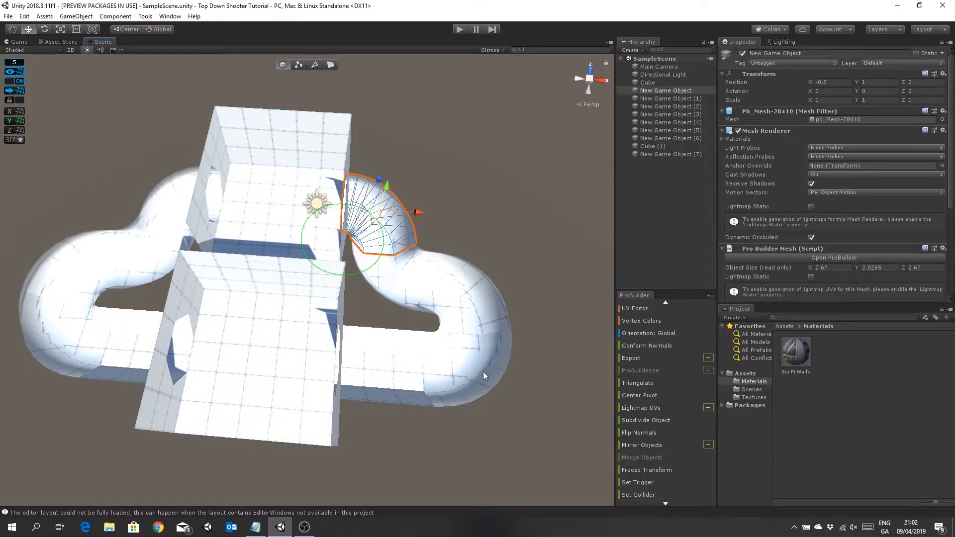
left_click_drag(475, 237, 393, 213, "alt")
middle_click_drag(393, 213, 340, 137)
scroll(436, 240, "down", 6)
left_click_drag(325, 298, 338, 222, "alt")
left_click_drag(296, 273, 377, 339, "alt")
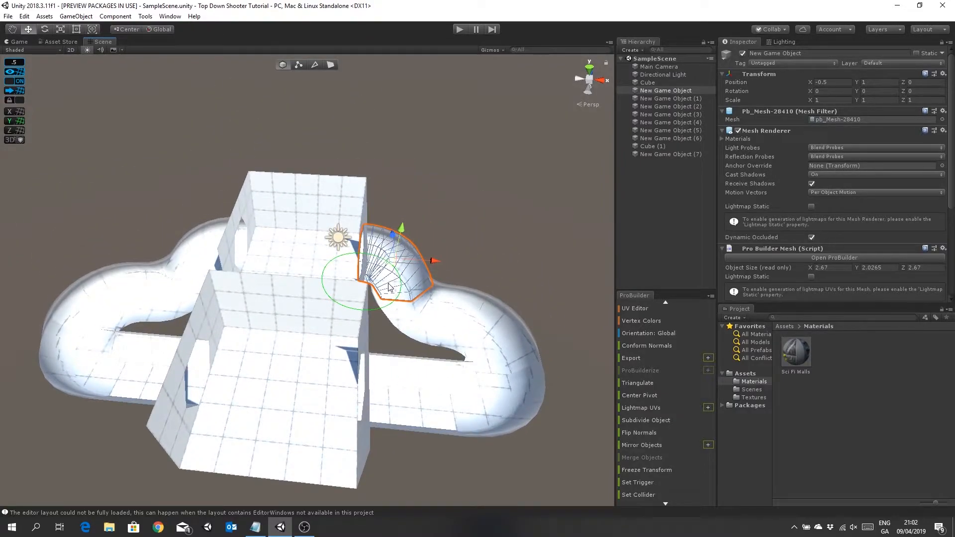
left_click_drag(287, 340, 301, 370, "alt")
scroll(346, 303, "up", 5)
middle_click_drag(301, 370, 286, 368)
left_click_drag(286, 368, 352, 277, "alt")
left_click_drag(270, 352, 307, 301, "alt")
middle_click_drag(306, 300, 308, 305)
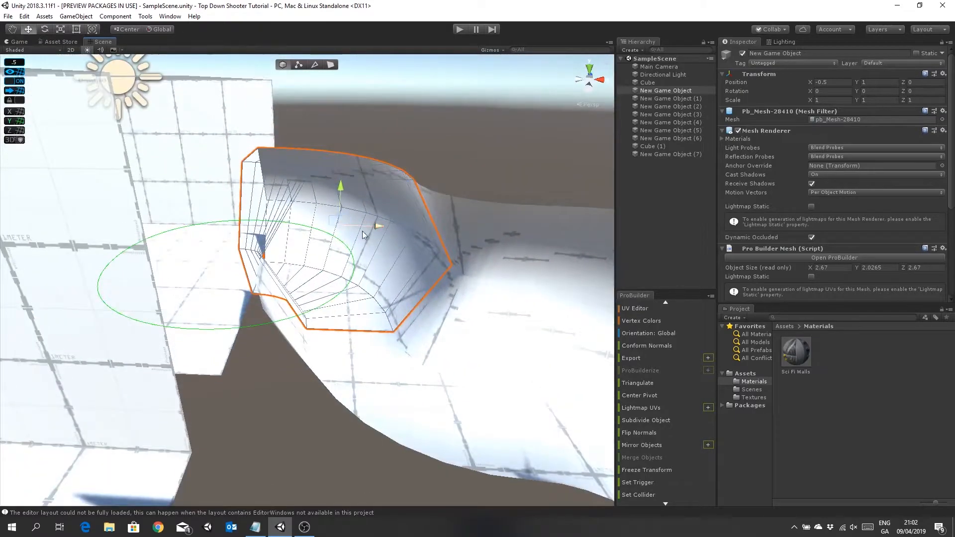
right_click_drag(375, 254, 386, 307)
middle_click_drag(386, 307, 391, 325)
scroll(270, 331, "down", 3)
middle_click_drag(269, 335, 289, 321)
right_click_drag(289, 321, 294, 347)
middle_click_drag(294, 348, 291, 354)
right_click_drag(496, 217, 465, 221)
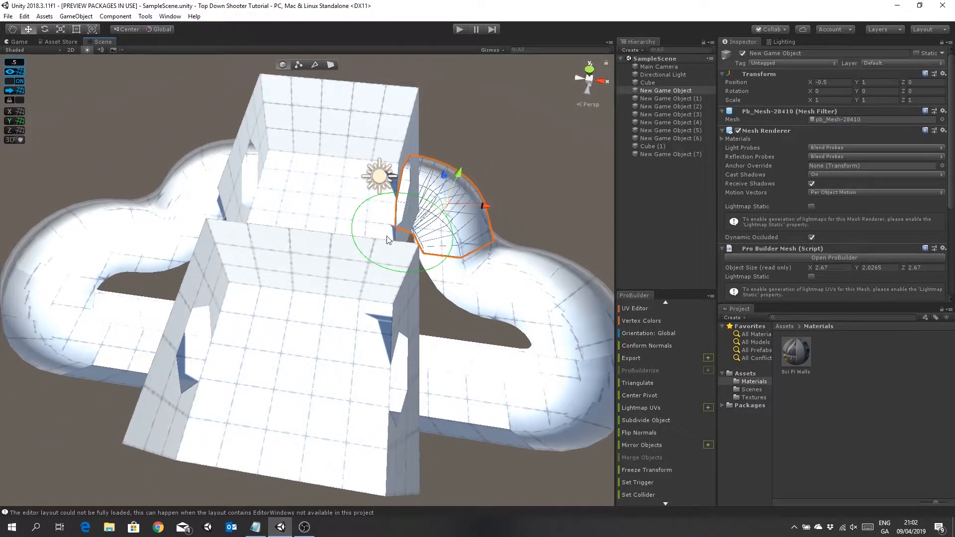
- Select the Cube (1) room and switch to editing its vertices
left_click(313, 384)
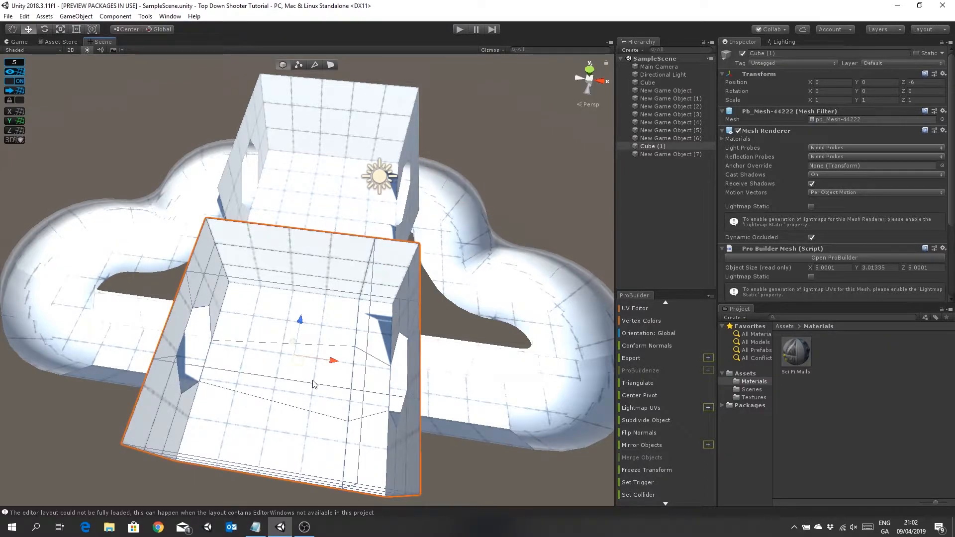
middle_click_drag(314, 384, 334, 405)
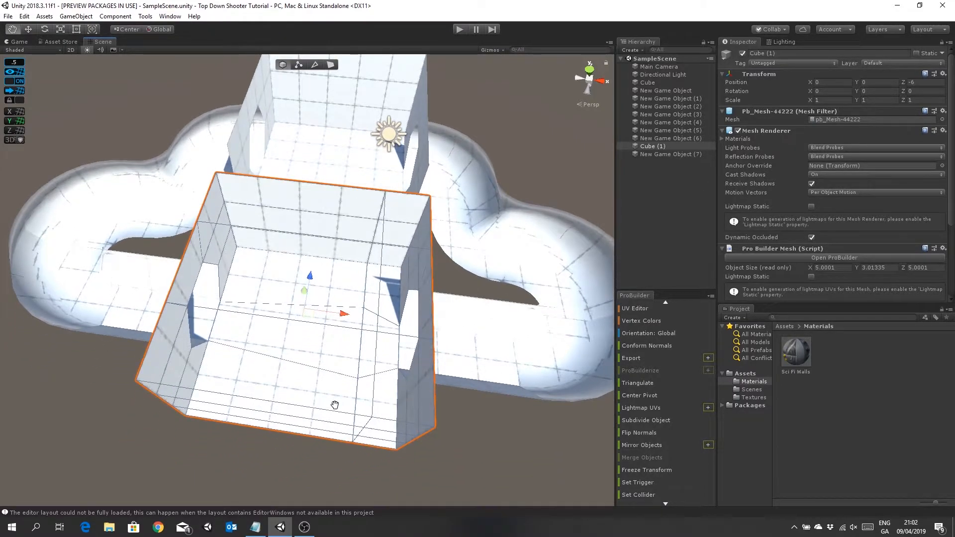
left_click(298, 65)
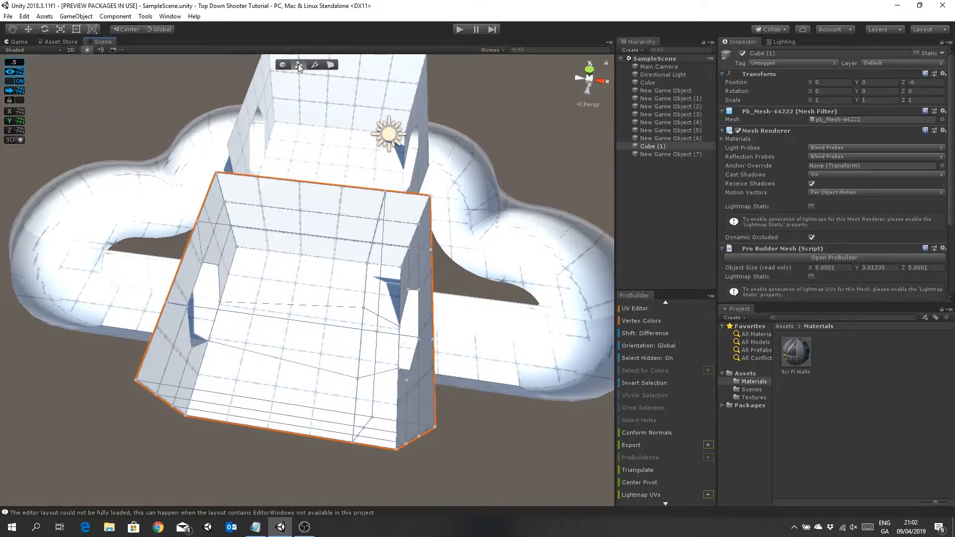
- Try moving the two inner floor vertices of Cube (1), and undo the moves
left_click(364, 309)
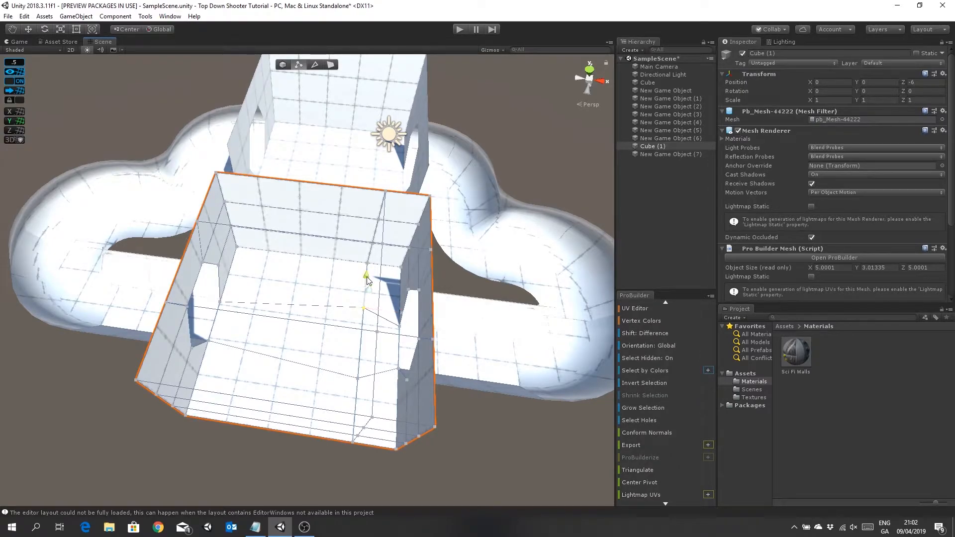
left_click_drag(368, 284, 367, 290)
left_click(357, 378)
left_click_drag(362, 344, 365, 335)
right_click_drag(341, 334, 337, 372)
middle_click_drag(338, 369, 337, 381)
key("ctrl+z")
key("ctrl+z")
key("ctrl+z")
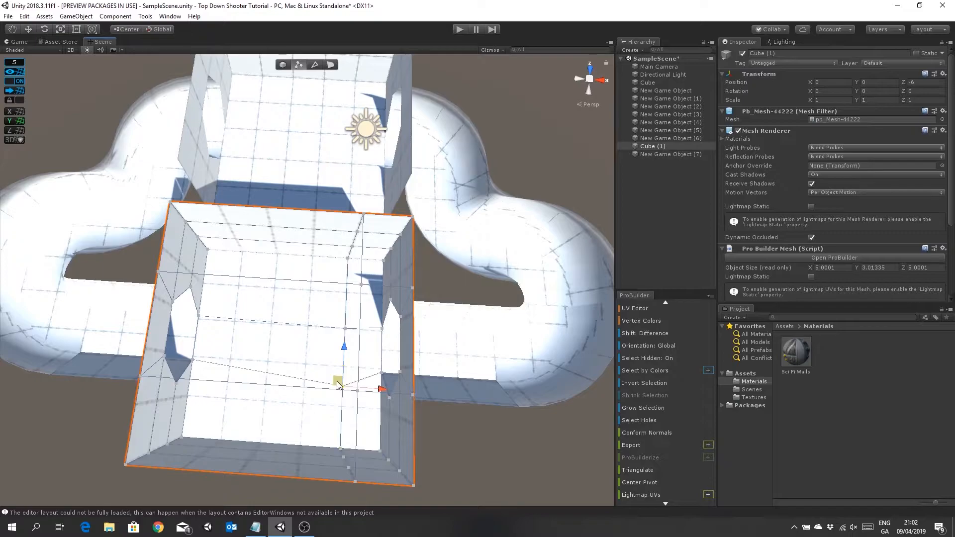
- Examine the Cube (1) room and its adjoining corridors from above, and the room's ceiling from inside
right_click_drag(348, 358, 333, 343)
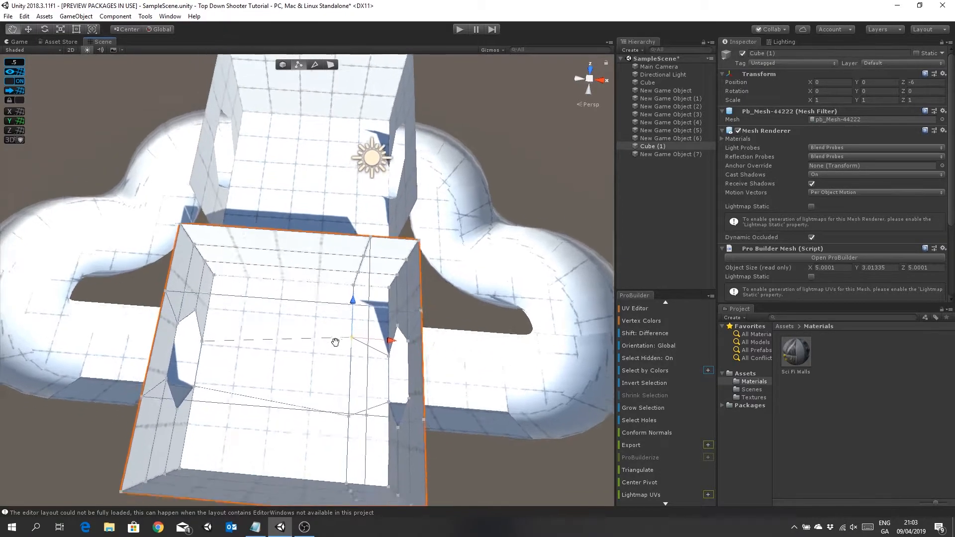
middle_click_drag(333, 343, 337, 336)
right_click_drag(373, 321, 465, 242)
mouse_move(464, 242)
middle_mouse_down()
mouse_move(476, 224)
mouse_move(452, 236)
middle_mouse_up()
right_click_drag(452, 237, 279, 291)
middle_click_drag(326, 268, 314, 274)
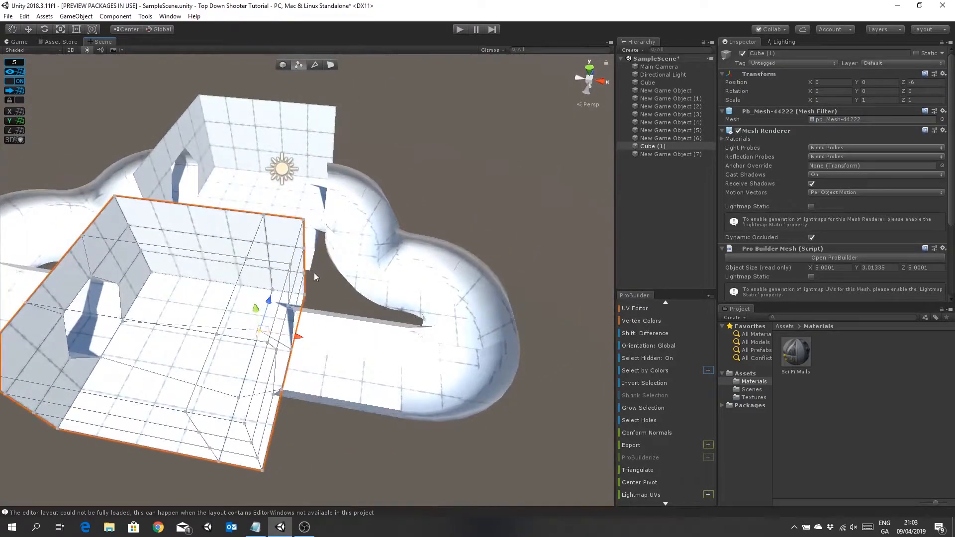
right_click_drag(315, 315, 343, 281)
mouse_move(343, 282)
middle_mouse_down()
mouse_move(353, 236)
mouse_move(352, 273)
middle_mouse_up()
right_click_drag(353, 273, 405, 298)
middle_click_drag(403, 263, 401, 303)
scroll(401, 303, "down", 1)
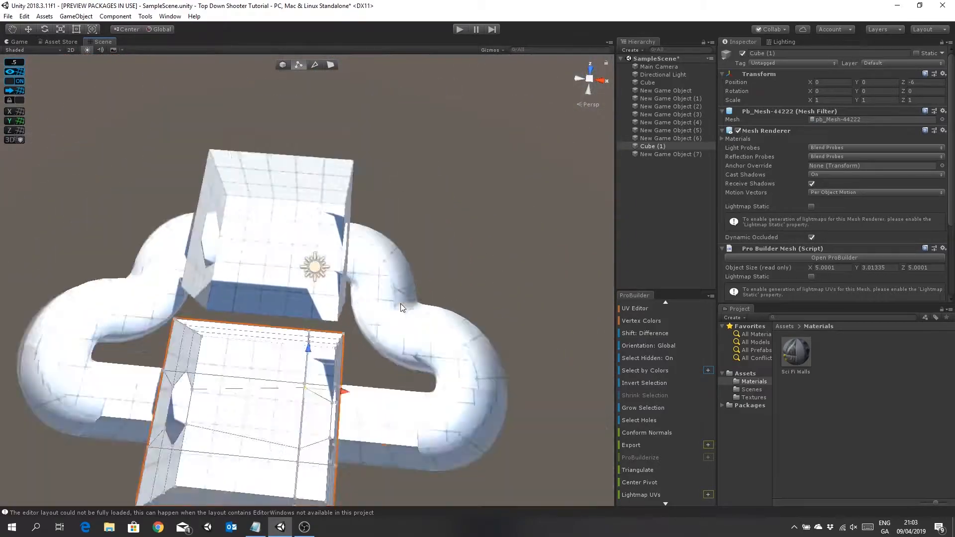
scroll(401, 303, "down", 3)
right_click_drag(401, 304, 409, 329)
mouse_move(409, 329)
middle_mouse_down()
mouse_move(423, 352)
mouse_move(422, 341)
middle_mouse_up()
right_click_drag(431, 326, 448, 301)
scroll(429, 339, "up", 6)
middle_click_drag(442, 348, 435, 259)
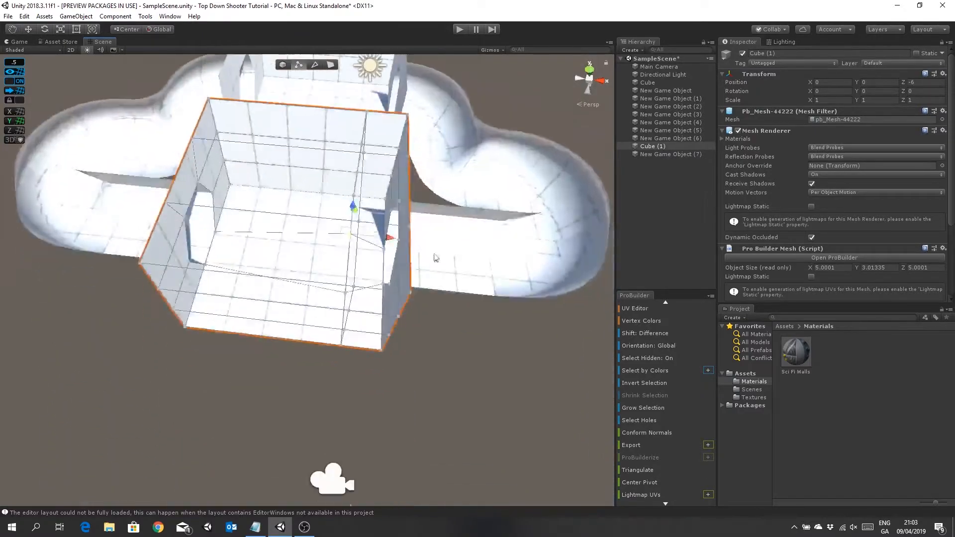
right_click_drag(435, 258, 420, 170)
middle_click_drag(418, 319, 416, 219)
right_click_drag(415, 254, 412, 217)
middle_click_drag(411, 217, 410, 198)
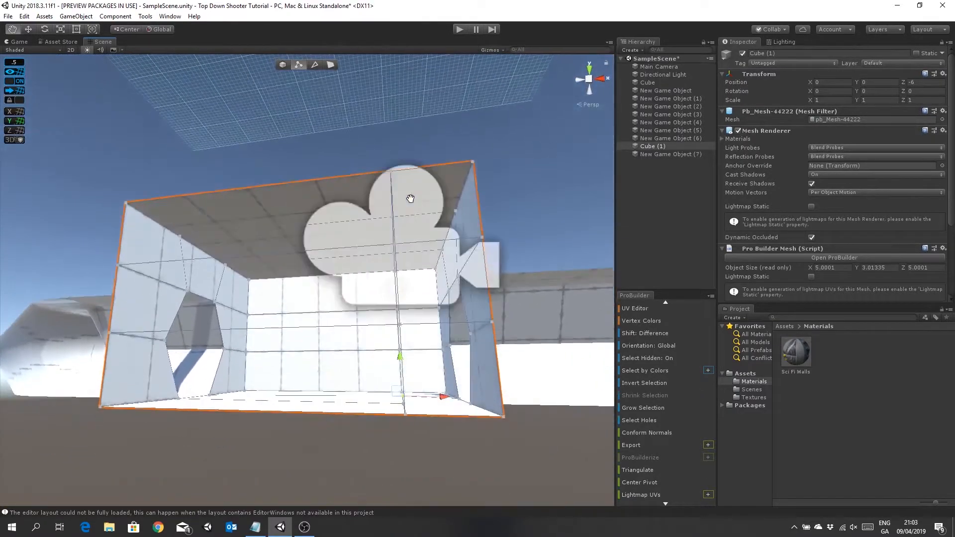
scroll(346, 265, "up", 4)
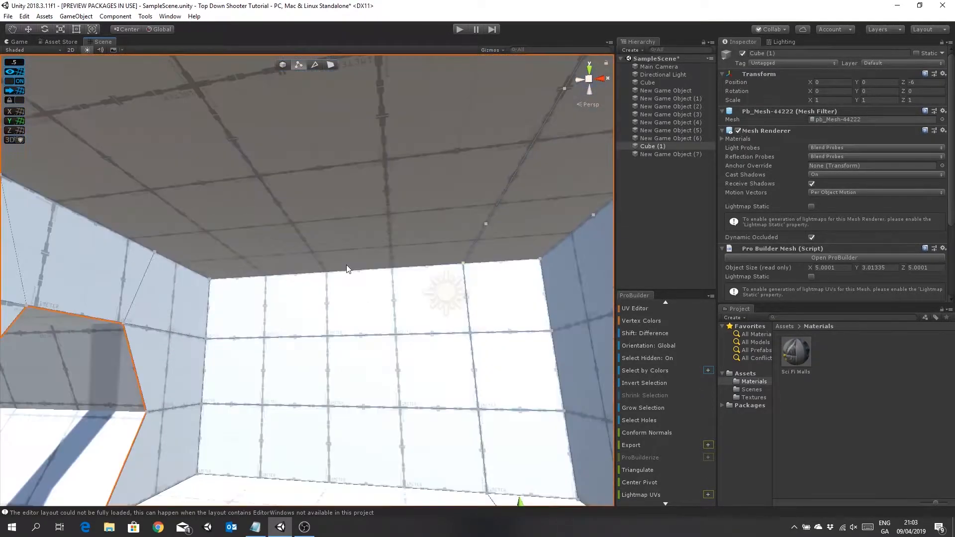
scroll(346, 264, "up", 2)
scroll(346, 264, "down", 8)
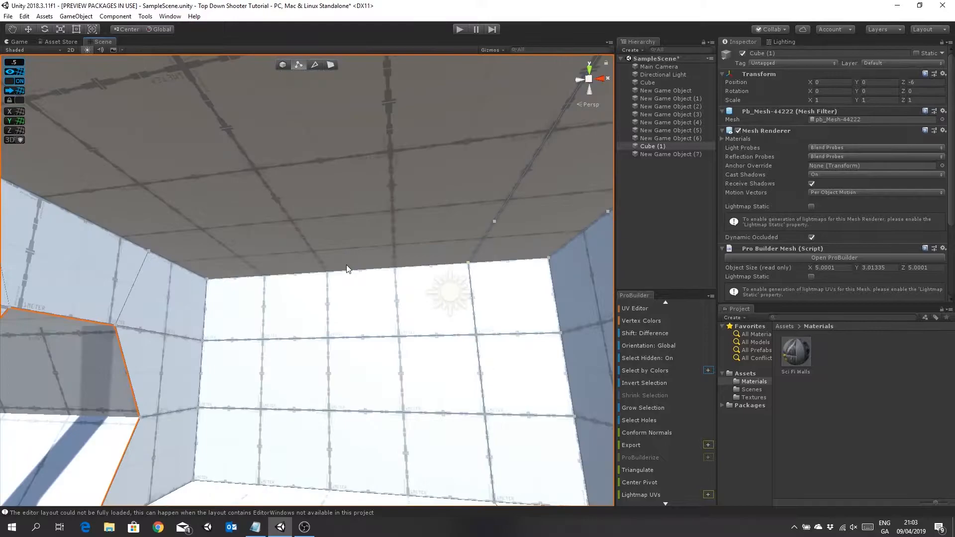
right_click_drag(357, 283, 369, 261)
- In face editing, delete the ceiling faces of Cube (1) over the rear part of the room
left_click(331, 65)
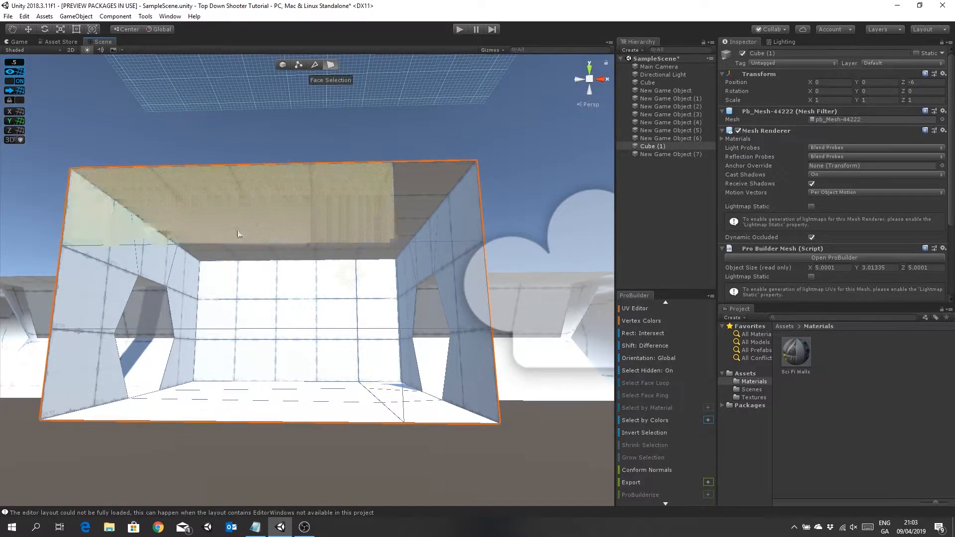
scroll(274, 265, "up", 5)
left_click(276, 269)
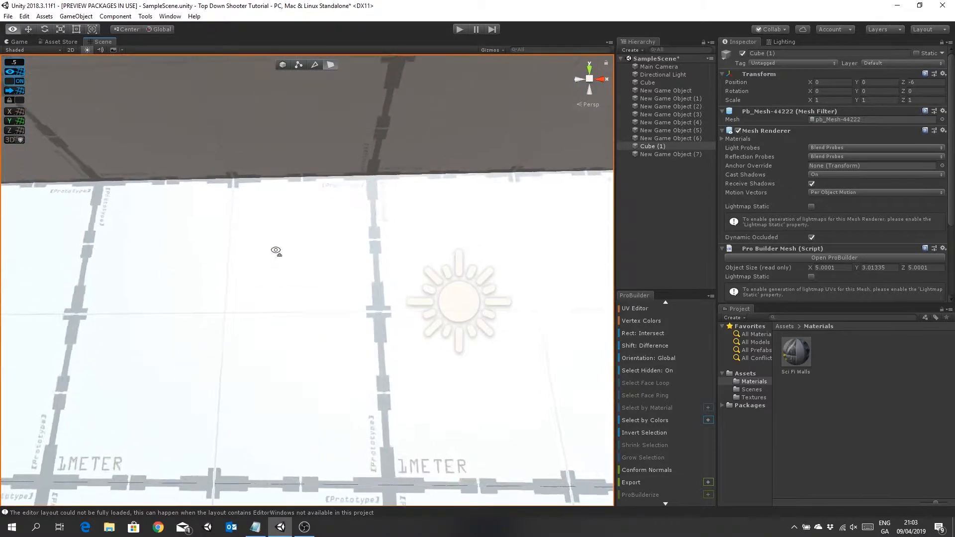
scroll(266, 198, "down", 5)
scroll(267, 198, "down", 2)
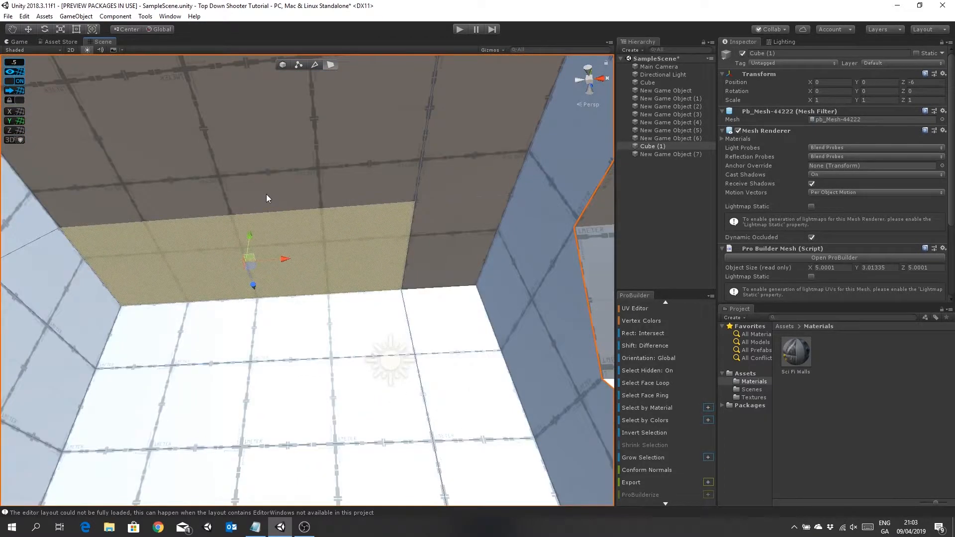
left_click(444, 156)
left_click(443, 153)
left_click(292, 226)
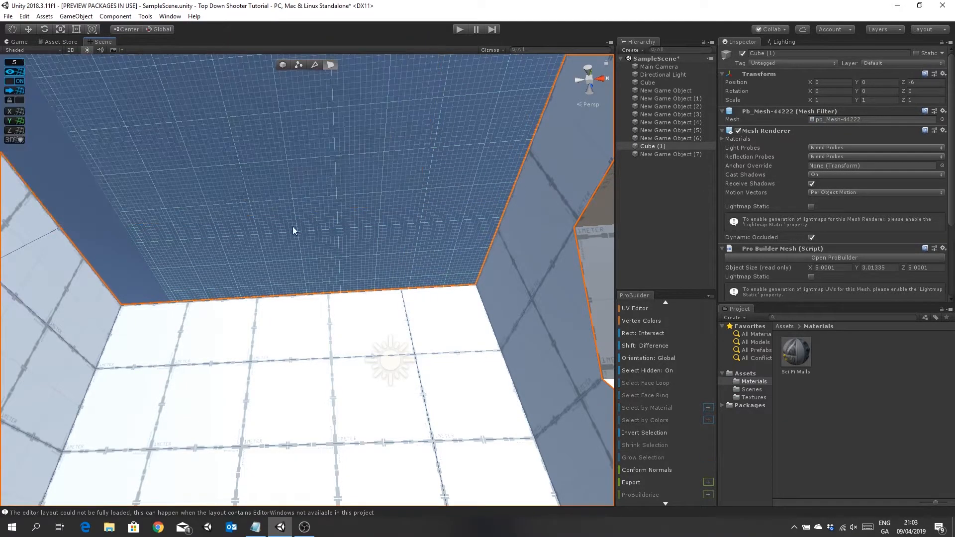
- Delete the two remaining ceiling faces at the front of Cube (1), including the small corner one
scroll(289, 229, "down", 4)
scroll(276, 183, "up", 4)
right_click_drag(276, 184, 320, 303)
left_click(91, 156)
key("BackSpace")
scroll(321, 304, "down", 5)
middle_click_drag(326, 308, 381, 339)
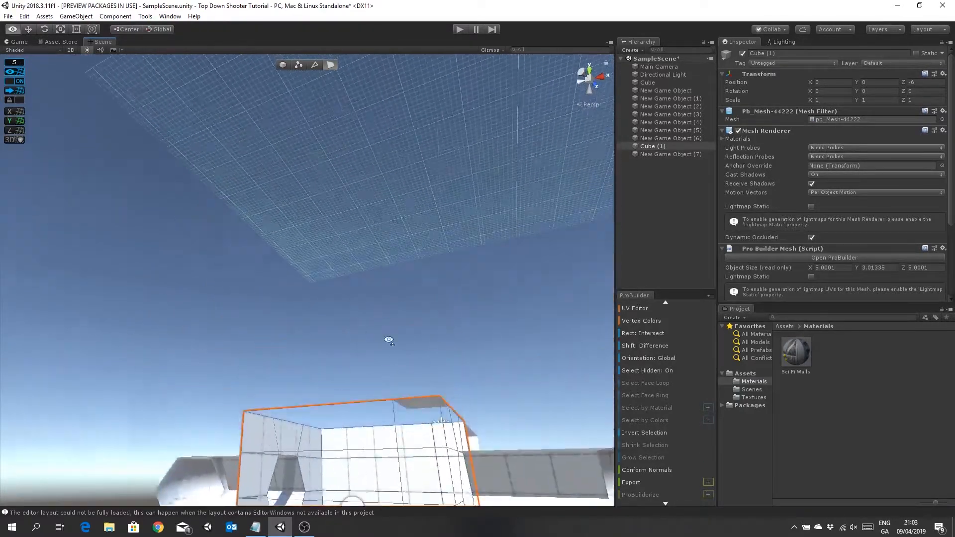
right_click_drag(381, 334, 395, 398)
right_click_drag(326, 325, 390, 303)
middle_click_drag(390, 302, 405, 314)
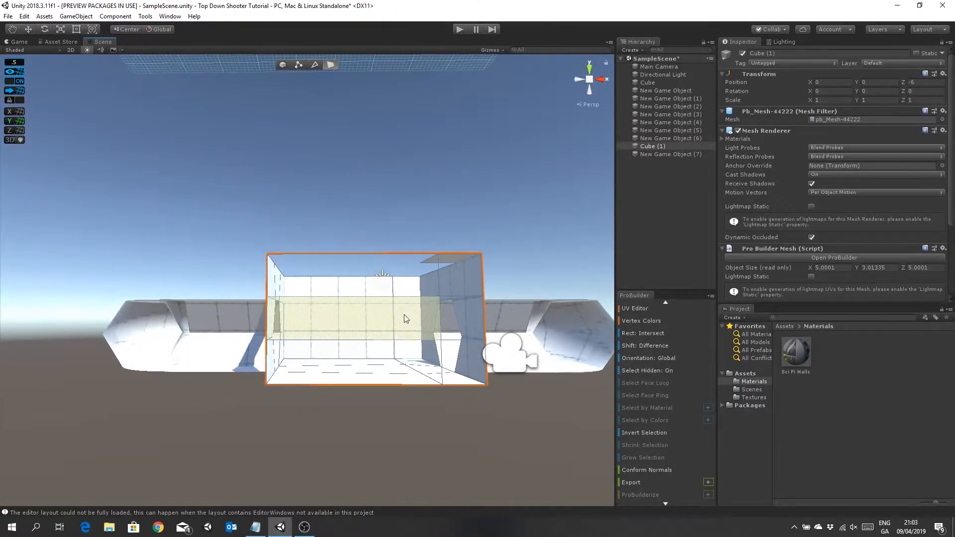
scroll(404, 315, "up", 5)
right_click_drag(436, 346, 533, 163)
left_click(532, 163)
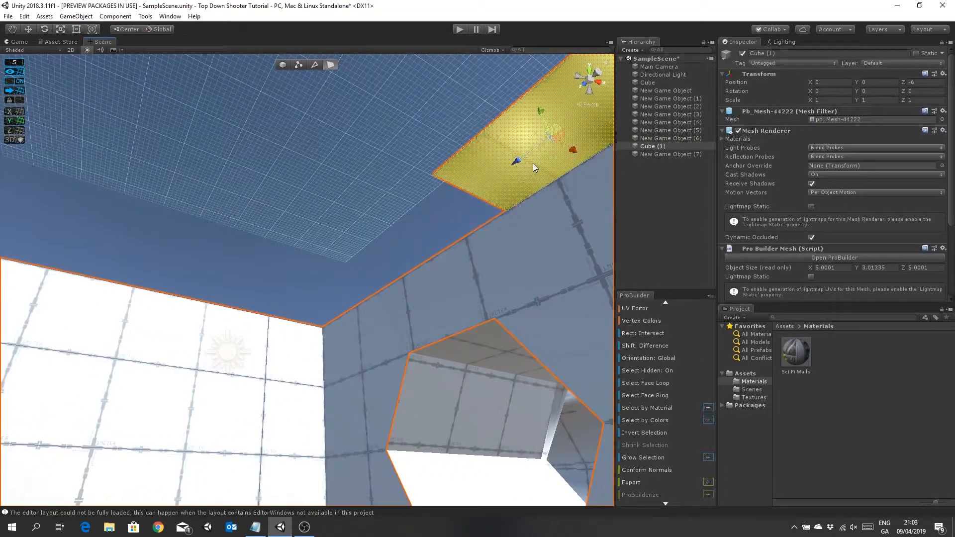
key("BackSpace")
- Select all six floor faces of the Cube (1) room together
right_click_drag(265, 354, 270, 368)
scroll(270, 368, "down", 5)
middle_click_drag(313, 285, 309, 309)
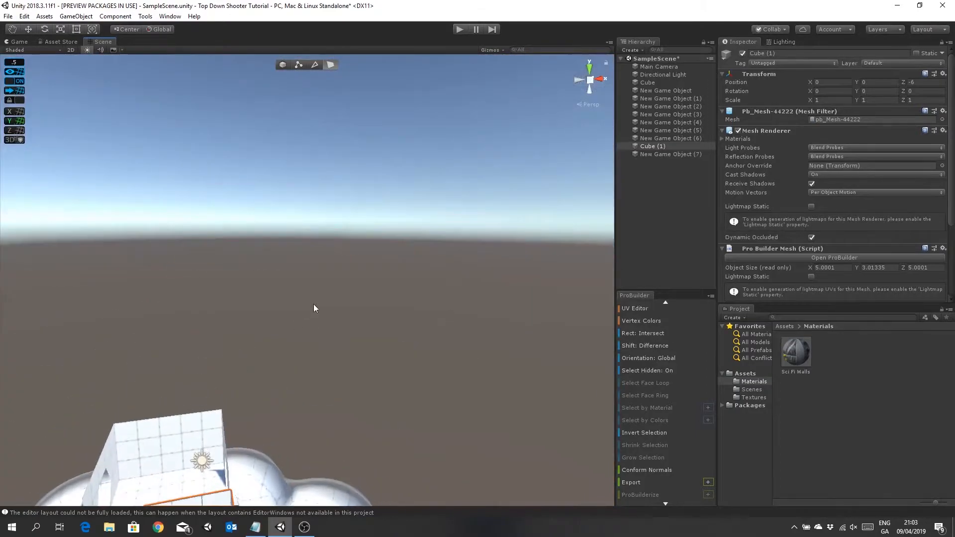
right_click_drag(309, 314, 290, 329)
middle_click_drag(290, 329, 324, 343)
scroll(292, 327, "up", 2)
scroll(298, 333, "up", 4)
scroll(325, 342, "up", 5)
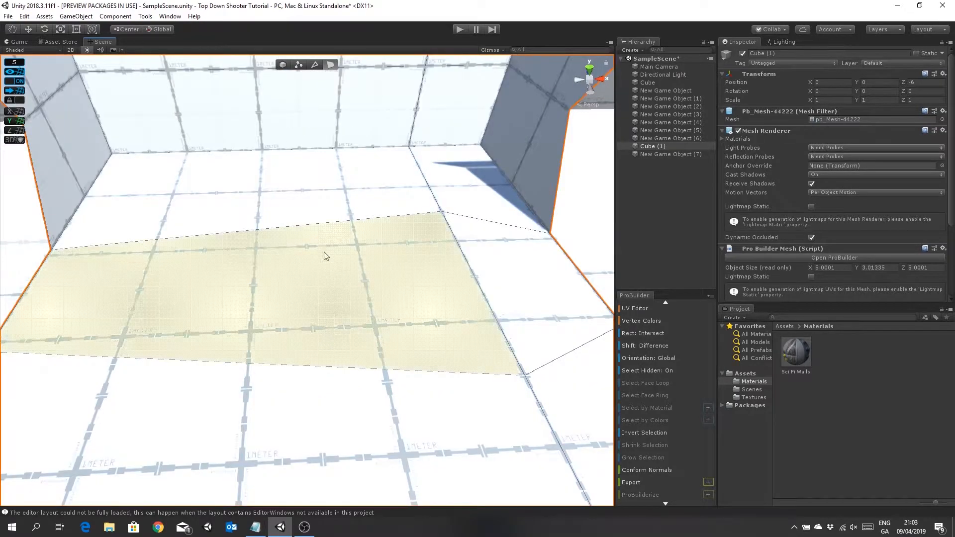
left_click(313, 208)
left_click(446, 192)
left_click(374, 195)
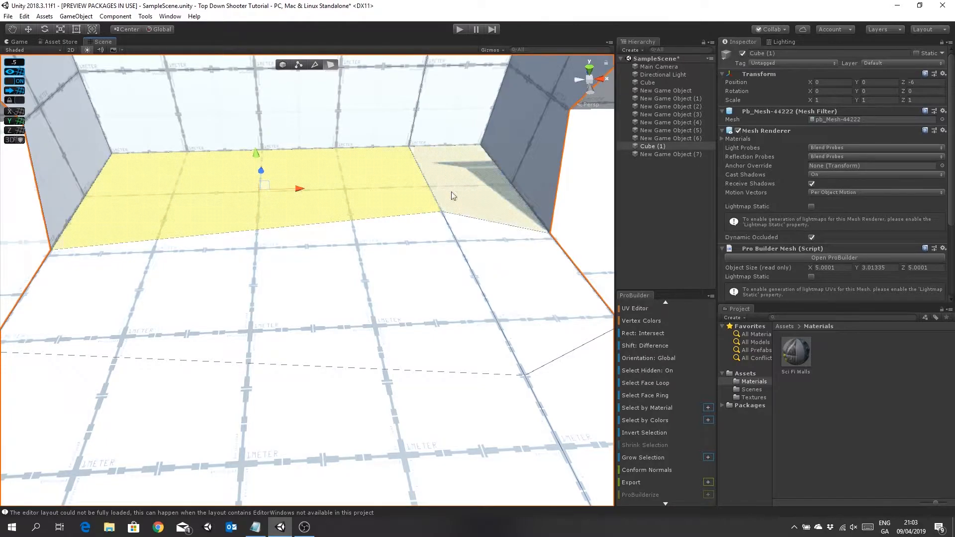
left_click(500, 267, "shift")
left_click(437, 320, "shift")
left_click(441, 411, "shift")
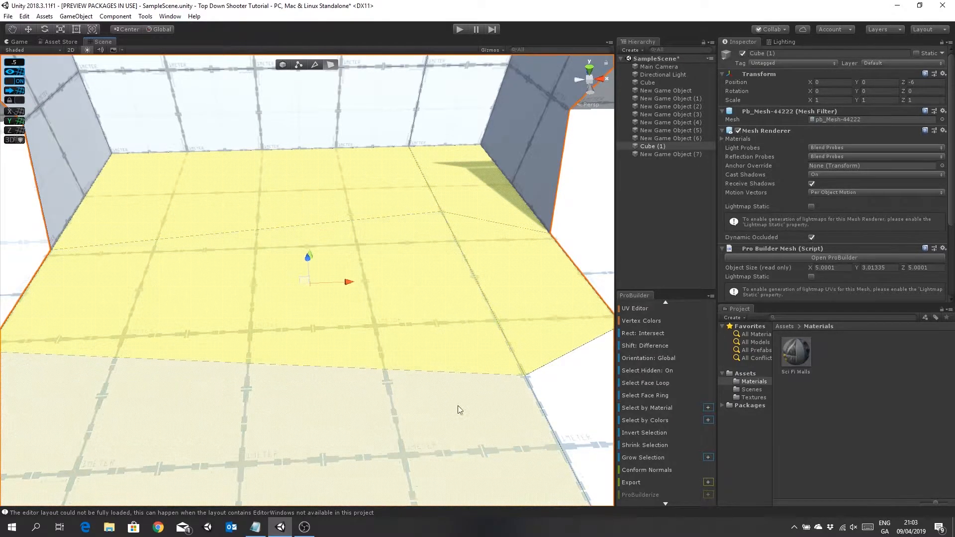
left_click(543, 395, "shift")
scroll(469, 384, "down", 10)
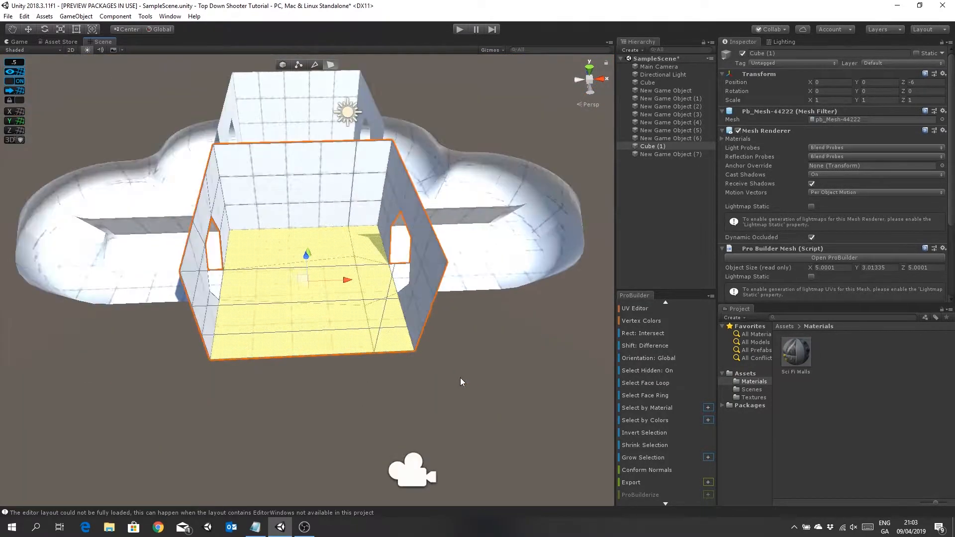
- Add Sci Fi Walls to the second slot of ProBuilder's material palette and apply it to the selected floor faces
scroll(636, 338, "up", 3)
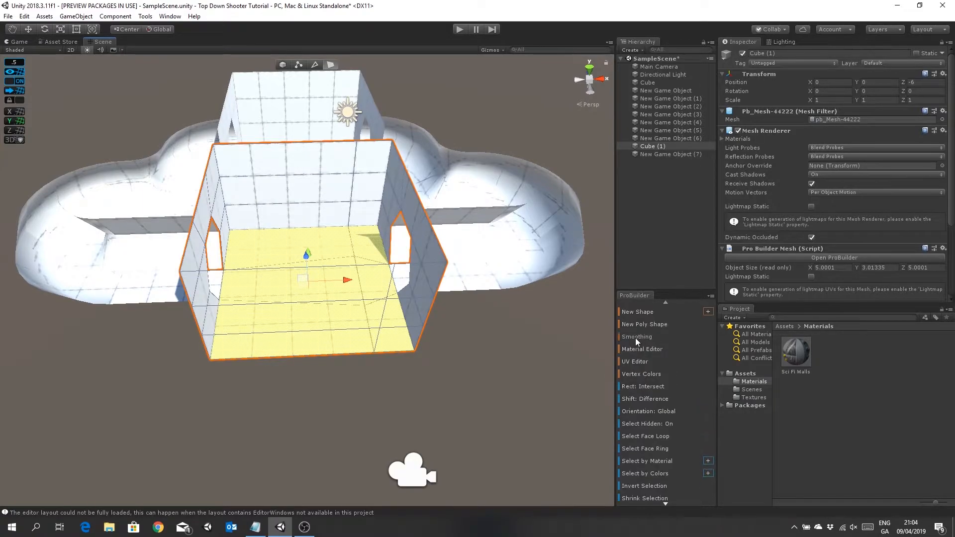
left_click(652, 348)
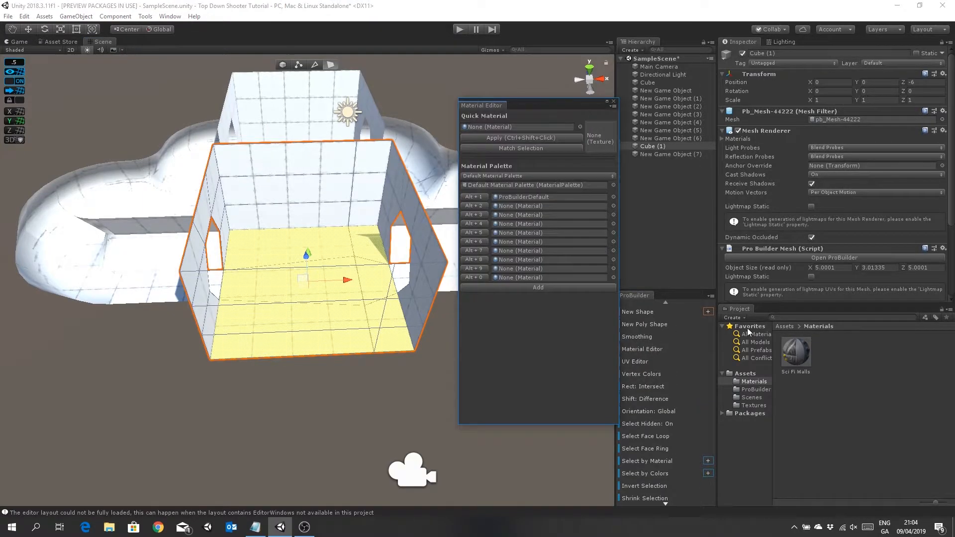
left_click_drag(794, 356, 512, 208)
left_click(476, 206)
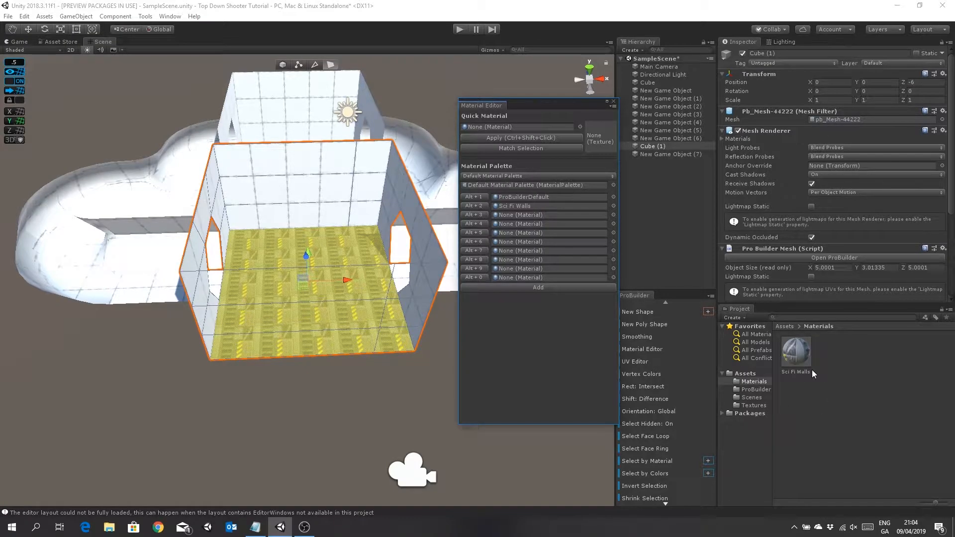
- Show the Metalic Walls Trim Sheet texture in Explorer, open it in Photos to examine its panel layout, and return to Unity
left_click(757, 405)
left_click(798, 349)
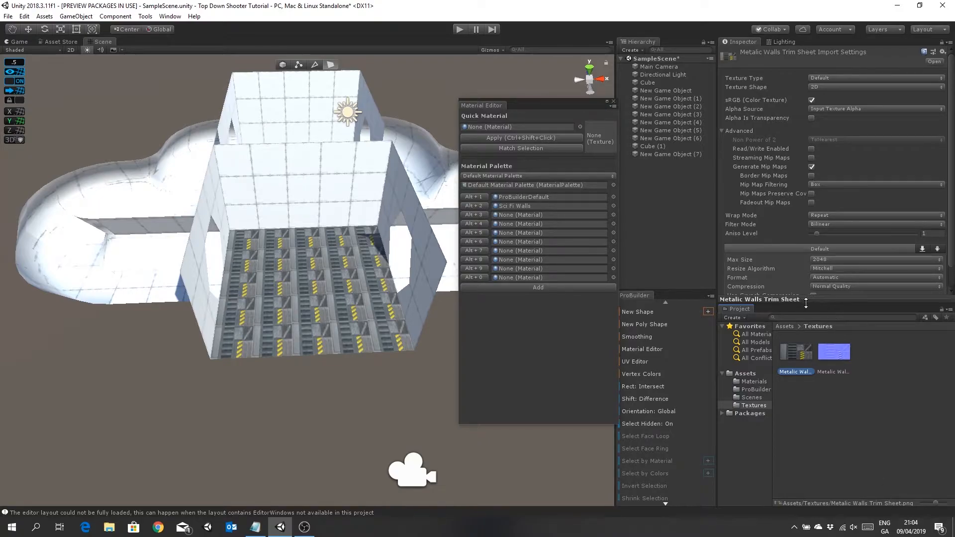
right_click(802, 354)
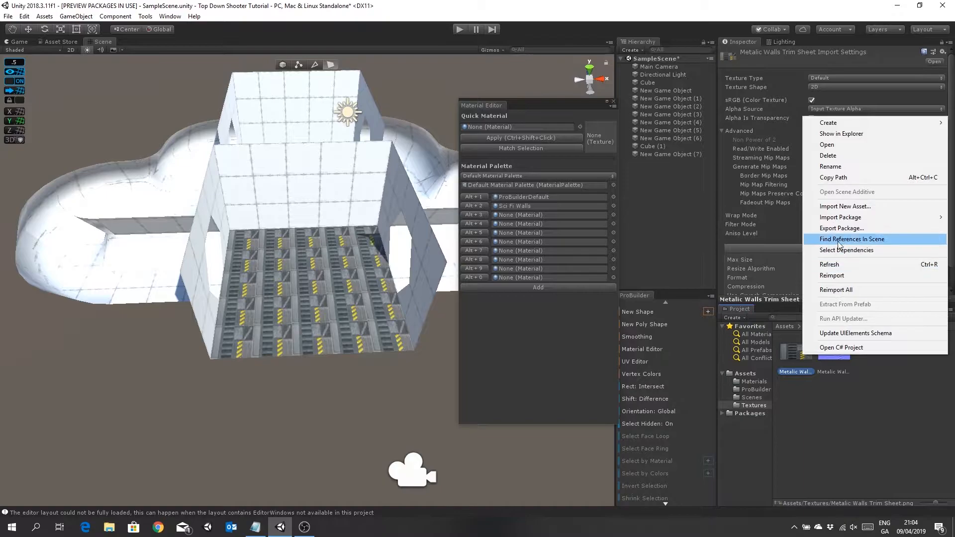
left_click(837, 135)
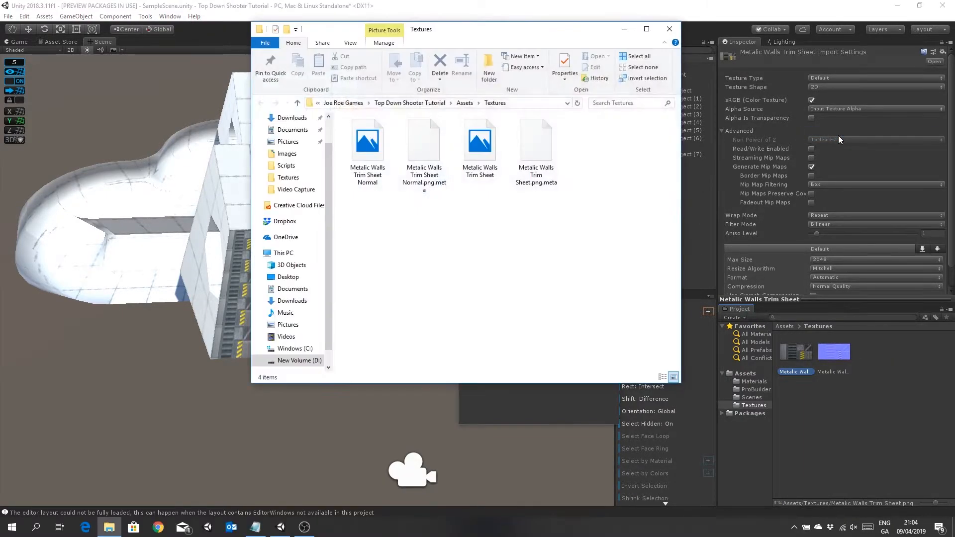
left_click(492, 153)
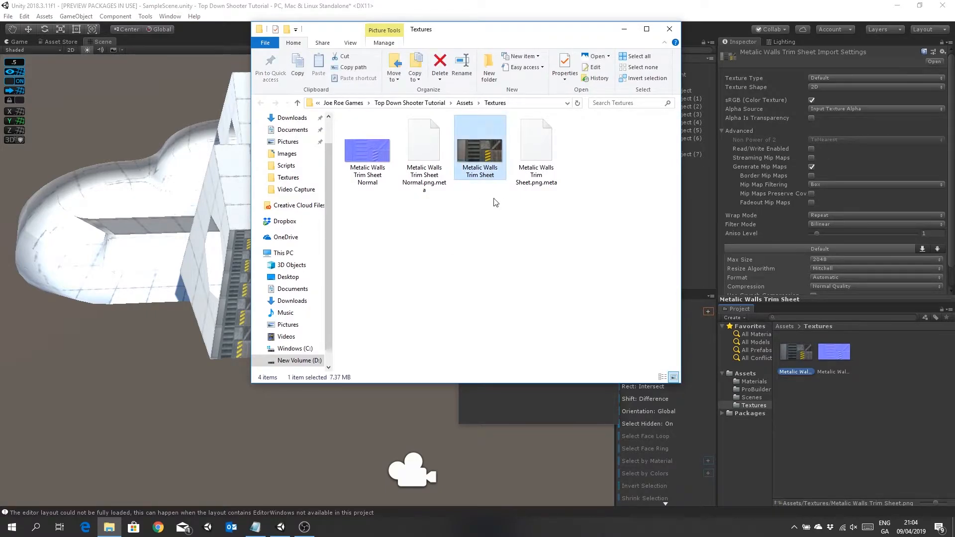
double_click(487, 154)
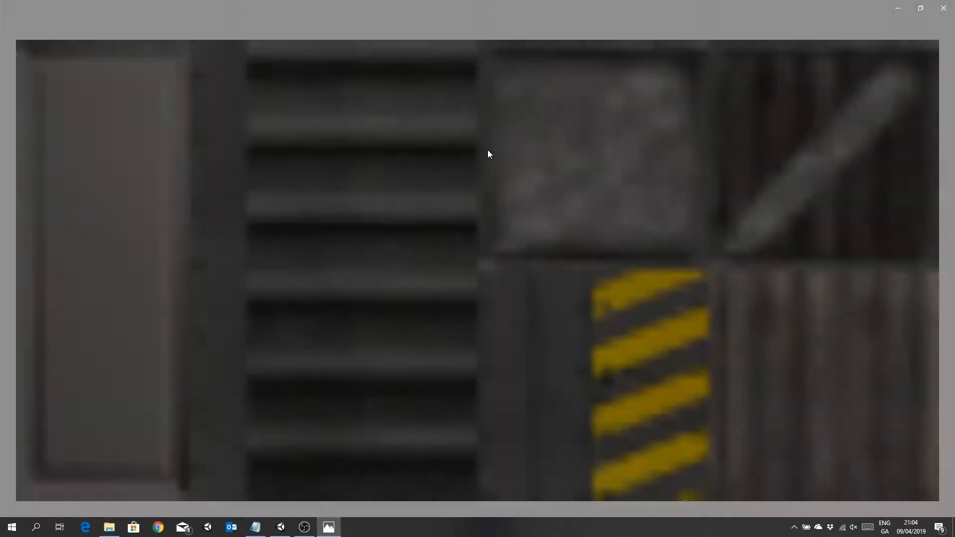
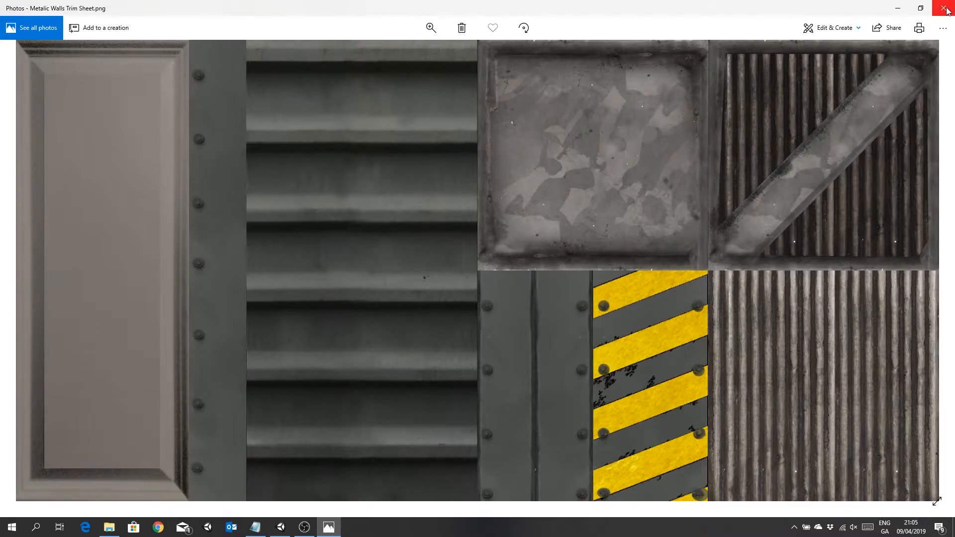
left_click(901, 11)
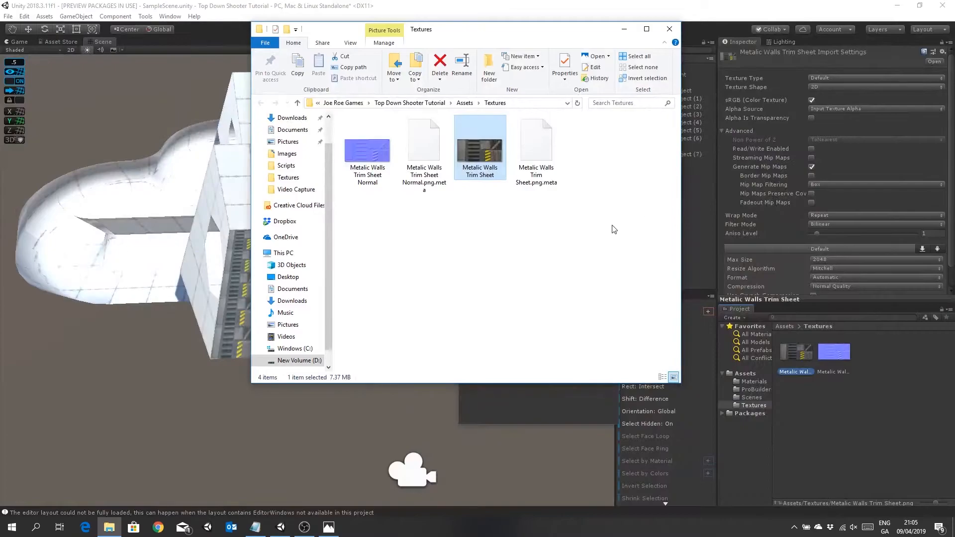
left_click(626, 33)
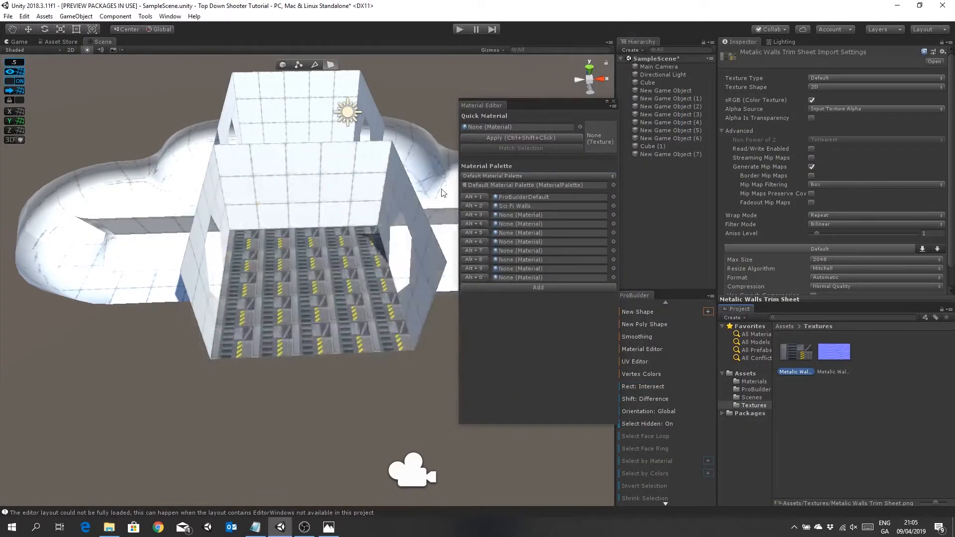
- Examine how the trim-sheet pattern repeats across the floor of the Cube (1) room, both close up and from farther away
right_click_drag(372, 170, 372, 219)
middle_click_drag(373, 218, 372, 231)
right_click_drag(372, 231, 341, 249)
scroll(341, 249, "up", 8)
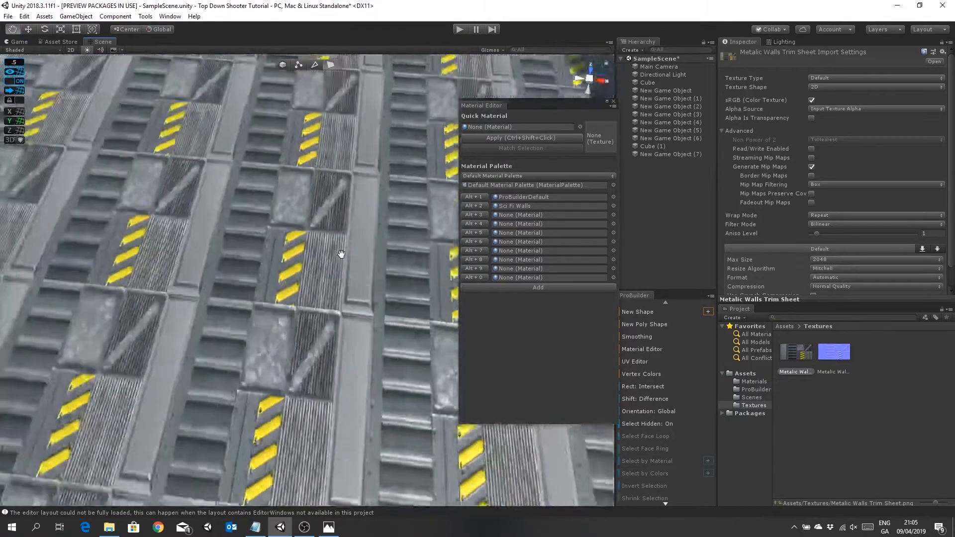
scroll(343, 254, "down", 10)
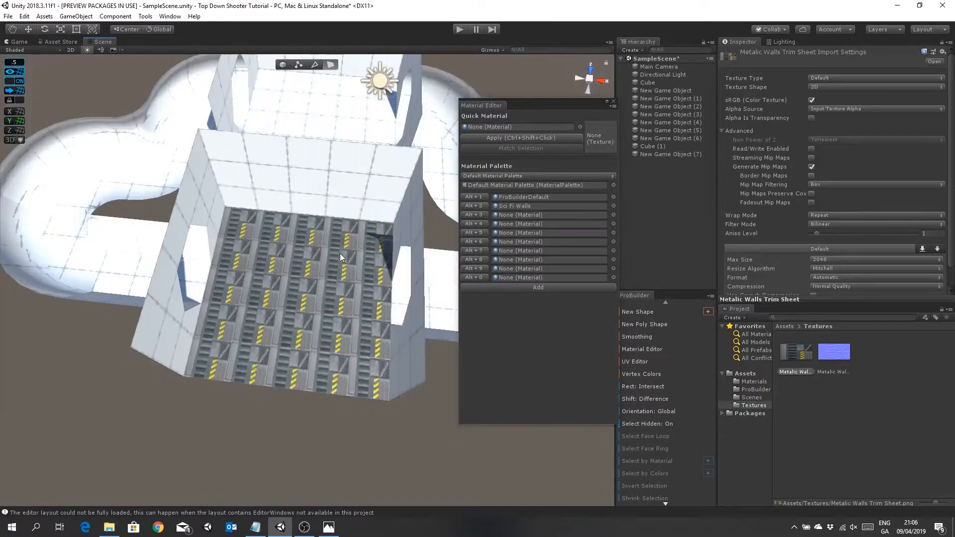
right_click_drag(339, 253, 361, 255)
scroll(292, 255, "up", 5)
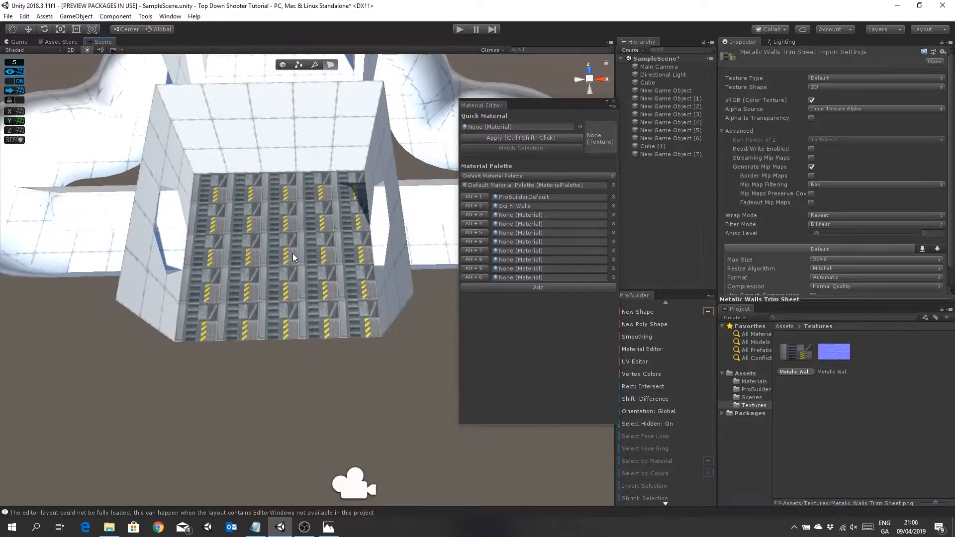
right_click_drag(315, 228, 309, 220)
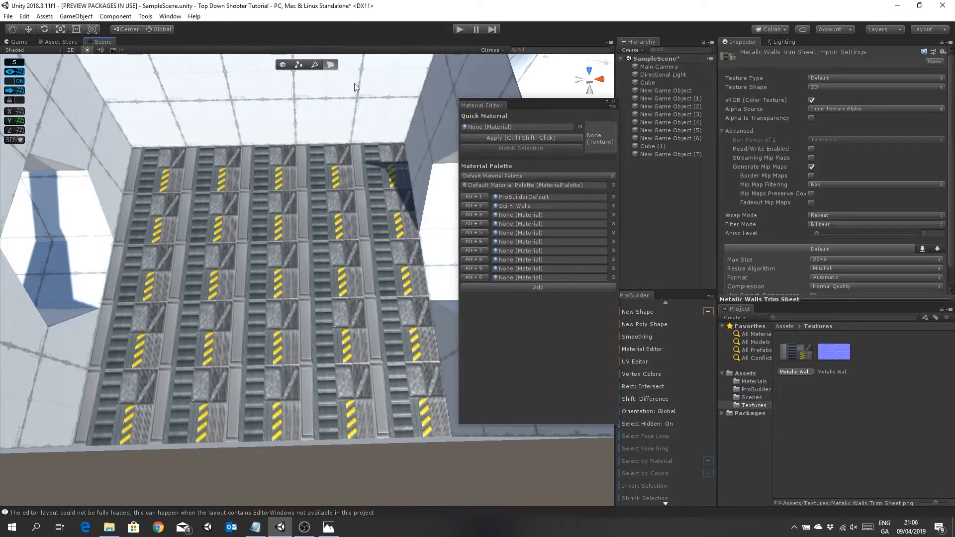
scroll(329, 223, "up", 5)
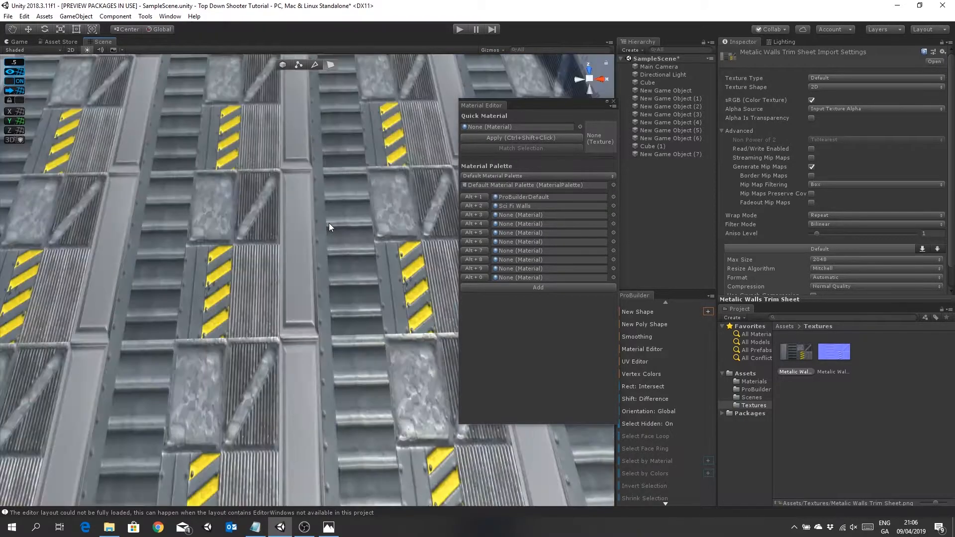
- Select the floor faces of the Cube (1) room and open their UVs in the UV Editor
left_click(329, 222)
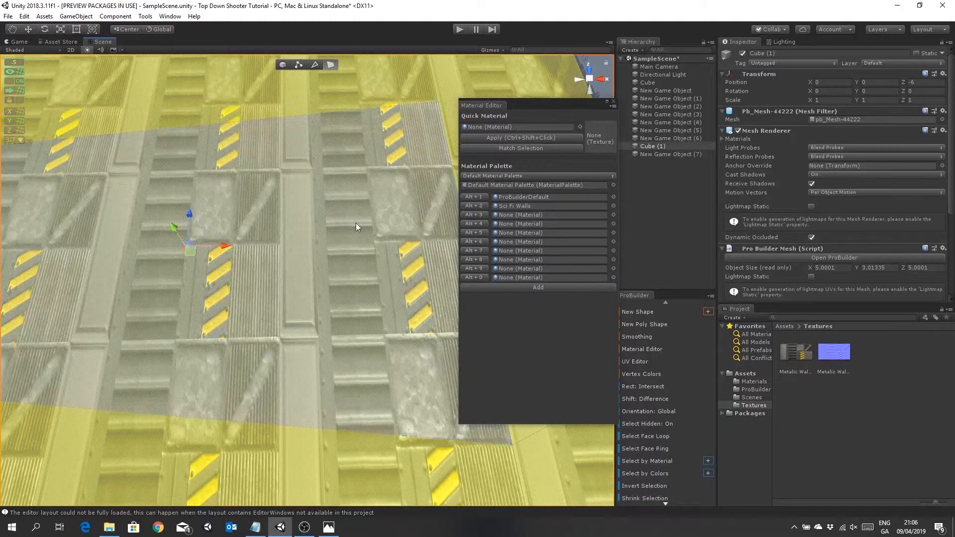
scroll(202, 217, "down", 10)
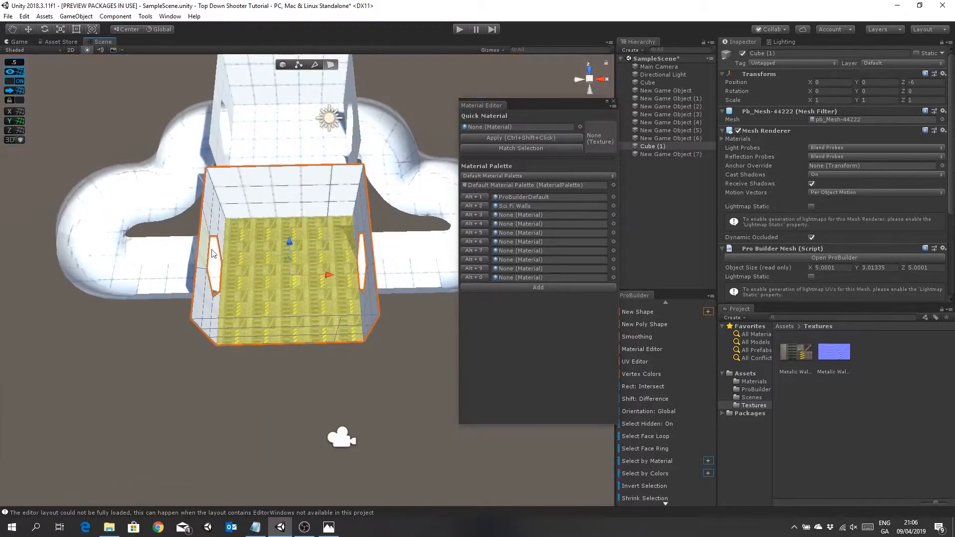
left_click_drag(407, 342, 331, 452, "alt")
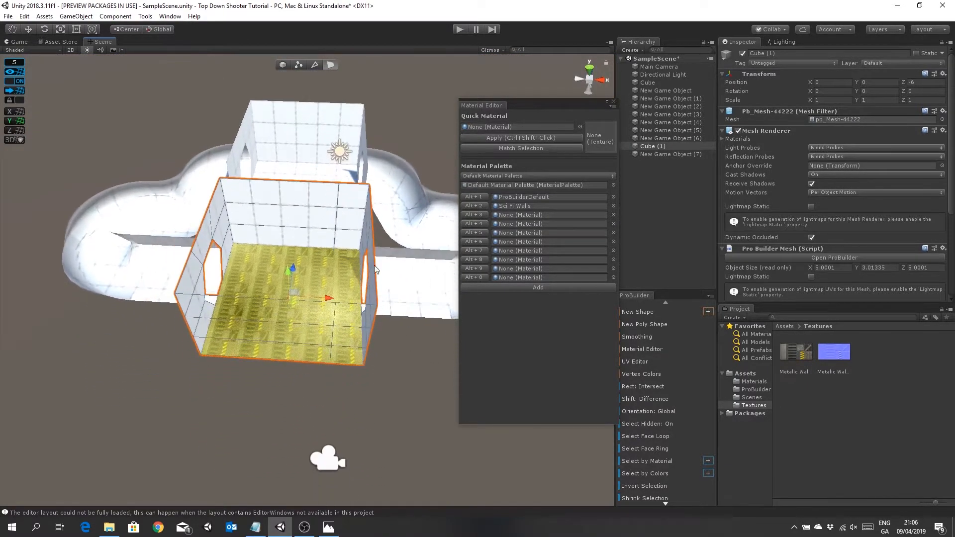
scroll(371, 265, "up", 5)
left_click_drag(553, 109, 538, 90)
left_click(636, 362)
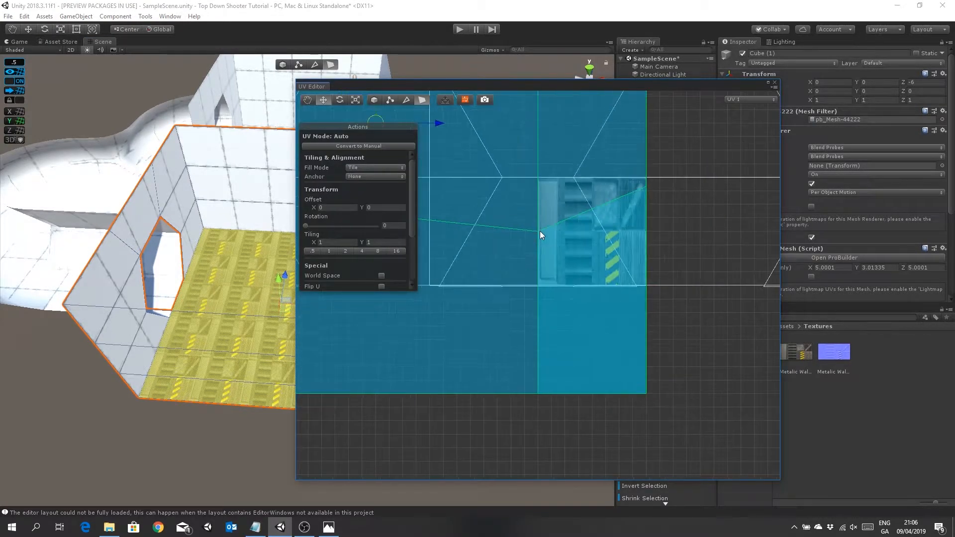
- Move the floor UVs so they are centred over the texture tile, at an offset of about X -2.01, Y 1.00
scroll(539, 231, "down", 4)
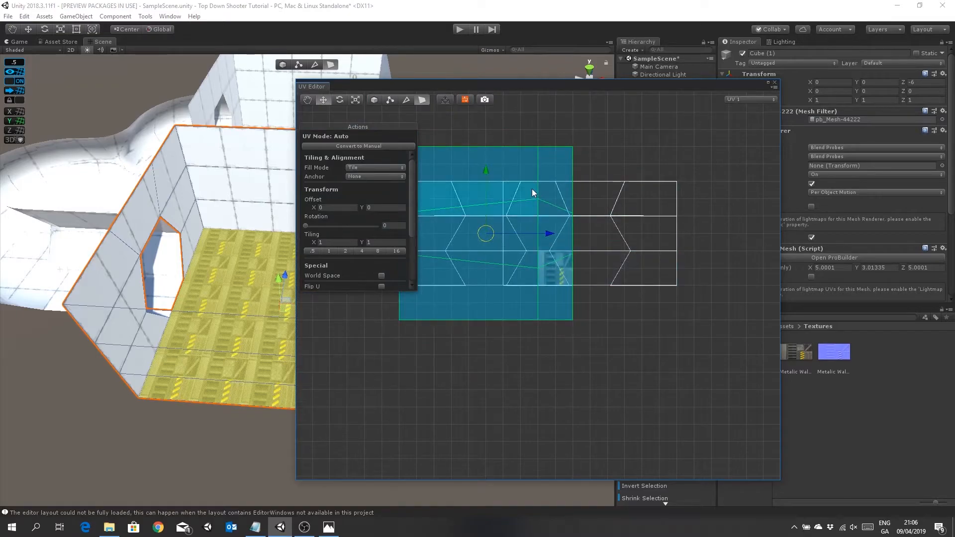
middle_click_drag(532, 193, 587, 223)
scroll(614, 255, "up", 1)
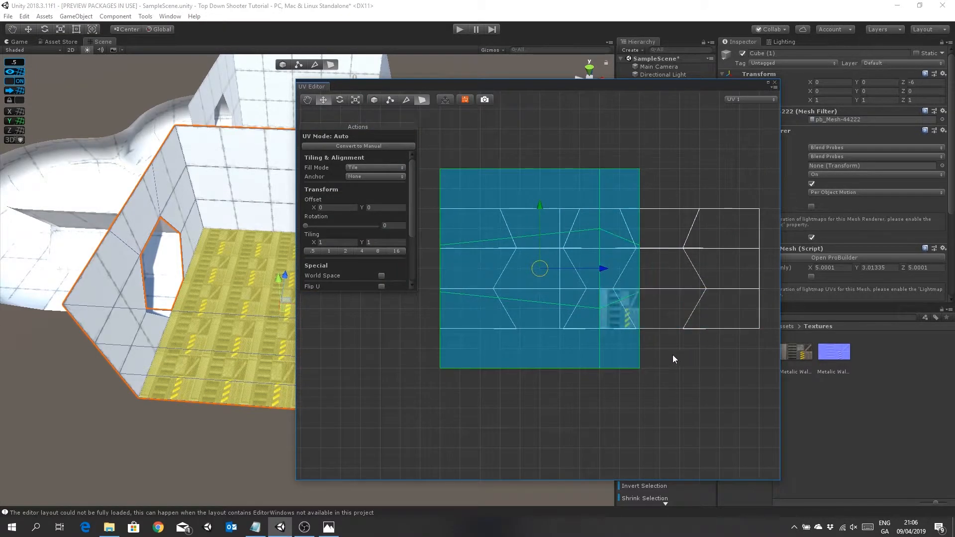
middle_click_drag(673, 354, 669, 303)
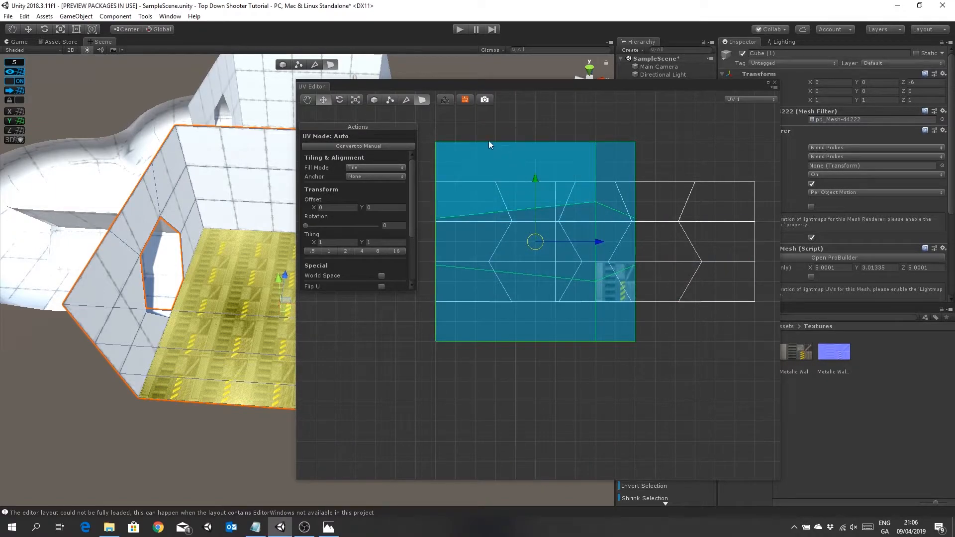
scroll(670, 328, "down", 3)
scroll(669, 328, "up", 2)
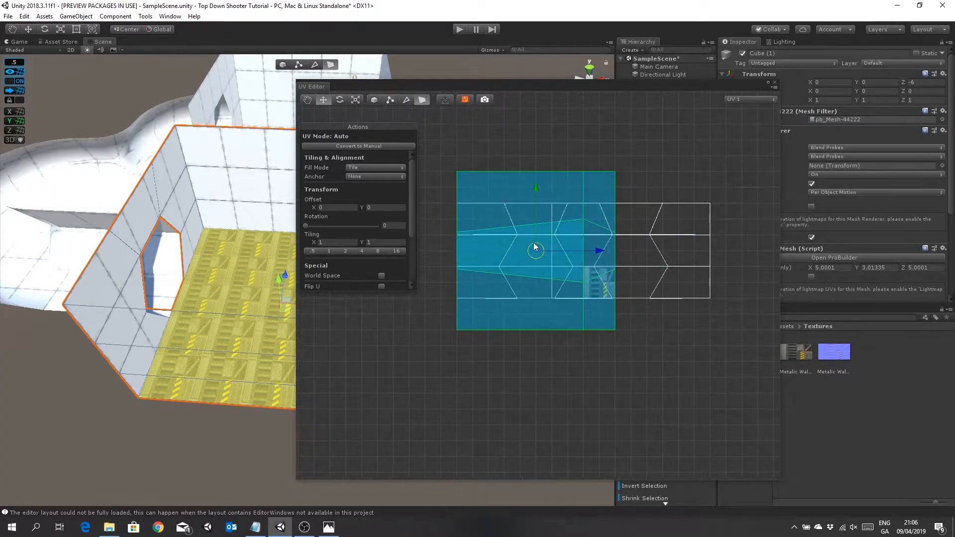
left_click_drag(536, 189, 584, 195)
left_click_drag(585, 202, 623, 211)
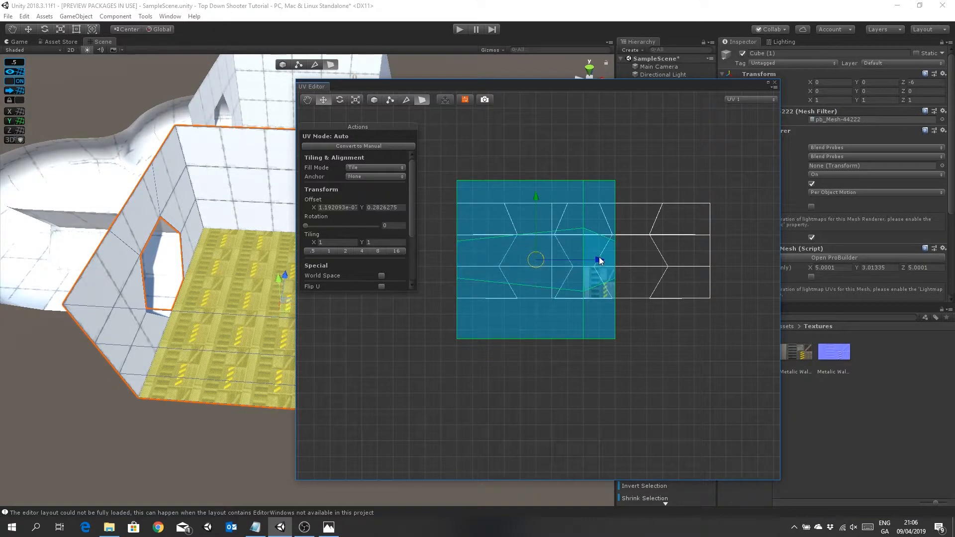
left_click_drag(599, 262, 666, 266)
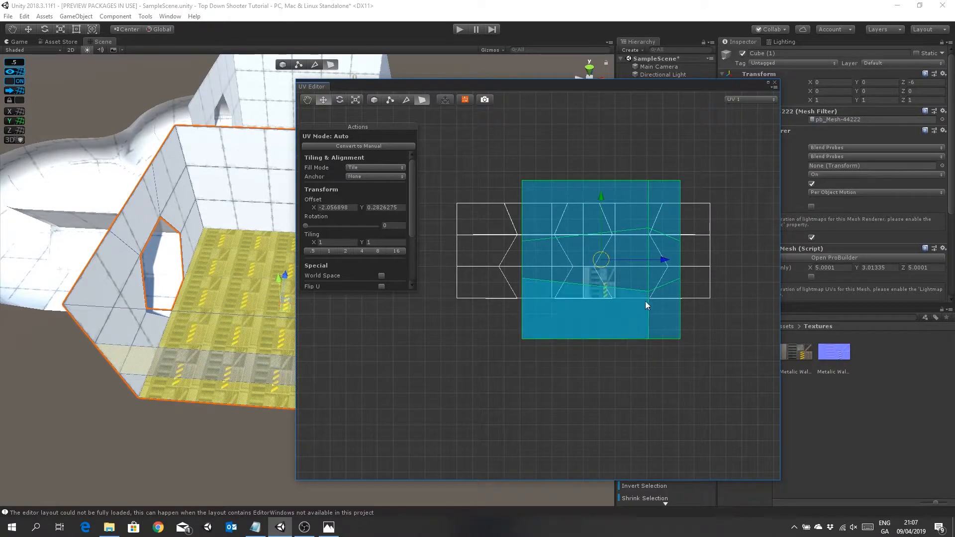
left_click_drag(601, 195, 617, 312)
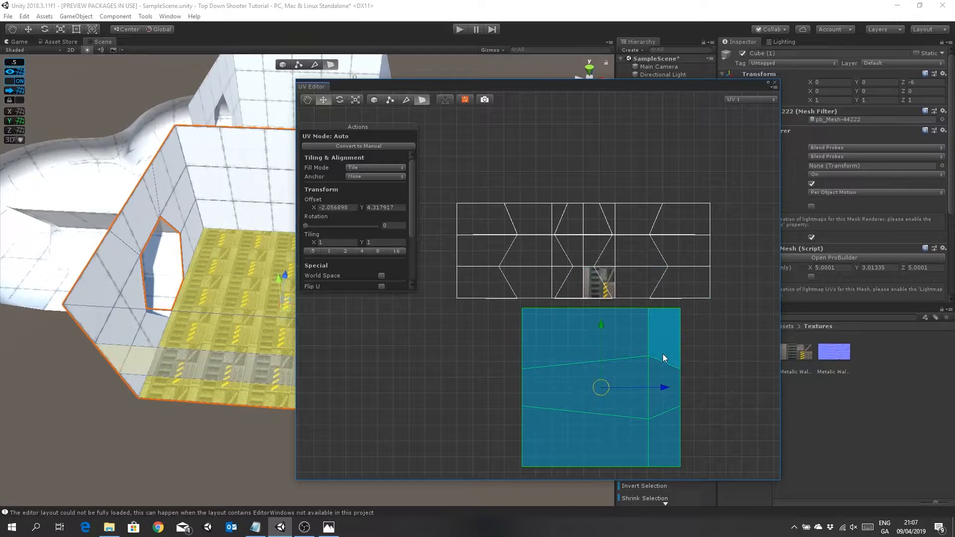
left_click_drag(602, 390, 600, 283)
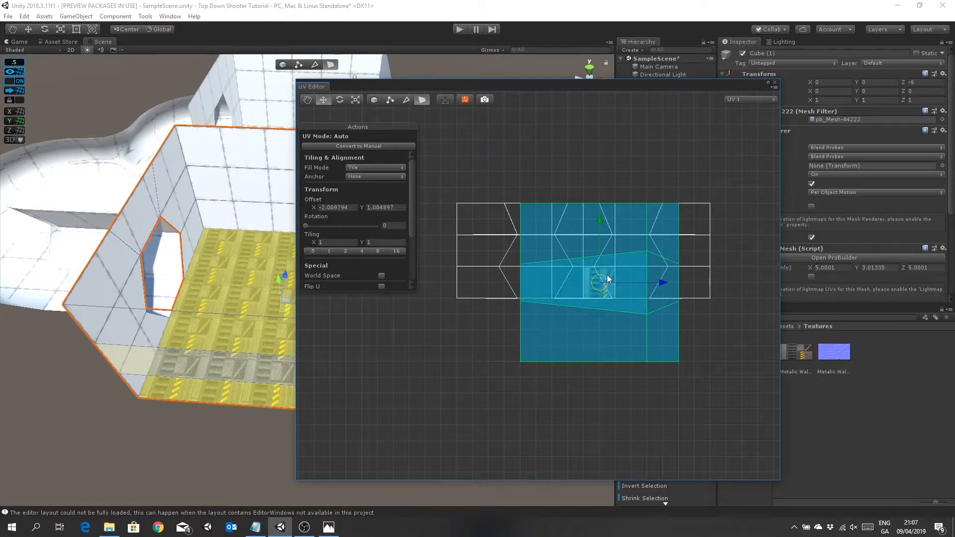
- Try to scale the ungrouped floor UVs uniformly, and undo the scaling
left_click(355, 99)
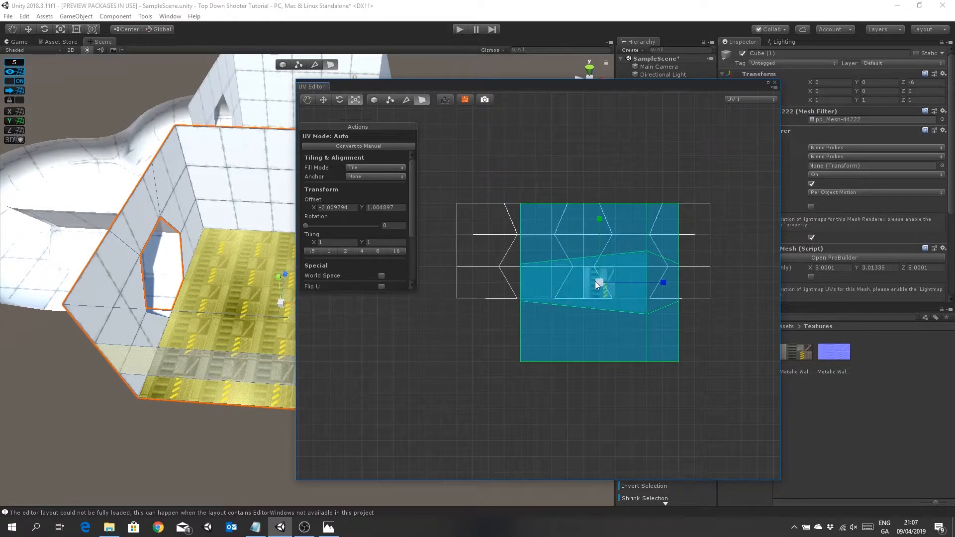
left_click_drag(599, 284, 610, 301)
key("ctrl+z")
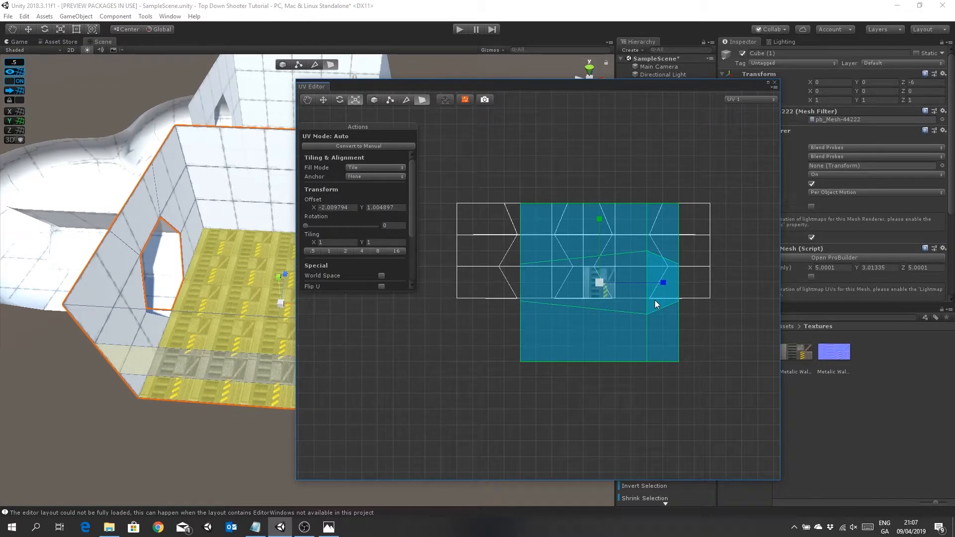
- Move the floor UVs below the wall UVs to a Y offset of about 4.21 and reselect all six floor faces
left_click(324, 100)
left_click_drag(600, 225, 607, 321)
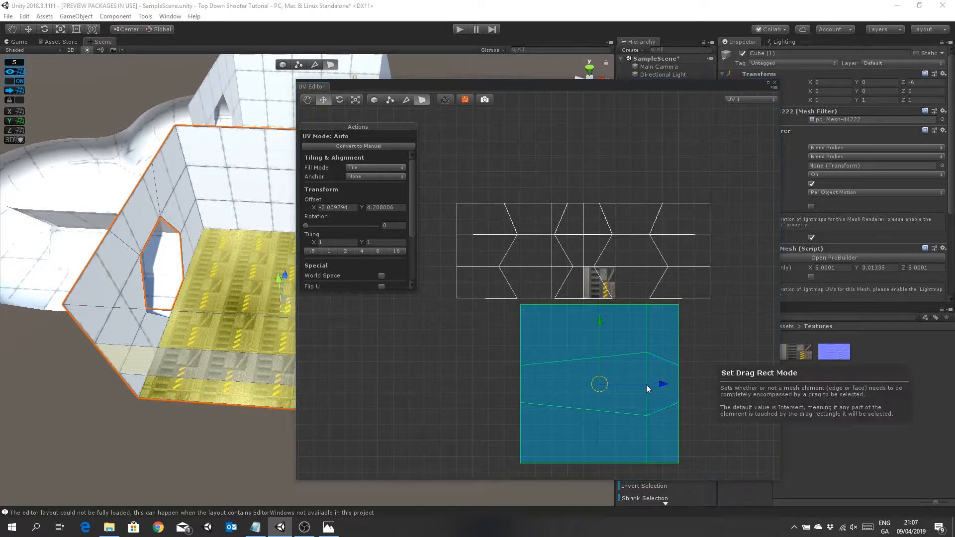
left_click(642, 385)
left_click(658, 338)
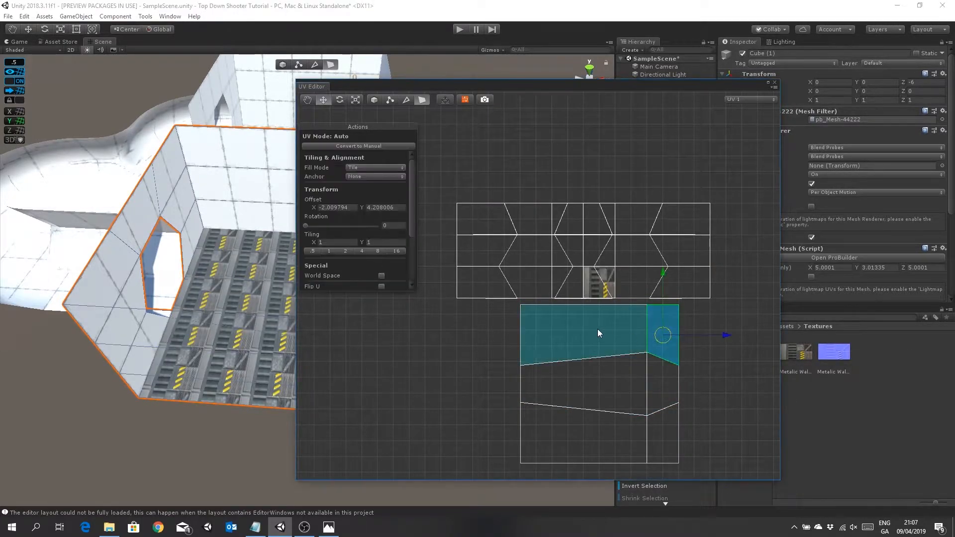
left_click(598, 329, "shift")
left_click(629, 379, "shift")
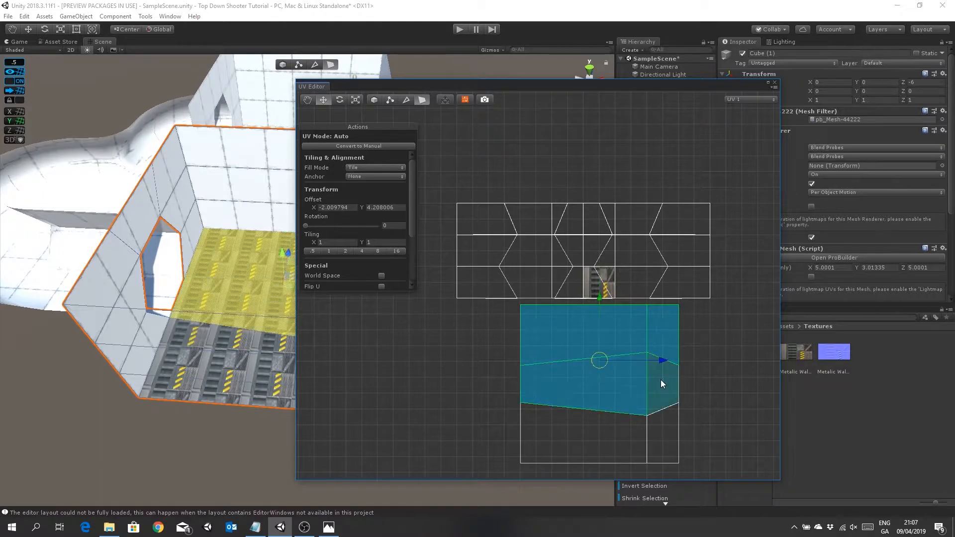
left_click(670, 441, "shift")
left_click(630, 437, "shift")
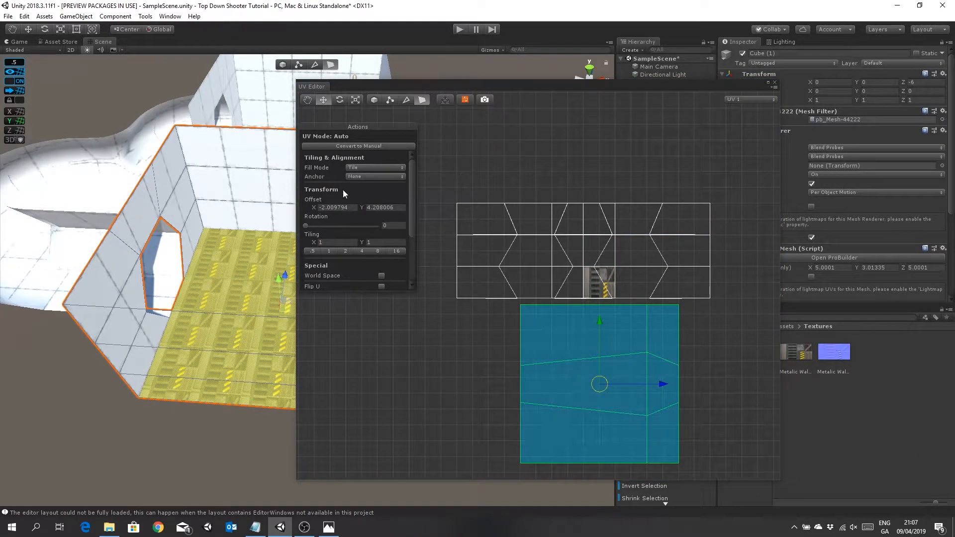
- Group the selected floor faces into one texture group and scale their UVs down uniformly to a tiling of about 0.17
scroll(389, 197, "down", 4)
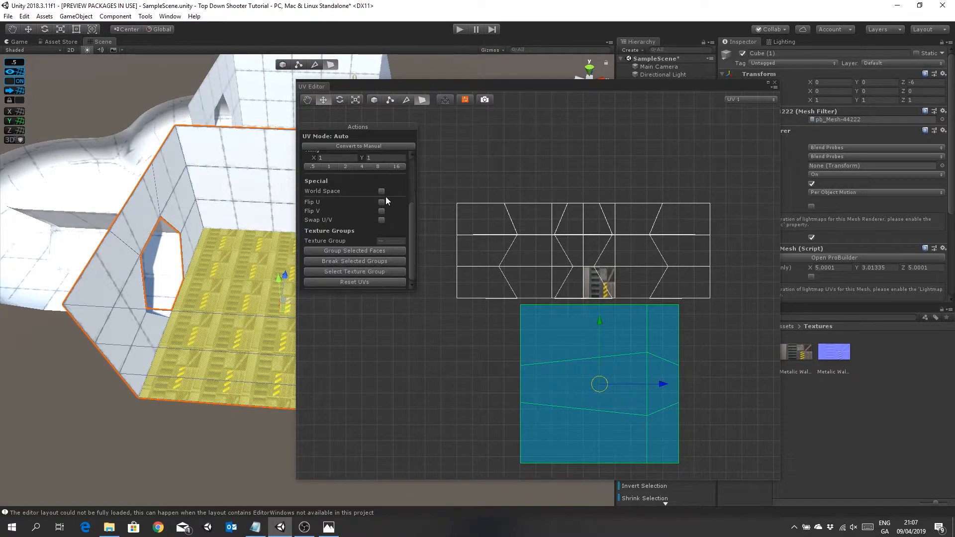
left_click(366, 251)
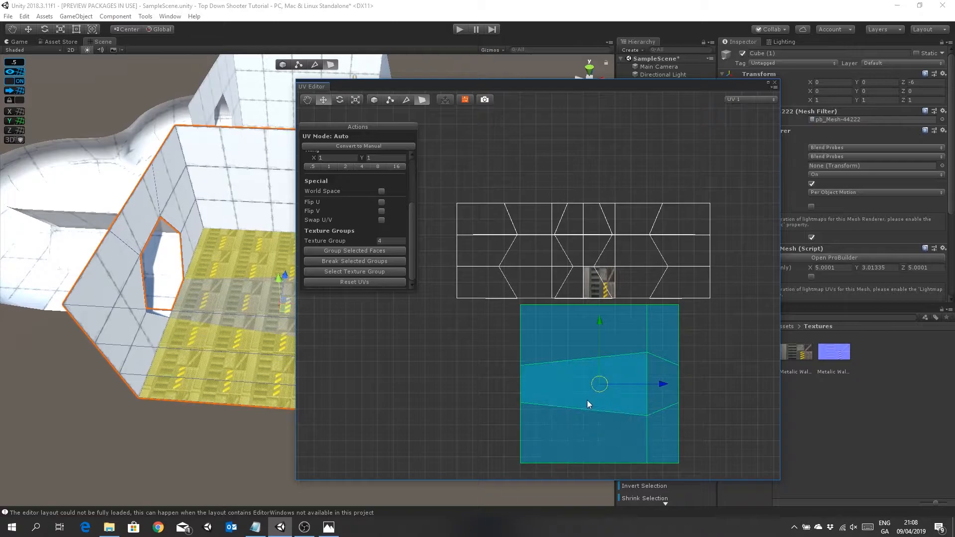
left_click(356, 99)
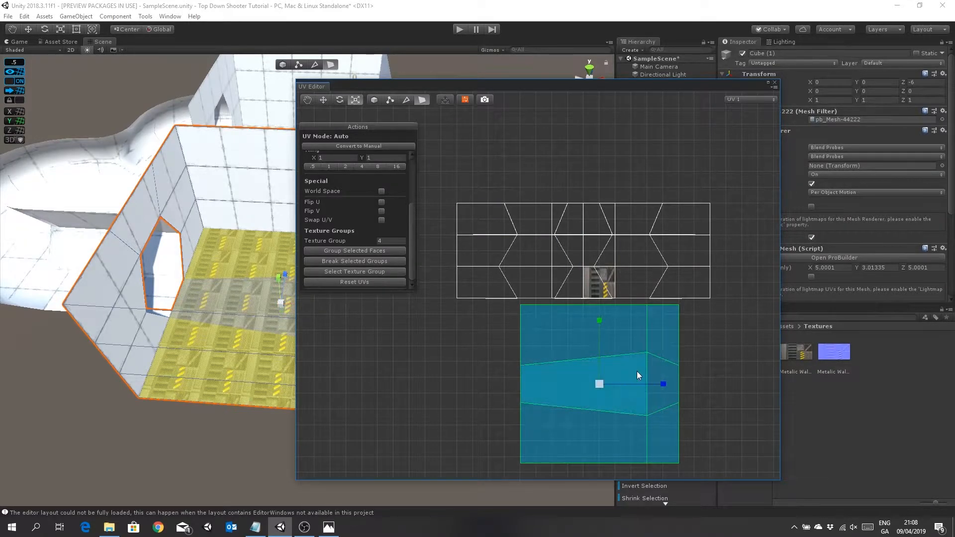
left_click_drag(601, 384, 593, 441)
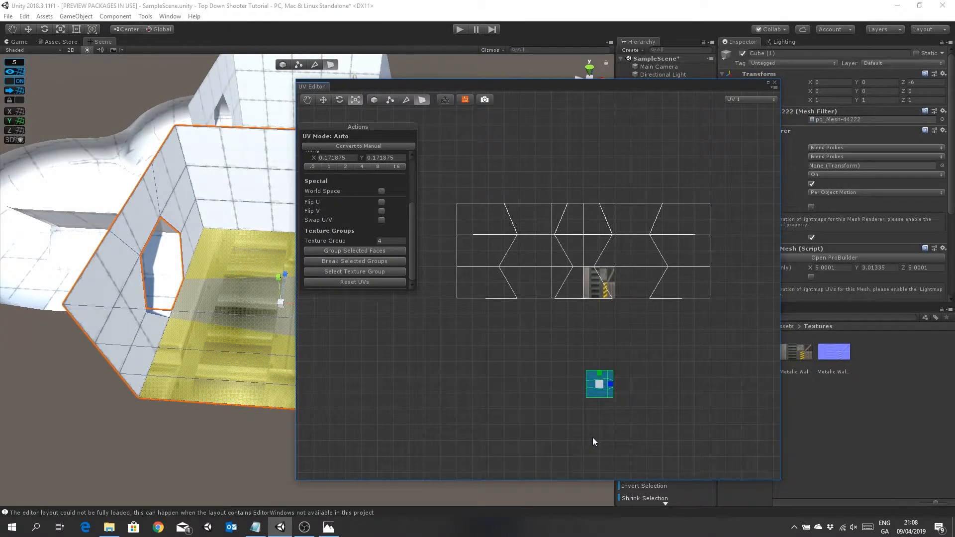
- Select all the wall UVs and move them straight up, clear of the texture tile
left_click_drag(444, 195, 740, 313)
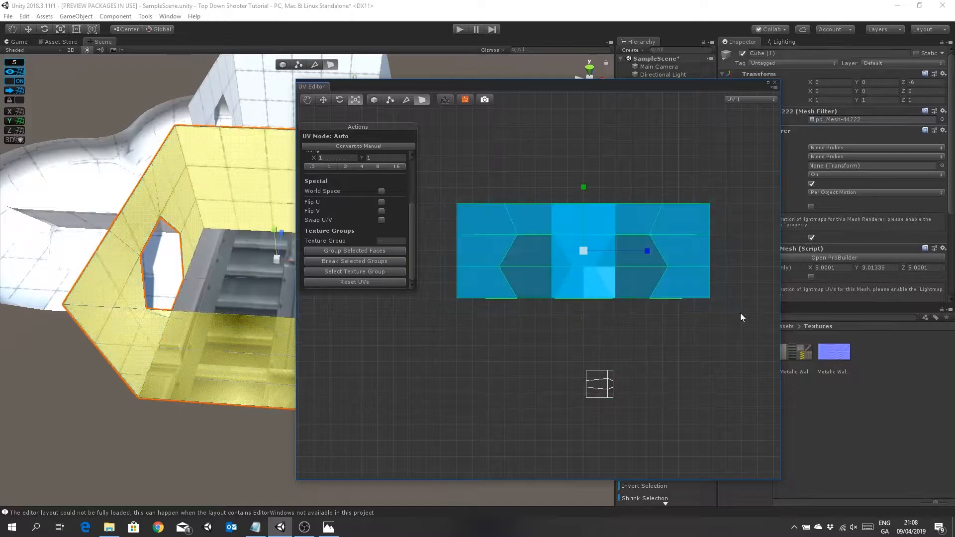
left_click(327, 100)
left_click_drag(587, 194, 585, 156)
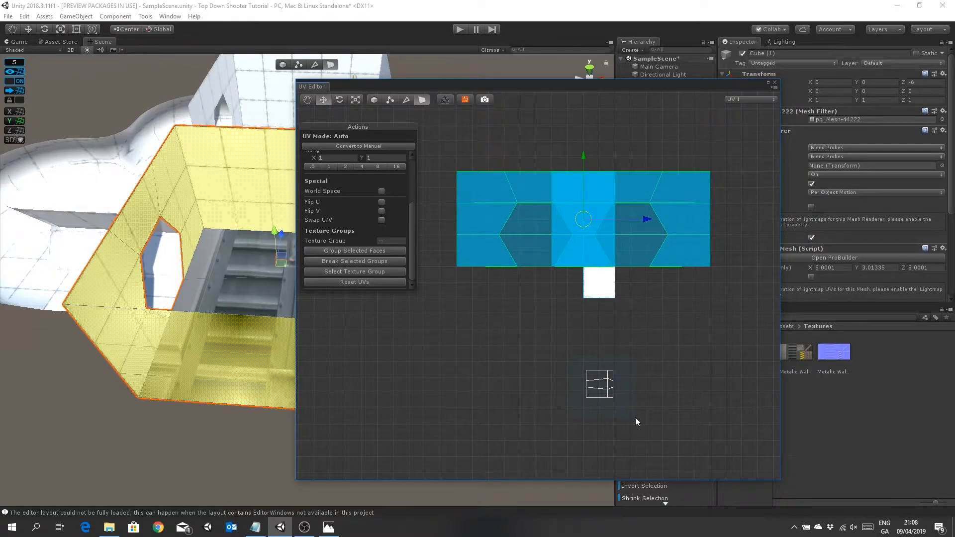
- Select the grouped floor UVs and move them up to just beneath the trim-sheet texture tile
left_click(599, 384)
left_click_drag(597, 330, 619, 291)
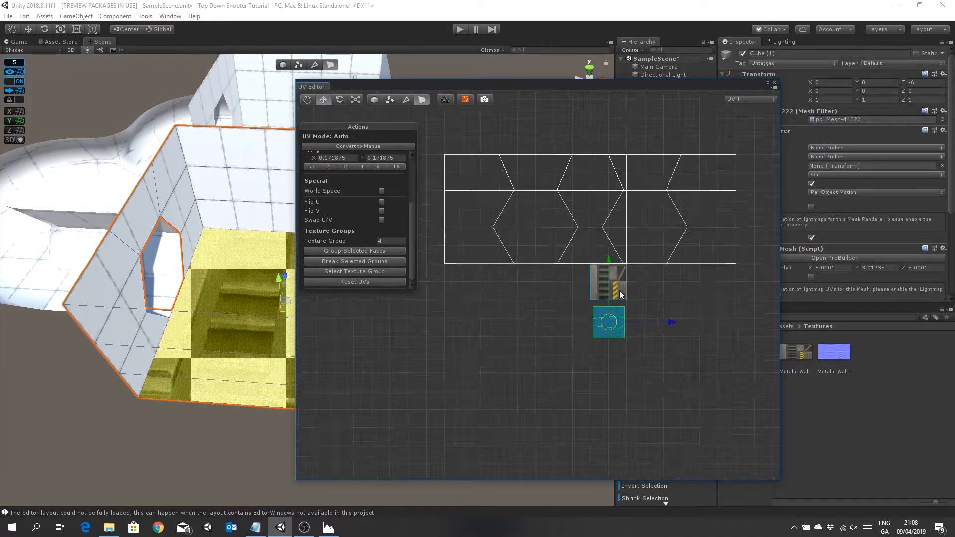
scroll(619, 290, "up", 6)
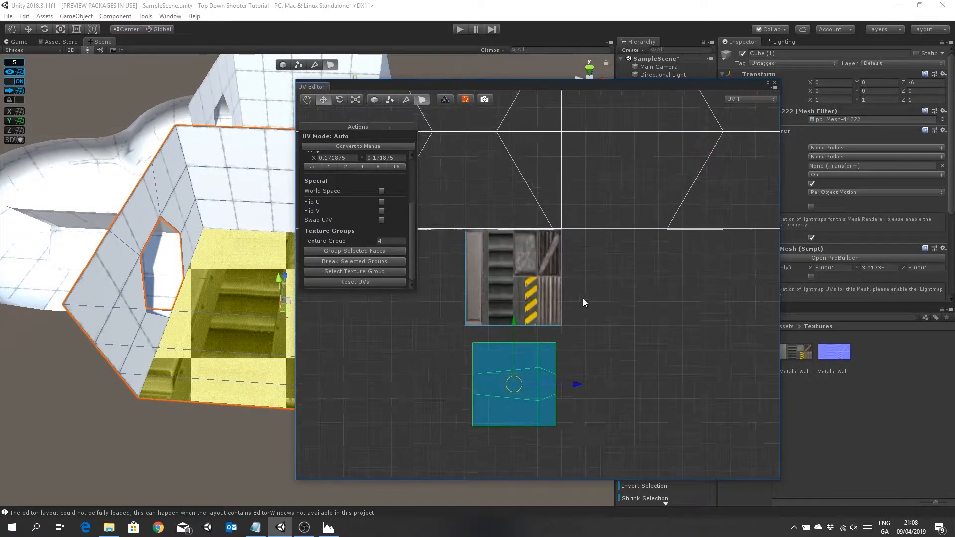
scroll(583, 298, "up", 4)
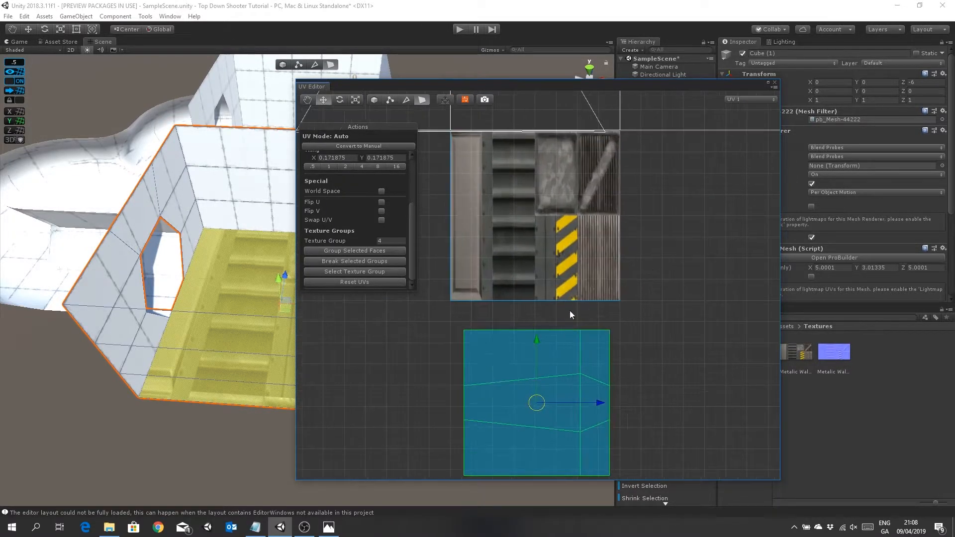
left_click_drag(537, 341, 555, 324)
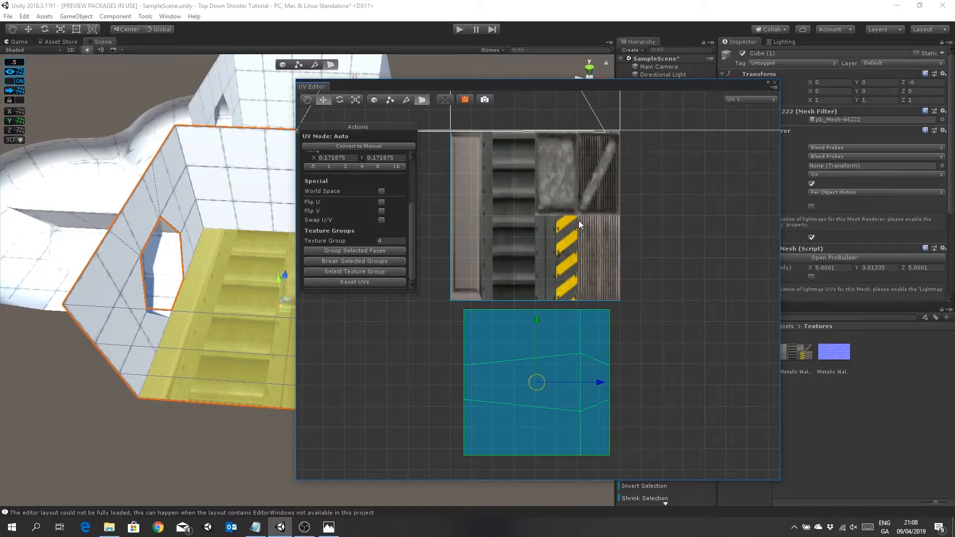
- Shift the floor UVs horizontally beneath the lower corrugated panel of the metal wall texture and narrow them to its width
left_click(595, 217)
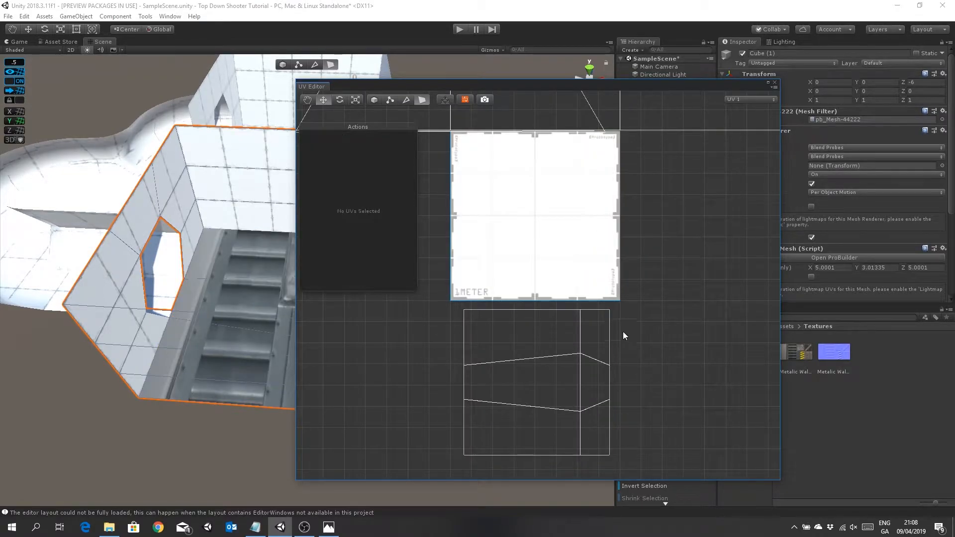
left_click(641, 408)
left_click(559, 326)
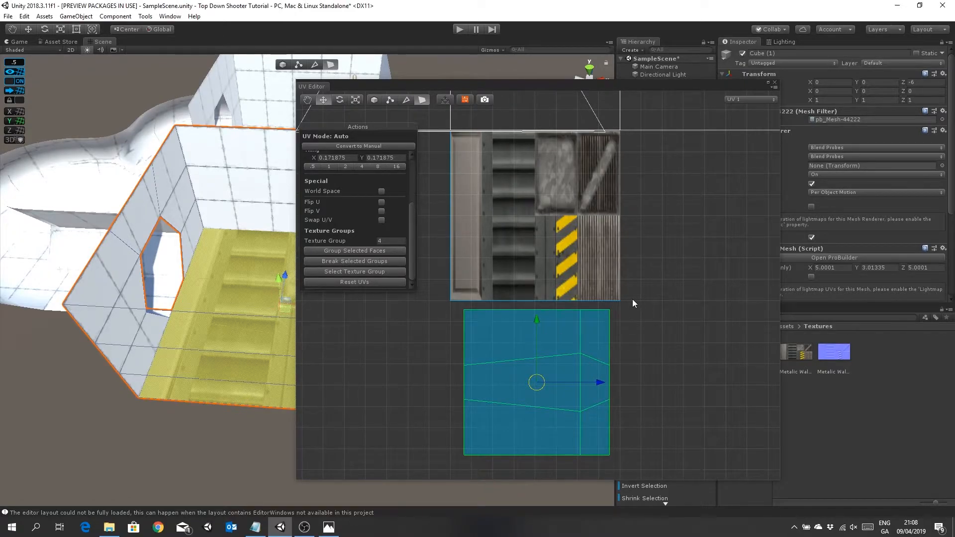
left_click_drag(602, 382, 663, 382)
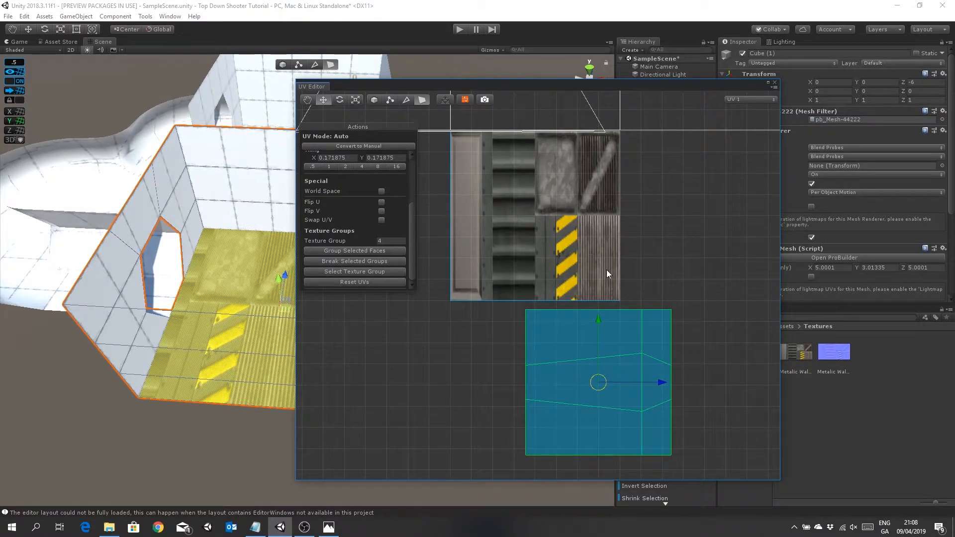
left_click(357, 101)
left_click_drag(663, 383, 618, 387)
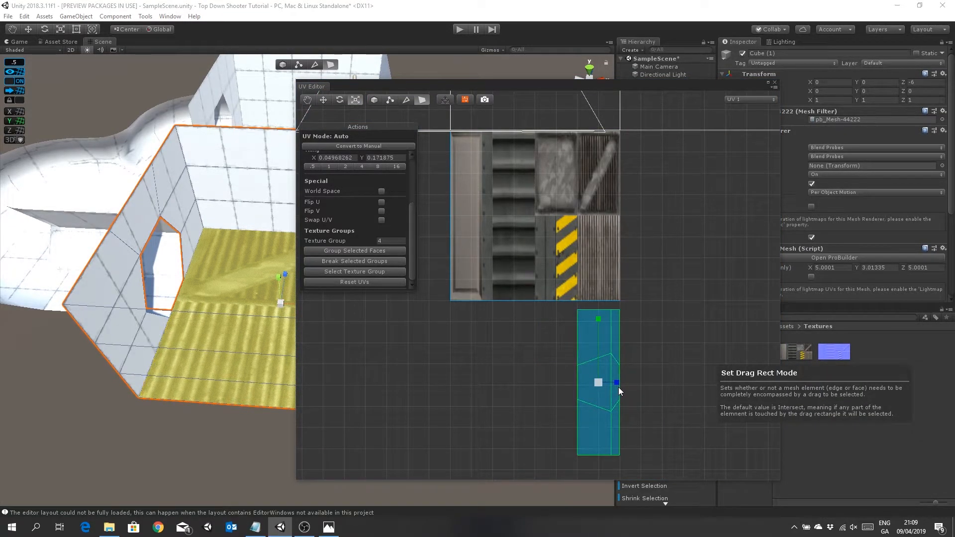
- Raise the floor UVs onto the lower corrugated panel and scale them down to fit inside it
left_click(324, 100)
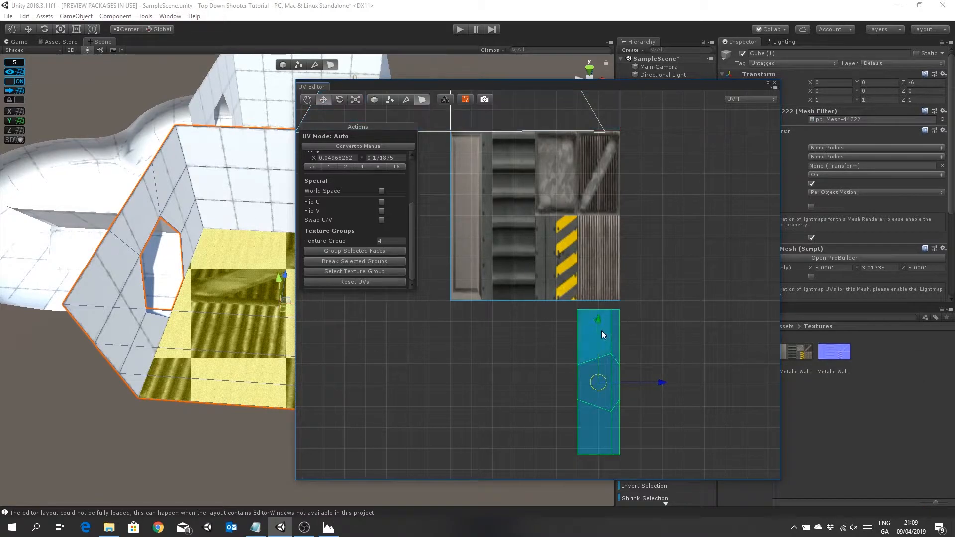
left_click_drag(598, 322, 603, 226)
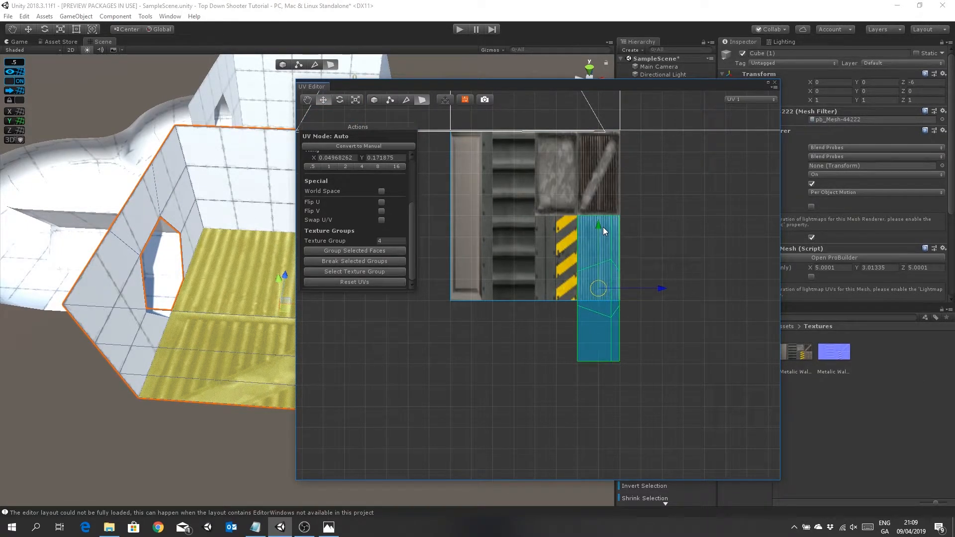
left_click(355, 100)
mouse_move(599, 288)
left_mouse_down()
mouse_move(599, 307)
mouse_move(607, 294)
left_mouse_up()
left_click_drag(598, 225, 604, 249)
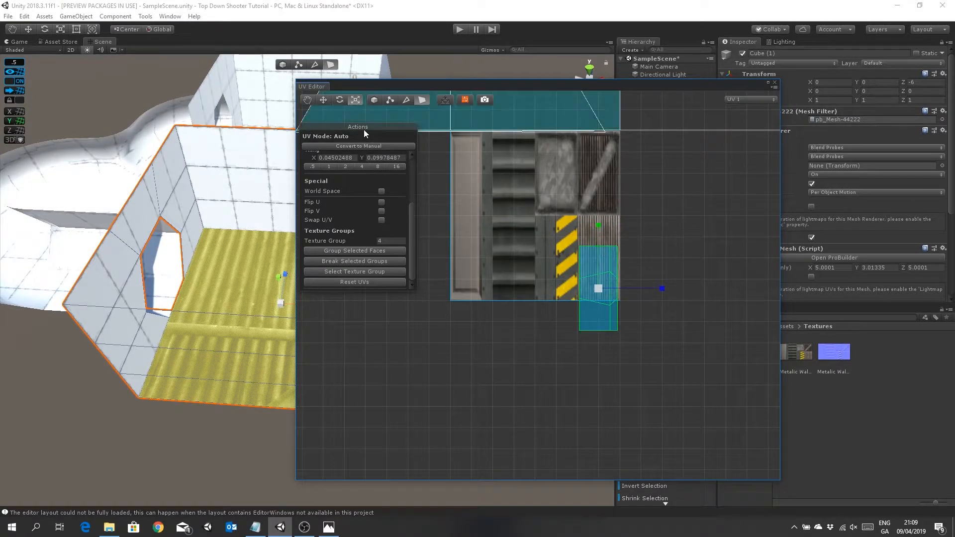
left_click(323, 100)
left_click_drag(602, 226, 598, 195)
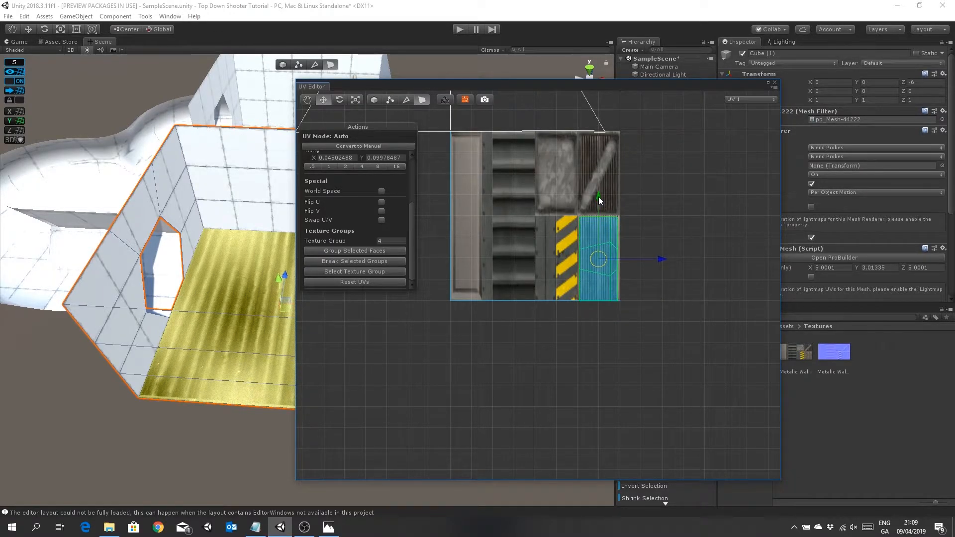
- Move the UV Editor clear of the room, nudge the floor UVs vertically and widen them to fill the corrugated panel
left_click_drag(551, 88, 704, 108)
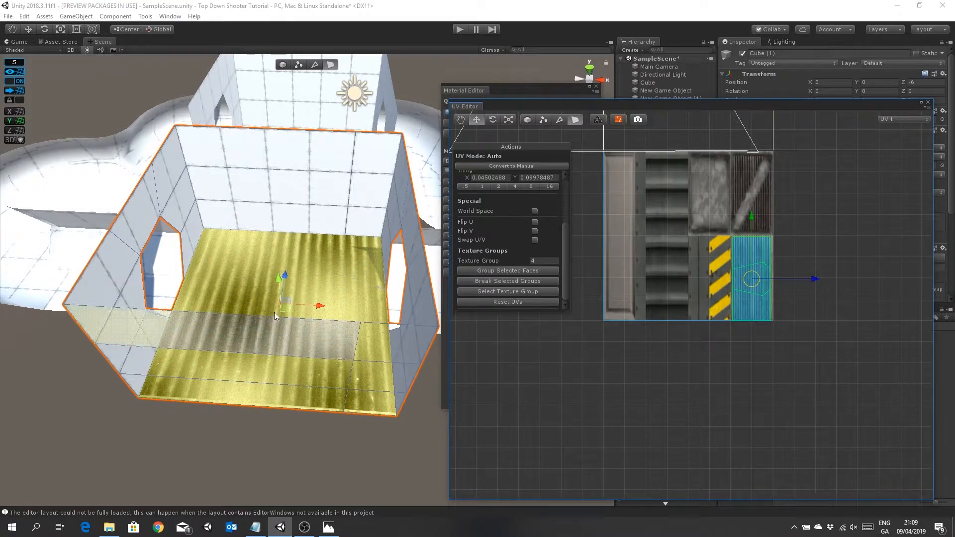
scroll(787, 264, "up", 3)
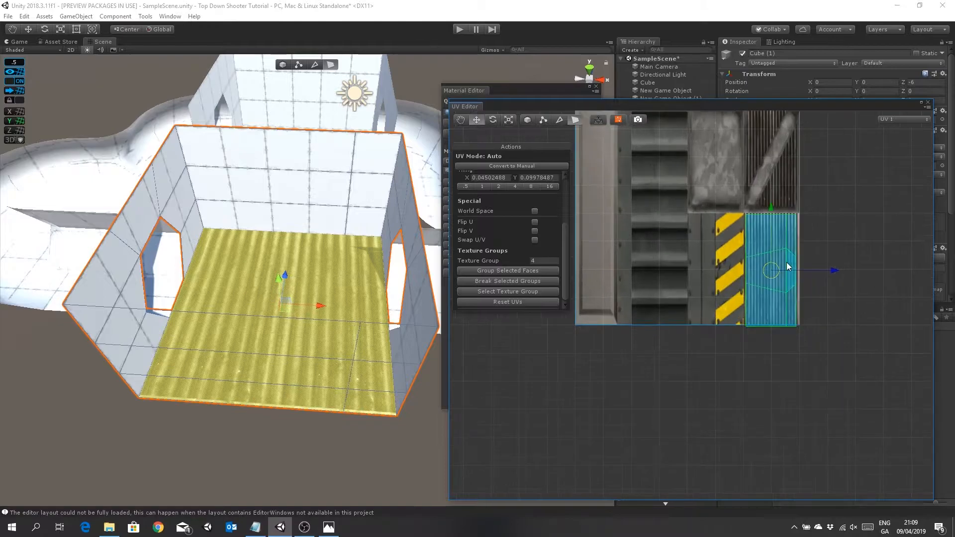
scroll(787, 267, "up", 4)
middle_click_drag(741, 293, 560, 348)
left_click_drag(640, 243, 640, 241)
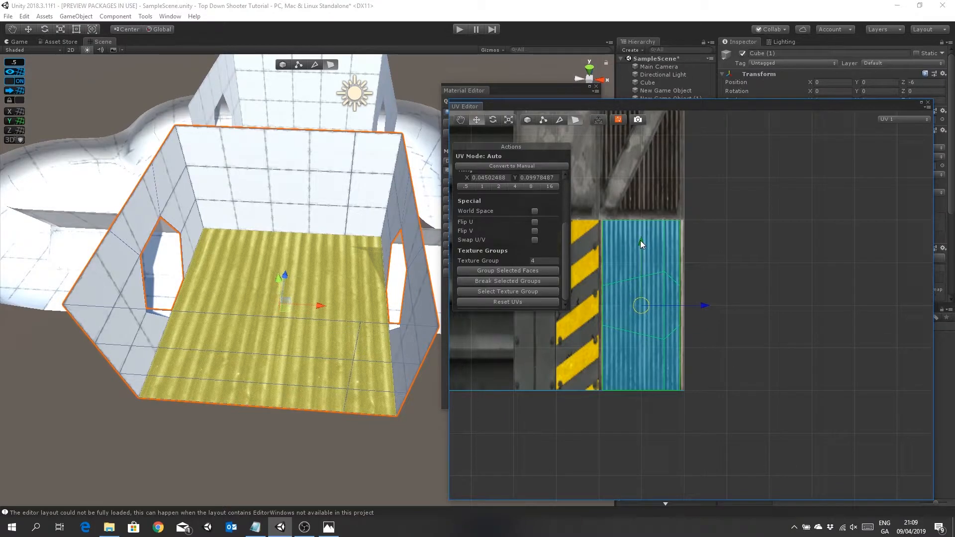
left_click(508, 120)
left_click_drag(705, 310, 708, 310)
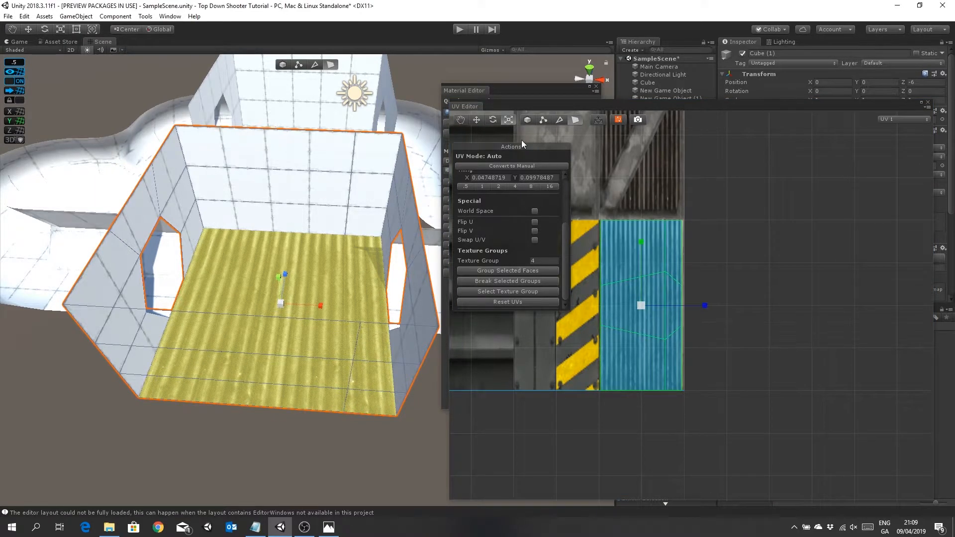
- Reselect all floor face UVs, nudge them horizontally into line with the corrugated panel, and clear the selection
left_click(476, 120)
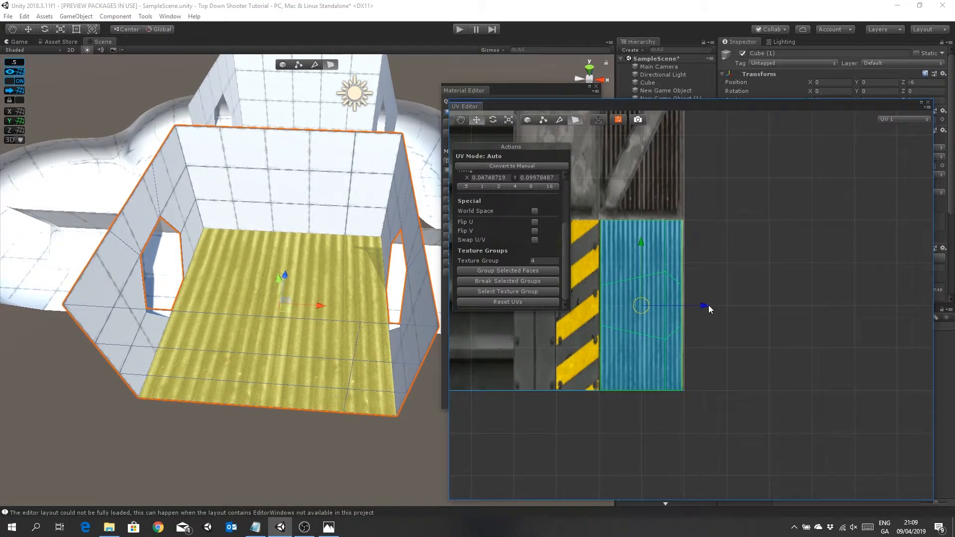
left_click(709, 305)
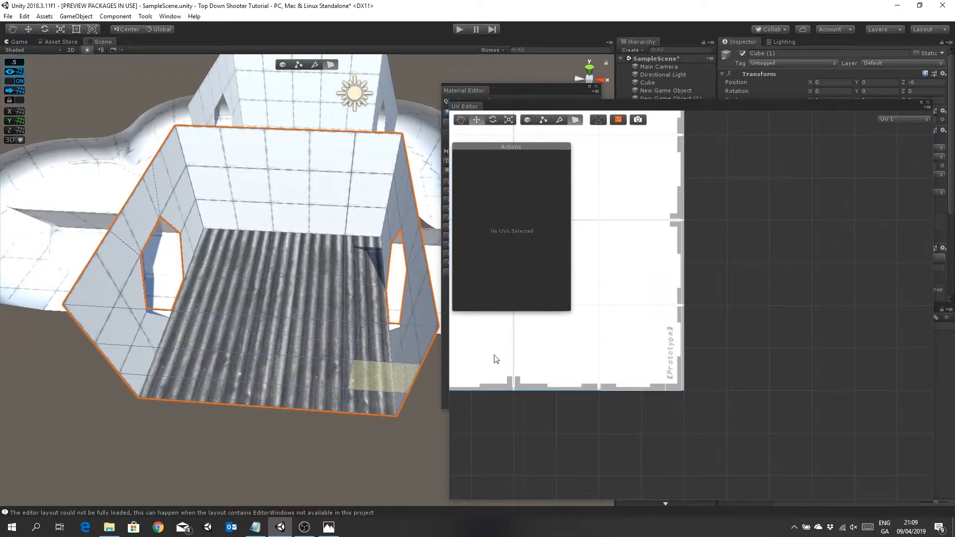
left_click(652, 305)
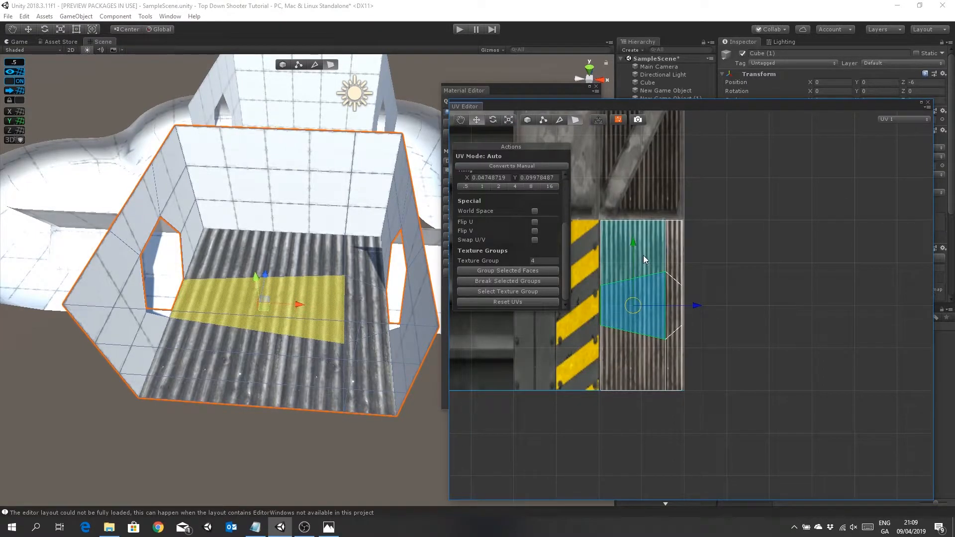
left_click(643, 255, "shift")
left_click(671, 253, "shift")
left_click(671, 291, "shift")
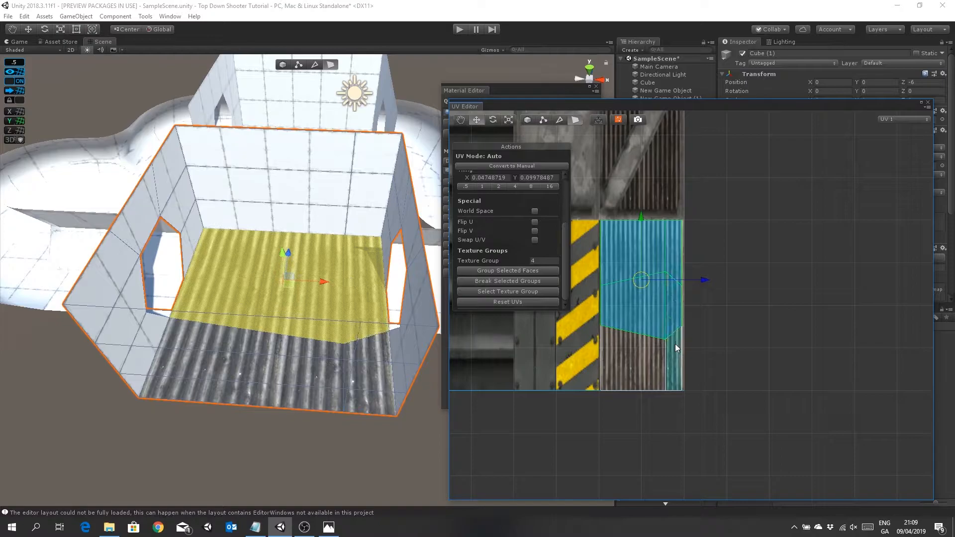
left_click(675, 344, "shift")
left_click_drag(703, 305, 704, 306)
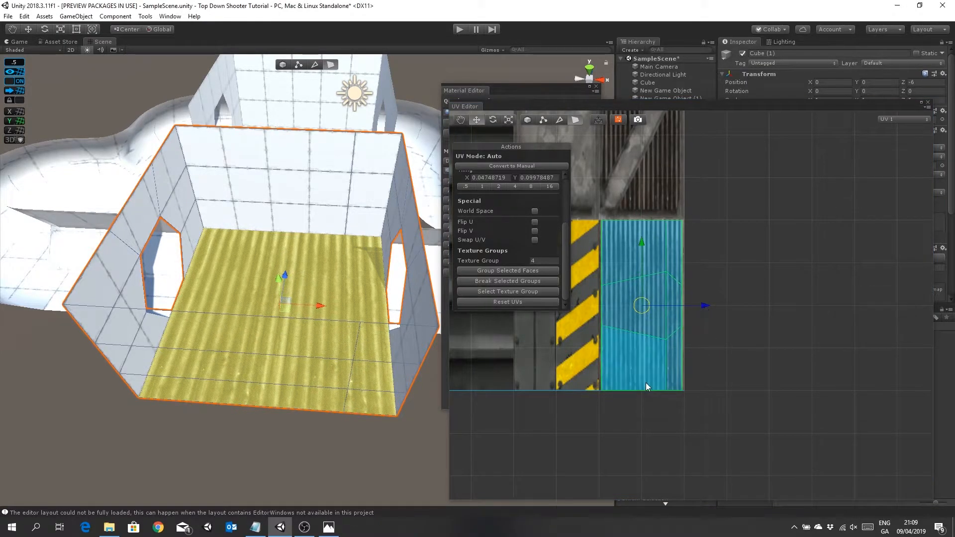
left_click(732, 402)
- Inspect the corrugated floor texture from above, both close up and from a distance
scroll(327, 338, "down", 5)
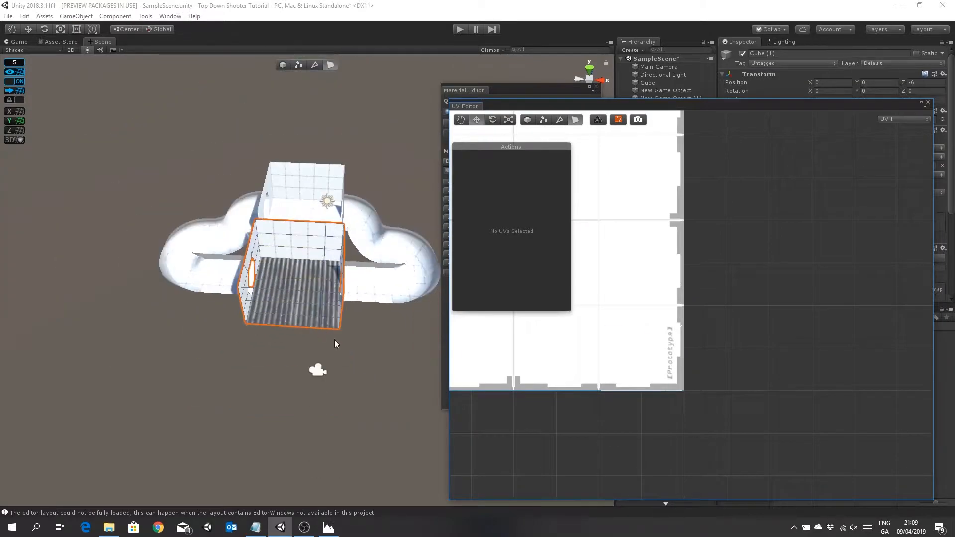
middle_click_drag(392, 252, 386, 341)
left_click_drag(386, 341, 390, 401, "alt")
middle_click_drag(390, 401, 375, 335)
middle_click_drag(373, 269, 384, 380)
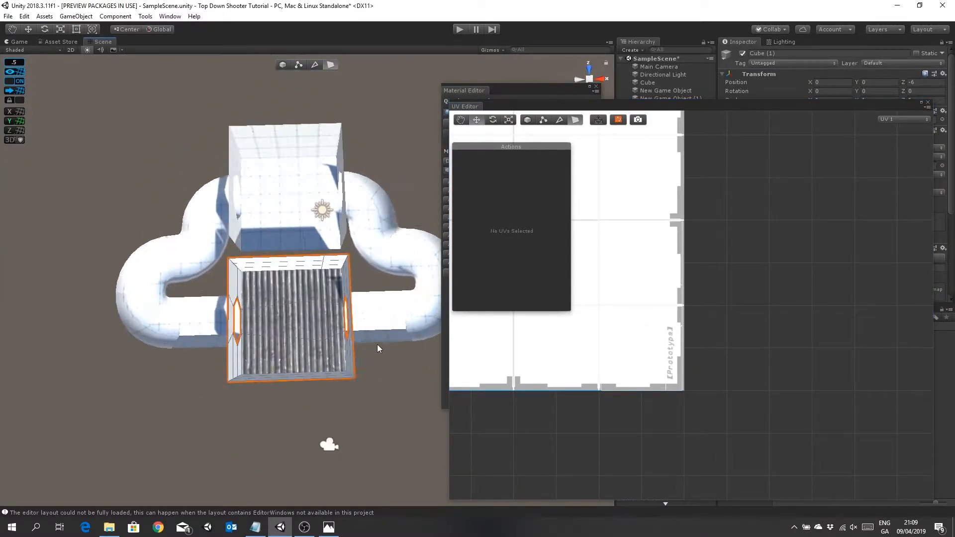
scroll(377, 344, "up", 6)
middle_click_drag(375, 343, 360, 328)
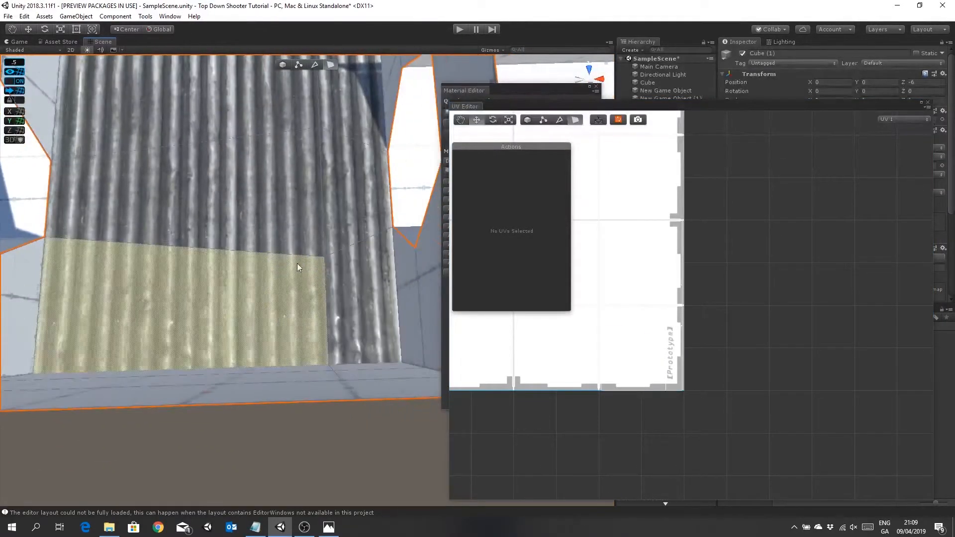
scroll(289, 233, "down", 10)
middle_click_drag(356, 231, 345, 334)
key("Right")
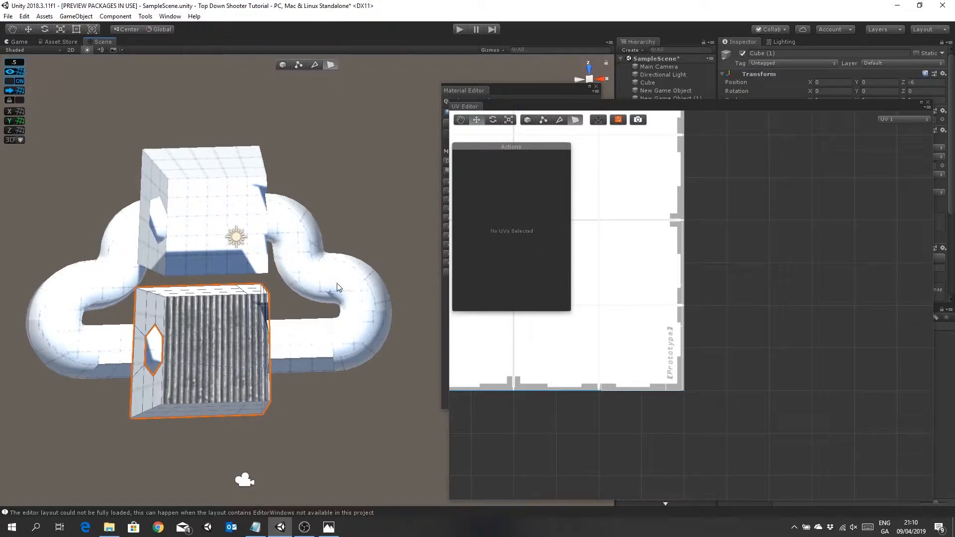
key("Left")
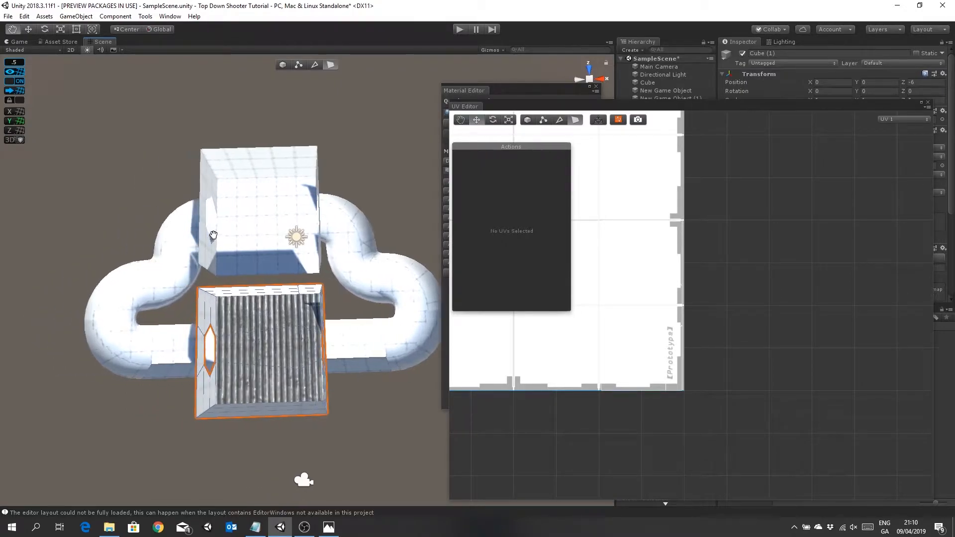
middle_click_drag(213, 235, 213, 220)
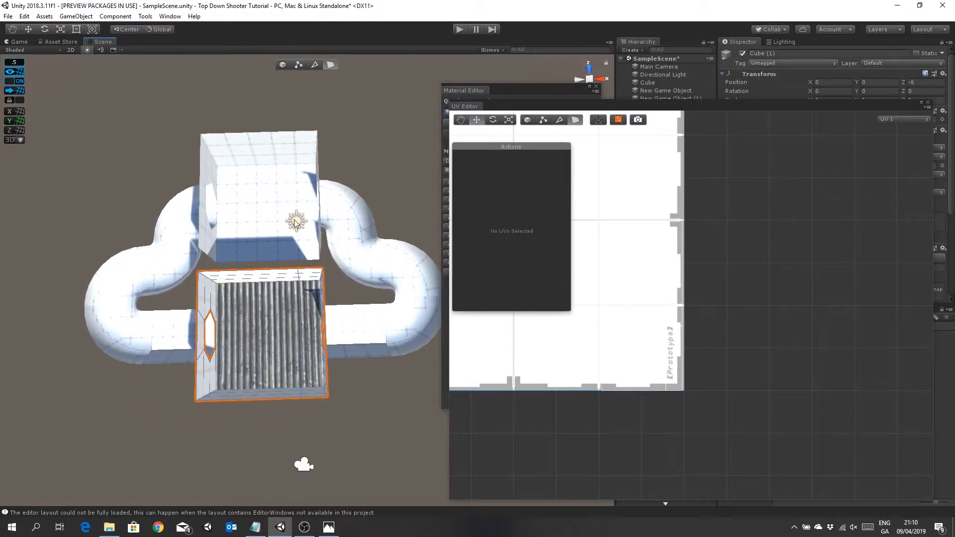
middle_click_drag(312, 440, 314, 315)
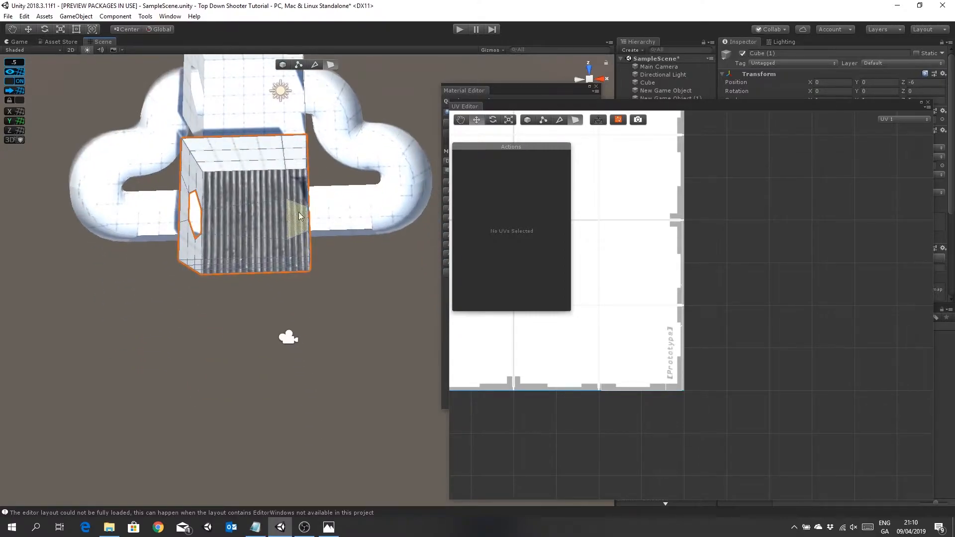
scroll(300, 224, "up", 10)
scroll(311, 273, "down", 10)
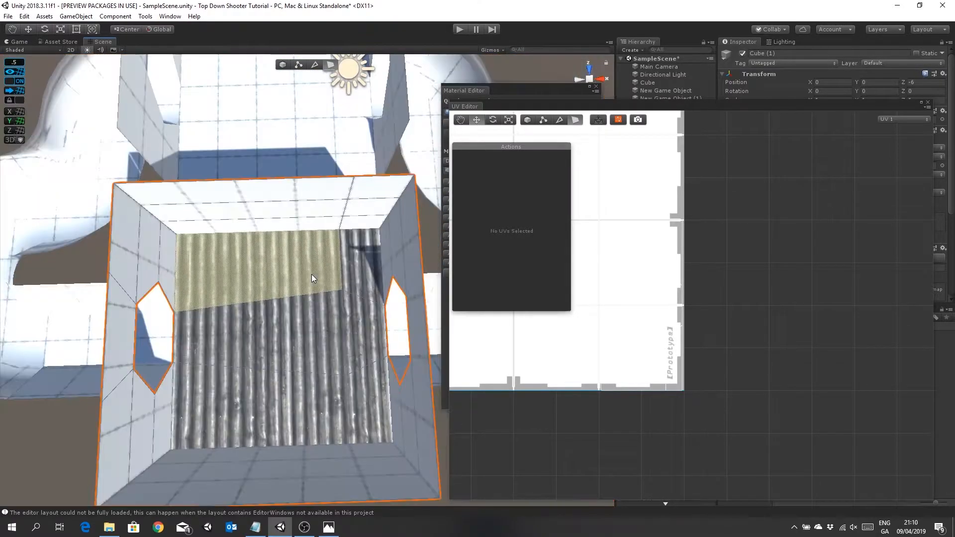
middle_click_drag(332, 351, 317, 331)
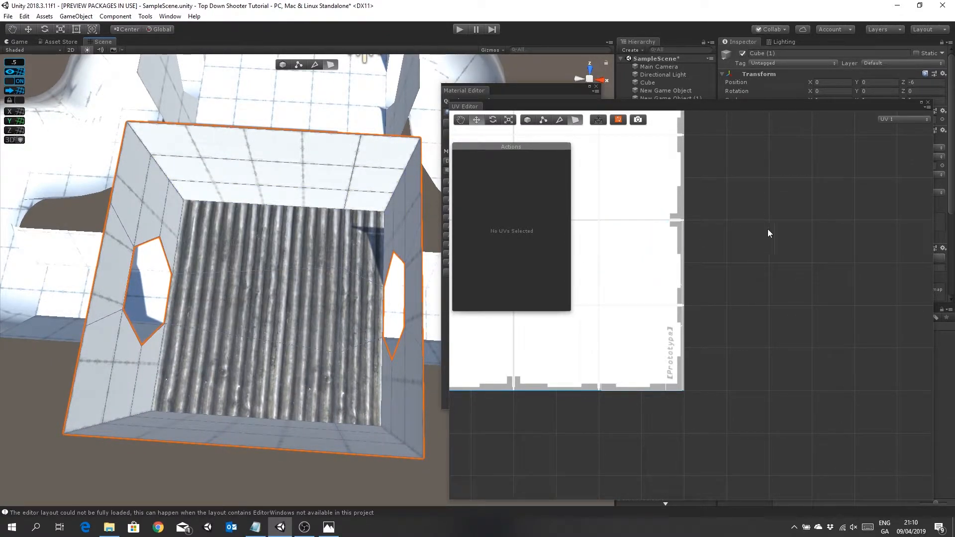
- Reposition the UV Editor and check how the room's back and side walls are divided by selecting individual faces
left_click_drag(732, 110, 716, 83)
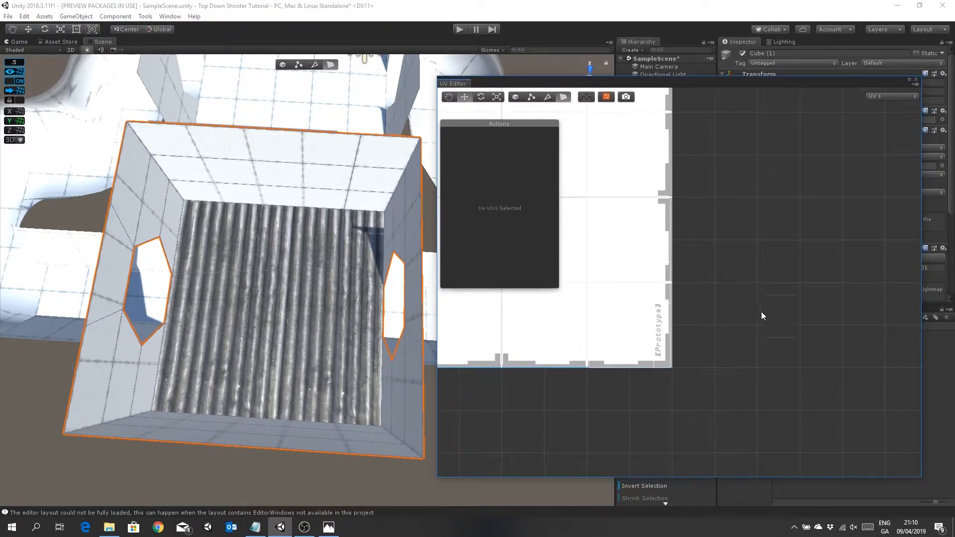
left_click(311, 197)
left_click(324, 177)
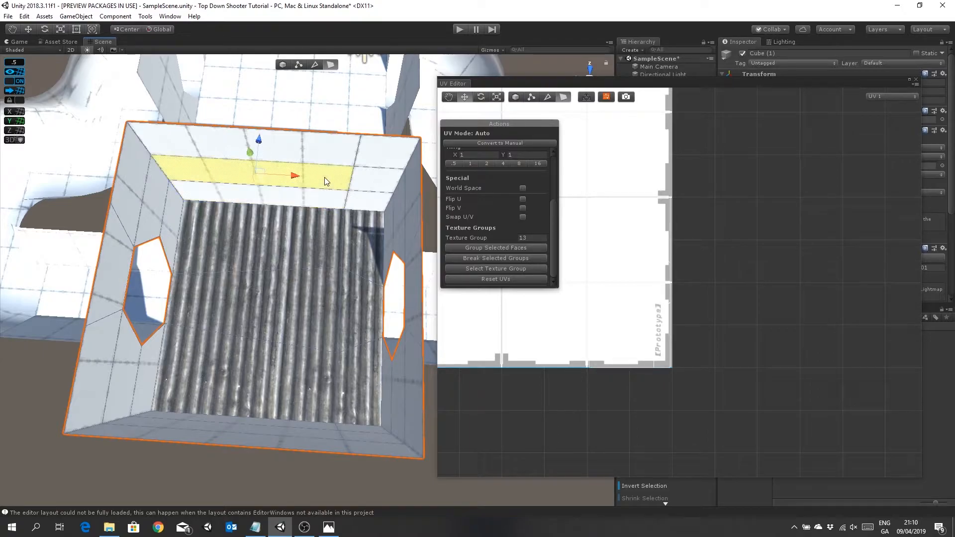
left_click(389, 188)
left_click(383, 206)
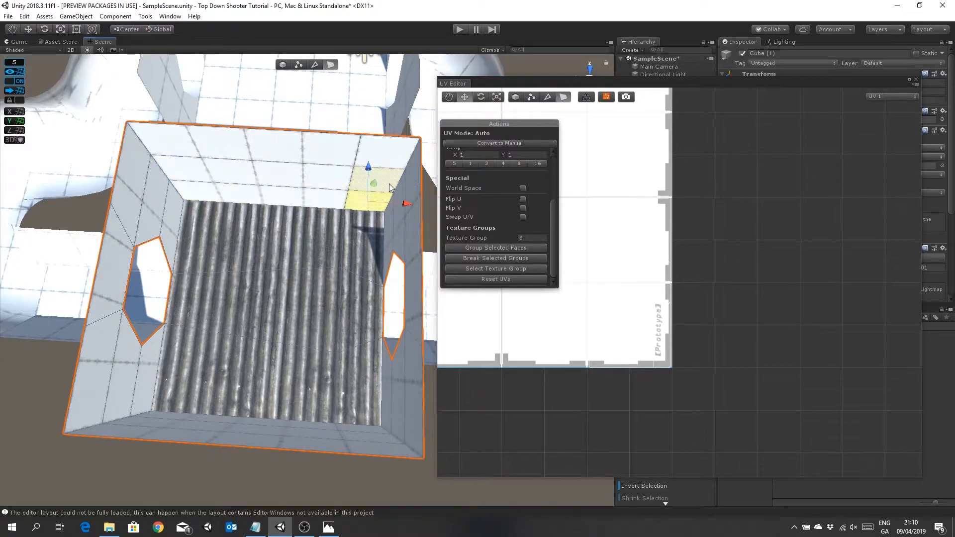
left_click(326, 195)
left_click(322, 174)
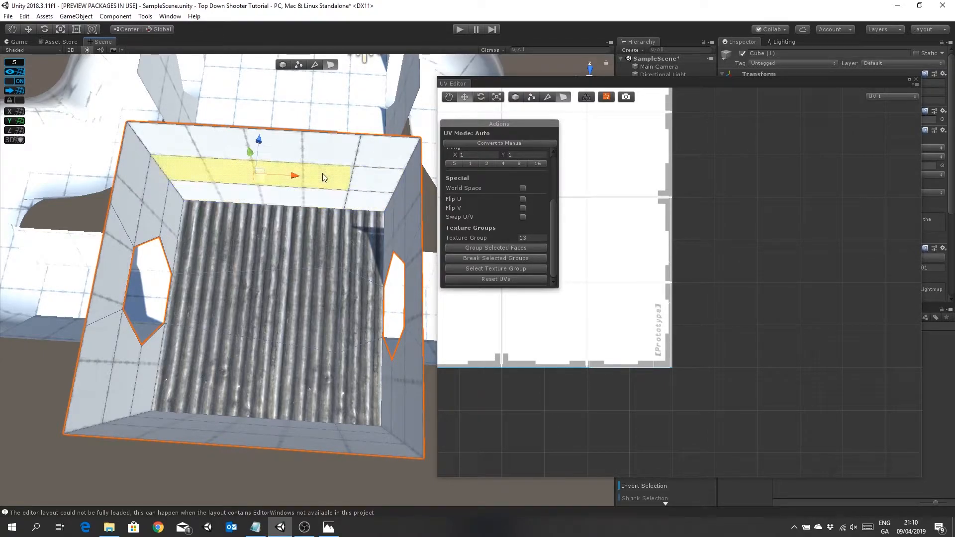
left_click(368, 198)
left_click(294, 200)
left_click(172, 217)
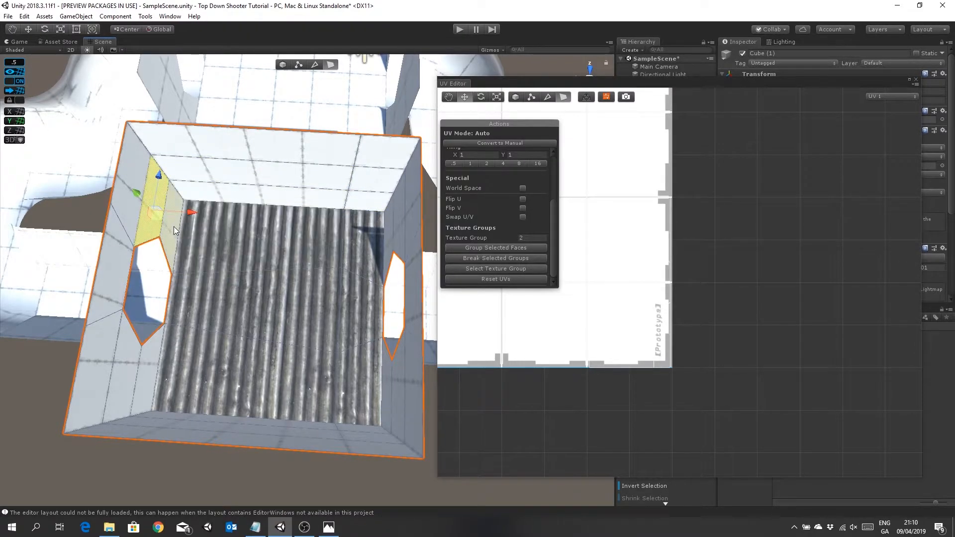
- Examine where the side and back wall faces sit in the UV layout by selecting individual faces of the room
scroll(696, 259, "down", 10)
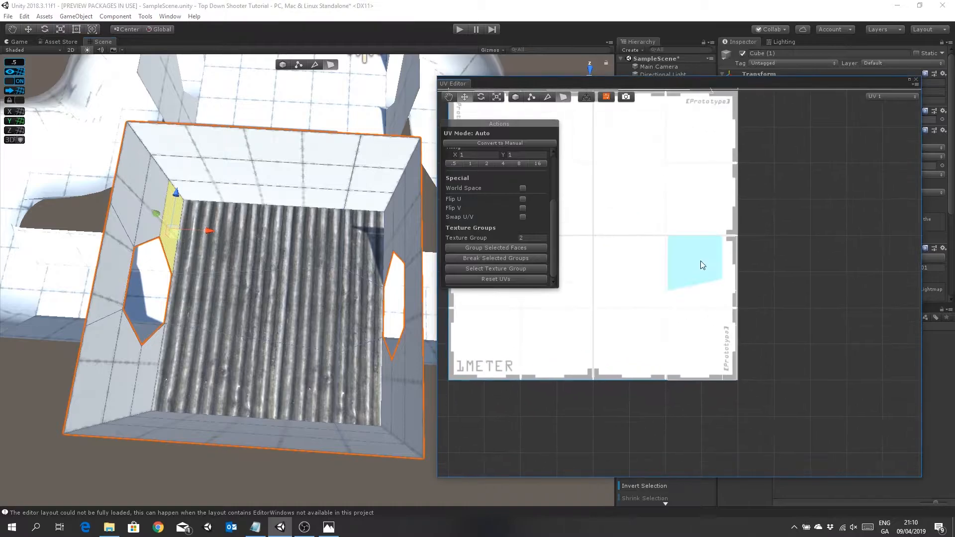
scroll(771, 324, "down", 5)
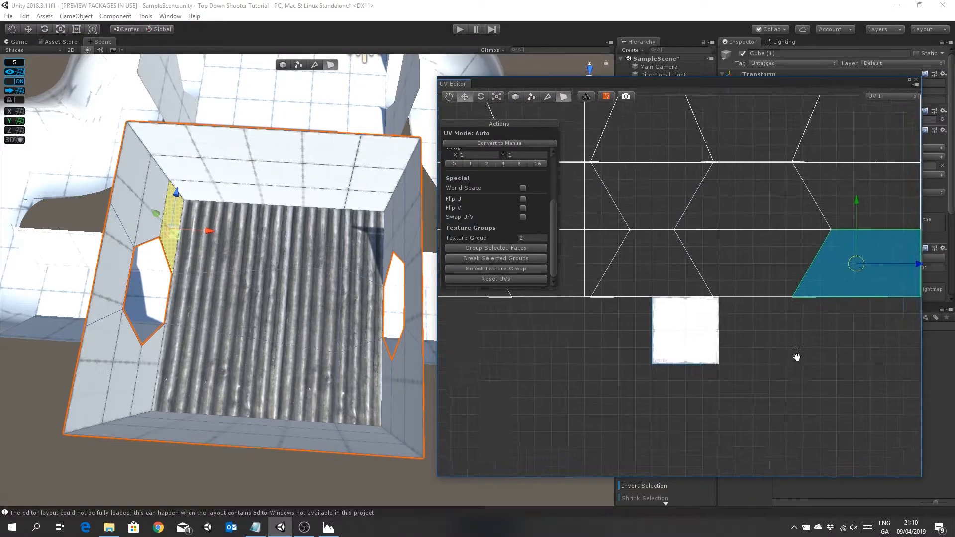
middle_click_drag(810, 395, 817, 419)
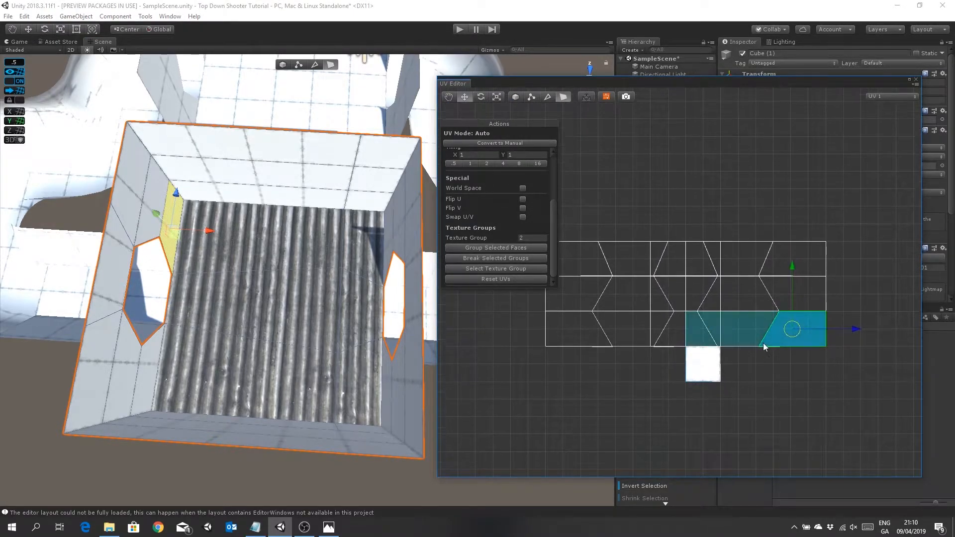
left_click(273, 199)
left_click(294, 177)
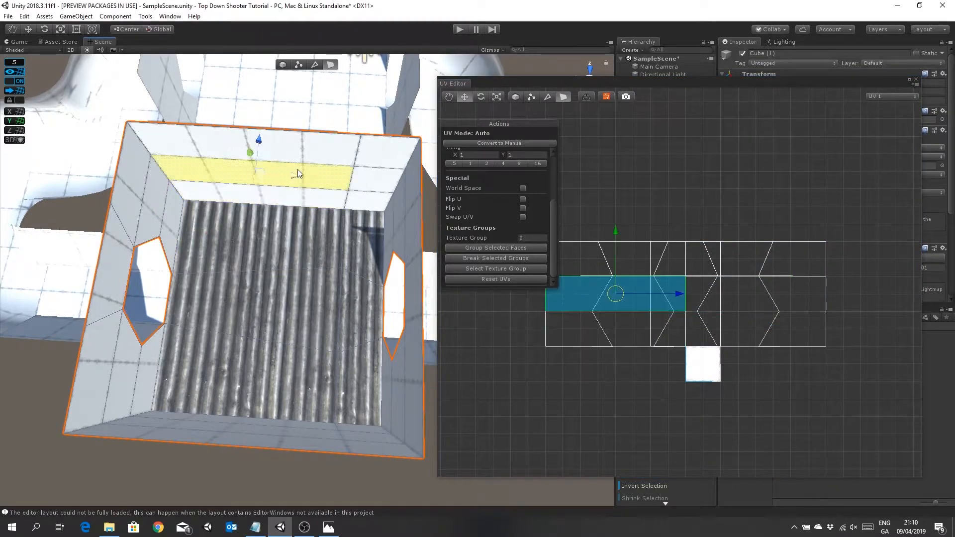
left_click(299, 153)
left_click(372, 157)
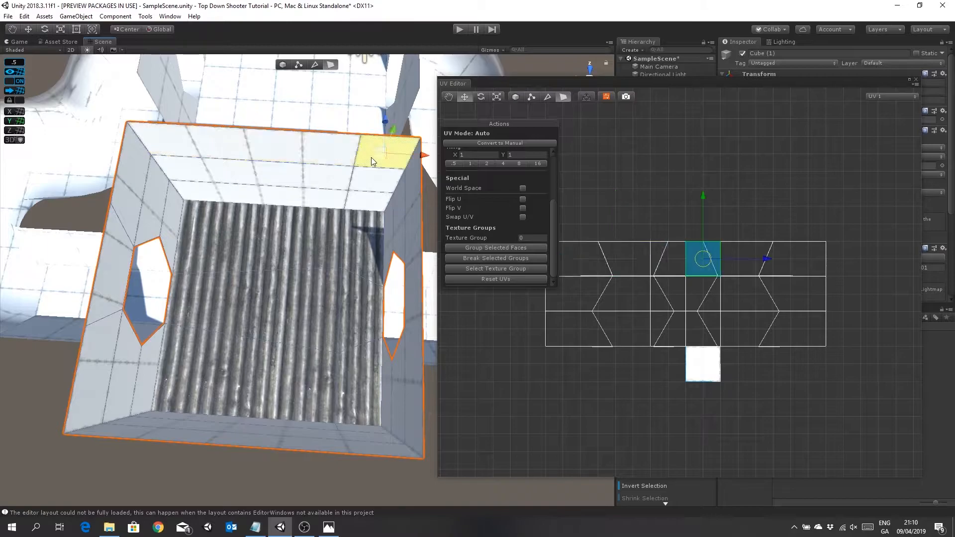
left_click(382, 200, "shift")
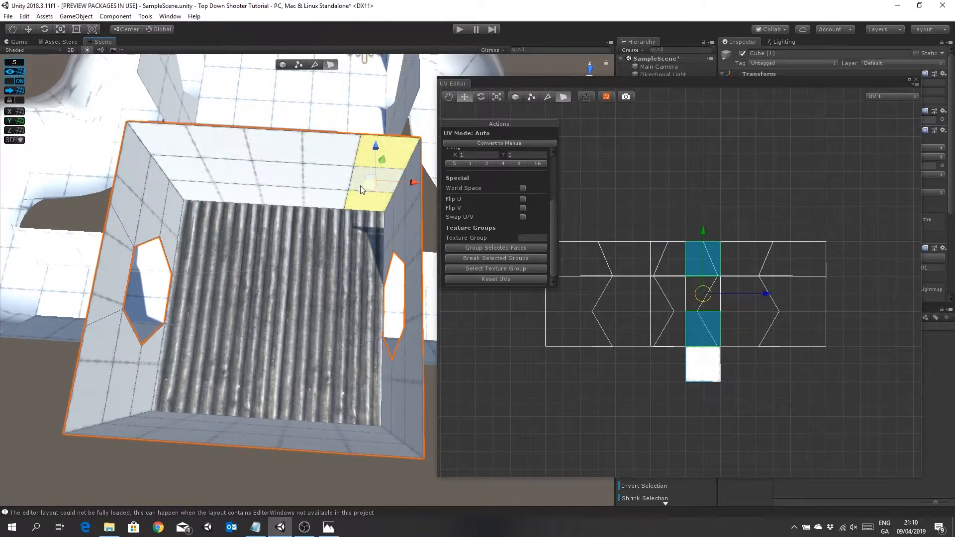
left_click(361, 185)
left_click(348, 172)
left_click(333, 196)
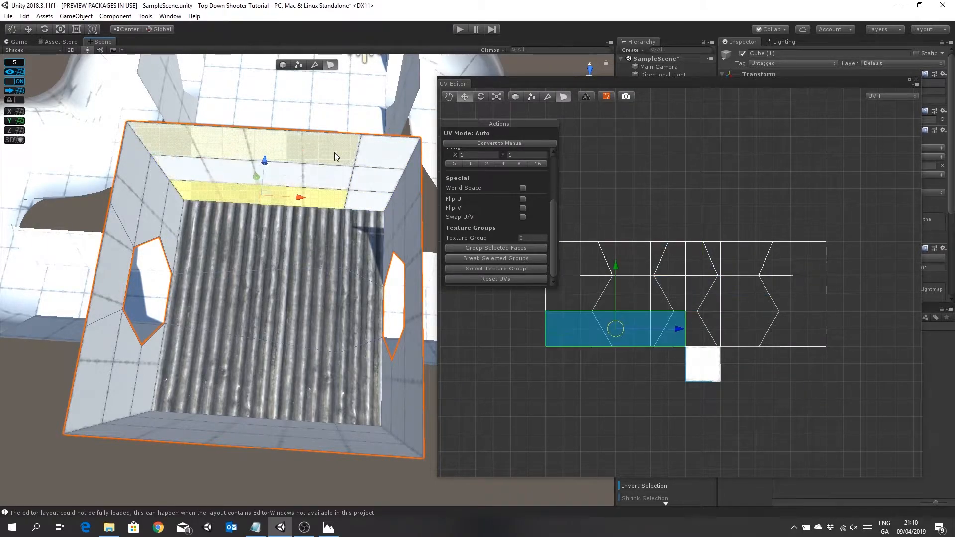
left_click(334, 157, "shift")
left_click(345, 178)
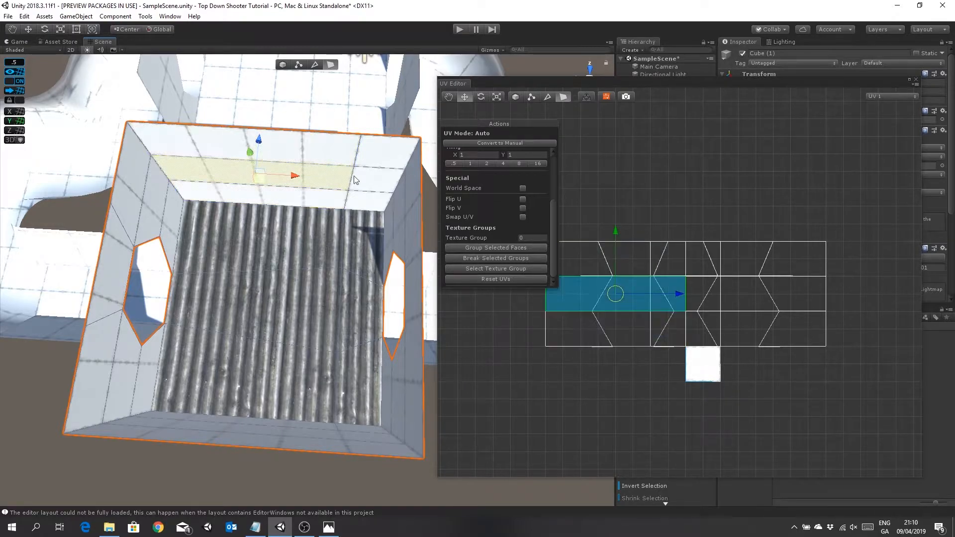
- Check each wide and narrow face of the back wall against its position in the UV layout
right_click_drag(266, 266, 276, 208)
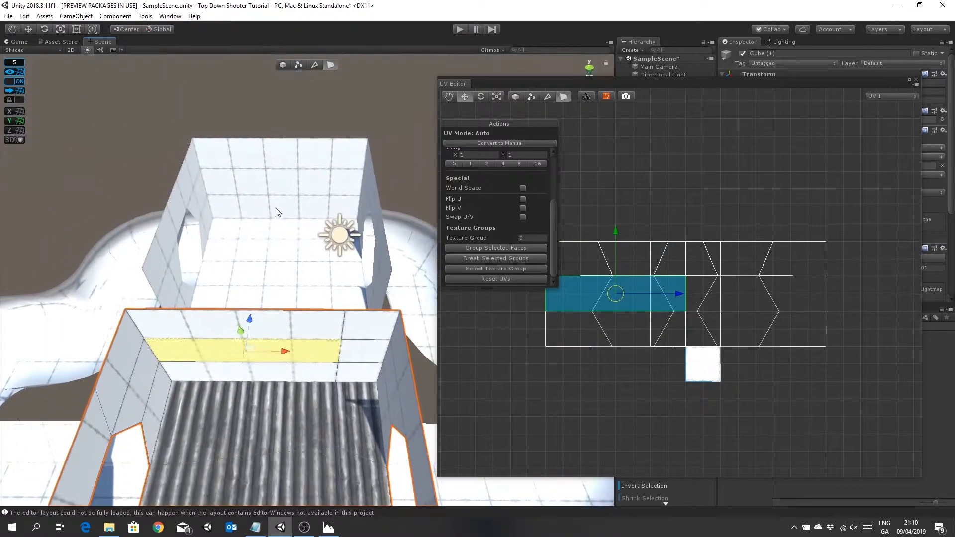
middle_click_drag(276, 208, 275, 186)
left_click(288, 159)
left_click(291, 125)
middle_click_drag(295, 134, 311, 215)
middle_click_drag(316, 261, 296, 245)
left_click(297, 147)
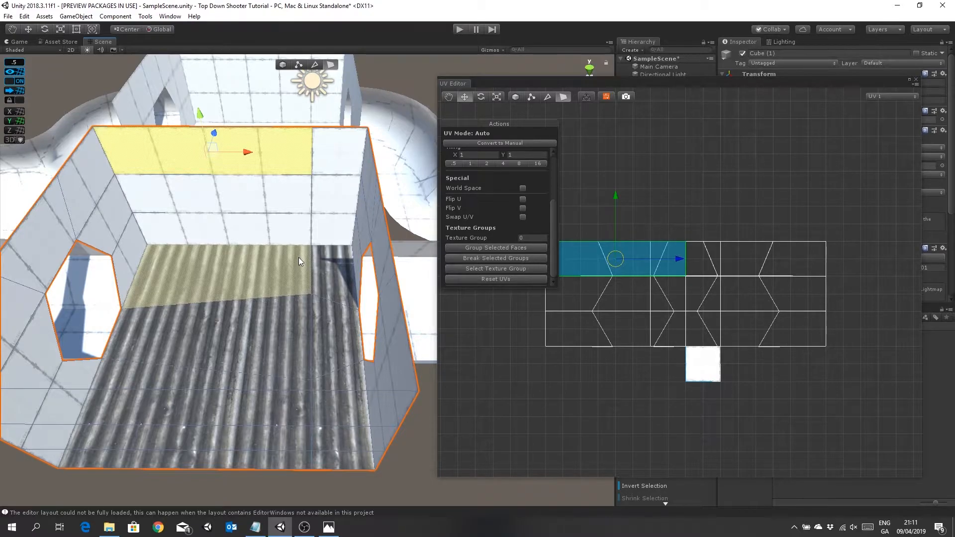
left_click(332, 195)
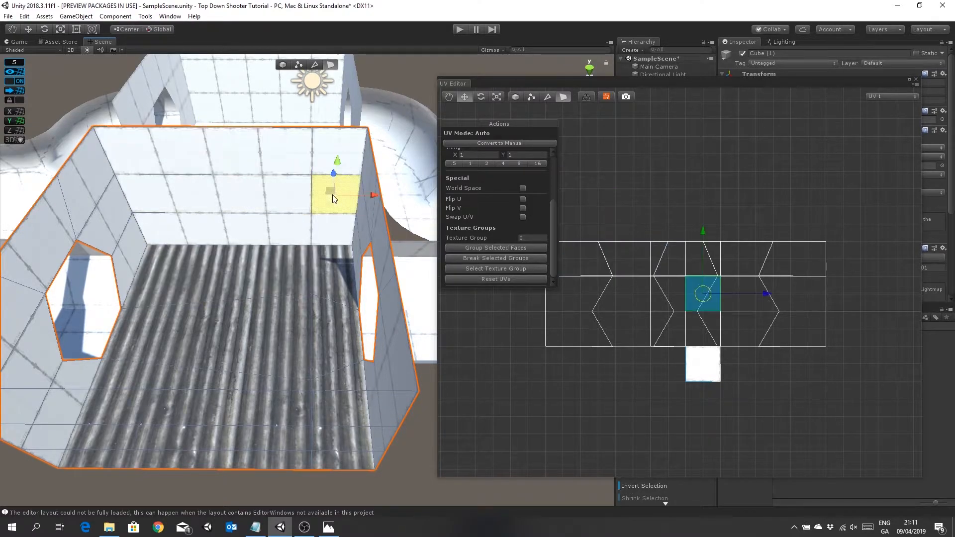
left_click(357, 150)
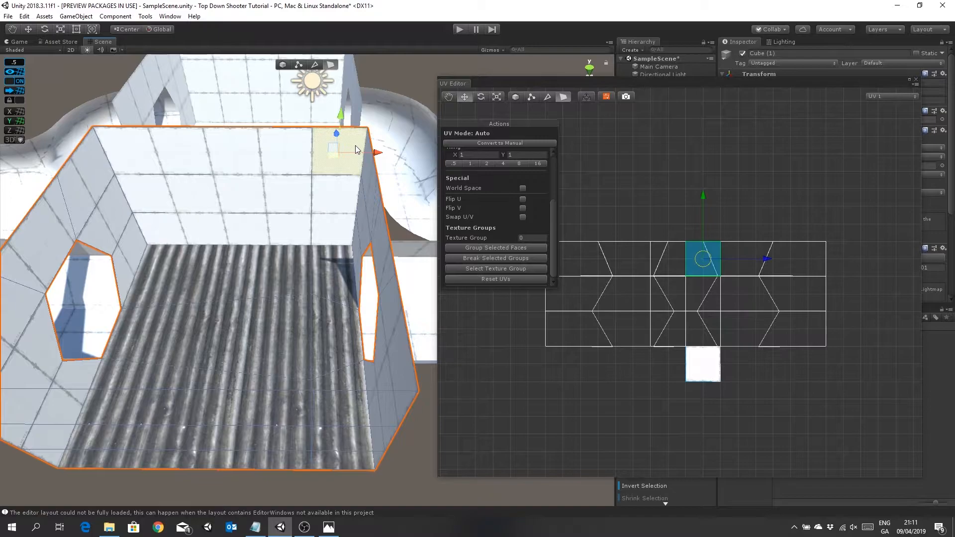
left_click(342, 195)
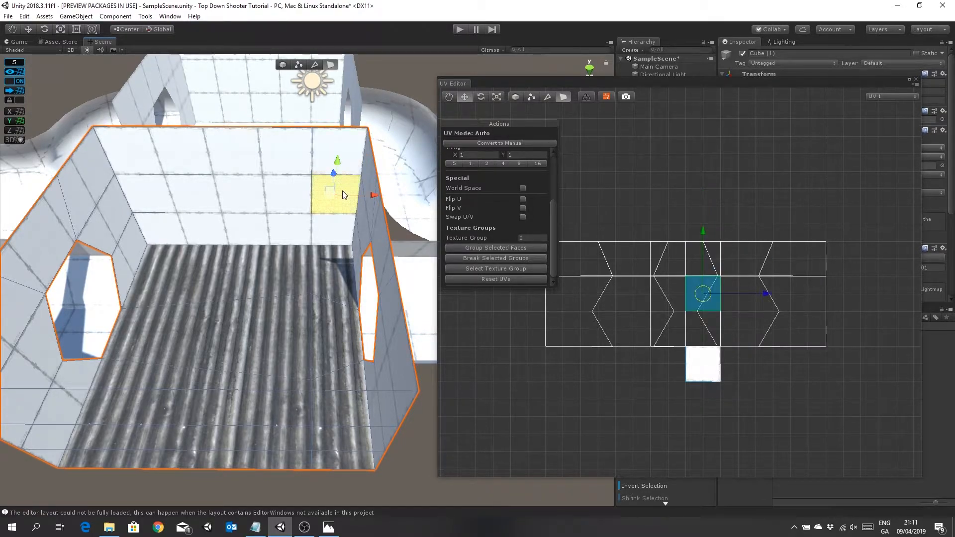
left_click(337, 223)
left_click_drag(337, 223, 284, 216, "alt")
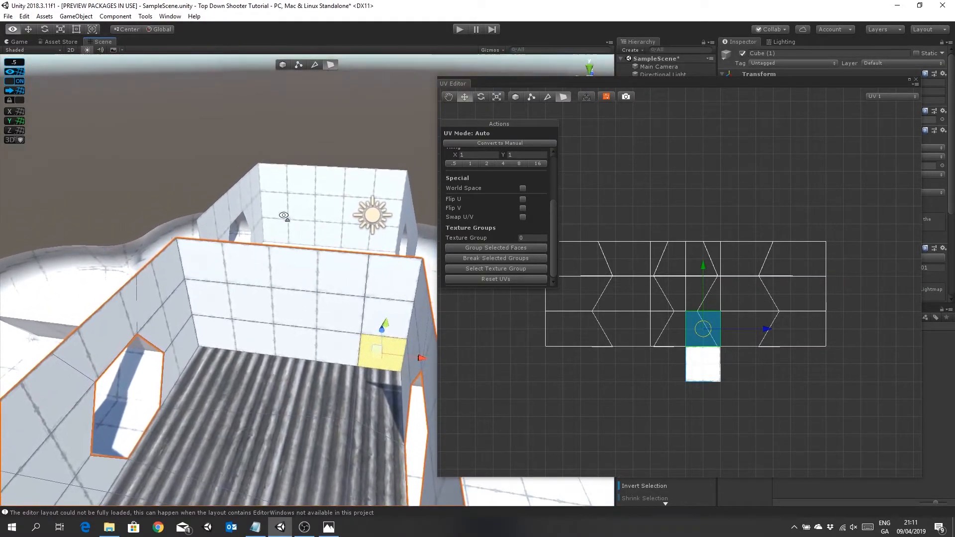
left_click(205, 253, "shift")
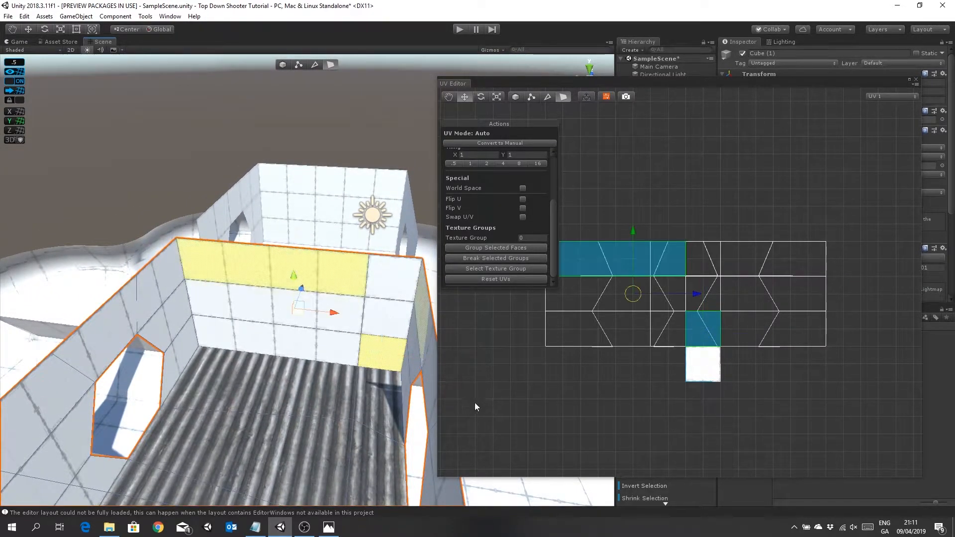
left_click(244, 303)
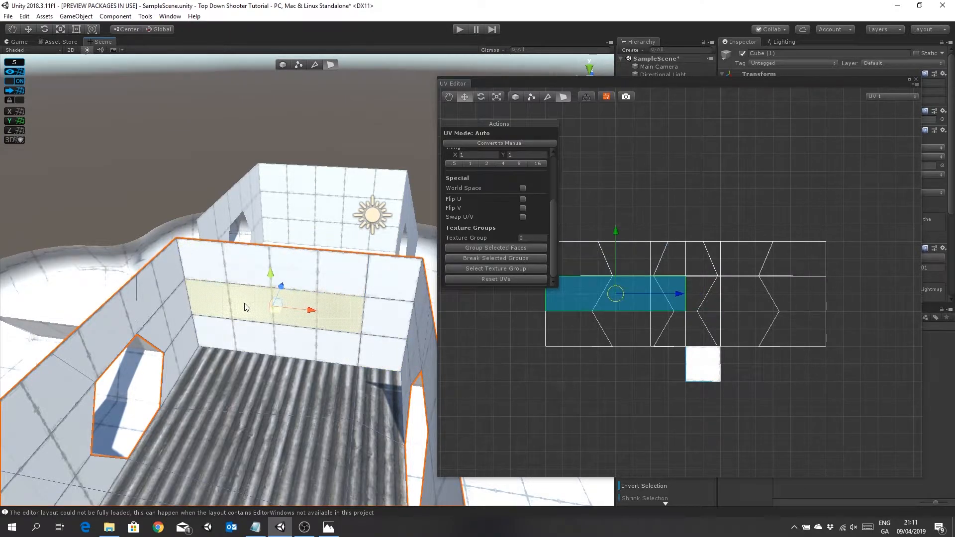
left_click(287, 341)
- Select all six back wall faces, three wide and three narrow, in the UV layout
left_click(589, 269)
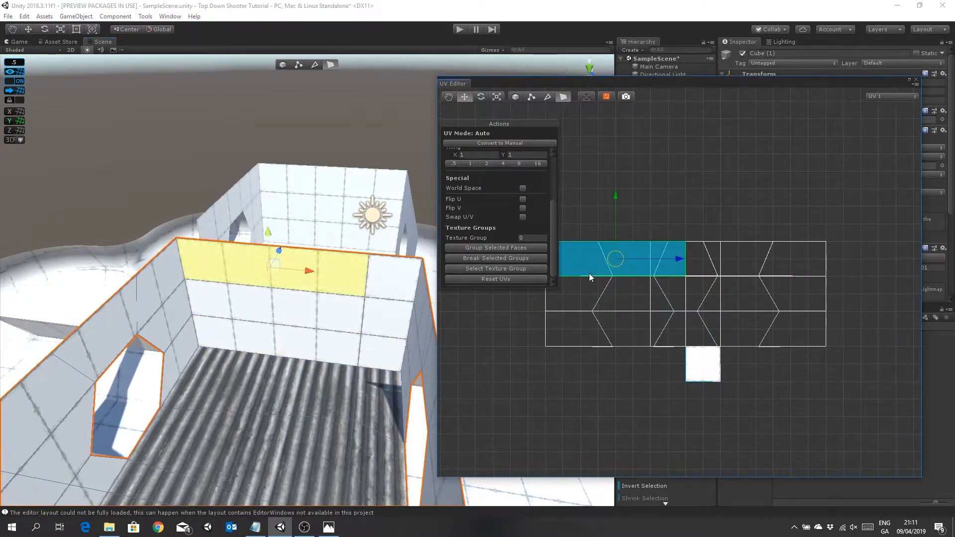
left_click(586, 300, "shift")
left_click(582, 325, "shift")
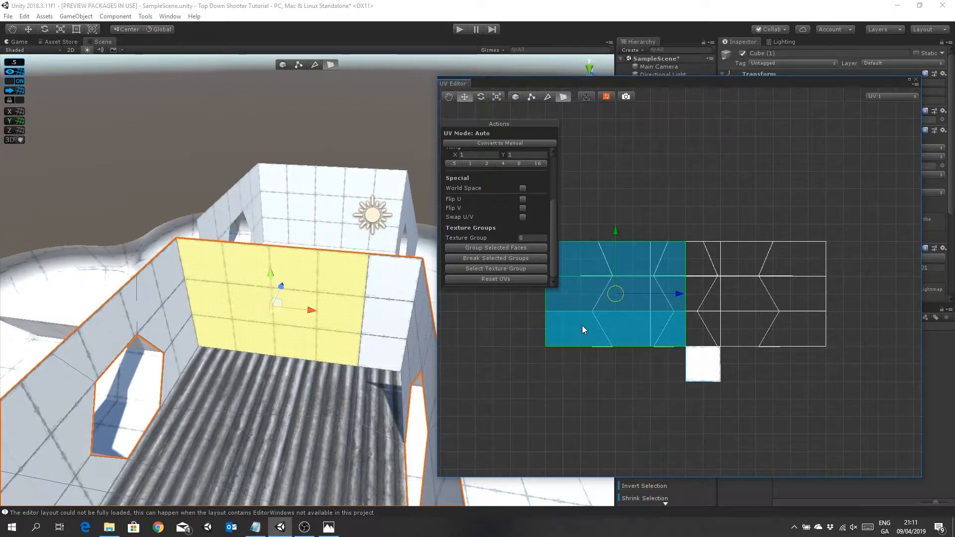
left_click(697, 325, "shift")
left_click(695, 294, "shift")
left_click(698, 271, "shift")
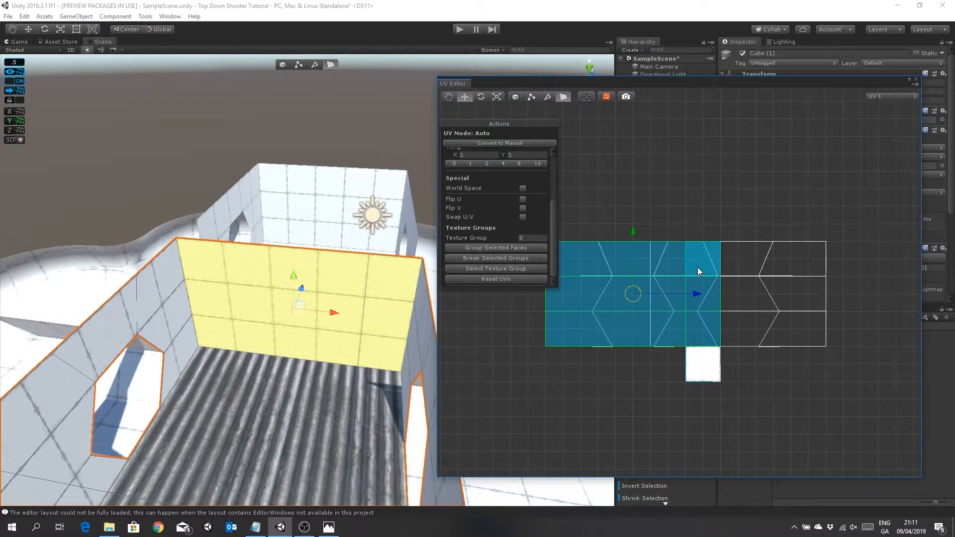
- Close the UV Editor and apply the Sci Fi Walls material to the selected back wall faces
middle_click_drag(382, 354, 374, 354)
middle_click_drag(195, 297, 198, 297)
right_click_drag(209, 333, 242, 332)
middle_click_drag(241, 332, 245, 329)
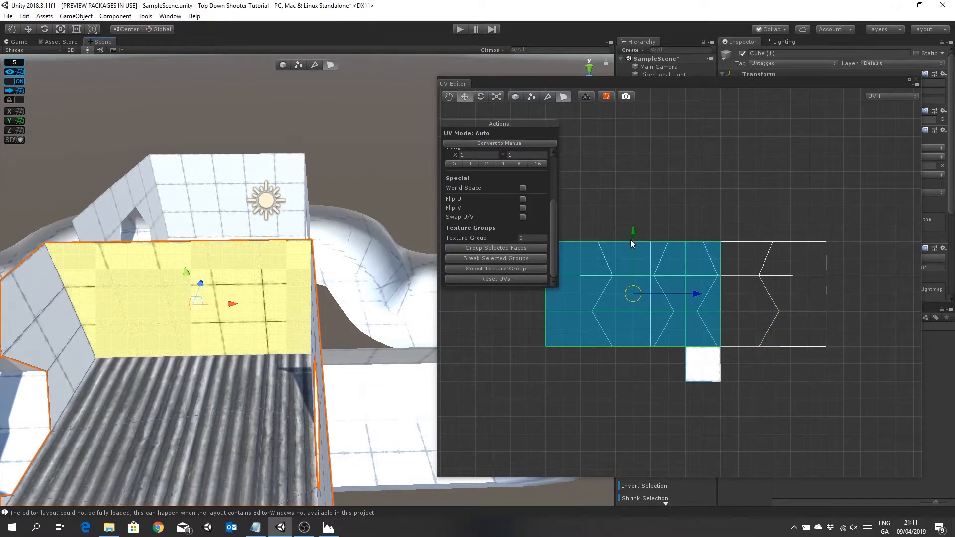
scroll(223, 320, "down", 6)
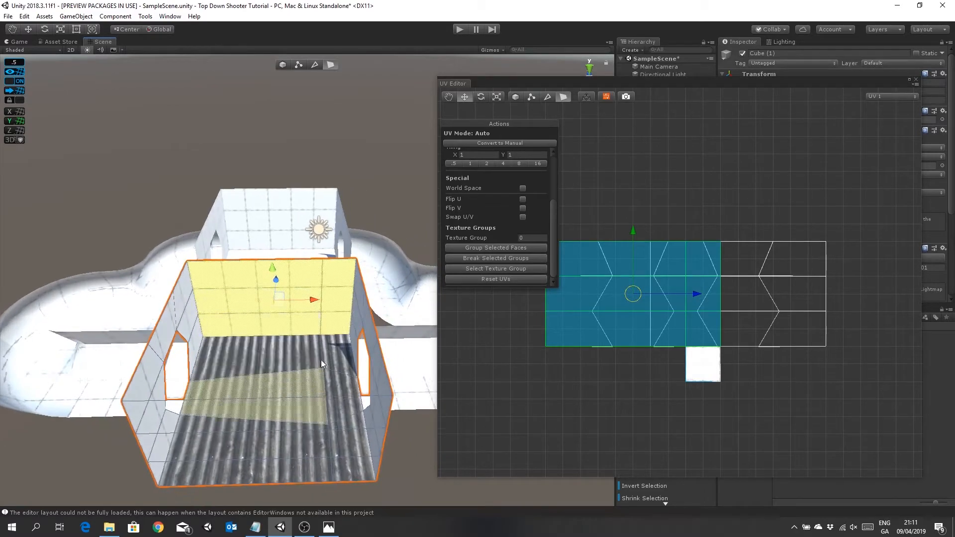
scroll(343, 368, "up", 6)
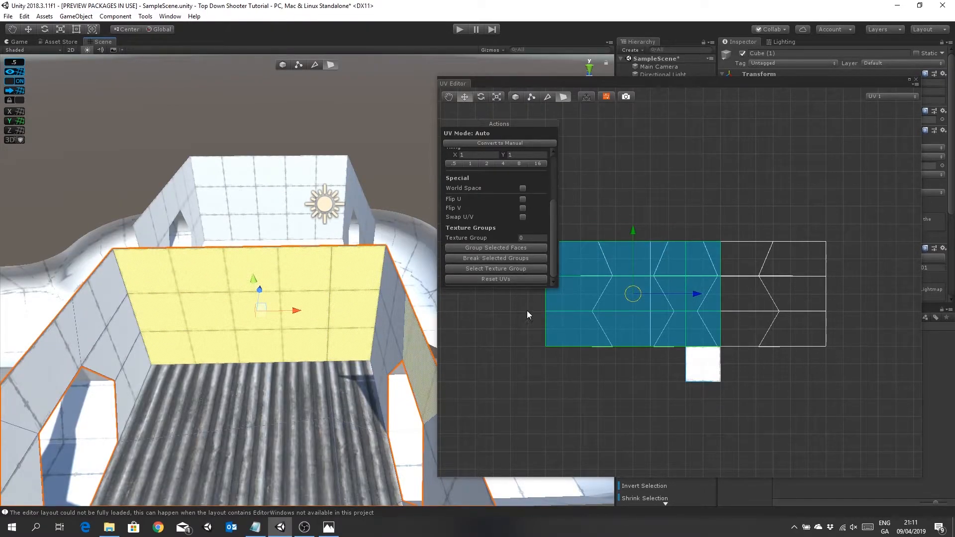
left_click(916, 79)
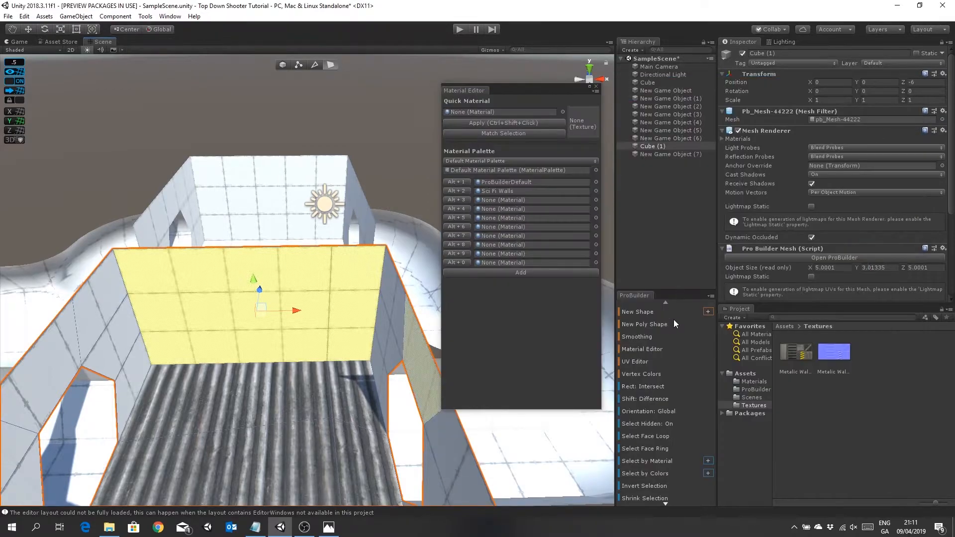
left_click(467, 193)
right_click_drag(294, 361, 292, 394)
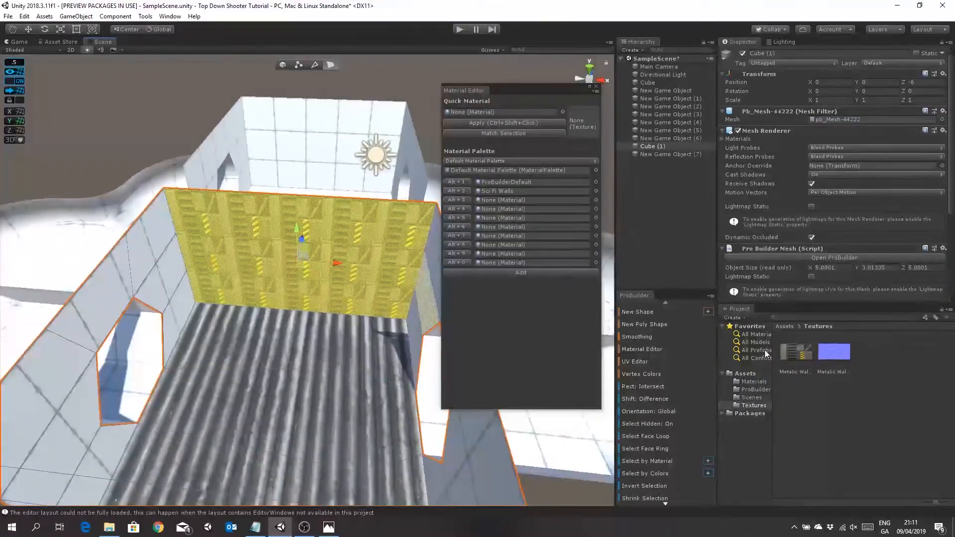
- Reopen the UV Editor and move the back wall UVs down, clear of the other wall UVs
left_click(637, 362)
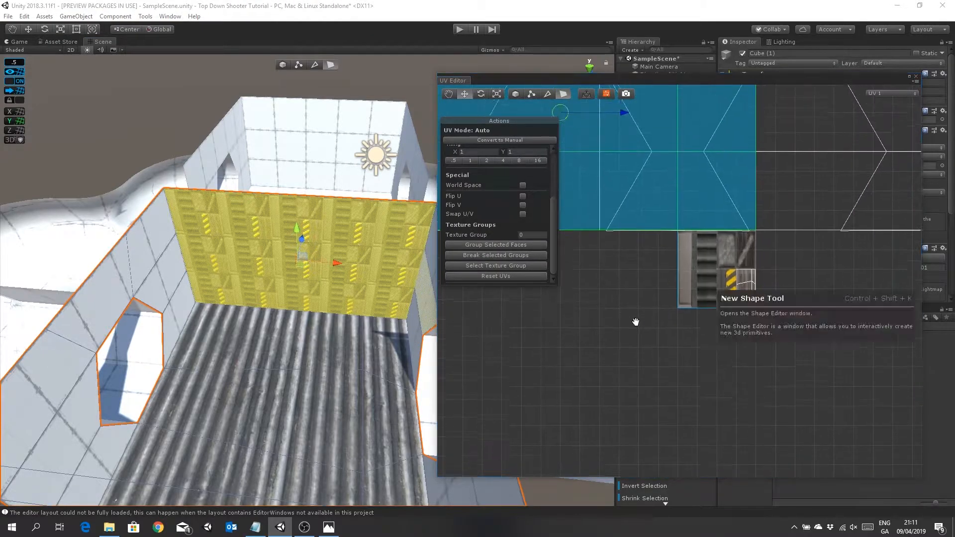
middle_click_drag(635, 318, 629, 347)
scroll(628, 347, "down", 3)
middle_click_drag(738, 353, 712, 391)
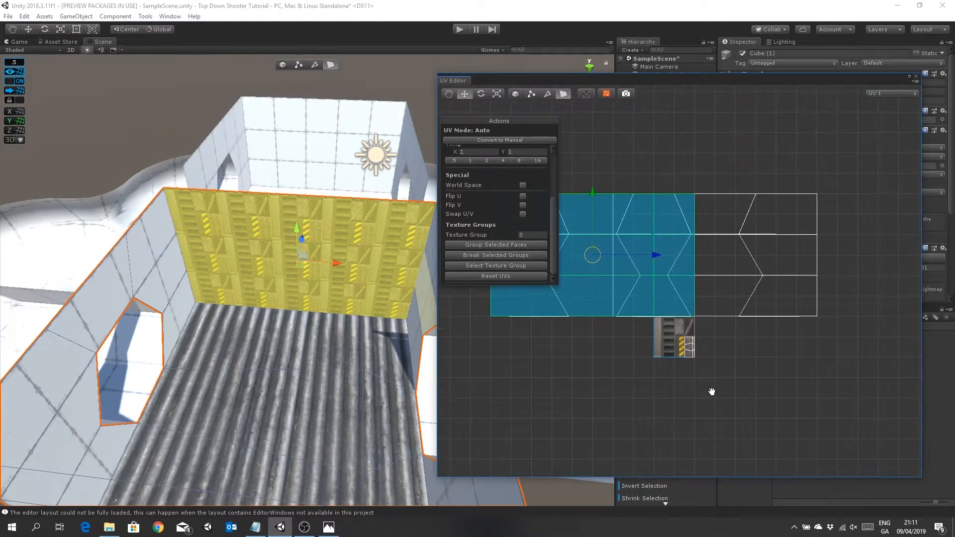
left_click_drag(590, 190, 601, 334)
- Group the back wall faces into one texture group and scale their UVs down to a tiling of about 0.13 by 0.27
left_click(496, 93)
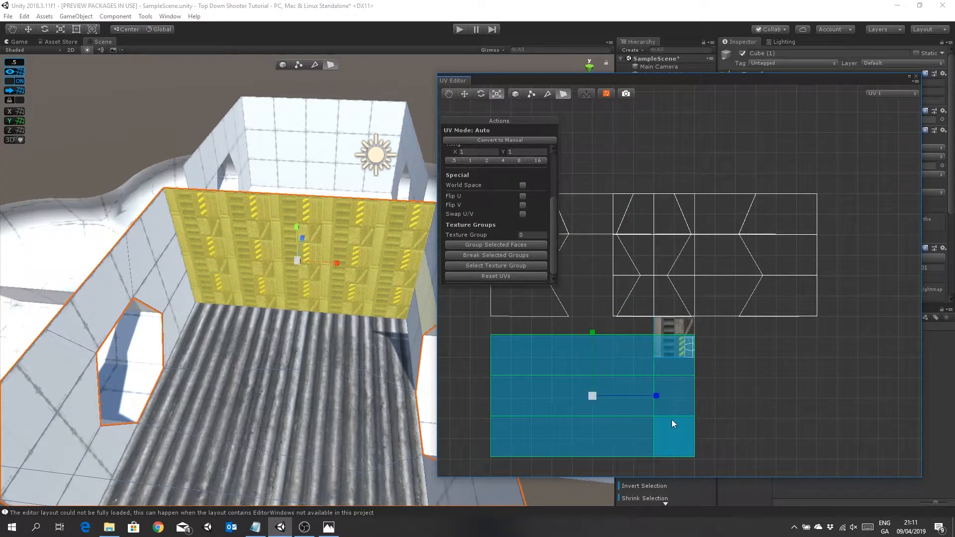
left_click_drag(657, 396, 625, 396)
key("ctrl+z")
left_click(512, 246)
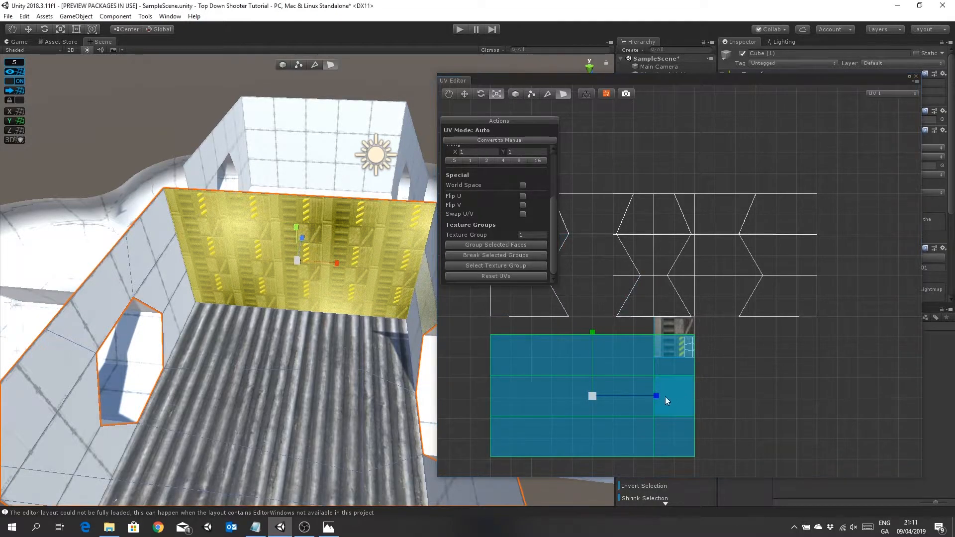
left_click_drag(656, 396, 614, 397)
left_click_drag(593, 331, 663, 342)
- Move the shrunken back wall UVs onto the door and slatted panels of the metallic wall texture
left_click(463, 94)
scroll(726, 353, "up", 5)
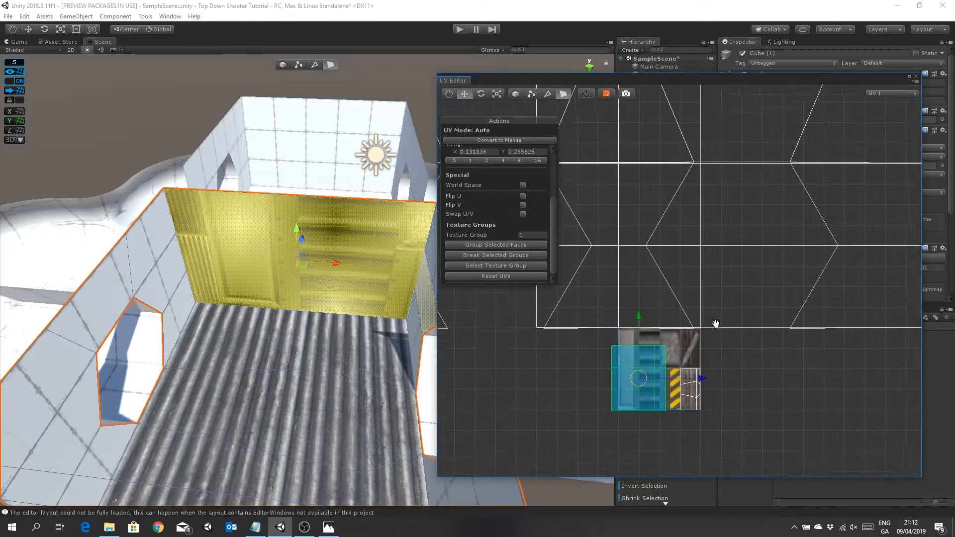
middle_click_drag(655, 261, 765, 303)
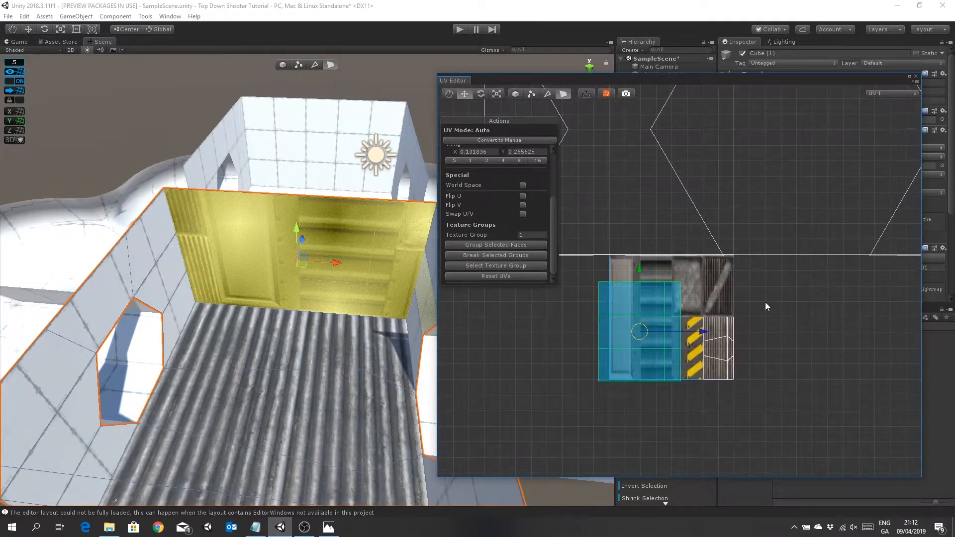
scroll(770, 305, "up", 3)
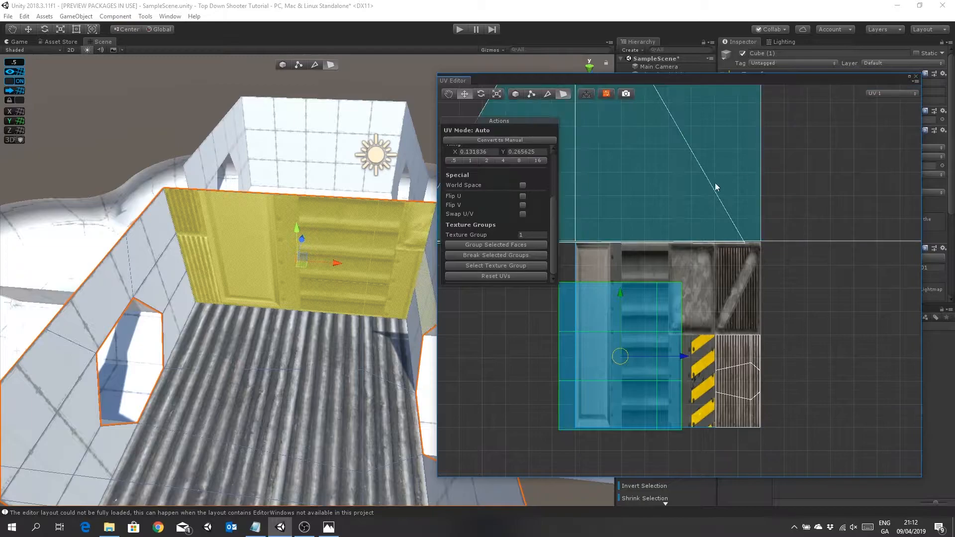
- Examine how the back wall UVs overlap the texture's panels and compare with the remaining wall UVs
scroll(758, 274, "down", 5)
scroll(758, 273, "down", 5)
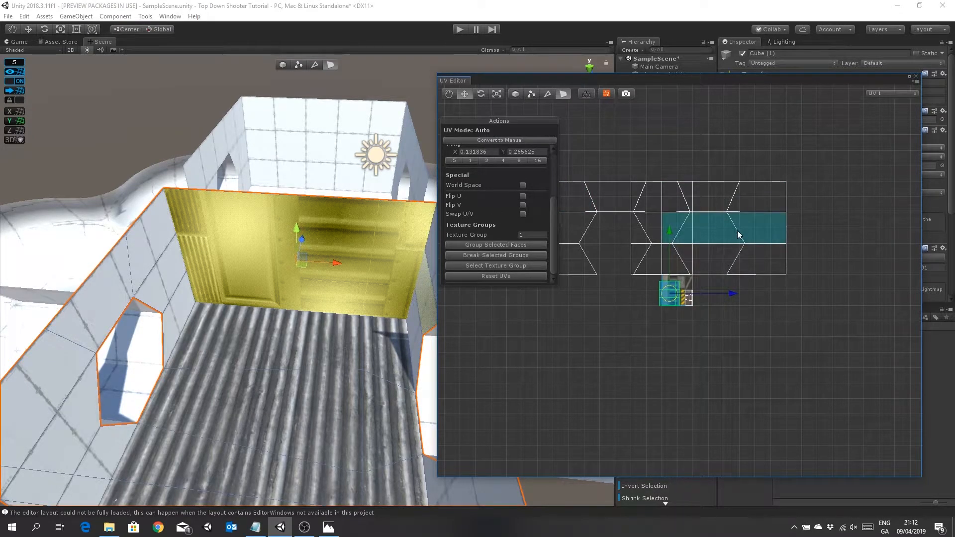
scroll(718, 297, "up", 5)
middle_click_drag(780, 295, 802, 265)
scroll(744, 278, "up", 1)
mouse_move(840, 297)
middle_mouse_down()
mouse_move(830, 266)
mouse_move(838, 300)
middle_mouse_up()
scroll(810, 277, "up", 1)
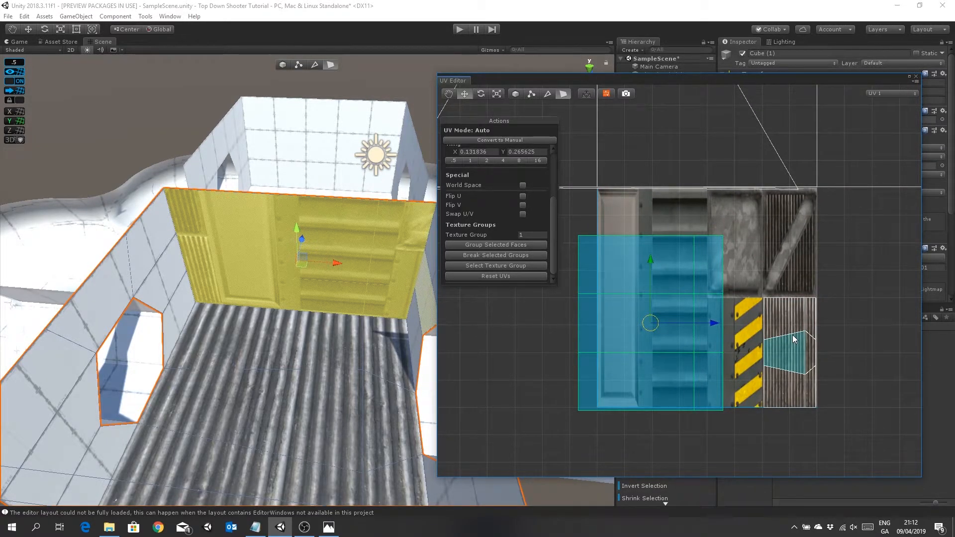
- Shift the back wall UVs horizontally across the door and slatted panels, toward the door side
middle_click_drag(842, 299, 811, 291)
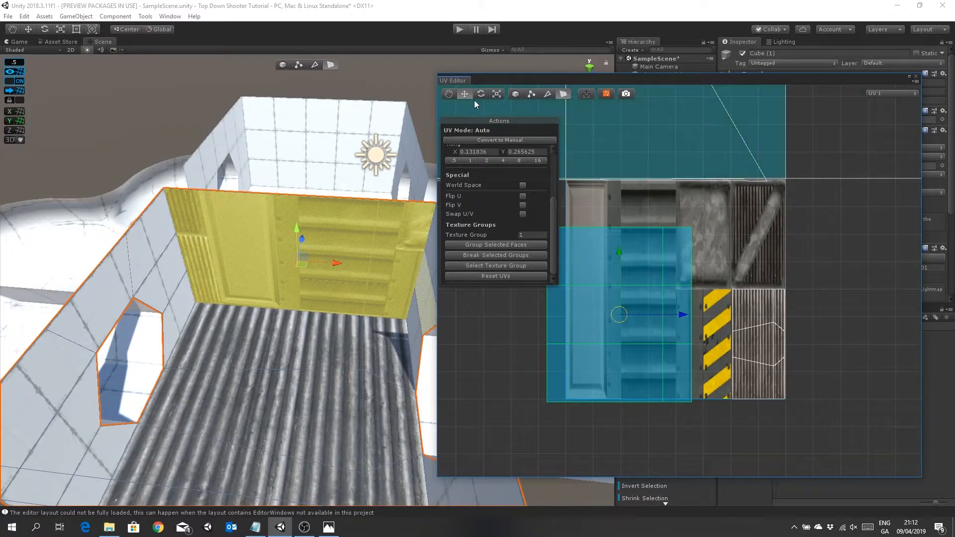
left_click(673, 259)
left_click_drag(738, 258, 611, 254)
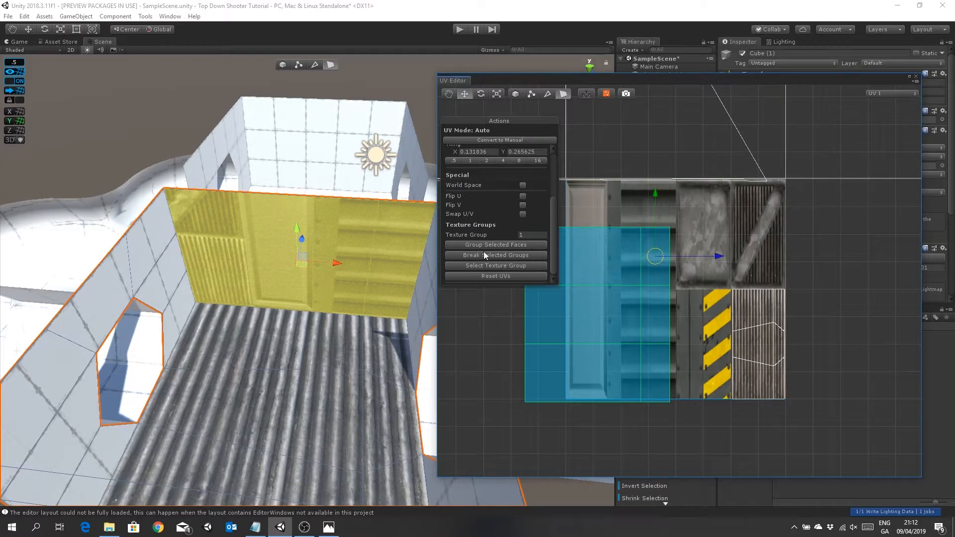
- Try to break the back wall faces out of their shared texture group
left_click(504, 254)
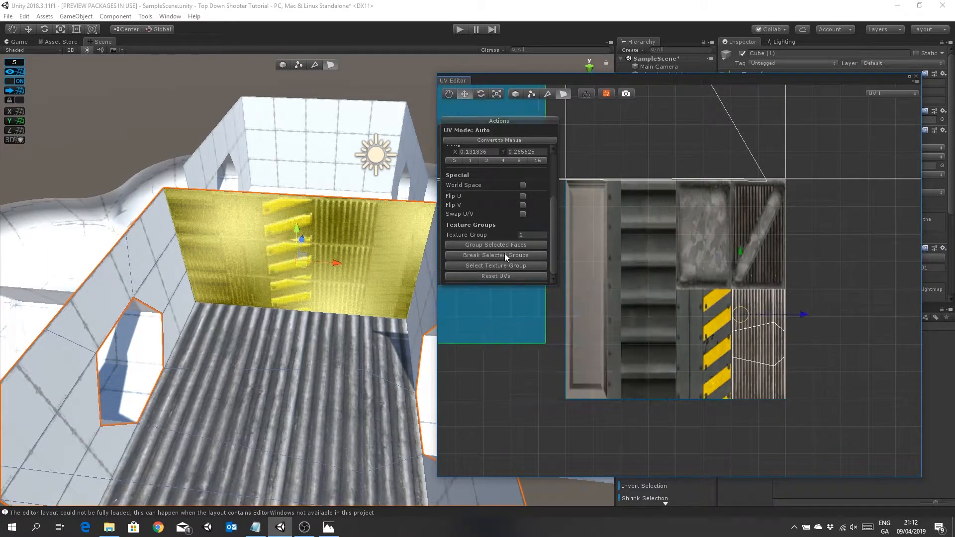
scroll(646, 258, "down", 3)
mouse_move(647, 264)
middle_mouse_down()
mouse_move(672, 272)
mouse_move(661, 273)
middle_mouse_up()
left_click(663, 274)
scroll(758, 297, "up", 4)
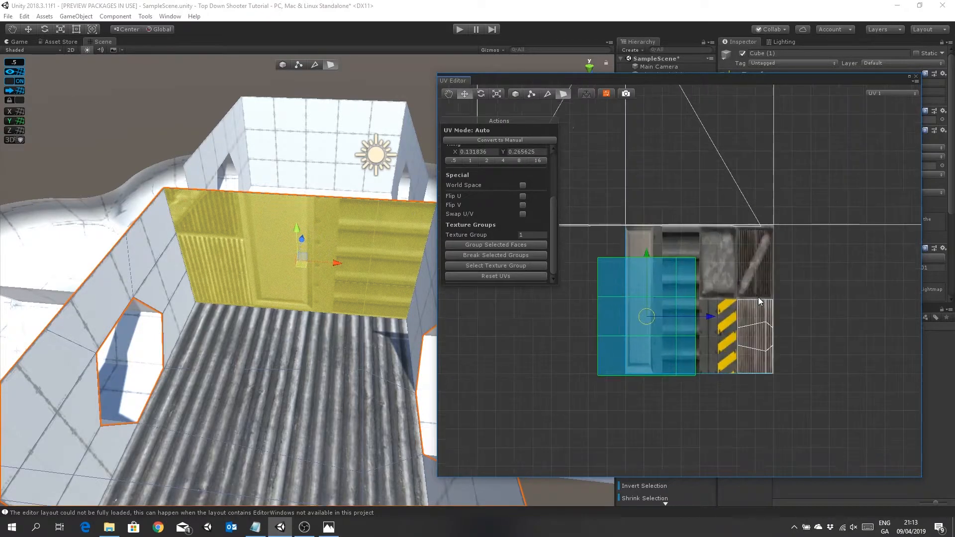
- Move the back wall UVs across the slatted, worn metal and hazard-stripe panels and align them with the texture's lower edge
middle_click_drag(758, 297, 702, 282)
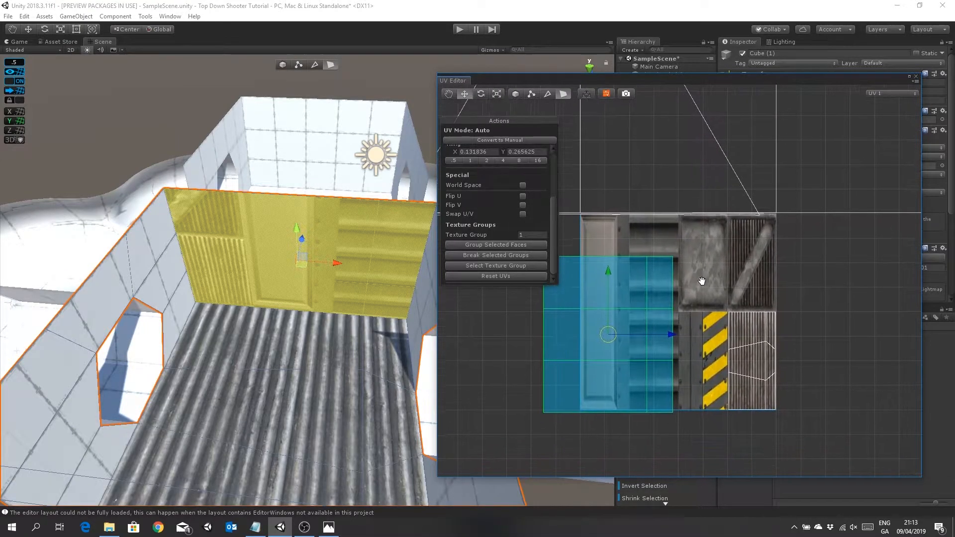
left_click_drag(673, 334, 727, 347)
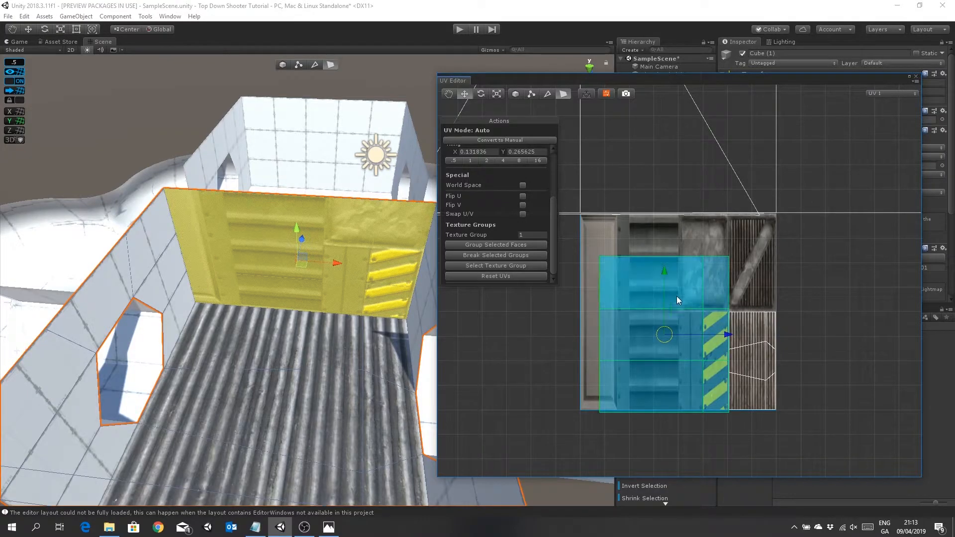
mouse_move(664, 272)
left_mouse_down()
mouse_move(664, 248)
mouse_move(667, 267)
left_mouse_up()
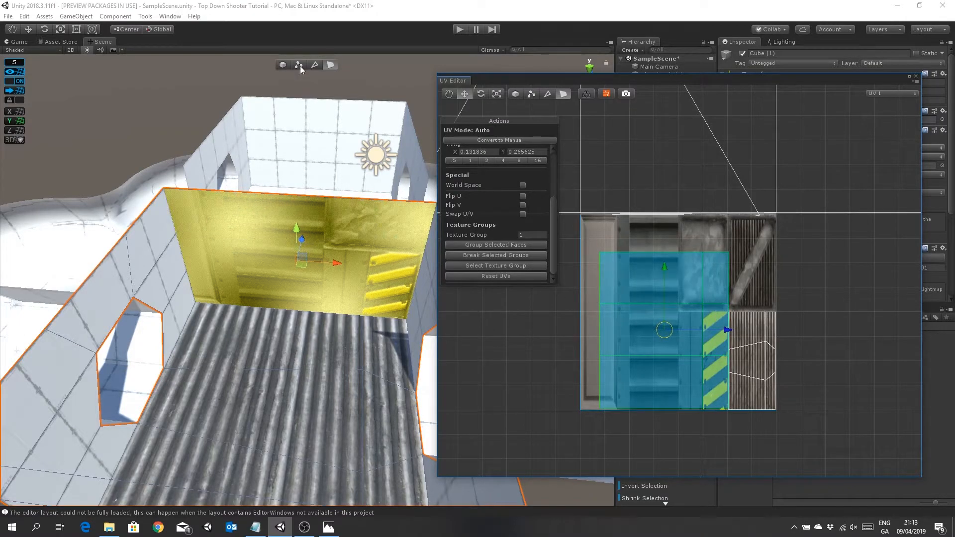
- Widen the back wall UVs to an X tiling of about 0.148 and shift them to start at the texture's door-side edge
left_click(63, 31)
left_click_drag(728, 330, 737, 331)
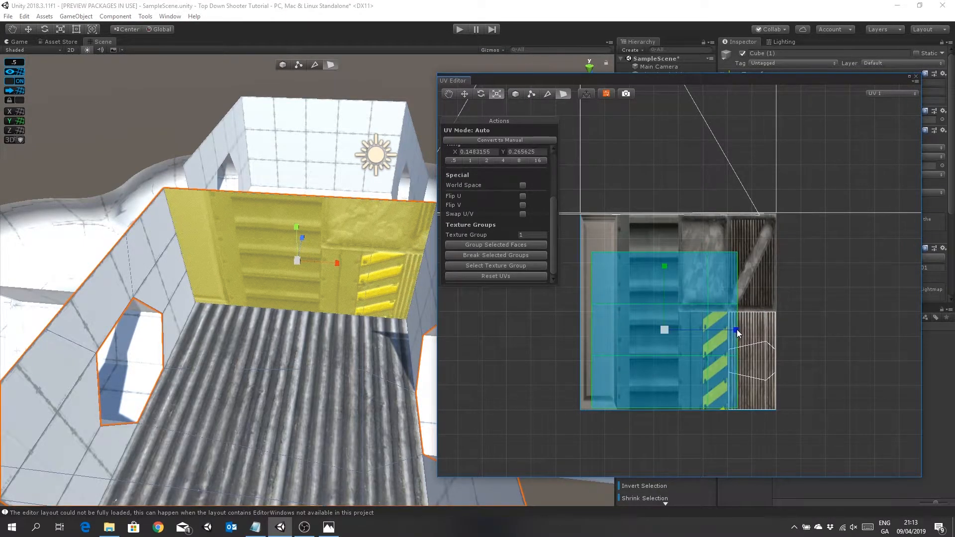
left_click(28, 28)
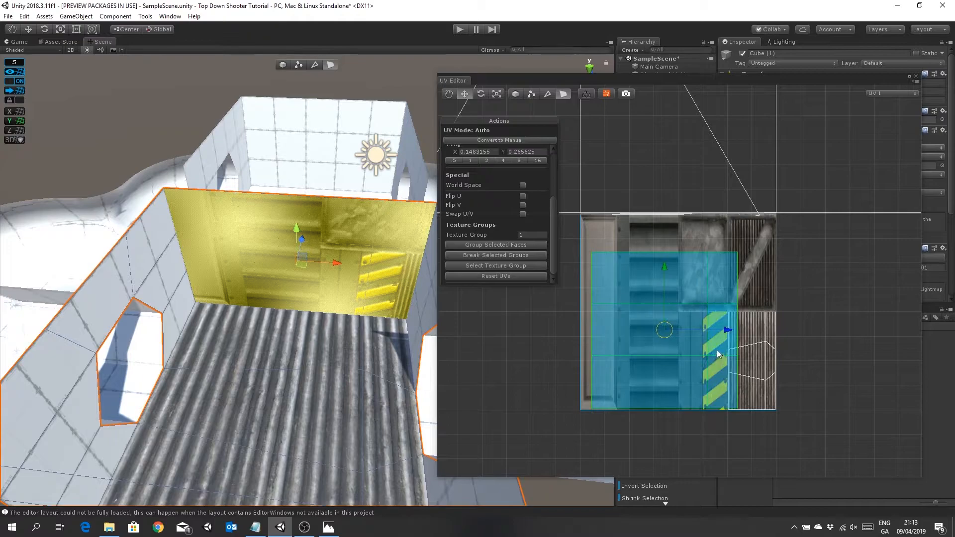
left_click_drag(725, 330, 717, 329)
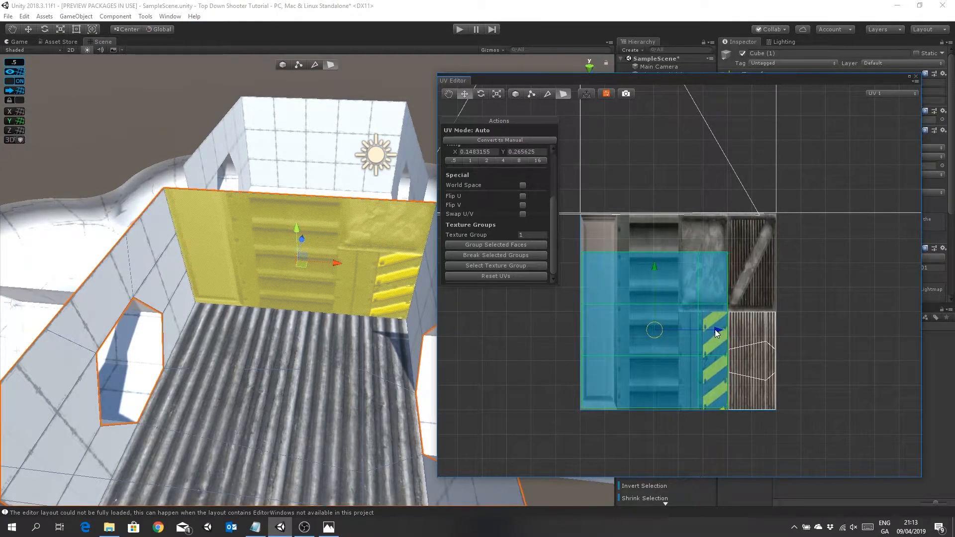
- Centre the back wall UVs vertically and stretch them to the texture's full height, a Y tiling of about 0.33
left_click_drag(655, 267, 655, 252)
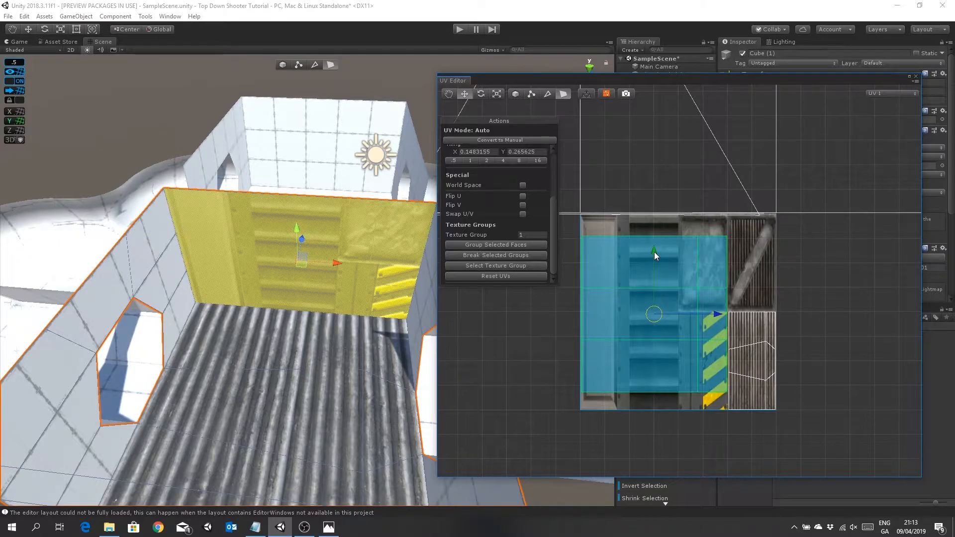
left_click_drag(654, 252, 654, 249)
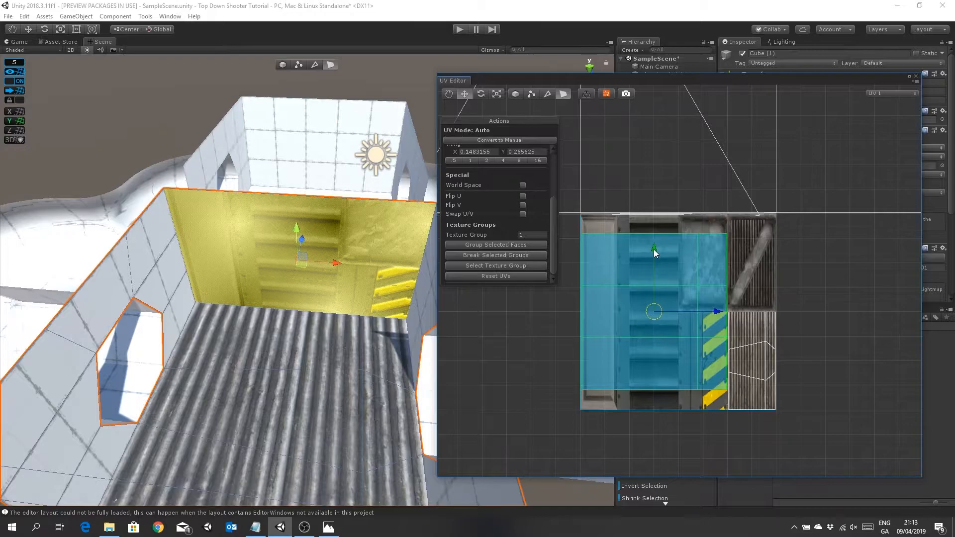
left_click(496, 93)
mouse_move(653, 246)
left_mouse_down()
mouse_move(653, 230)
mouse_move(653, 247)
left_mouse_up()
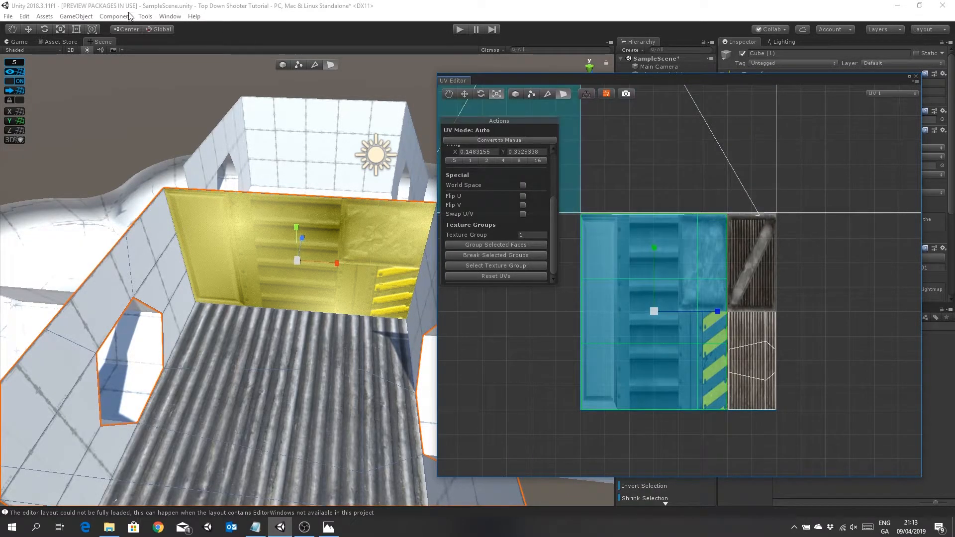
left_click(32, 30)
left_click_drag(651, 250, 653, 249)
left_click_drag(715, 311, 717, 312)
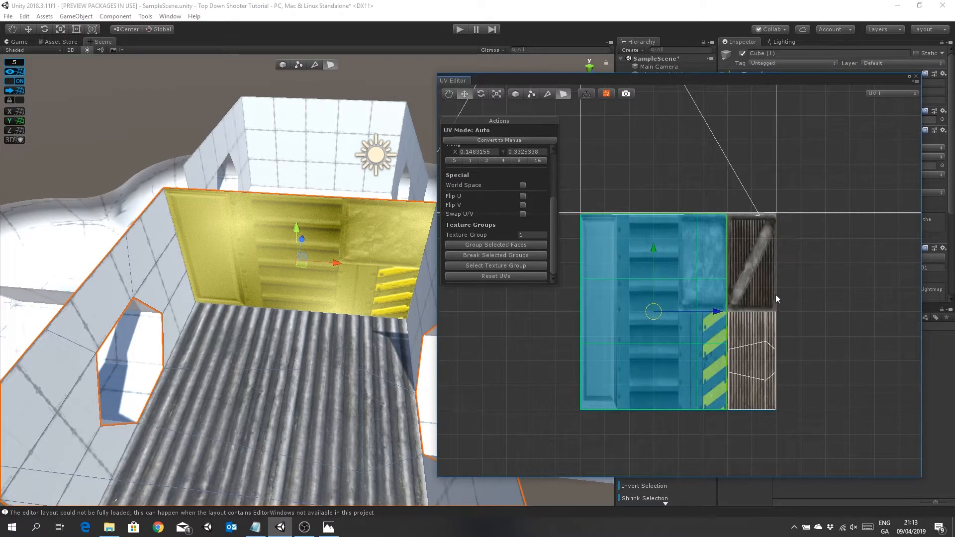
- Deselect the faces and examine the textured back wall from several angles, along with the room's overall UV layout
left_click(528, 404)
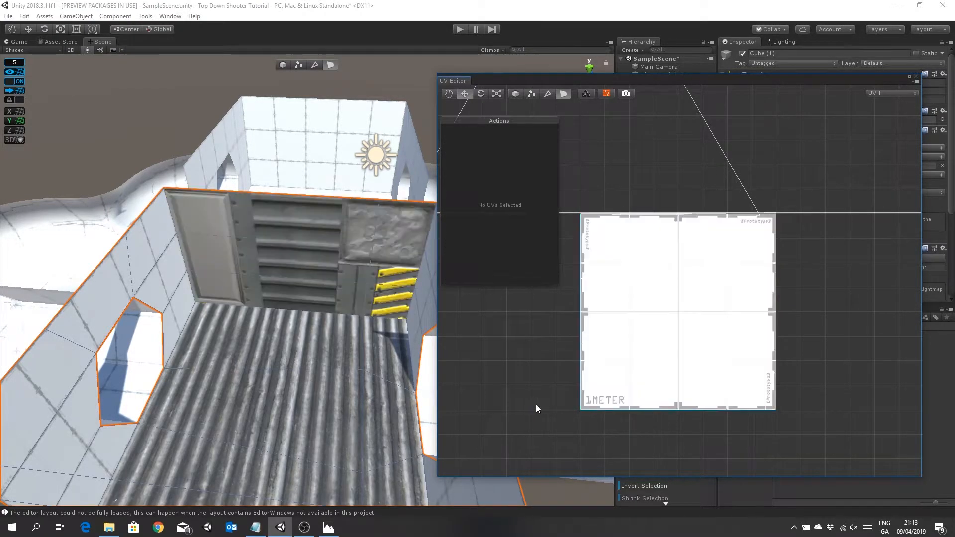
middle_click_drag(390, 338, 371, 333)
scroll(336, 327, "down", 10)
right_click_drag(371, 334, 346, 334)
middle_click_drag(345, 335, 353, 342)
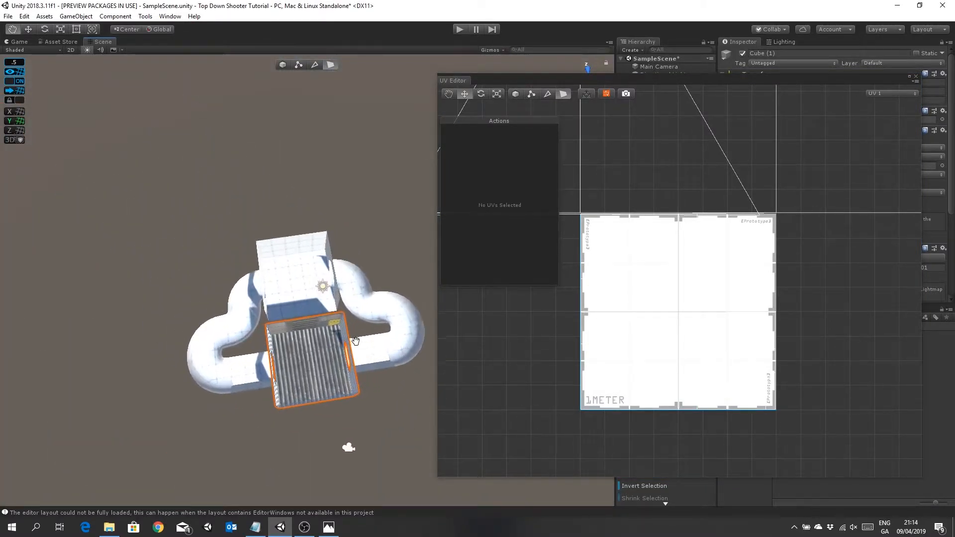
scroll(349, 345, "up", 3)
right_click_drag(342, 359, 341, 426)
scroll(324, 278, "up", 5)
scroll(324, 277, "down", 3)
right_click_drag(331, 261, 330, 259)
left_click(297, 264)
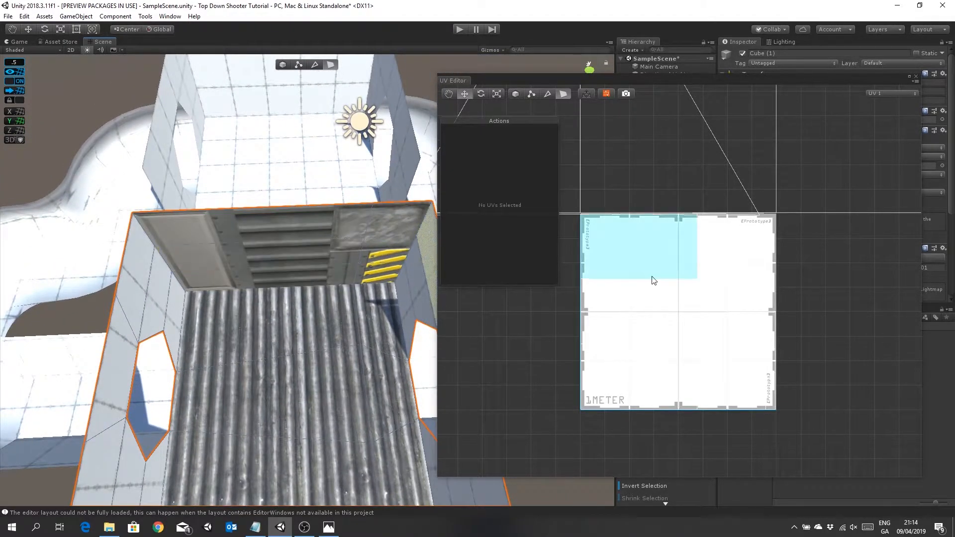
left_click_drag(695, 255, 695, 313)
scroll(689, 309, "down", 2)
scroll(688, 310, "down", 3)
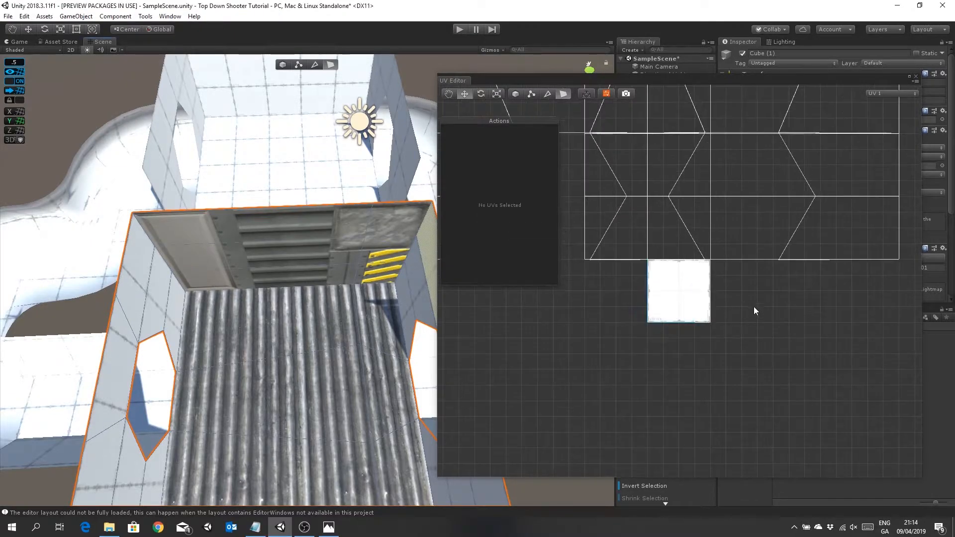
- Select the back wall's upper corner face over the worn metal panel and break it out of the texture group
left_click(271, 237)
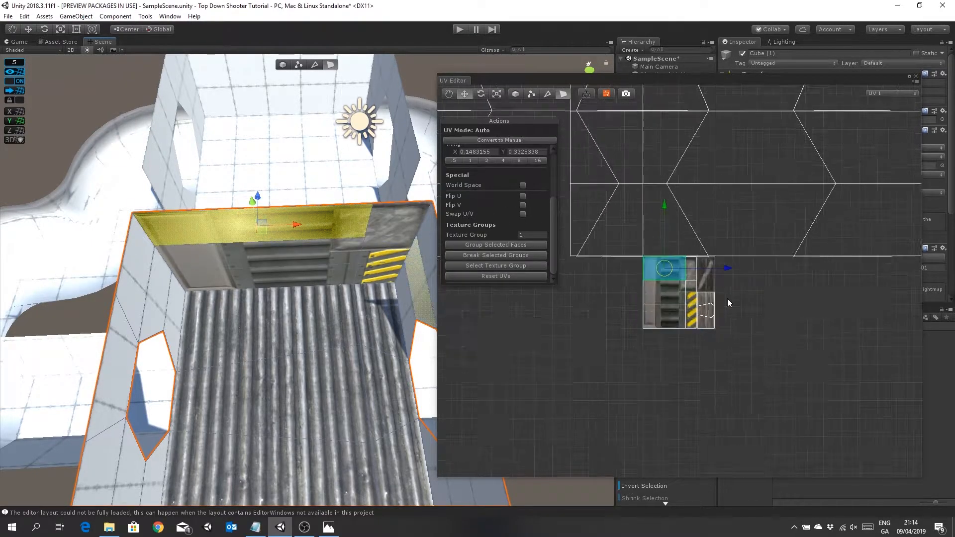
scroll(727, 298, "up", 4)
middle_click_drag(697, 245, 673, 231)
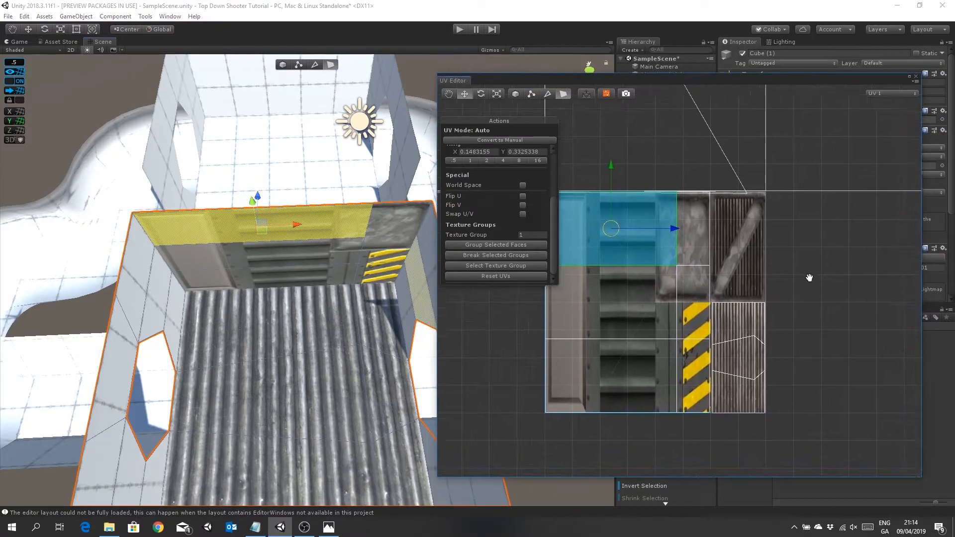
left_click(695, 234)
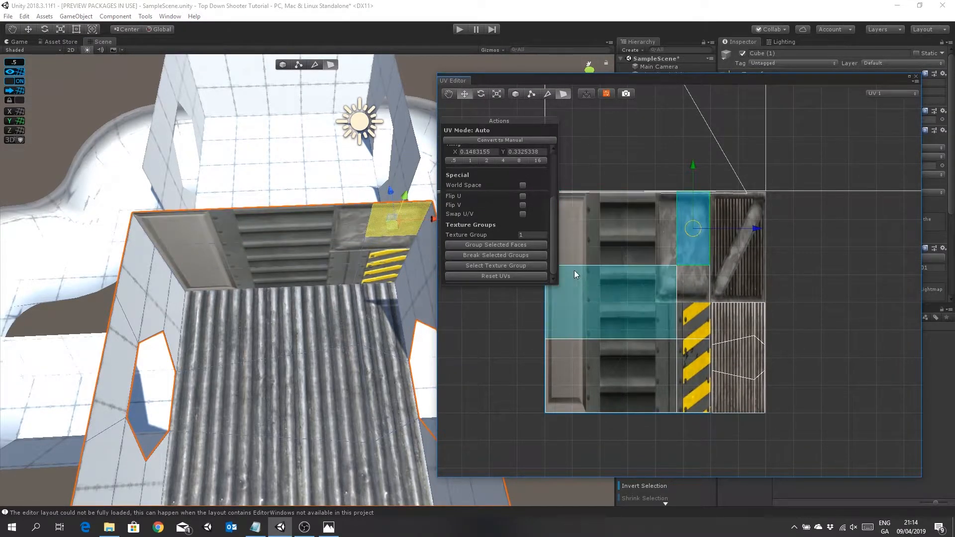
left_click(502, 255)
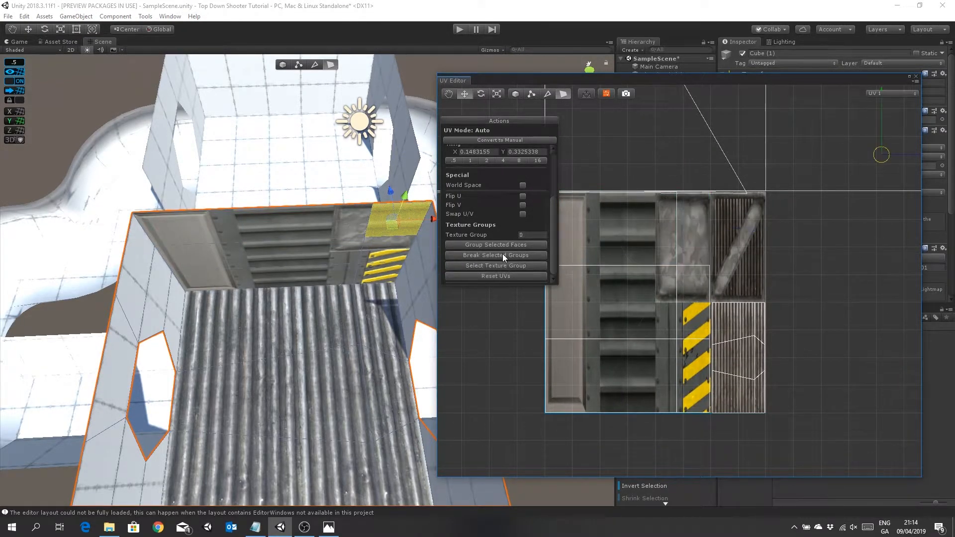
- Move the separated corner face's UVs onto the texture's corrugated panel with the diagonal brace
scroll(896, 312, "down", 3)
left_click_drag(784, 216, 777, 321)
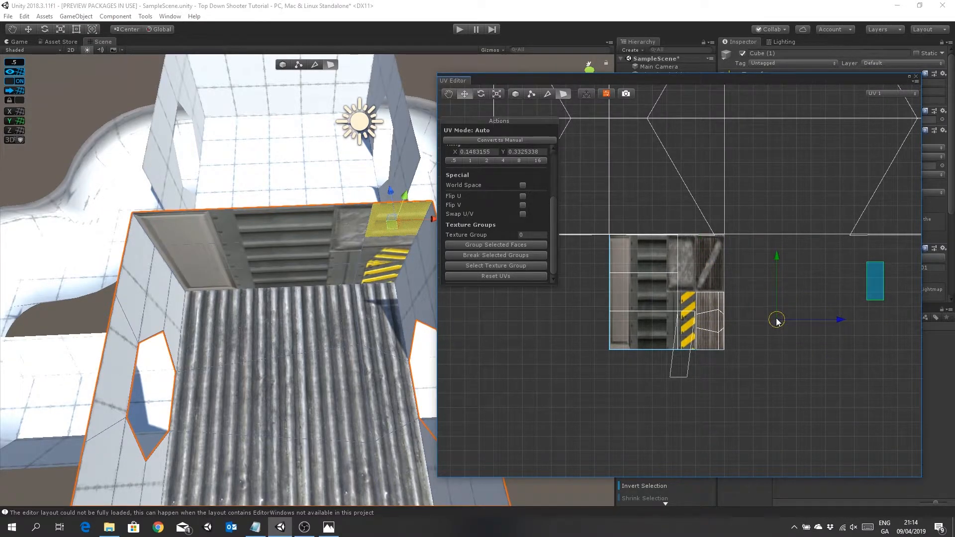
left_click_drag(776, 323, 777, 323)
left_click(825, 330)
left_click(873, 286)
left_click(858, 283)
left_click(876, 280)
left_click_drag(779, 281, 784, 303)
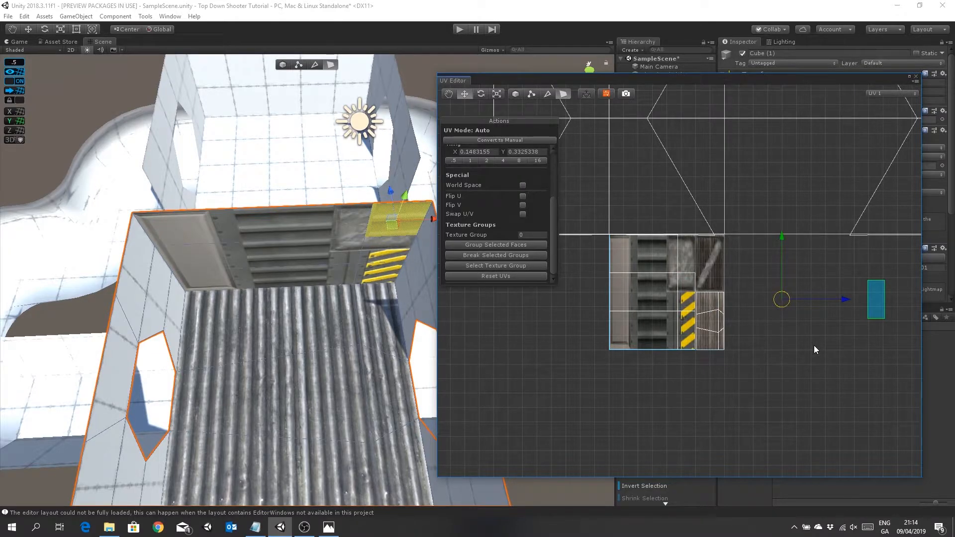
left_click_drag(783, 300, 614, 272)
scroll(742, 282, "up", 3)
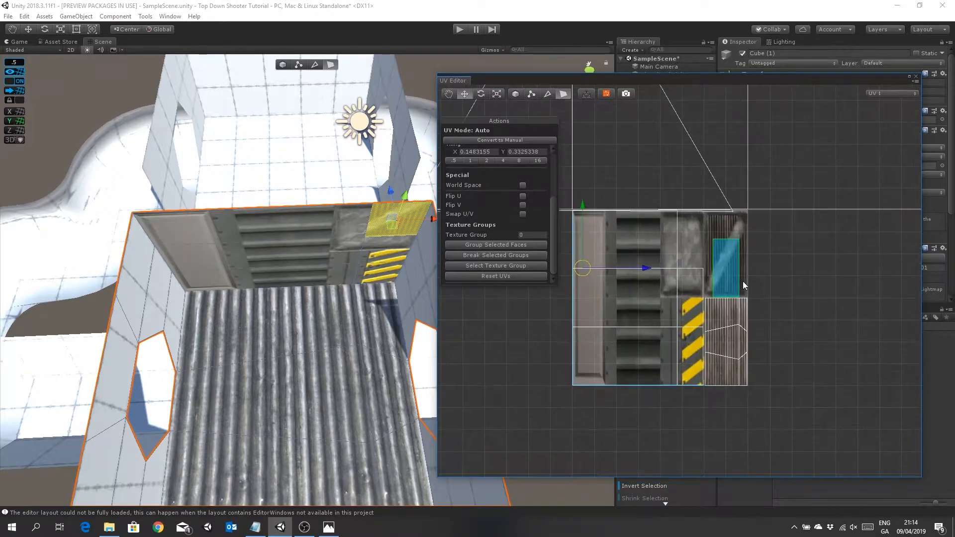
middle_click_drag(784, 285, 776, 304)
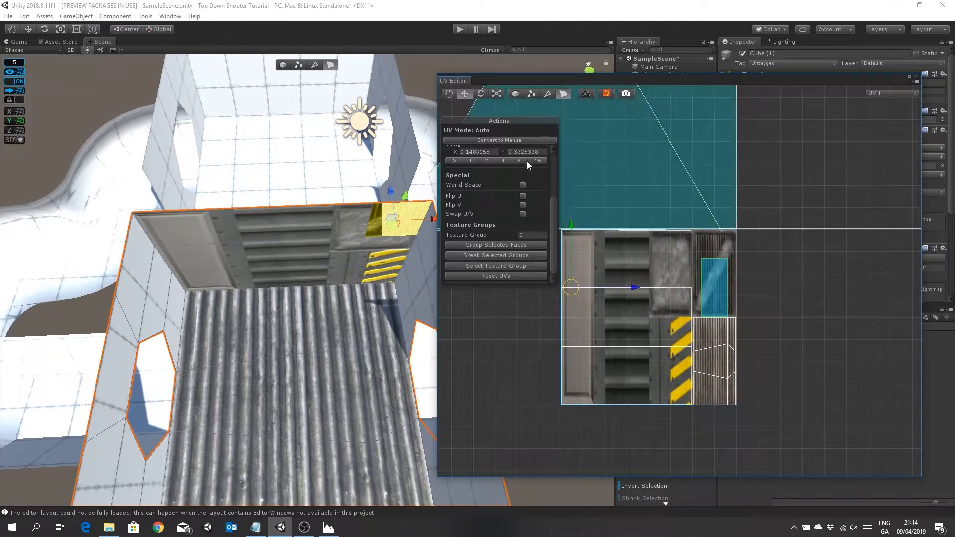
- Convert the corner face to manual UV mode and raise its UVs to the middle of the diagonal-brace panel
left_click(511, 140)
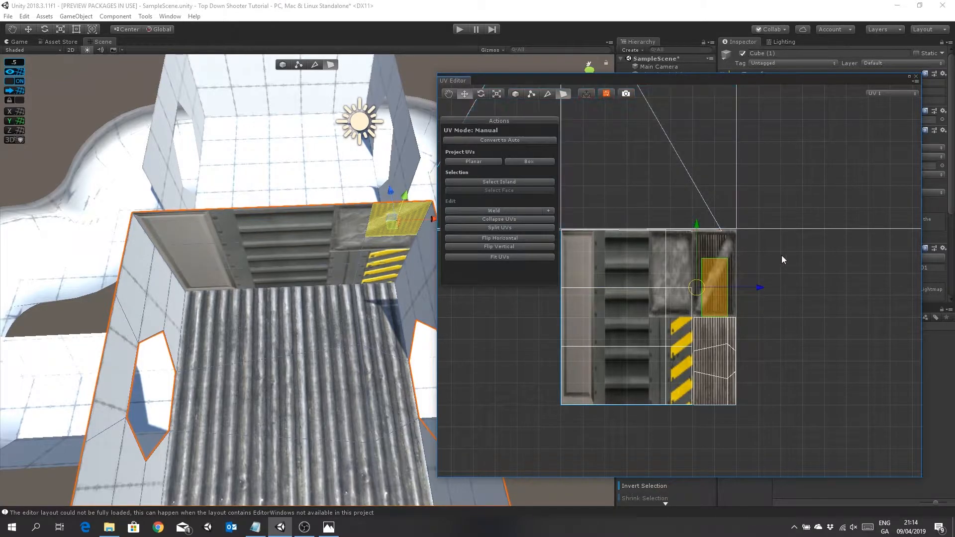
left_click_drag(697, 224, 696, 213)
mouse_move(760, 280)
left_mouse_down()
mouse_move(831, 283)
mouse_move(763, 288)
mouse_move(862, 290)
mouse_move(760, 293)
left_mouse_up()
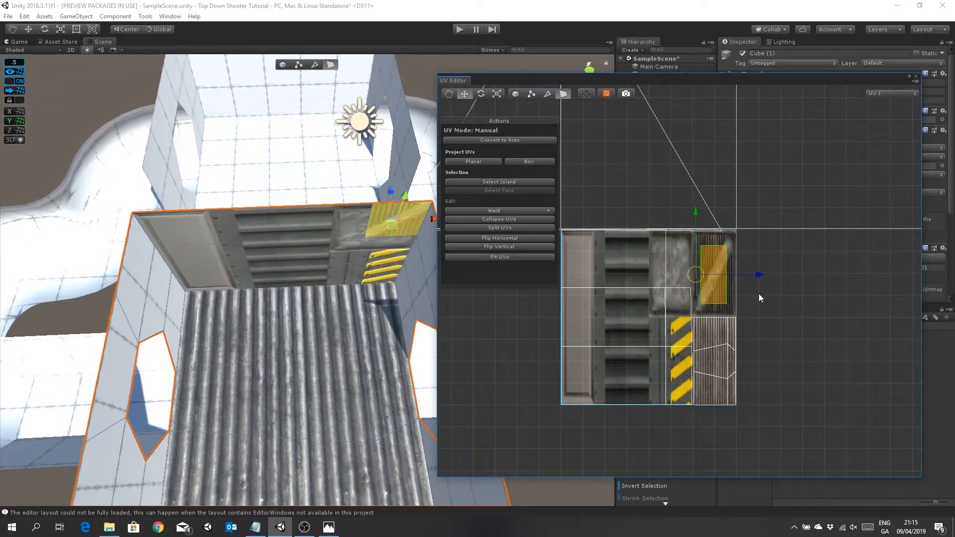
- Scale the corner face's UVs up in height and width to about the size of the diagonal-brace panel
left_click(497, 94)
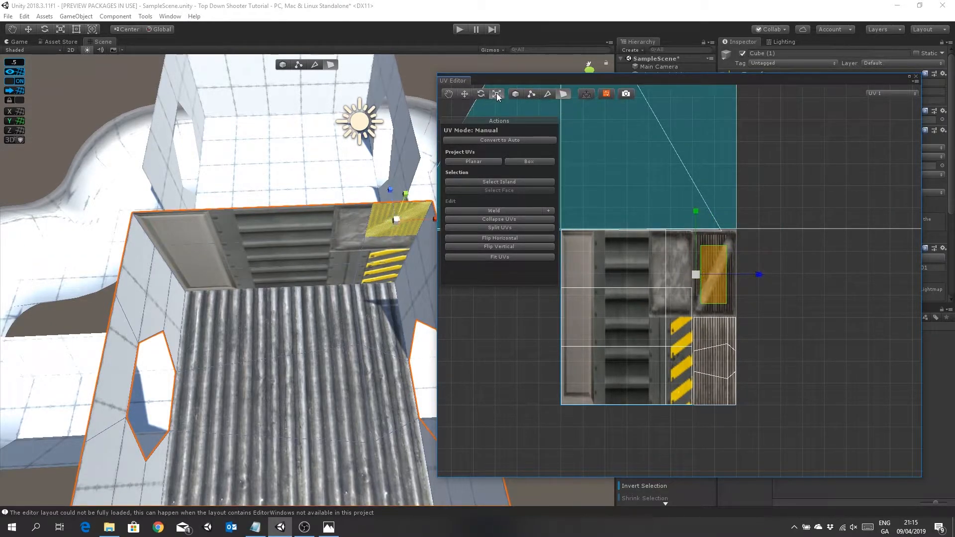
left_click_drag(696, 207, 697, 181)
mouse_move(758, 273)
left_mouse_down()
mouse_move(793, 273)
mouse_move(771, 273)
left_mouse_up()
- Move the enlarged corner face UVs over the diagonal-brace panel and trim their width to match its edges
left_click(465, 93)
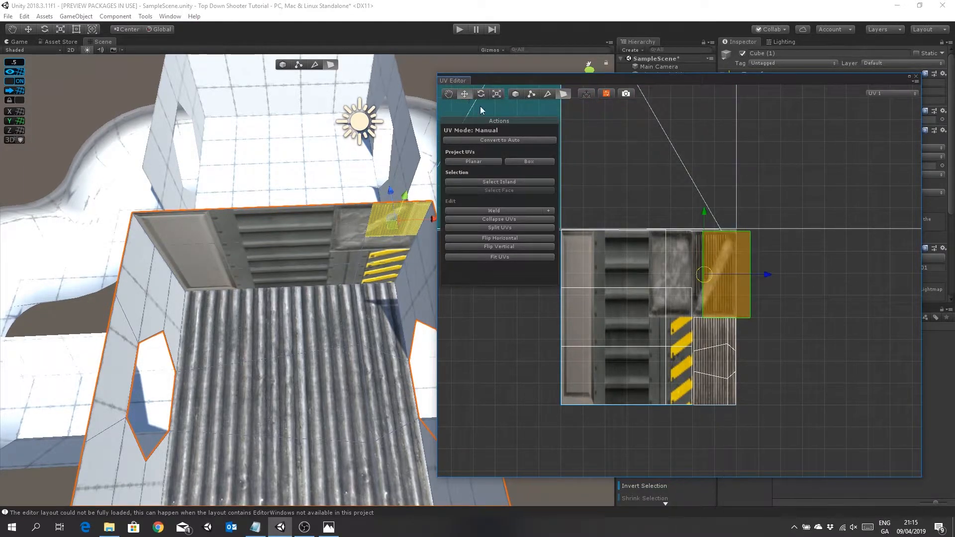
left_click(759, 276)
left_click(711, 268)
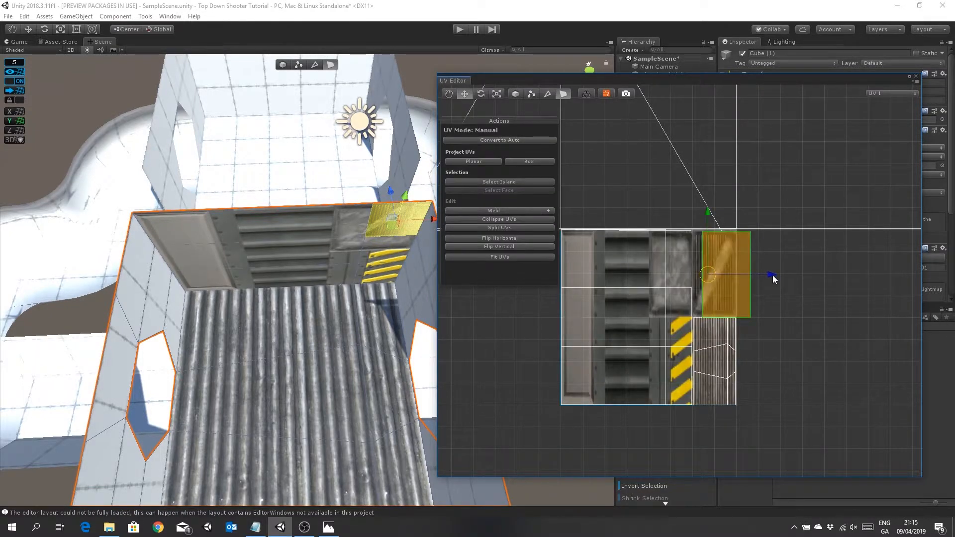
left_click(766, 277)
left_click(724, 277)
left_click_drag(709, 275, 697, 273)
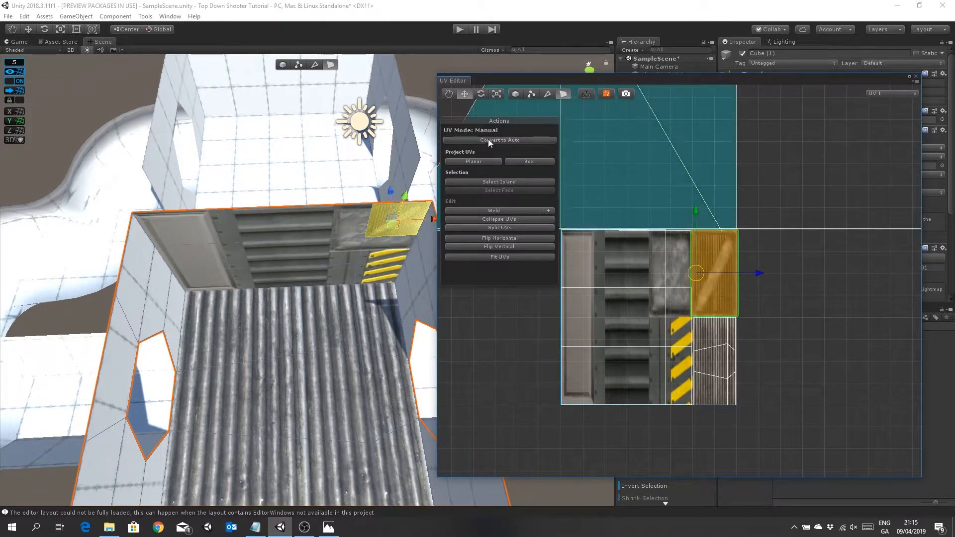
left_click(496, 94)
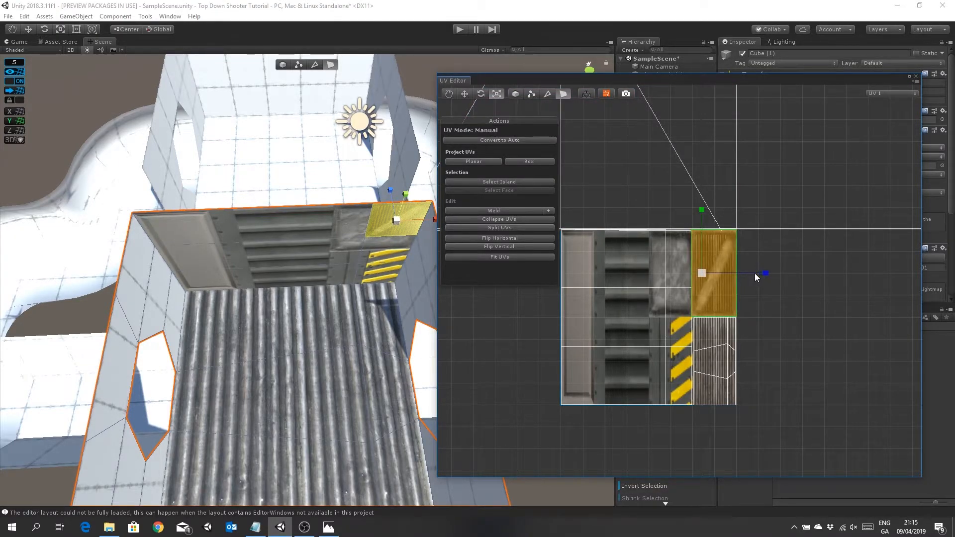
left_click(780, 321)
left_click(727, 279)
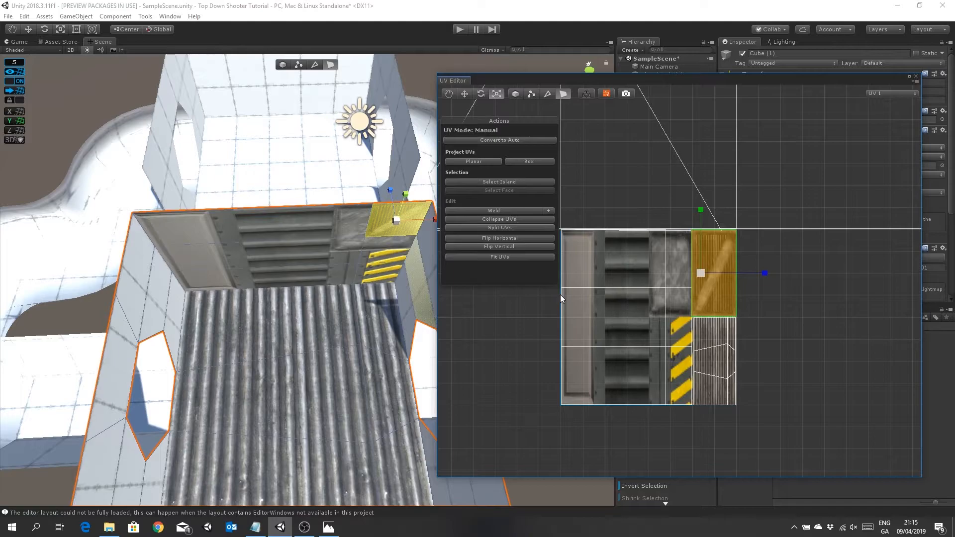
- Inspect which texture areas the back wall's middle-row faces cover by selecting them individually
left_click(637, 323)
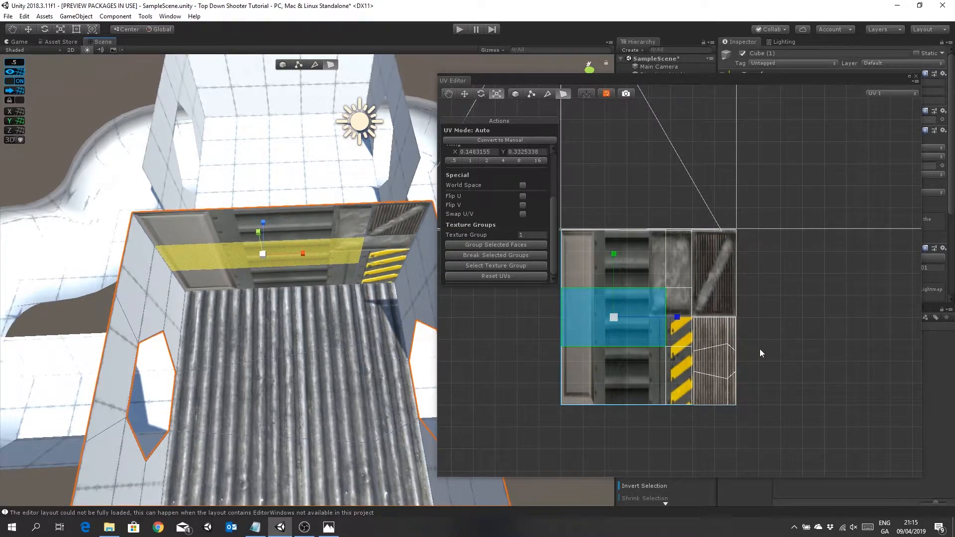
left_click(681, 329)
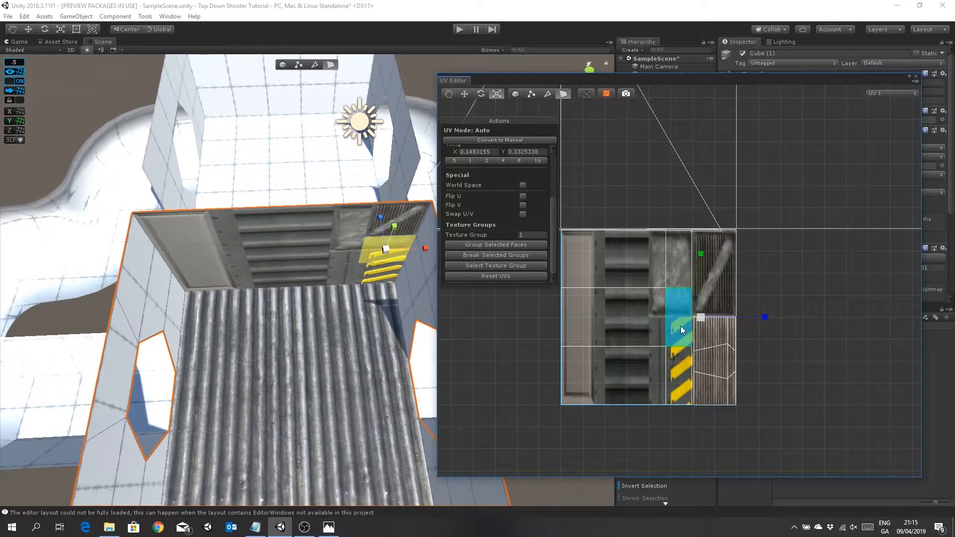
left_click(350, 229)
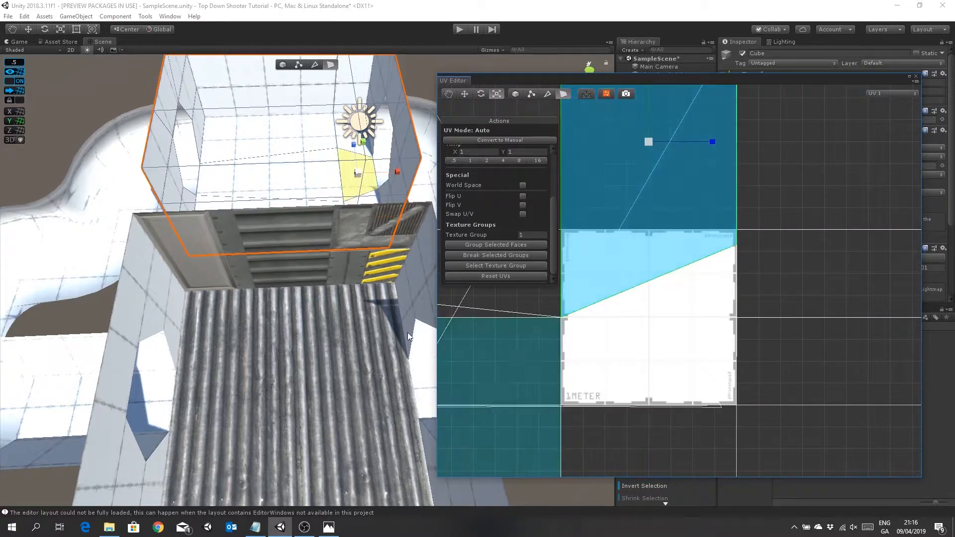
- Select the wide faces of the back wall's three rows and group them into one texture group
left_click(330, 269)
left_click(318, 227)
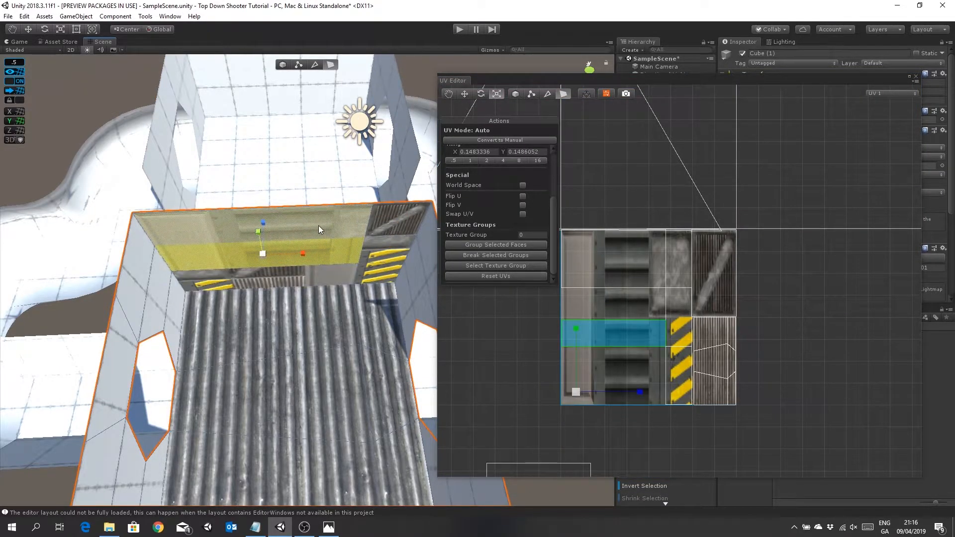
left_click(619, 338, "shift")
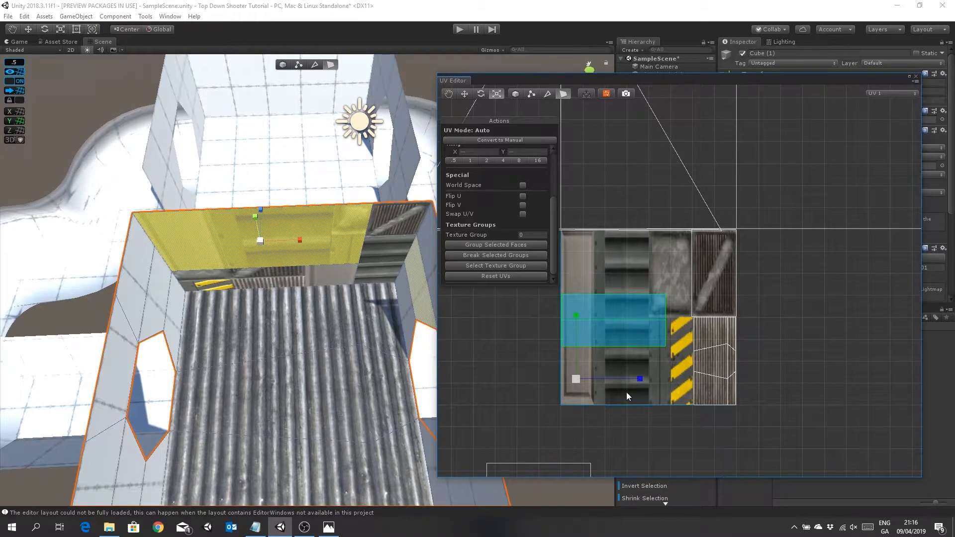
left_click(281, 278)
scroll(695, 452, "down", 3)
middle_click_drag(692, 442, 671, 422)
key("w")
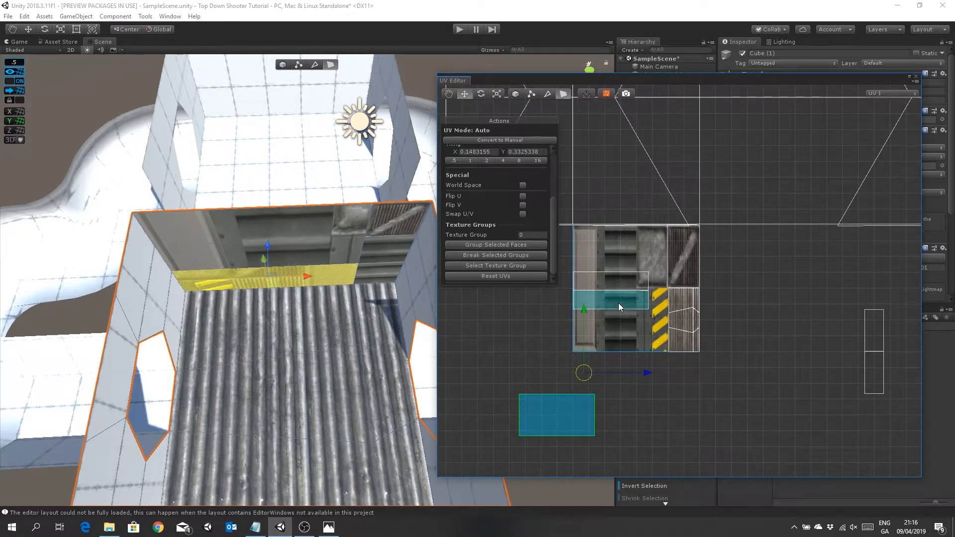
left_click(617, 290, "shift")
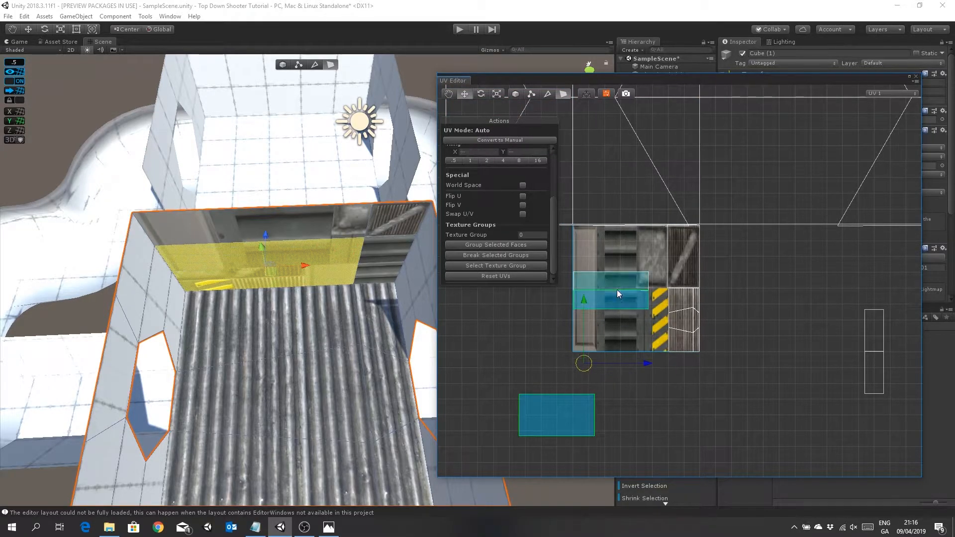
left_click(489, 244)
- Align the grouped back wall UVs with the texture's edge and rotate them 90 degrees
left_click_drag(636, 297, 675, 293)
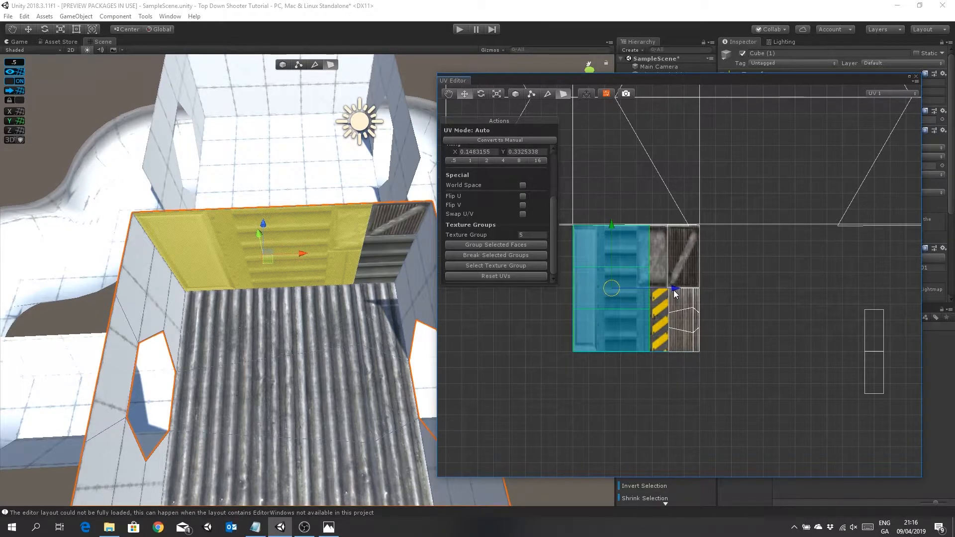
mouse_move(674, 294)
left_mouse_down()
mouse_move(716, 295)
mouse_move(673, 301)
left_mouse_up()
left_click(481, 94)
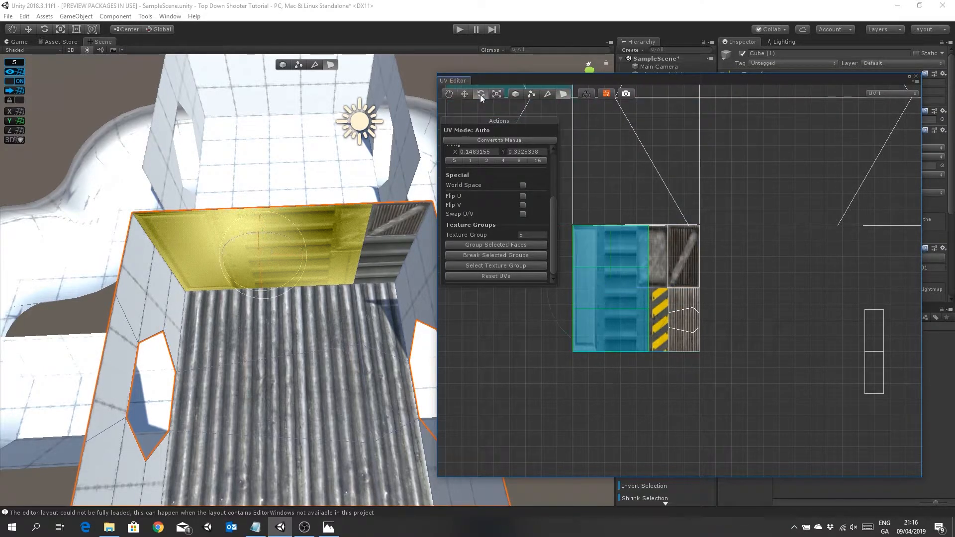
left_click_drag(557, 324, 658, 357)
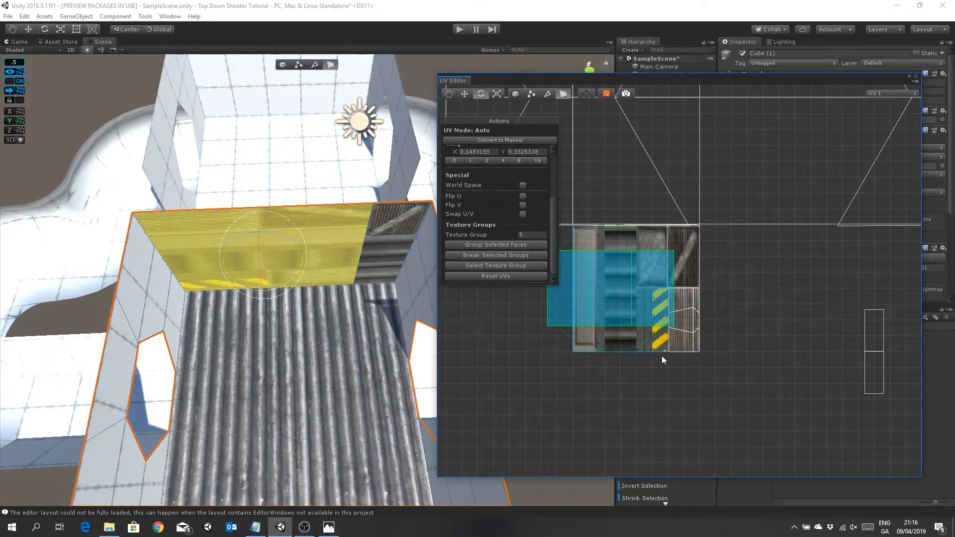
- Scale the rotated back wall UVs into a narrow upright strip slightly shorter than the texture
left_click(497, 94)
left_click_drag(676, 289, 703, 292)
left_click_drag(611, 225, 615, 250)
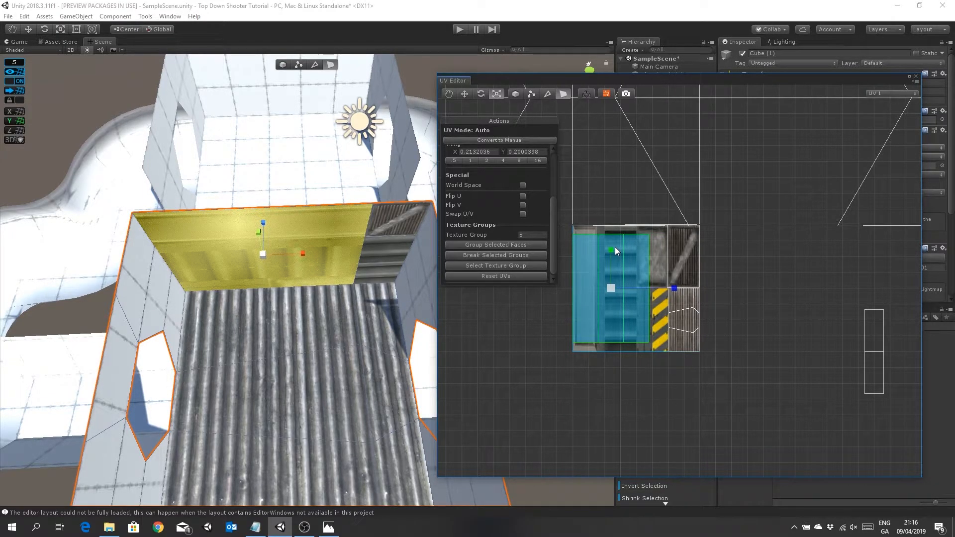
left_click_drag(615, 247, 616, 266)
- Move the grouped back wall UVs onto the ribbed panel and scale them to its width and the texture's full height
left_click(464, 94)
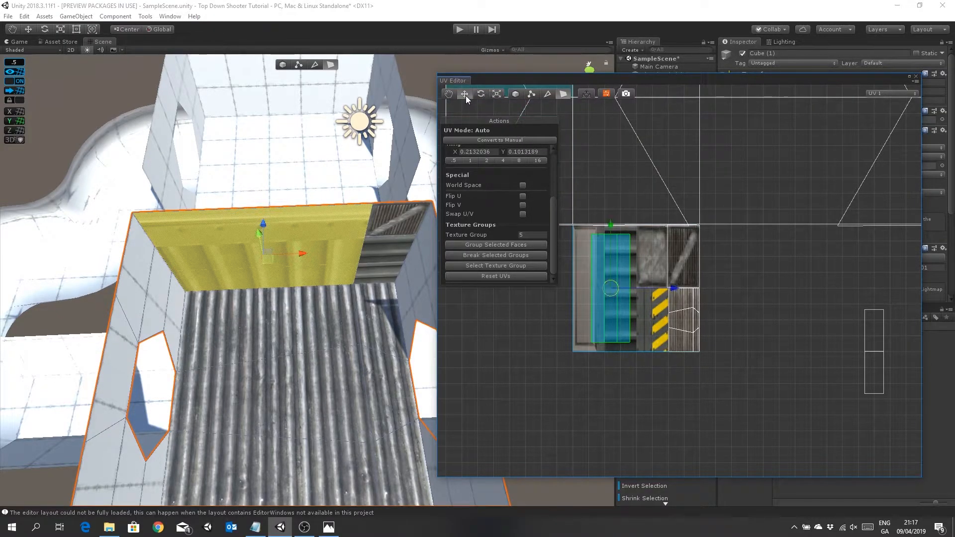
left_click(678, 293)
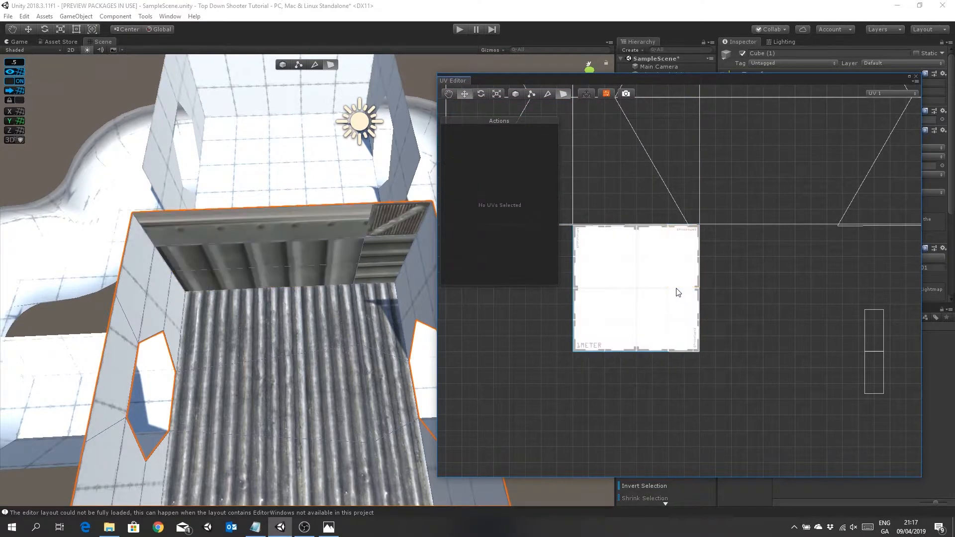
left_click(314, 271)
mouse_move(622, 297)
left_mouse_down()
mouse_move(610, 294)
mouse_move(599, 309)
mouse_move(624, 294)
left_mouse_up()
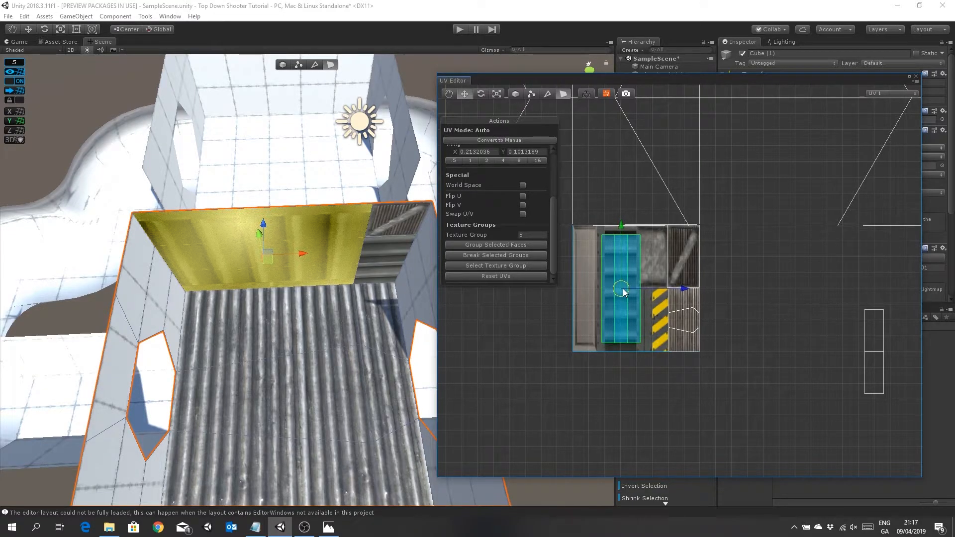
left_click(496, 96)
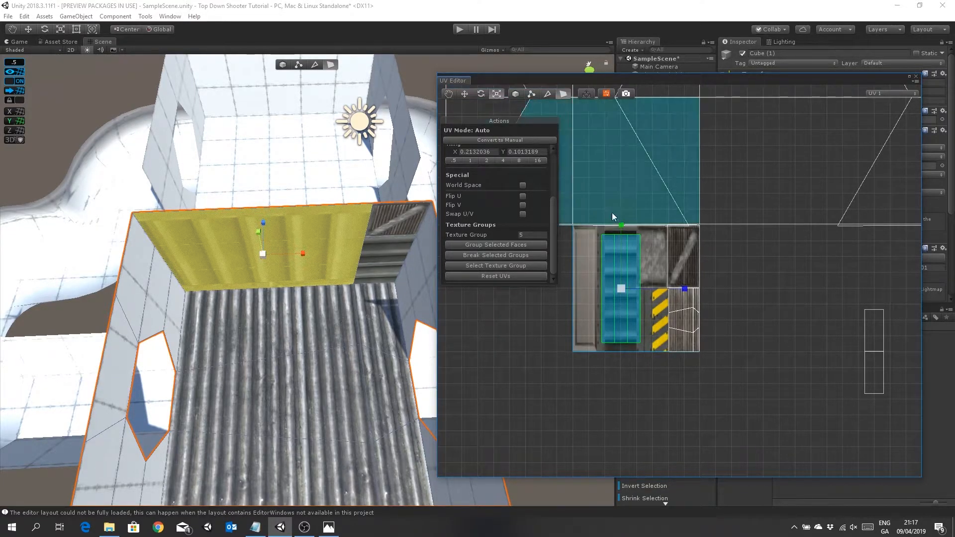
left_click_drag(621, 222, 621, 238)
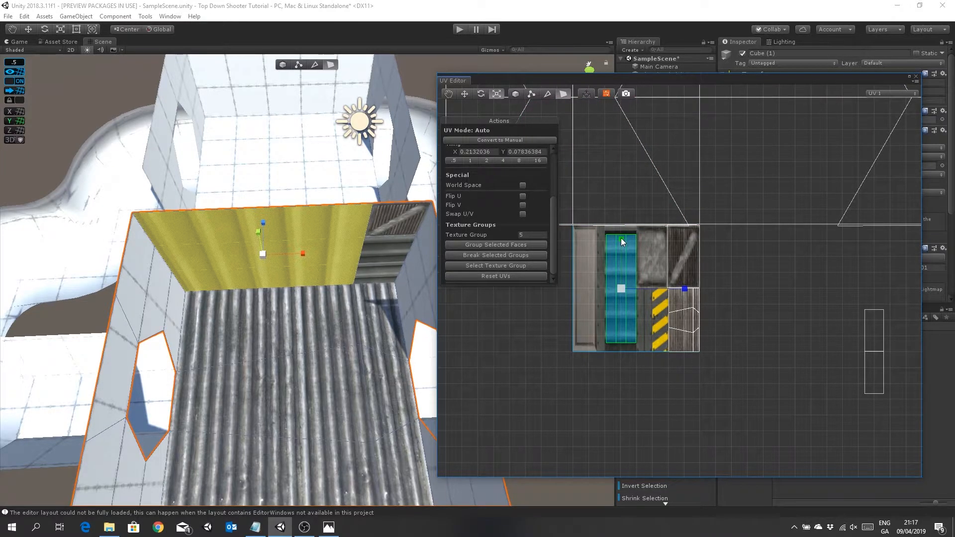
mouse_move(685, 288)
left_mouse_down()
mouse_move(800, 296)
mouse_move(694, 303)
left_mouse_up()
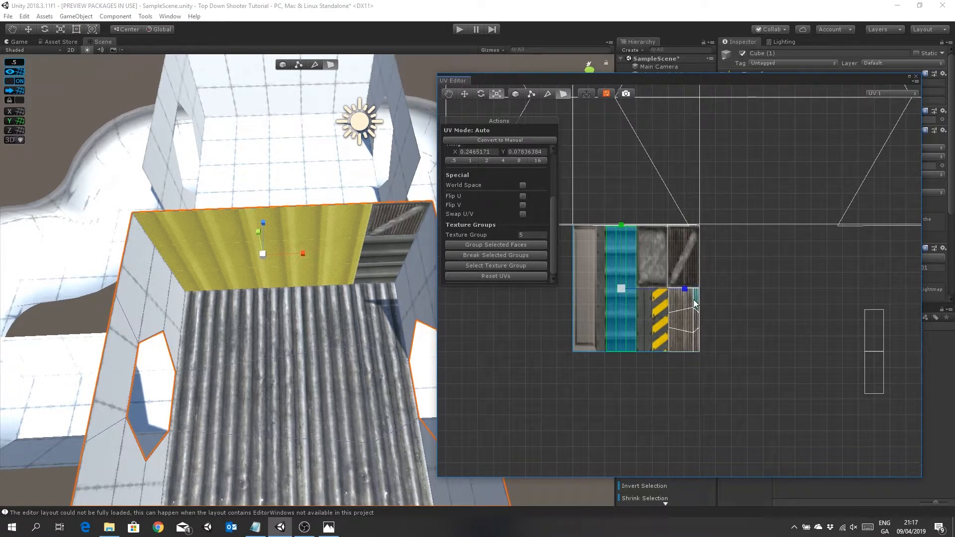
- Break the back wall's lowest wide face out of the texture group and move its UVs onto the yellow hazard-stripe strip
left_click(633, 313)
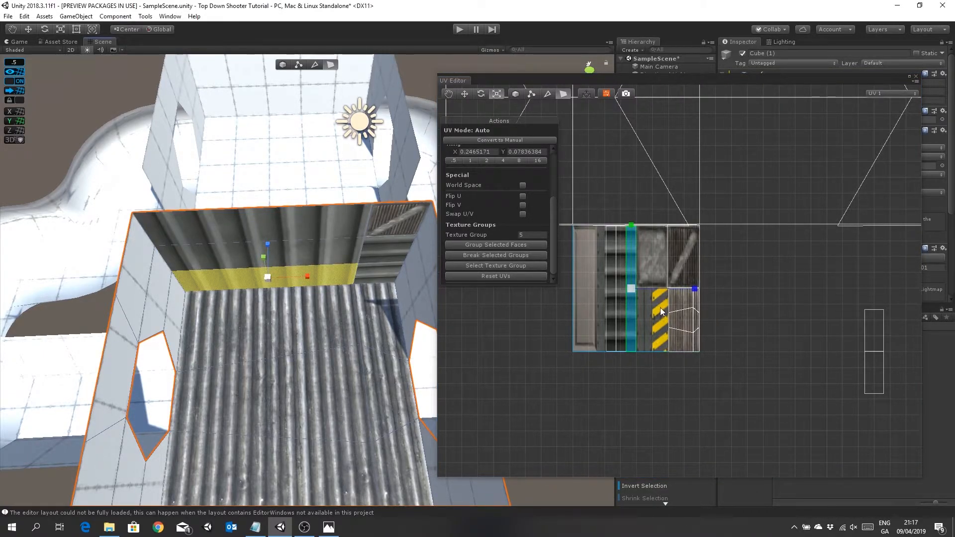
left_click(499, 256)
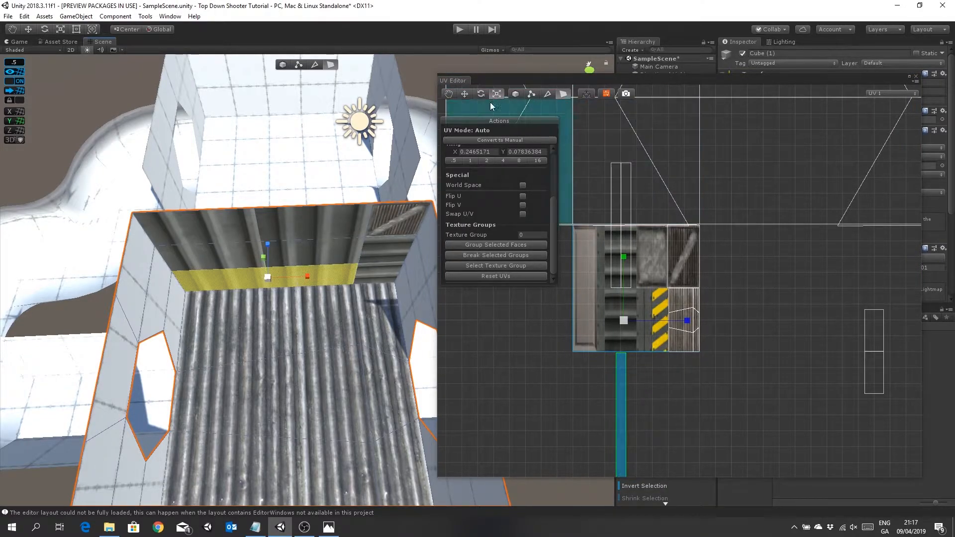
left_click(464, 95)
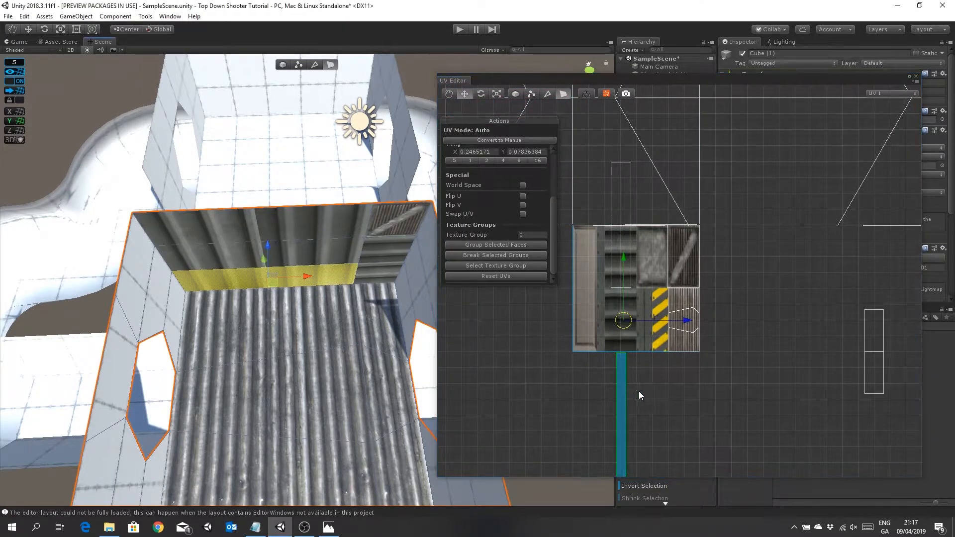
left_click(680, 376)
left_click(623, 384)
left_click_drag(623, 320, 660, 226)
- Scale the lowest wall face's UVs in width and length to fit the yellow hazard-stripe strip
left_click(497, 93)
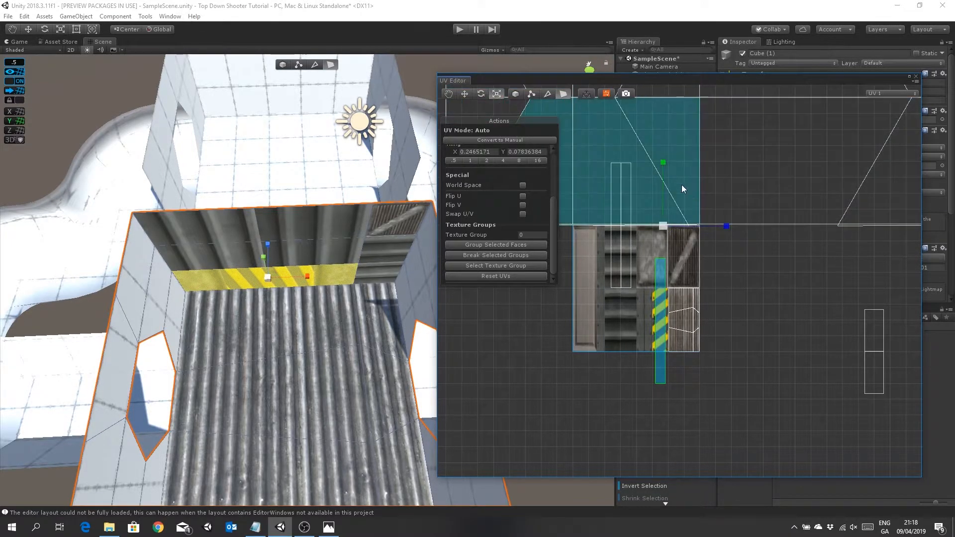
left_click_drag(664, 162, 676, 129)
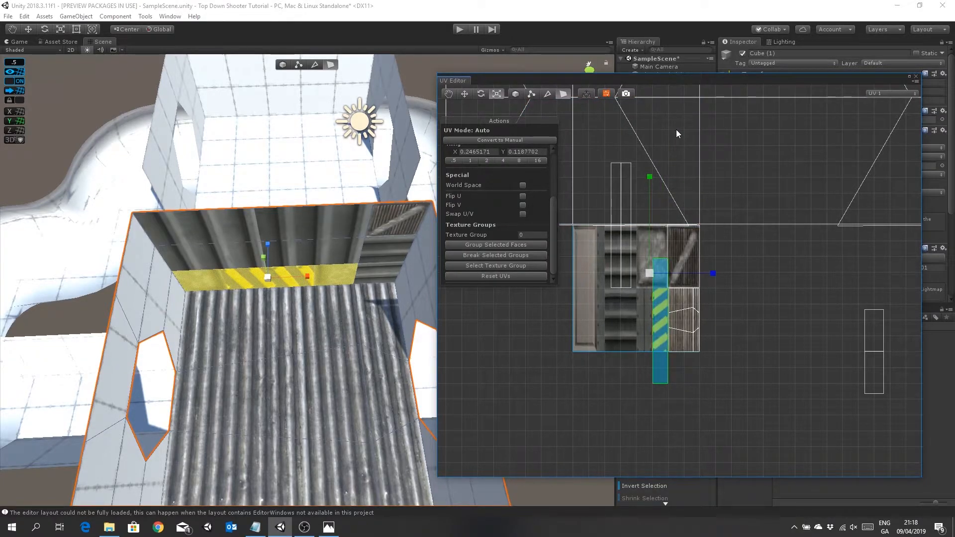
left_click_drag(714, 277, 680, 284)
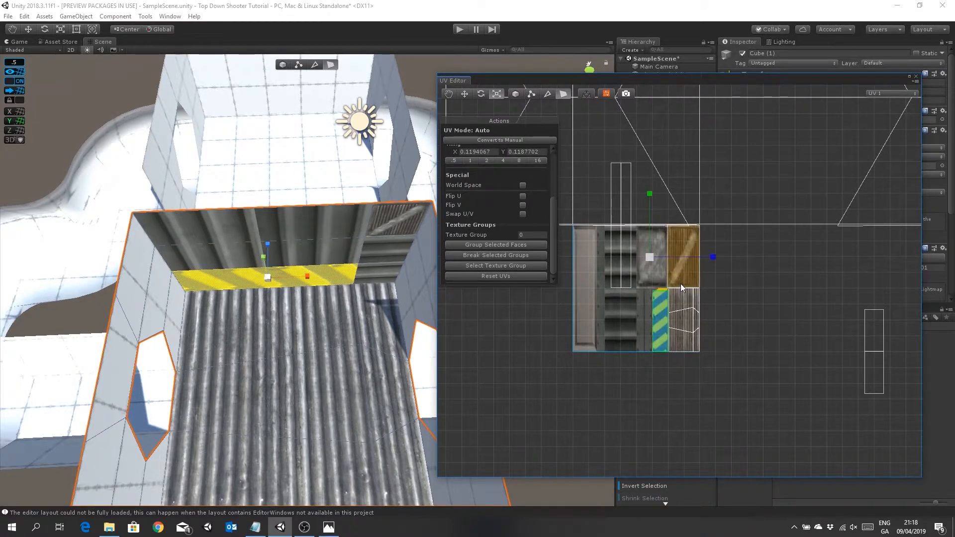
left_click(465, 94)
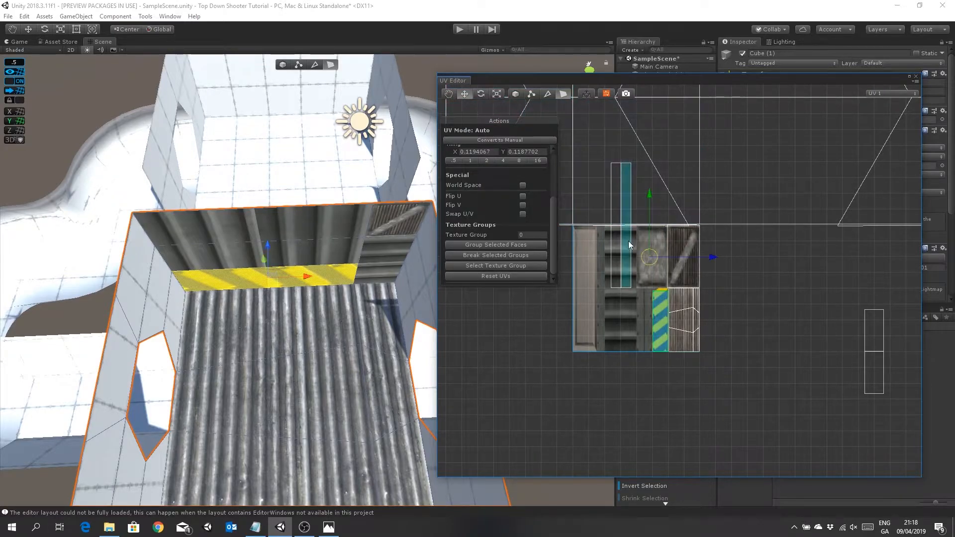
left_click_drag(648, 194, 649, 193)
left_click(497, 93)
left_click_drag(648, 195, 648, 191)
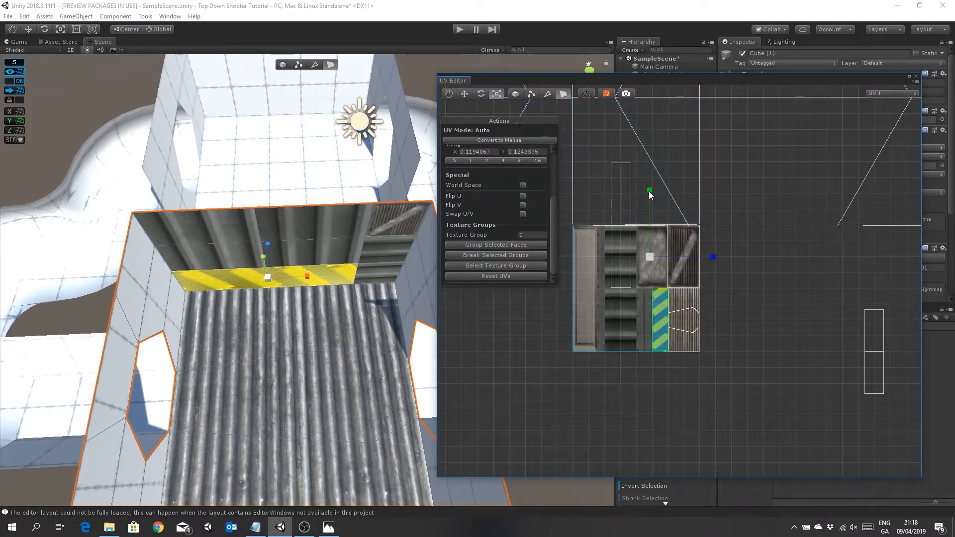
left_click_drag(713, 258, 716, 258)
left_click(591, 424)
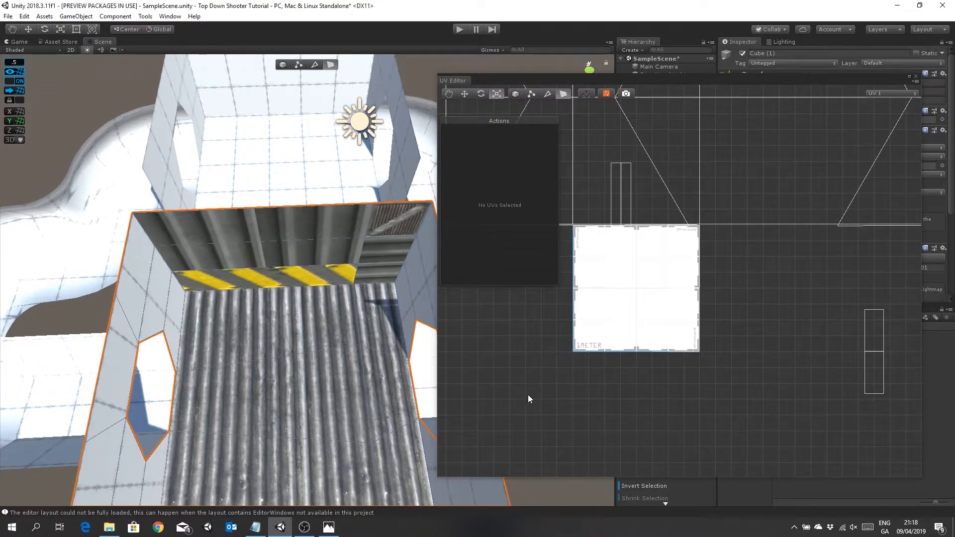
- Examine the textured floor and back wall and the untextured side walls from several angles
scroll(366, 339, "down", 10)
scroll(366, 339, "up", 5)
left_click_drag(366, 339, 323, 363, "alt")
middle_click_drag(378, 352, 319, 346)
left_click_drag(320, 346, 260, 302, "alt")
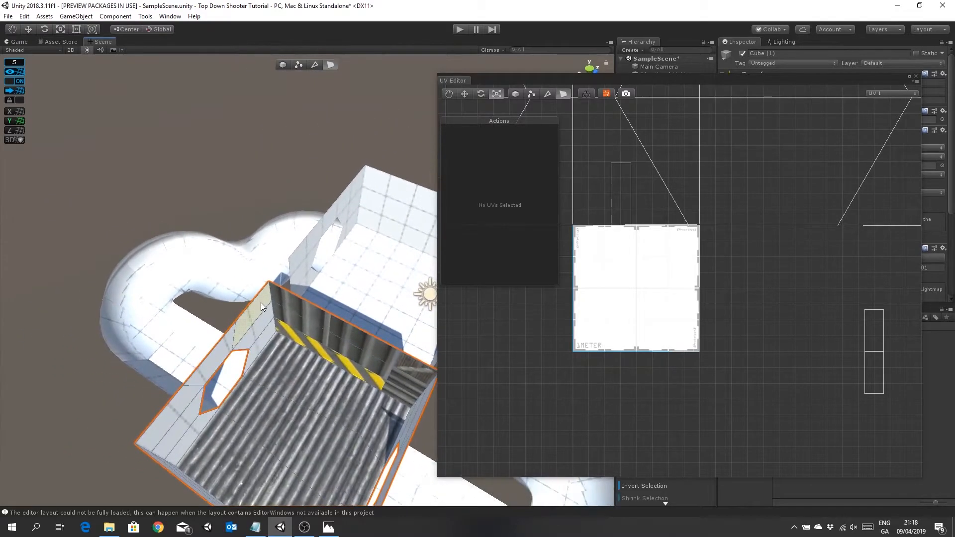
middle_click_drag(260, 303, 260, 295)
left_click_drag(311, 312, 254, 294, "alt")
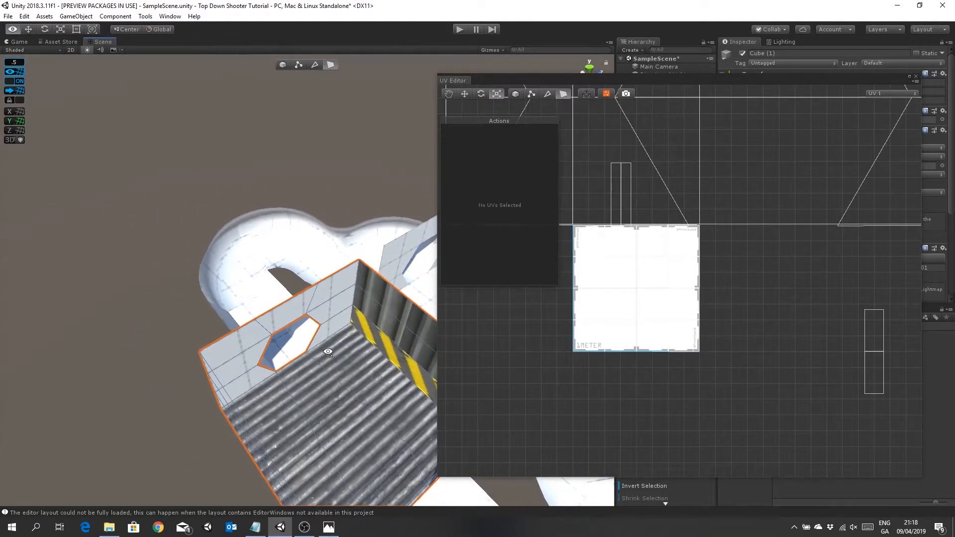
left_click_drag(332, 348, 423, 376, "alt")
middle_click_drag(359, 354, 433, 328)
left_click_drag(365, 341, 454, 320, "alt")
middle_click_drag(430, 318, 352, 328)
left_click_drag(293, 332, 368, 337, "alt")
middle_click_drag(368, 337, 273, 343)
left_click_drag(407, 341, 355, 347, "alt")
middle_click_drag(354, 347, 309, 350)
left_click_drag(309, 350, 353, 341, "alt")
middle_click_drag(306, 391, 348, 338)
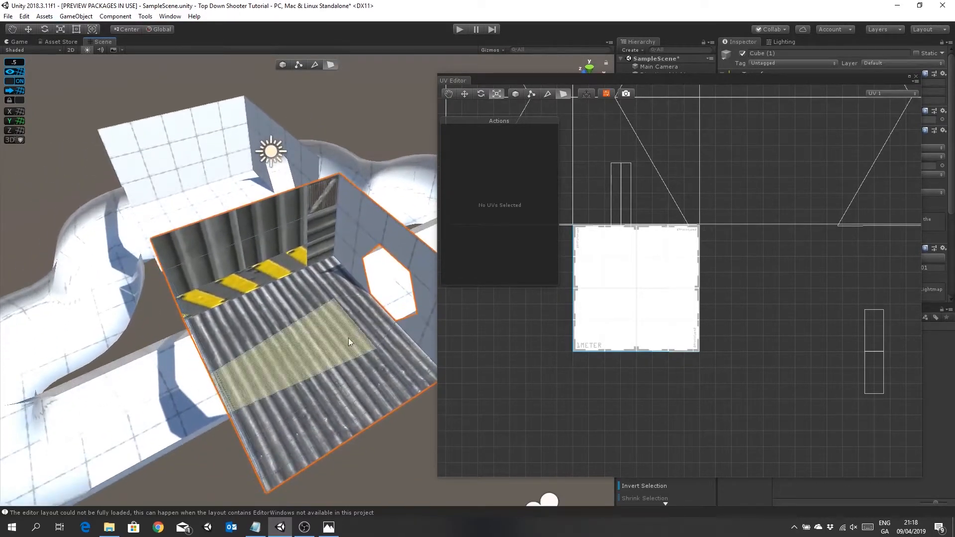
- Select the side wall's column of faces between the back wall and the hexagonal opening, plus the face above the opening
left_click(354, 264)
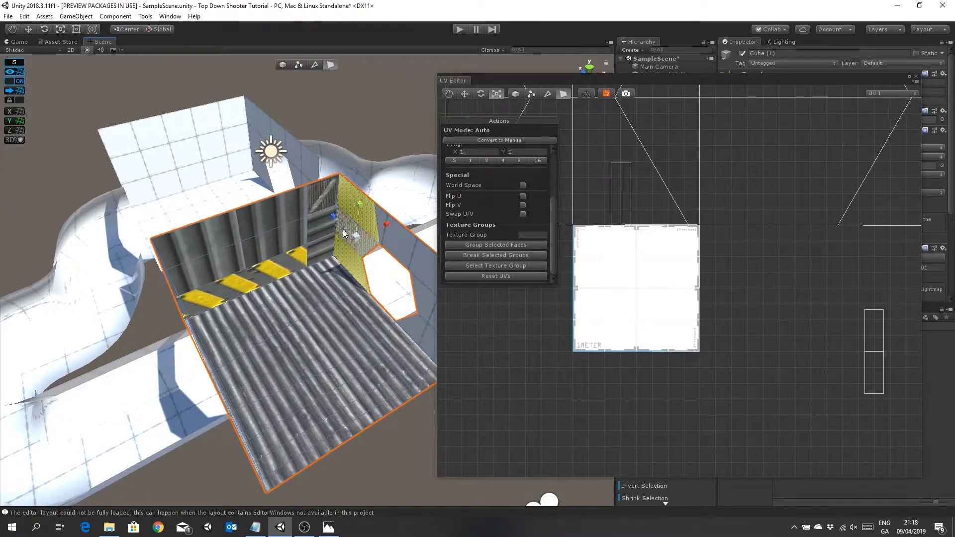
left_click(342, 228)
left_click(353, 276)
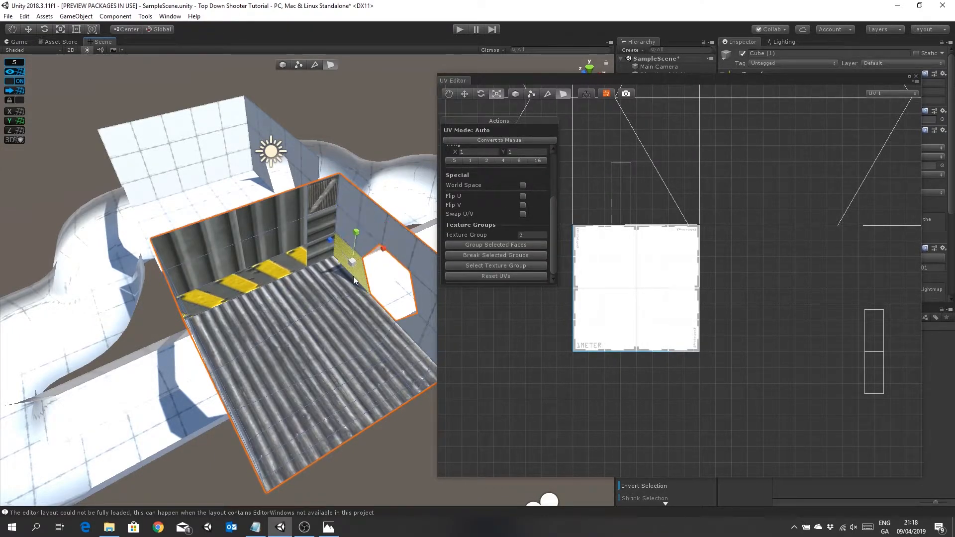
scroll(696, 271, "down", 5)
middle_click_drag(587, 309, 619, 403)
scroll(667, 344, "down", 6)
middle_click_drag(646, 357, 734, 397)
scroll(694, 398, "down", 2)
scroll(739, 396, "down", 2)
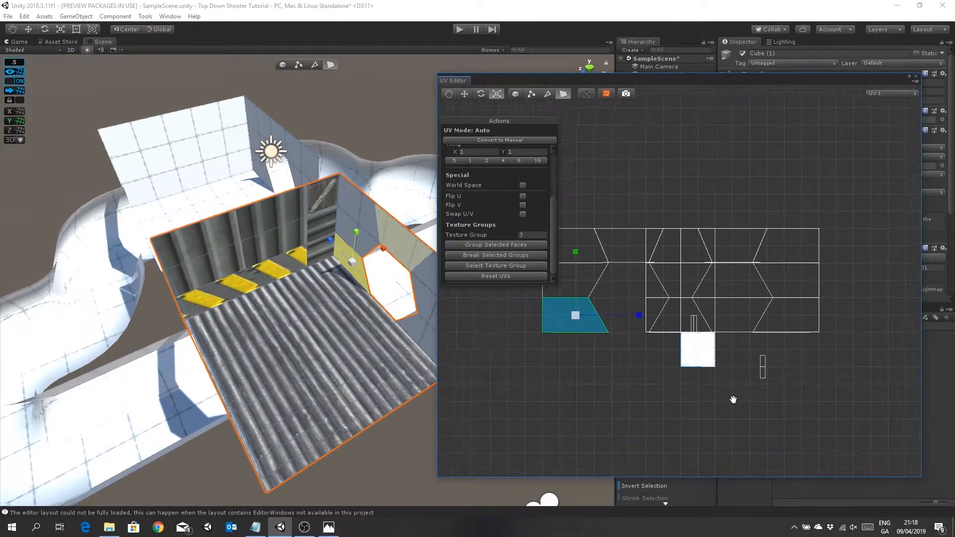
left_click(573, 290, "shift")
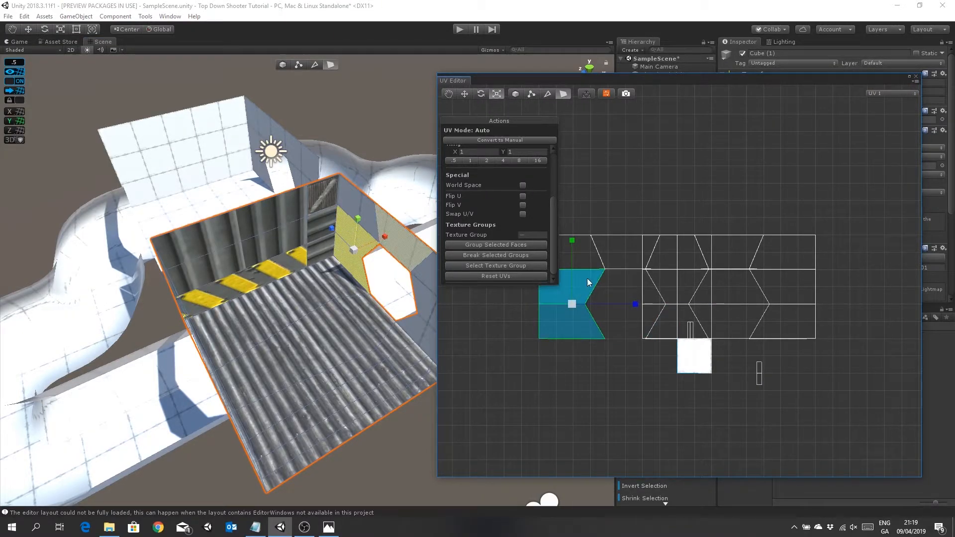
left_click(586, 258, "shift")
left_click(617, 249, "shift")
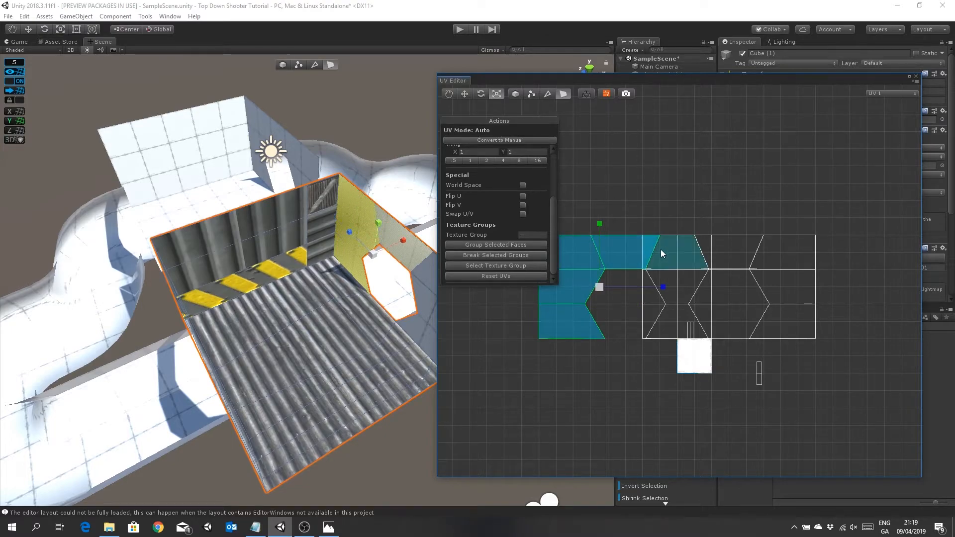
- Add the remaining side wall faces and the front wall's three rows to the selection, and move their UVs up clear of the other islands
left_click(673, 319, "shift")
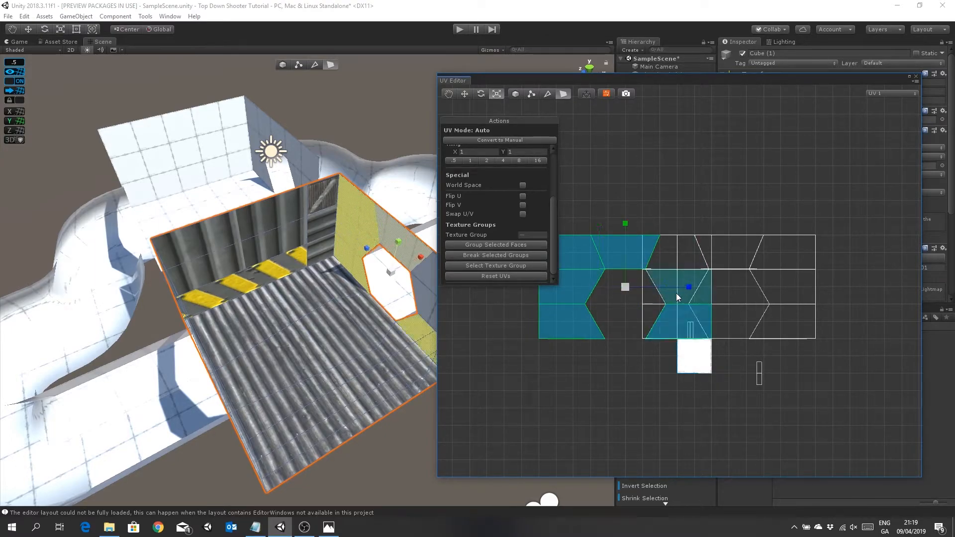
left_click(676, 288, "shift")
left_click(675, 258, "shift")
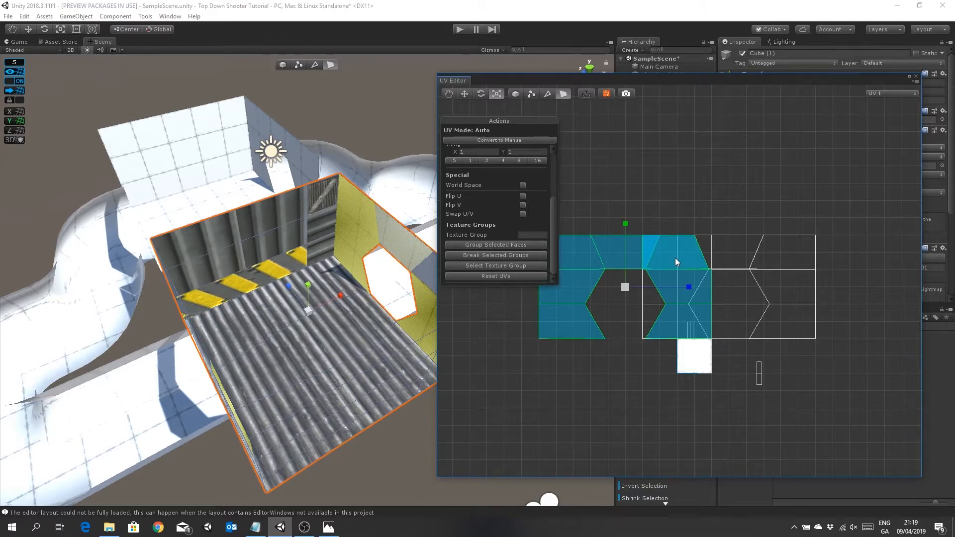
left_click(758, 253, "shift")
left_click(794, 313, "shift")
left_click(799, 293, "shift")
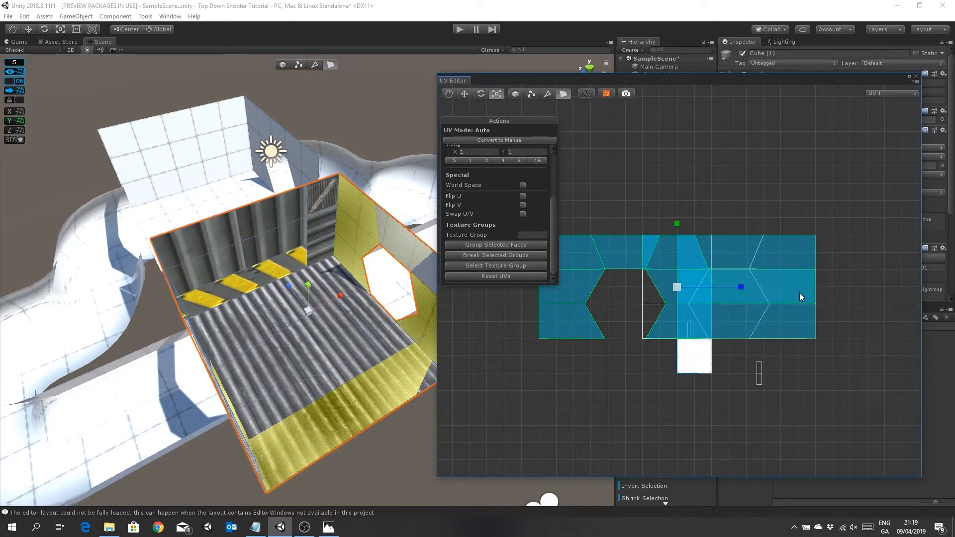
left_click(465, 96)
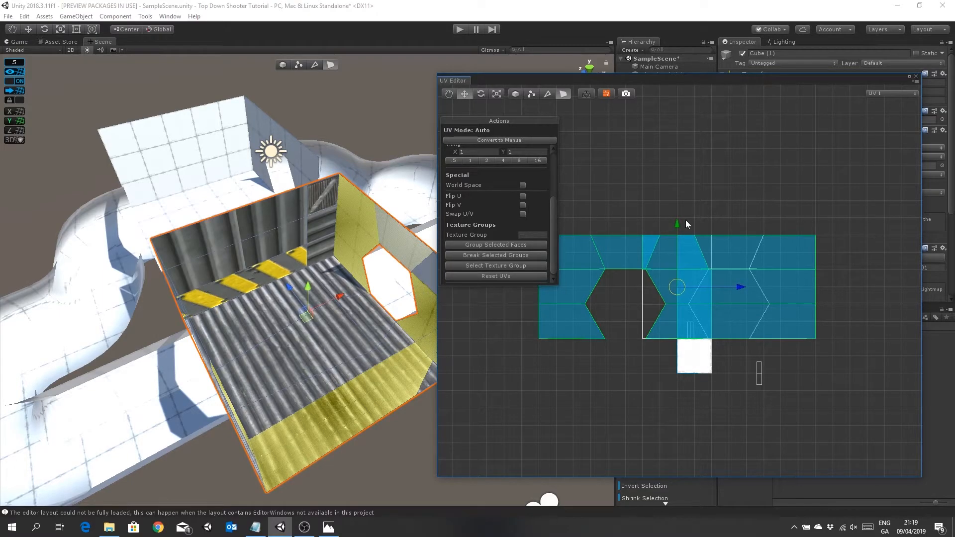
left_click_drag(676, 223, 675, 111)
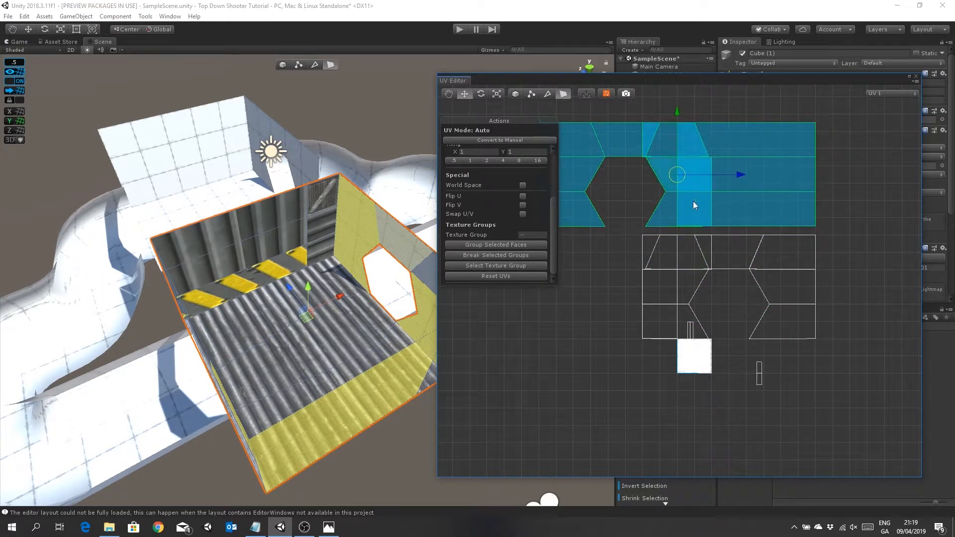
- Select the front wall's three rows of faces and move their UVs into empty space away from the side wall's UVs
middle_click_drag(810, 380, 831, 416)
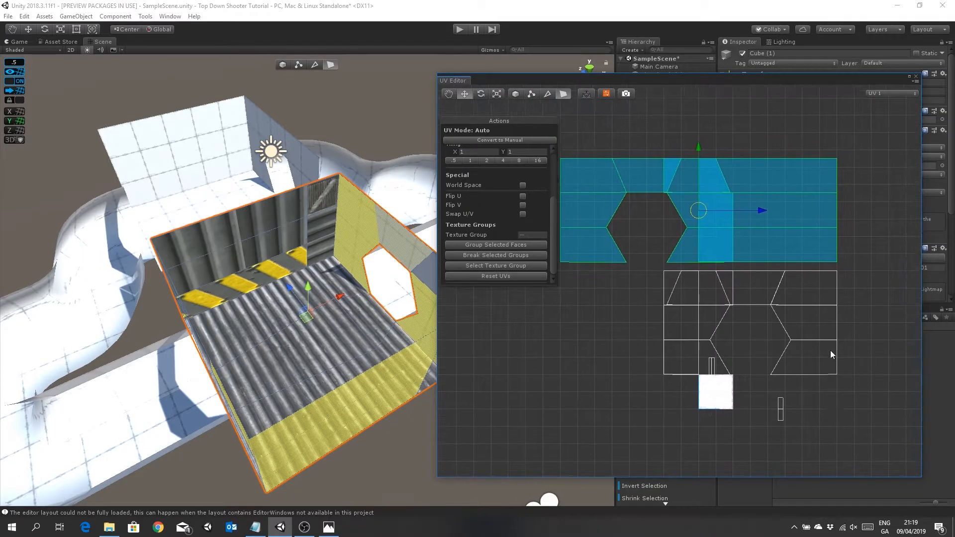
left_click(815, 240)
left_click(816, 217, "shift")
left_click(808, 182, "shift")
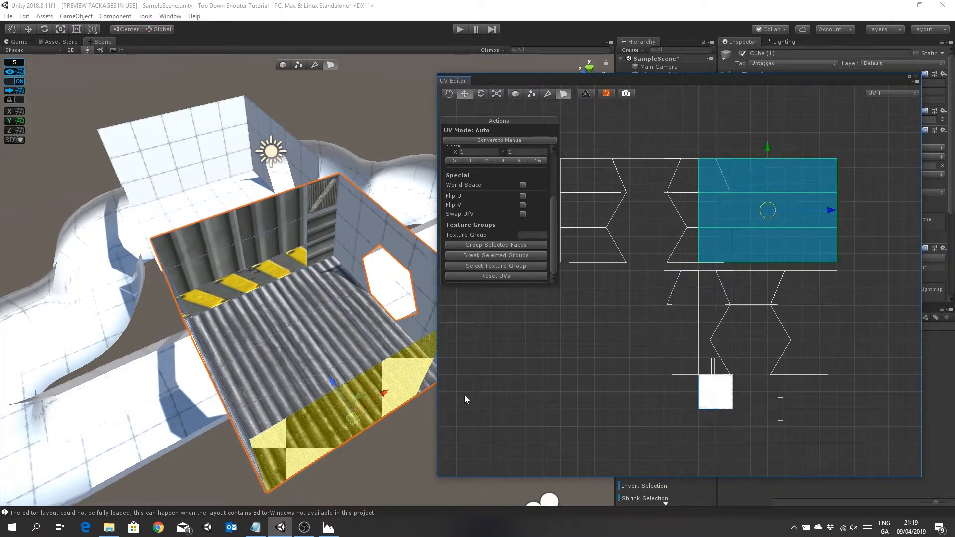
right_click_drag(344, 415, 370, 451)
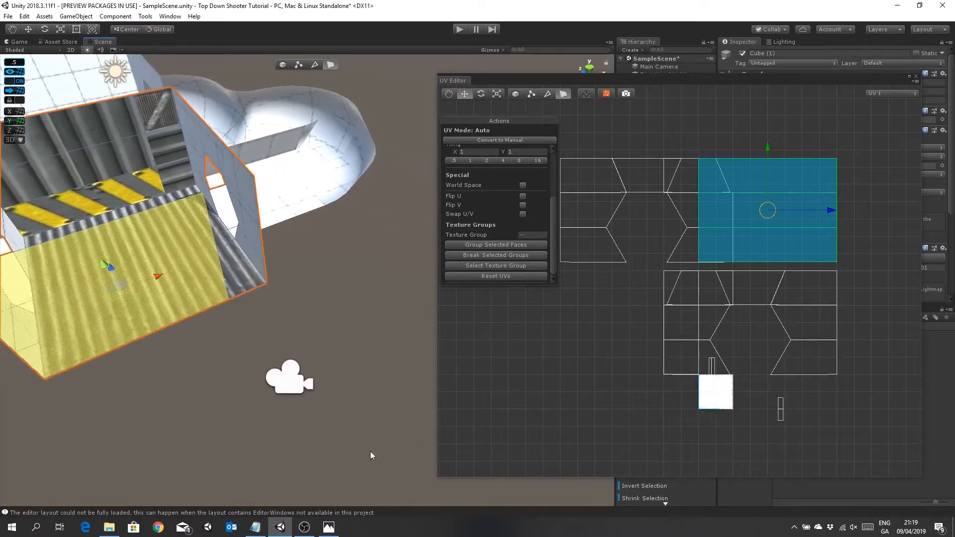
left_click_drag(766, 217, 567, 355)
middle_click_drag(660, 389, 717, 384)
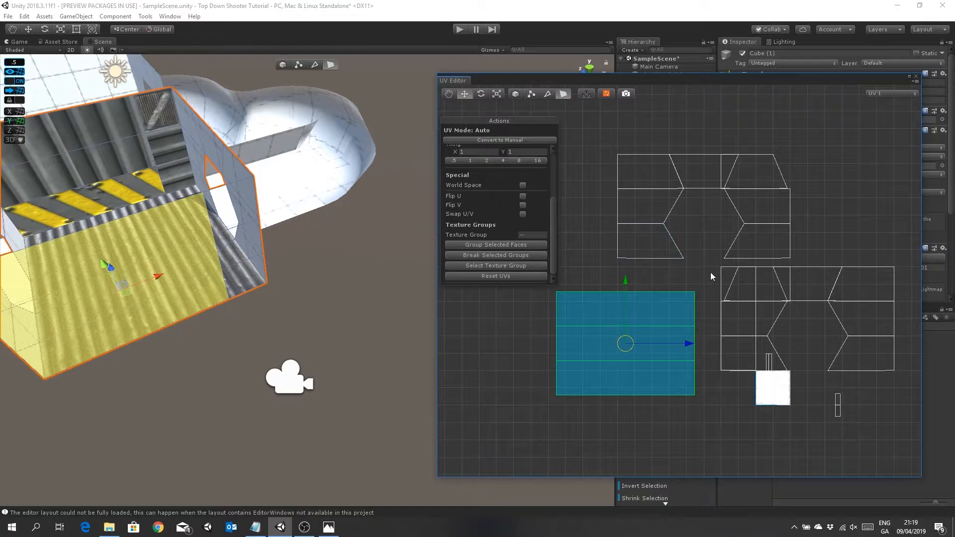
- Move the UVs of the back wall's two narrow faces below its top corner face onto the texture's plain grey strip
left_click(162, 148)
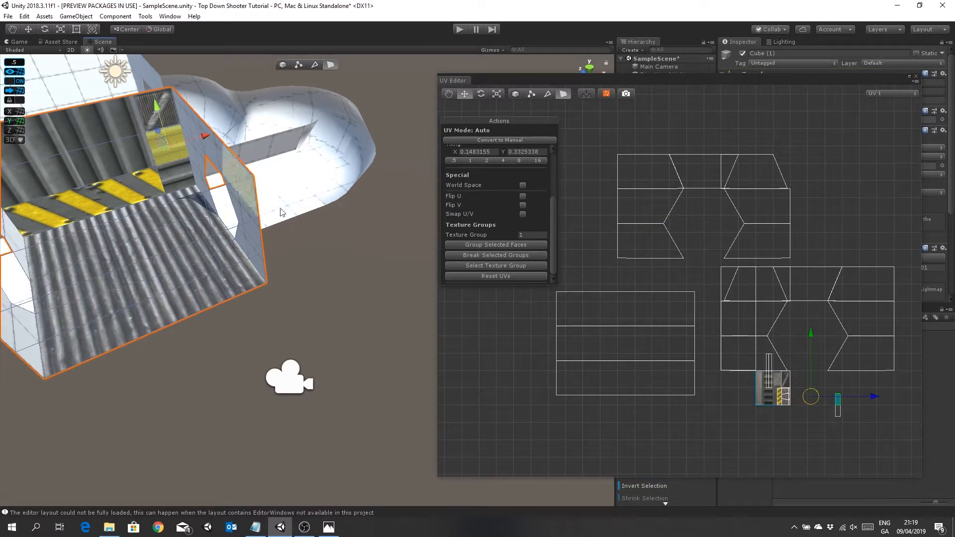
middle_click_drag(766, 398, 619, 318)
scroll(682, 325, "up", 5)
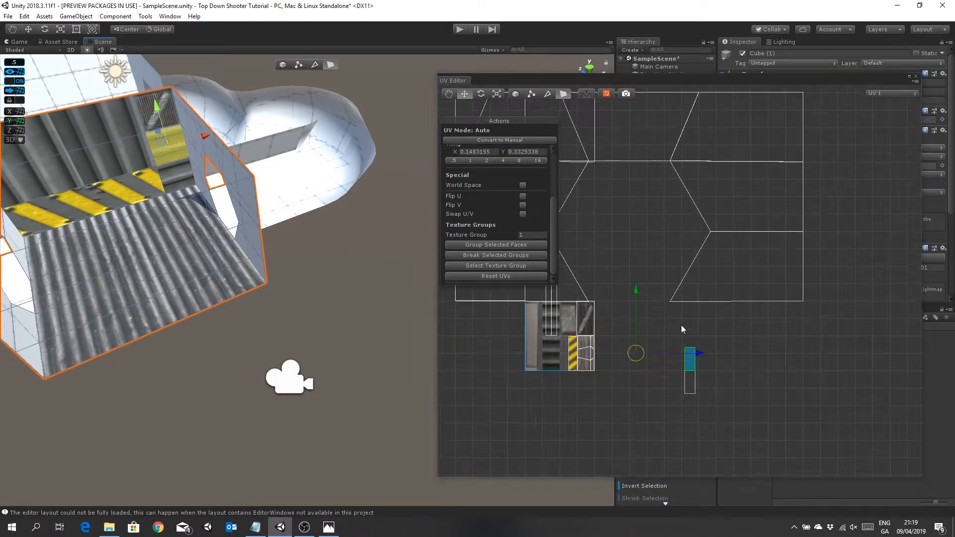
middle_click_drag(751, 296, 776, 283)
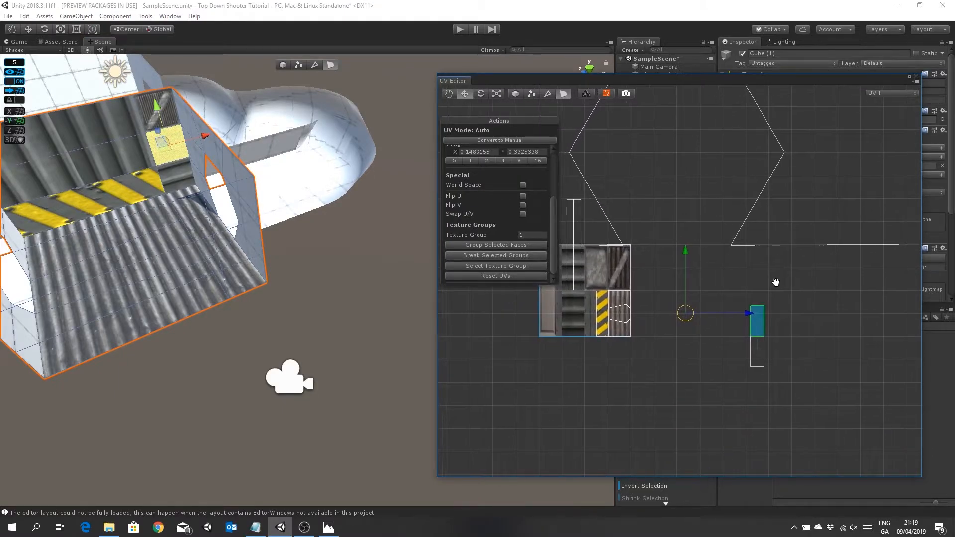
left_click(760, 351)
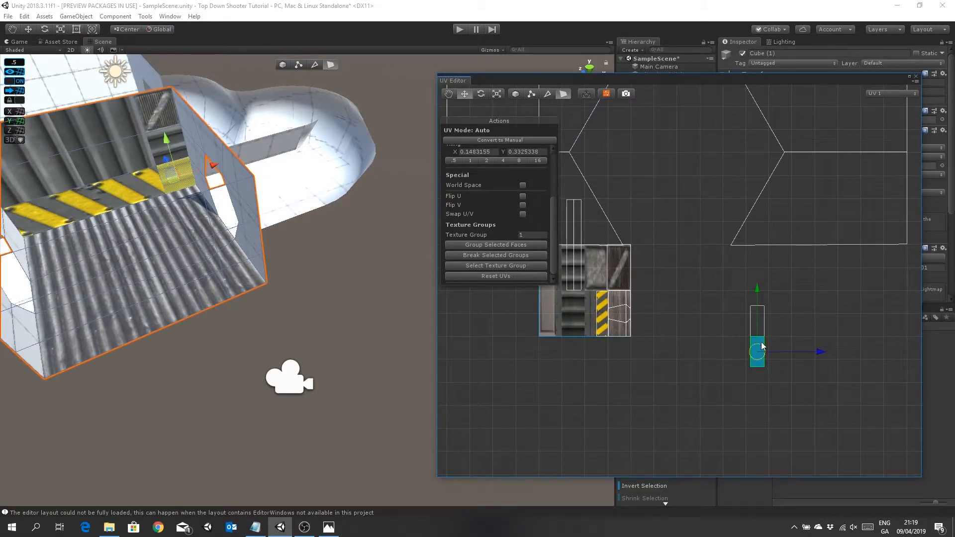
left_click(759, 324, "shift")
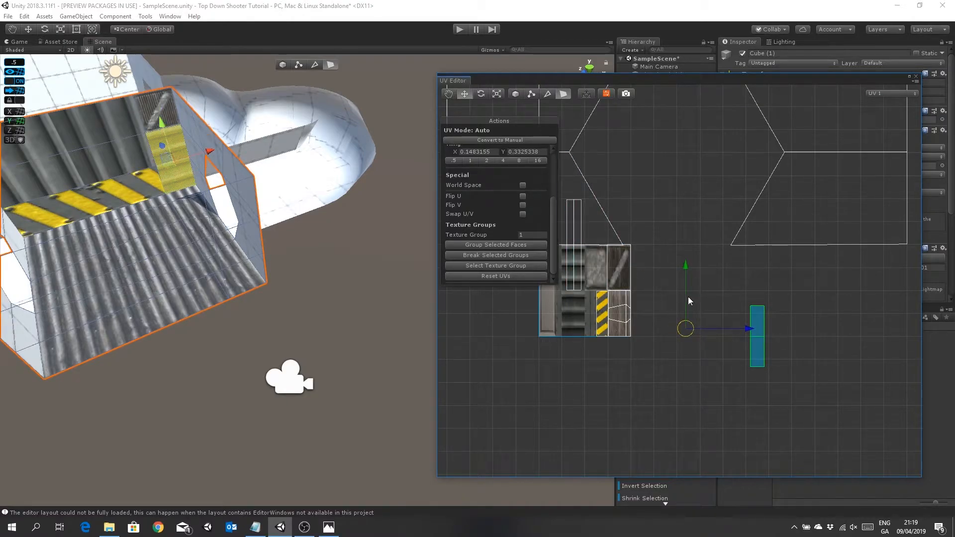
left_click_drag(688, 328, 479, 299)
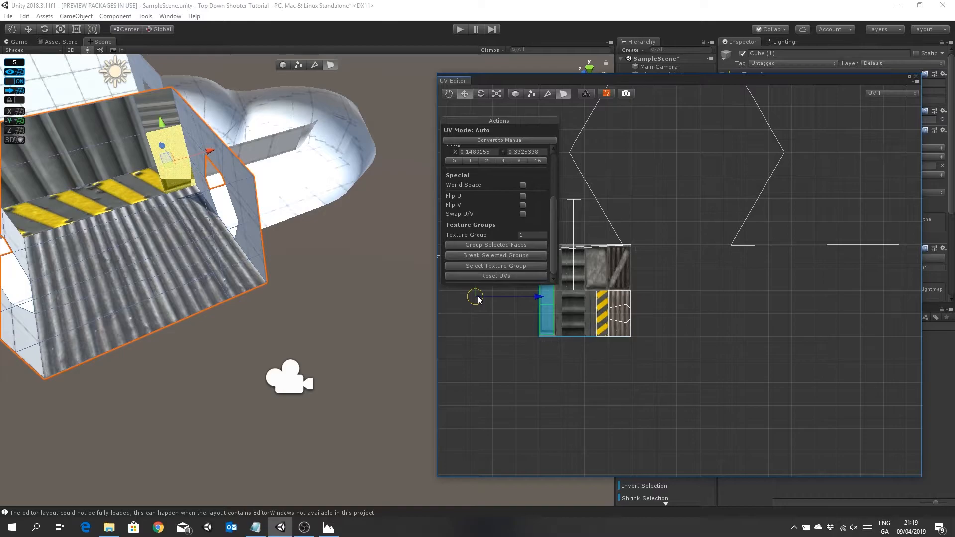
scroll(479, 299, "up", 5)
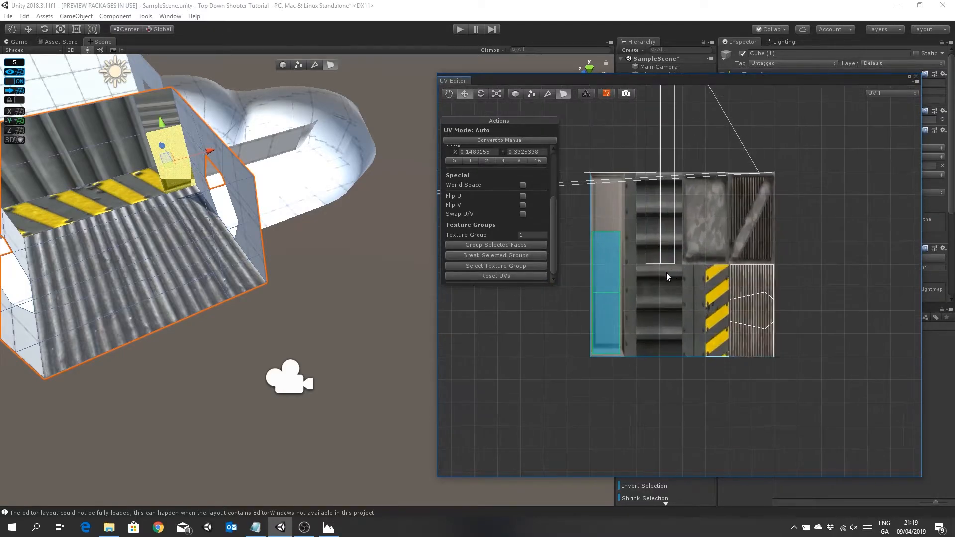
middle_click_drag(662, 294, 663, 343)
left_click(495, 94)
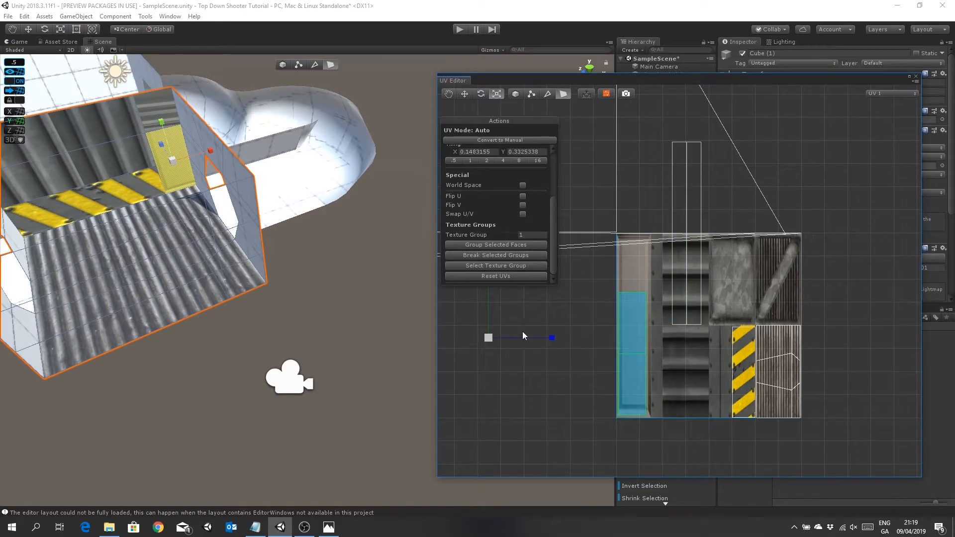
scroll(534, 331, "down", 6)
middle_click_drag(589, 329, 606, 384)
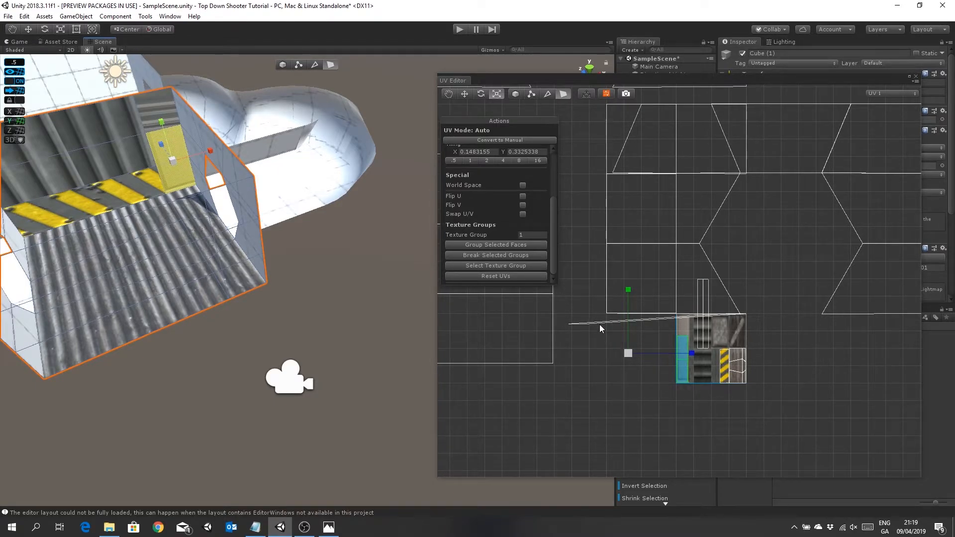
- Undo the move of the two narrow faces' UVs onto the grey strip, along with their selection
key("ctrl+z")
key("ctrl+z")
key("ctrl+z")
key("ctrl+z")
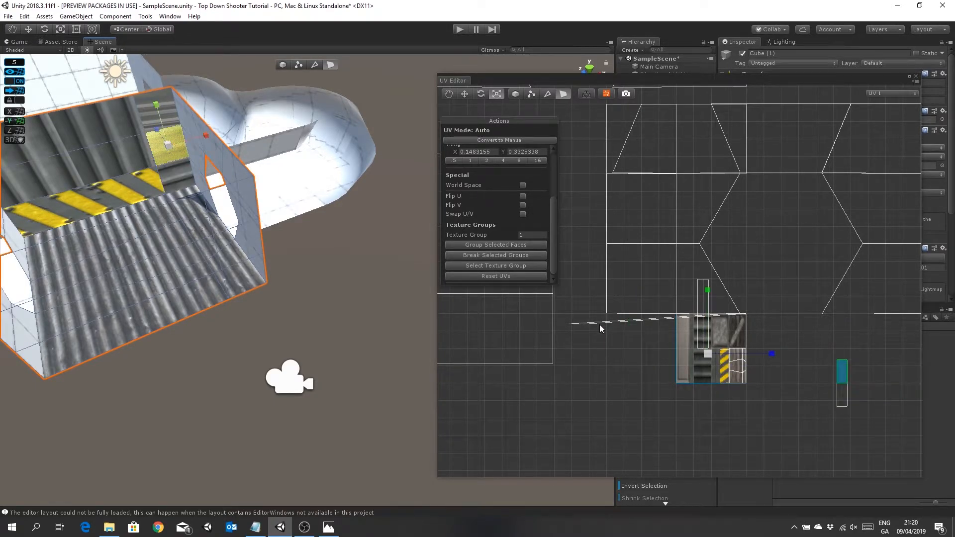
key("ctrl+z")
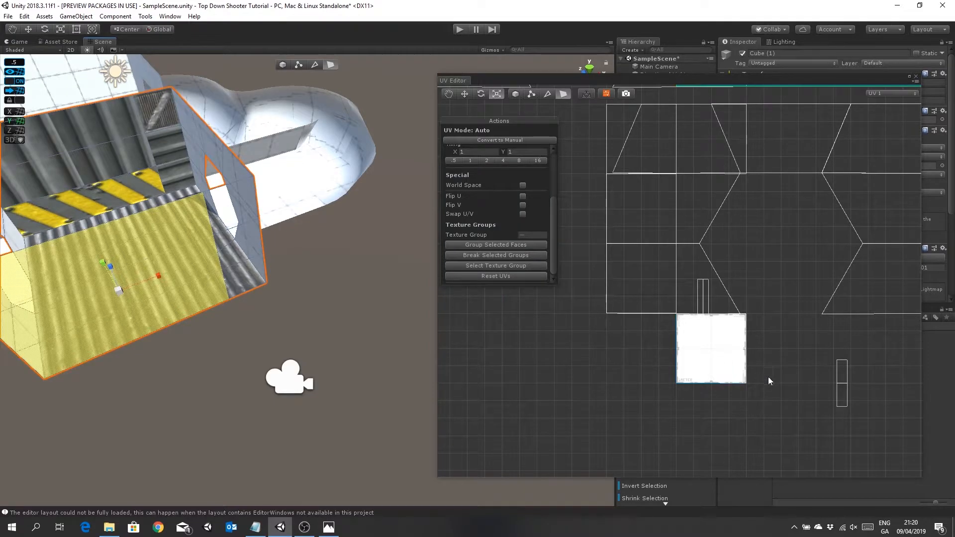
- Select the back wall's two narrow faces below its top corner face and break them out of their texture group
middle_click_drag(834, 373, 784, 351)
left_click(789, 351)
left_click(557, 264, "shift")
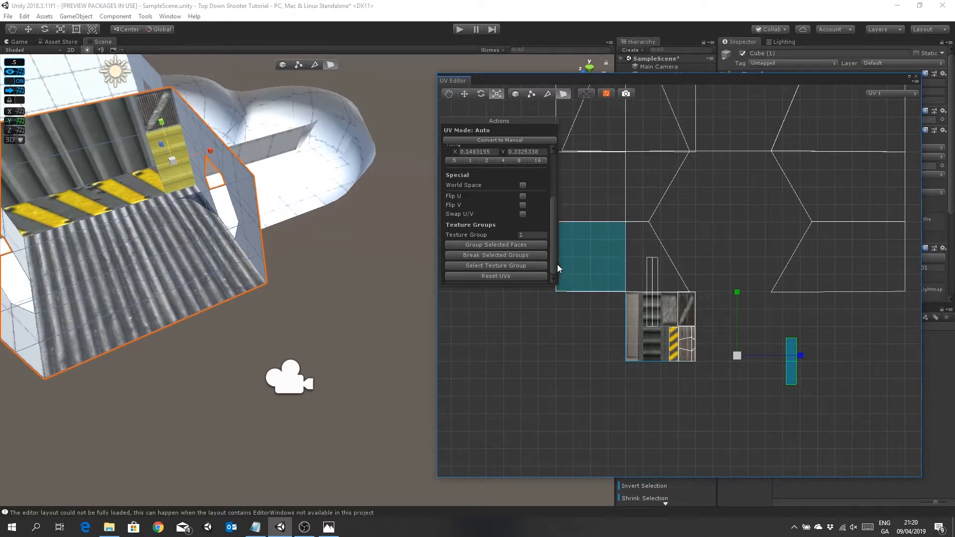
left_click(513, 256)
- Move the upper narrow face's UVs closer to the texture, and select the skewed UVs of the back wall's top corner face
left_click(795, 337)
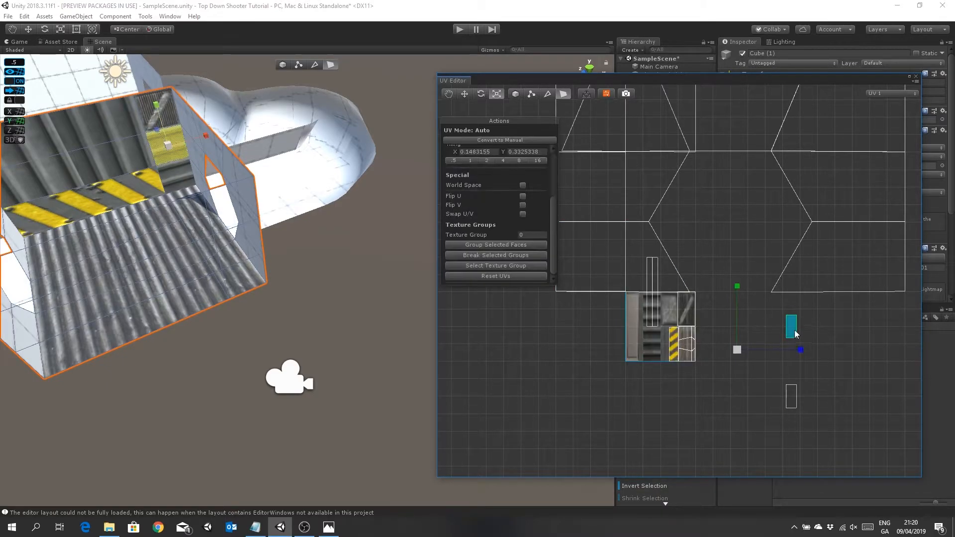
left_click(470, 99)
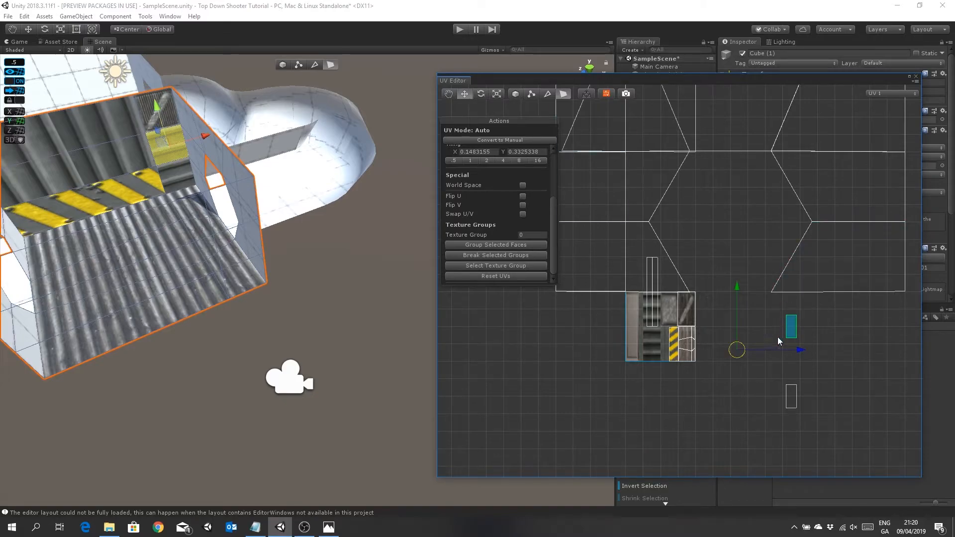
left_click_drag(737, 350, 699, 368)
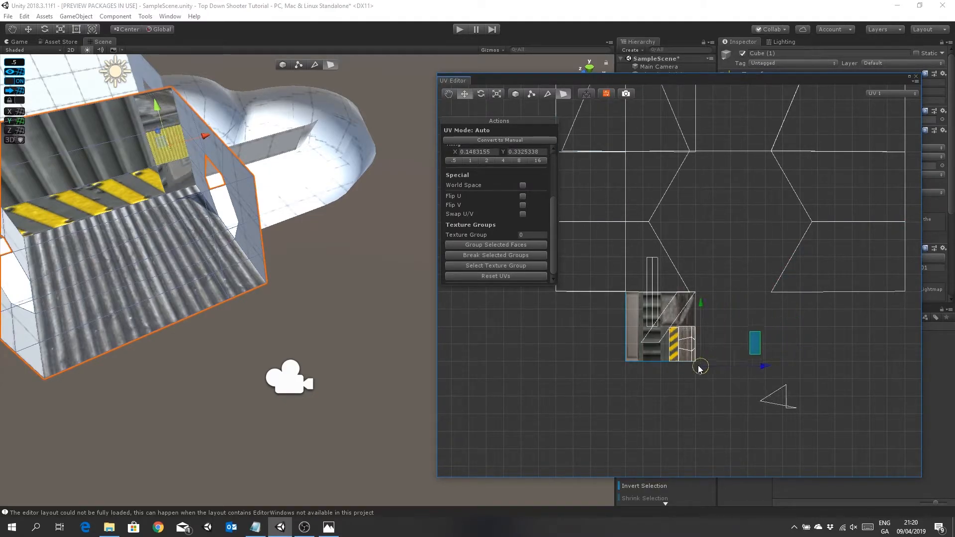
left_click(735, 360)
left_click(750, 345)
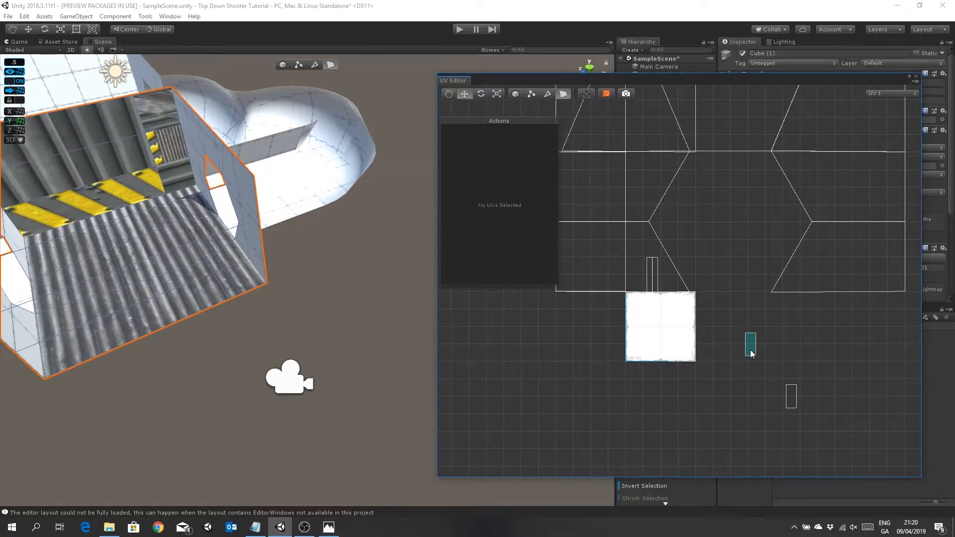
left_click(650, 342)
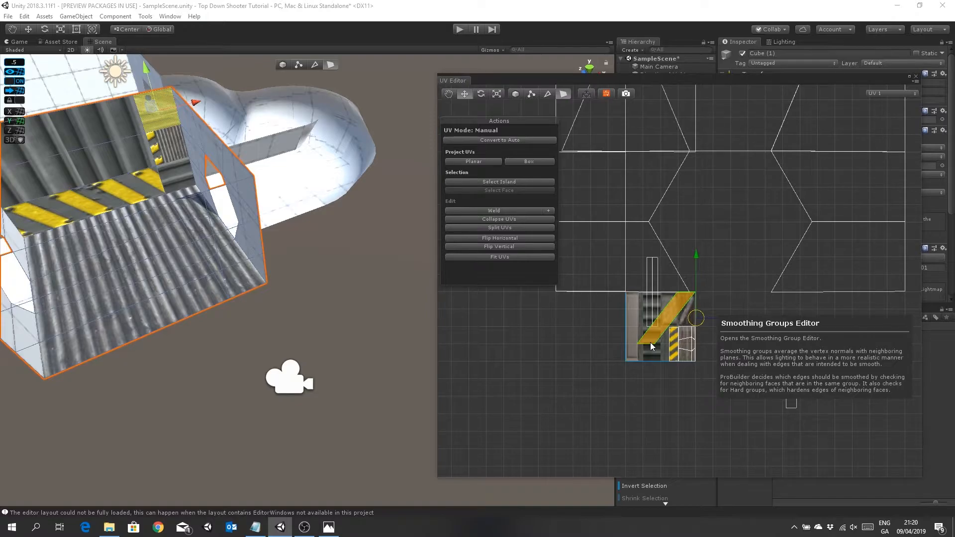
- Undo the upper narrow face's UV move and the texture group break, restoring the earlier front wall selection
key("ctrl+z")
key("ctrl+z")
key("ctrl+z")
key("ctrl+z")
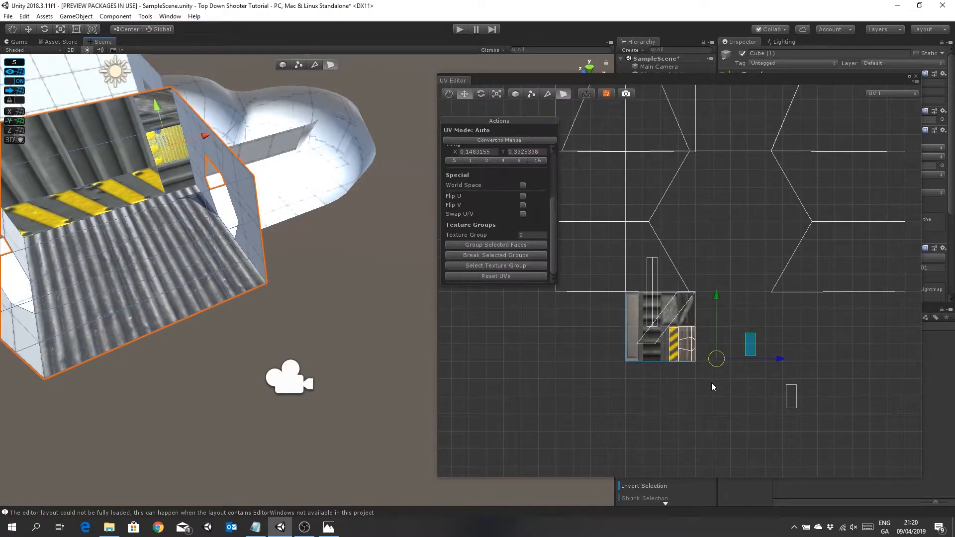
key("ctrl+z")
key("ctrl+z")
key("ctrl+z")
key("ctrl+z")
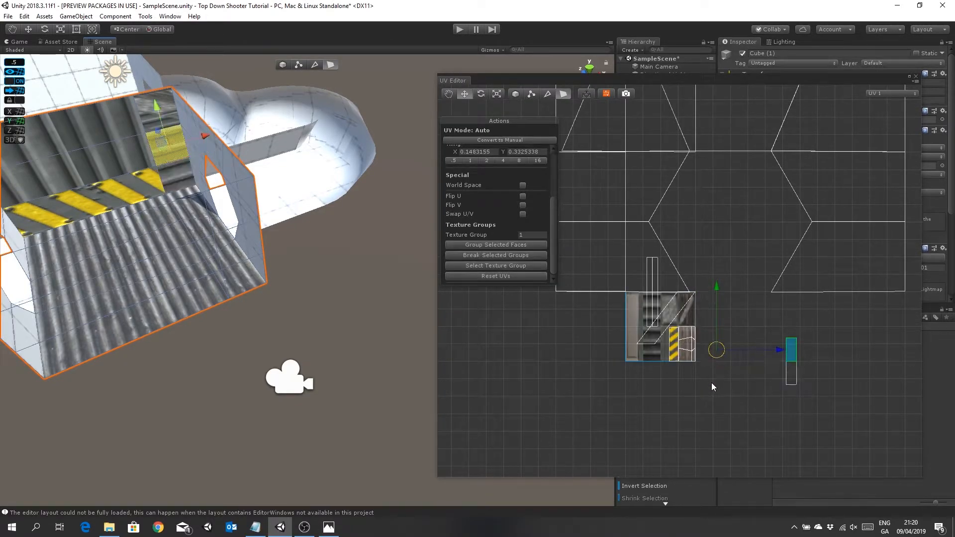
key("ctrl+z")
key("ctrl+z")
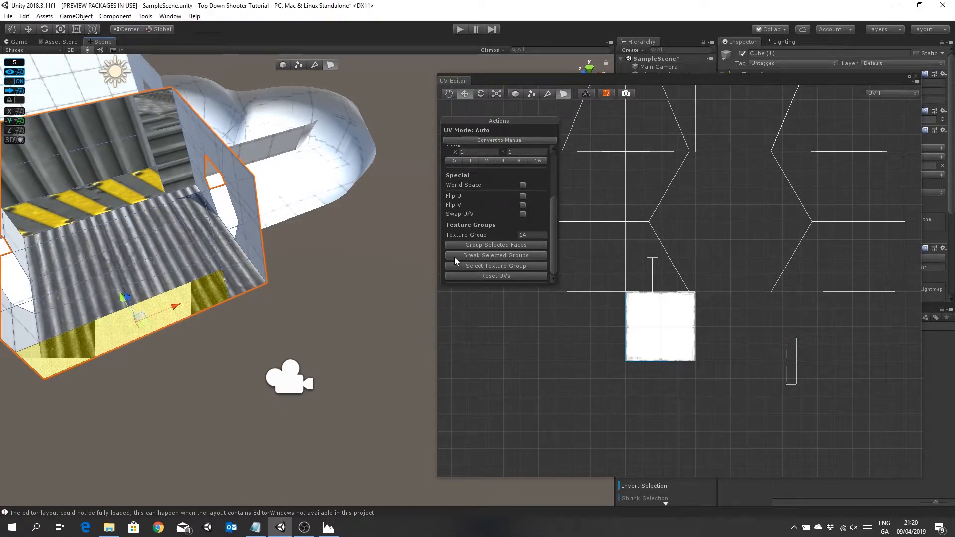
left_click(24, 16)
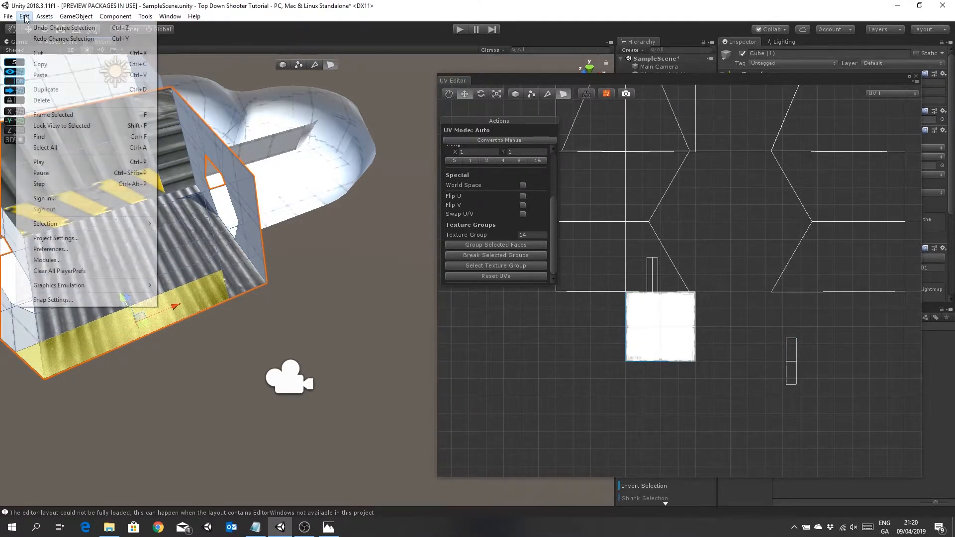
left_click(56, 38)
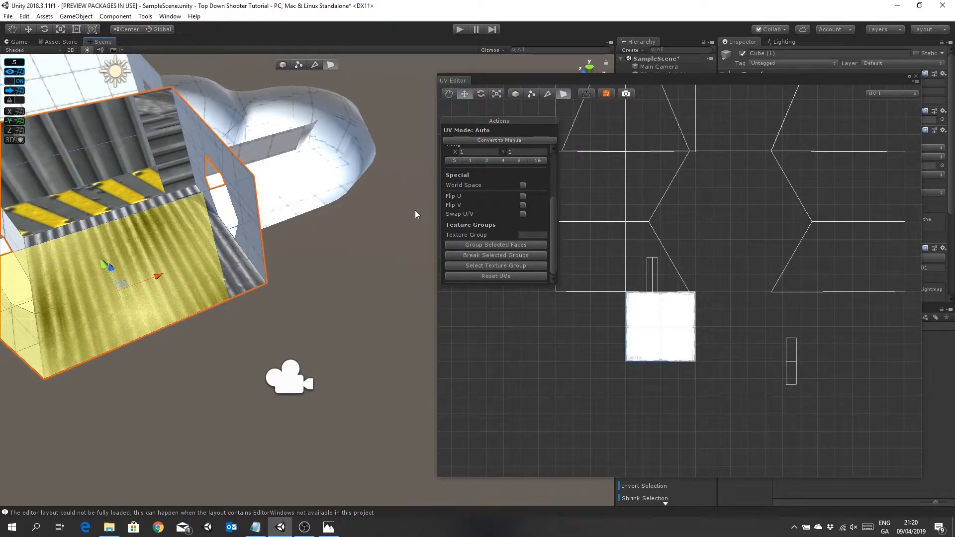
key("ctrl+z")
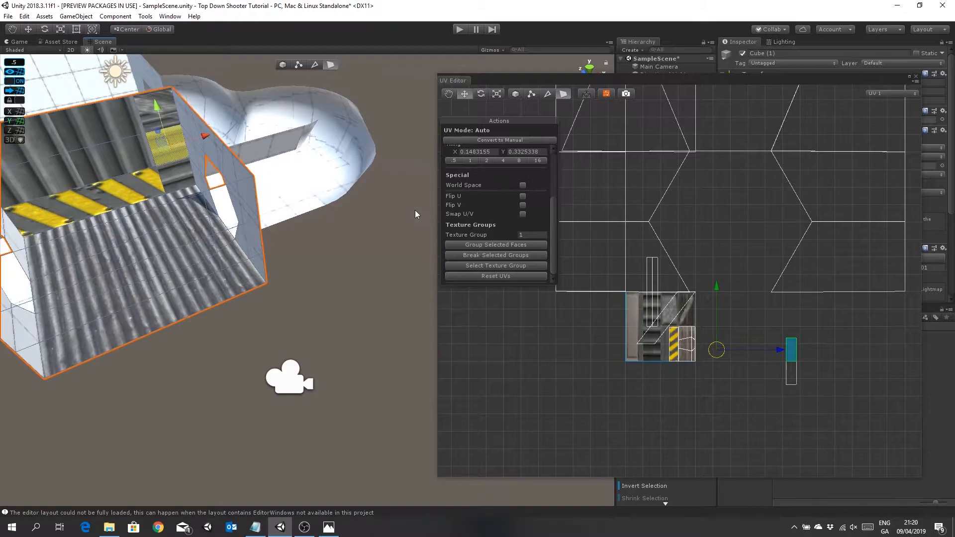
left_click(680, 356)
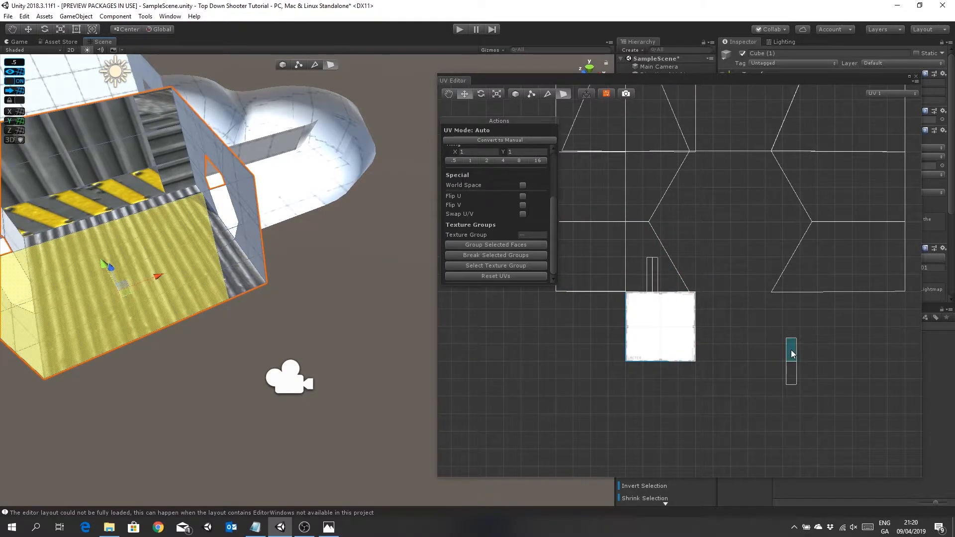
- Straighten the back wall's top corner face by shifting the lower edge of its skewed UVs squarely onto the diagonal-pipe panel
left_click(792, 374)
left_click(650, 346)
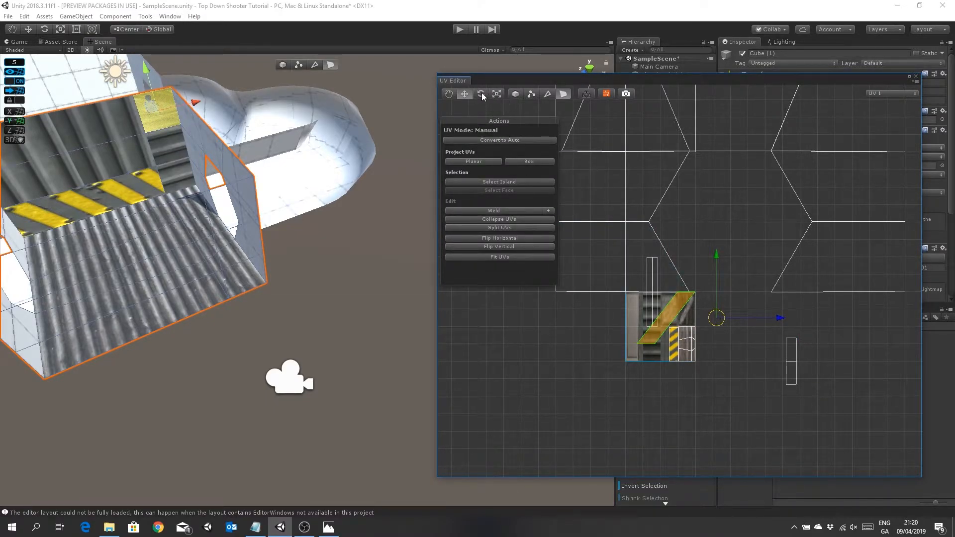
left_click(548, 95)
middle_click_drag(672, 316, 661, 281)
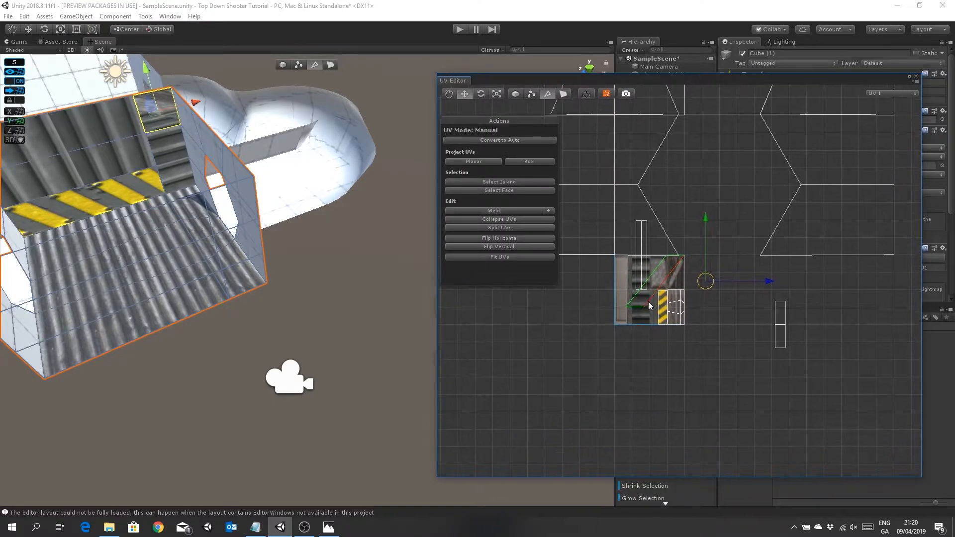
scroll(649, 303, "up", 2)
left_click(625, 318)
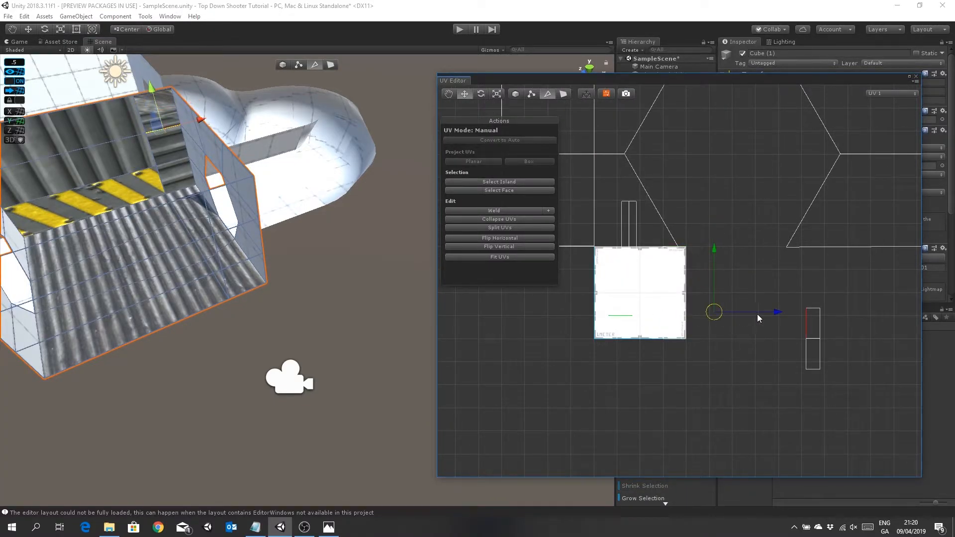
left_click_drag(779, 314, 831, 313)
mouse_move(767, 251)
left_mouse_down()
mouse_move(765, 242)
mouse_move(767, 253)
left_mouse_up()
left_click(686, 330)
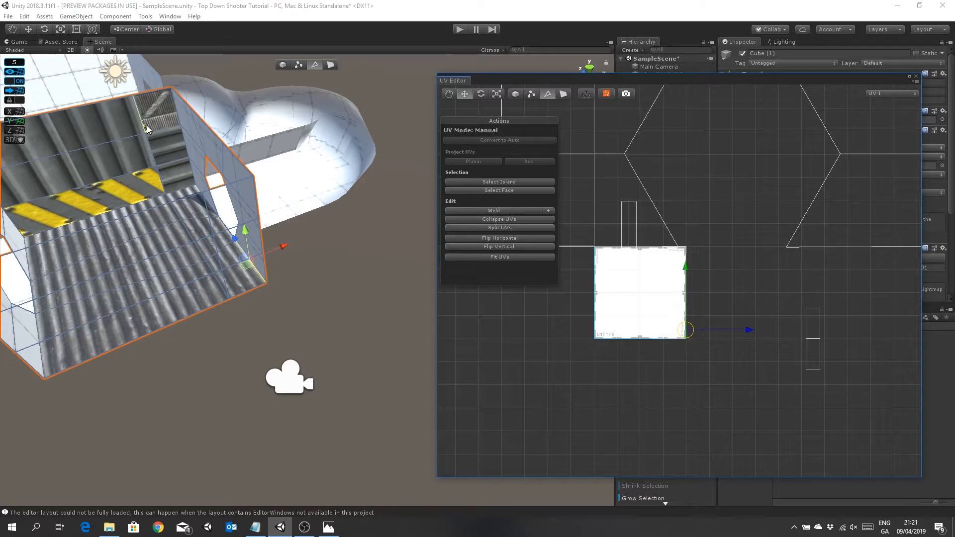
key("f")
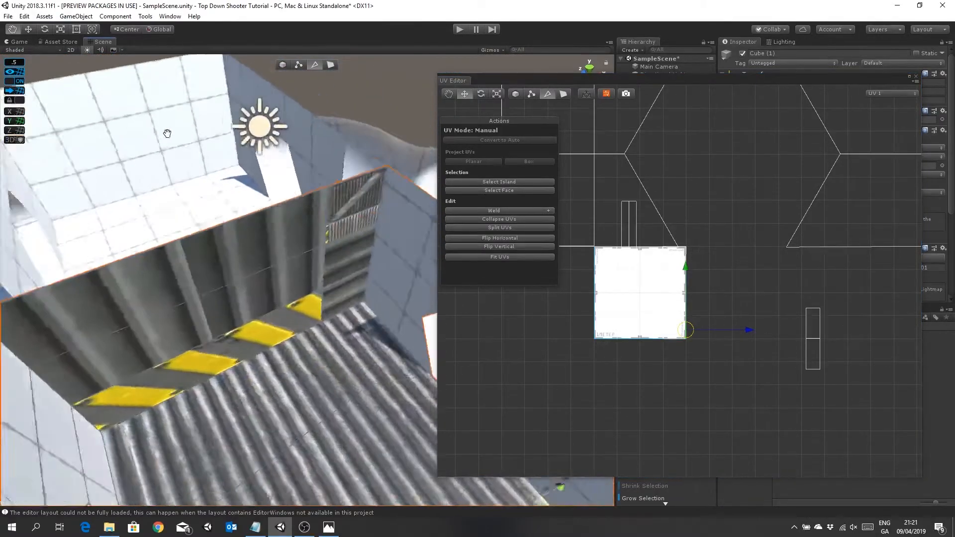
scroll(247, 229, "down", 6)
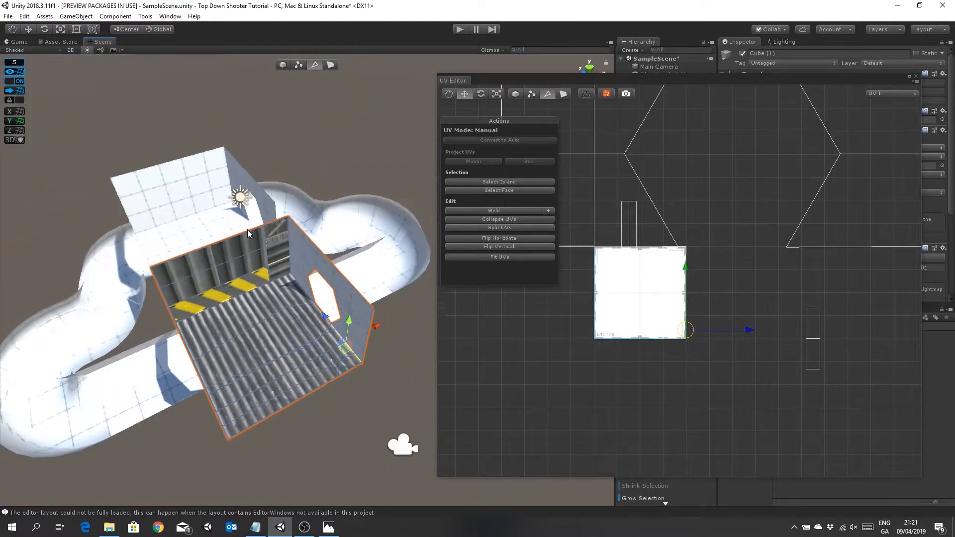
- Try to split the UV edges of the two narrow faces below the back wall's top corner face
left_click(807, 331)
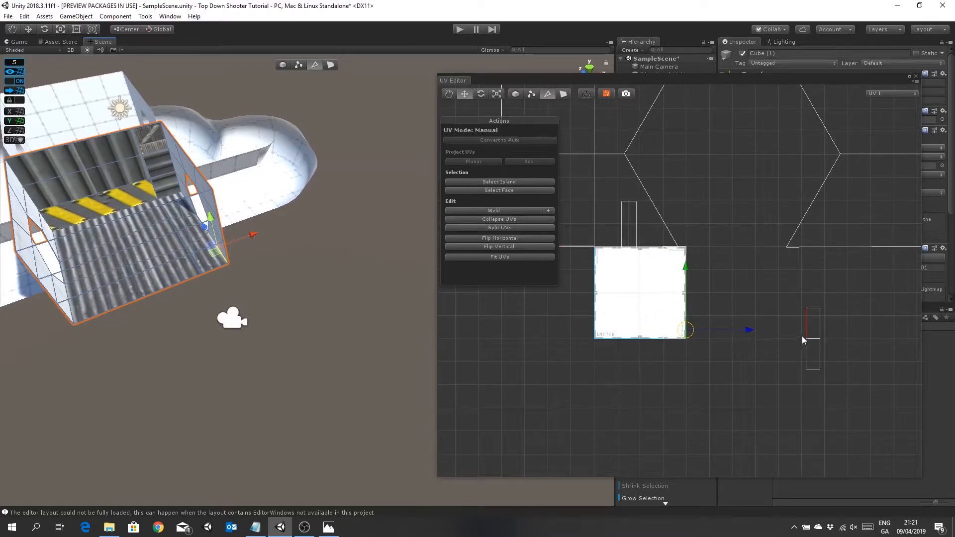
left_click(818, 352)
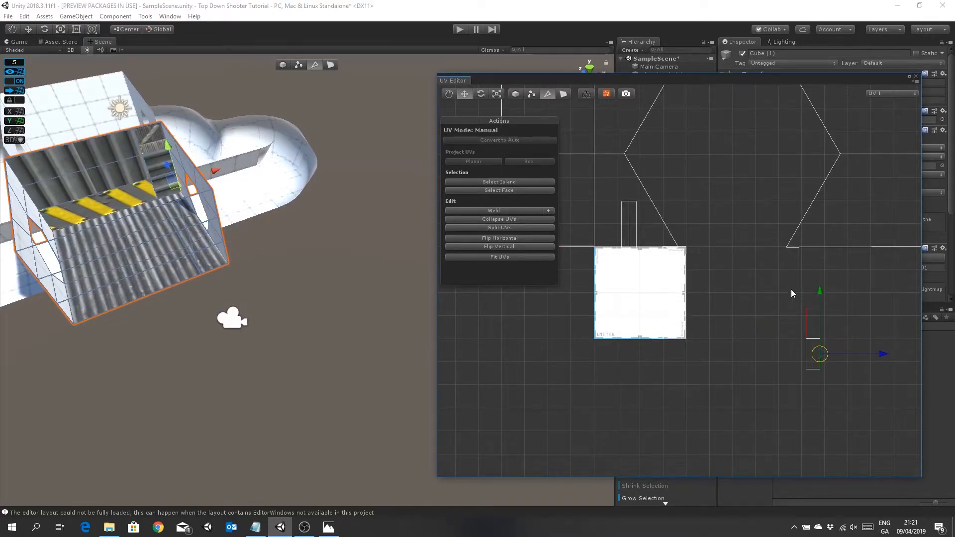
left_click_drag(827, 387, 834, 386)
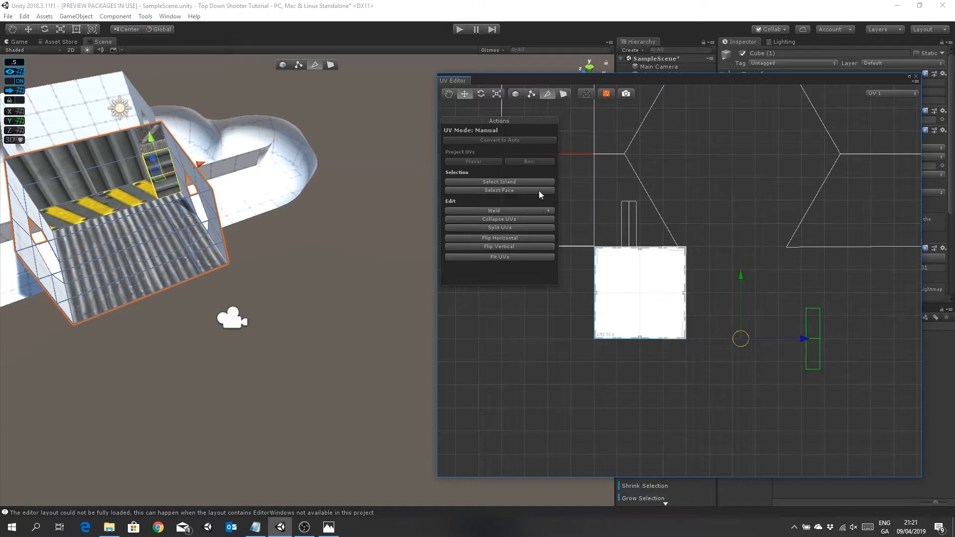
left_click(500, 227)
left_click(820, 323)
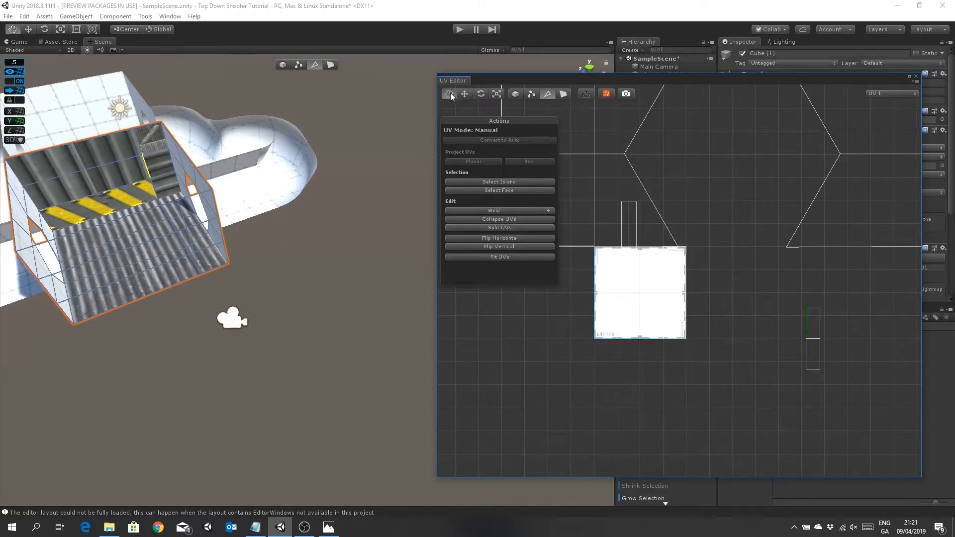
left_click(519, 94)
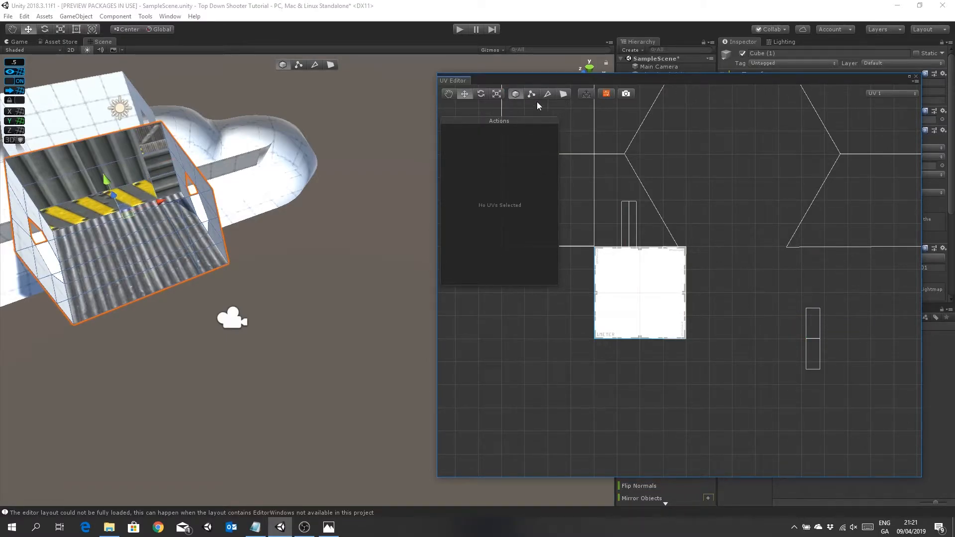
- Select the two stacked narrow faces of the back wall and move their UVs together onto the texture's plain grey panel
left_click(563, 97)
left_click(813, 323)
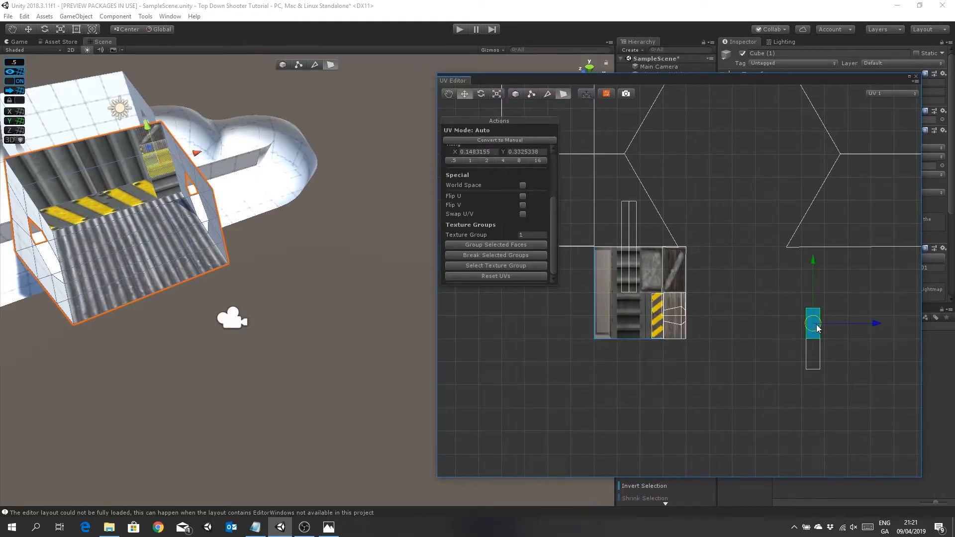
left_click_drag(814, 326, 703, 322)
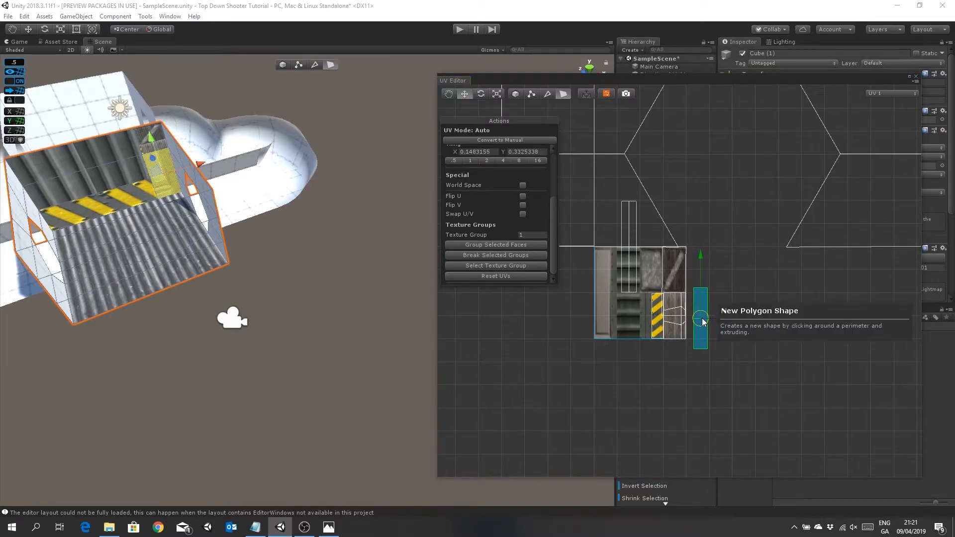
scroll(733, 309, "up", 5)
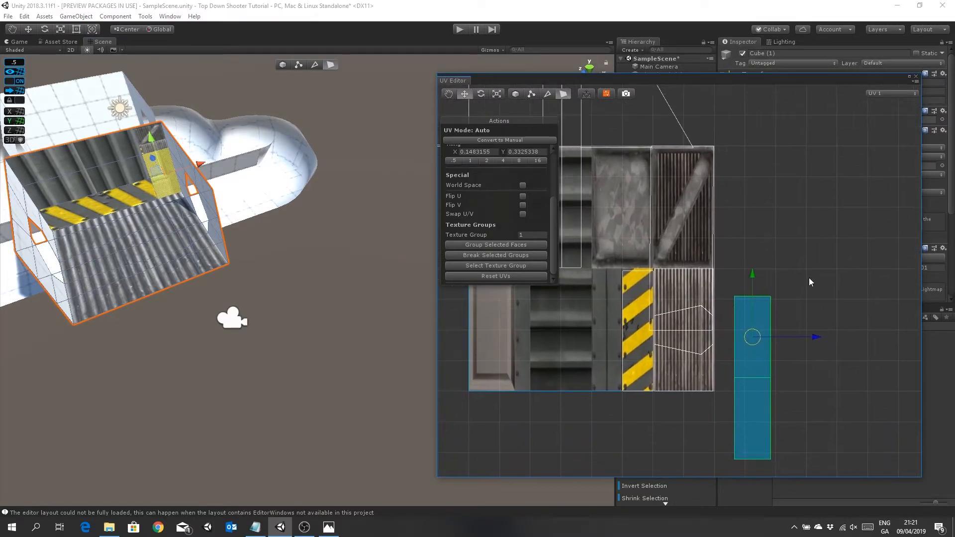
scroll(809, 281, "up", 2)
scroll(841, 339, "down", 4)
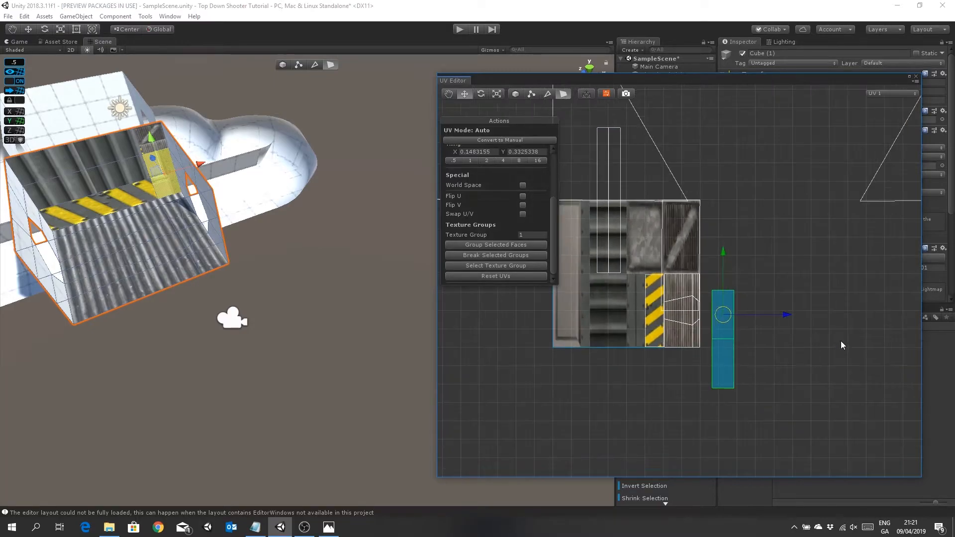
left_click(496, 94)
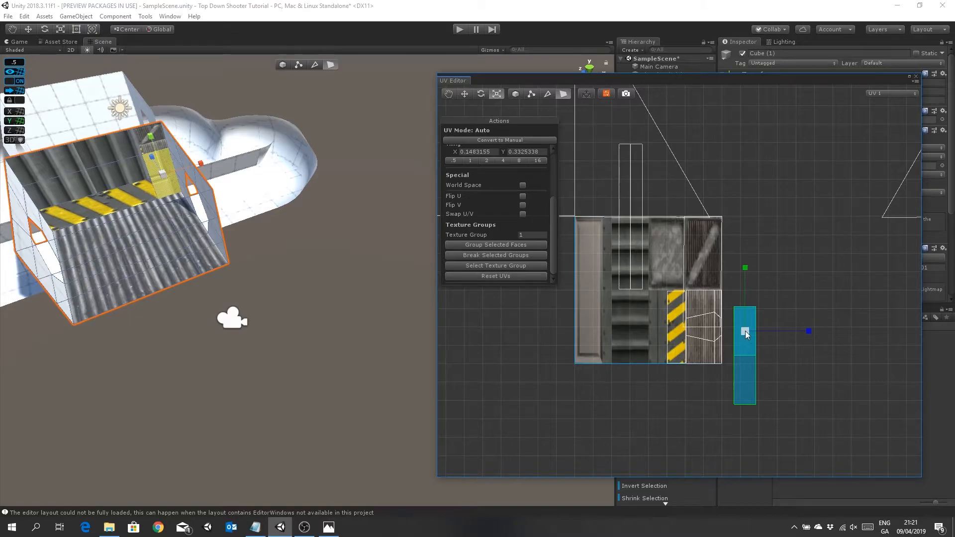
left_click(464, 94)
left_click_drag(744, 332, 589, 269)
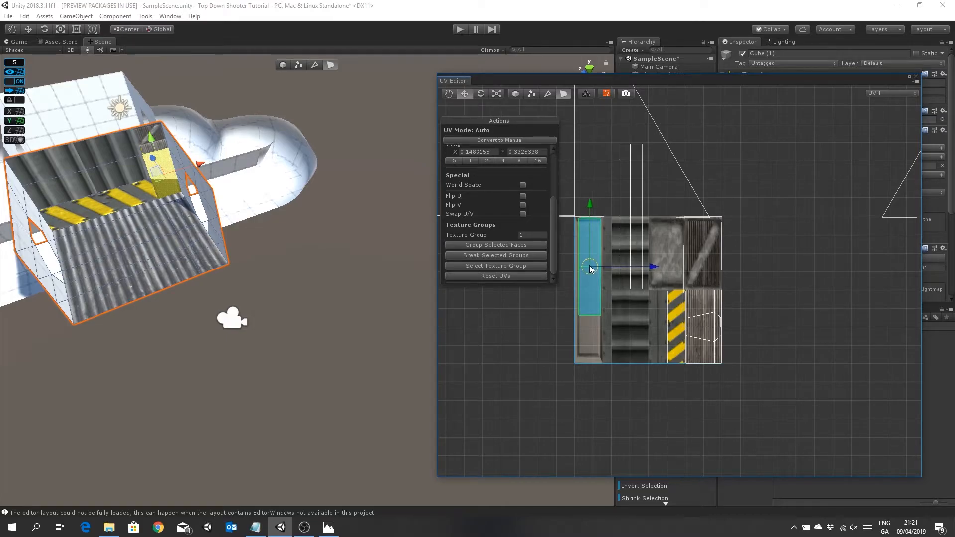
- Scale the two narrow faces' UVs to tiling of about 0.18 by 0.49 and align them to fill the plain grey panel
left_click(492, 95)
left_click(610, 207, "shift")
left_click_drag(591, 203, 591, 173)
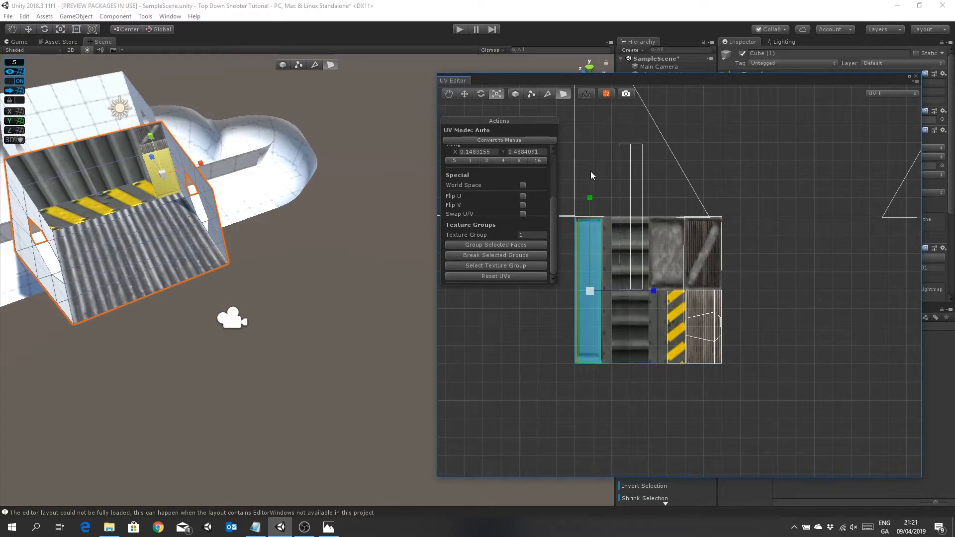
left_click_drag(654, 291, 667, 298)
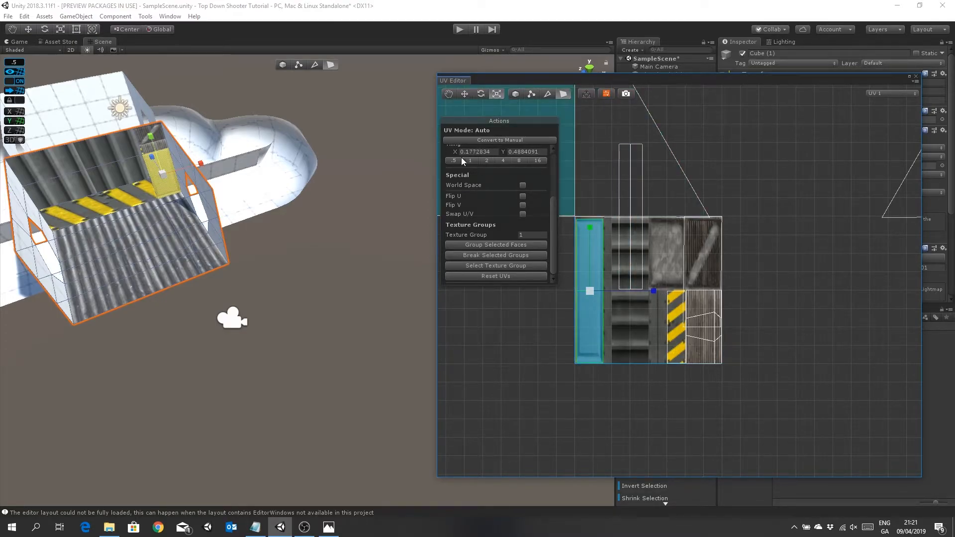
key("w")
left_click_drag(651, 292, 650, 292)
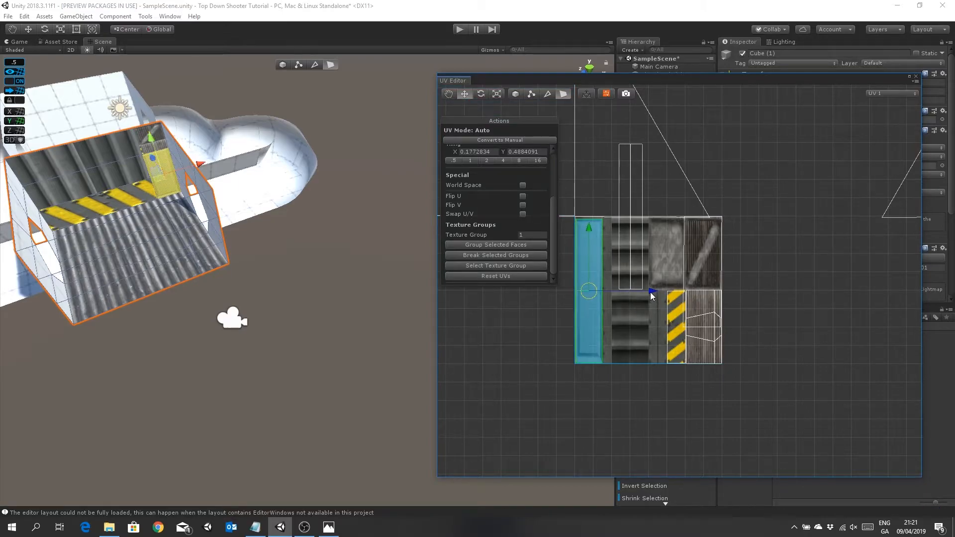
left_click_drag(590, 228, 589, 225)
left_click(500, 347)
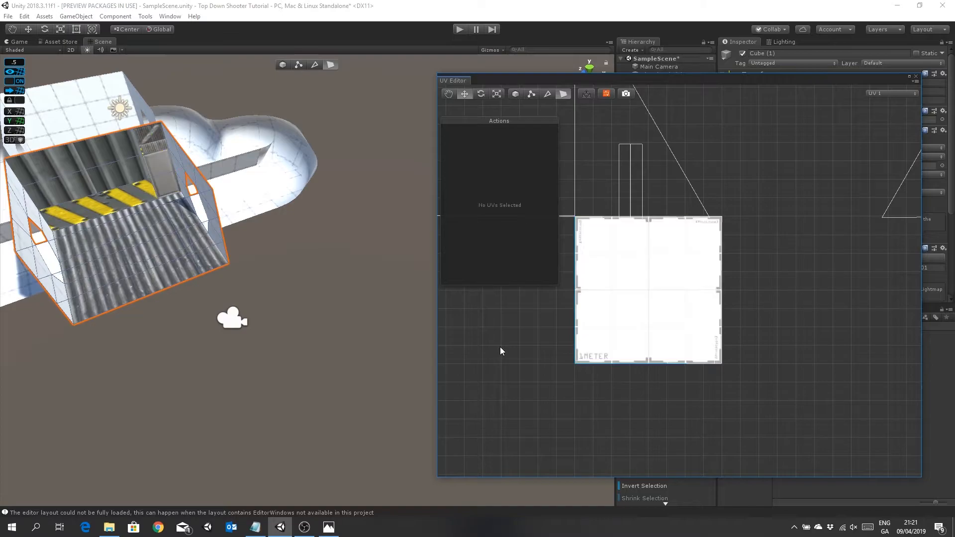
- Select the upper doorway wall's faces in the UV layout and move them sideways, clear of the three long wall strips
middle_click_drag(218, 178, 283, 219)
scroll(281, 224, "down", 3)
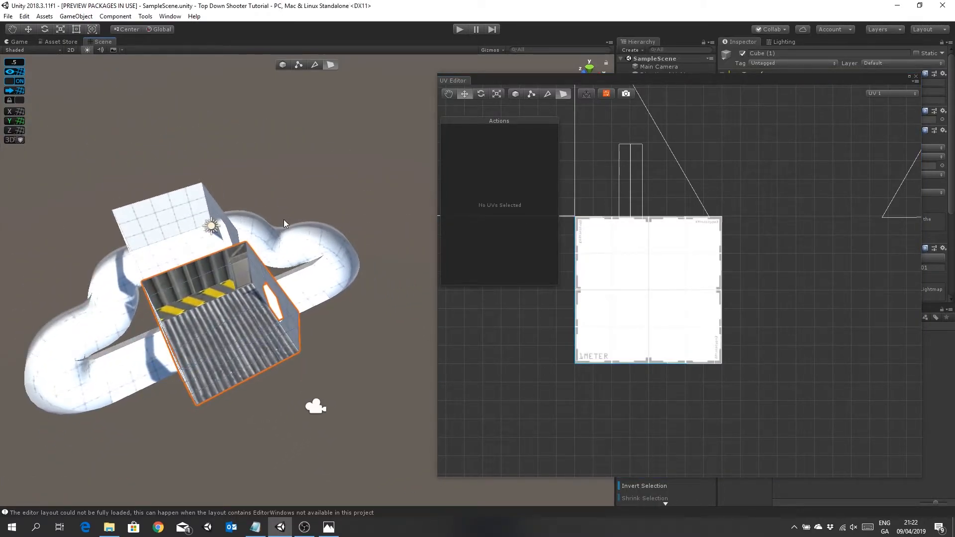
left_click(260, 276)
left_click(289, 321)
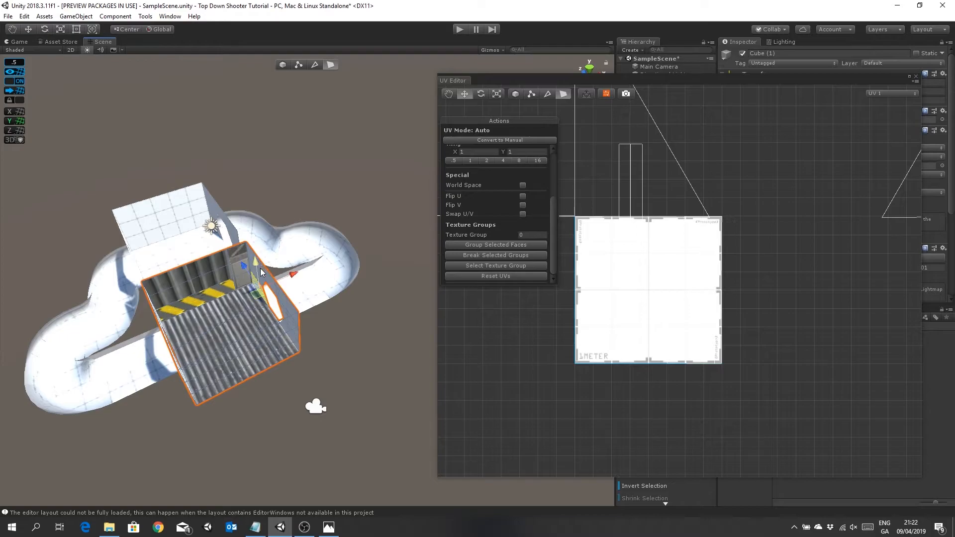
middle_click_drag(795, 245, 778, 428)
scroll(733, 303, "down", 5)
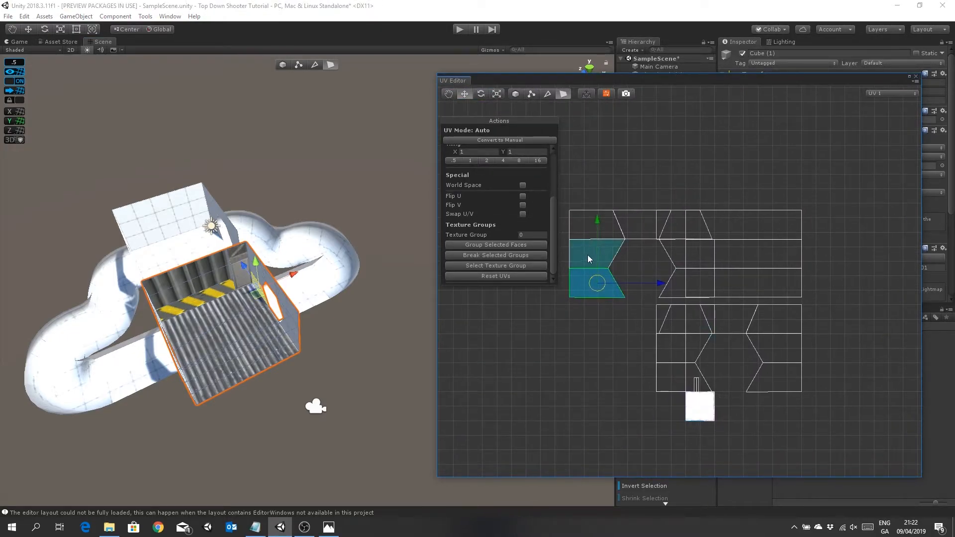
left_click(588, 255, "shift")
left_click(585, 227, "shift")
left_click(639, 222, "shift")
left_click(660, 217, "shift")
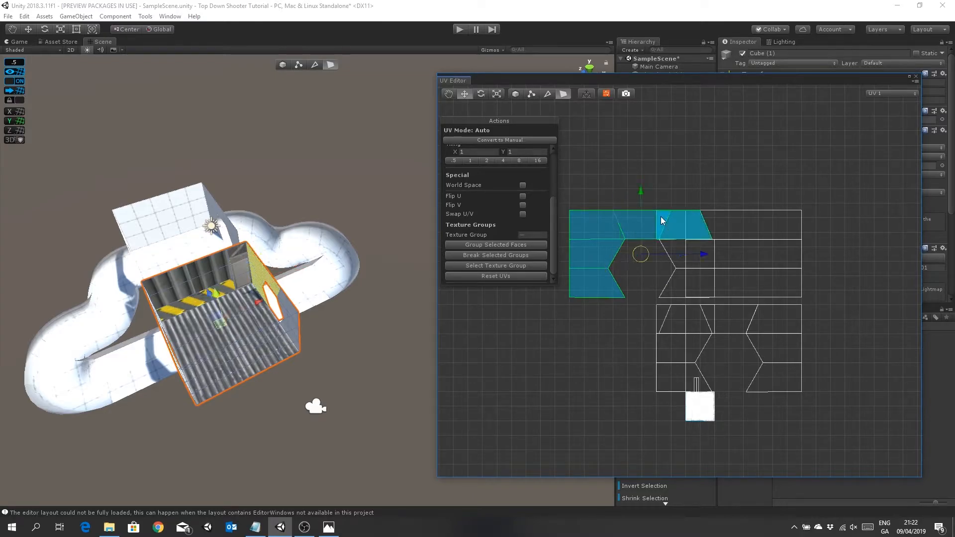
left_click_drag(703, 255, 655, 257)
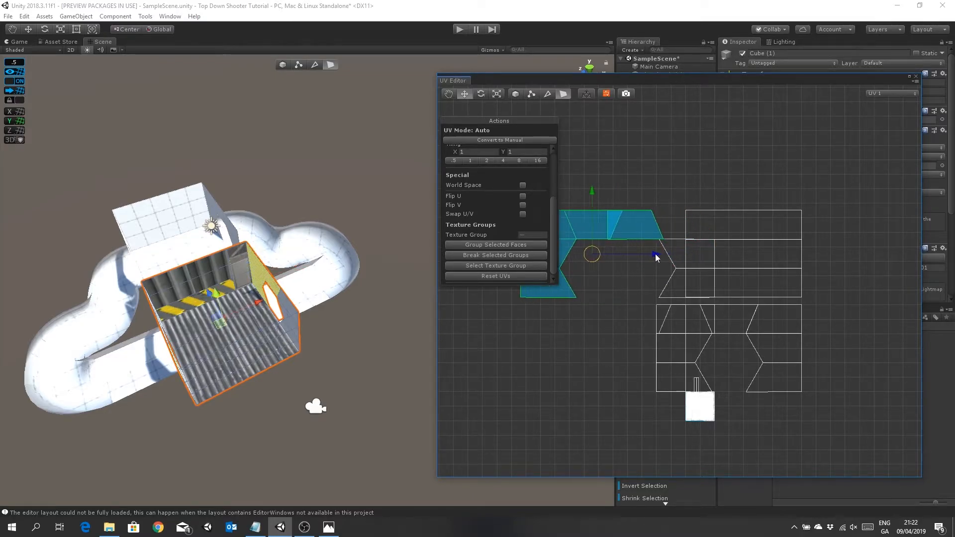
left_click(675, 255)
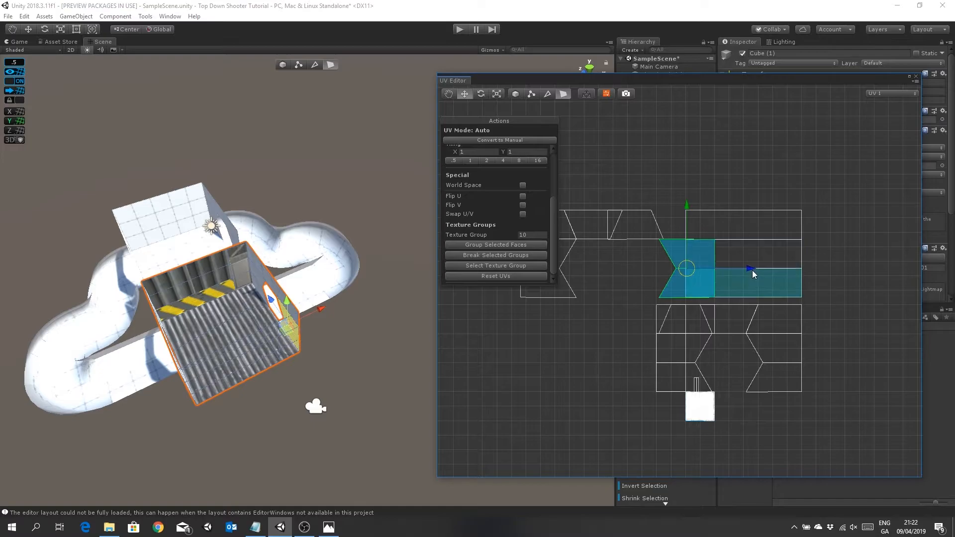
left_click_drag(752, 273, 699, 269)
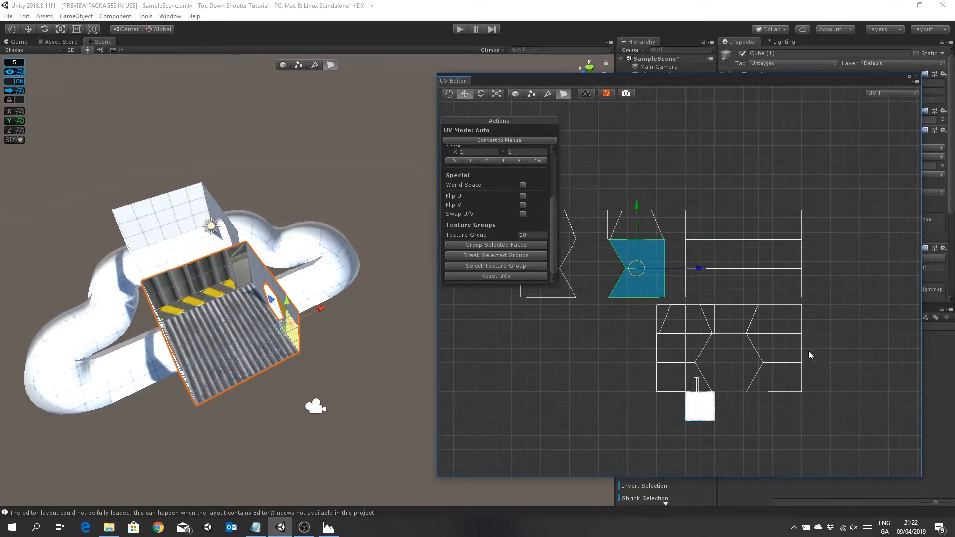
- Select all faces of the lower doorway wall layout and move their UVs away from the texture, beneath the upper doorway layout
left_click(786, 361)
left_click(786, 329, "shift")
left_click(736, 327, "shift")
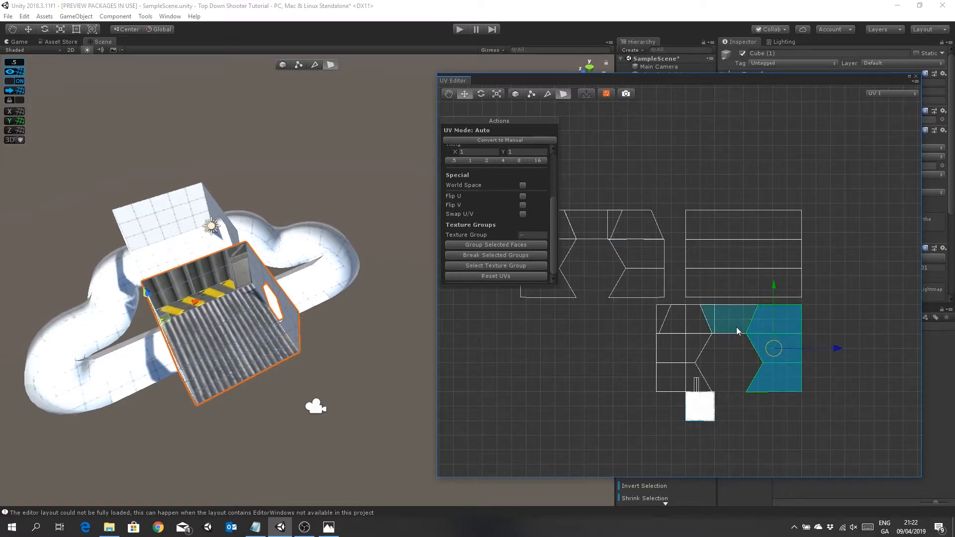
left_click(671, 374, "shift")
left_click(690, 374, "shift")
left_click(691, 353, "shift")
left_click(695, 329, "shift")
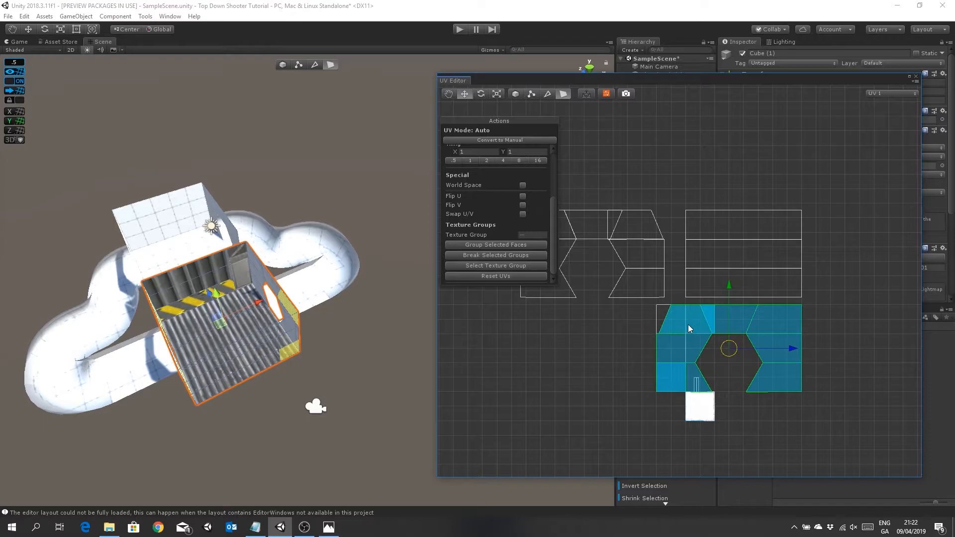
left_click(666, 314, "shift")
left_click_drag(793, 351, 658, 358)
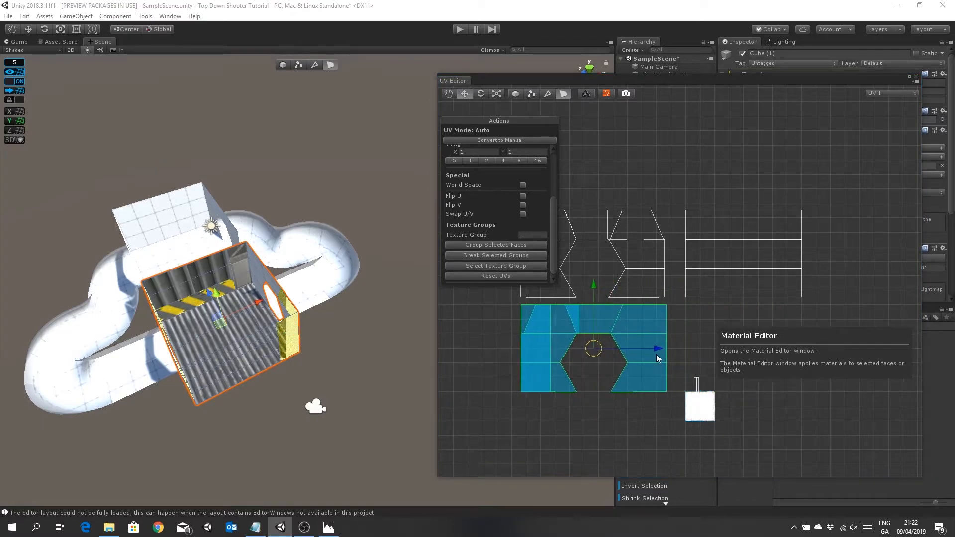
- Nudge the upper layout's trapezoid into line, move the overlapping square face's UVs out of the lower doorway layout, and select the trapezoid beneath it
scroll(689, 338, "down", 1)
middle_click_drag(702, 331, 730, 353)
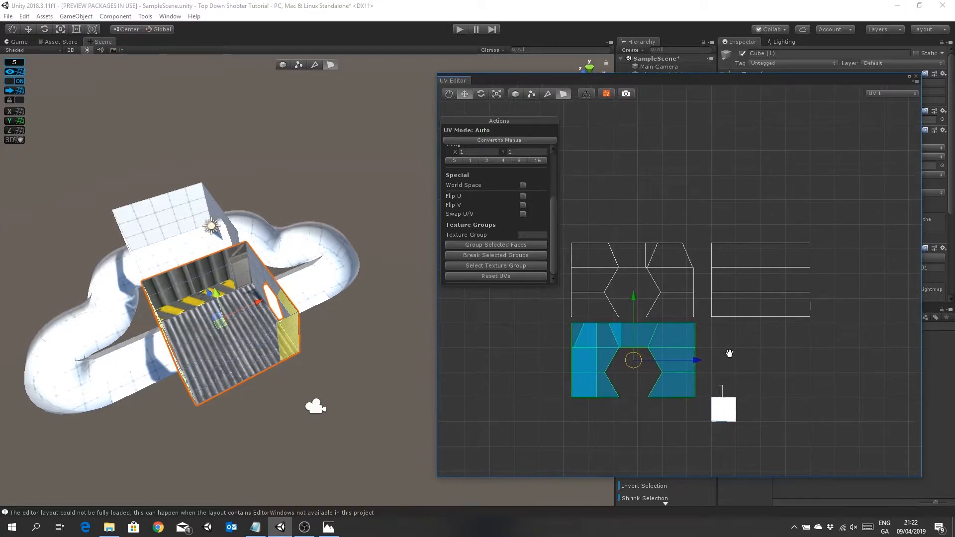
left_click(680, 260)
mouse_move(695, 256)
left_mouse_down()
mouse_move(710, 258)
mouse_move(697, 261)
left_mouse_up()
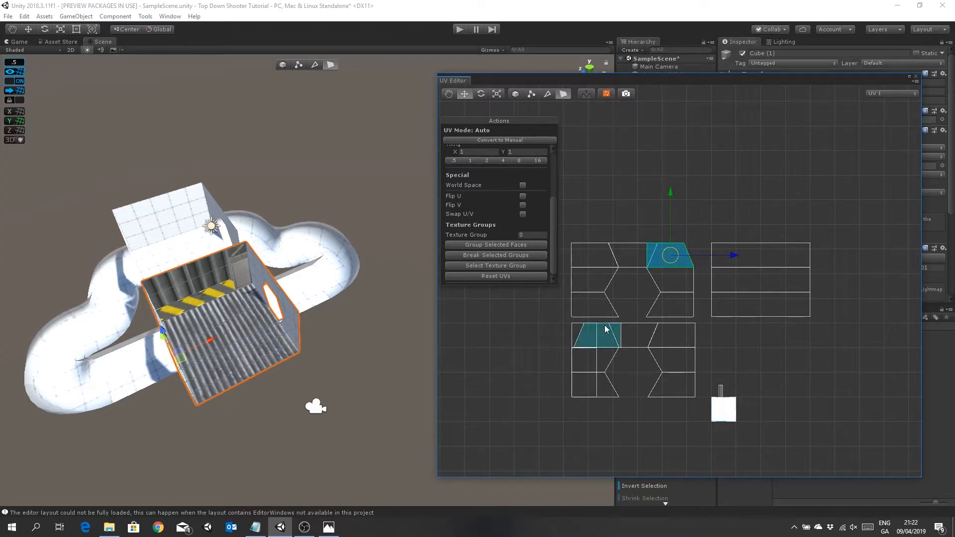
left_click(592, 339)
left_click(572, 336)
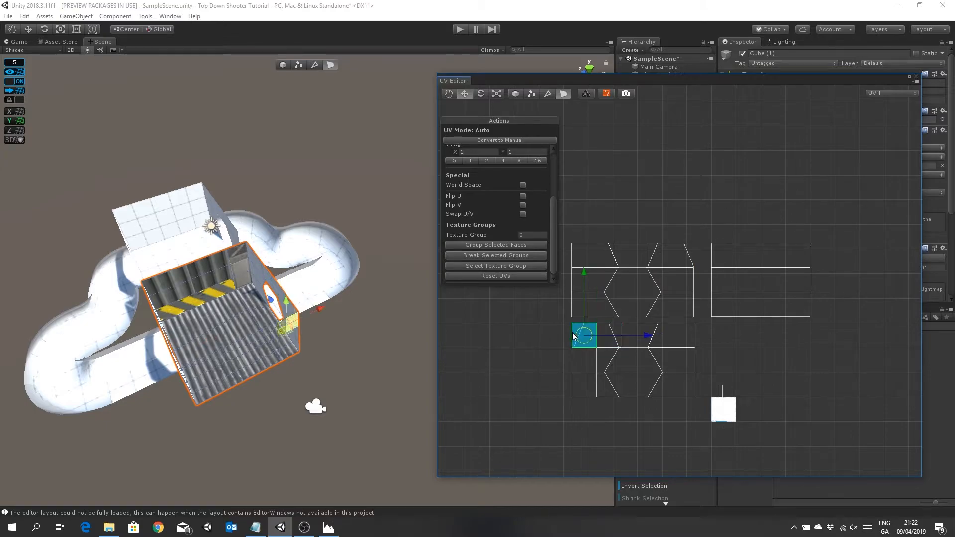
left_click_drag(646, 335, 599, 333)
left_click(617, 337)
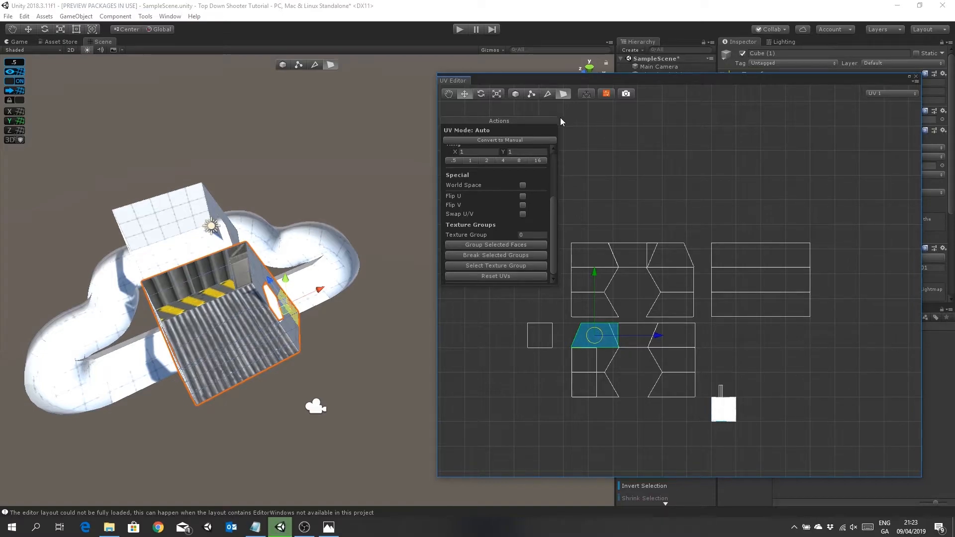
- Swap the two mismatched trapezoid faces' UVs between the upper and lower doorway wall layouts, filling each layout's gap
left_click(674, 263)
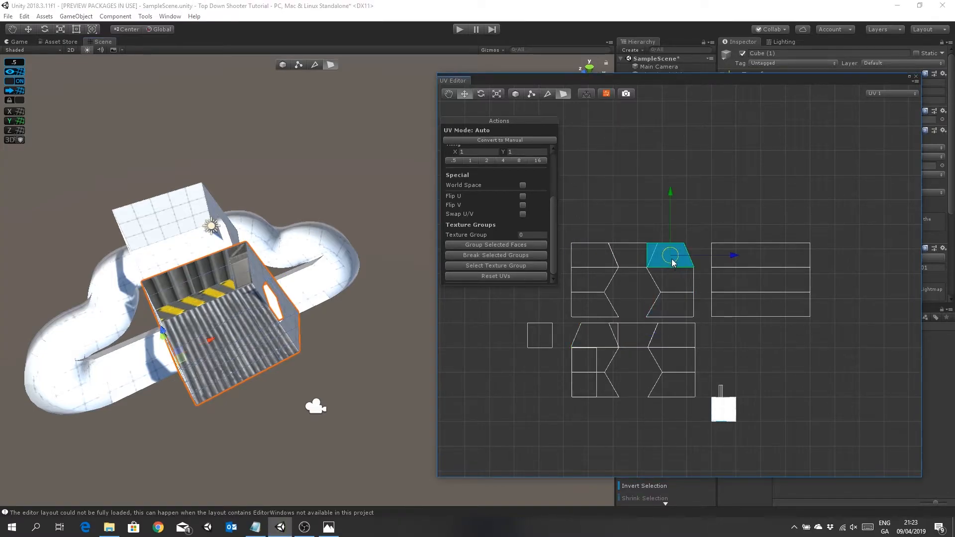
left_click_drag(674, 264, 547, 396)
left_click(609, 332)
left_click_drag(610, 332, 674, 262)
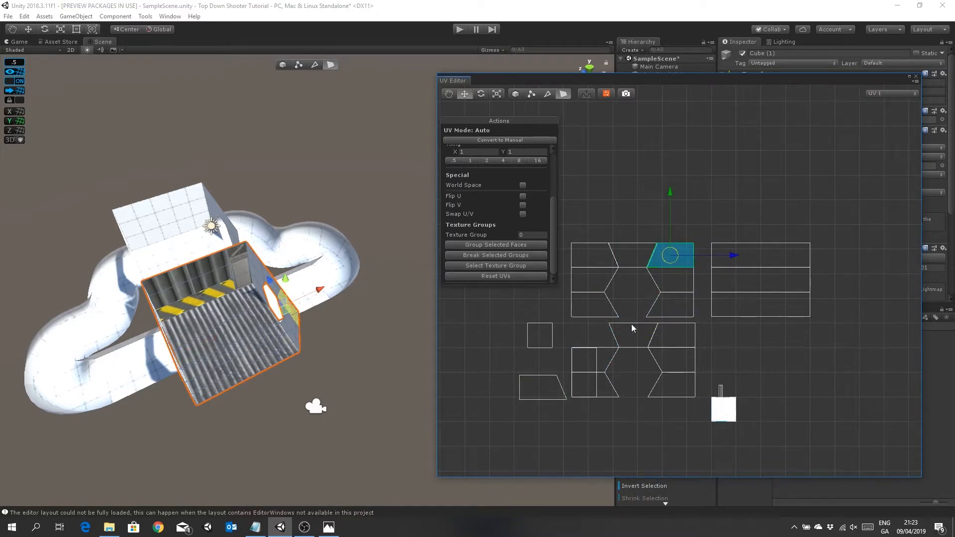
left_click(547, 380)
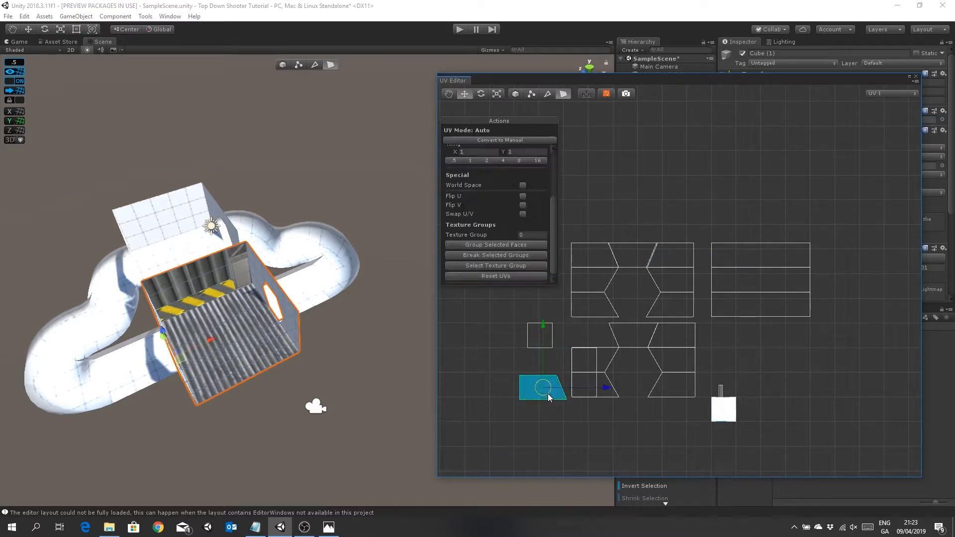
left_click_drag(544, 393, 596, 341)
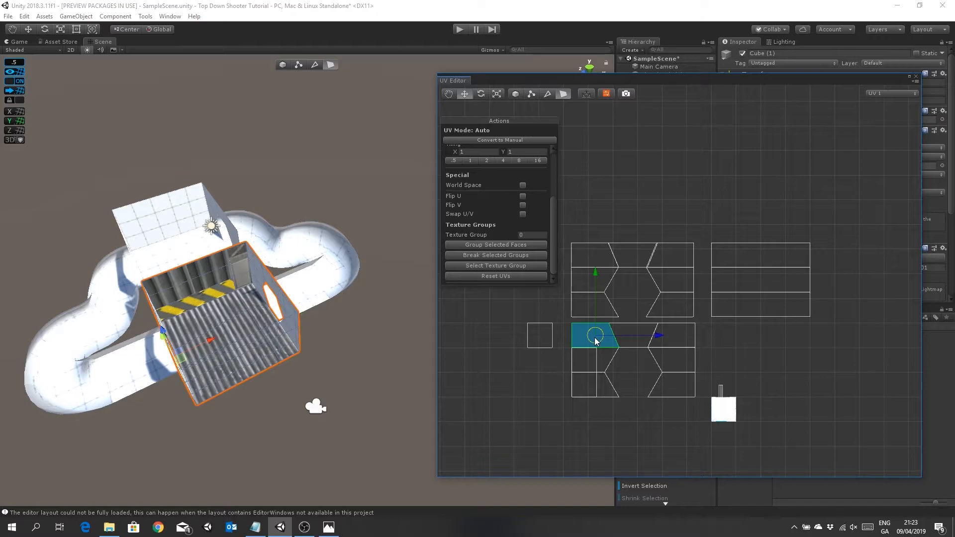
left_click(730, 345)
- Move the stray square and the overlapping tall rectangle's UVs against the end of the three long strips to complete that wall's layout
scroll(730, 345, "down", 1)
middle_click_drag(742, 346, 734, 315)
left_click(606, 296)
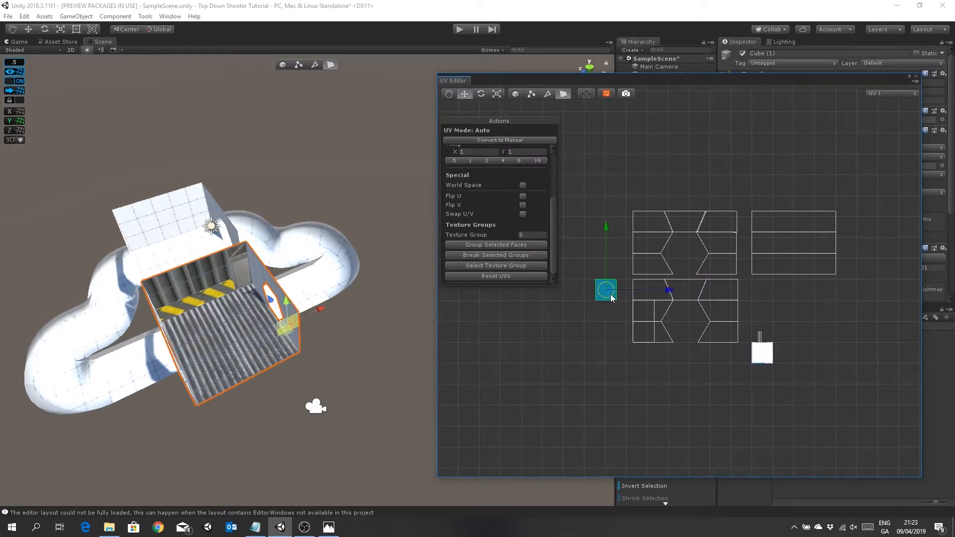
left_click_drag(604, 293, 789, 328)
middle_click_drag(811, 365, 732, 407)
scroll(770, 363, "down", 3)
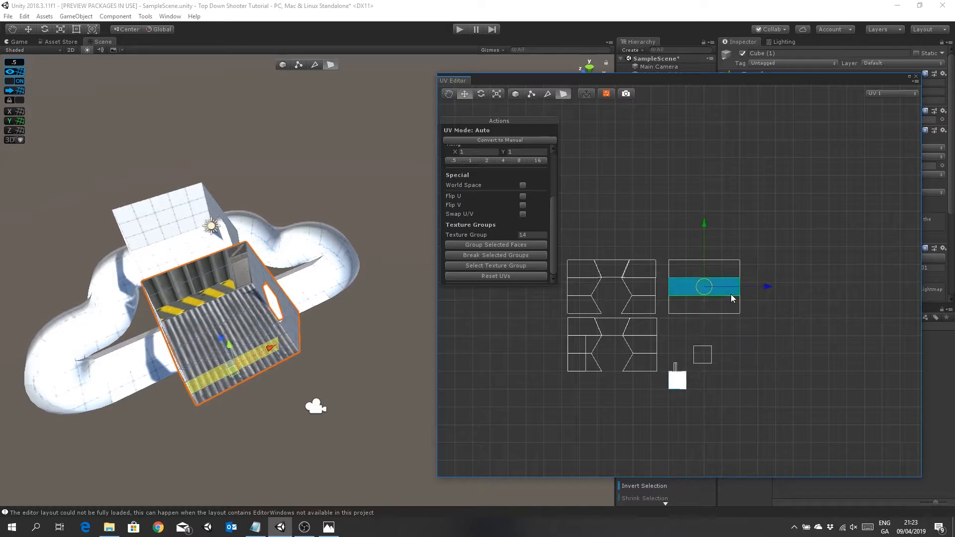
left_click_drag(709, 360, 754, 274)
left_click(579, 361)
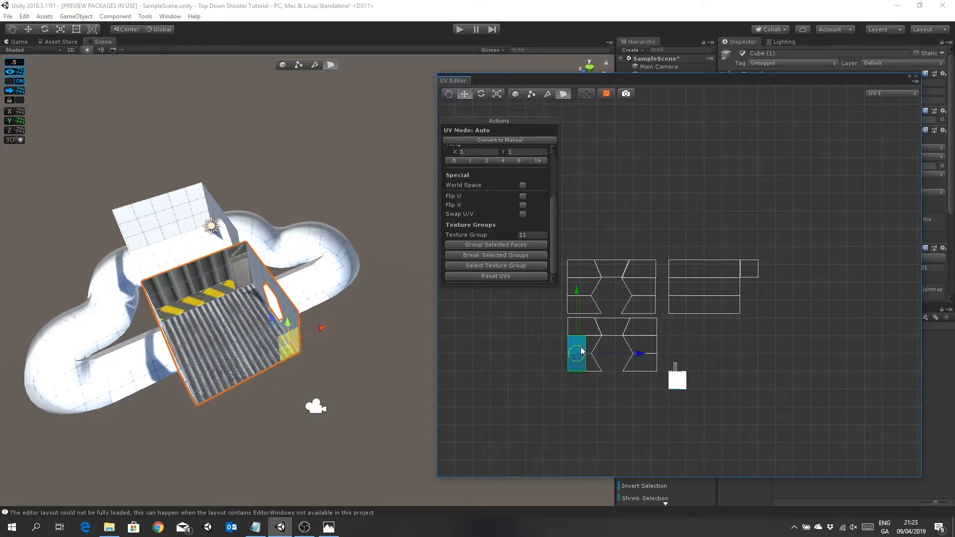
left_click_drag(580, 360, 750, 301)
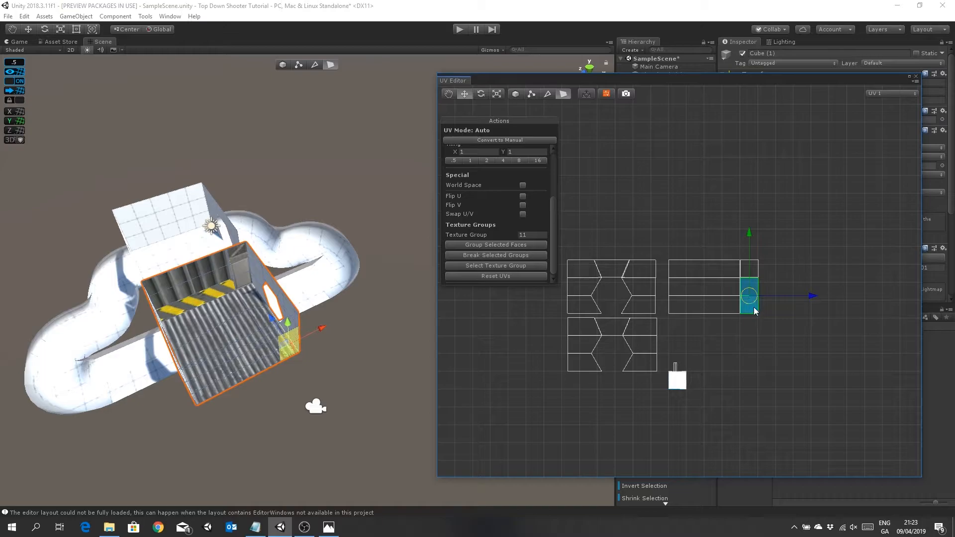
- Select all faces of the completed solid wall layout and group them into one texture group
left_click(716, 323)
left_click(766, 320)
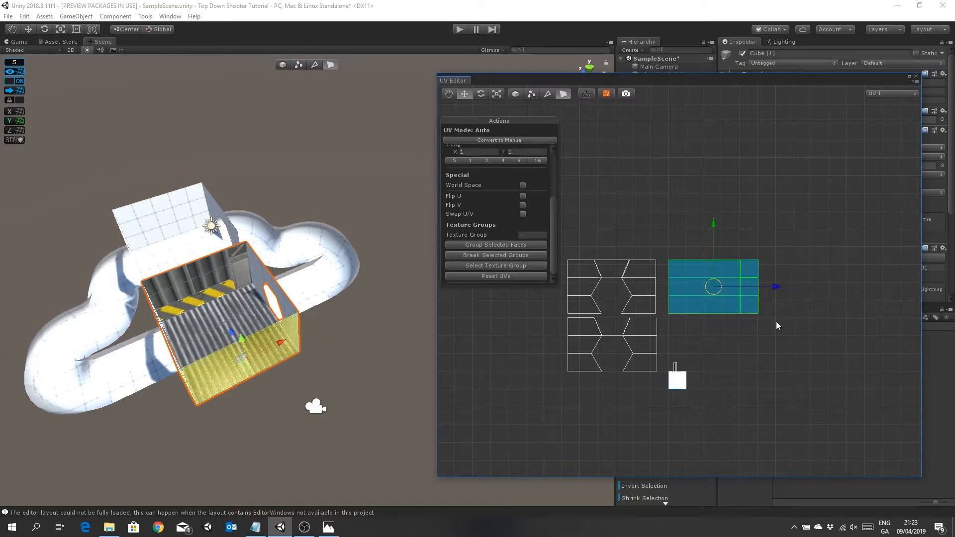
left_click(513, 247)
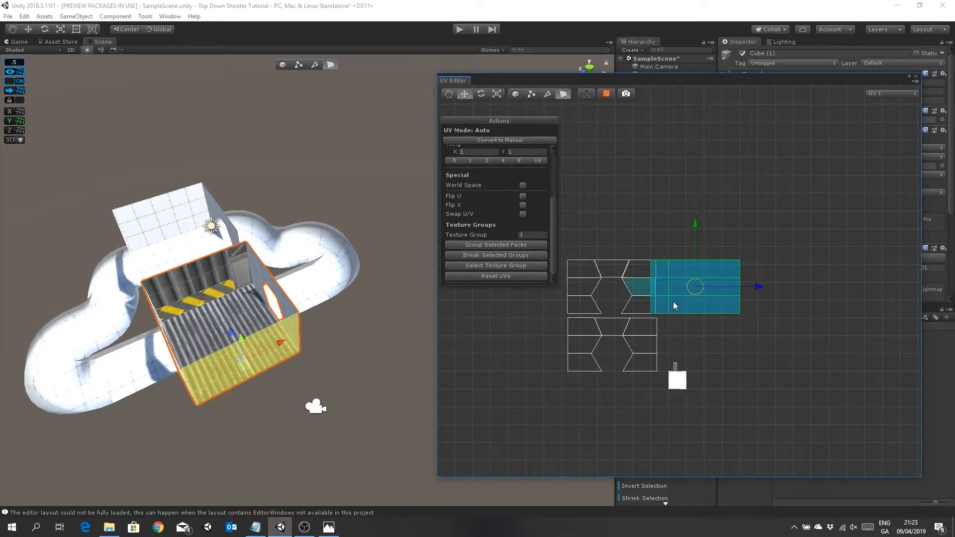
- Move the grouped solid wall layout down to just below the texture square
middle_click_drag(742, 356, 732, 330)
left_click_drag(688, 262, 677, 399)
scroll(685, 353, "up", 4)
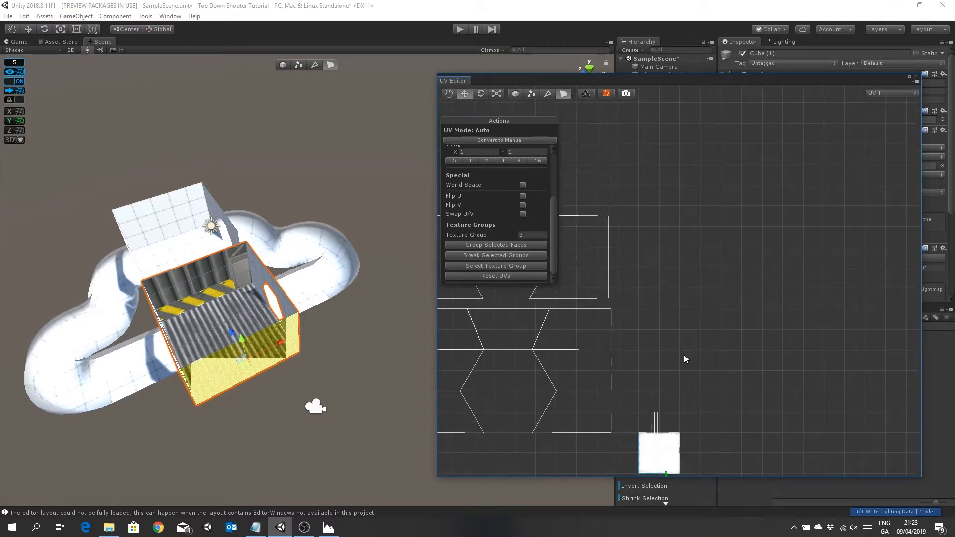
middle_click_drag(684, 355, 691, 197)
scroll(690, 197, "up", 2)
scroll(723, 300, "up", 1)
middle_click_drag(722, 299, 793, 267)
scroll(721, 213, "down", 7)
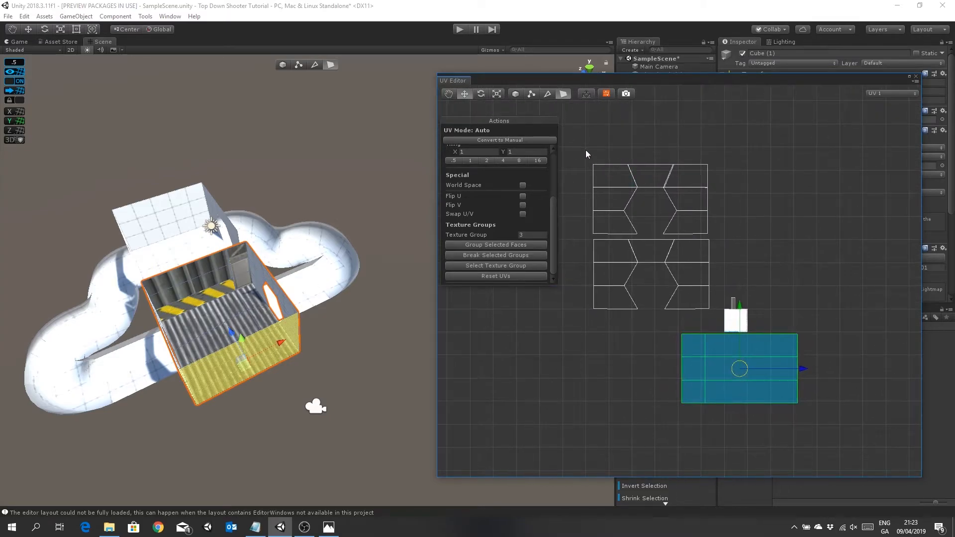
- Add both doorway layouts to the face selection, apply the Sci Fi Walls material to all of it, and reopen the UV Editor
left_click(666, 294, "shift")
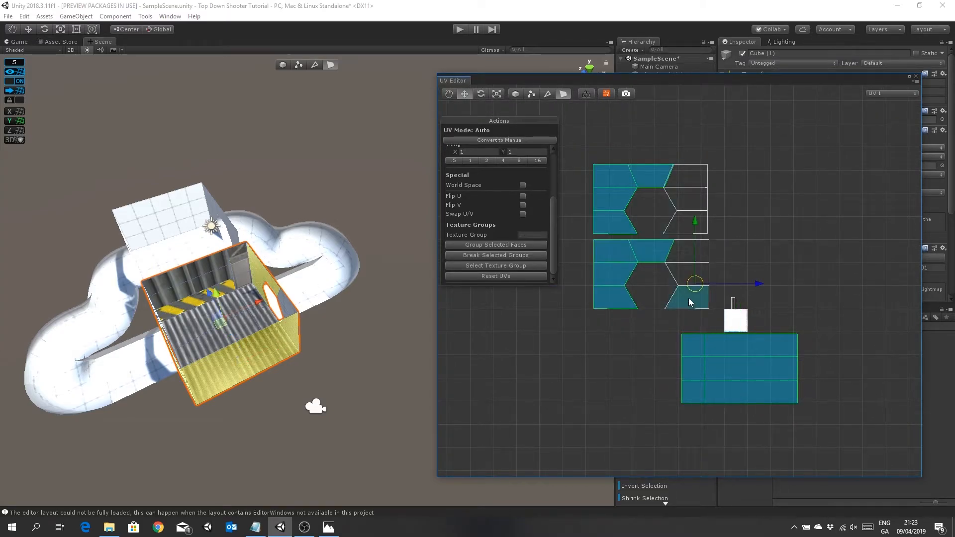
left_click(686, 181, "shift")
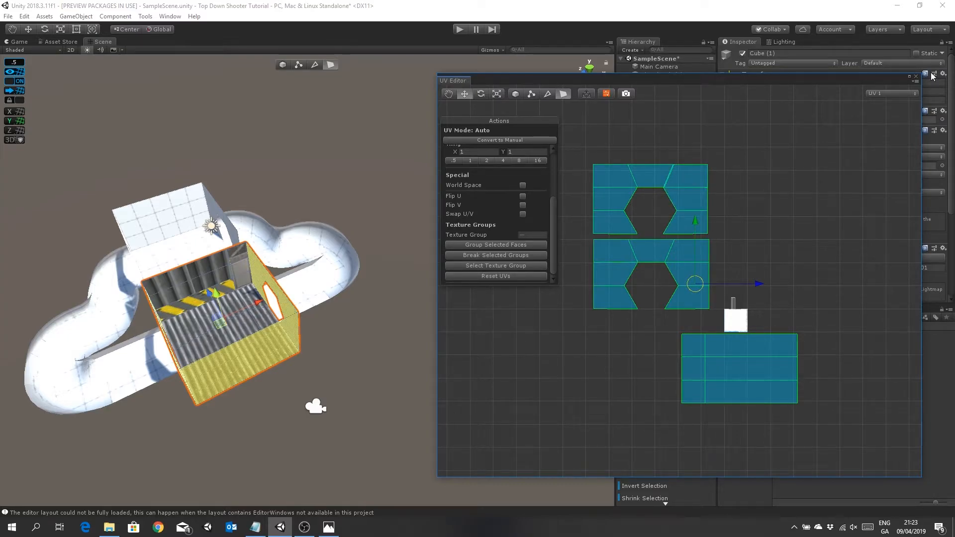
left_click(915, 76)
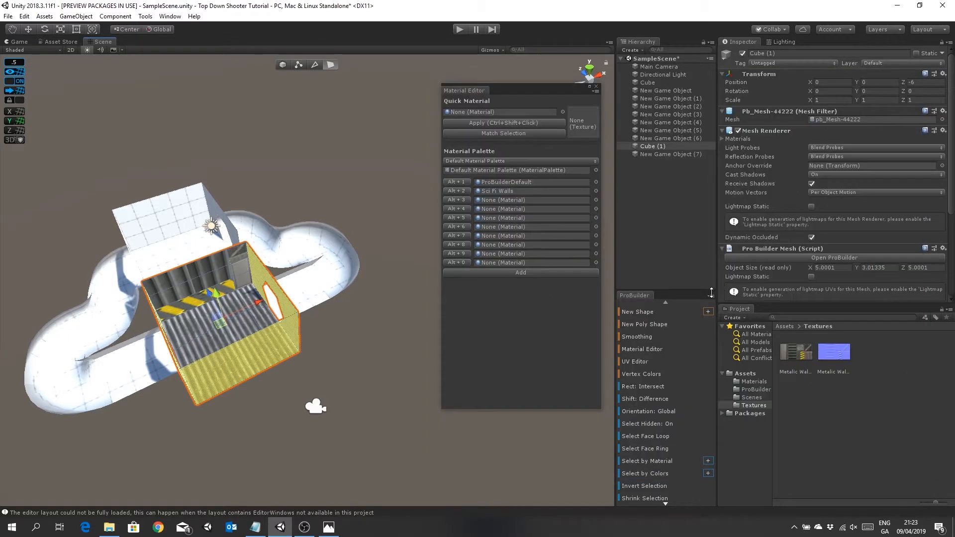
left_click(649, 349)
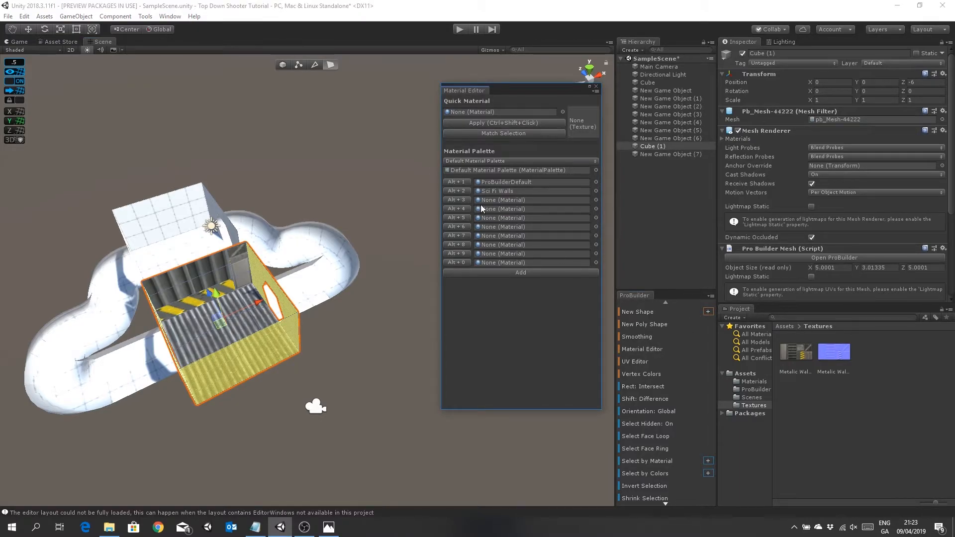
left_click(457, 191)
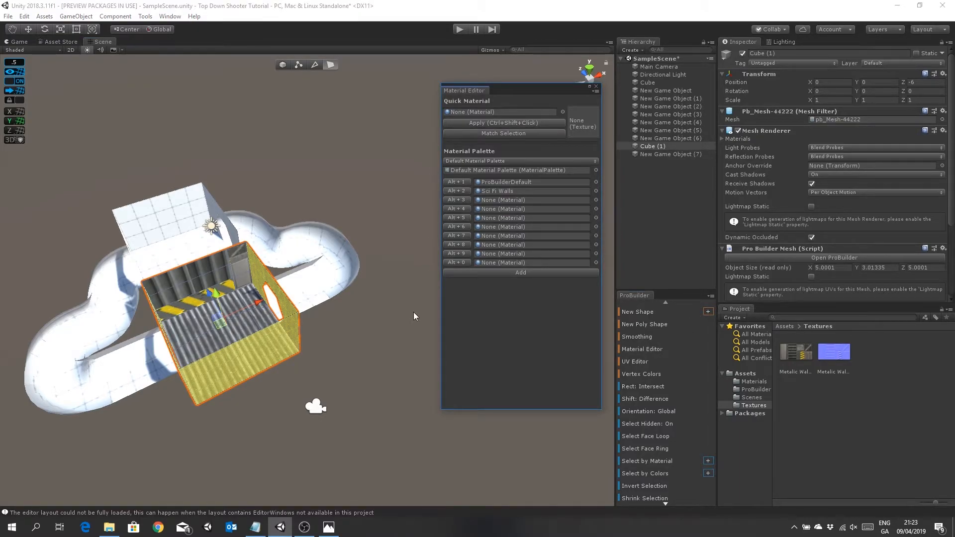
left_click(645, 359)
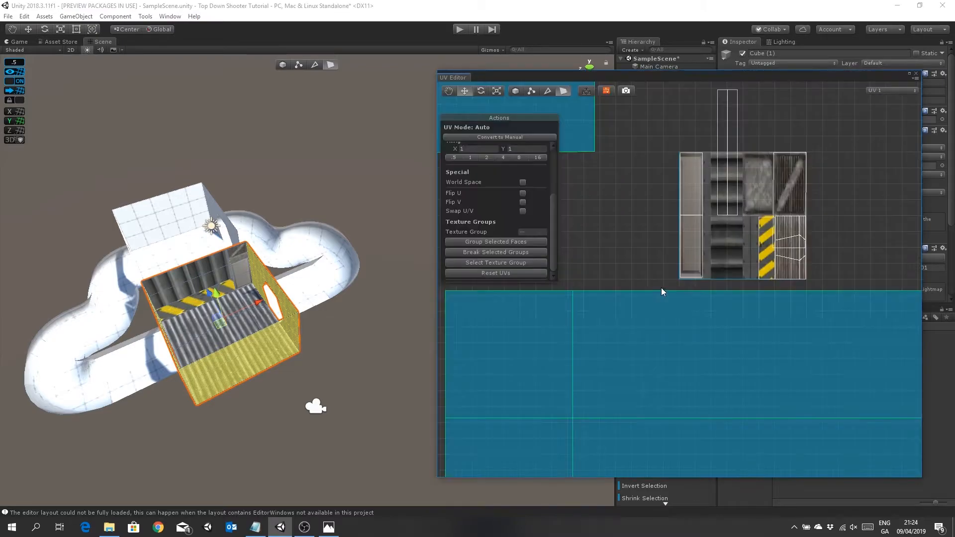
- Select every face of the lower doorway wall layout and move their UVs up onto the upper doorway layout so the two overlap
middle_click_drag(755, 258, 736, 241)
scroll(762, 305, "up", 4)
middle_click_drag(774, 267, 866, 398)
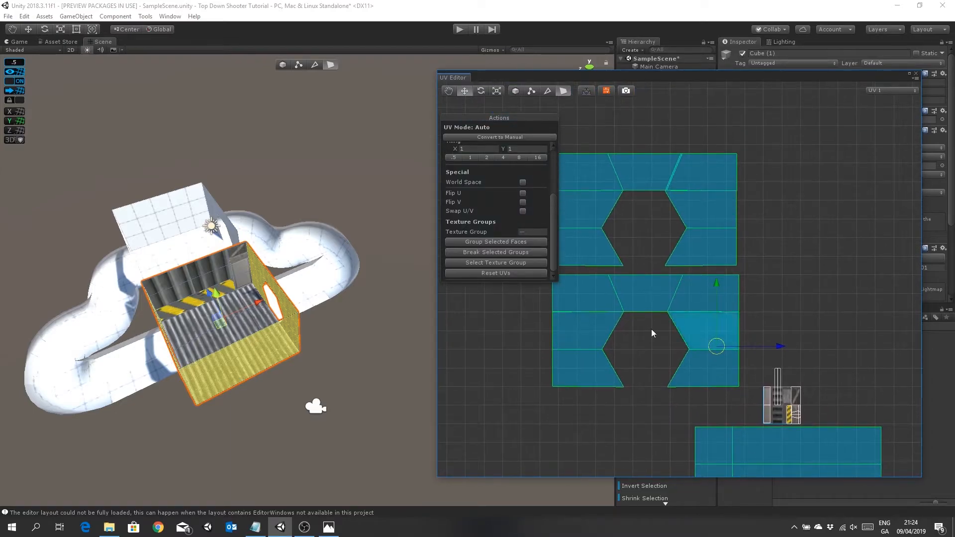
left_click(529, 350)
left_click(579, 343)
left_click(592, 357, "shift")
left_click(691, 365, "shift")
left_click(695, 330, "shift")
left_click(694, 296, "shift")
left_click(648, 290, "shift")
left_click(599, 291, "shift")
left_click_drag(646, 269, 654, 146)
left_click_drag(708, 210, 706, 210)
scroll(641, 264, "down", 2)
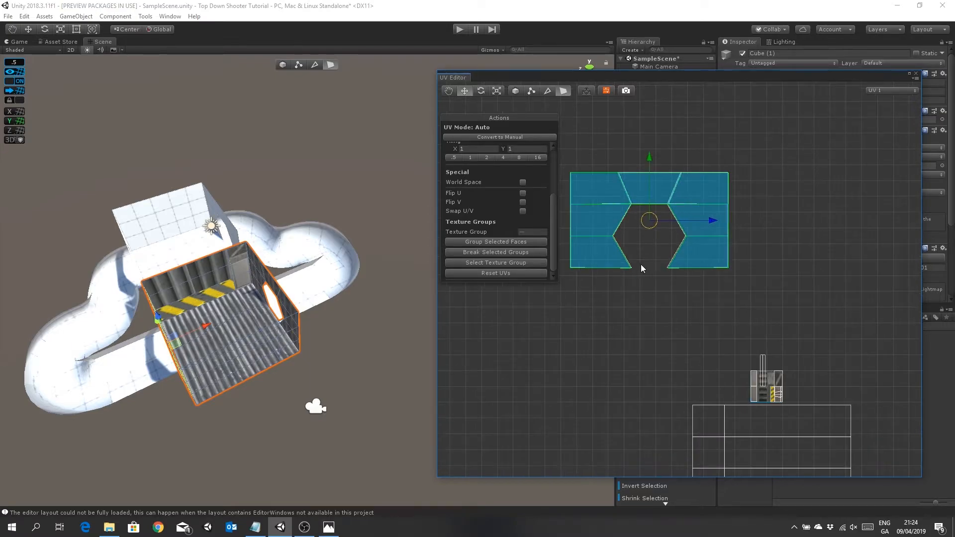
- Select all faces of both overlapping doorway wall layouts
middle_click_drag(640, 264, 646, 291)
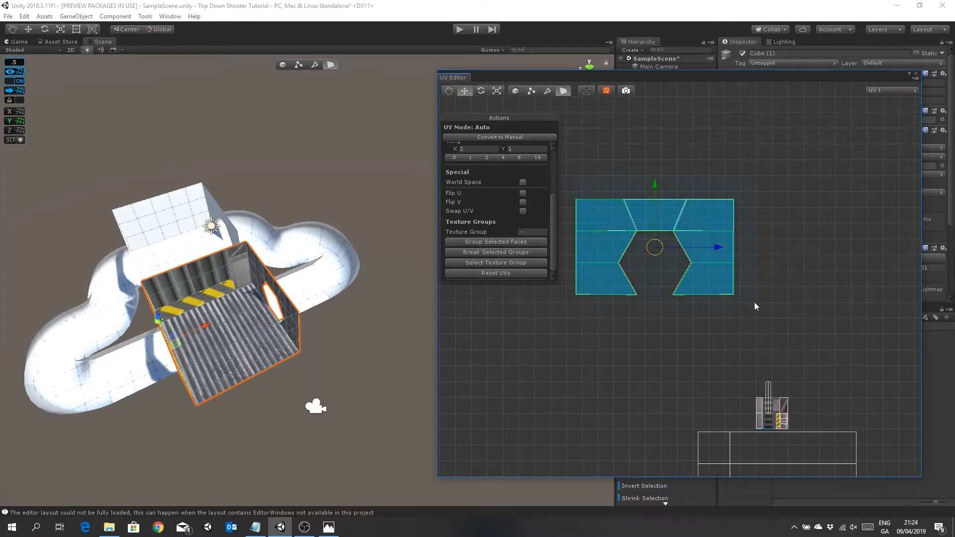
left_click_drag(754, 299, 766, 309)
- Try to group the faces of both overlapping doorway walls into a single texture group
left_click(499, 241)
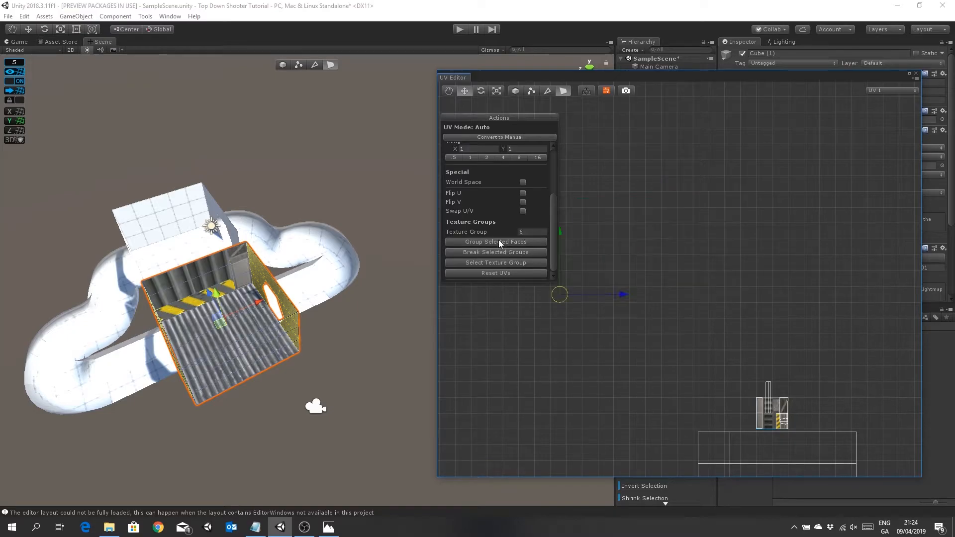
scroll(651, 281, "down", 3)
scroll(646, 282, "up", 5)
middle_click_drag(712, 309, 688, 219)
scroll(671, 207, "down", 4)
key("ctrl+z")
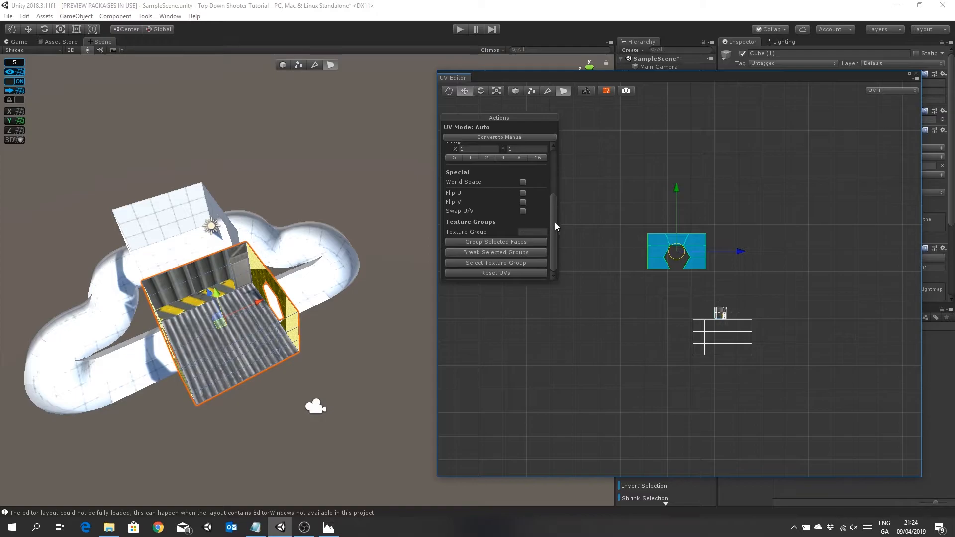
- Move the overlapping doorway layouts down and sideways until they sit directly above the texture
mouse_move(556, 223)
left_mouse_down()
mouse_move(555, 180)
mouse_move(555, 229)
left_mouse_up()
left_click_drag(676, 192, 676, 226)
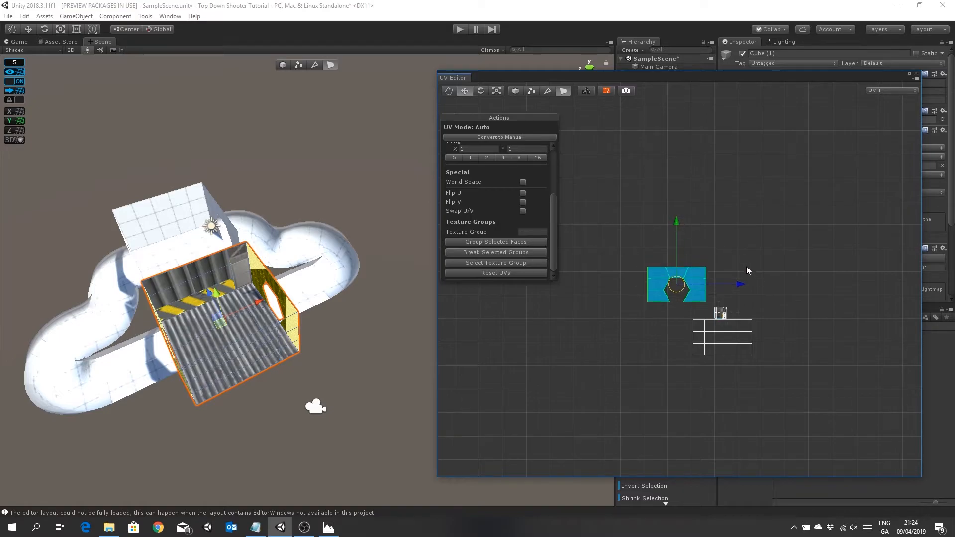
left_click(783, 287)
left_click(708, 308)
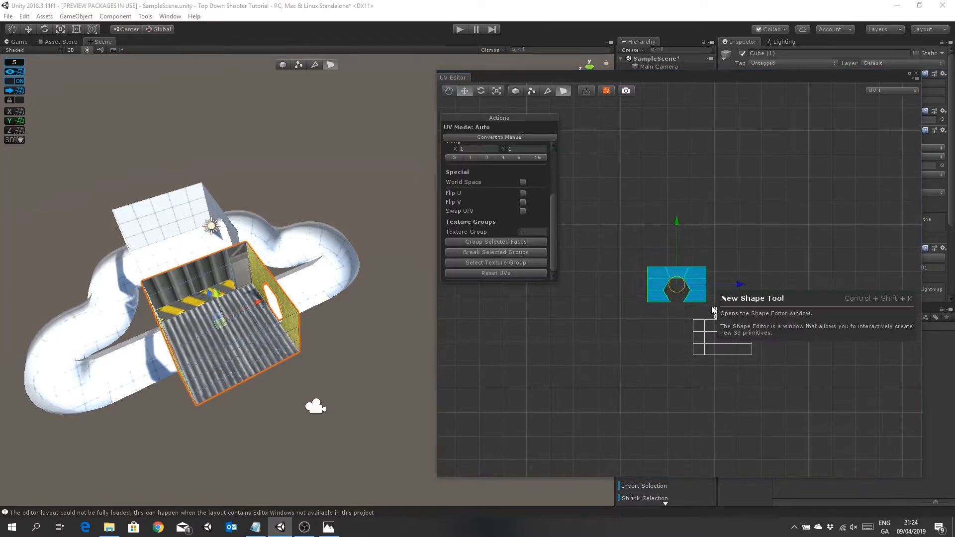
- Select the solid wall group below the texture and scale its UVs down to tiling of about 0.21 by 0.195
scroll(678, 289, "up", 6)
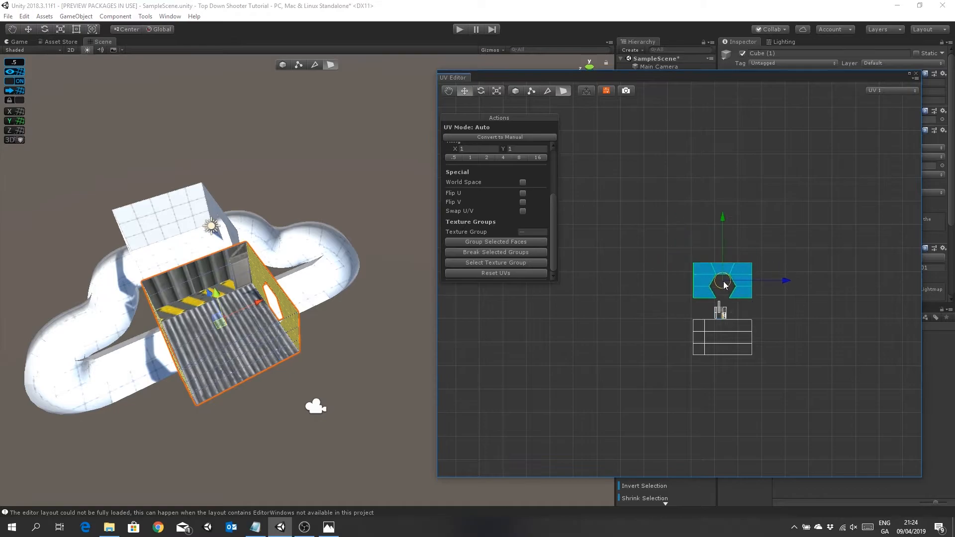
middle_click_drag(733, 348, 592, 209)
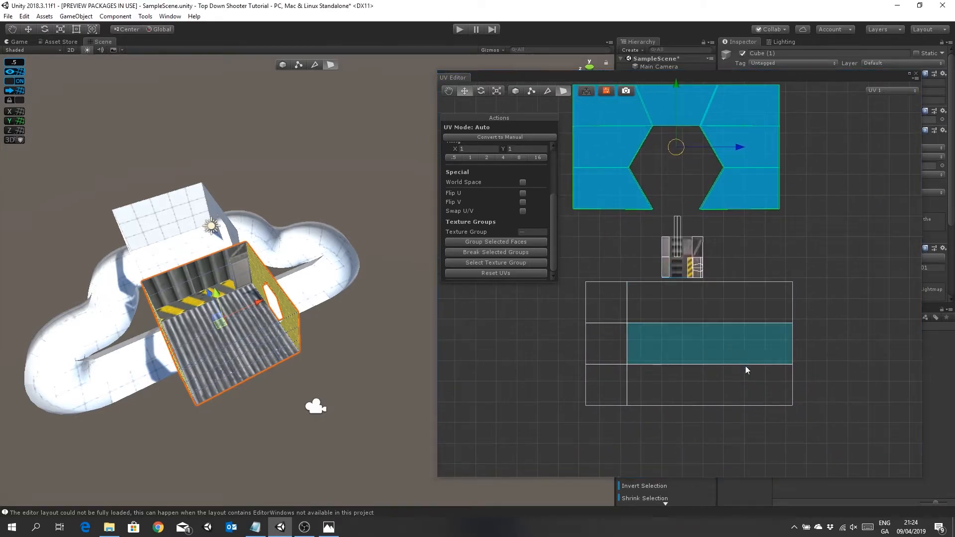
left_click(572, 286)
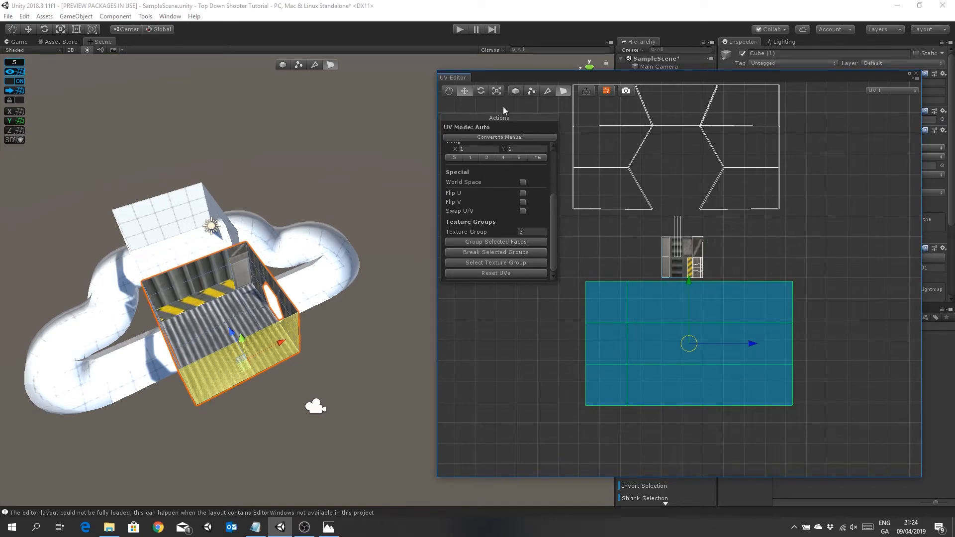
left_click(496, 91)
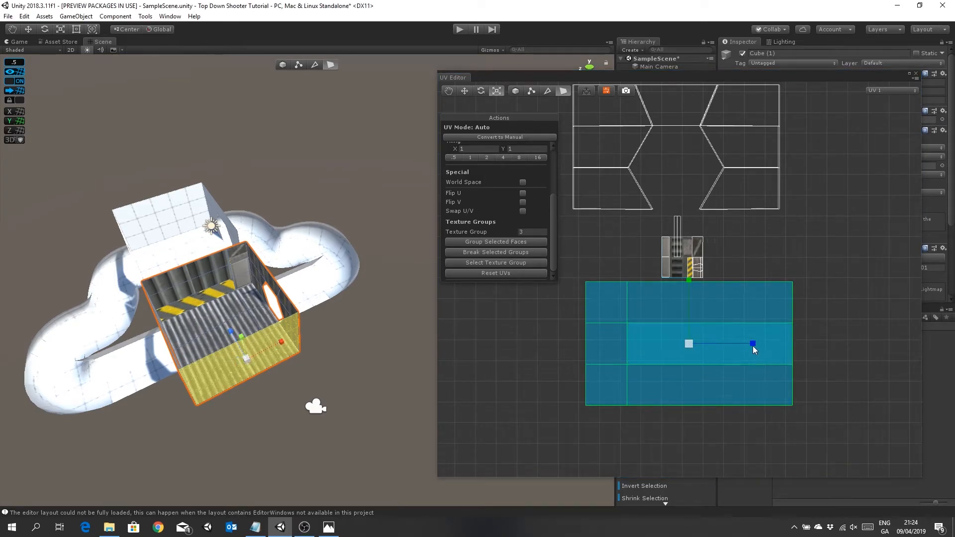
left_click_drag(752, 343, 702, 343)
left_click_drag(688, 281, 687, 302)
- Move the solid wall layout closer beneath the texture and rotate it a quarter turn so its long strips run vertically
left_click(464, 91)
scroll(687, 302, "up", 5)
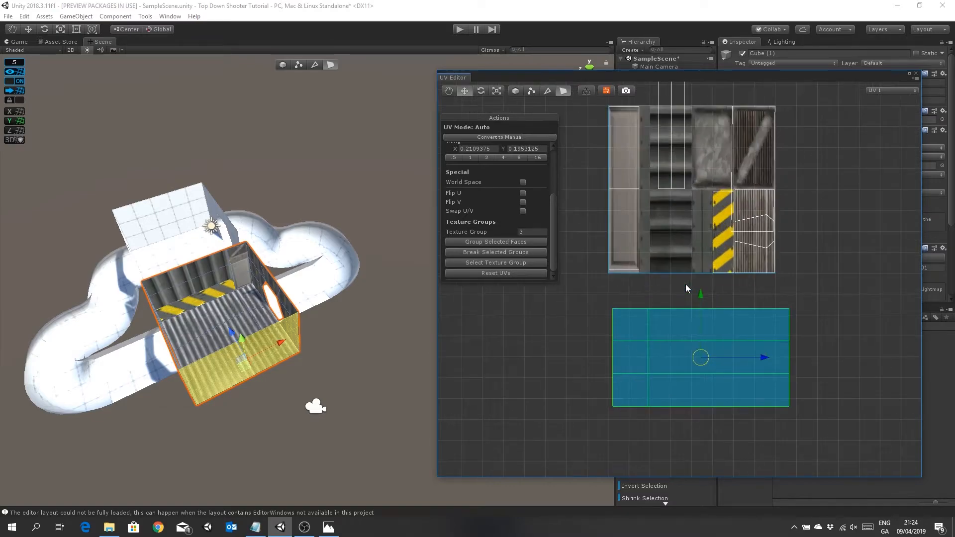
left_click_drag(701, 358, 695, 338)
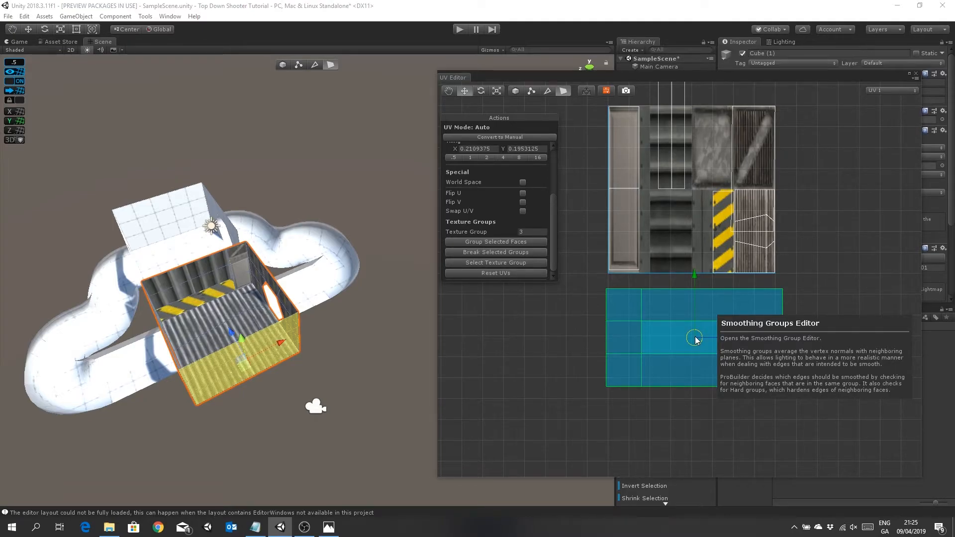
left_click(481, 91)
left_click_drag(659, 391, 770, 392)
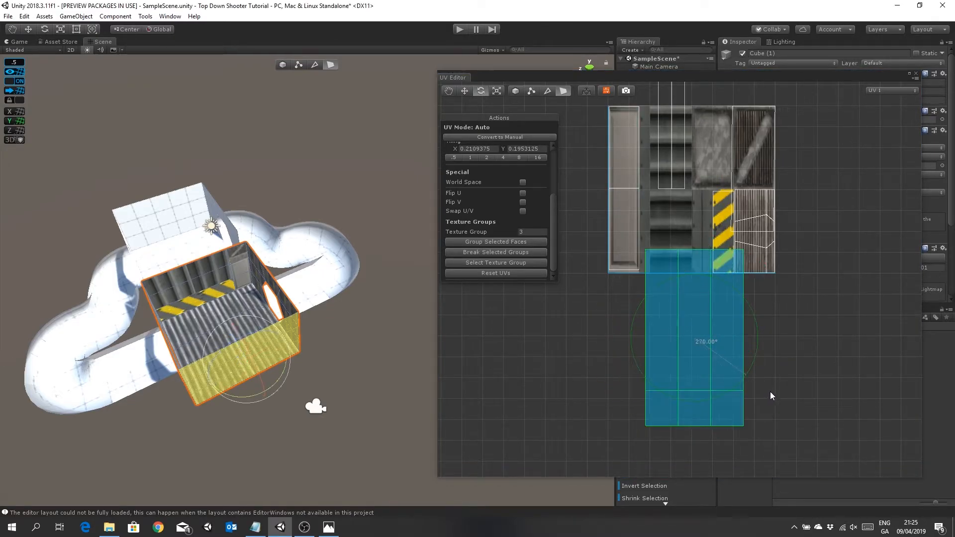
- Scale the solid wall UVs to tiling of about 0.10 by 0.095 and place them over the lower dark ribbed panel
left_click(496, 91)
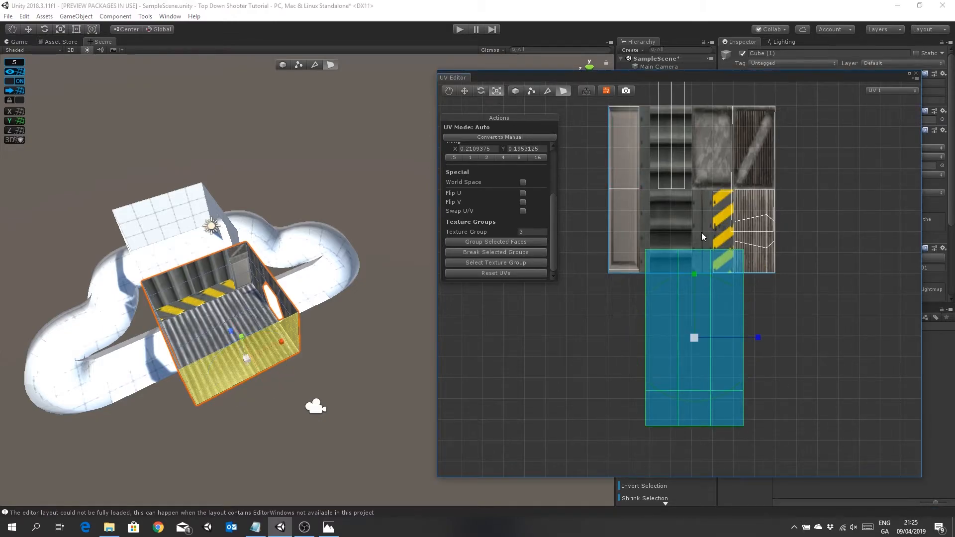
left_click_drag(697, 273, 697, 308)
left_click_drag(756, 340, 723, 347)
key("w")
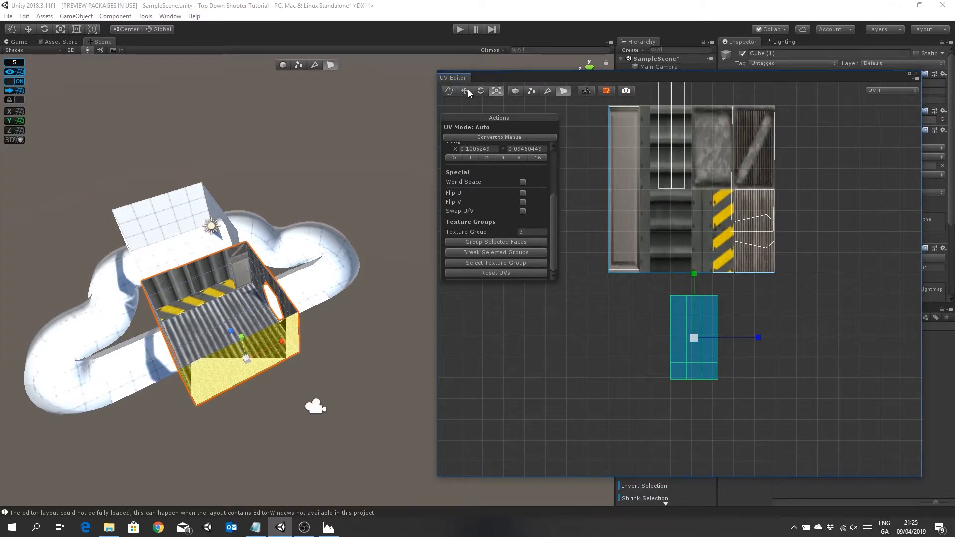
left_click_drag(695, 338, 675, 231)
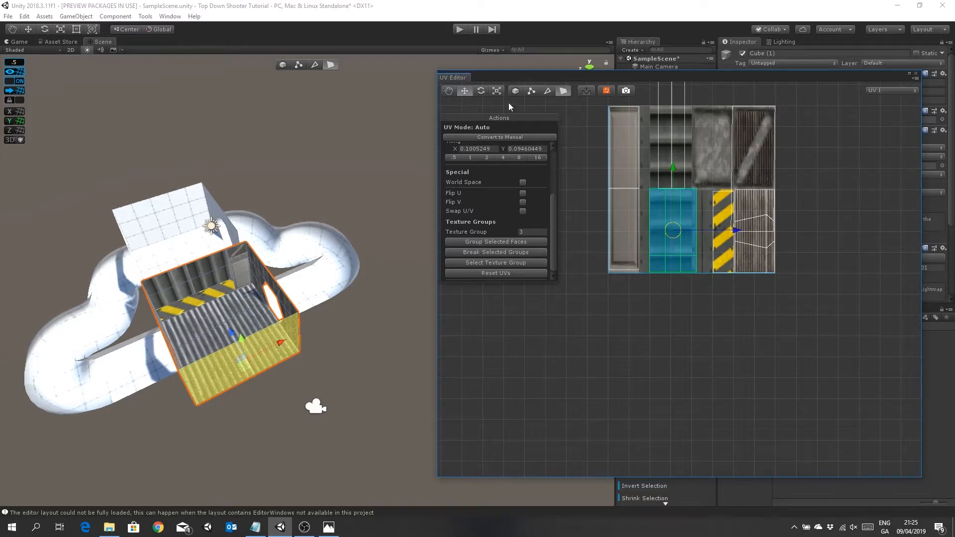
- Narrow the solid wall UVs to tiling of about 0.10 by 0.077 and align them with the lower dark ribbed panel
left_click(497, 91)
left_click_drag(673, 168, 674, 178)
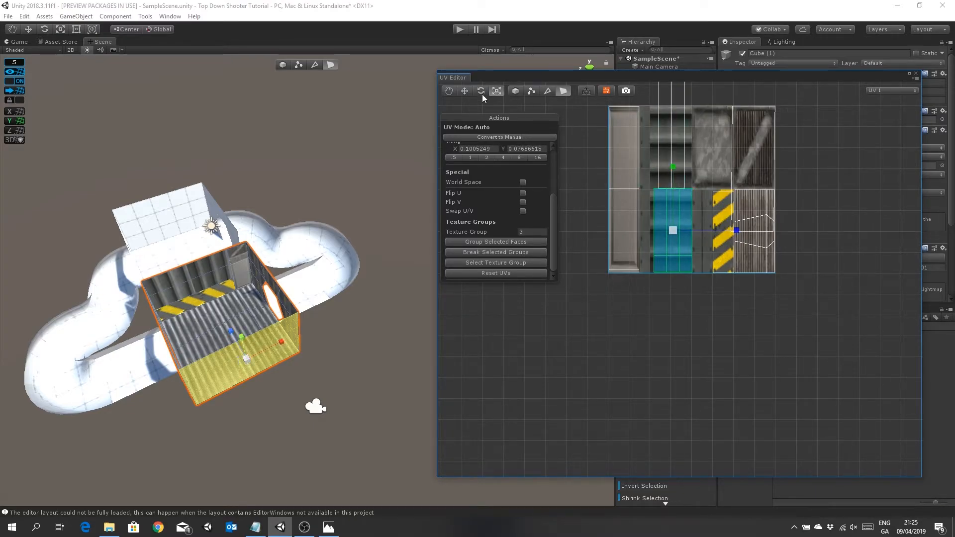
left_click(465, 91)
left_click_drag(674, 229, 672, 232)
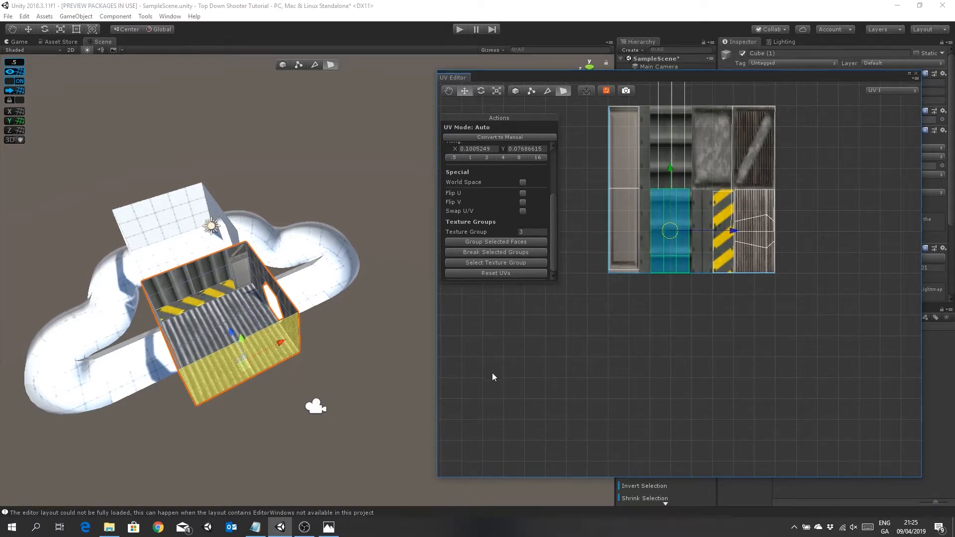
- View the solid wall from the opposite side and reselect all of its strips over the lower ribbed panel
left_click_drag(199, 283, 384, 296, "alt")
middle_click_drag(163, 332, 279, 258)
left_click_drag(279, 257, 362, 183, "alt")
left_click(365, 182)
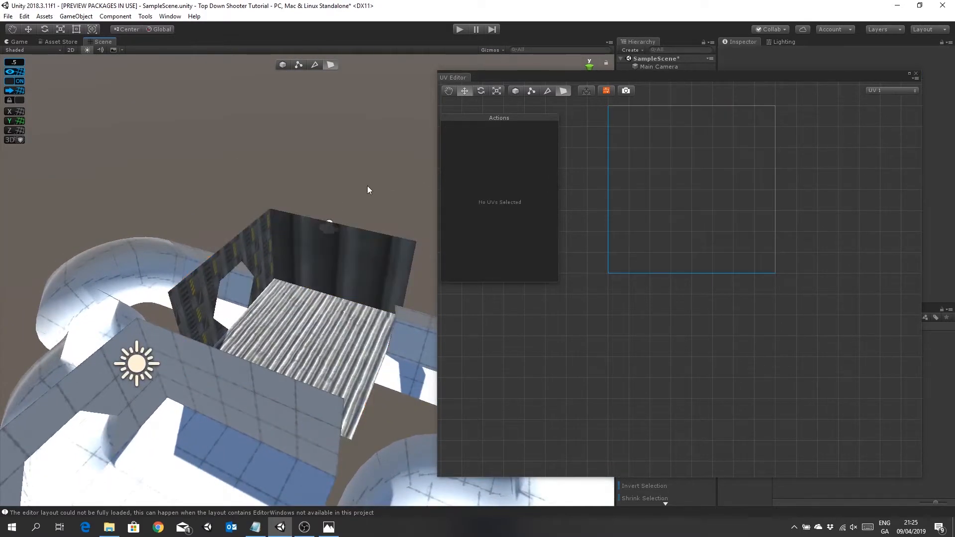
middle_click_drag(366, 183, 361, 189)
left_click(315, 274)
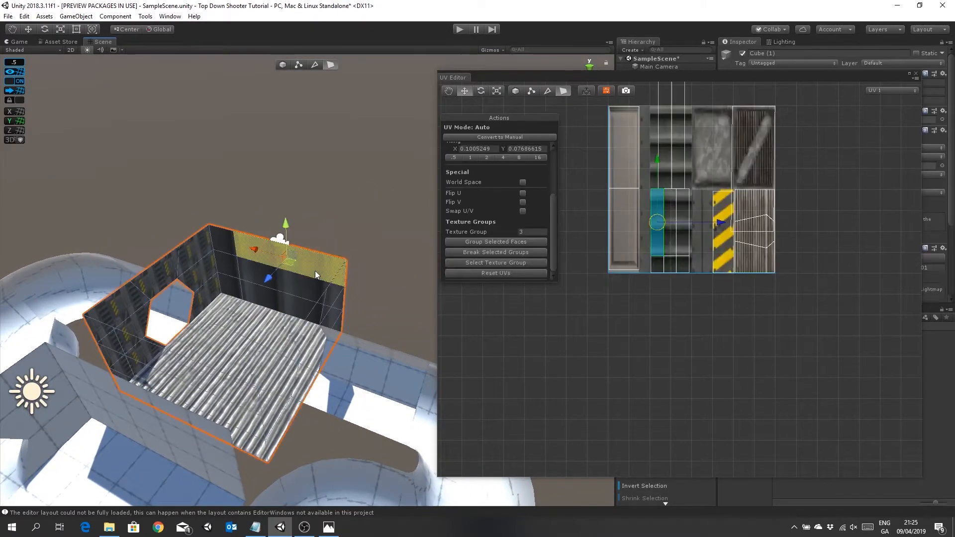
left_click(658, 265)
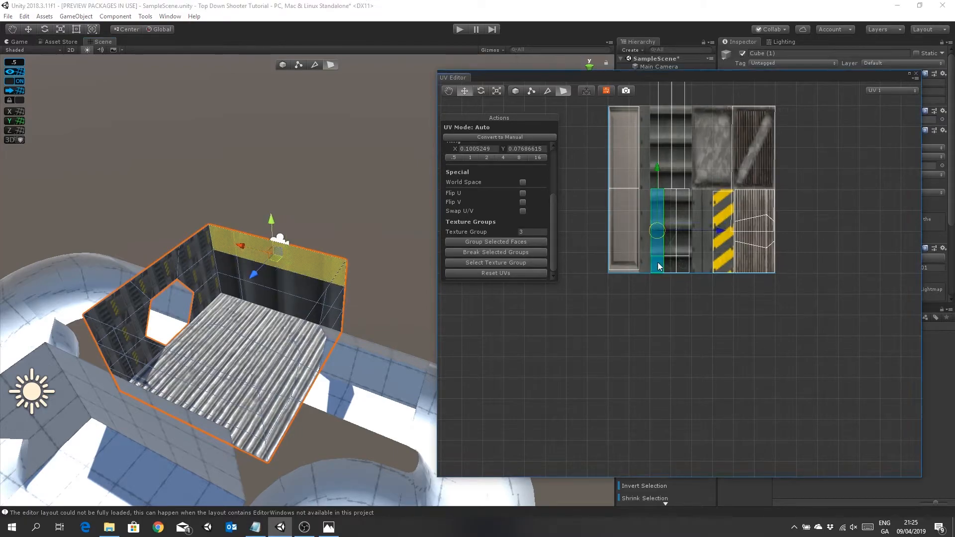
left_click(680, 264, "shift")
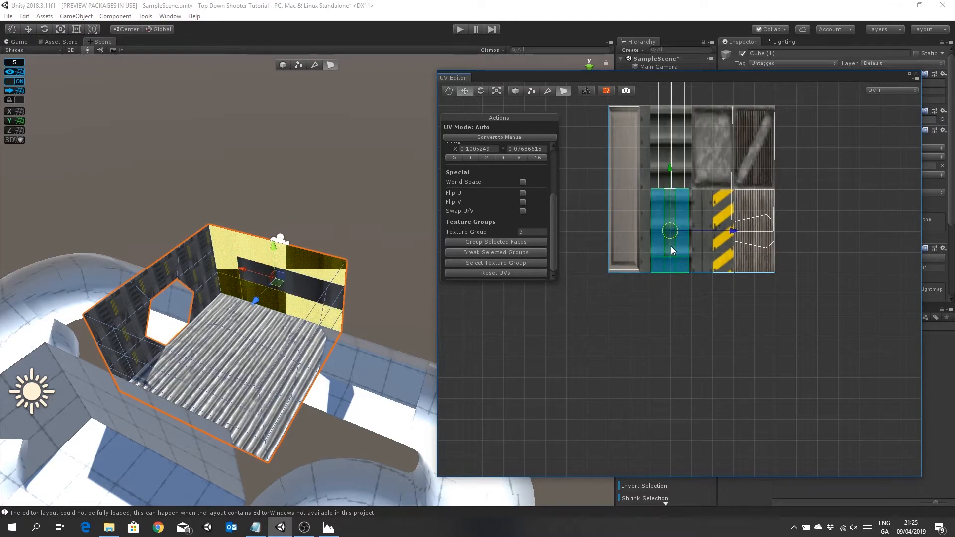
left_click(670, 245, "shift")
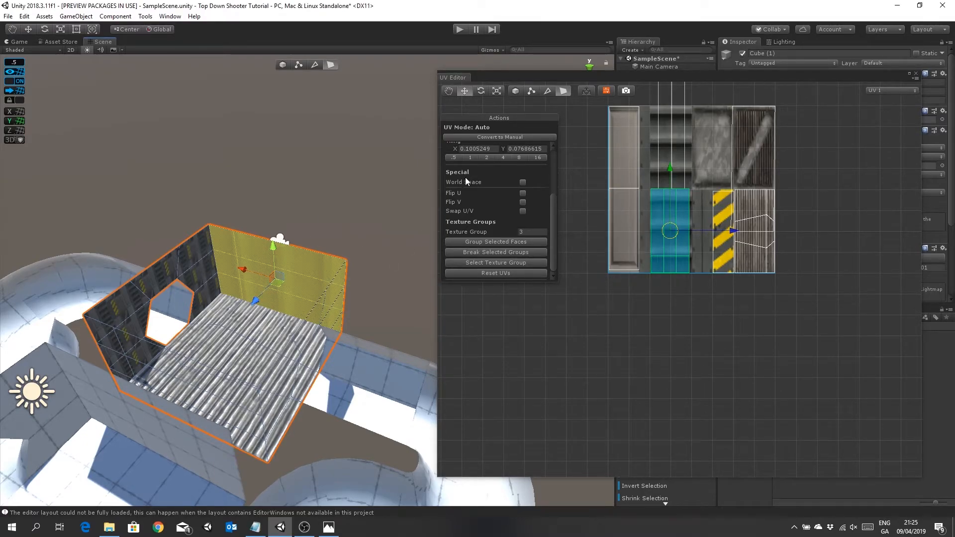
- Try the 2, 4 and 16 tiling presets on the solid wall UVs and settle on 8, giving 0.125 by 0.125
scroll(485, 204, "up", 3)
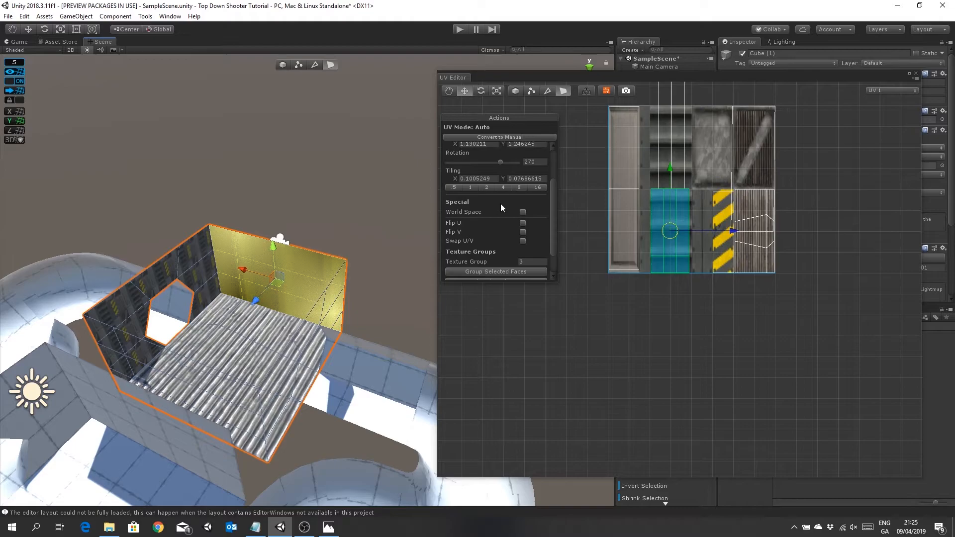
scroll(504, 171, "up", 5)
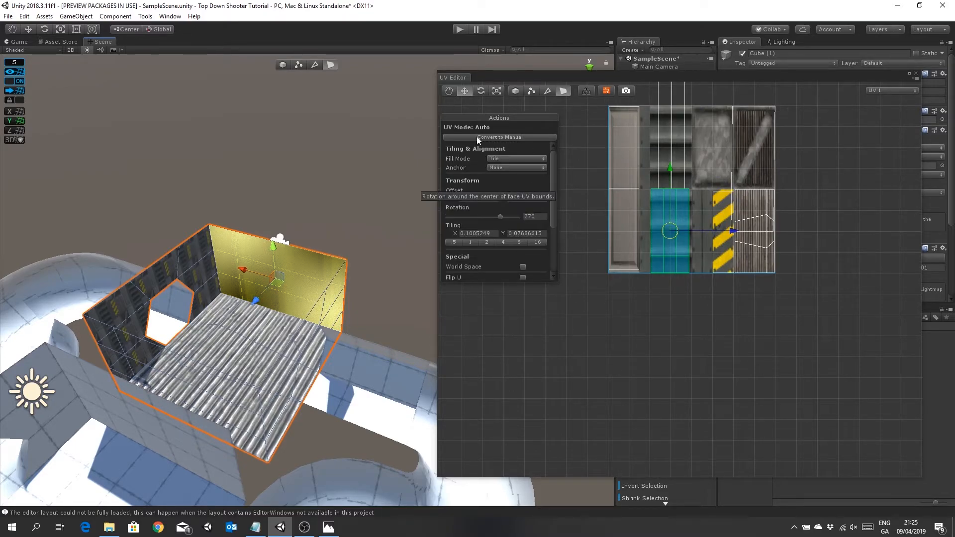
scroll(523, 229, "down", 3)
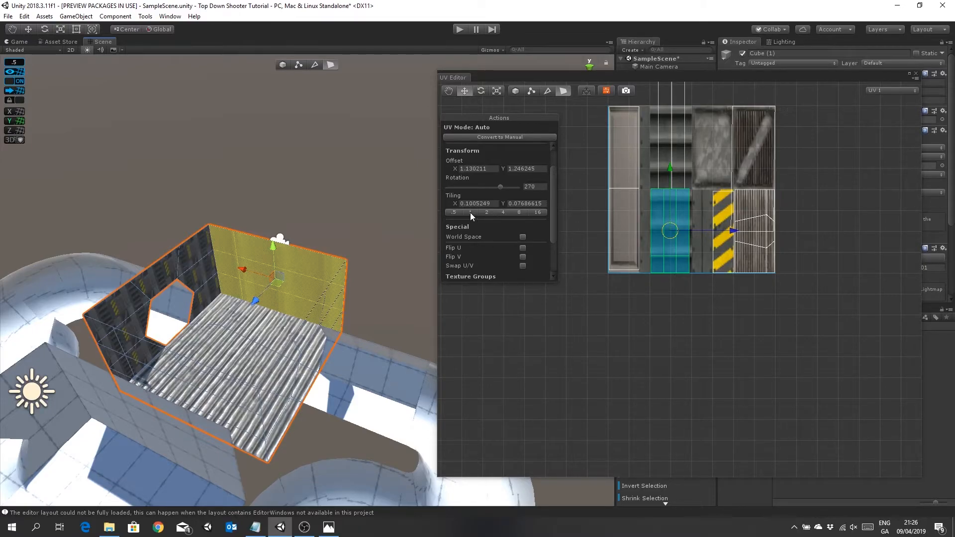
left_click(487, 213)
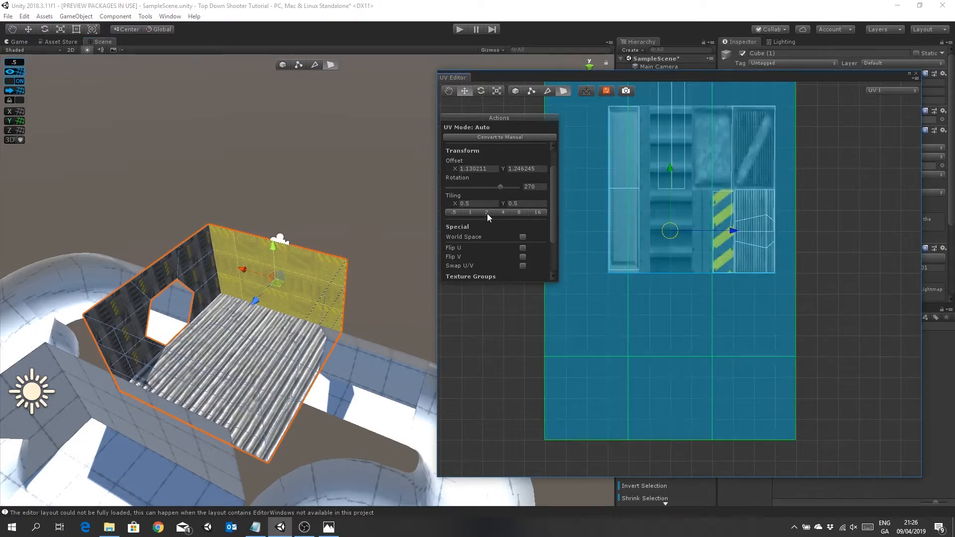
left_click(503, 213)
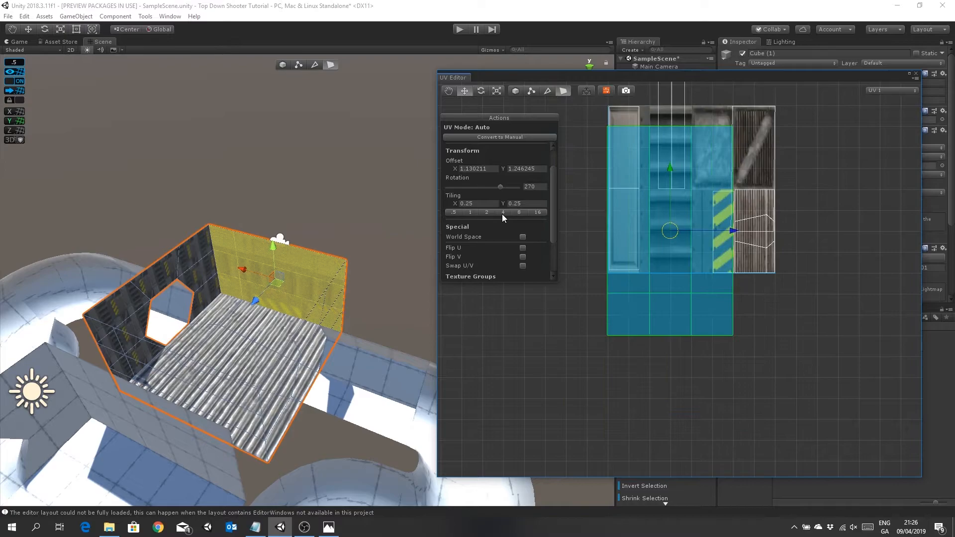
left_click(519, 213)
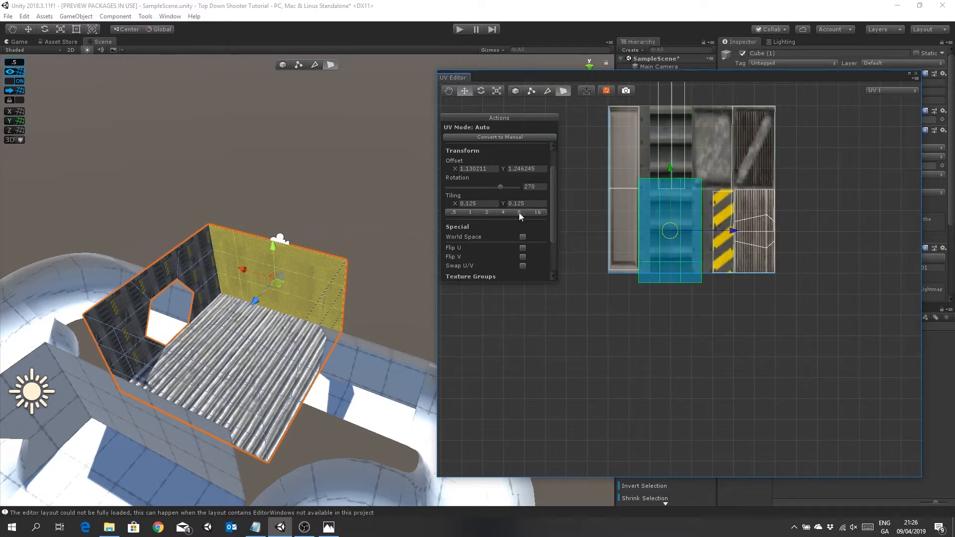
left_click(533, 212)
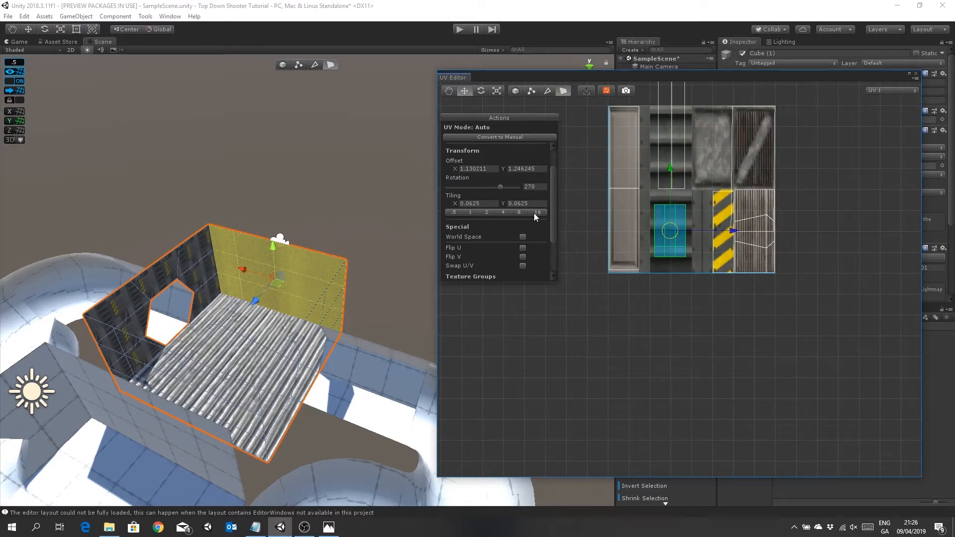
left_click(519, 213)
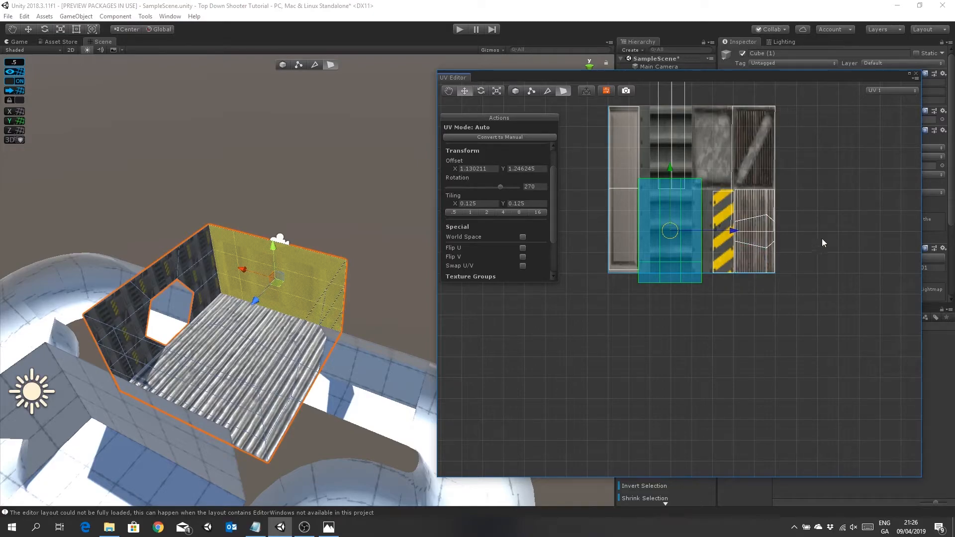
- Try the Fit fill mode on the solid wall UVs and return to Tile
scroll(818, 240, "up", 3)
middle_click_drag(727, 264, 765, 321)
scroll(705, 274, "up", 2)
scroll(555, 171, "up", 3)
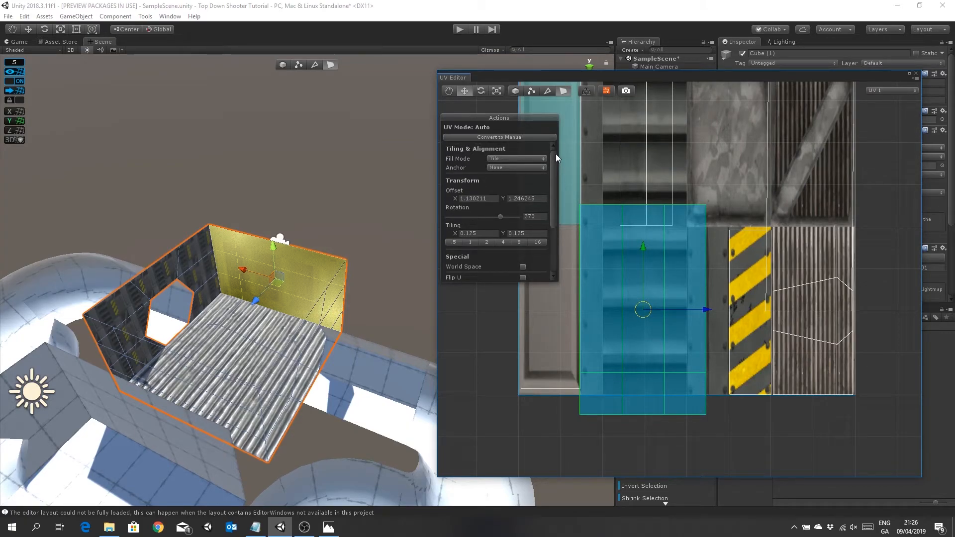
left_click(544, 158)
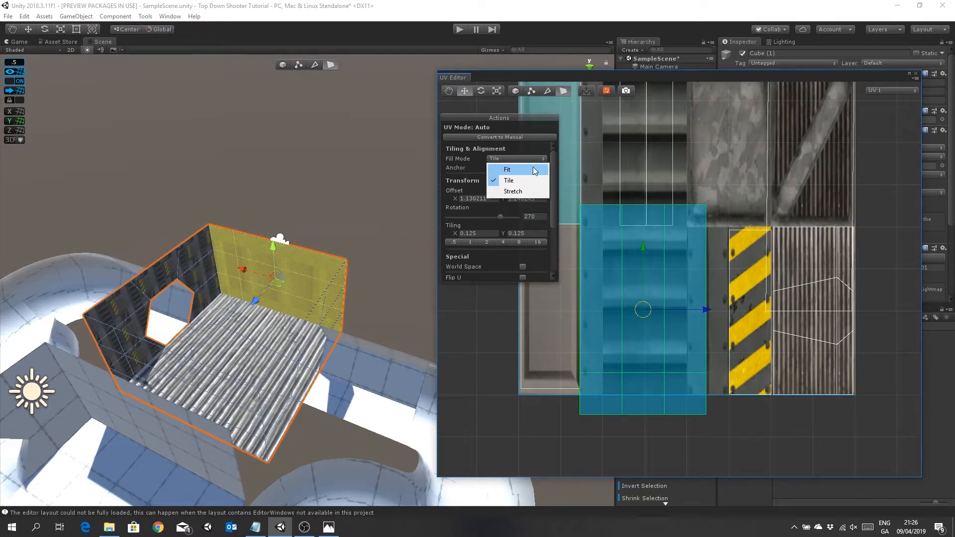
left_click(533, 168)
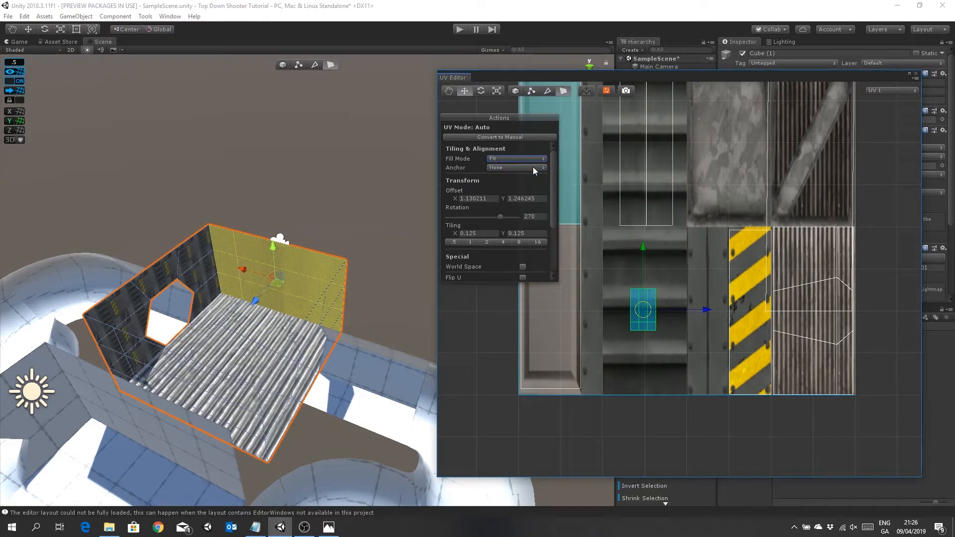
left_click(536, 158)
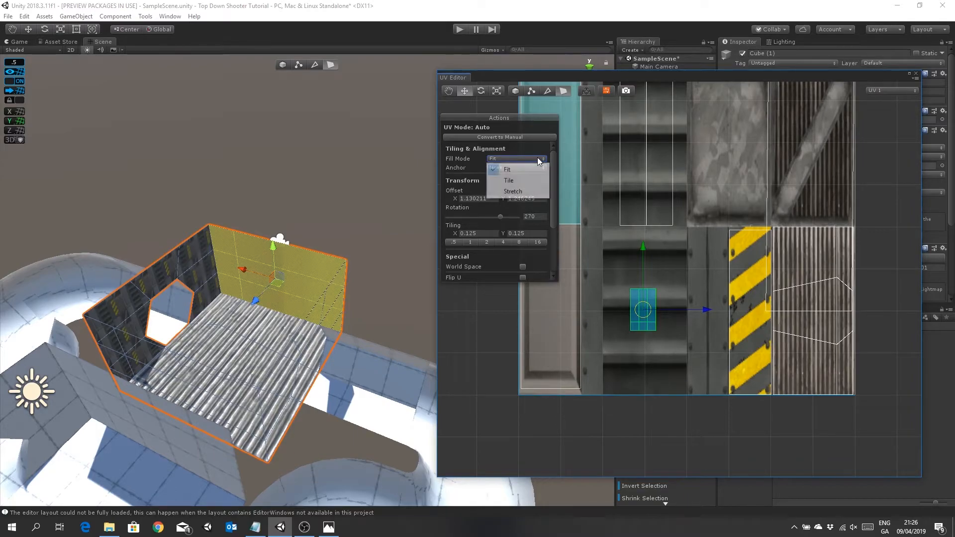
left_click(533, 177)
- Try the Stretch fill mode on the solid wall UVs and switch back to Tile, leaving the anchor at None
left_click(529, 169)
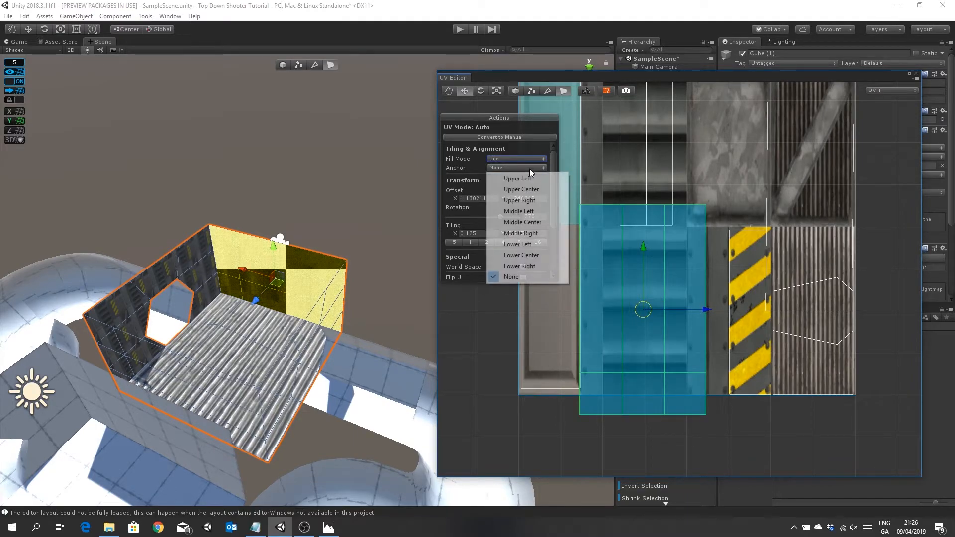
left_click(529, 159)
left_click(529, 159)
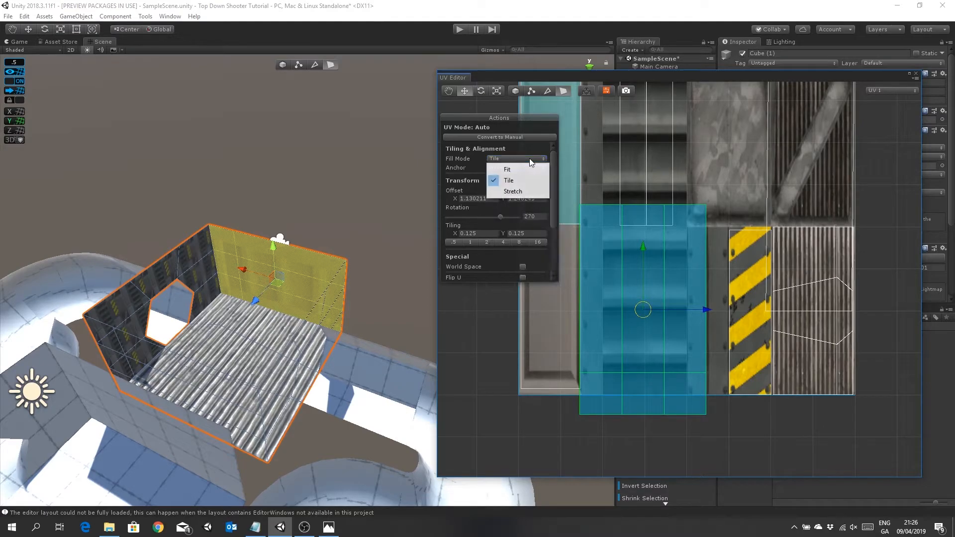
left_click(535, 192)
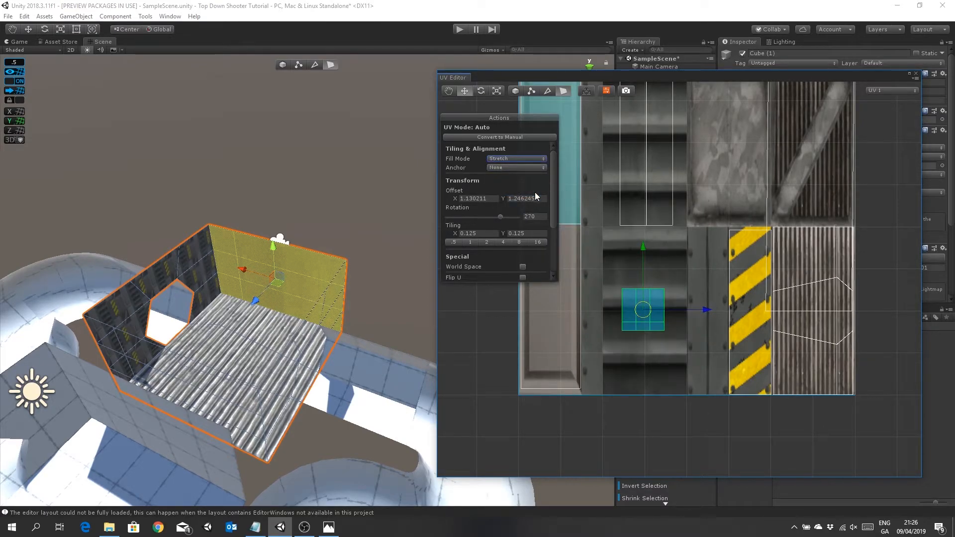
left_click(522, 159)
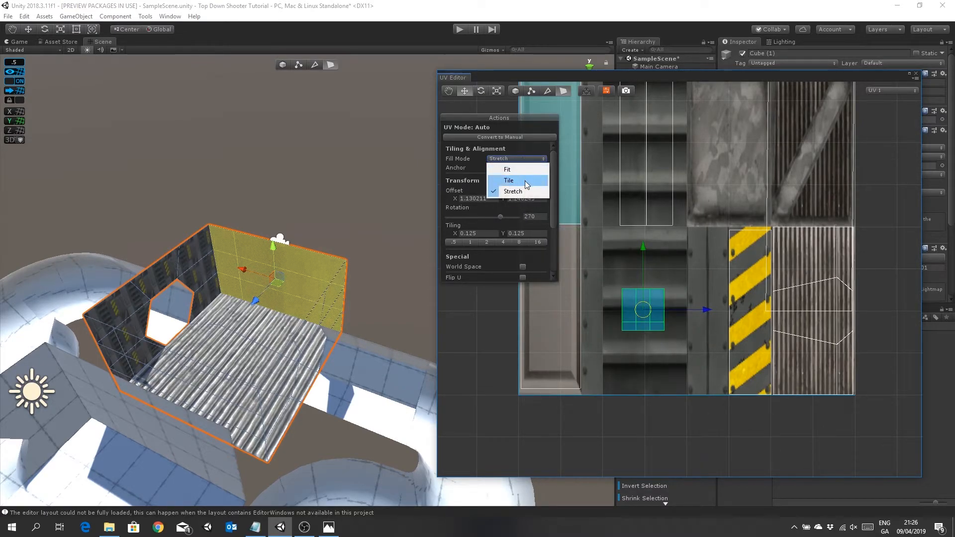
left_click(524, 181)
- Scale the solid wall UVs to tiling of about 0.10 by 0.076 so they fit inside the lower dark ribbed panel
left_click(496, 91)
left_click_drag(643, 249, 652, 267)
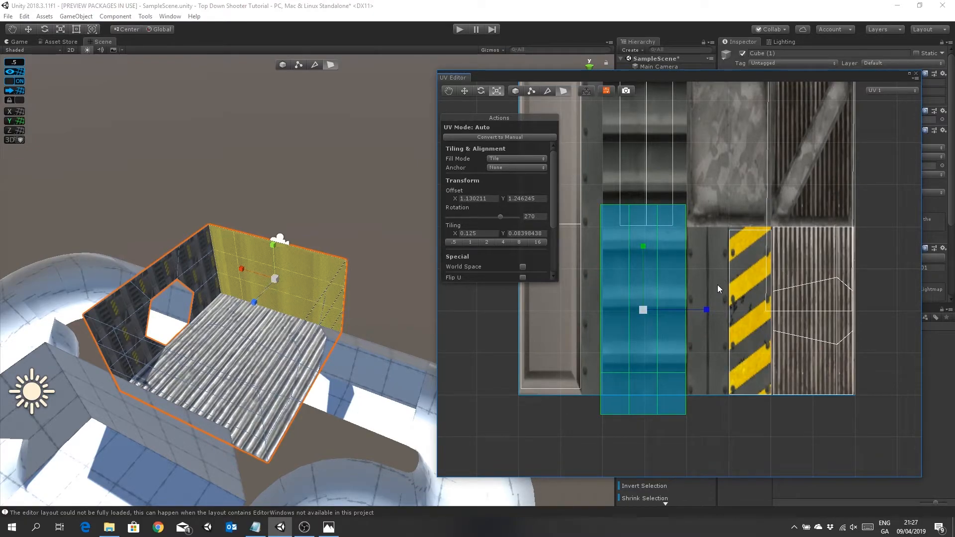
left_click_drag(643, 247, 641, 252)
left_click_drag(706, 309, 692, 311)
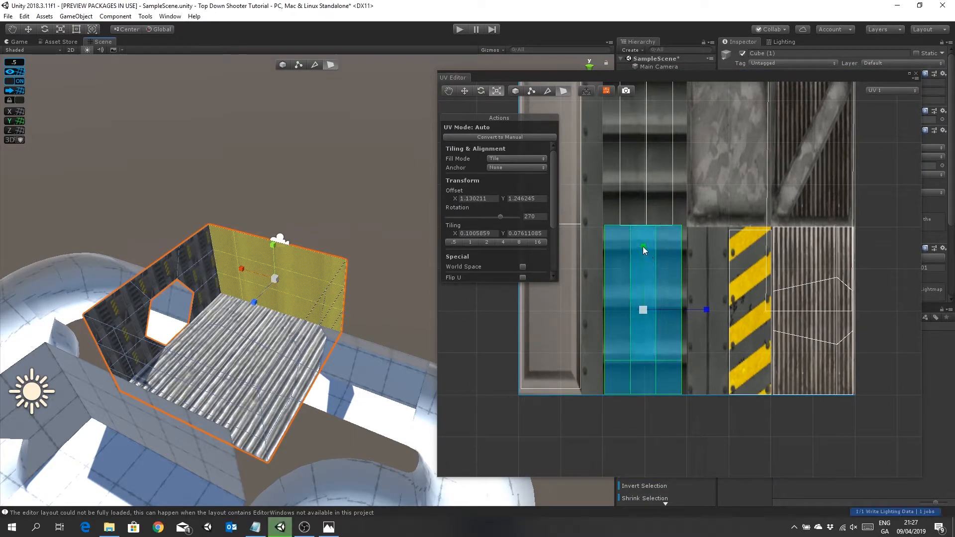
left_click_drag(643, 249, 714, 303)
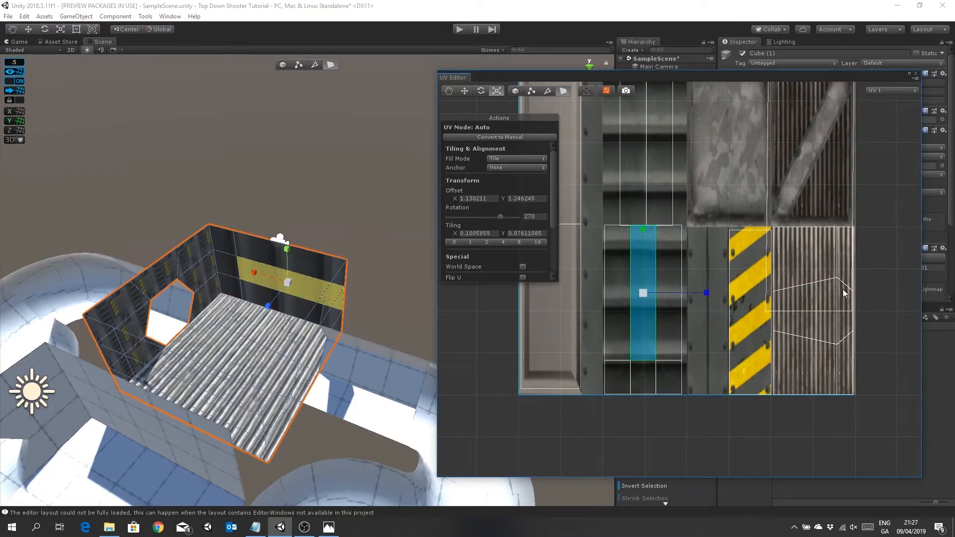
- Select the doorway wall layouts above the texture and try scaling their UVs down to tiling of 0.75
scroll(677, 269, "down", 2)
scroll(677, 270, "down", 1)
left_click(824, 213)
scroll(786, 228, "down", 1)
middle_click_drag(786, 228, 819, 379)
scroll(805, 282, "down", 2)
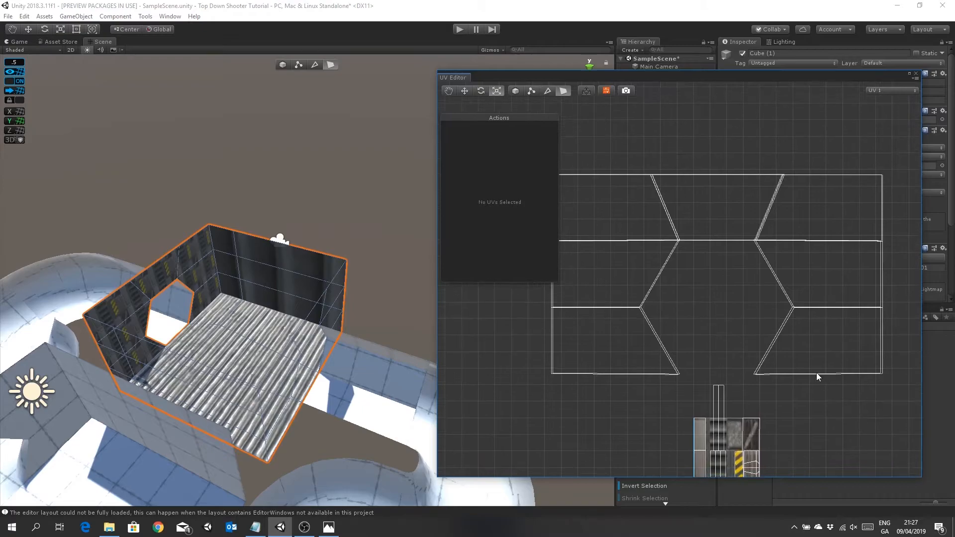
middle_click_drag(752, 326, 774, 287)
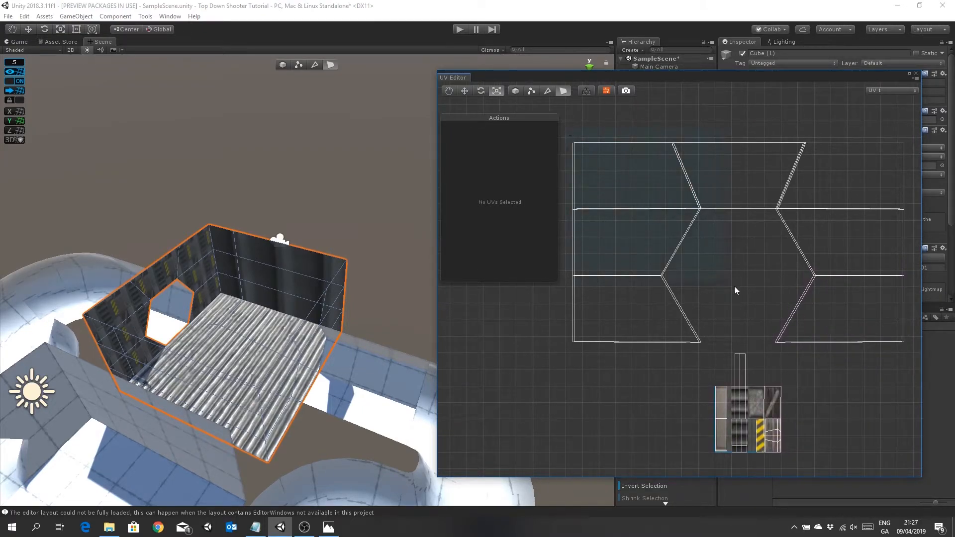
key("ctrl+a")
middle_click_drag(882, 387, 831, 323)
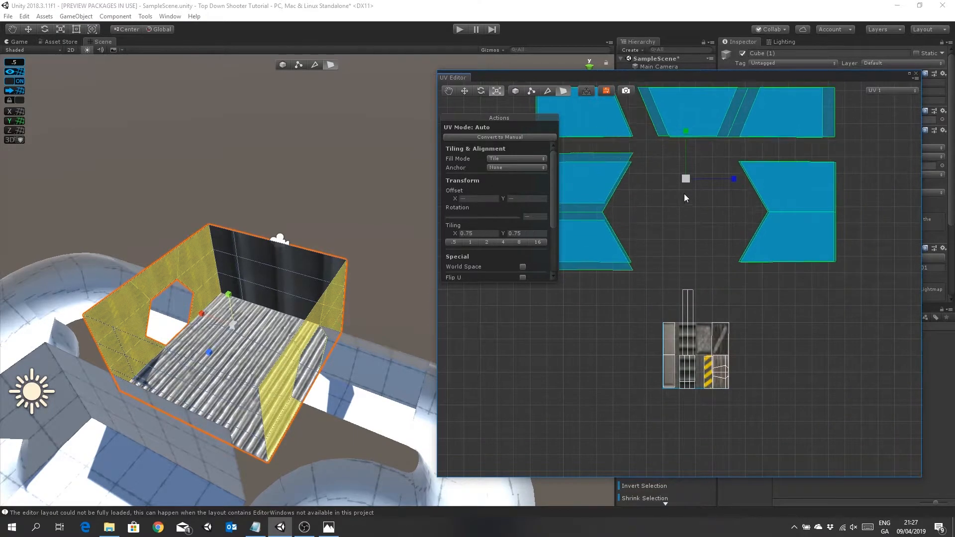
left_click(685, 229)
- Select the seven doorway wall pieces surrounding the opening together in the UV layout
left_click(621, 234)
left_click(617, 165, "shift")
left_click(620, 136, "shift")
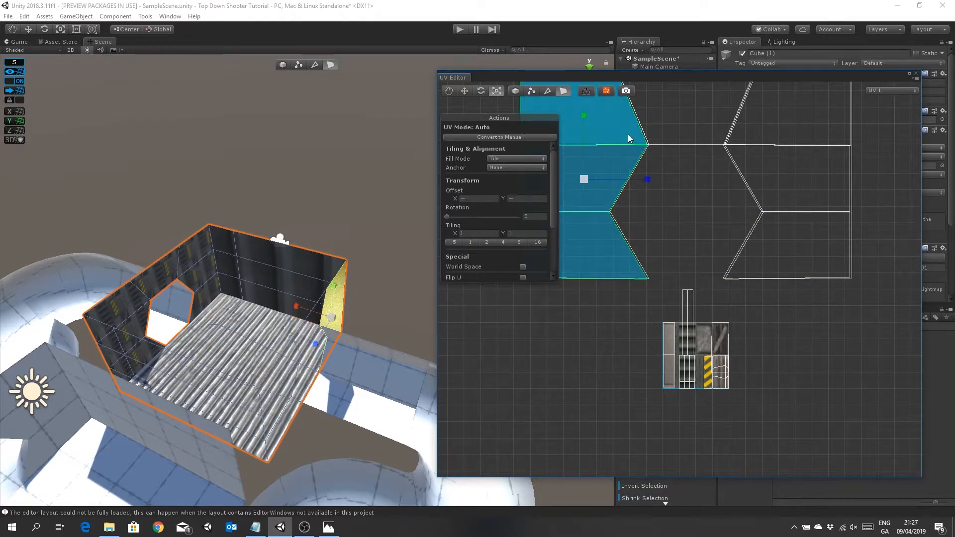
left_click(696, 122, "shift")
left_click(770, 136, "shift")
left_click(778, 172, "shift")
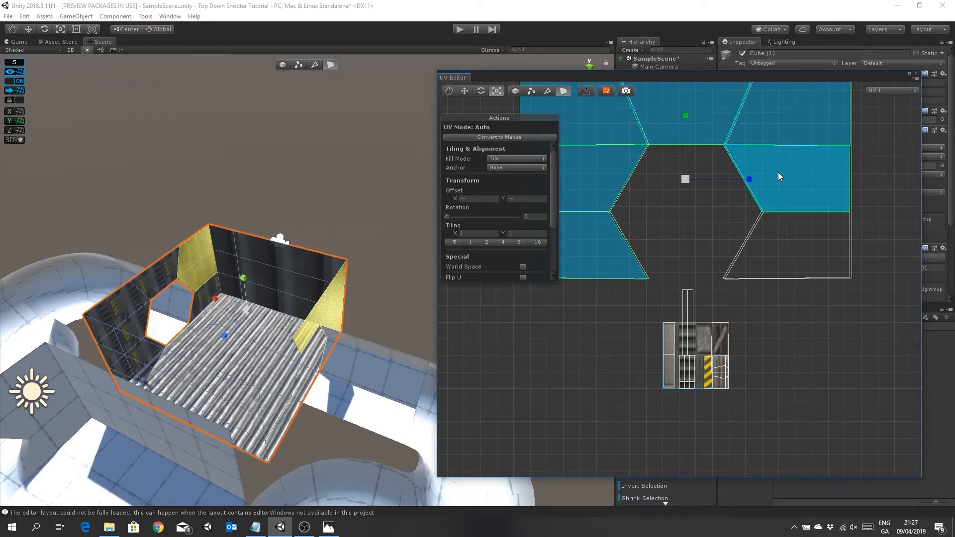
left_click(789, 224, "shift")
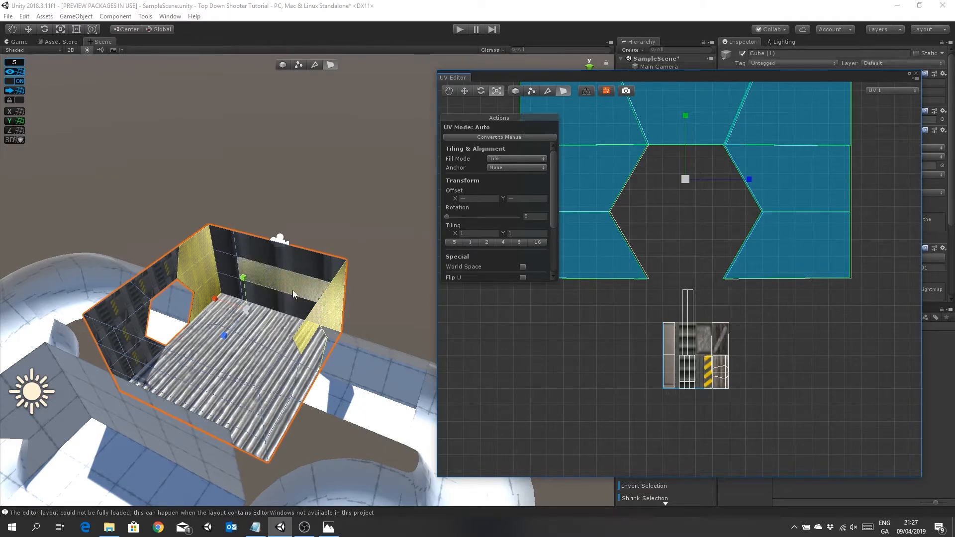
- Check which UV pieces belong to the individual doorway wall faces beside the opening by selecting them in the scene
left_click(160, 267)
left_click(195, 249)
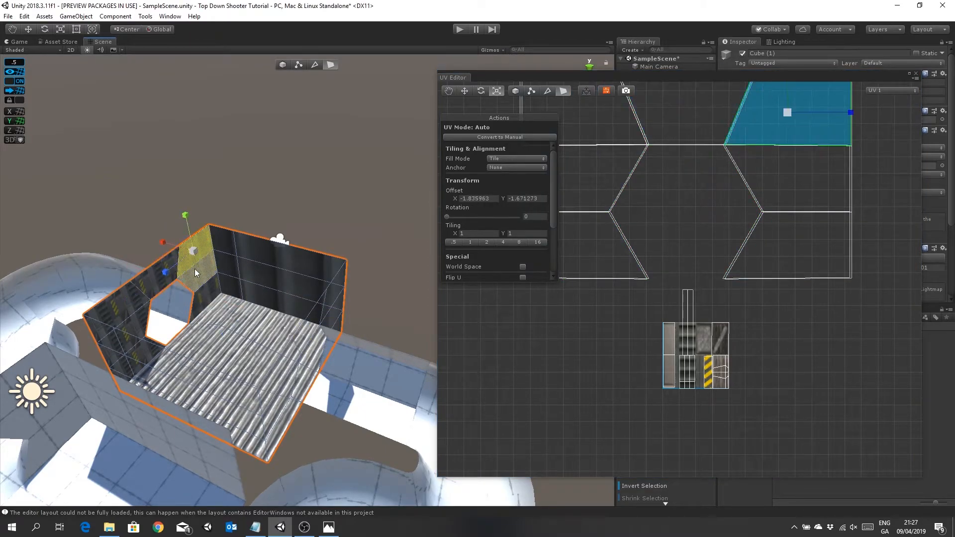
left_click(200, 256)
left_click(205, 294)
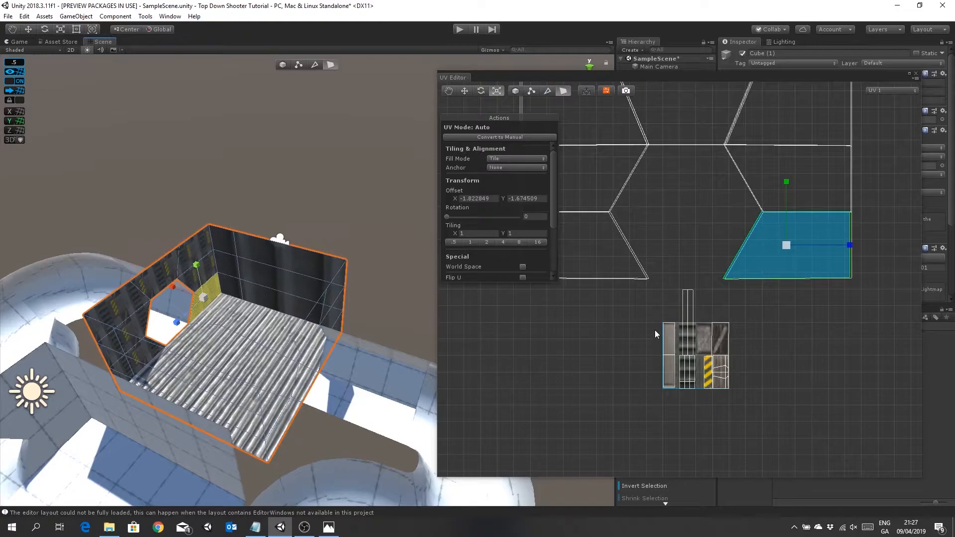
scroll(662, 275, "down", 5)
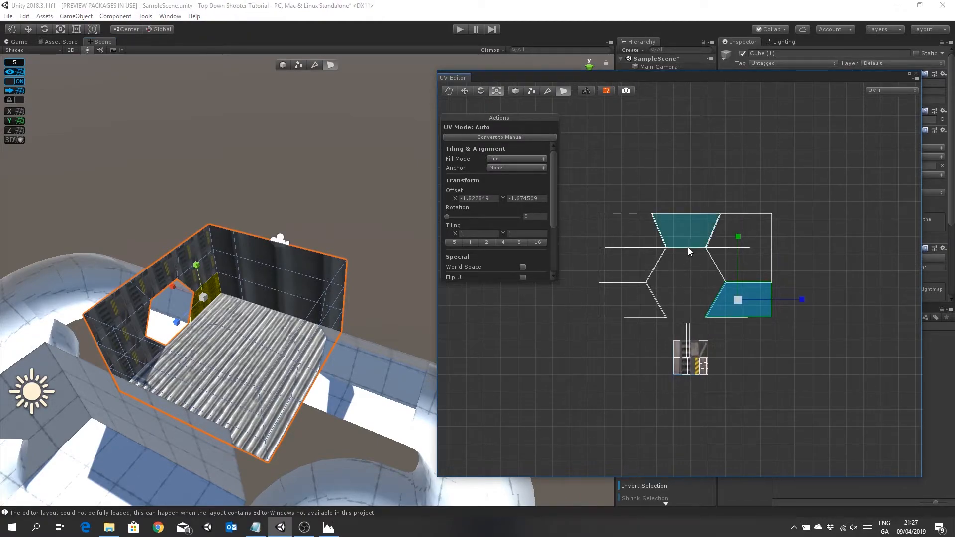
- Select the three UV pieces of one doorway wall on one side of its opening and move them clear of the overlapping layouts
scroll(531, 228, "down", 3)
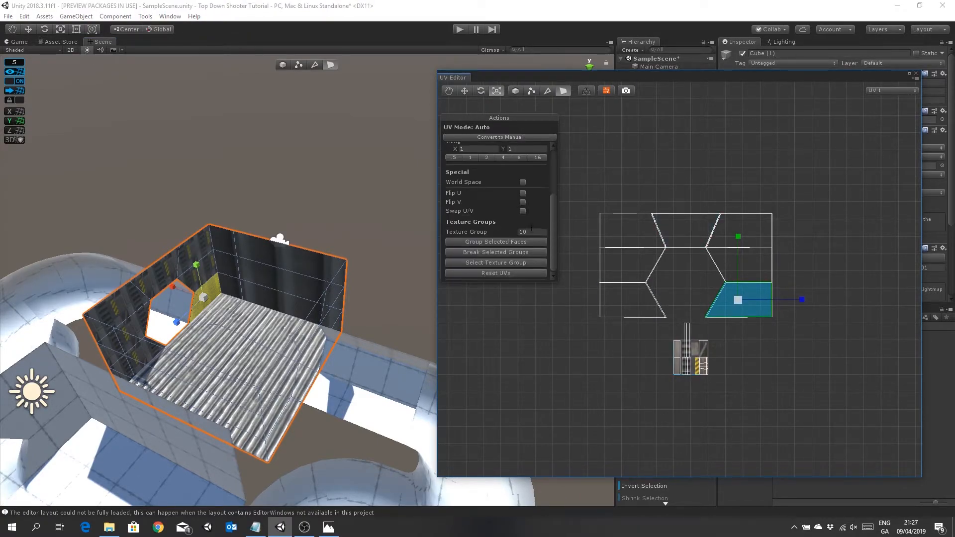
scroll(505, 245, "up", 3)
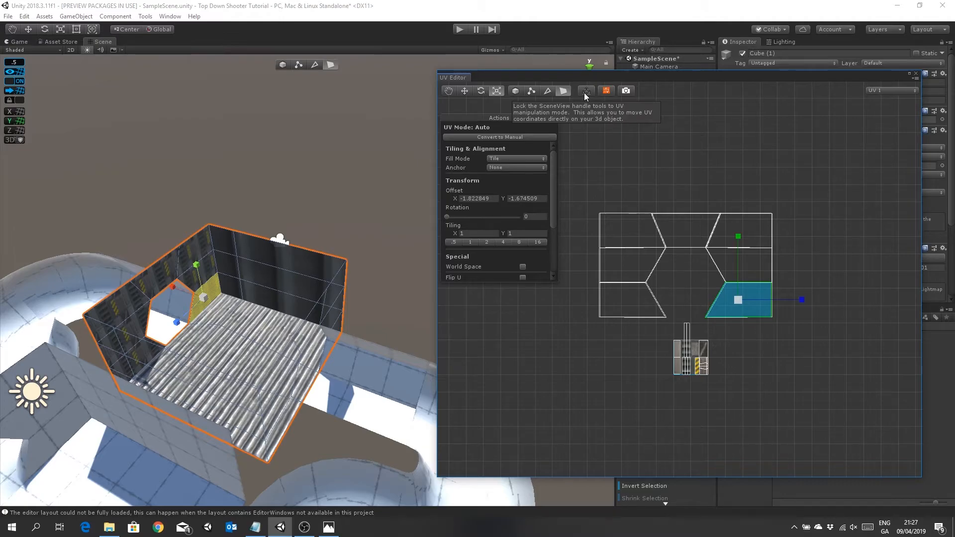
left_click(744, 267, "shift")
left_click(747, 244, "shift")
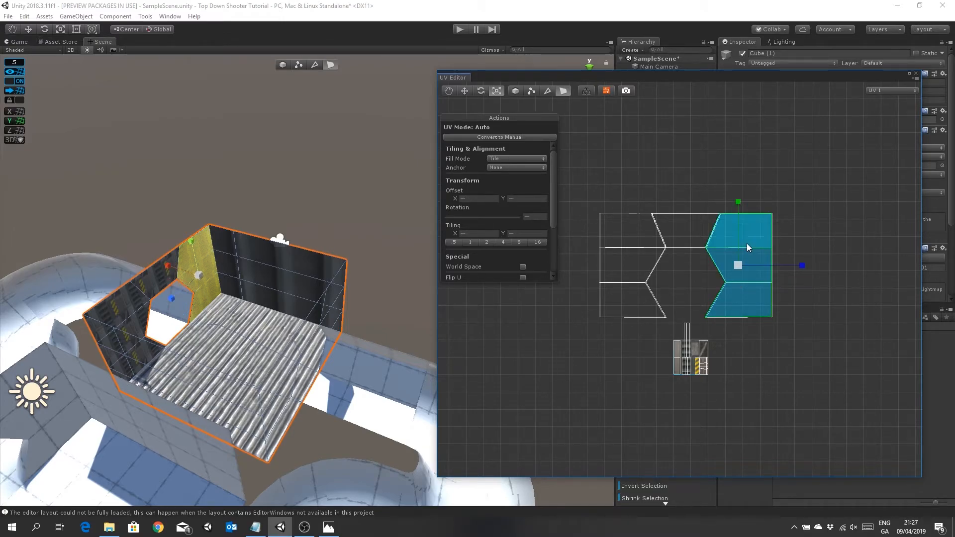
left_click(700, 235, "shift")
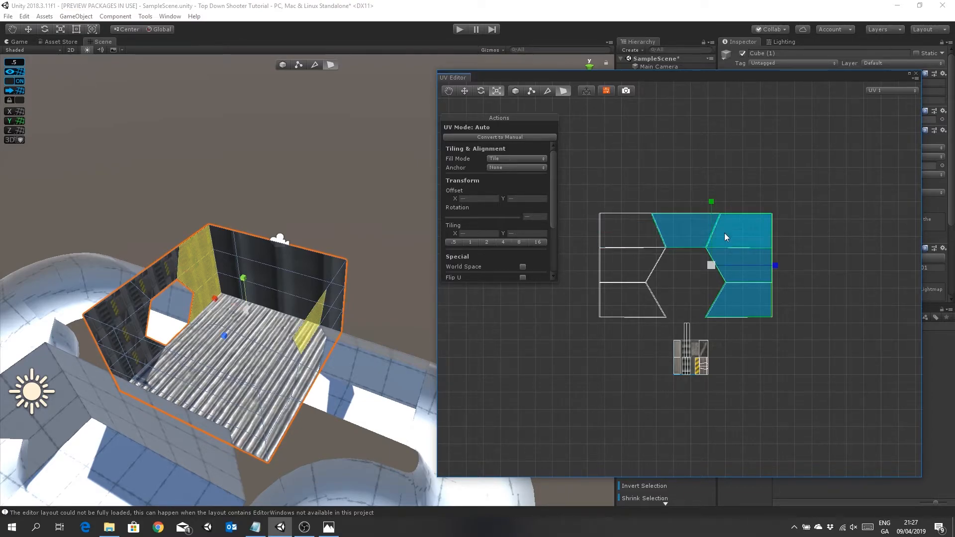
left_click(741, 296)
left_click(754, 267, "shift")
left_click(755, 244, "shift")
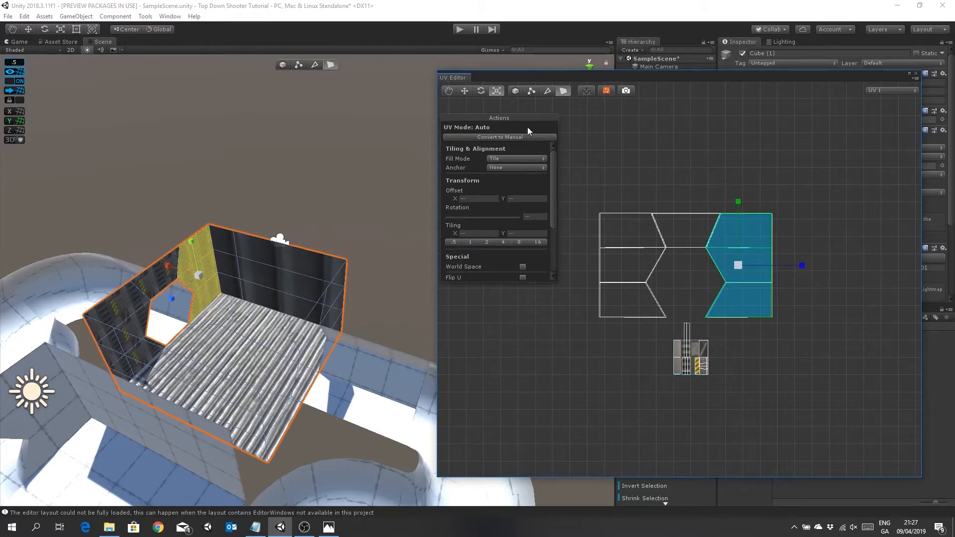
left_click(466, 91)
left_click_drag(739, 267, 842, 266)
- Select all seven UV pieces of the opposite doorway wall and move them above the overlapping layouts
left_click(758, 291)
left_click(749, 267, "shift")
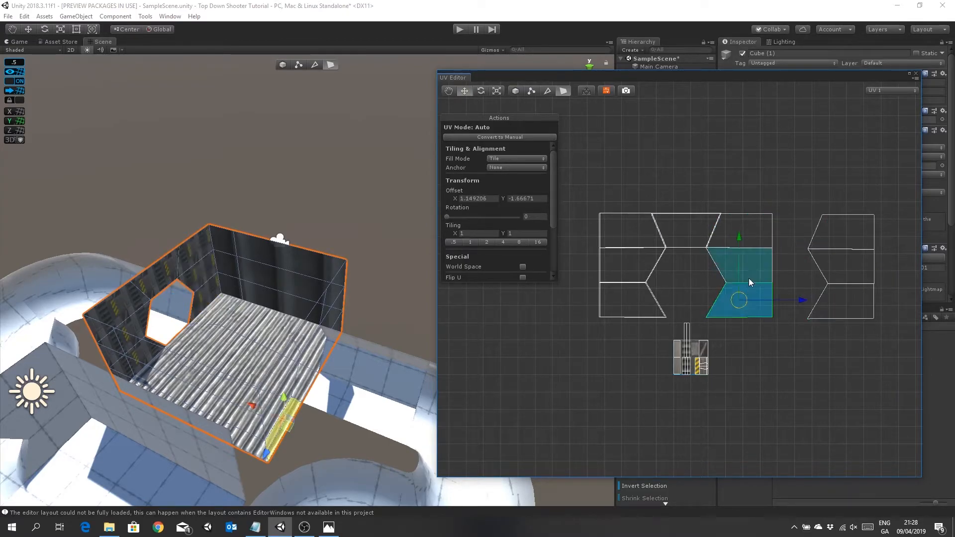
left_click(753, 235, "shift")
left_click(700, 231, "shift")
left_click(646, 231, "shift")
left_click(631, 260, "shift")
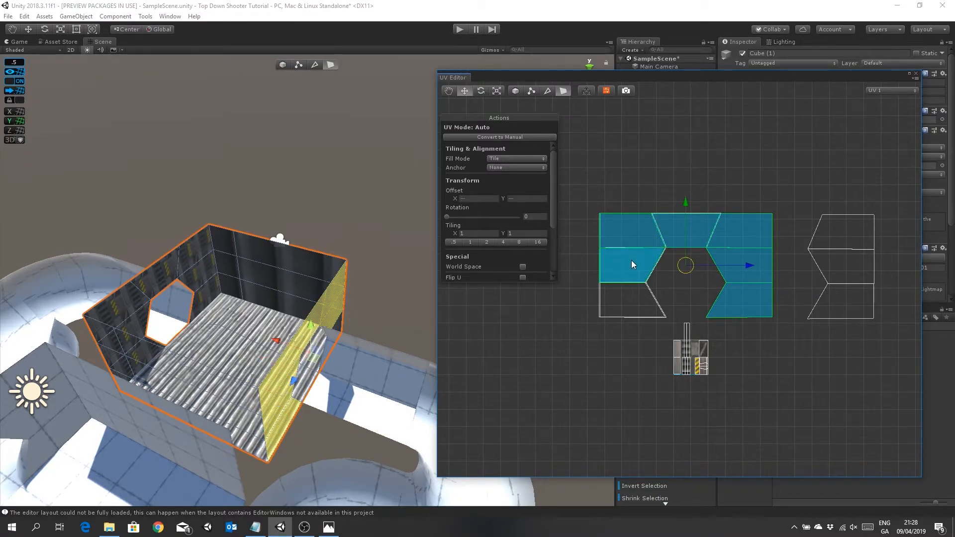
left_click(632, 286, "shift")
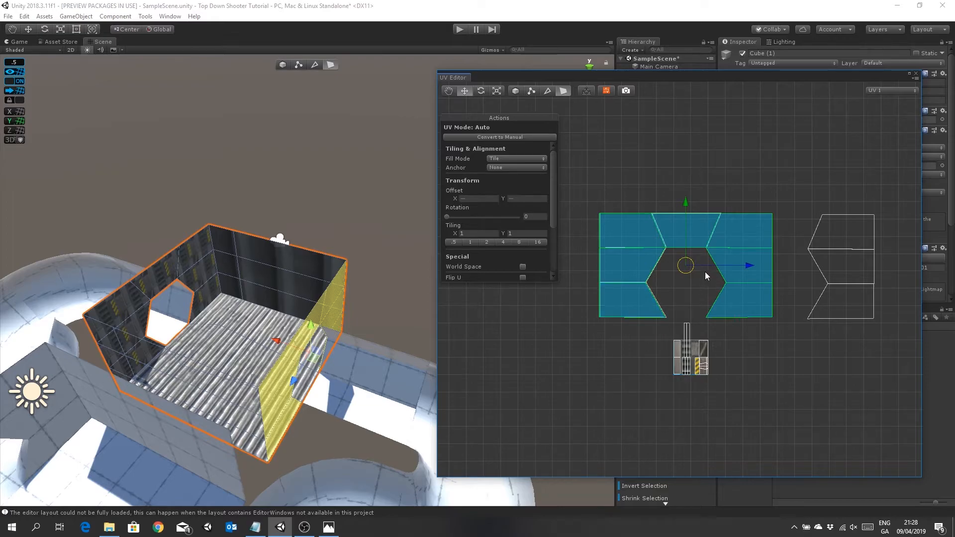
left_click_drag(686, 265, 687, 158)
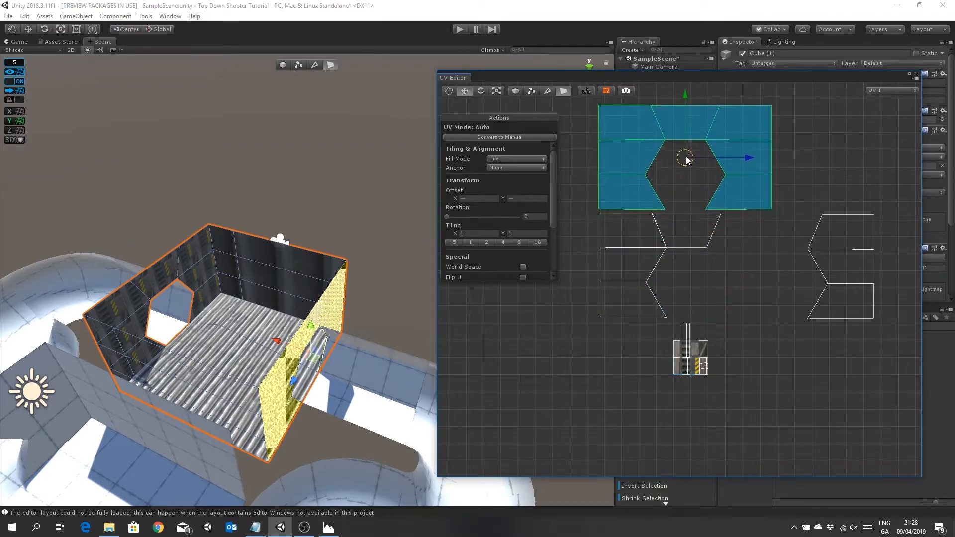
- Move the three separated doorway pieces back against the remaining pieces of their own wall layout
left_click(837, 238)
left_click(852, 272, "shift")
left_click(858, 292, "shift")
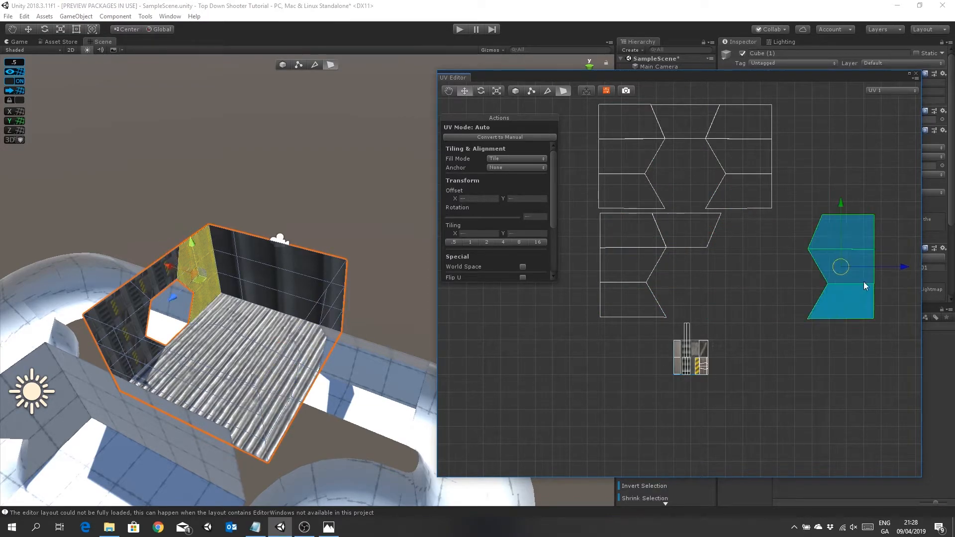
left_click_drag(842, 268, 739, 267)
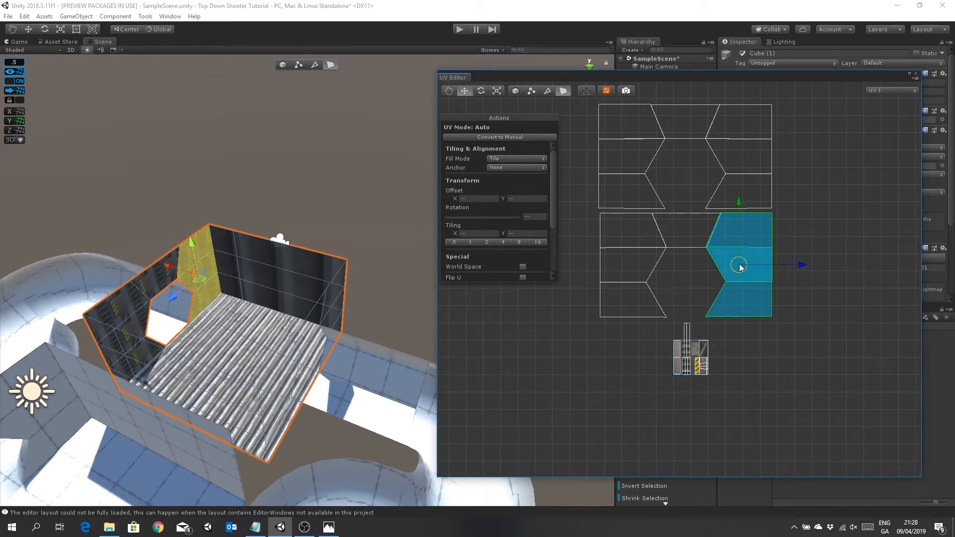
- Select all seven pieces of the lower doorway wall layout and group their faces into one texture group
left_click(685, 227, "shift")
left_click(625, 244, "shift")
left_click(625, 266, "shift")
left_click(625, 306, "shift")
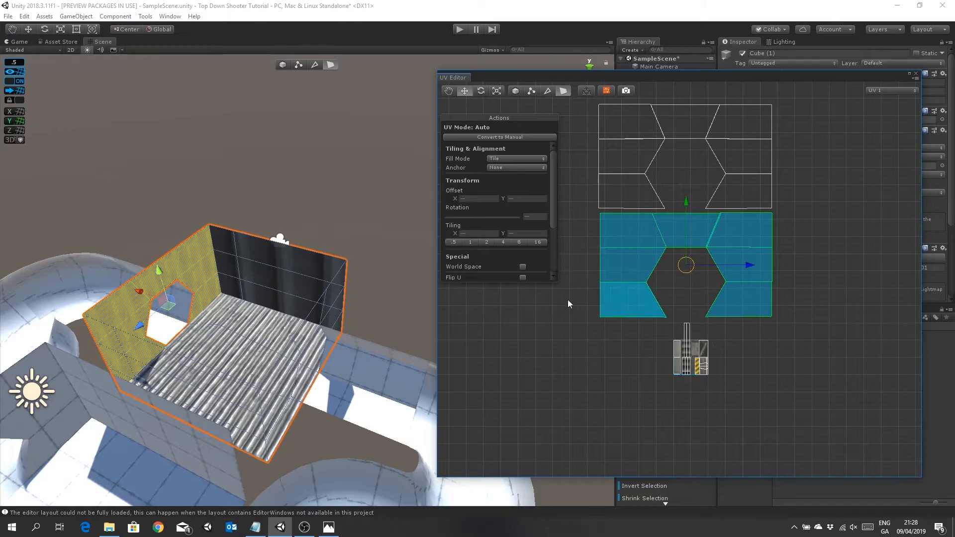
scroll(498, 219, "down", 3)
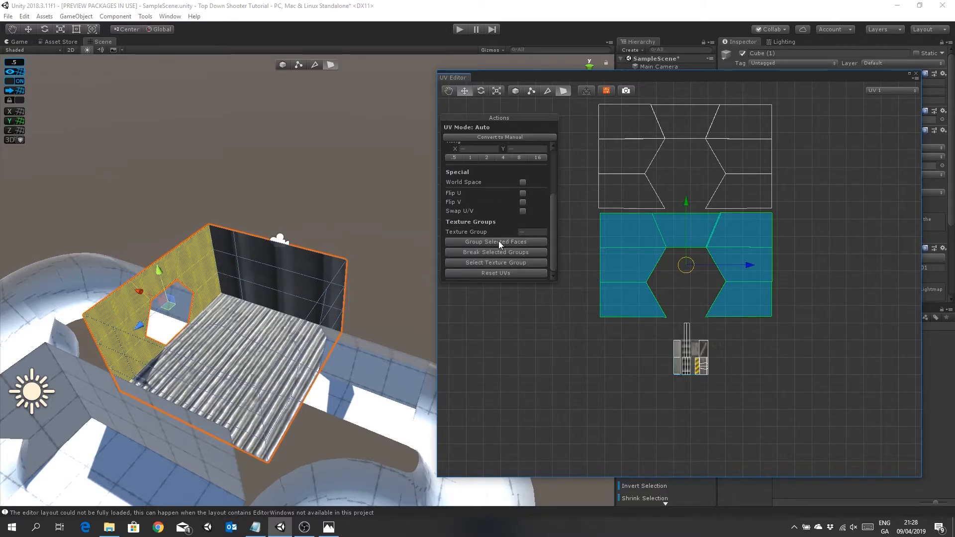
left_click(498, 241)
- Group the seven faces of the upper doorway wall layout into one texture group, including its missed lower piece
left_click(746, 184)
left_click(747, 129, "shift")
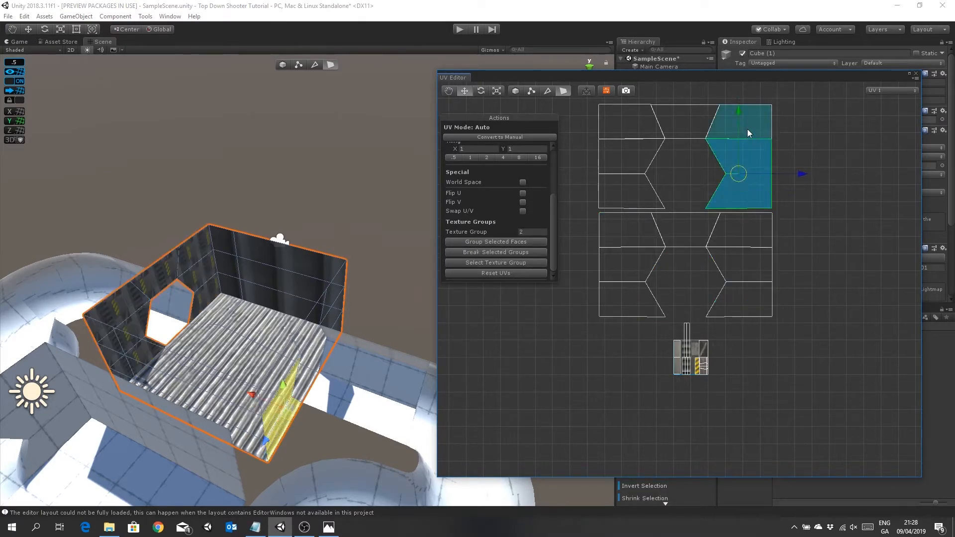
left_click(679, 120, "shift")
left_click(632, 127, "shift")
left_click(629, 156, "shift")
left_click(627, 187, "shift")
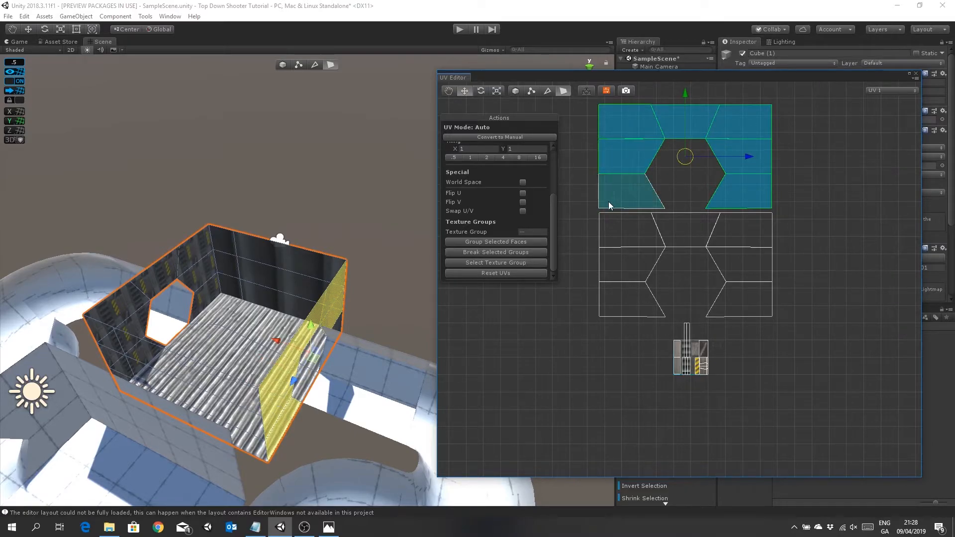
left_click(500, 242)
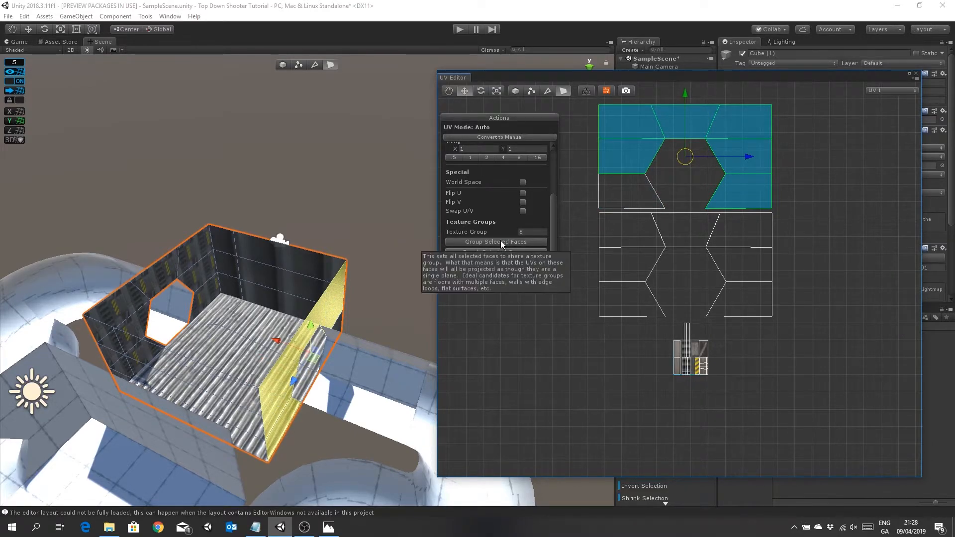
left_click(639, 199, "shift")
left_click(502, 242)
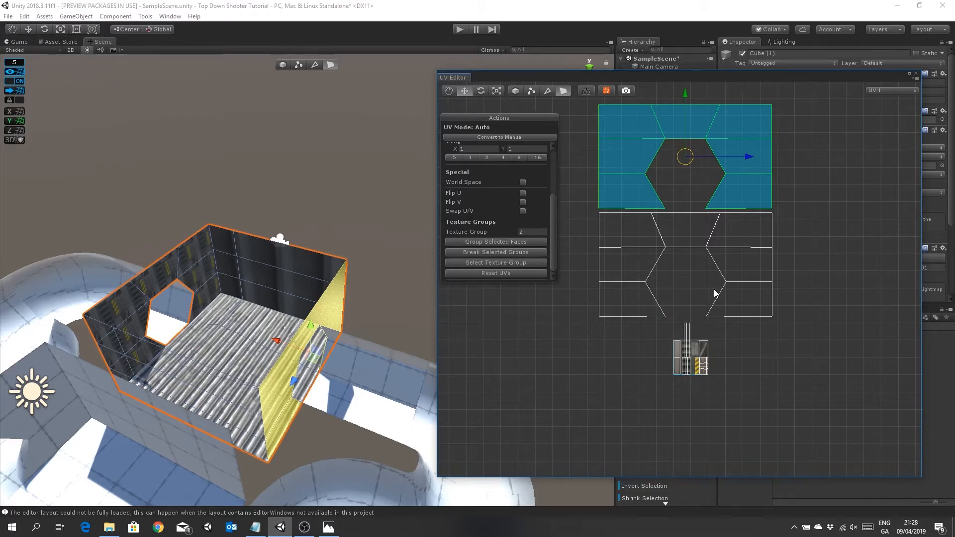
- Stack the two doorway layouts over each other and try setting one lower piece's texture group to 1
left_click_drag(688, 162, 688, 267)
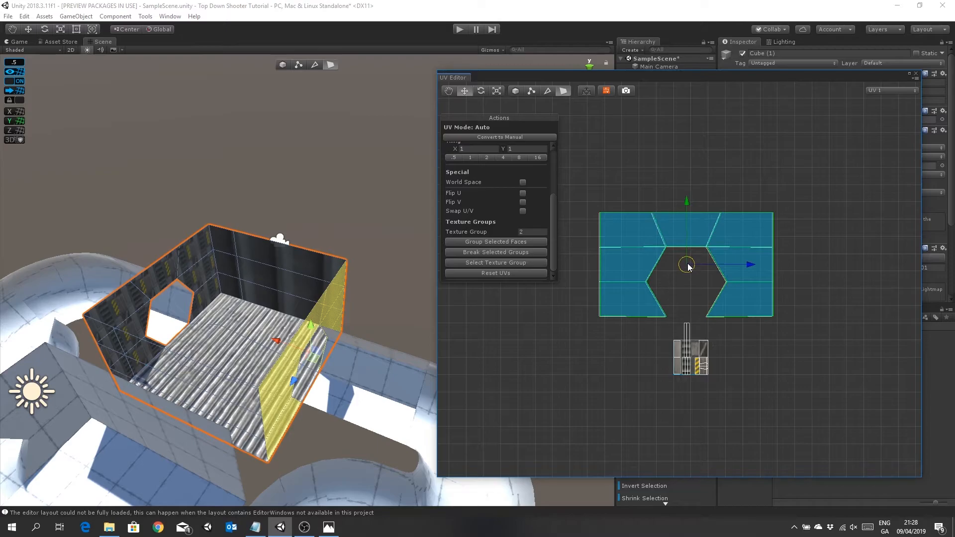
left_click(798, 317)
left_click(753, 303)
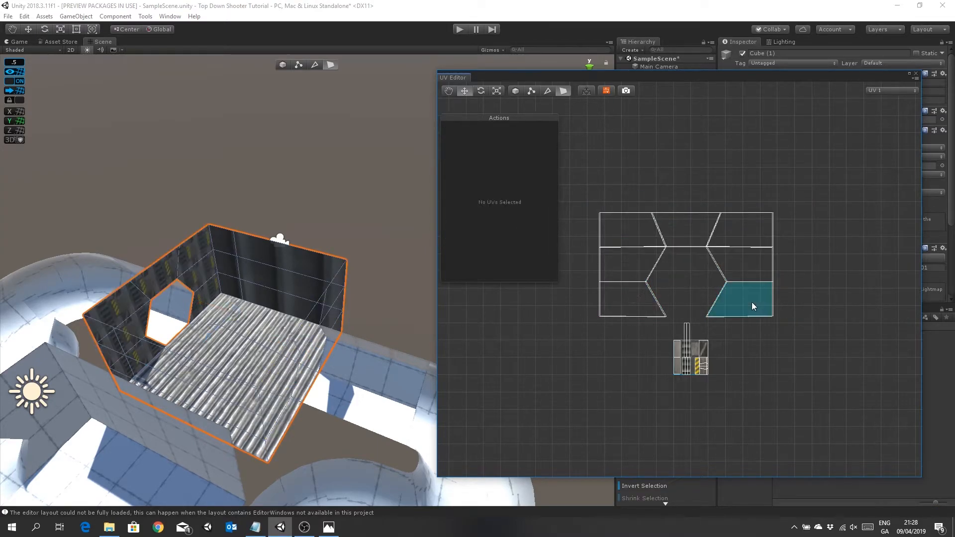
left_click(751, 302)
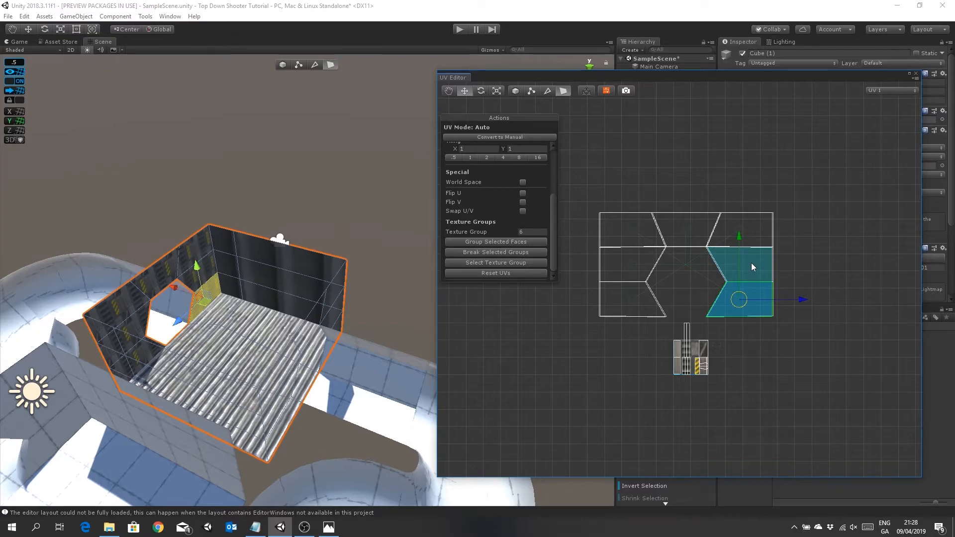
left_click(529, 231)
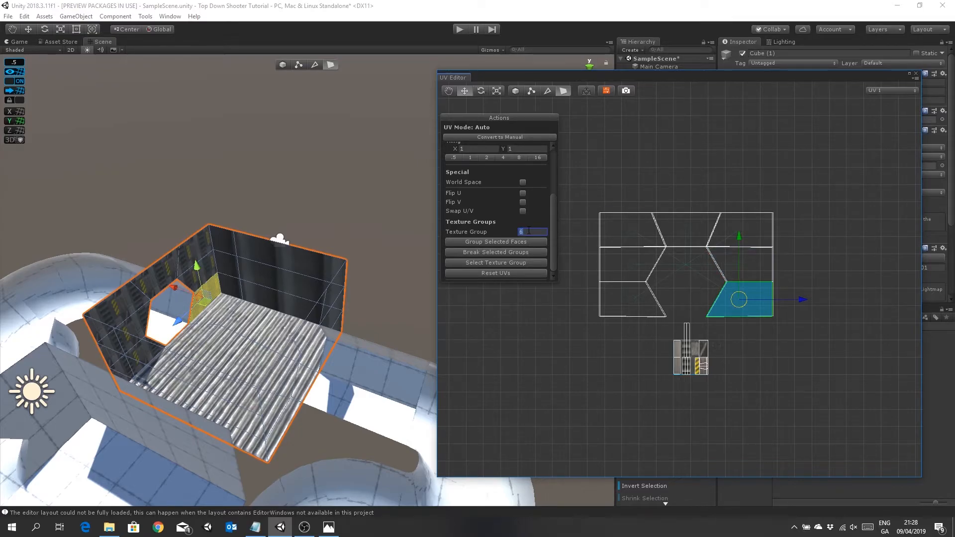
type("1")
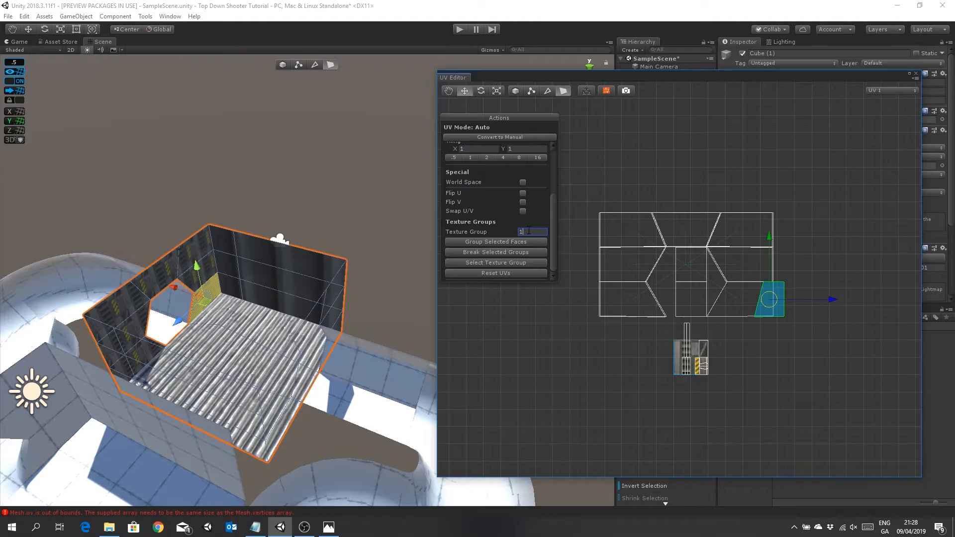
left_click(823, 276)
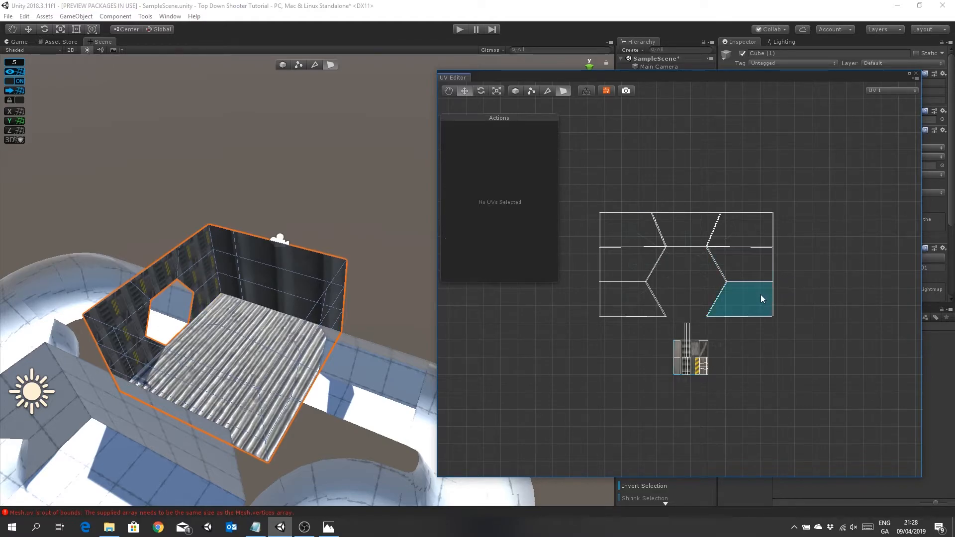
- Separate one complete doorway wall layout from the stacked pair and move it below the texture
left_click(762, 299)
left_click(756, 238, "shift")
left_click(690, 232, "shift")
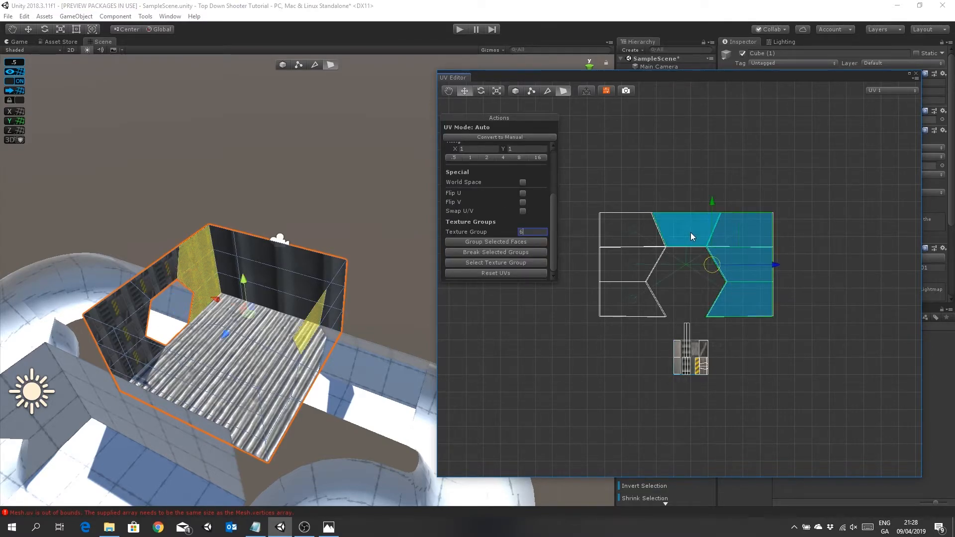
left_click(814, 247)
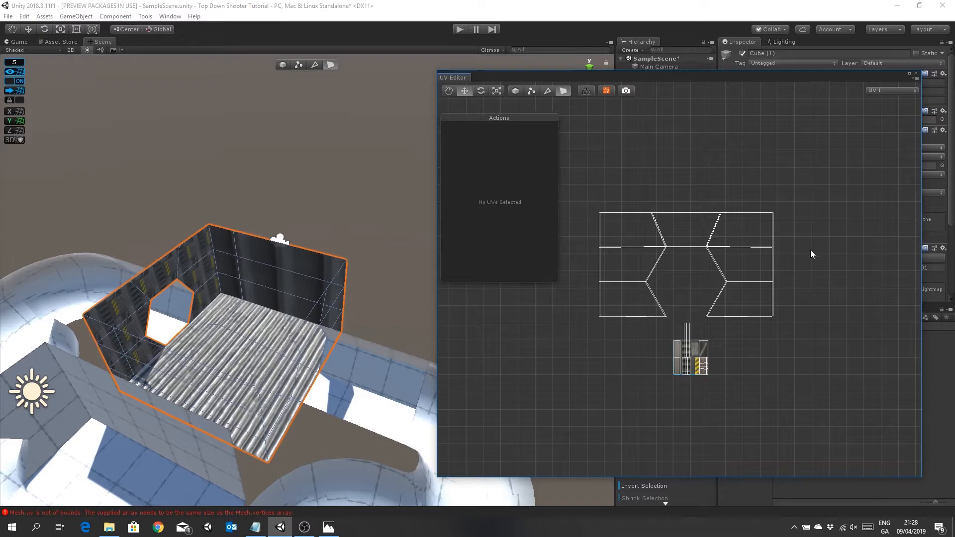
left_click(647, 297)
left_click(684, 229, "shift")
left_click_drag(684, 228, 736, 388)
middle_click_drag(805, 317, 787, 234)
- Scale the separated doorway wall layout down uniformly to a tiling of about 0.22
left_click(498, 91)
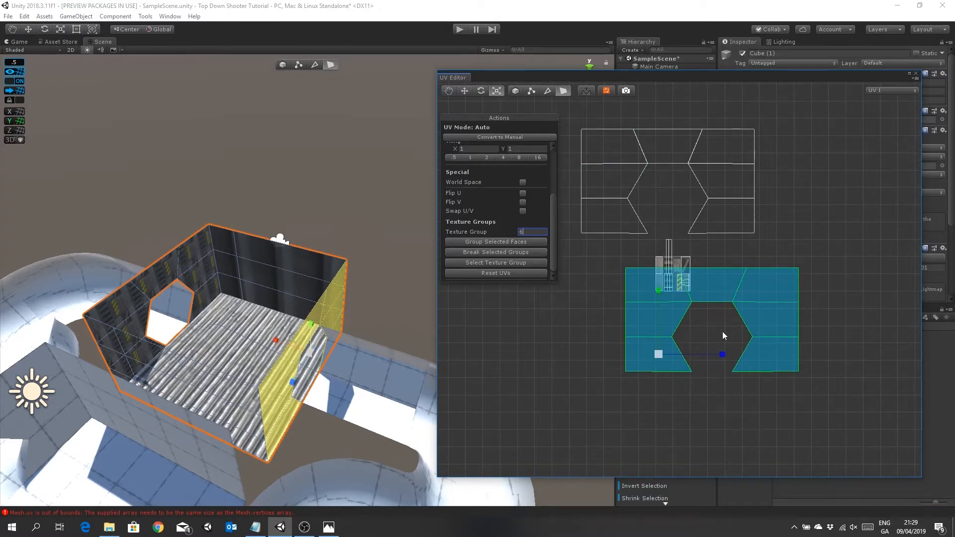
left_click_drag(658, 356, 649, 403)
scroll(724, 305, "up", 5)
middle_click_drag(757, 309, 727, 278)
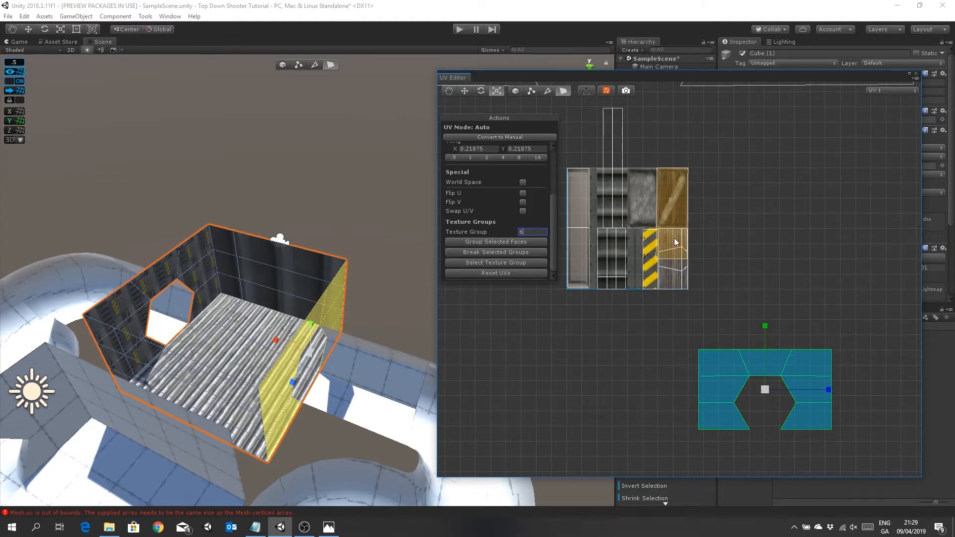
- Rotate the doorway wall layout by 90 degrees and move it over the hazard-striped, ribbed area of the texture
right_click(731, 419)
left_click(481, 91)
left_click_drag(768, 326, 816, 340)
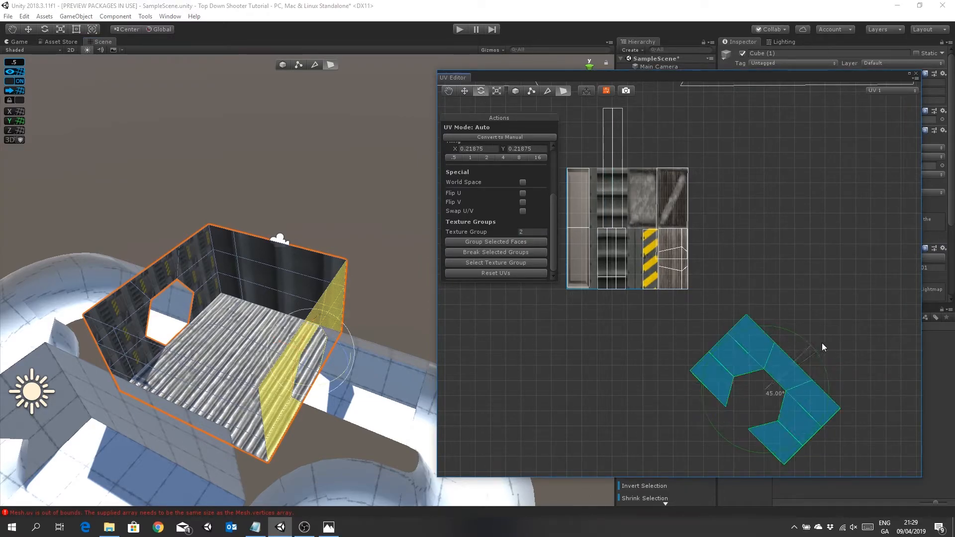
key("ctrl+z")
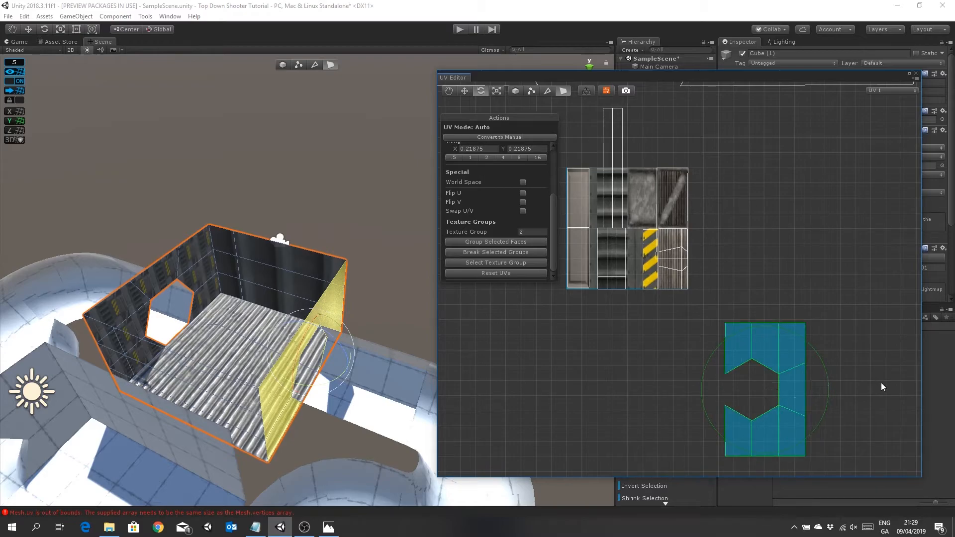
left_click(465, 91)
left_click_drag(775, 390, 662, 275)
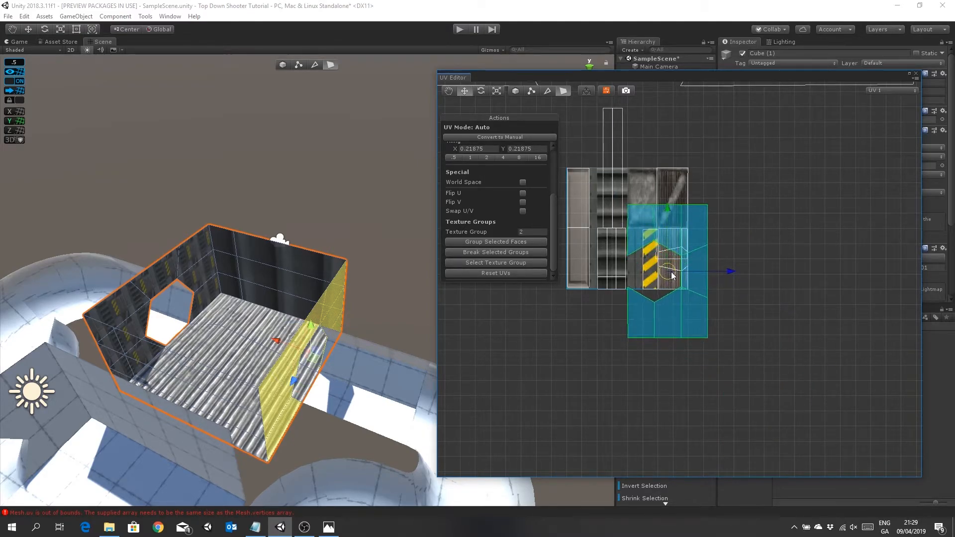
scroll(662, 277, "up", 3)
middle_click_drag(663, 282, 693, 333)
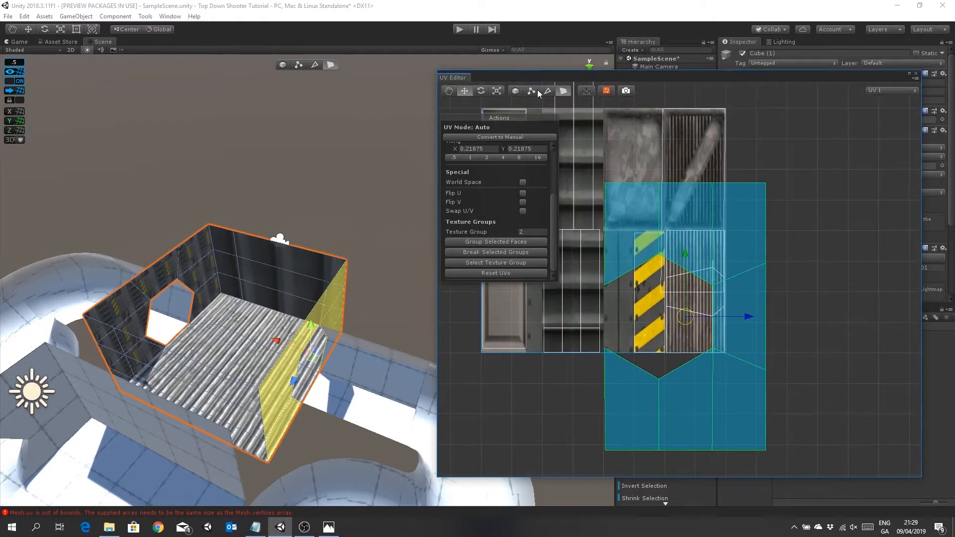
- Scale the doorway wall UVs to tiling of about 0.095 by 0.098 to fit the height of the ribbed panel
left_click(497, 90)
left_click_drag(687, 317, 683, 295)
left_click(465, 92)
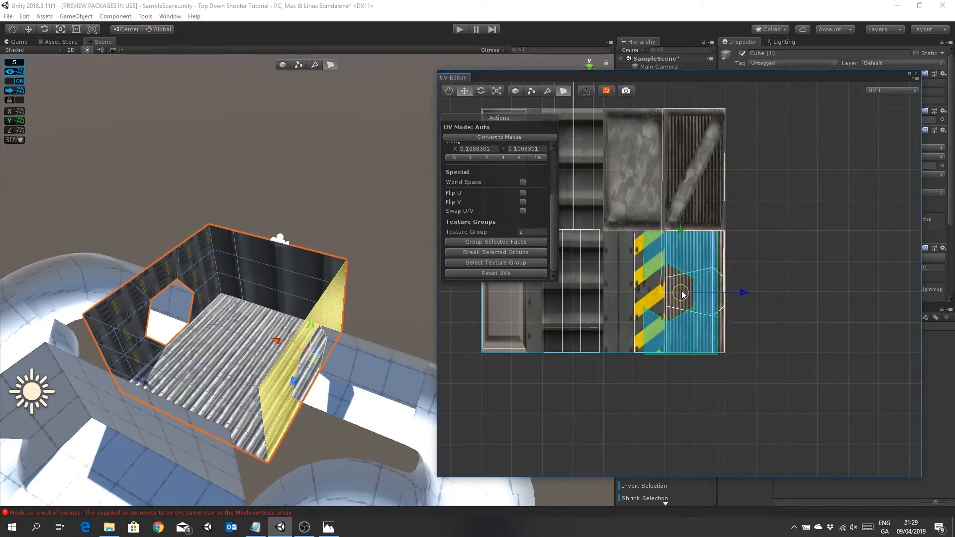
left_click(497, 91)
left_click_drag(680, 292, 682, 293)
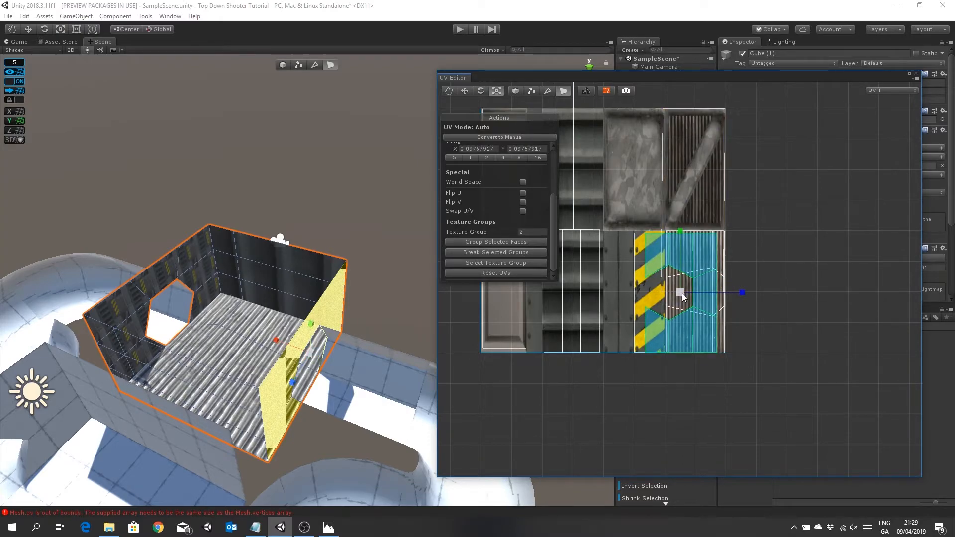
left_click_drag(739, 294, 744, 293)
- Inspect the doorway wall up close and shift its UVs slightly further onto the hazard stripes
left_click_drag(298, 298, 470, 258, "alt")
middle_click_drag(174, 301, 326, 264)
left_click_drag(293, 275, 373, 290, "alt")
mouse_move(373, 288)
middle_mouse_down()
mouse_move(352, 284)
mouse_move(343, 265)
middle_mouse_up()
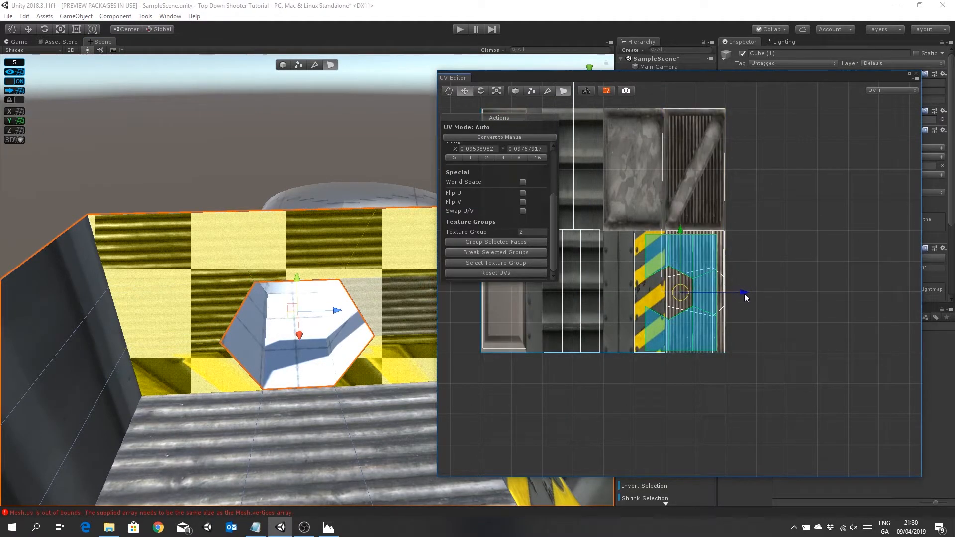
key("w")
left_click_drag(745, 297, 741, 297)
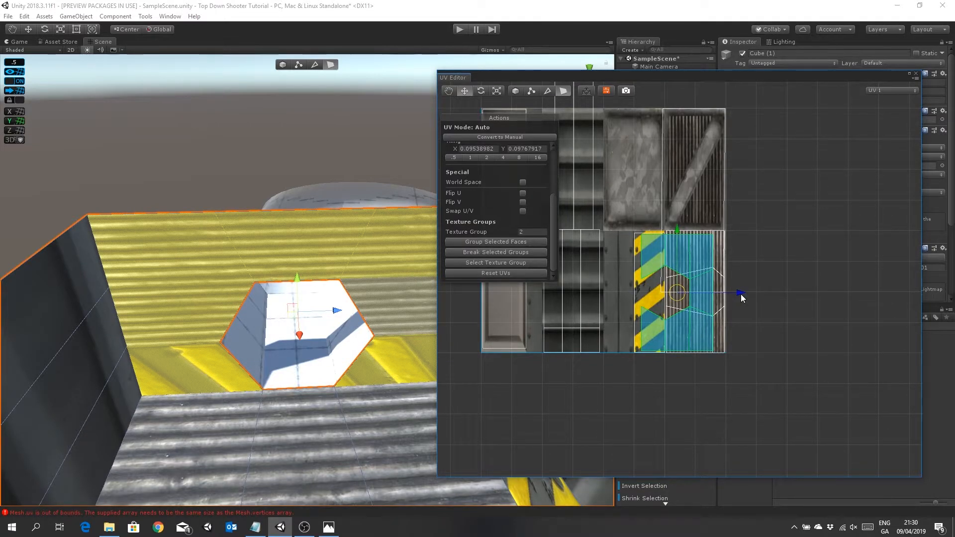
- Deselect the doorway wall UVs and examine its hazard stripes beside the floor, along with the room's other textured walls
left_click(790, 257)
mouse_move(309, 313)
left_mouse_down("alt")
mouse_move(338, 335)
mouse_move(320, 308)
left_mouse_up("alt")
scroll(298, 310, "up", 10)
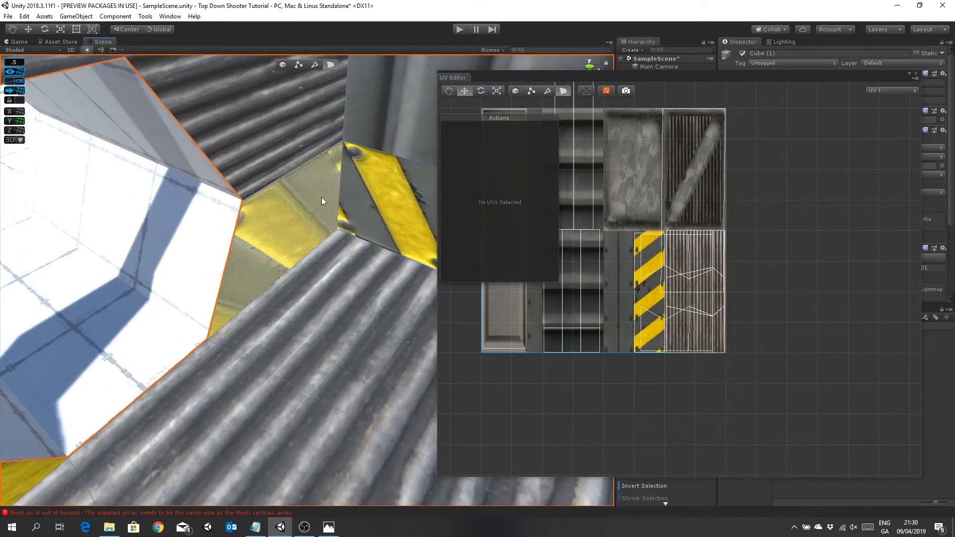
scroll(345, 234, "down", 10)
left_click_drag(341, 277, 403, 263, "alt")
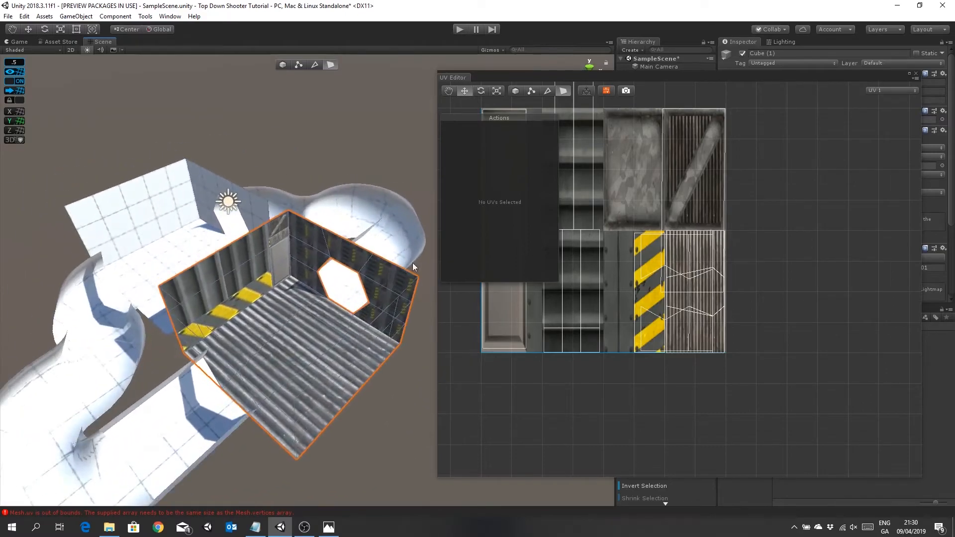
- Select all UV faces of the second, still unfitted doorway wall layout above the texture
scroll(766, 208, "down", 3)
middle_click_drag(766, 209, 837, 324)
scroll(826, 368, "down", 6)
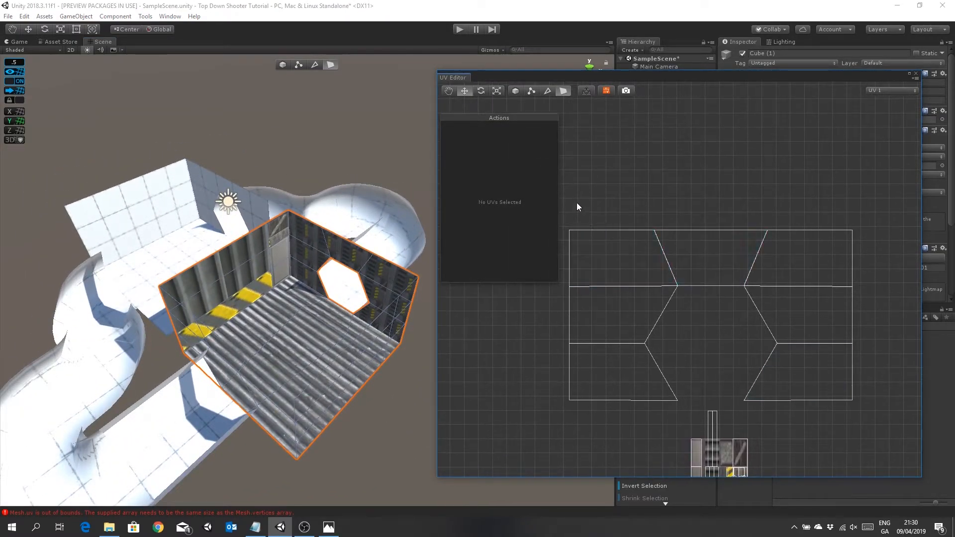
left_click_drag(858, 388, 858, 387)
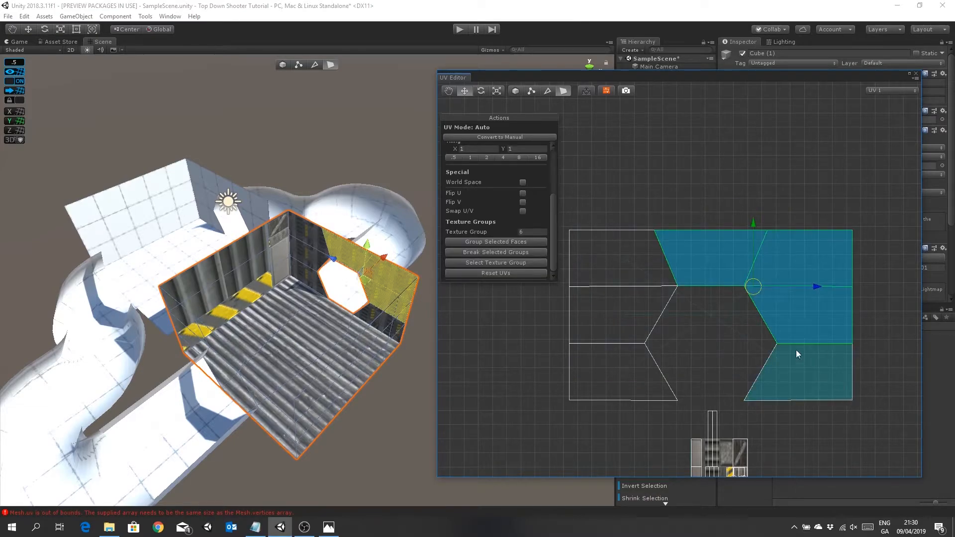
left_click(596, 243)
left_click_drag(633, 264, 732, 314)
- Scale the second doorway wall's whole UV layout down uniformly to a tiling of about 0.195
scroll(733, 315, "down", 3)
middle_click_drag(714, 277, 652, 164)
left_click(496, 91)
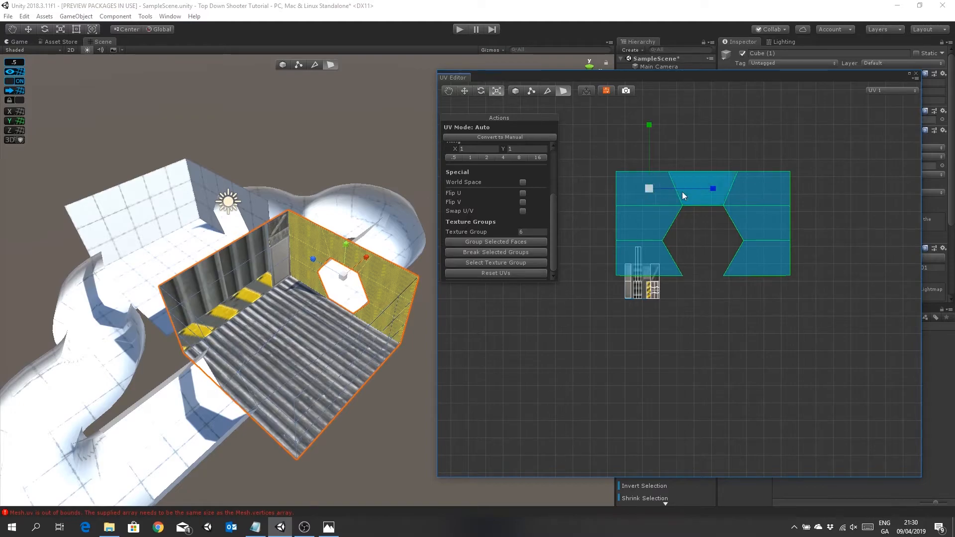
left_click_drag(648, 192, 623, 238)
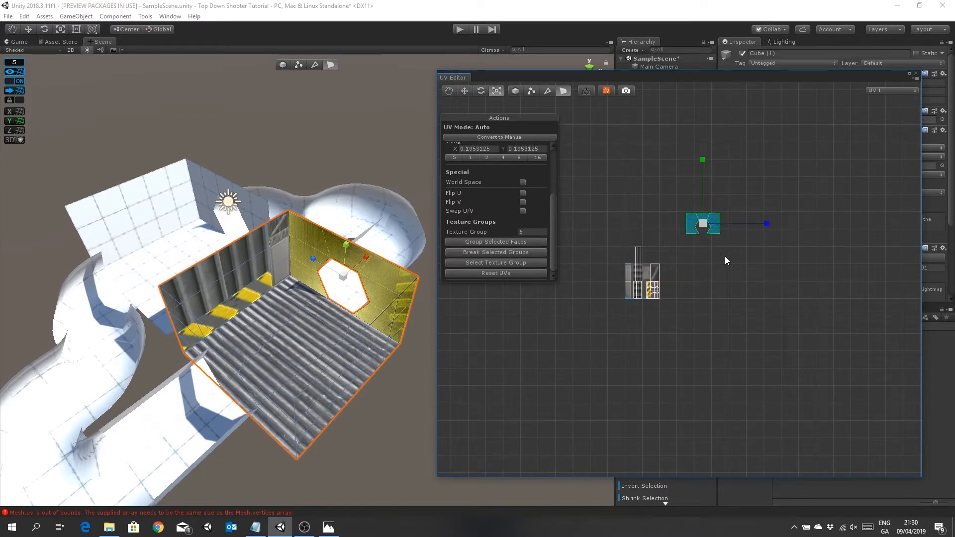
scroll(724, 255, "up", 3)
scroll(717, 238, "up", 1)
middle_click_drag(747, 227, 752, 336)
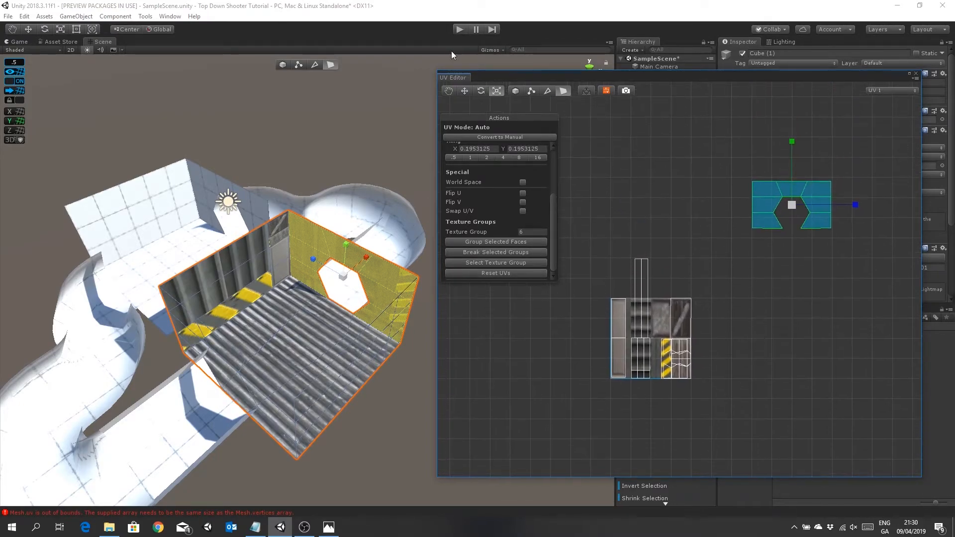
- Move the UV island of the wall with the hexagonal opening down beside the lower edge of the texture tile
left_click(465, 91)
left_click_drag(788, 208, 737, 362)
scroll(710, 354, "up", 2)
middle_click_drag(709, 354, 668, 210)
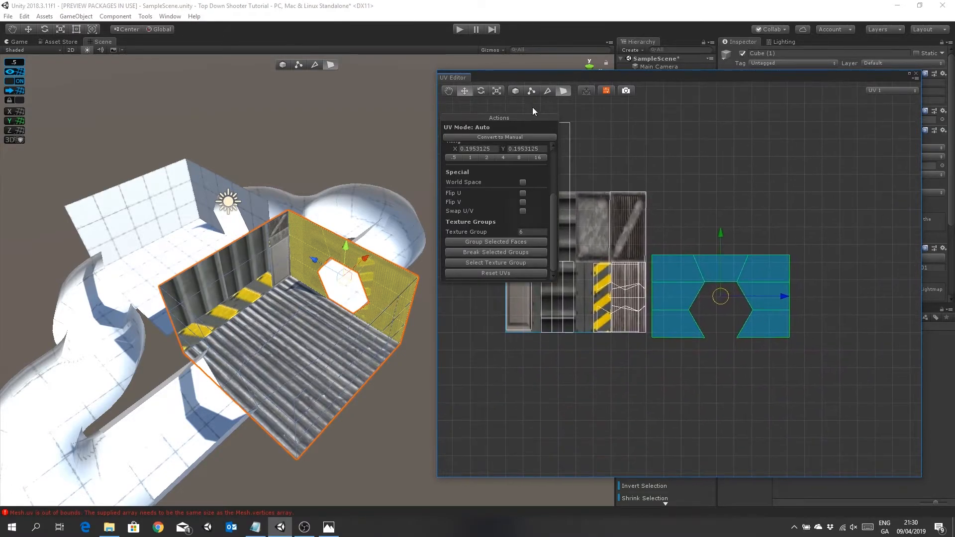
- Rotate the wall's UV island, shrink it to about 0.095 tiling, and position it over the hazard stripes and corrugated metal
left_click(482, 93)
left_click_drag(744, 354, 619, 353)
left_click(496, 91)
left_click_drag(720, 297, 706, 329)
left_click(464, 91)
left_click_drag(722, 298, 622, 300)
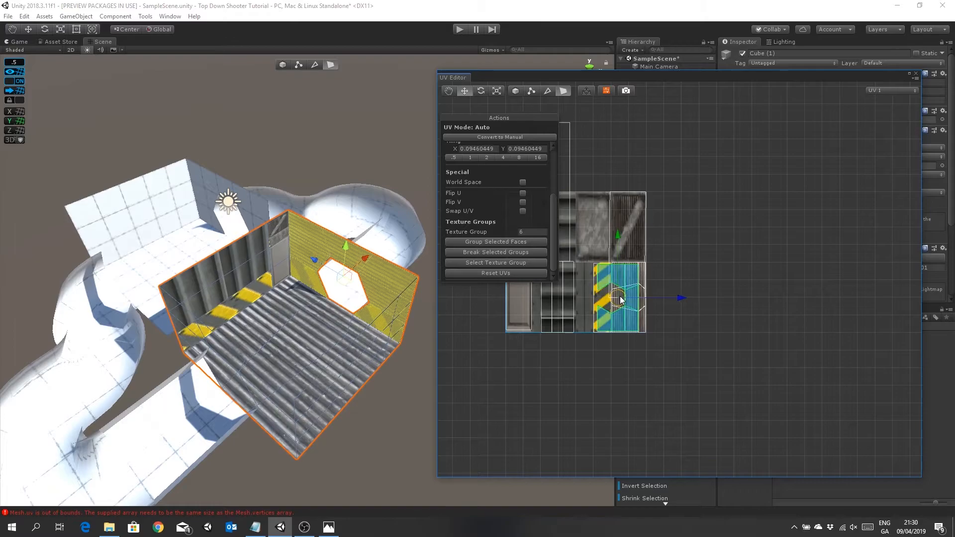
scroll(621, 298, "up", 8)
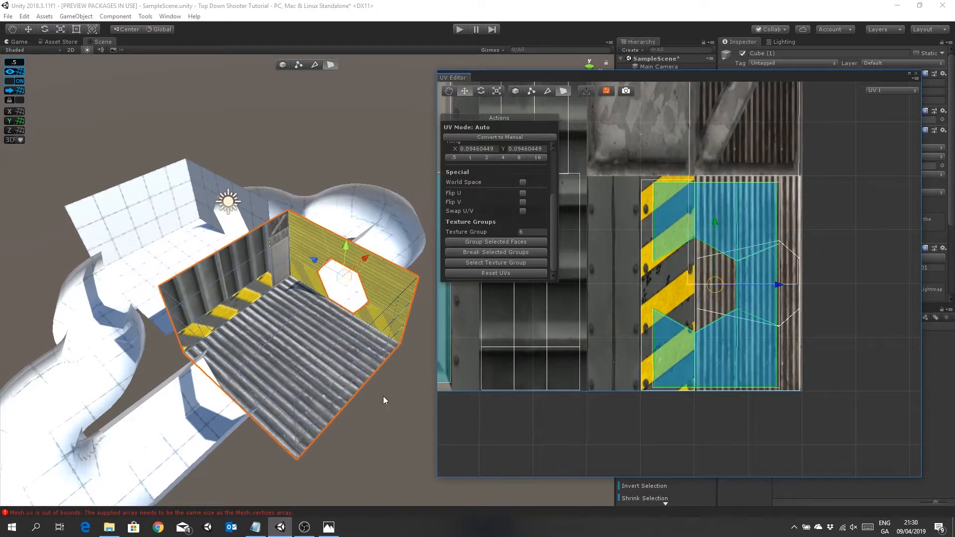
- Examine the textured room's walls and floor from several angles, including from above
left_click(399, 394)
left_click_drag(381, 364, 319, 322, "alt")
middle_click_drag(343, 324, 318, 332)
right_click_drag(318, 332, 260, 299)
middle_click_drag(261, 298, 277, 310)
middle_click_drag(338, 318, 339, 302)
scroll(340, 301, "up", 10)
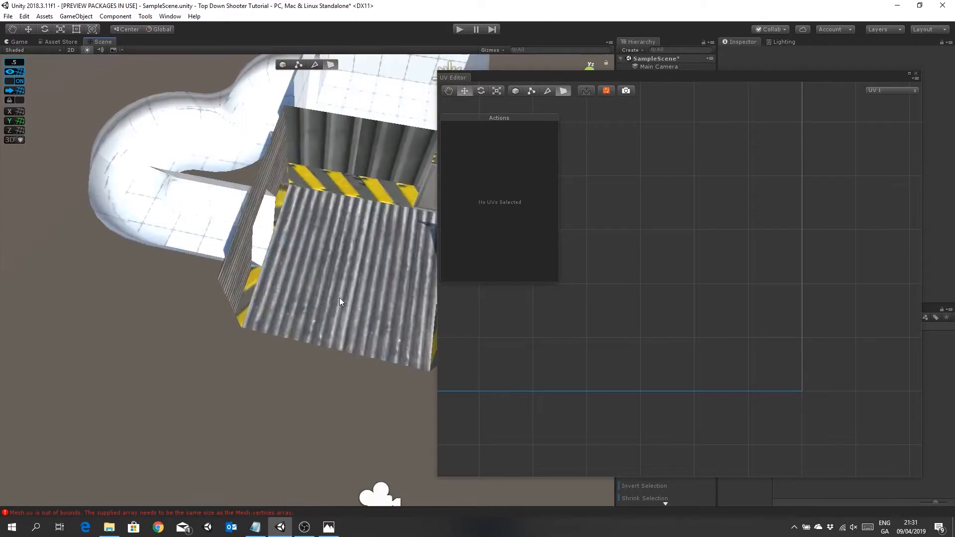
left_click_drag(343, 306, 350, 271, "alt")
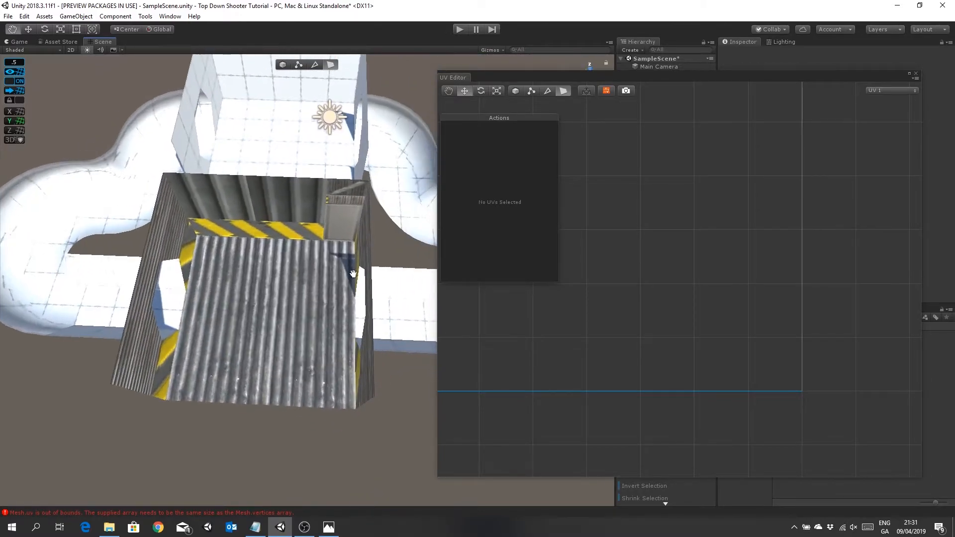
middle_click_drag(350, 271, 350, 298)
scroll(349, 297, "down", 10)
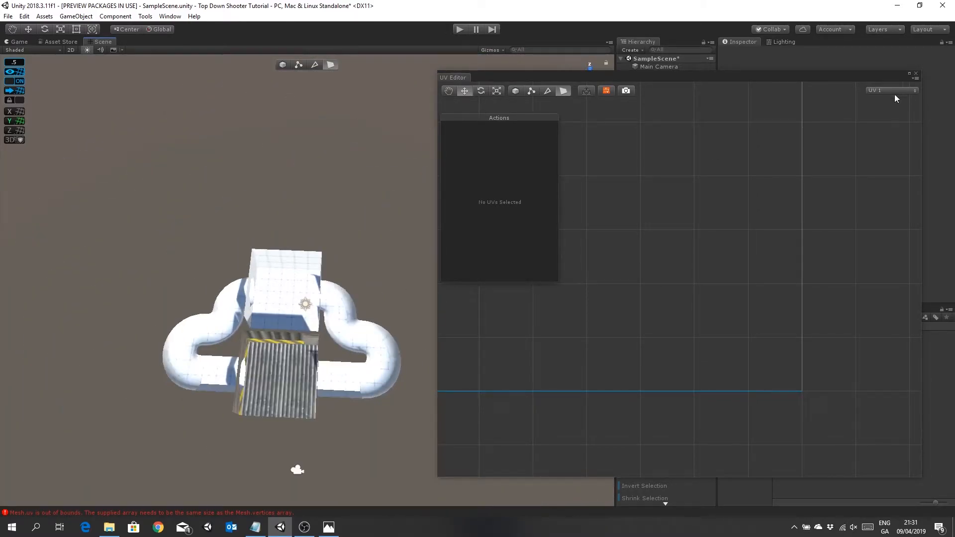
- Close the UV Editor and delete the untextured cube room between the two curved corridors
left_click(916, 73)
left_click(315, 265)
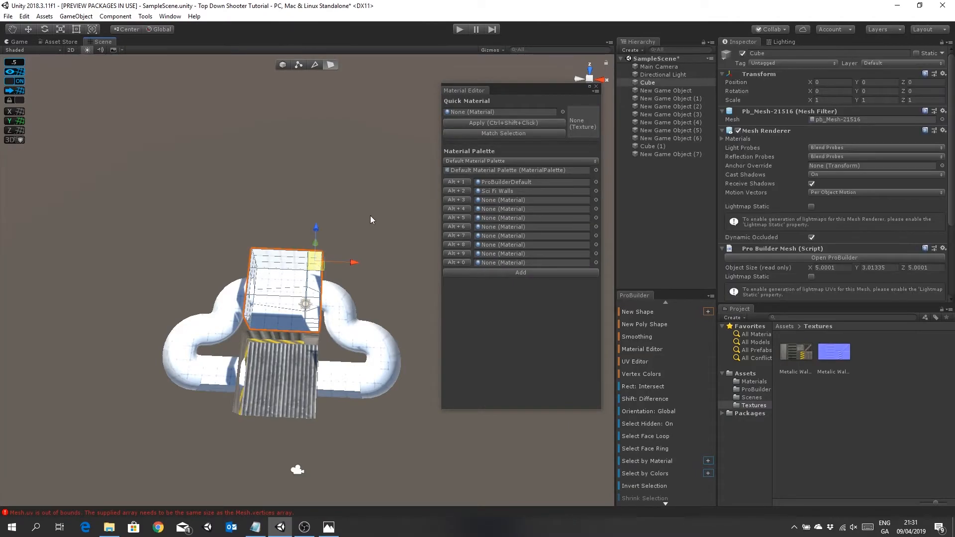
key("Delete")
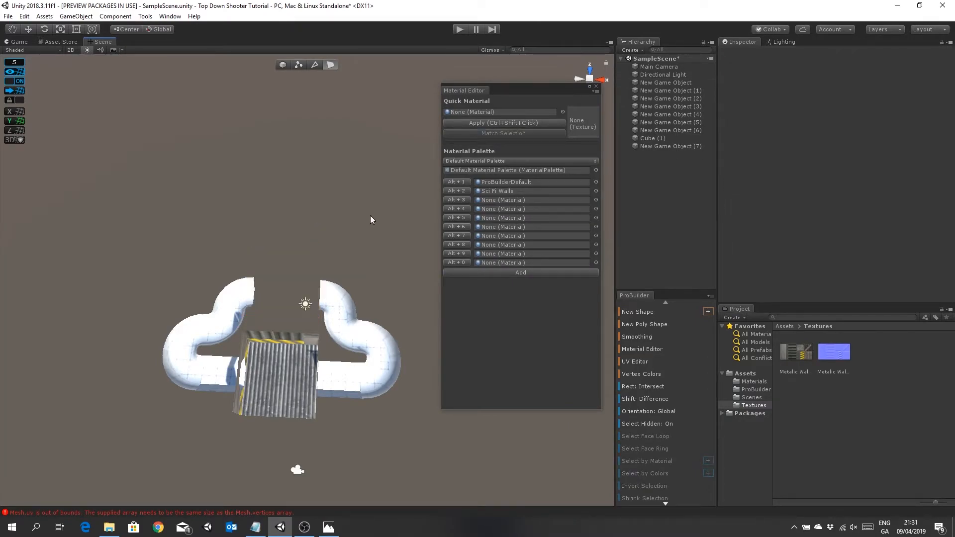
- Duplicate the textured cube room and move the copy along Z to position 0, into the gap between the corridors
left_click(265, 386)
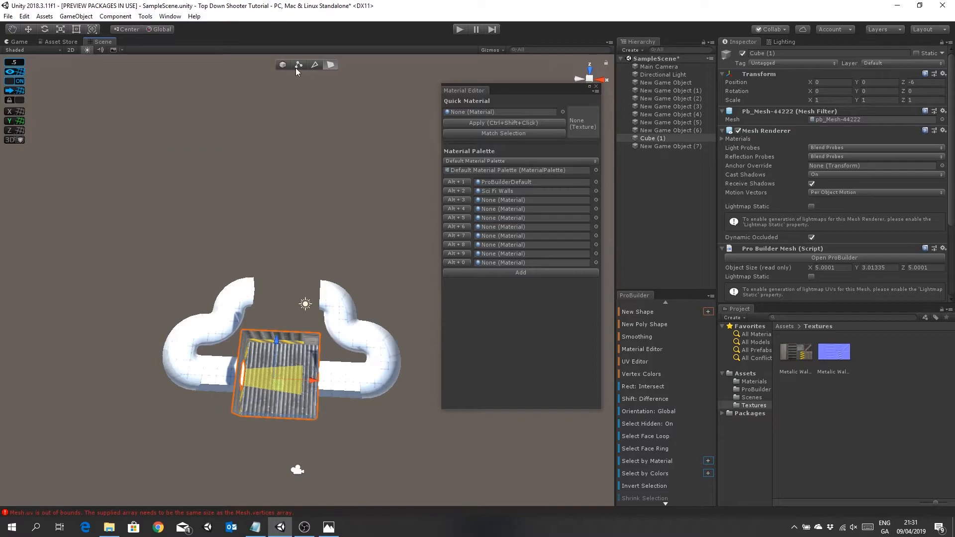
left_click(281, 65)
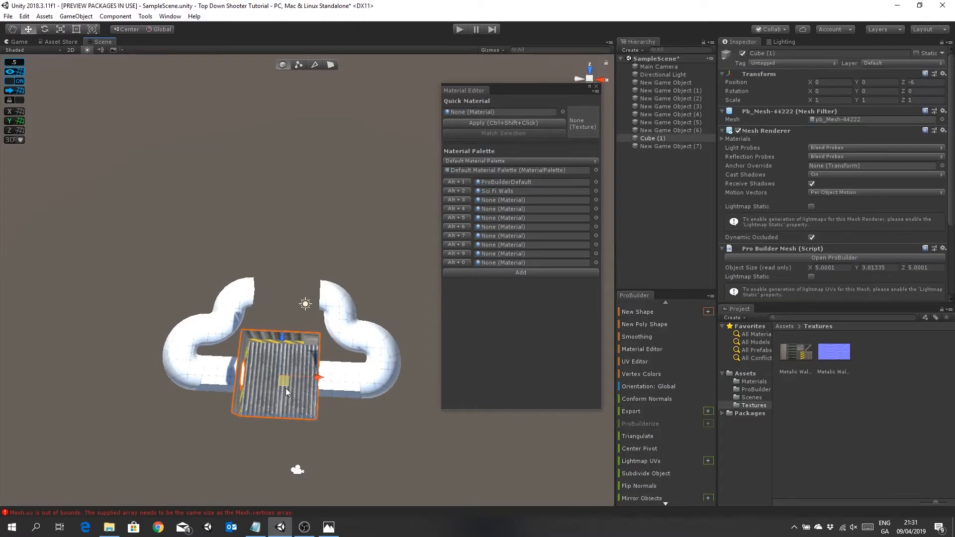
key("ctrl+d")
left_click_drag(284, 339, 293, 247)
left_click_drag(224, 352, 337, 298, "alt")
middle_click_drag(336, 297, 360, 282)
scroll(360, 281, "up", 5)
right_click_drag(360, 282, 182, 406)
scroll(216, 354, "down", 8)
right_click_drag(298, 376, 263, 403)
middle_click_drag(264, 403, 278, 400)
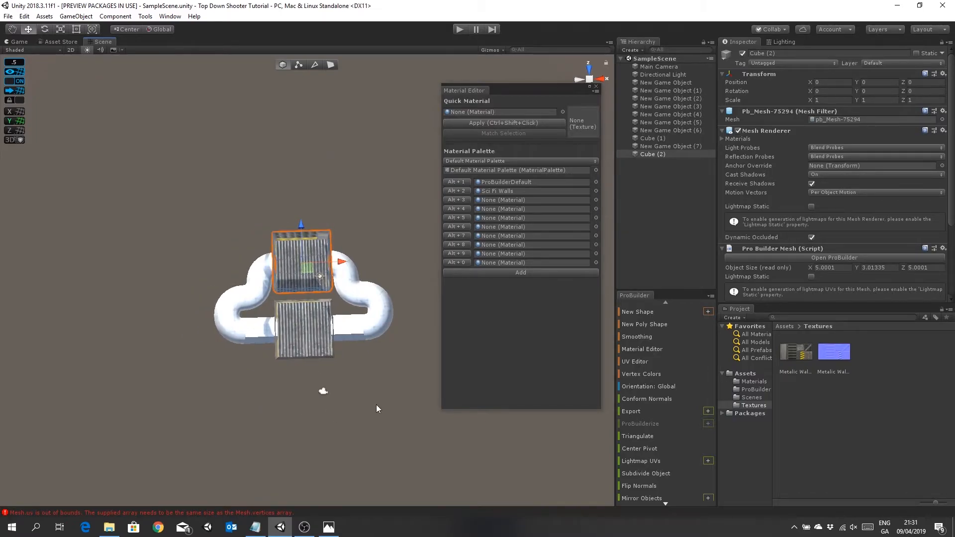
- Apply the Sci Fi Walls material to the curved corridor piece attached to the duplicated room
right_click_drag(379, 264, 351, 272)
scroll(350, 273, "up", 10)
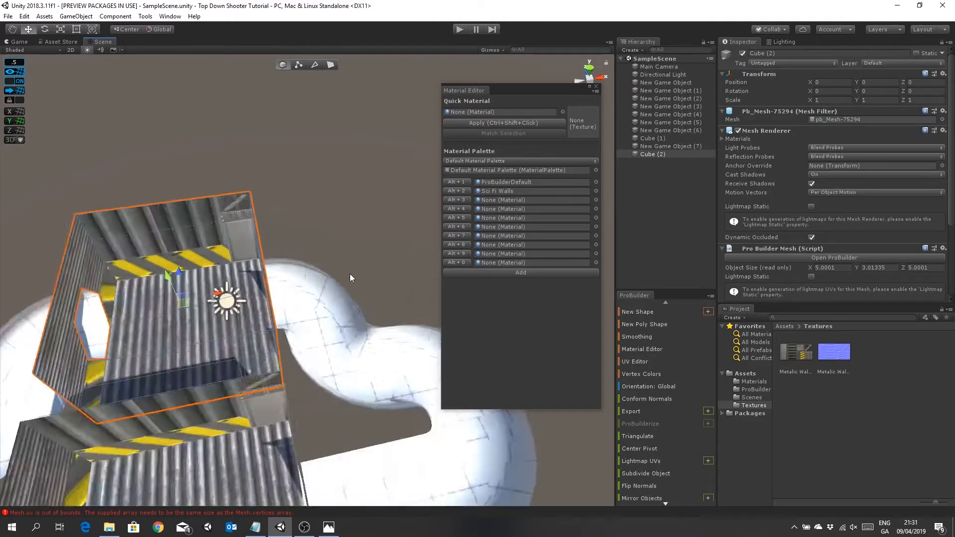
left_click(334, 318)
right_click_drag(333, 319, 353, 335)
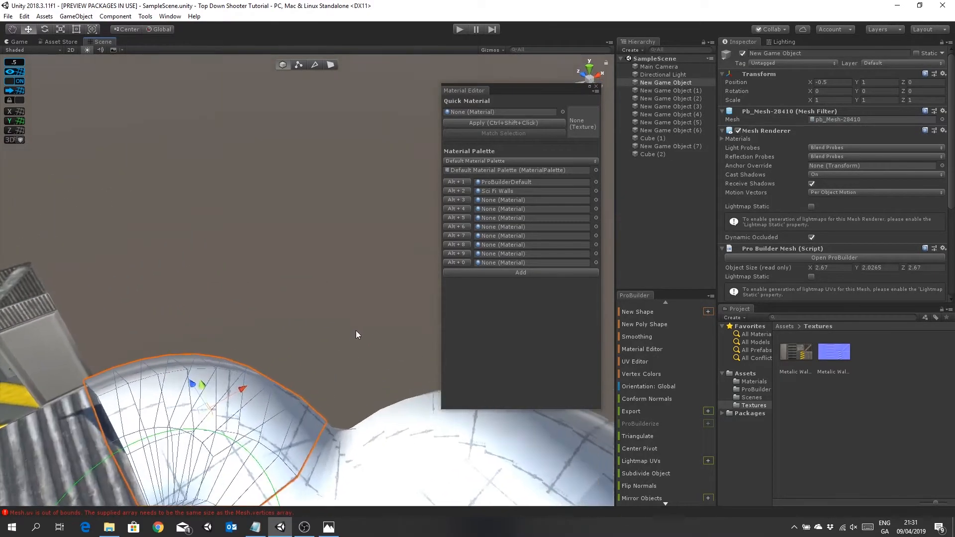
middle_click_drag(354, 335, 365, 318)
right_click_drag(274, 364, 313, 334)
middle_click_drag(313, 335, 320, 337)
right_click_drag(319, 337, 332, 307)
middle_click_drag(202, 354, 278, 279)
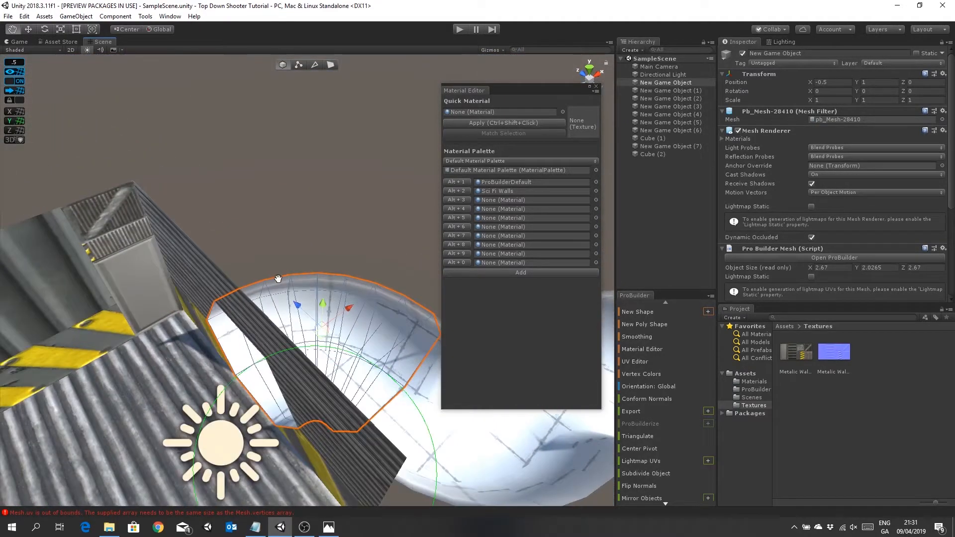
left_click(467, 190)
- Examine how the wall texture maps onto the inside of the curved corridor through the room's hexagonal opening
right_click_drag(411, 210, 344, 210)
right_click_drag(230, 289, 258, 285)
middle_click_drag(258, 285, 261, 286)
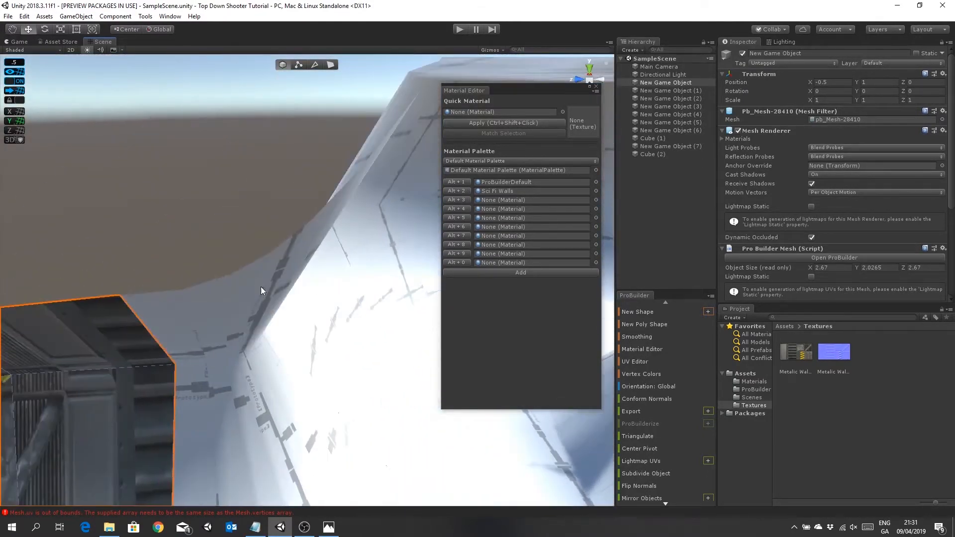
right_click_drag(261, 285, 236, 355)
middle_click_drag(236, 355, 298, 303)
right_click_drag(298, 304, 277, 295)
scroll(243, 341, "down", 5)
scroll(243, 337, "down", 5)
scroll(263, 324, "up", 6)
middle_click_drag(276, 294, 275, 293)
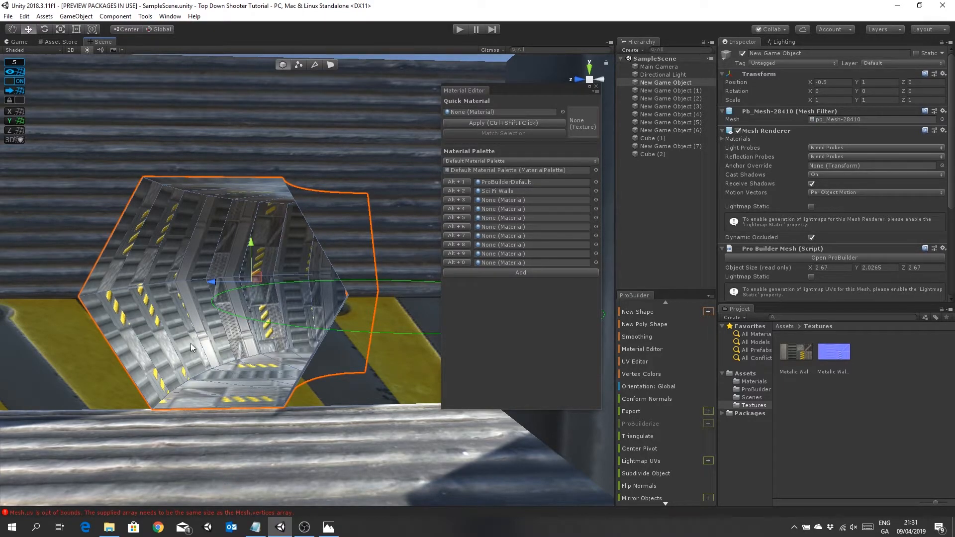
mouse_move(223, 366)
middle_mouse_down()
mouse_move(194, 349)
mouse_move(257, 378)
mouse_move(238, 364)
middle_mouse_up()
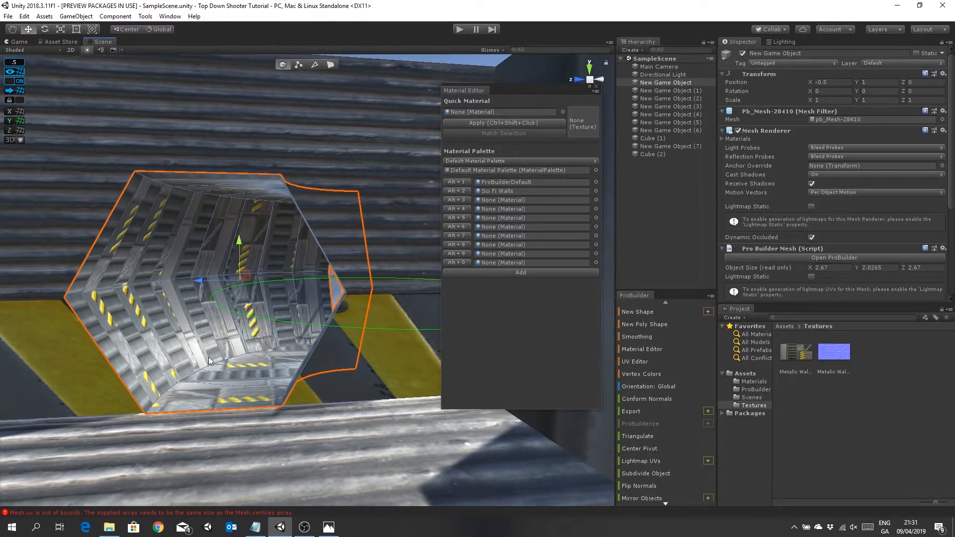
- Switch to face selection and select the full face loop at the mouth of the curved corridor
left_click(329, 65)
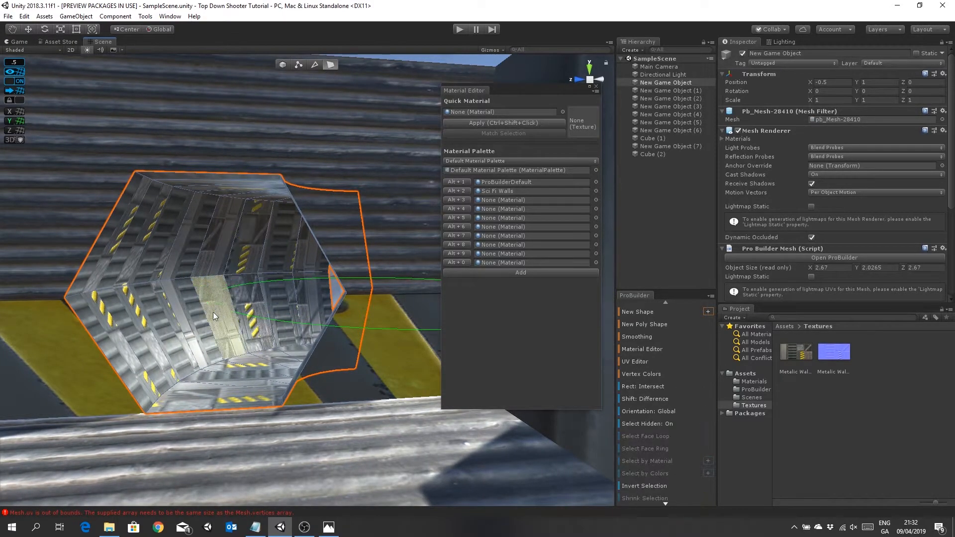
left_click(138, 374)
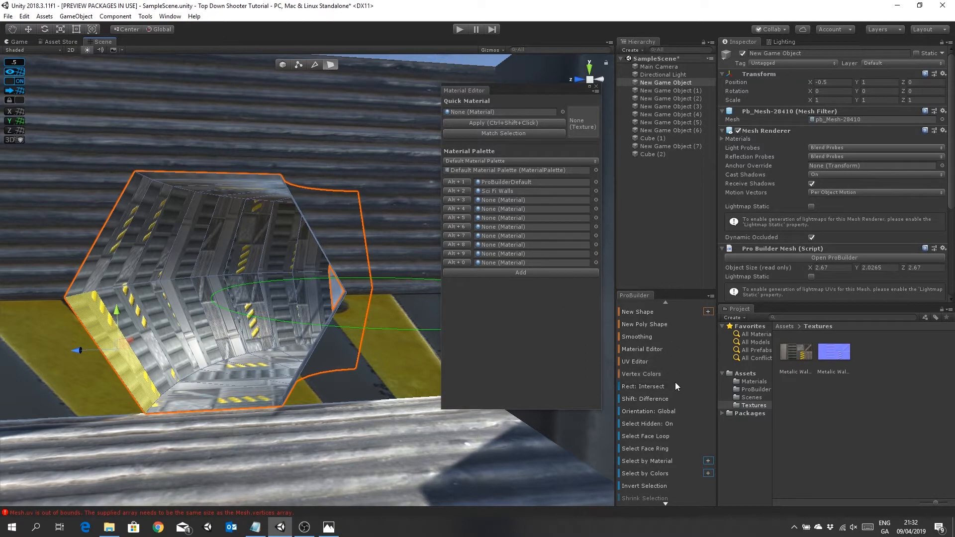
left_click(667, 434)
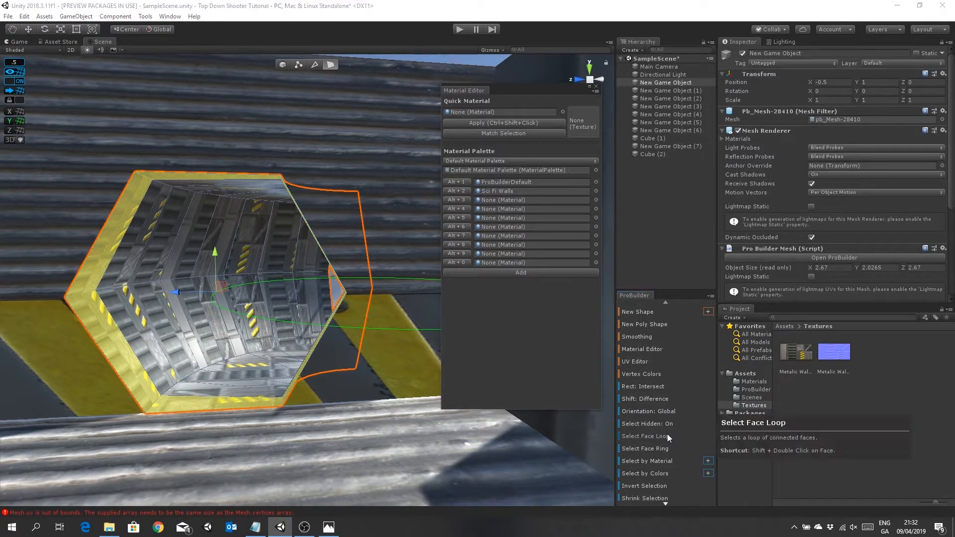
- Add every second face loop deeper inside the curved corridor to the selection
left_click(174, 343, "shift")
left_click(224, 335, "shift")
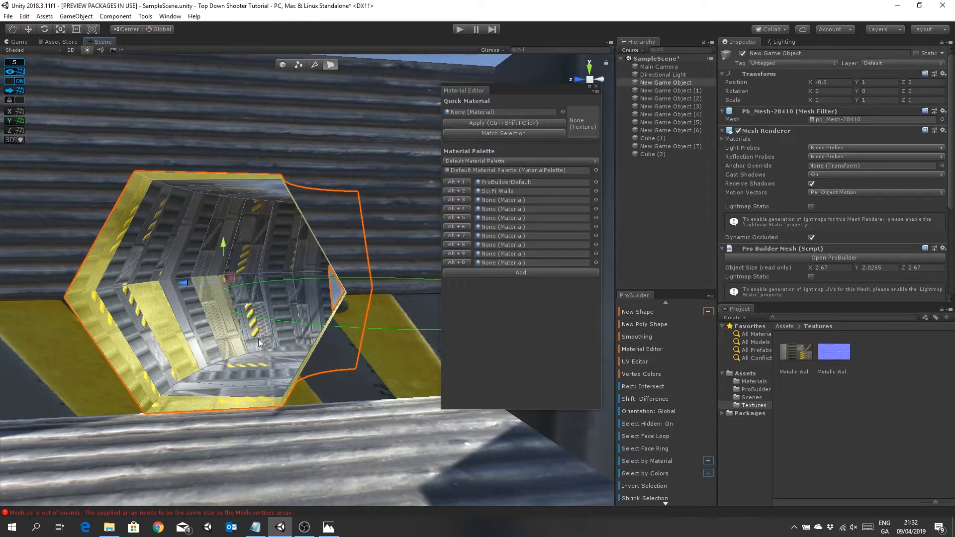
left_click(643, 438)
left_click_drag(198, 367, 279, 326, "alt")
left_click(282, 323, "shift")
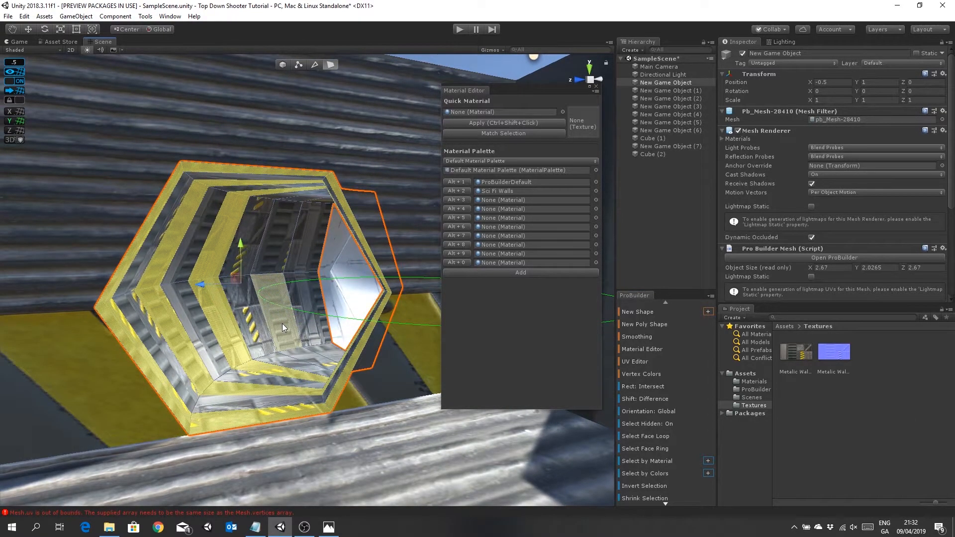
left_click(654, 438)
- Inspect the alternating selected face loops from outside and above the curved corridor
right_click_drag(298, 305, 347, 315)
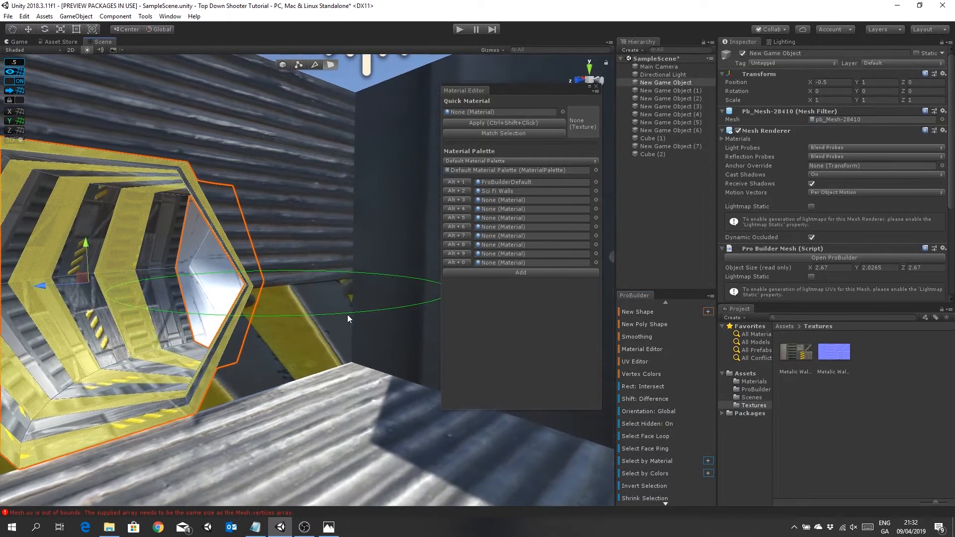
middle_click_drag(347, 314, 353, 314)
mouse_move(353, 315)
right_mouse_down()
mouse_move(329, 326)
mouse_move(348, 303)
right_mouse_up()
middle_click_drag(348, 303, 335, 313)
right_click_drag(335, 314, 285, 351)
middle_click_drag(286, 352, 300, 323)
scroll(298, 322, "up", 4)
right_click_drag(297, 320, 241, 337)
middle_click_drag(167, 273, 244, 350)
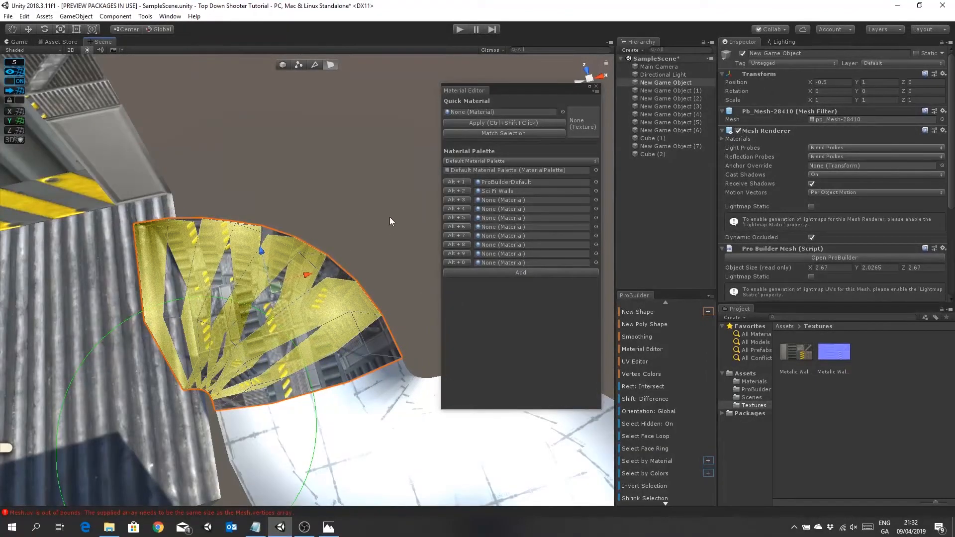
- Open the UV Editor and move the selected loops' UVs above the remaining UVs, clear of the texture tile
left_click(640, 362)
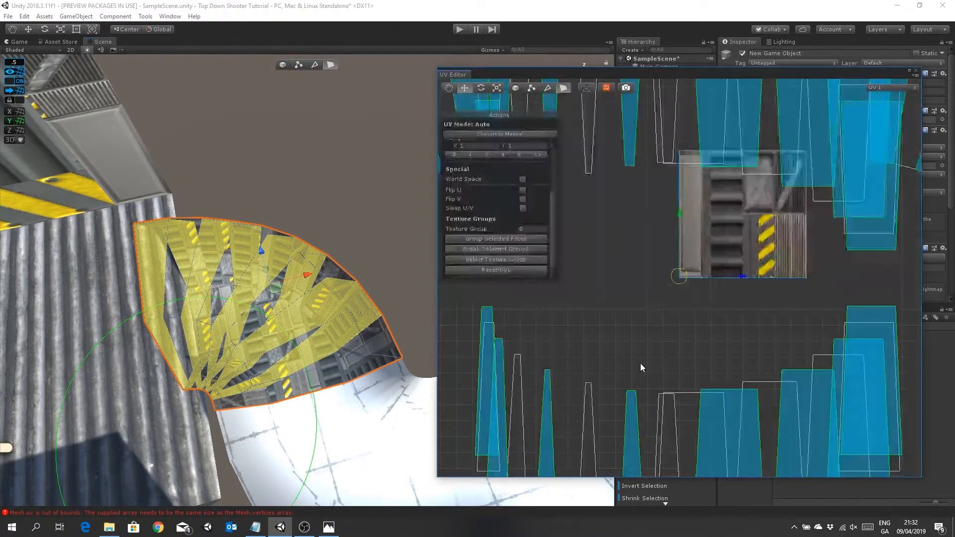
scroll(641, 311, "down", 5)
scroll(640, 309, "down", 3)
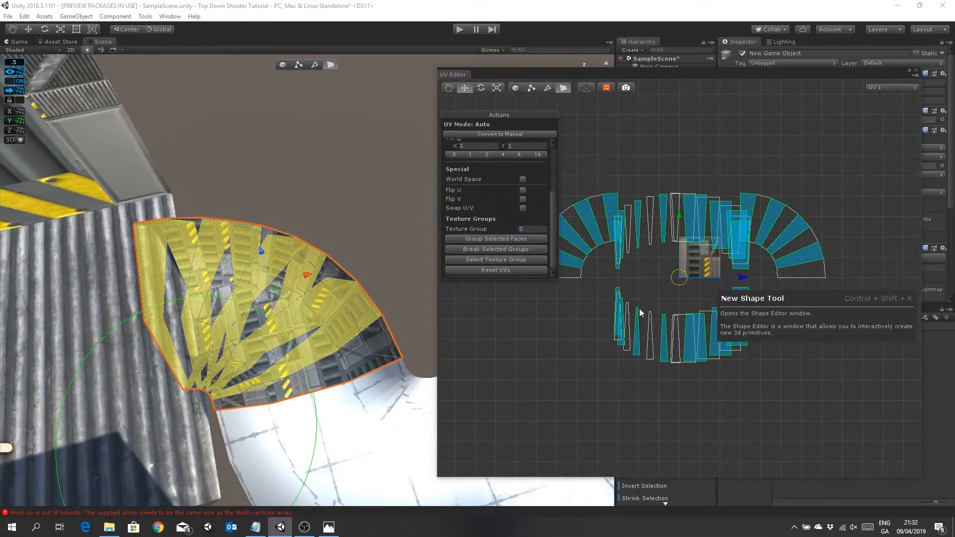
middle_click_drag(774, 350, 720, 407)
left_click_drag(623, 331, 688, 180)
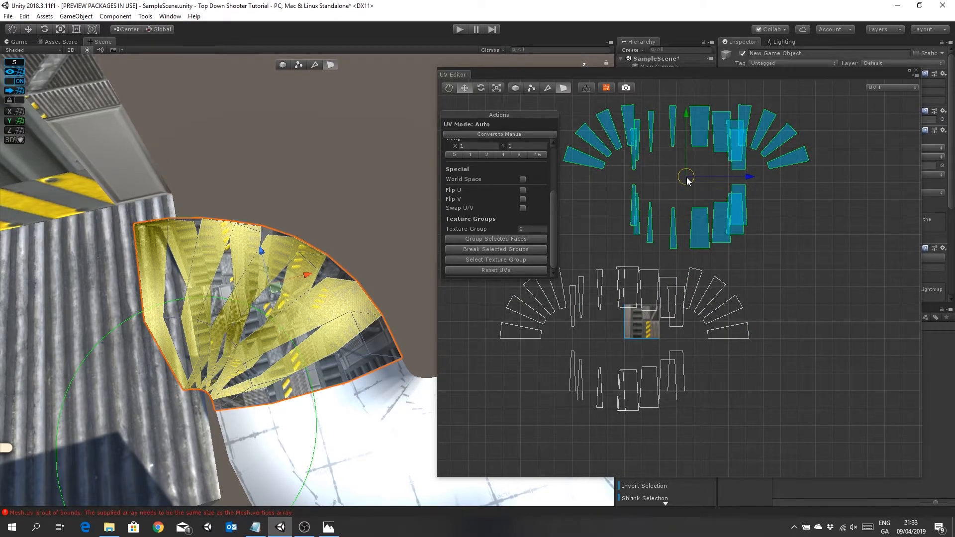
left_click_drag(688, 180, 692, 181)
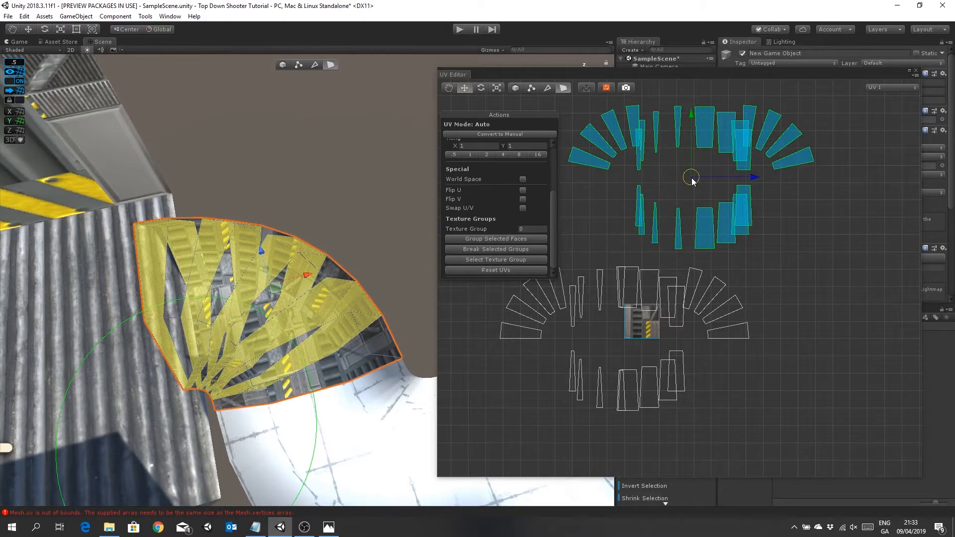
left_click_drag(692, 180, 689, 181)
- Select all the remaining corridor UV faces around the texture tile and bring up their tiling and transform settings
left_click_drag(205, 323, 328, 333, "alt")
middle_click_drag(328, 334, 264, 335)
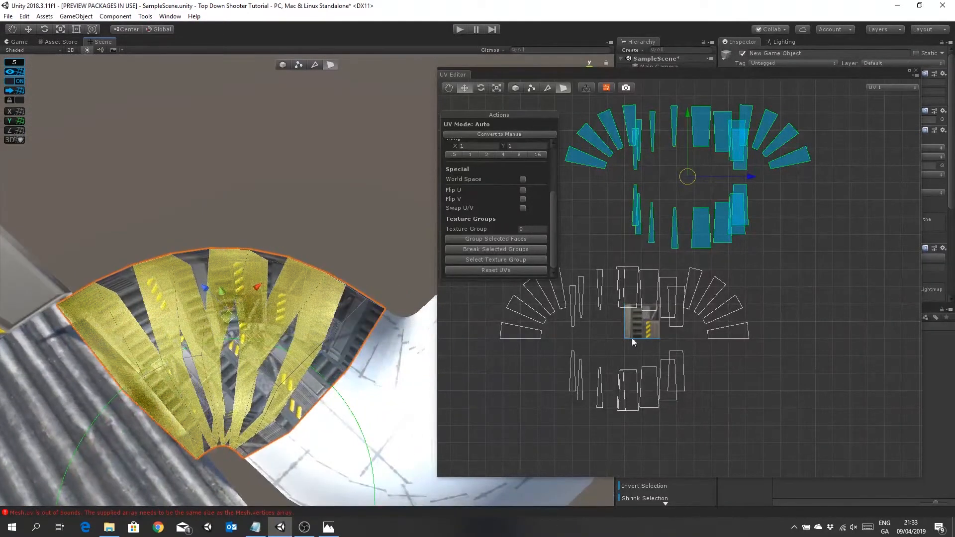
middle_click_drag(710, 371, 724, 374)
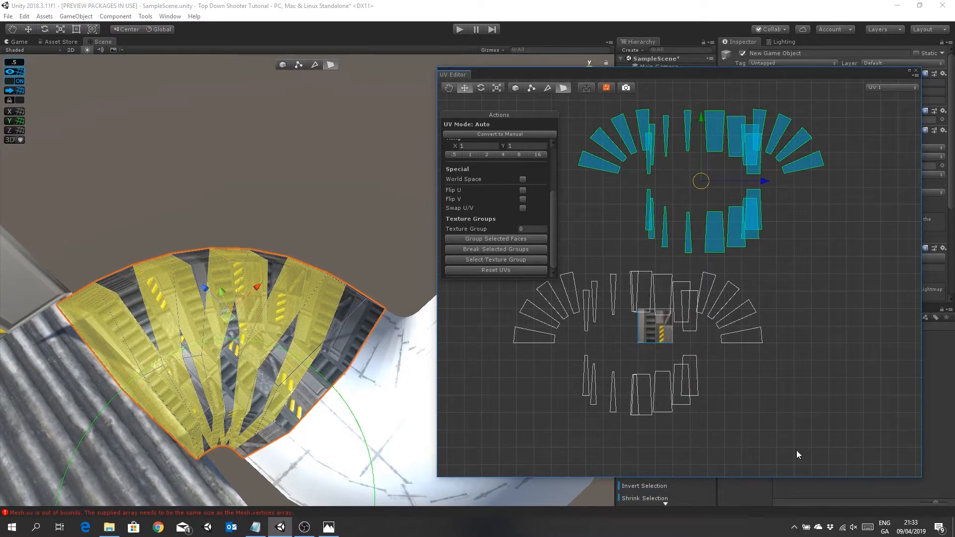
left_click_drag(794, 447, 535, 332)
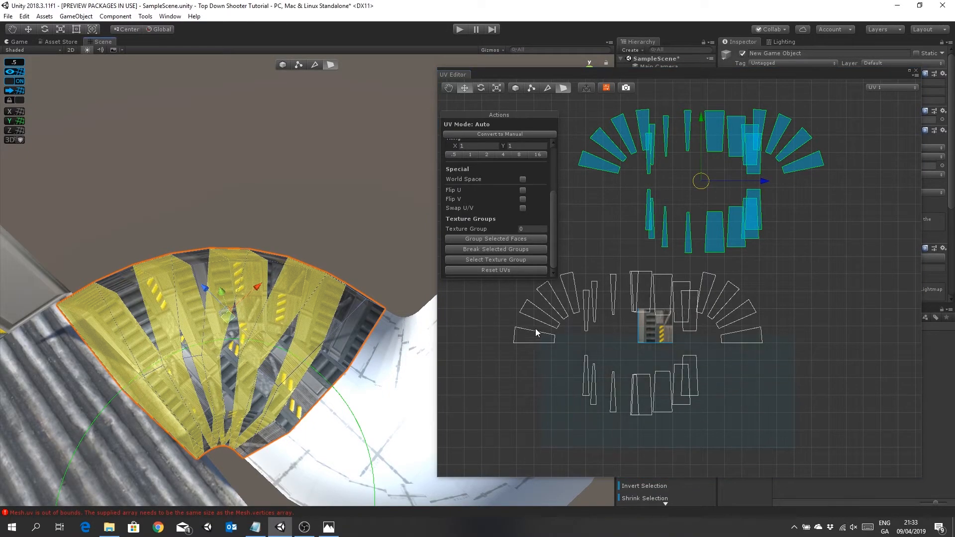
left_click(486, 271)
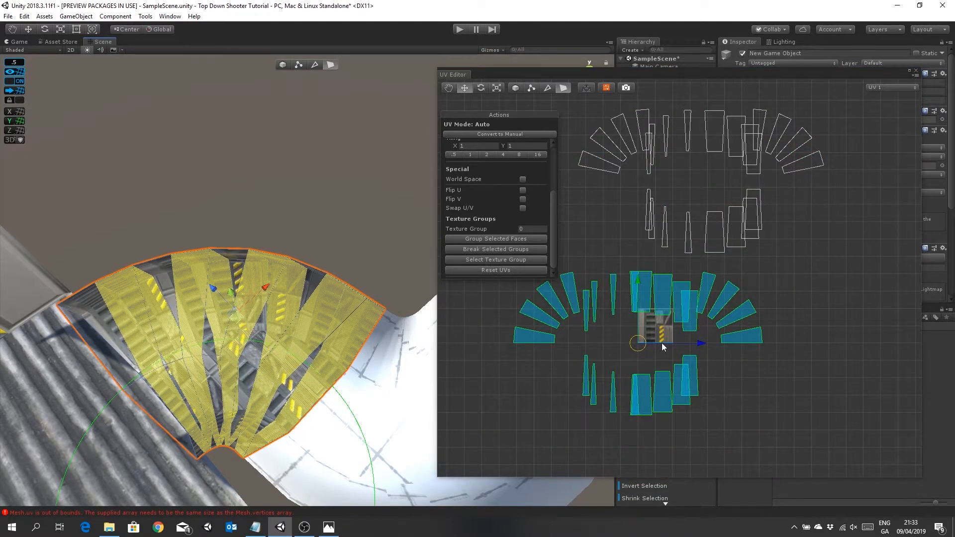
scroll(758, 399, "up", 2)
scroll(758, 399, "up", 1)
middle_click_drag(758, 399, 818, 373)
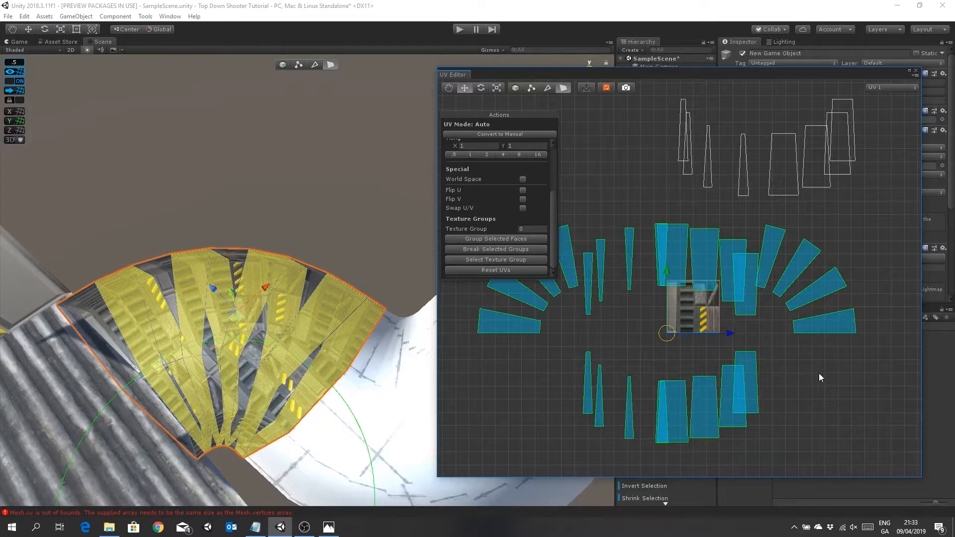
left_click_drag(554, 224, 556, 180)
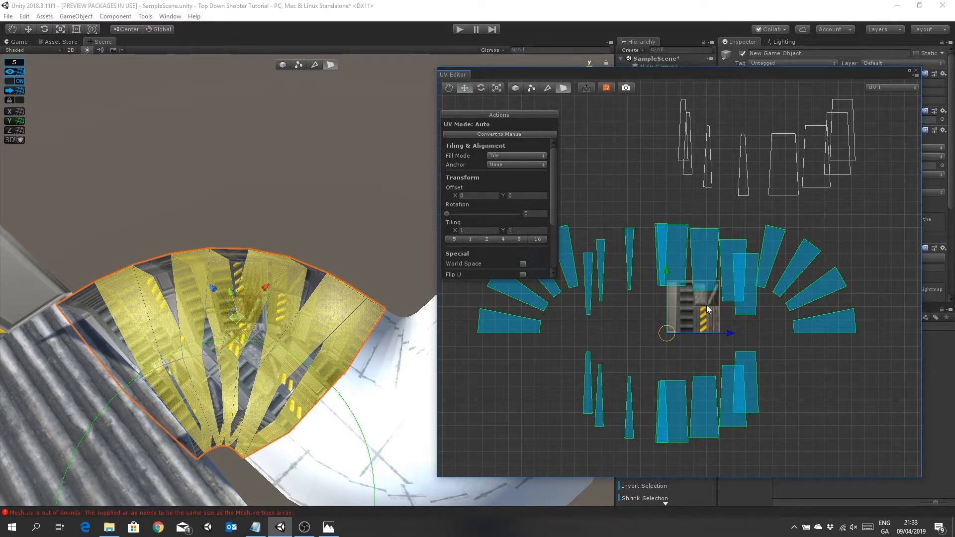
- Select a single corridor UV face above the texture tile, shrink it to 0.3671875 tiling and place it over the hazard stripes
left_click(700, 267)
left_click_drag(708, 267, 698, 359)
left_click(496, 87)
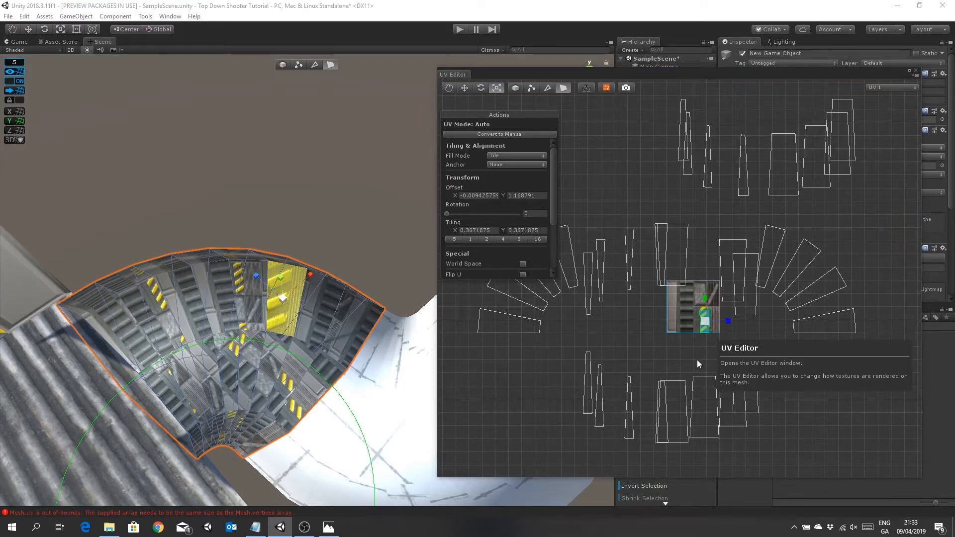
- Shrink another corridor face's UVs to 0.4453125 tiling and move them just outside the left edge of the texture tile
left_click(680, 280)
left_click_drag(672, 255, 708, 322)
left_click(466, 88)
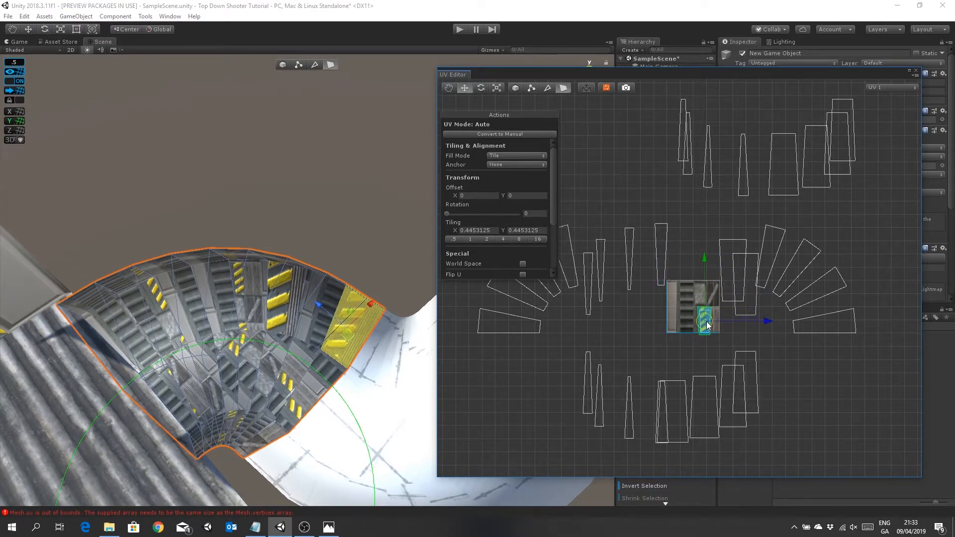
scroll(704, 335, "up", 5)
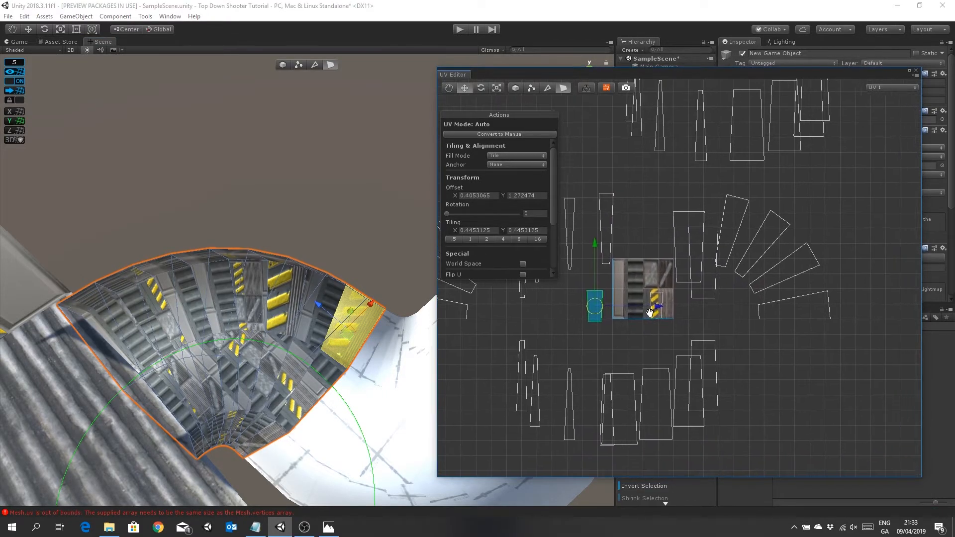
scroll(654, 295, "down", 5)
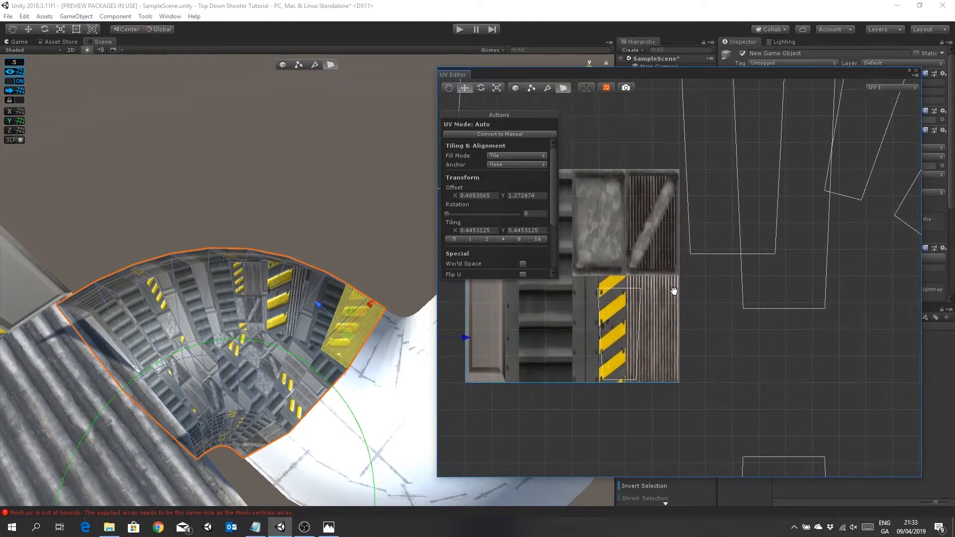
middle_click_drag(683, 291, 744, 282)
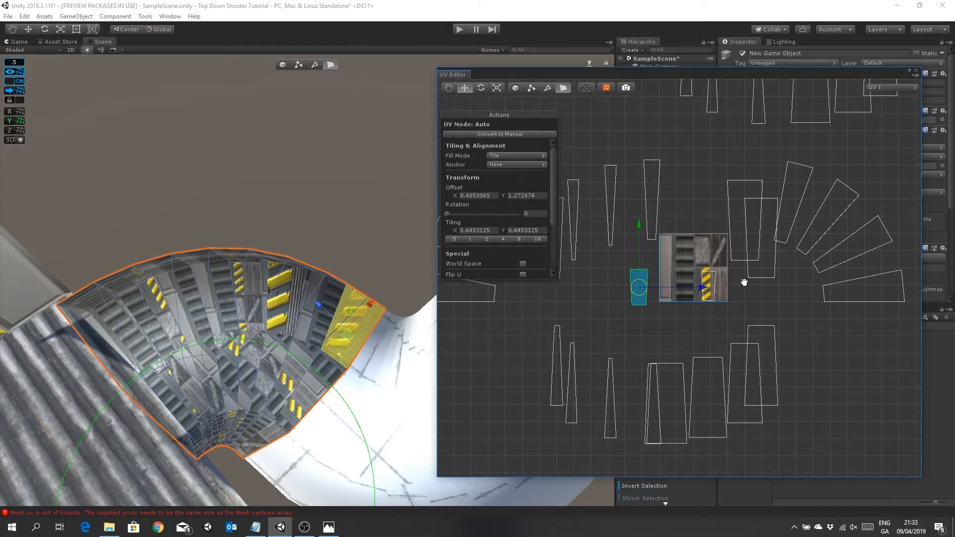
left_click_drag(549, 190, 555, 160)
- Switch to UV vertices, apply a planar projection to the face's UVs, try a box projection and undo it
left_click(532, 87)
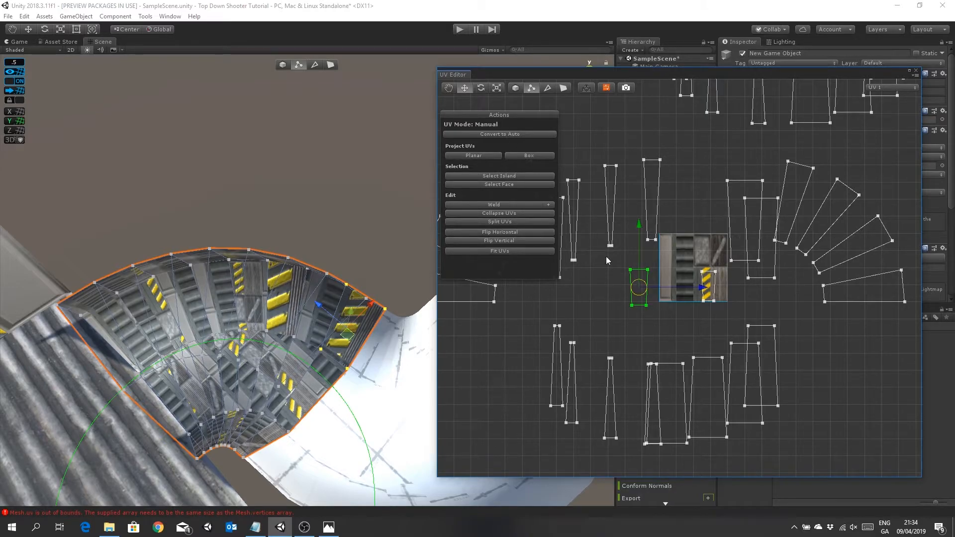
left_click(490, 156)
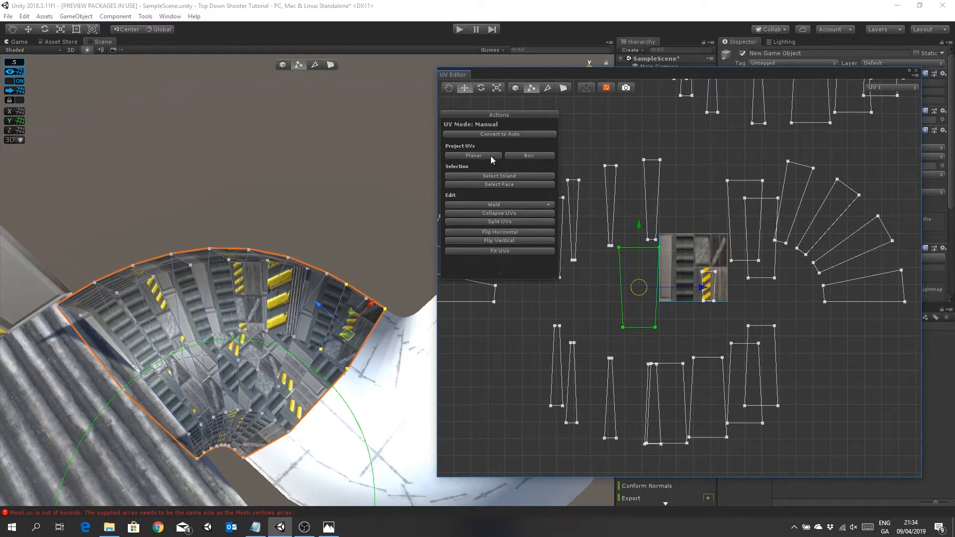
left_click(526, 156)
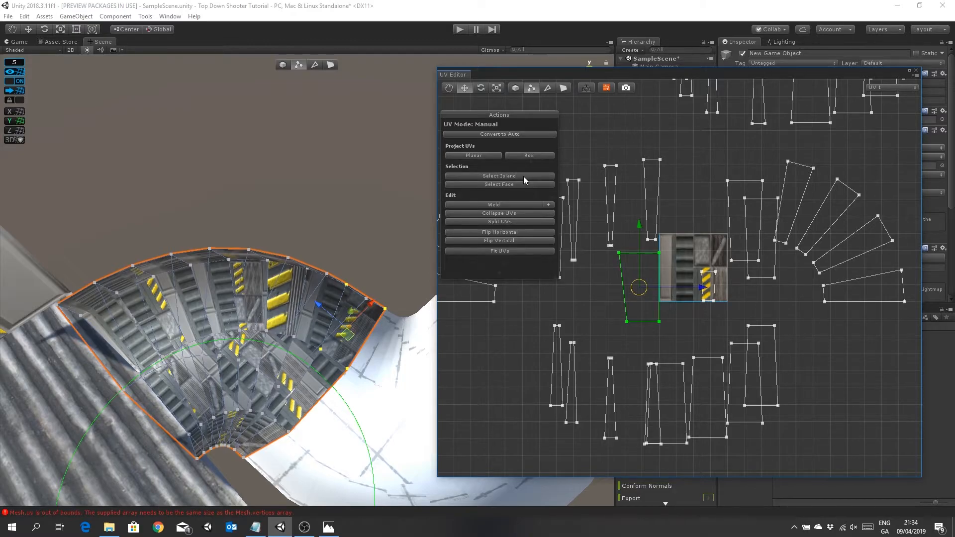
right_click_drag(322, 320, 357, 264)
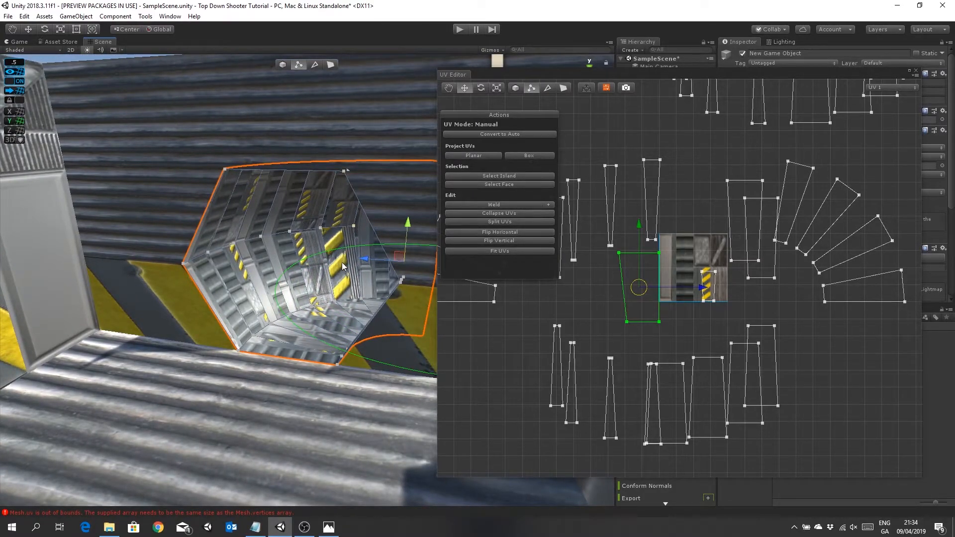
right_click_drag(339, 276, 362, 280)
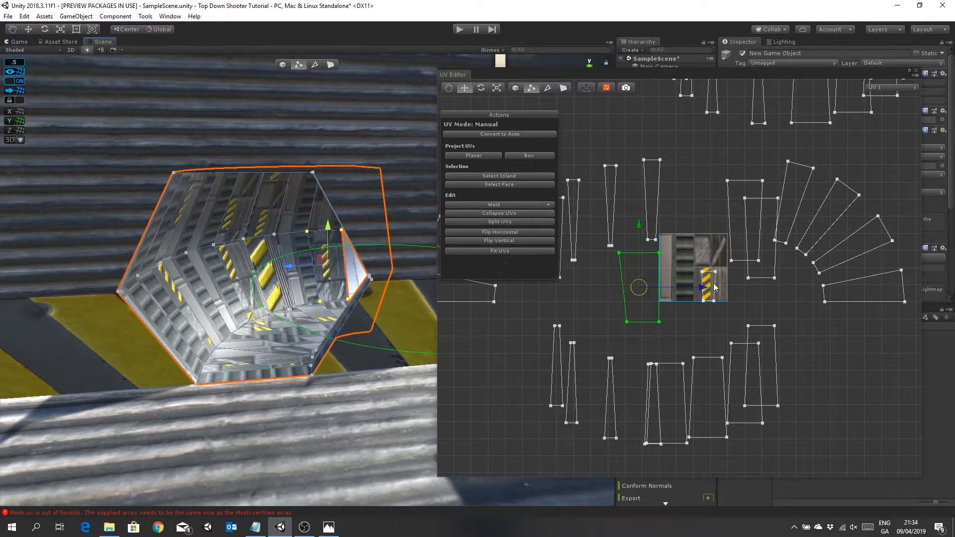
key("ctrl+z")
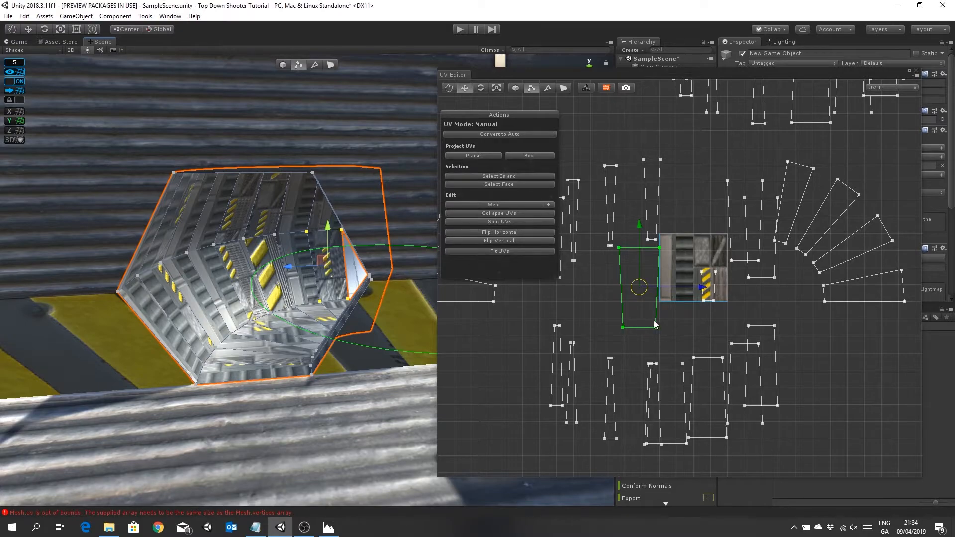
- Select the hazard-striped side wall face inside the corridor, scale its UVs to 0.2438354 tiling and fit them over the upper hazard stripes
right_click_drag(304, 277, 329, 271)
middle_click_drag(329, 271, 294, 280)
scroll(325, 277, "up", 3)
scroll(291, 286, "down", 3)
left_click(254, 258)
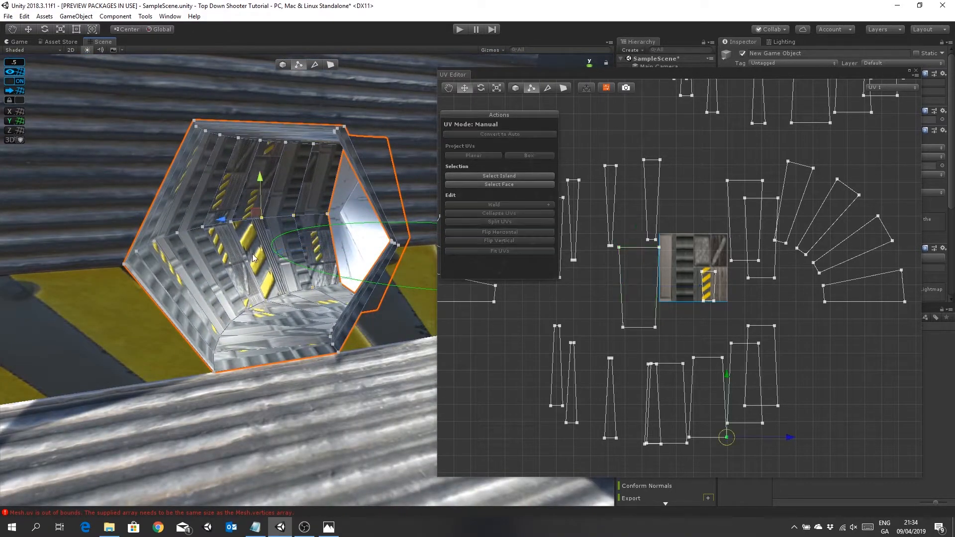
left_click(563, 88)
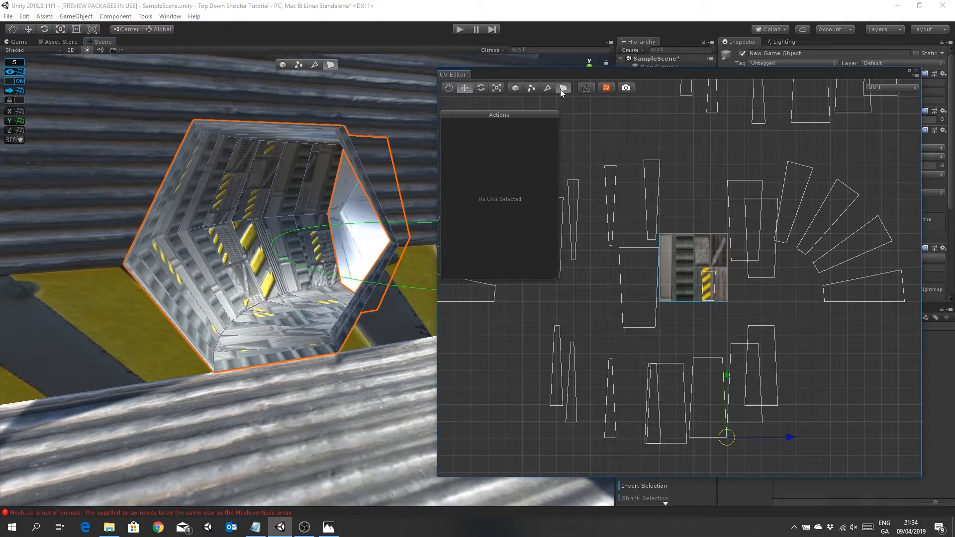
left_click(261, 267)
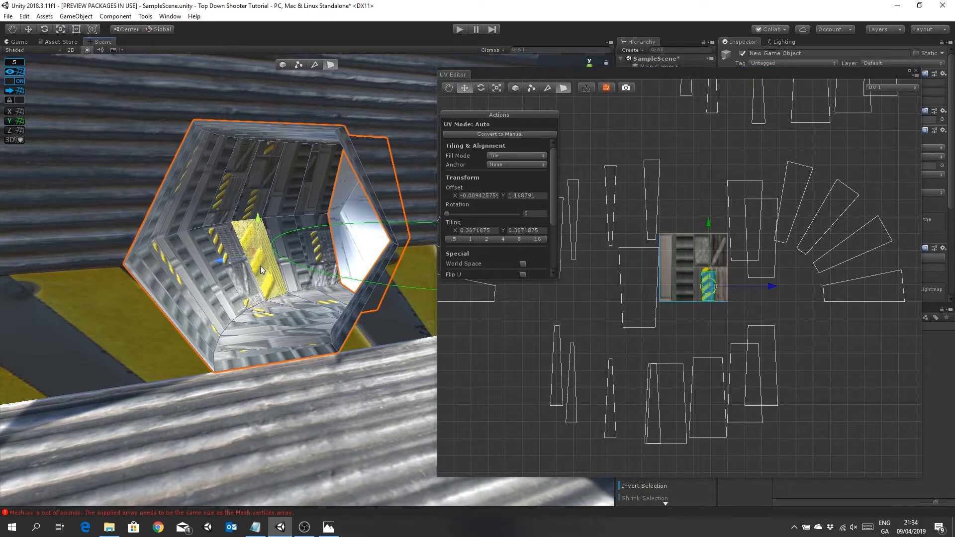
scroll(723, 280, "up", 8)
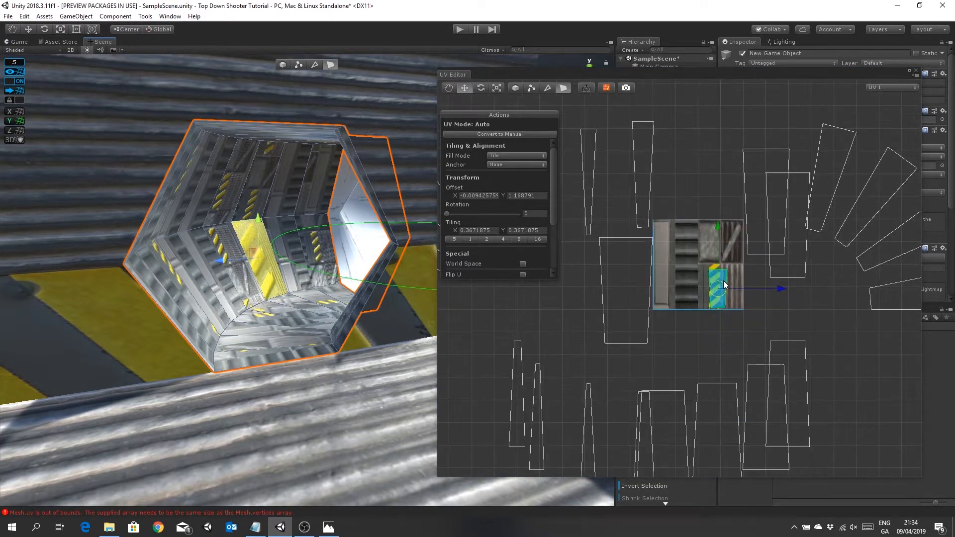
middle_click_drag(788, 309, 622, 318)
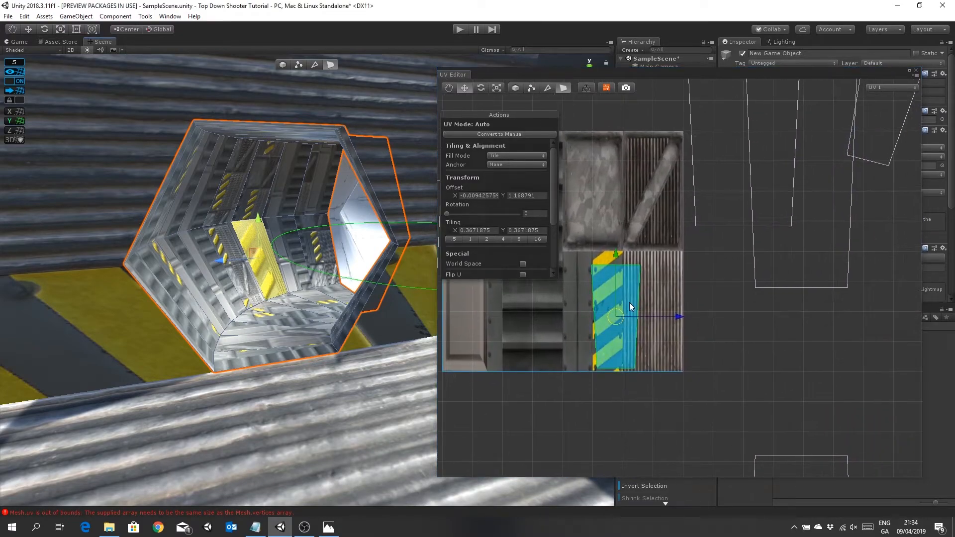
scroll(628, 302, "up", 3)
middle_click_drag(674, 300, 714, 298)
left_click(496, 88)
left_click_drag(638, 328, 630, 288)
left_click(470, 92)
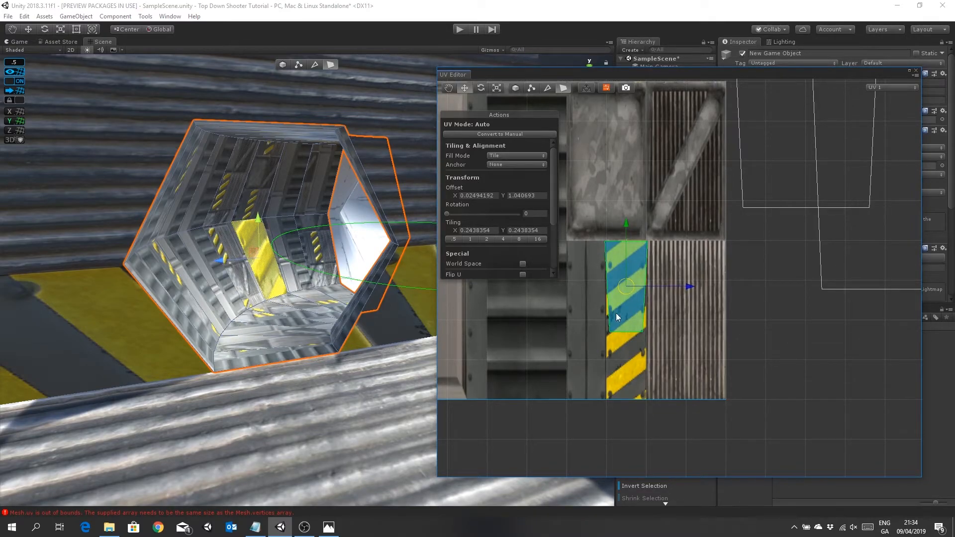
- Select the corridor face directly above the striped wall face, shrink its UVs to 0.21875 tiling and place them over the lower hazard stripes
left_click(301, 420)
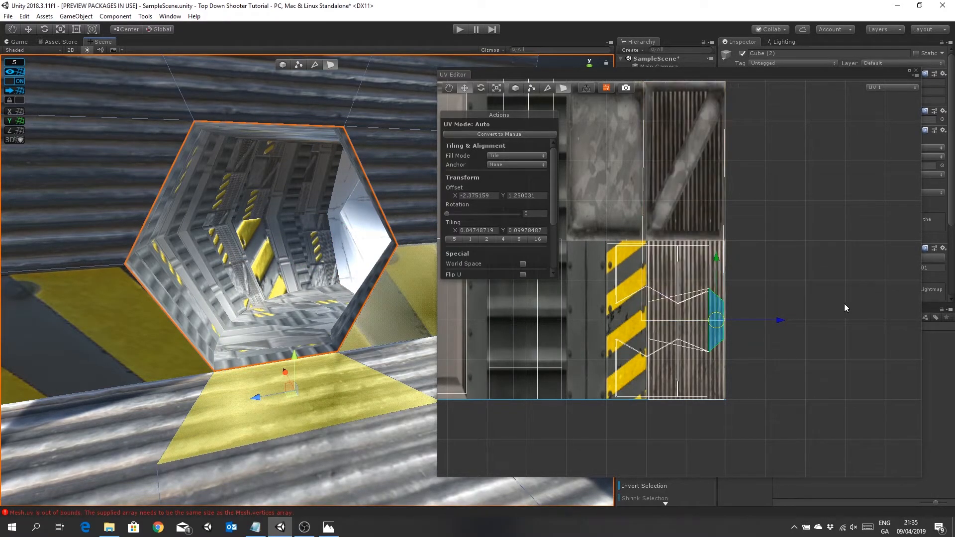
left_click(249, 203)
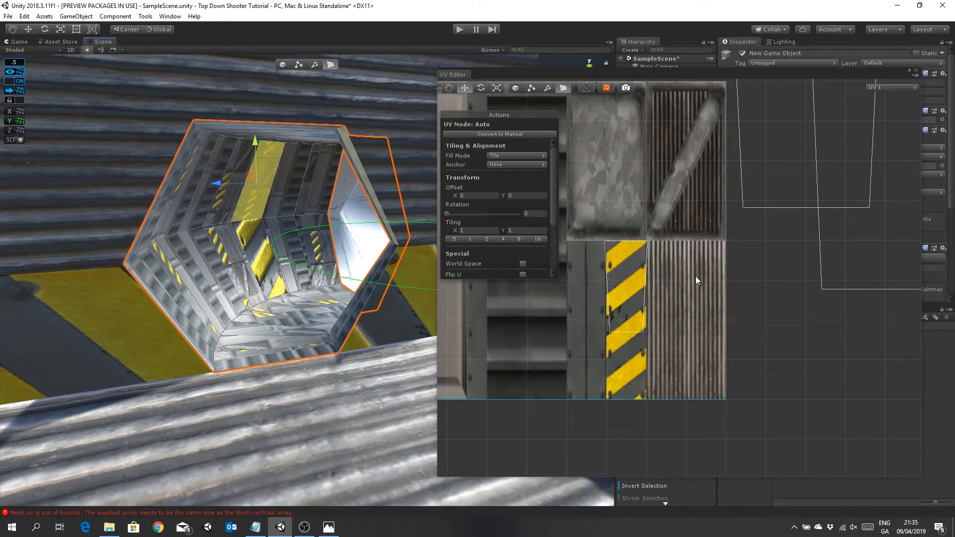
scroll(695, 276, "down", 4)
middle_click_drag(661, 227, 710, 319)
scroll(689, 286, "down", 3)
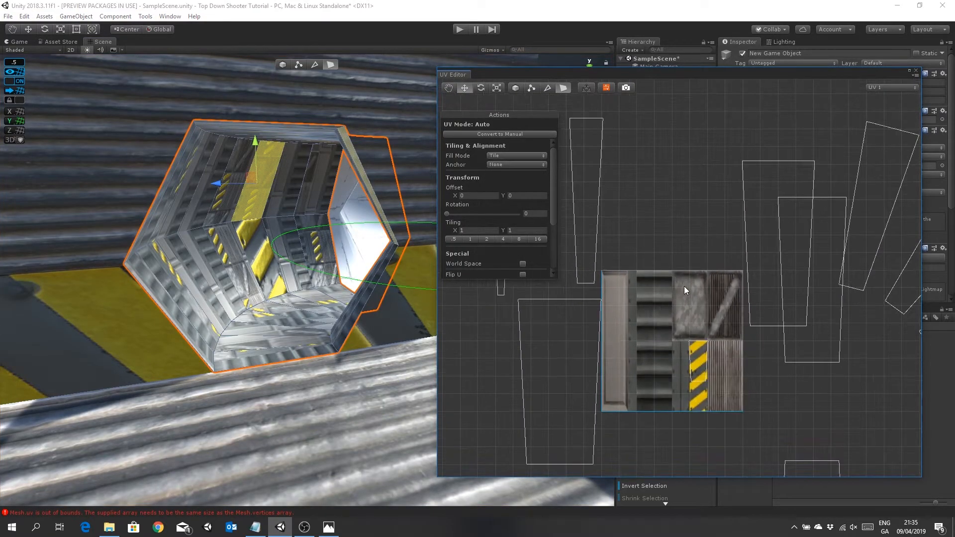
middle_click_drag(681, 253, 652, 106)
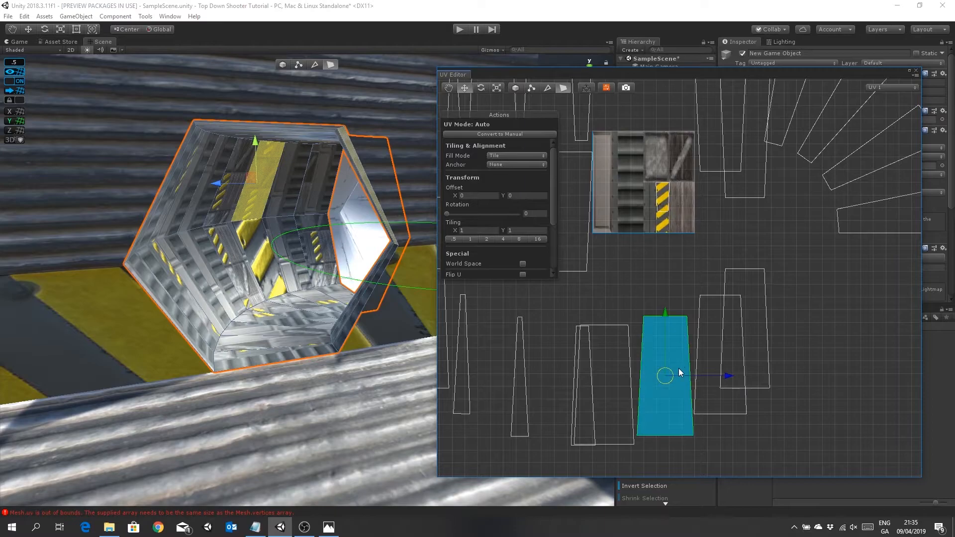
left_click_drag(666, 378, 667, 271)
left_click(497, 88)
scroll(674, 222, "up", 5)
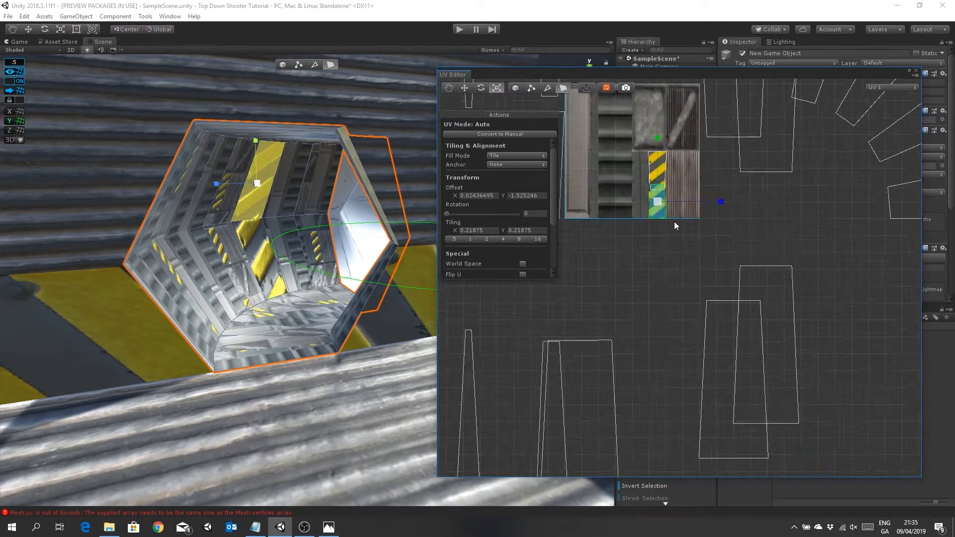
middle_click_drag(674, 221, 693, 422)
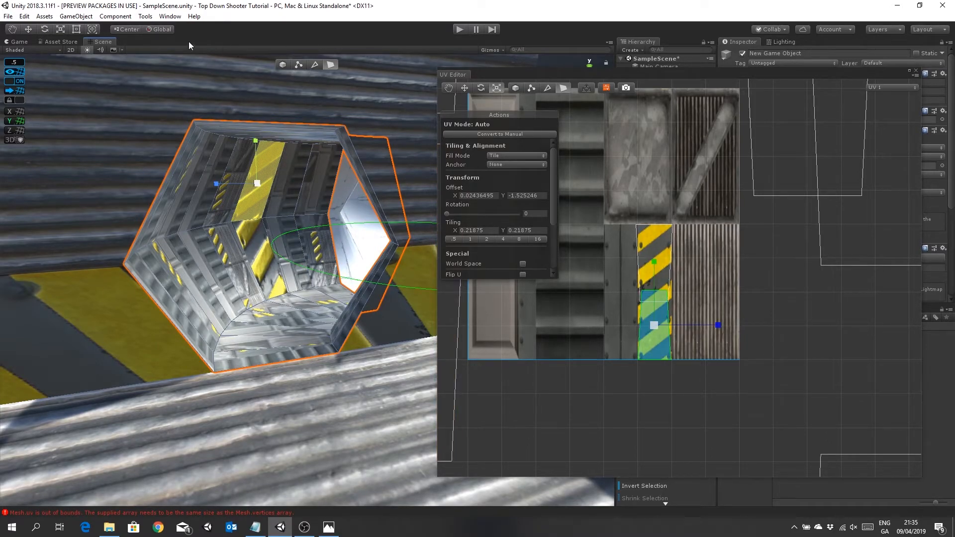
- Rotate the upper face's UVs by 180 degrees and move them to the top of the hazard stripes
left_click(46, 29)
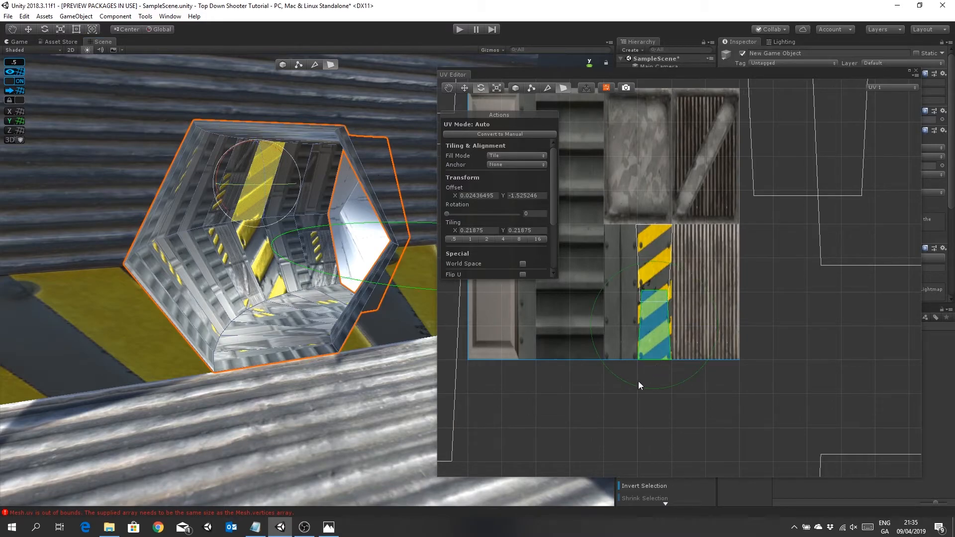
left_click_drag(635, 386, 687, 229)
left_click(464, 88)
left_click_drag(653, 326, 652, 262)
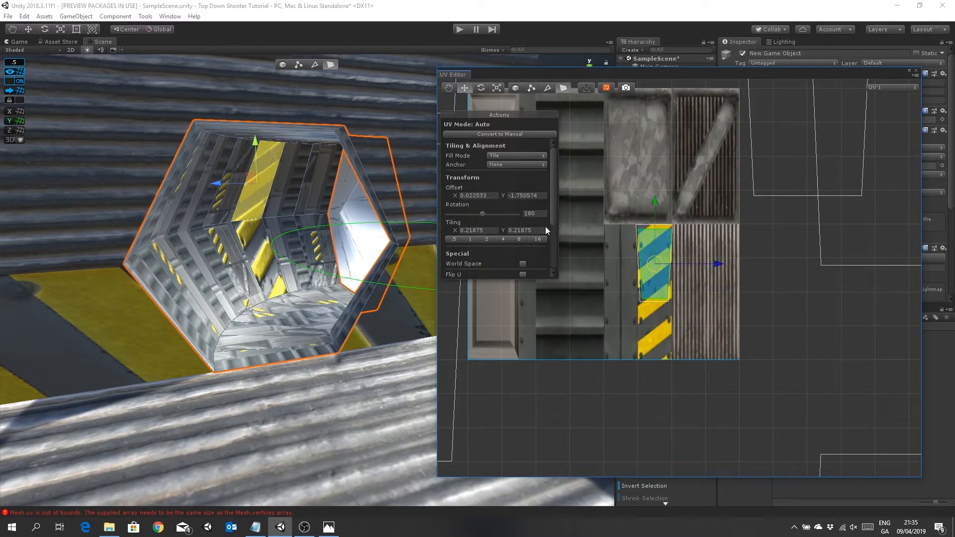
- Enlarge the rotated face's UVs to 0.2443849 tiling and shift them slightly down the hazard stripes to a Y offset of -1.708439
left_click(60, 29)
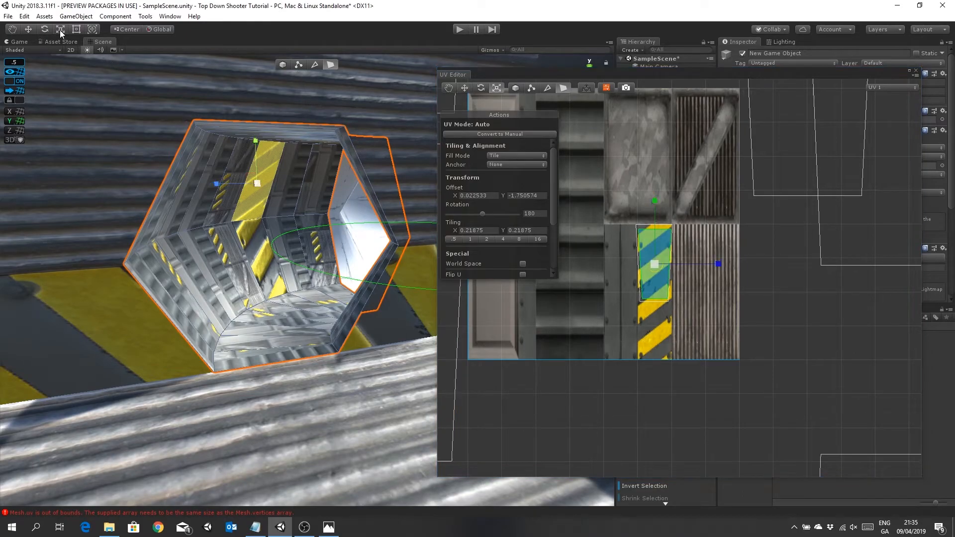
left_click_drag(655, 264, 666, 258)
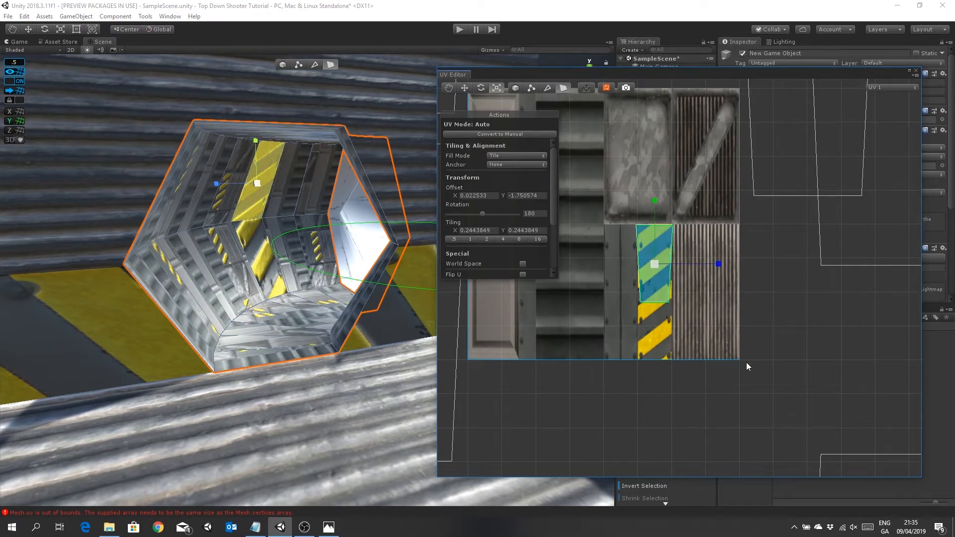
left_click(465, 88)
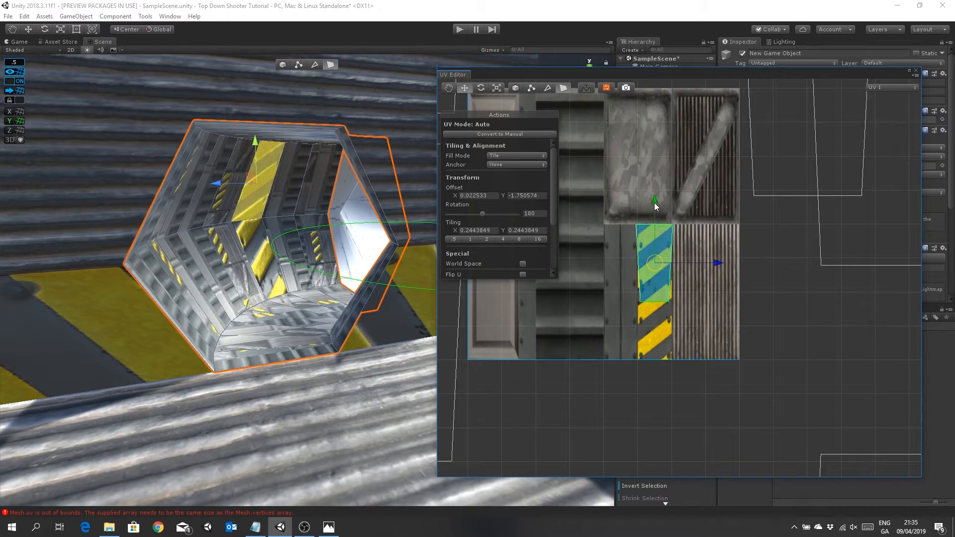
left_click(769, 344)
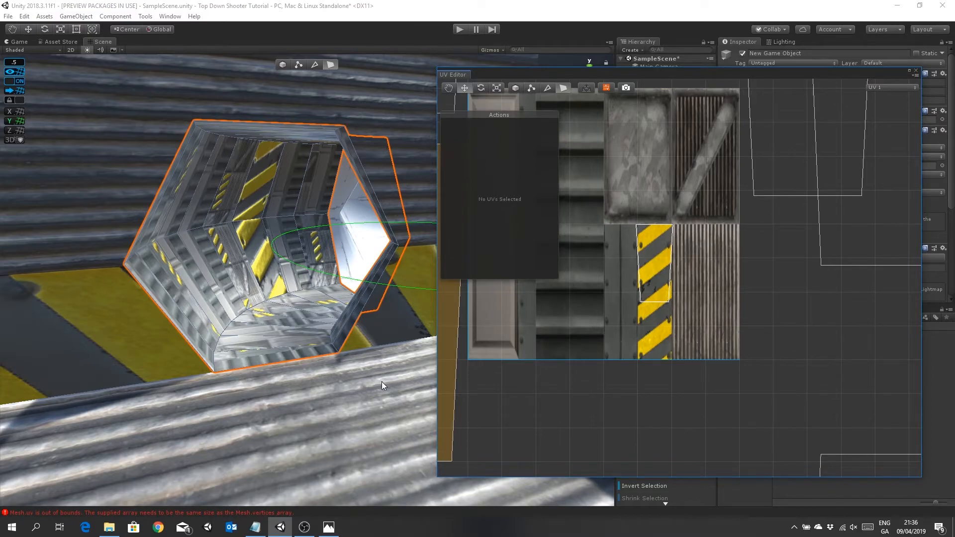
left_click(657, 286)
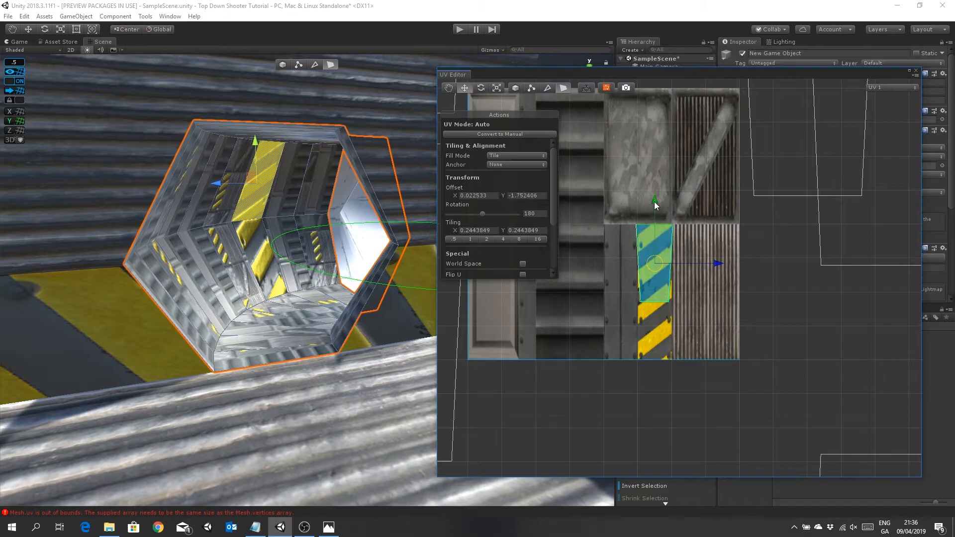
left_click_drag(656, 206, 657, 216)
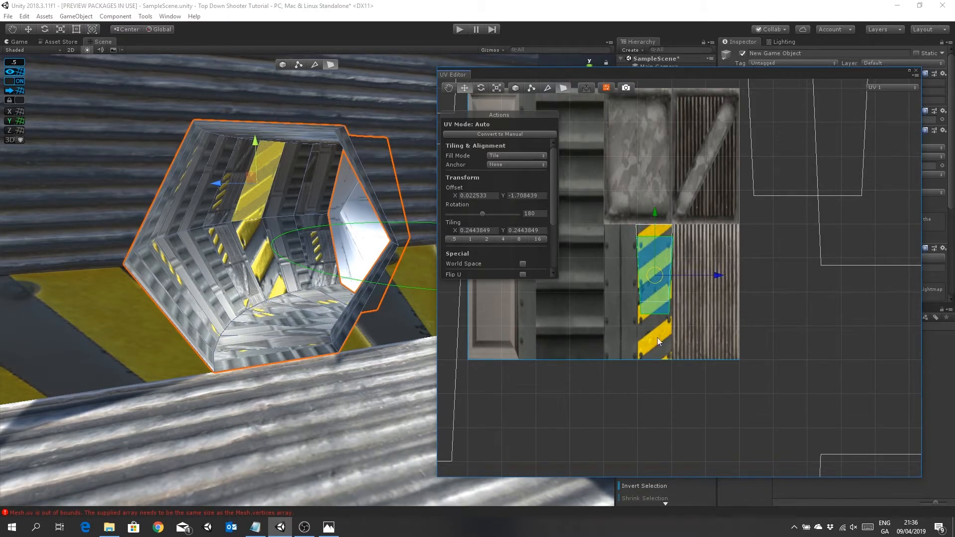
left_click(669, 404)
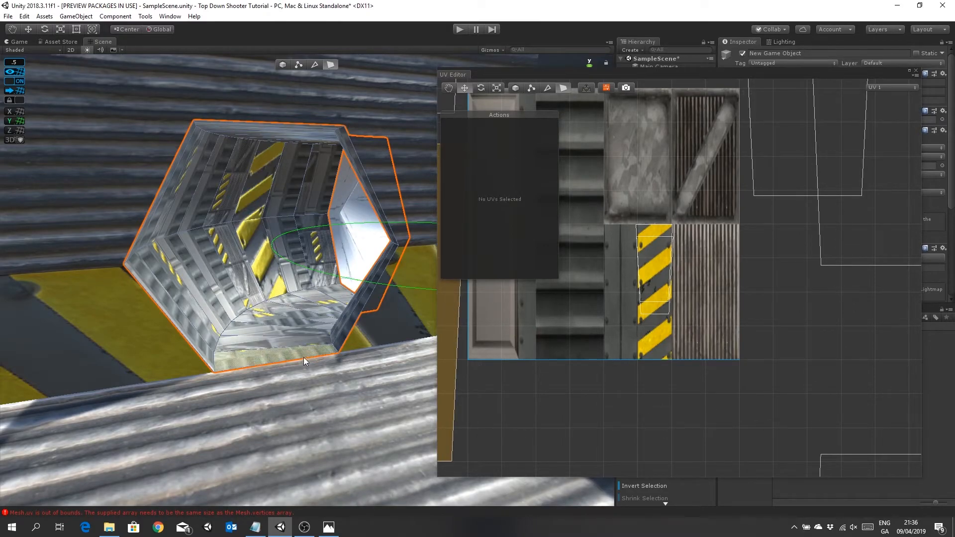
- Try to shift the lower corner UV vertex of the hazard-striped face sideways to follow the stripes' edge
scroll(655, 294, "up", 4)
middle_click_drag(655, 293, 677, 315)
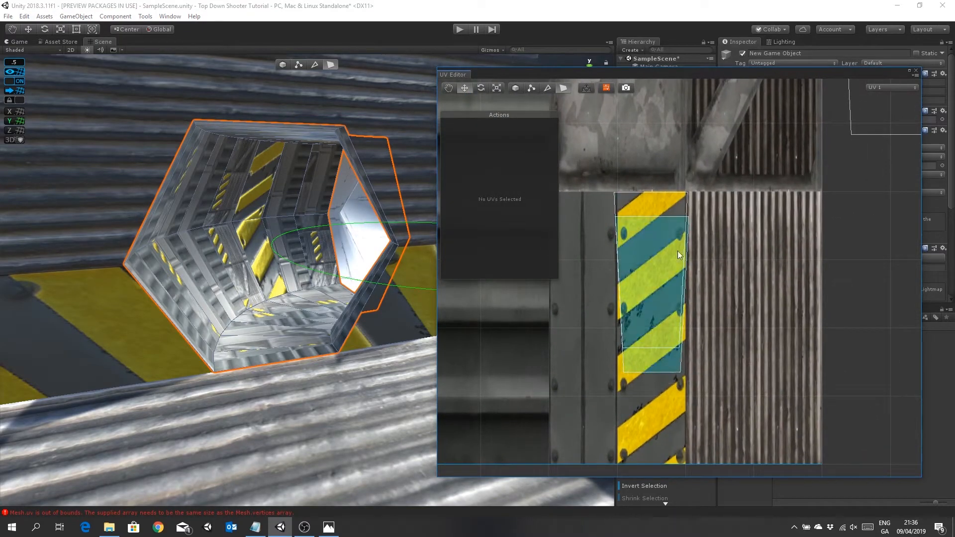
left_click(530, 88)
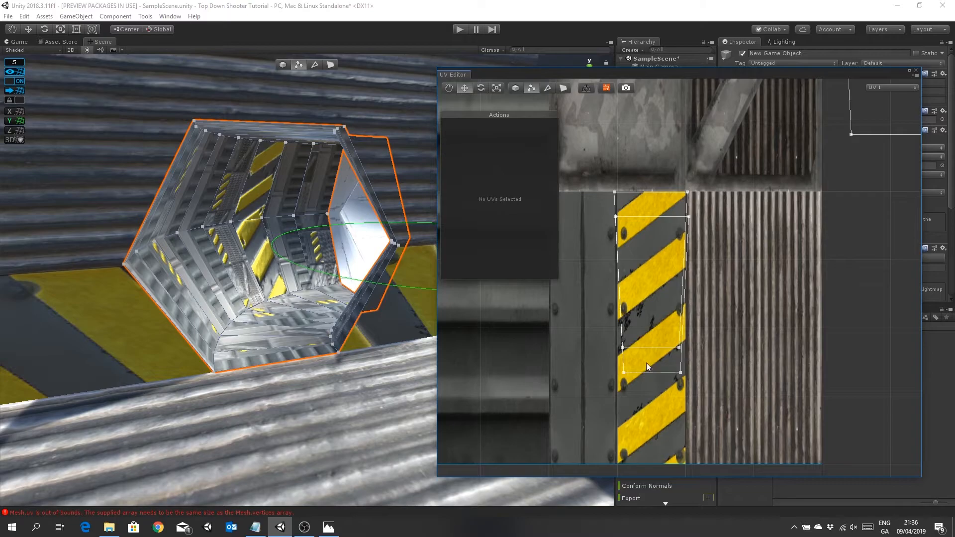
left_click(679, 373)
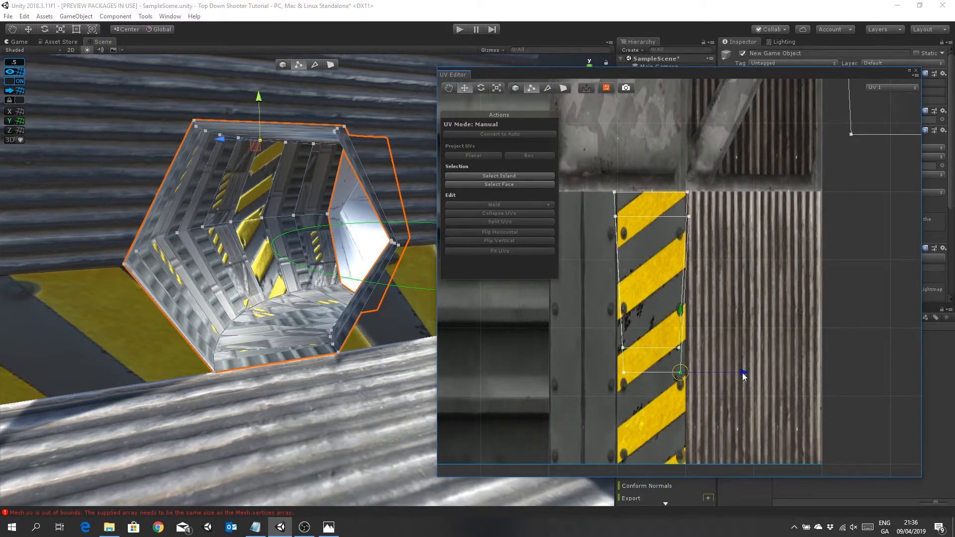
mouse_move(743, 373)
left_mouse_down()
mouse_move(723, 374)
mouse_move(788, 369)
mouse_move(743, 372)
left_mouse_up()
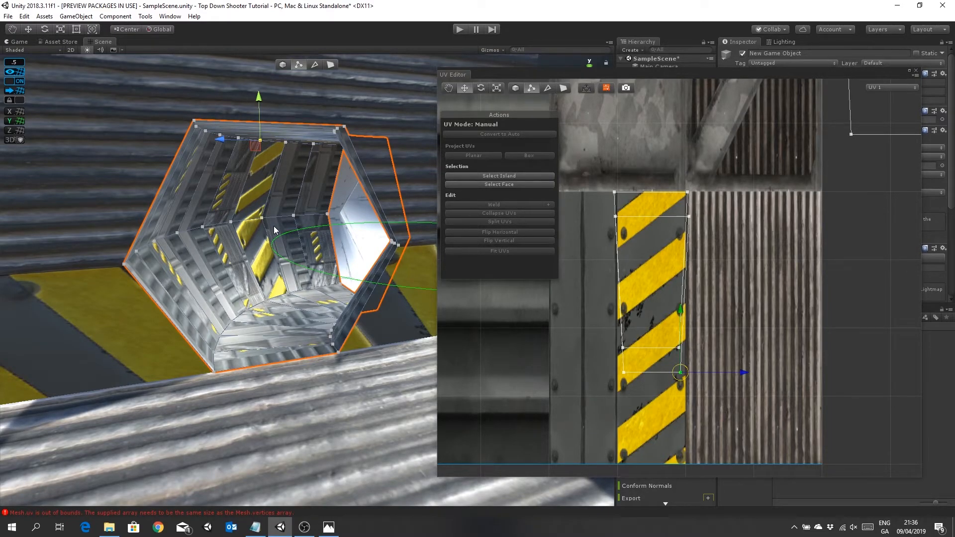
- Return to face selection and stack the UVs of the upper outer-curve wall faces on top of each other below the texture
left_click(335, 65)
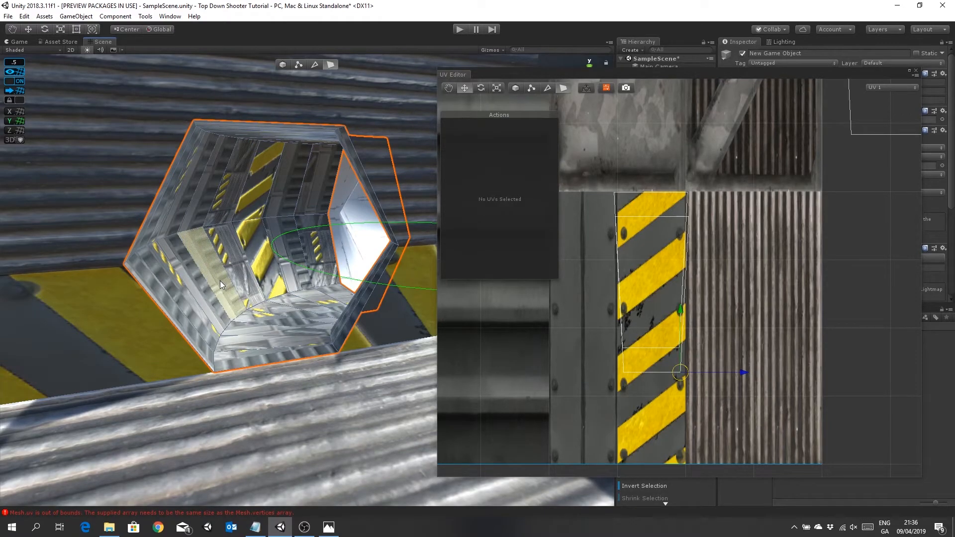
scroll(564, 233, "down", 10)
scroll(571, 243, "down", 2)
middle_click_drag(661, 327, 743, 332)
middle_click_drag(699, 315, 689, 314)
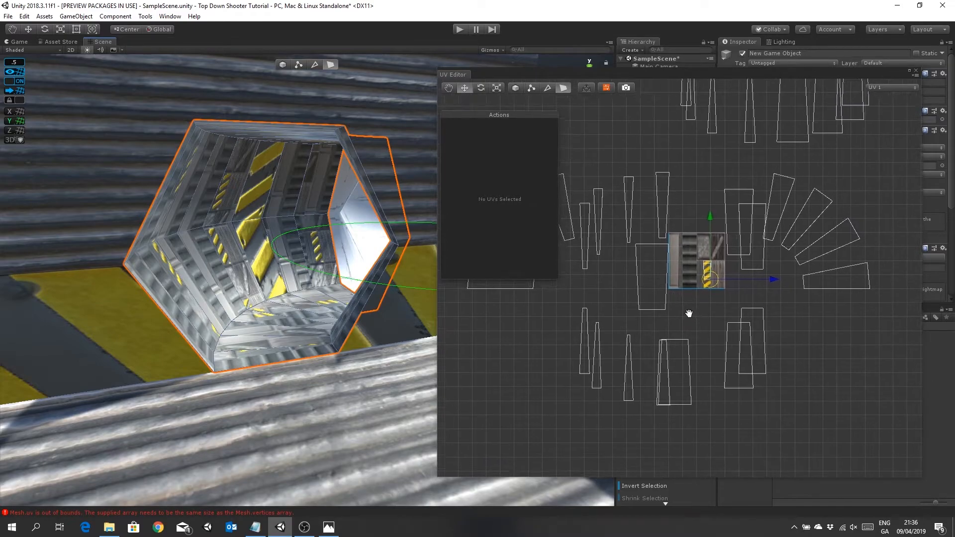
left_click(657, 282)
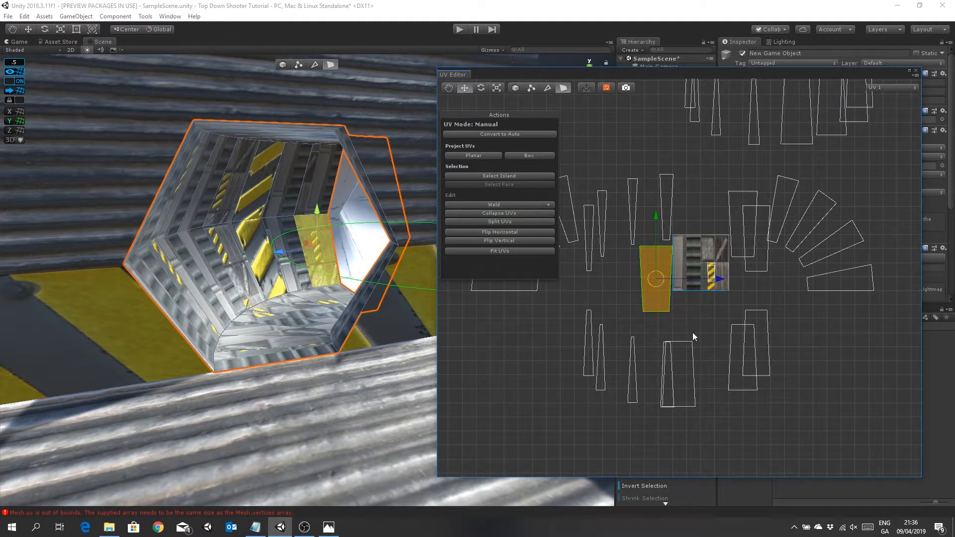
left_click(736, 363)
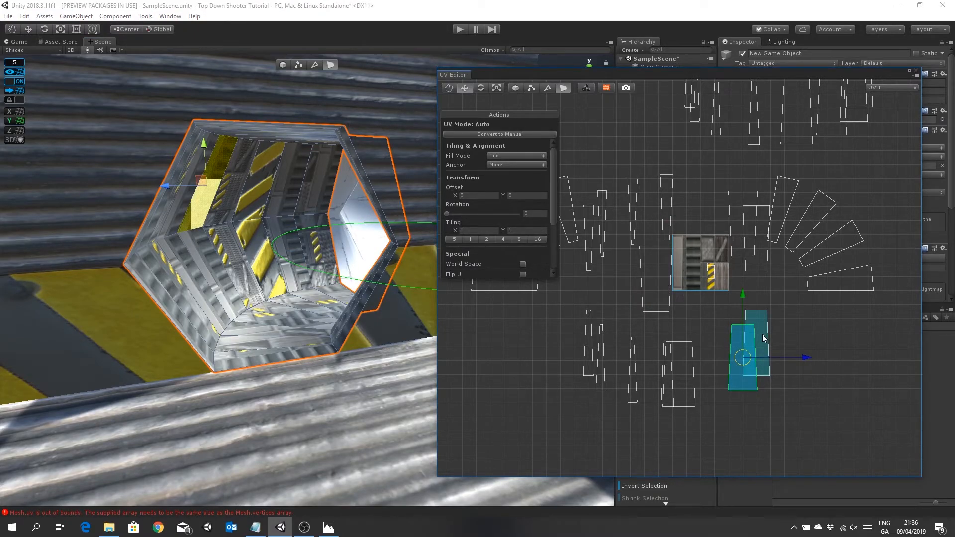
left_click_drag(764, 338, 746, 362)
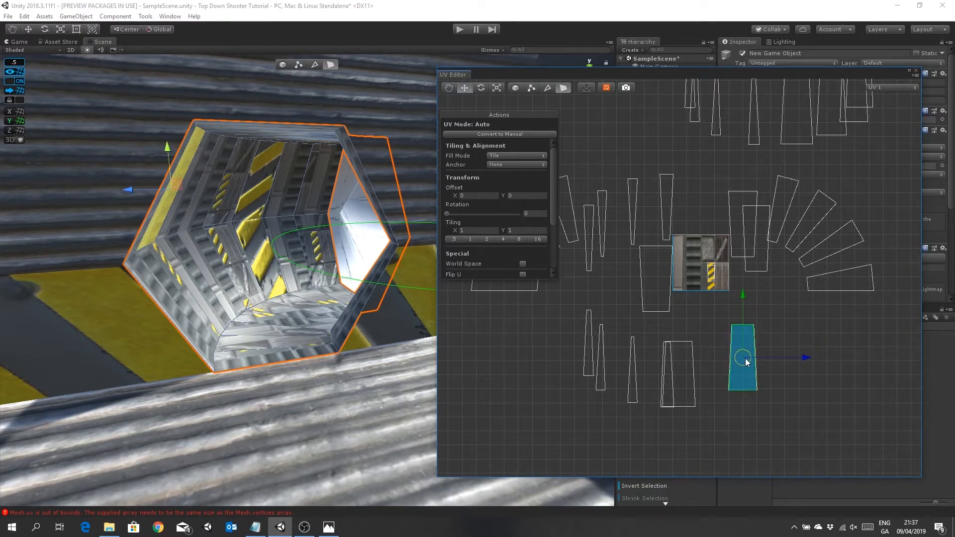
left_click(690, 377)
left_click_drag(681, 376, 747, 360)
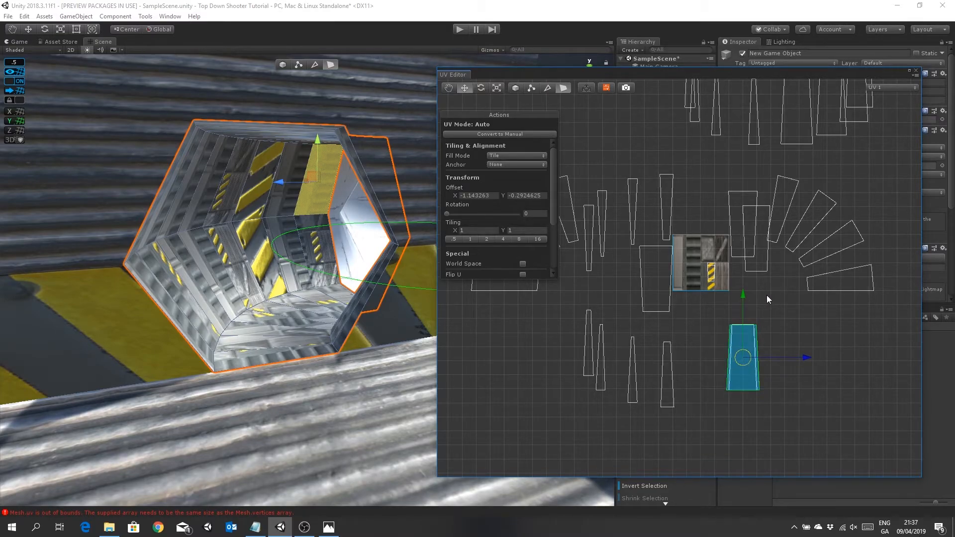
- Stack the UVs of the lower outer-curve wall faces on top of each other beside the texture
left_click(767, 265)
left_click_drag(758, 238, 744, 224)
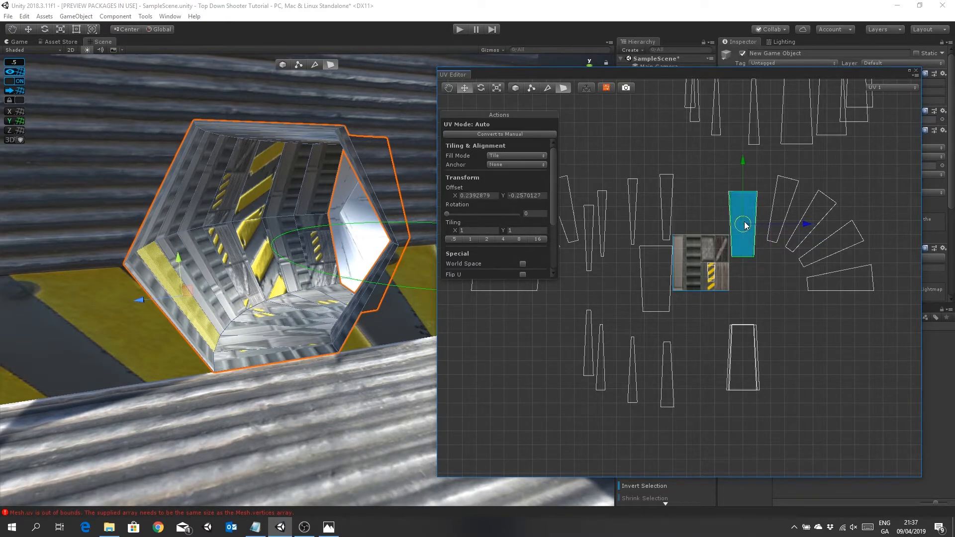
left_click_drag(655, 282, 743, 225)
- Rotate the stacked upper-wall UVs by 180 degrees and move them onto the lower-wall UV stack
middle_click_drag(605, 293, 565, 311)
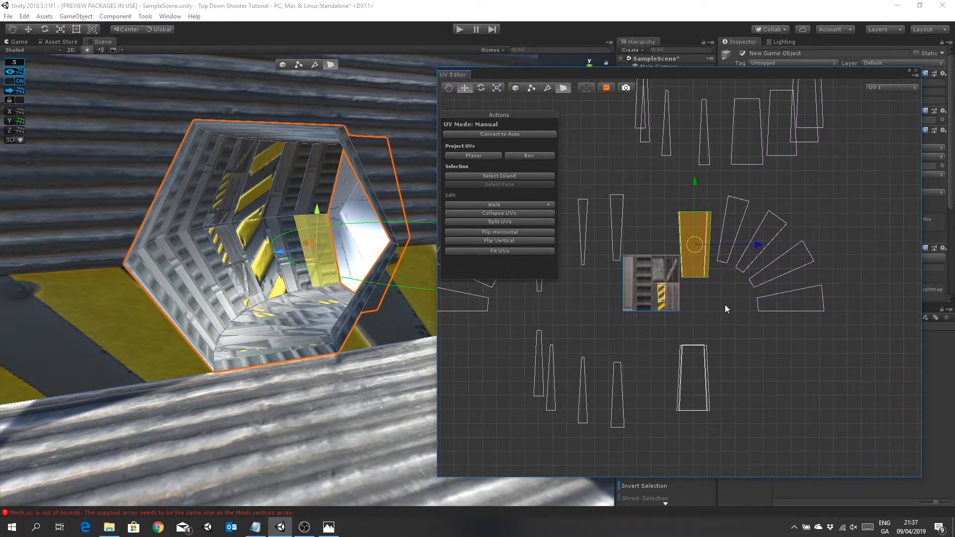
left_click_drag(715, 331, 723, 295)
key("e")
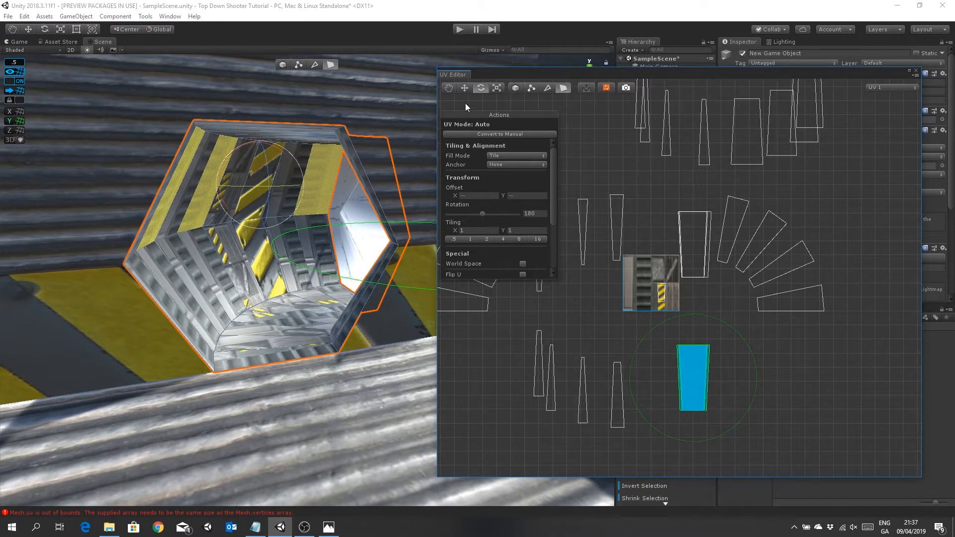
left_click(465, 88)
left_click_drag(695, 378, 714, 336)
- Move the first tilted floor-face UV below the wall stack and turn it upright, and rotate the second floor-face UV to 324.25 degrees
left_click(730, 228)
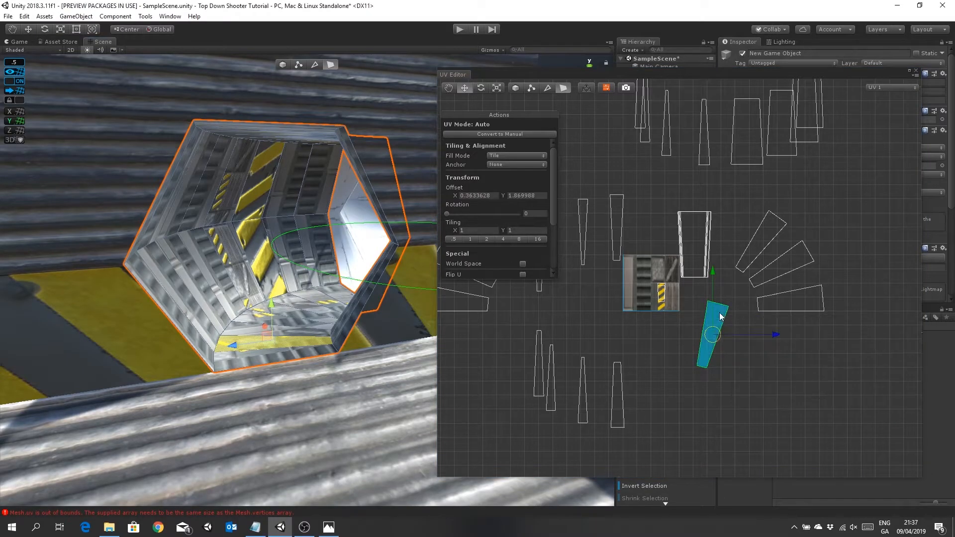
left_click(484, 90)
left_click_drag(683, 389, 702, 398)
left_click_drag(768, 256, 763, 231)
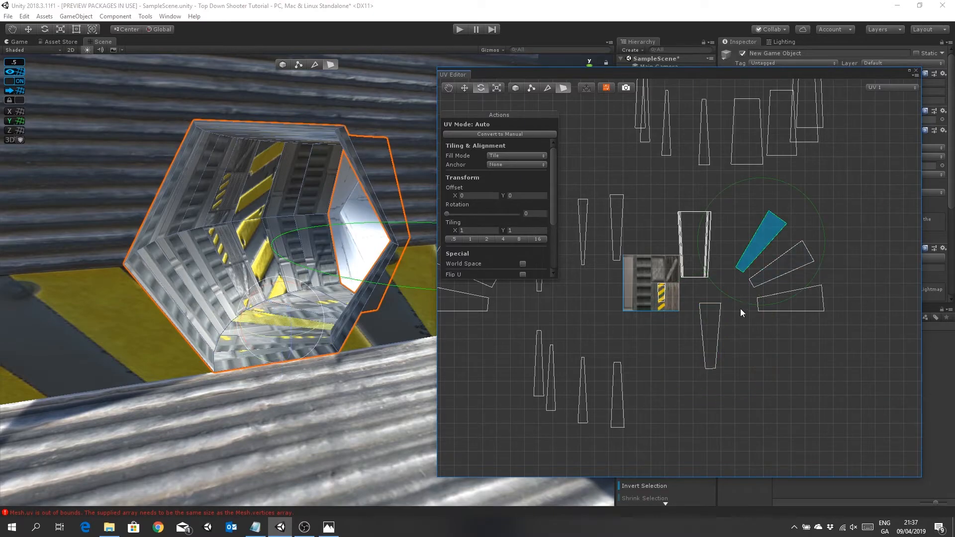
left_click_drag(738, 303, 778, 310)
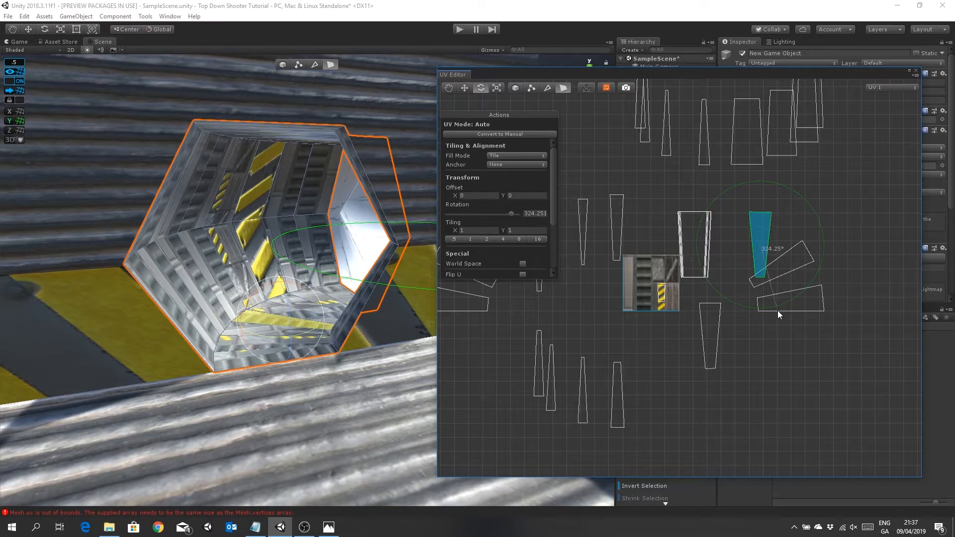
- Straighten the remaining tilted floor-face UVs, stack all the floor UVs together and place the stack beside the wall UV stack
left_click(787, 267, "shift")
left_click(787, 266)
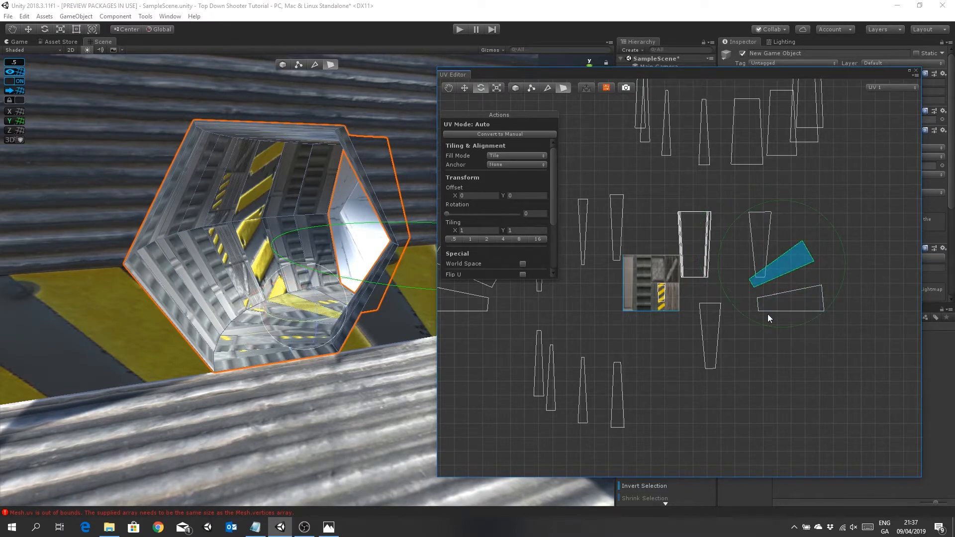
left_click_drag(763, 325, 872, 355)
left_click(465, 88)
left_click_drag(794, 291, 708, 337)
left_click(774, 256)
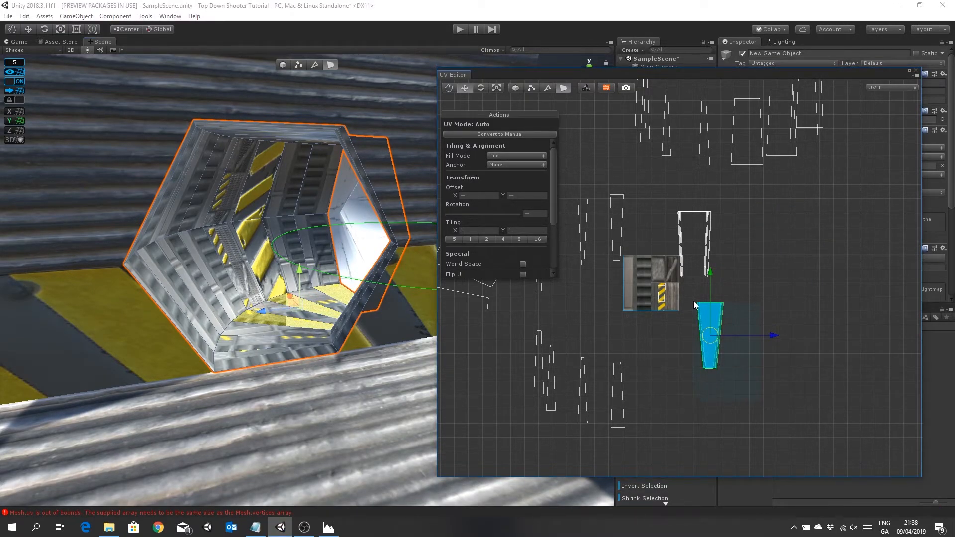
left_click_drag(710, 334, 748, 249)
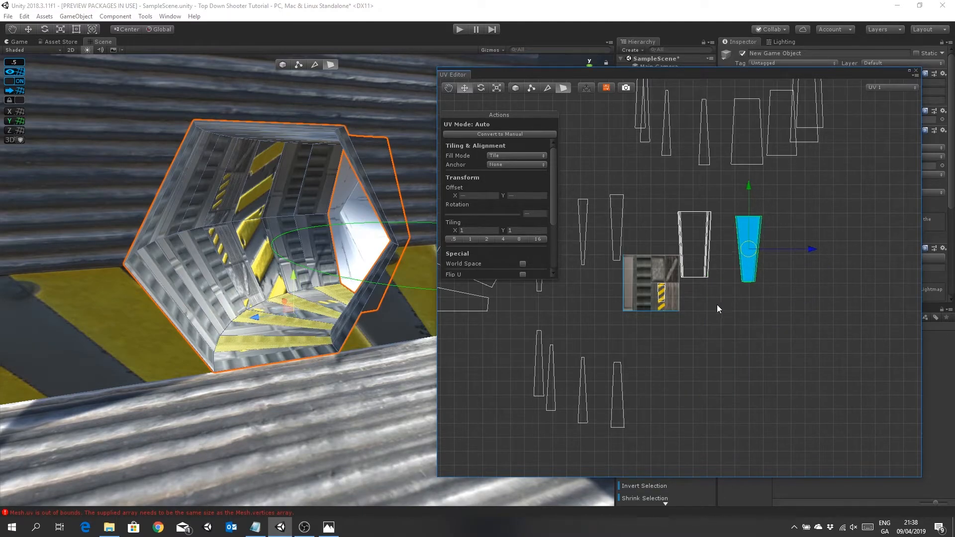
- Stack the UVs of the upper inner-curve wall faces on top of each other on the other side of the texture
left_click_drag(673, 201, 706, 248)
middle_click_drag(693, 344, 796, 348)
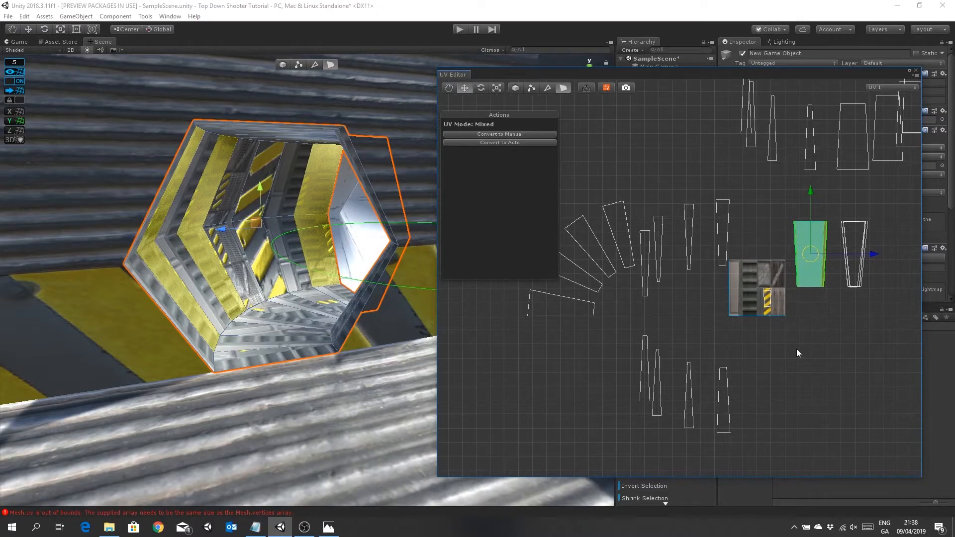
left_click(722, 228)
left_click_drag(723, 229, 689, 230)
left_click(660, 244)
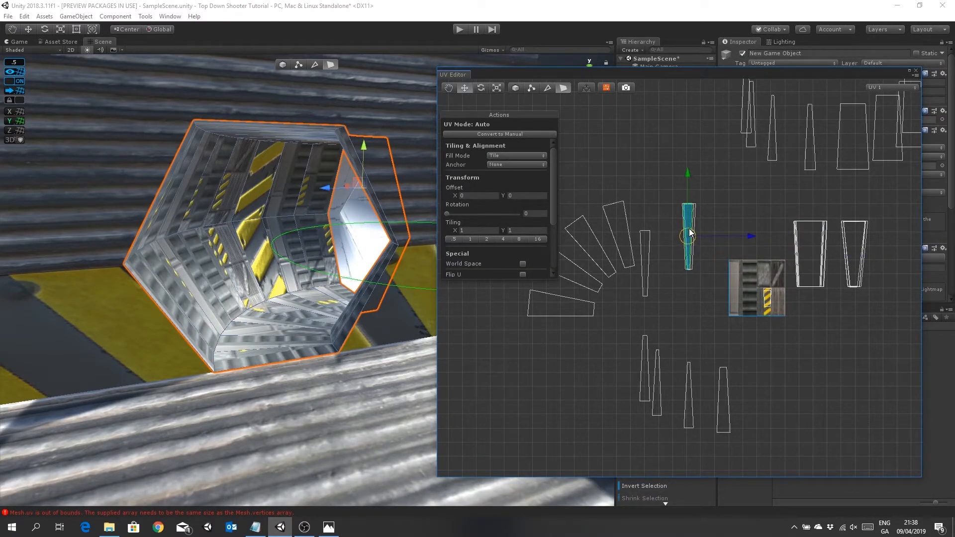
left_click(646, 265)
left_click_drag(647, 264, 691, 238)
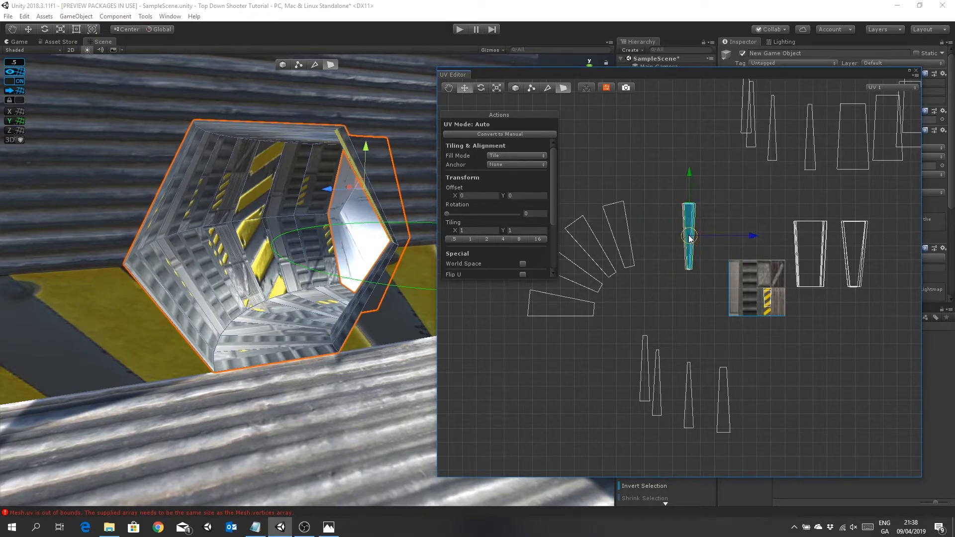
- Turn the first two tilted ceiling-face UVs upright, the second by about 36 degrees, and stack them together
left_click(618, 235)
left_click_drag(618, 235, 636, 232)
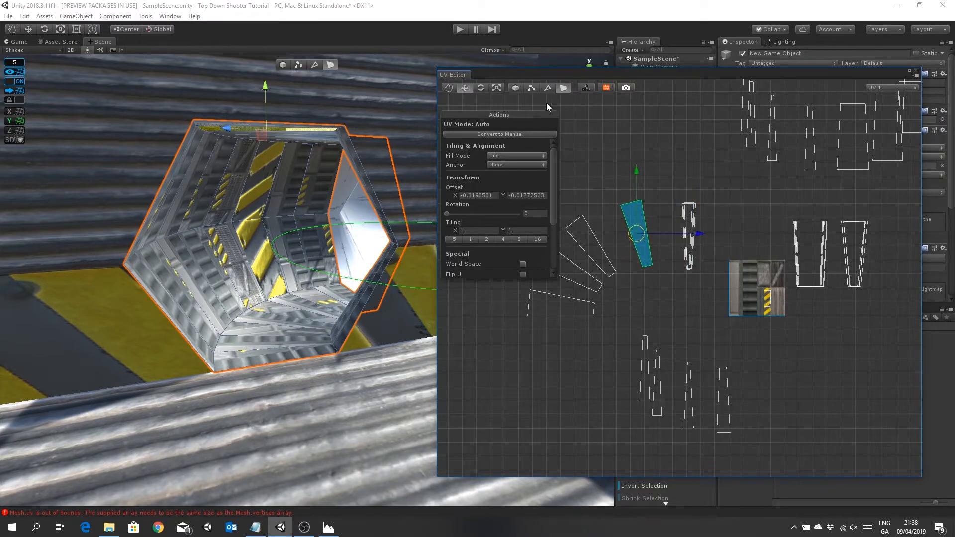
left_click(483, 90)
left_click_drag(656, 292, 588, 321)
left_click(600, 256)
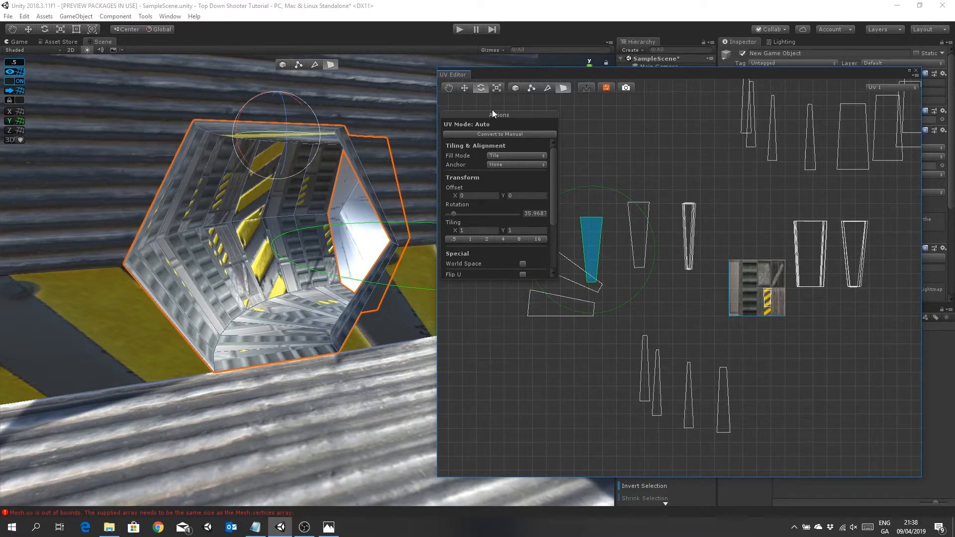
left_click(464, 88)
left_click_drag(589, 240, 639, 238)
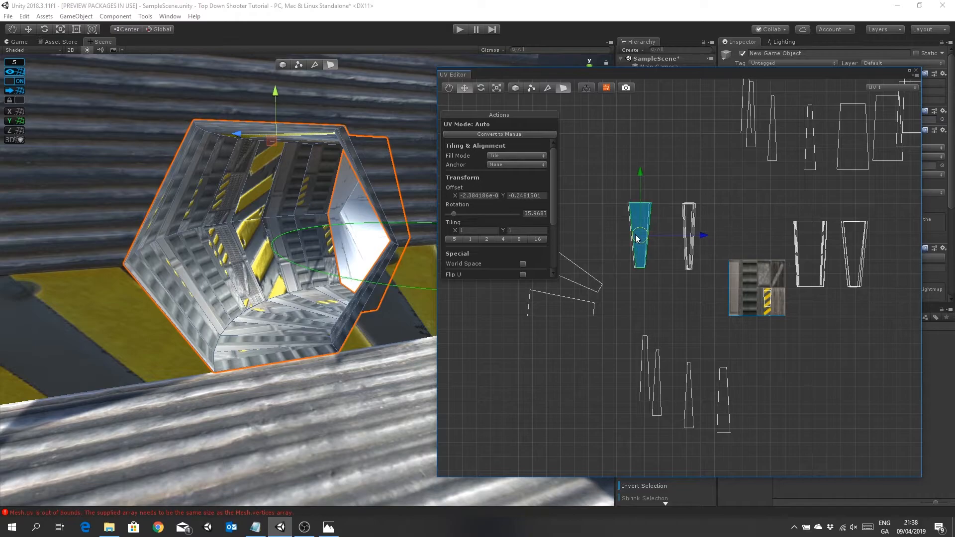
- Rotate the third ceiling-face UV by about 59.7 degrees and move it onto the ceiling UV stack
left_click(579, 272)
middle_click_drag(596, 248, 662, 236)
left_click(481, 88)
left_click_drag(654, 318, 565, 334)
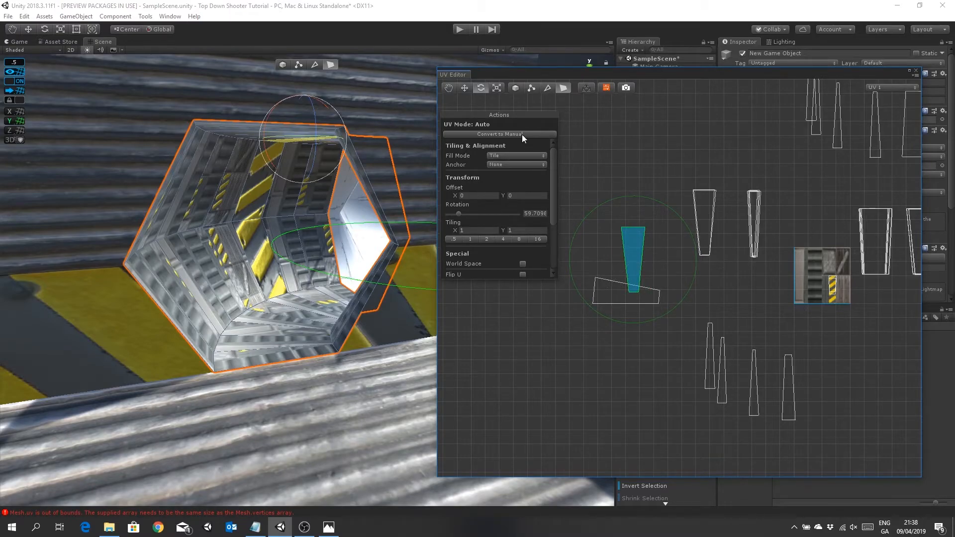
left_click(465, 88)
left_click_drag(636, 257, 709, 227)
- Rotate the last ceiling-face UV by about 84.6 degrees and add it to the ceiling UV stack
left_click(628, 293)
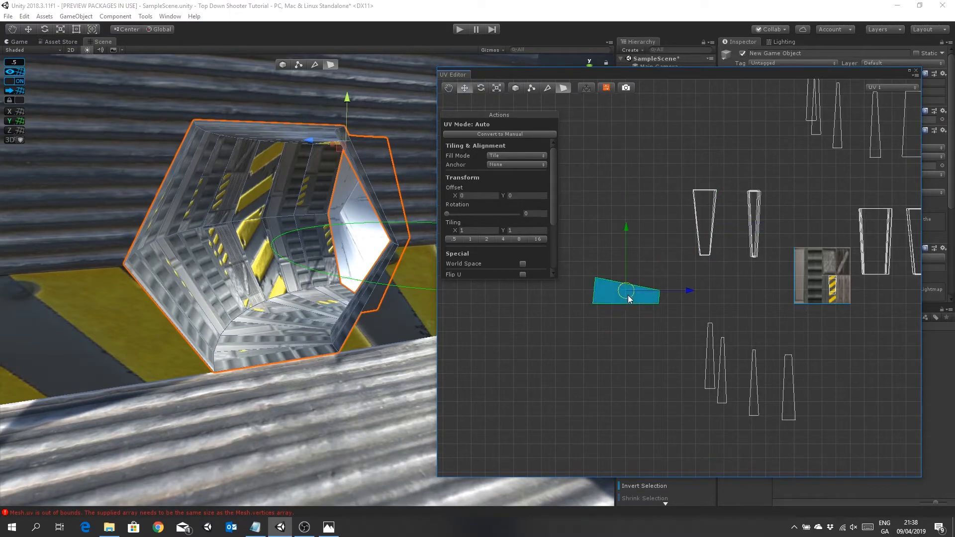
left_click(481, 88)
left_click_drag(649, 349, 527, 338)
left_click(464, 89)
left_click_drag(623, 291, 705, 223)
middle_click_drag(741, 281, 644, 245)
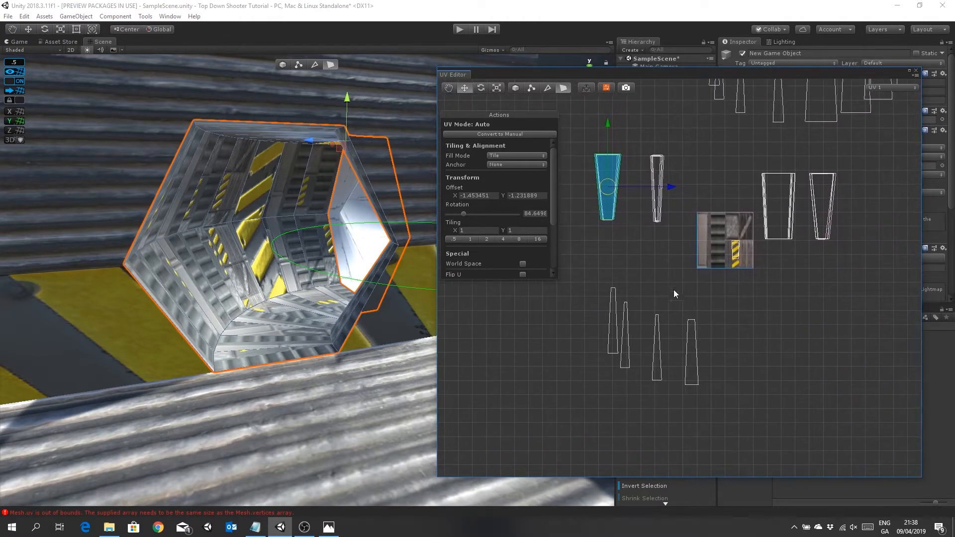
- Gather the four narrow UVs of the lower inner-curve wall faces into one stack
left_click(694, 335)
left_click_drag(694, 334, 640, 222)
left_click(658, 345)
left_click_drag(659, 345, 640, 239)
left_click(613, 319)
left_click(627, 330)
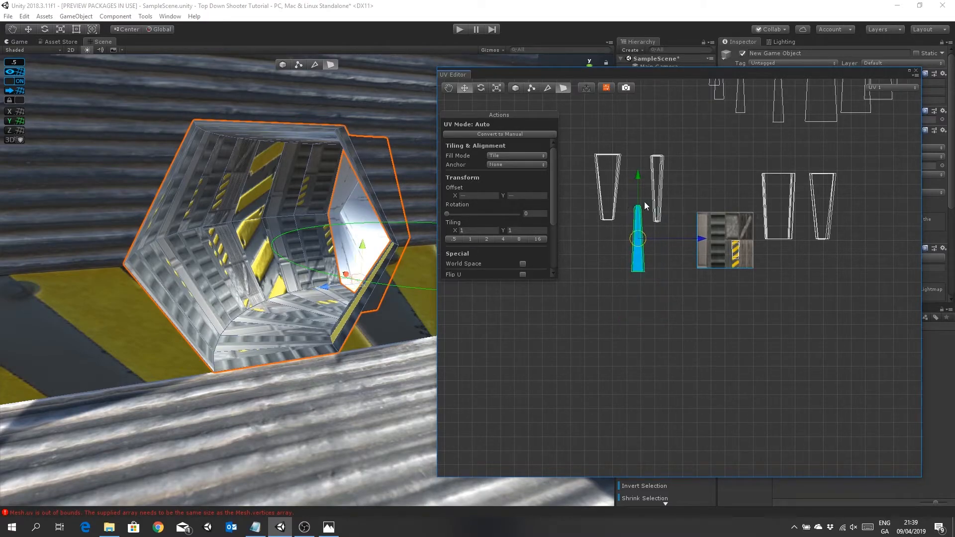
- Rotate the lower inner-wall UV stack by about 180 degrees and move it onto the upper inner-wall stack
key("e")
left_click_drag(621, 297, 666, 166)
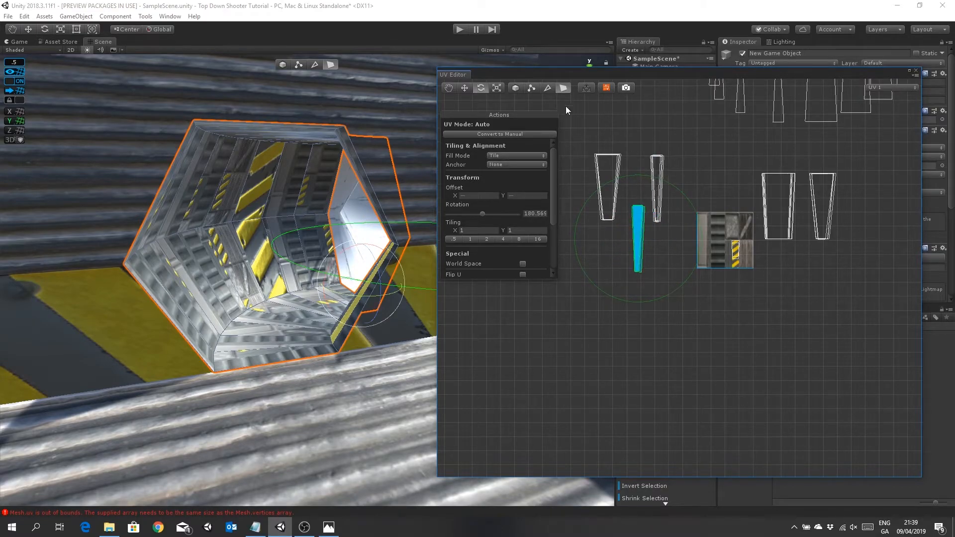
left_click(470, 88)
left_click_drag(639, 239, 658, 188)
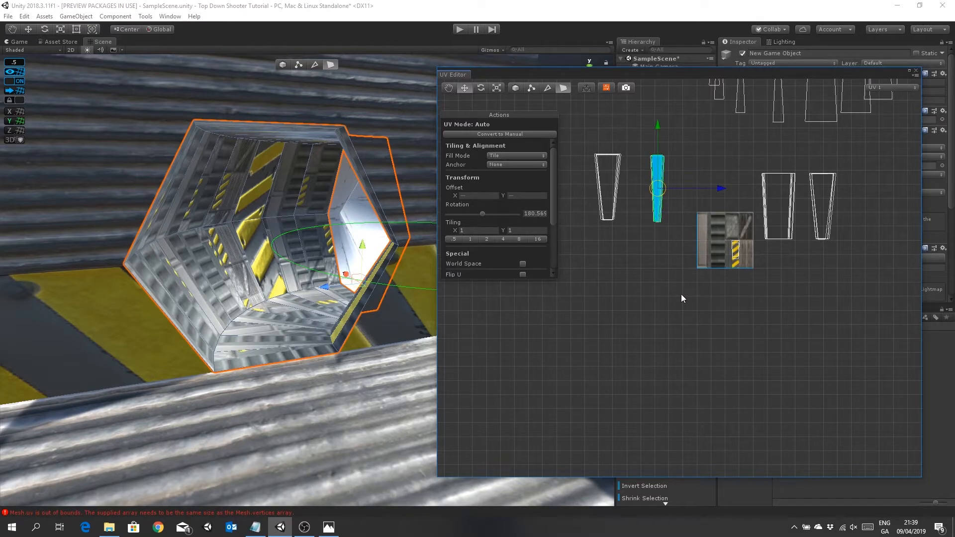
middle_click_drag(685, 288, 669, 358)
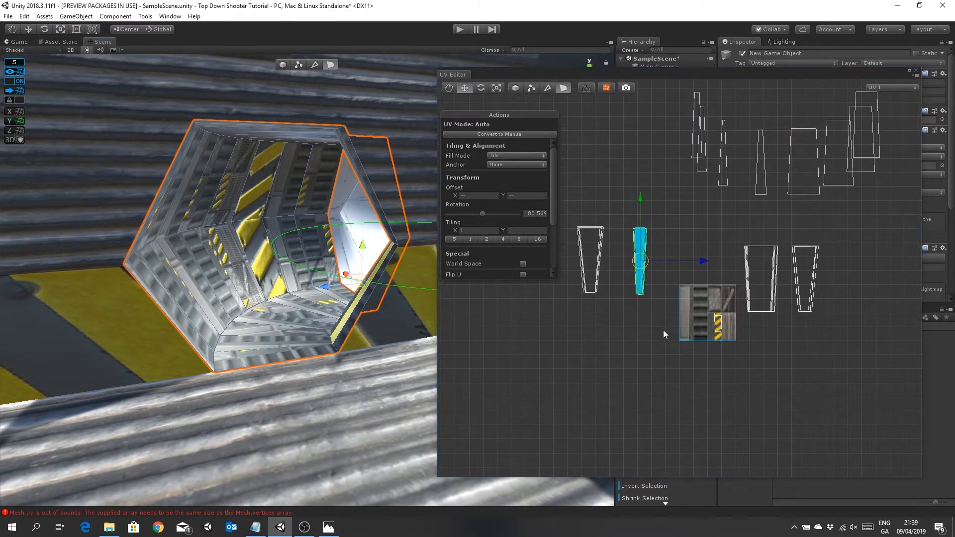
- Select the inner-wall UV stack, move it to the texture's lower edge and scale it to about 0.48 tiling
middle_click_drag(843, 249, 838, 274)
left_click(639, 313)
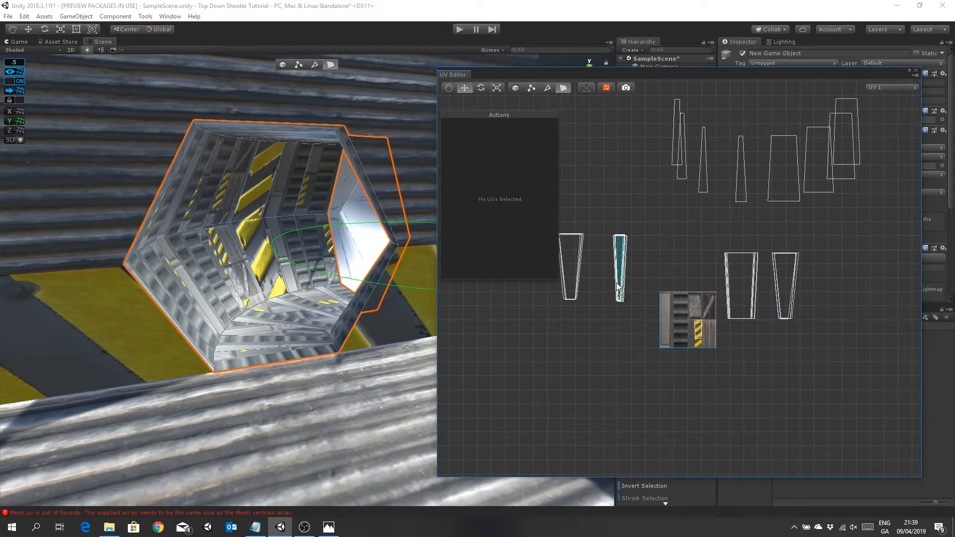
left_click(627, 291)
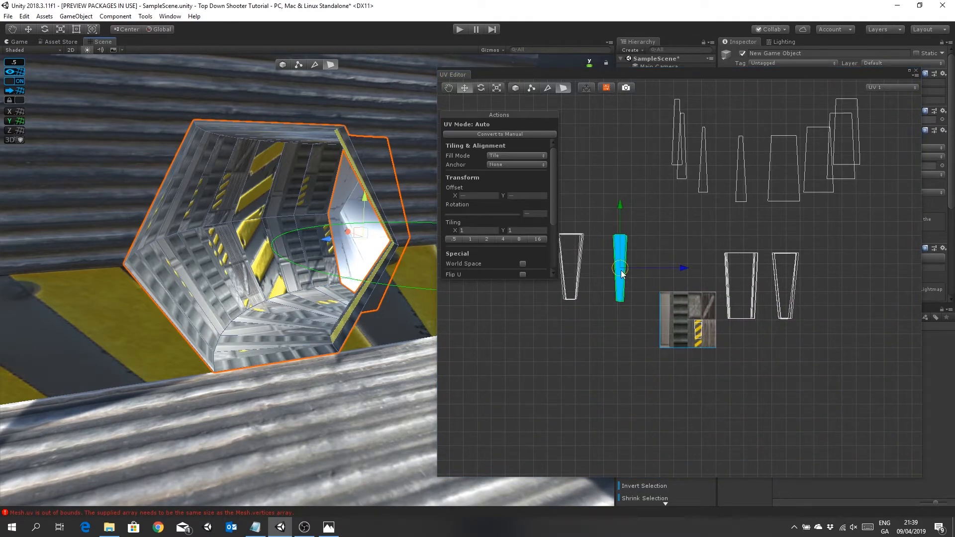
left_click_drag(620, 269, 680, 359)
left_click(497, 88)
scroll(693, 346, "up", 5)
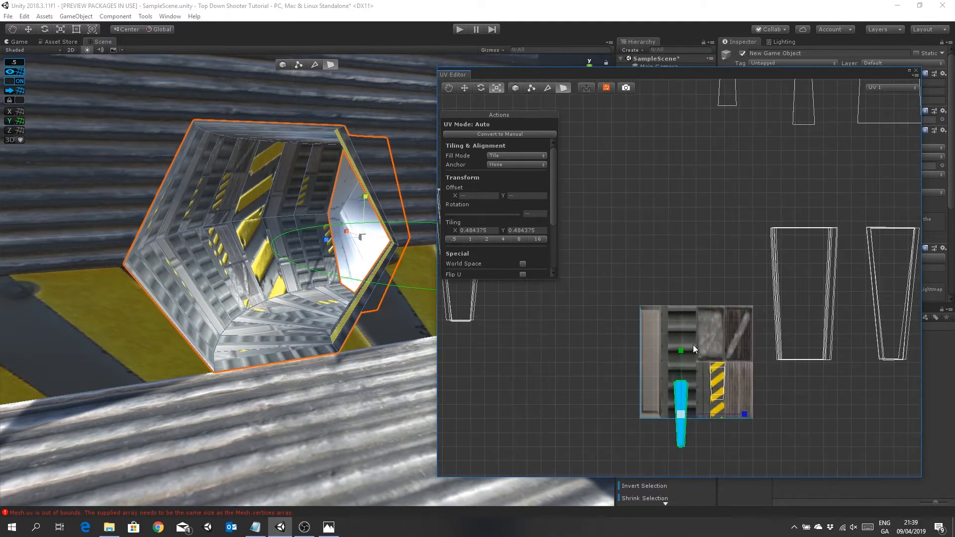
- Move the inner-wall UV stack onto the yellow-black hazard stripe and scale it down to about 0.24 tiling to fit
middle_click_drag(677, 261, 630, 125)
scroll(649, 185, "up", 3)
middle_click_drag(643, 245, 680, 307)
left_click_drag(630, 301, 712, 245)
left_click(464, 87)
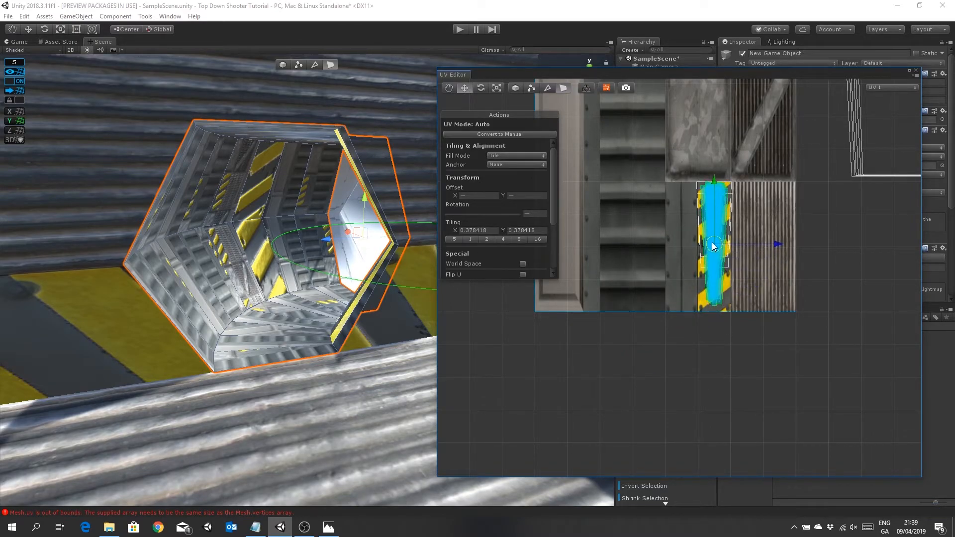
left_click(497, 88)
left_click_drag(715, 251, 715, 226)
left_click(464, 88)
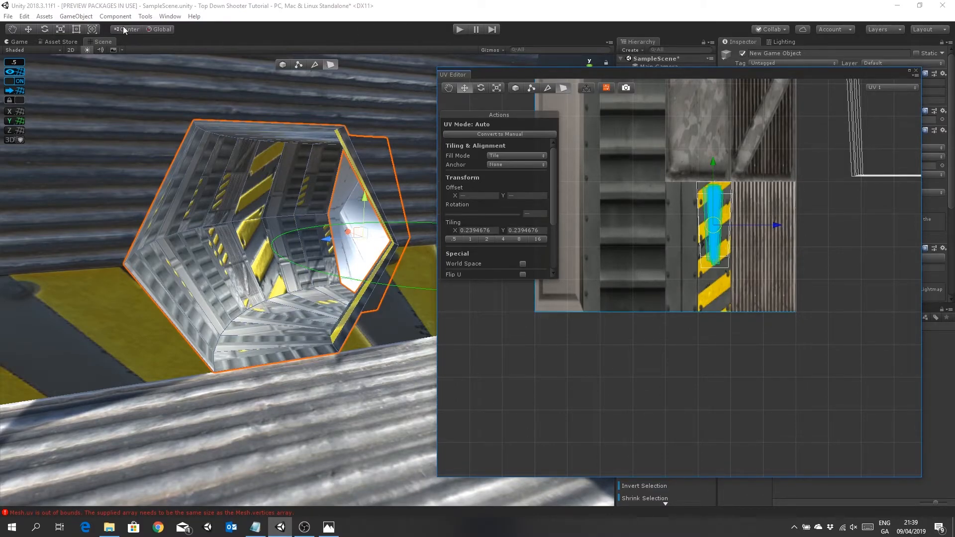
left_click(60, 29)
left_click_drag(713, 225, 724, 221)
- Select the ceiling UV stack and scale it to about 0.35 tiling
scroll(667, 228, "down", 3)
middle_click_drag(668, 131, 886, 238)
left_click_drag(611, 158, 692, 289)
left_click_drag(652, 234, 662, 275)
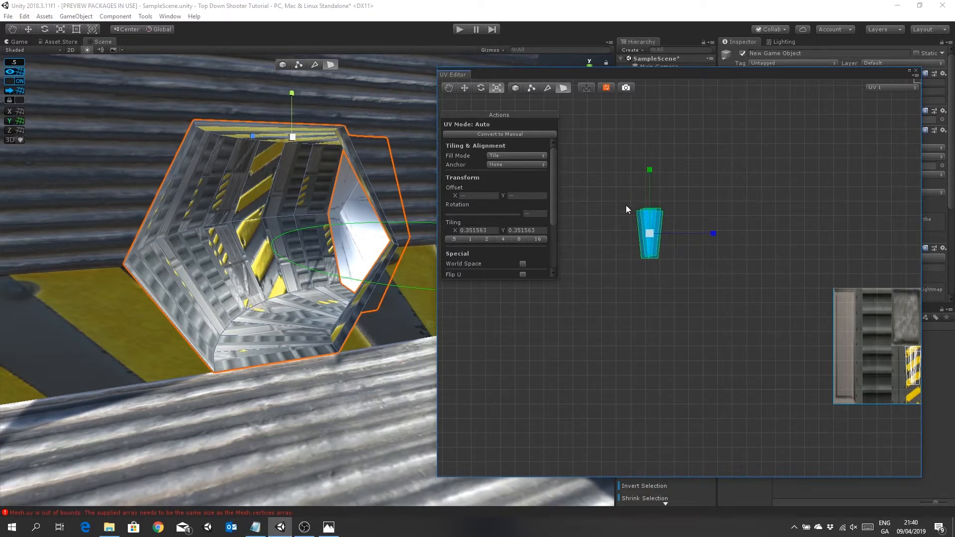
- Move the ceiling UV stack onto the hazard stripe and scale it down to about 0.29 tiling
left_click(464, 88)
middle_click_drag(697, 203, 626, 180)
left_click_drag(577, 214, 840, 354)
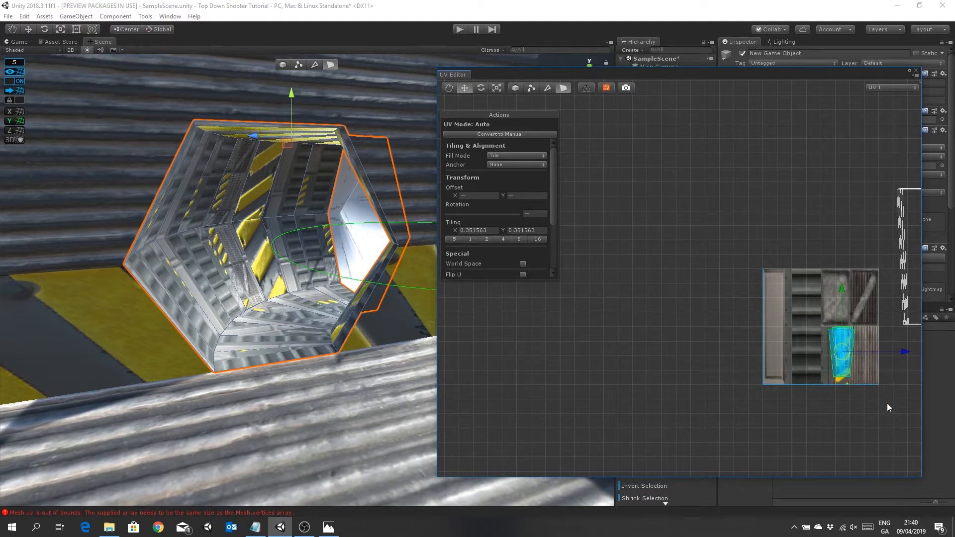
middle_click_drag(887, 407, 756, 378)
scroll(734, 369, "up", 3)
middle_click_drag(748, 350, 682, 254)
left_click(496, 89)
left_click_drag(671, 317, 671, 330)
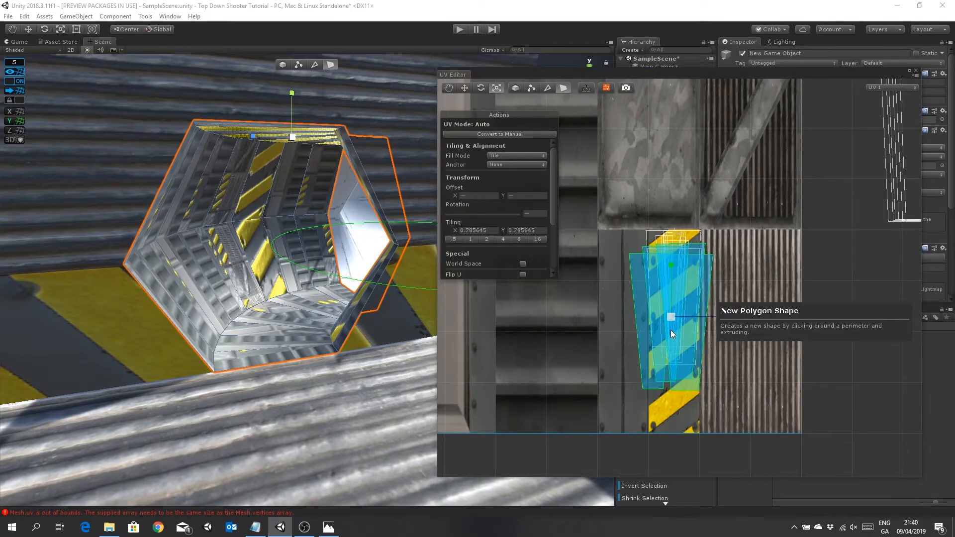
- Reposition the spread-out ceiling-face UVs one by one so they overlap within the hazard stripe
left_click(465, 104)
left_click(464, 89)
left_click(634, 282)
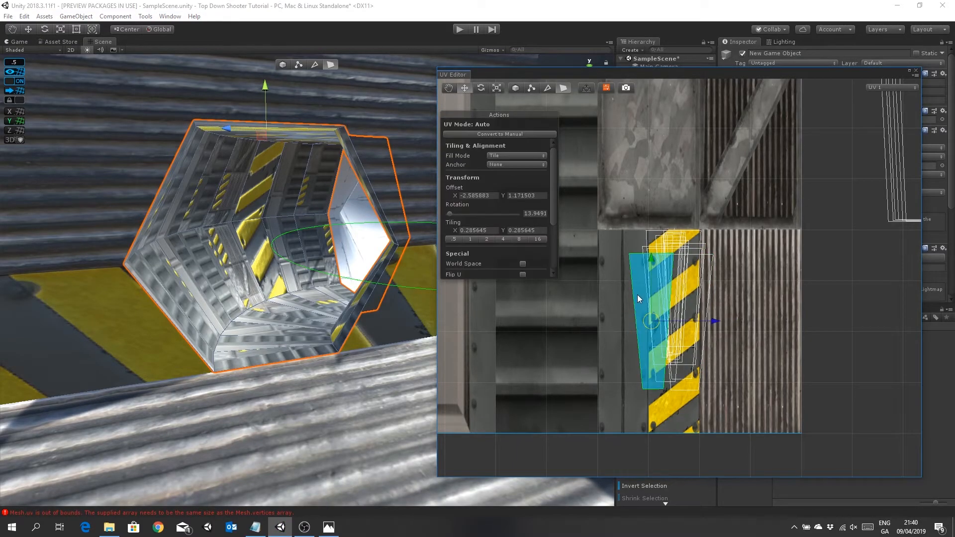
left_click(674, 302)
mouse_move(675, 301)
left_mouse_down()
mouse_move(656, 377)
mouse_move(670, 363)
mouse_move(679, 291)
mouse_move(676, 299)
left_mouse_up()
left_click_drag(684, 375, 675, 302)
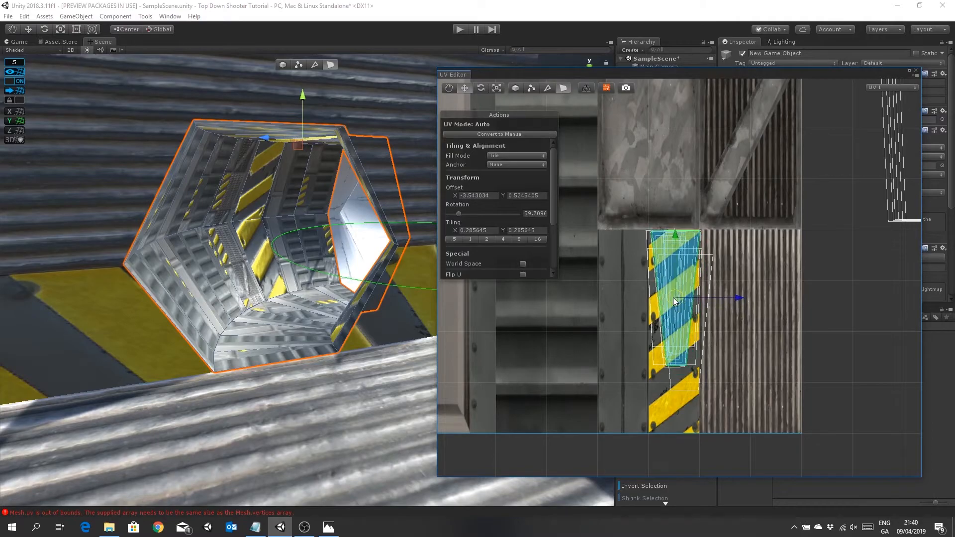
left_click_drag(688, 395, 674, 301)
- Select the wide outer-wall UV stack, shrink it to stripe width and move it onto the hazard stripe
scroll(703, 293, "down", 5)
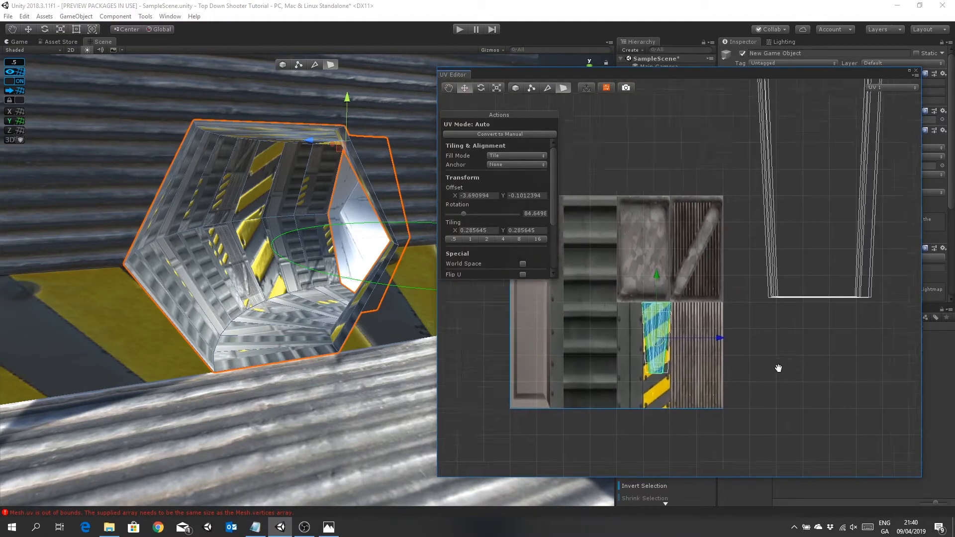
scroll(730, 411, "down", 3)
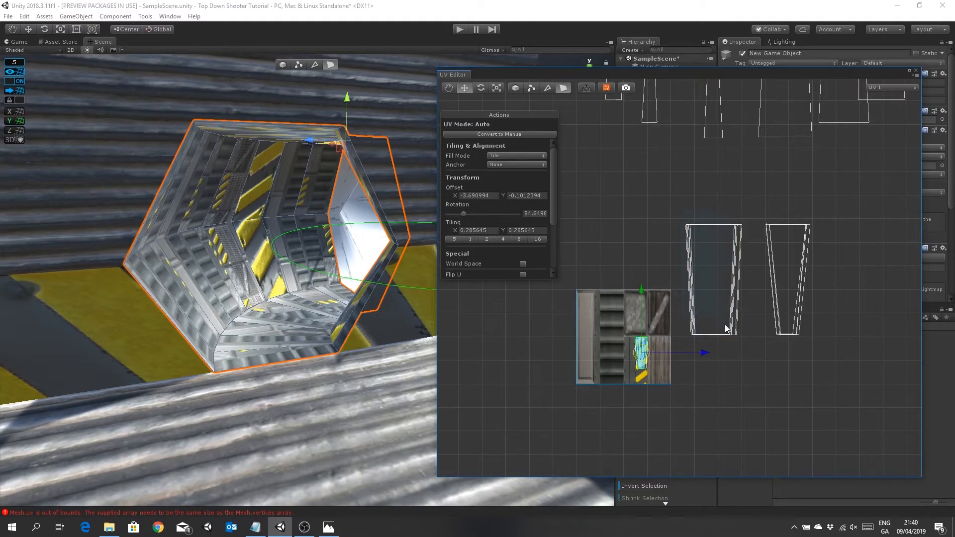
left_click(748, 363)
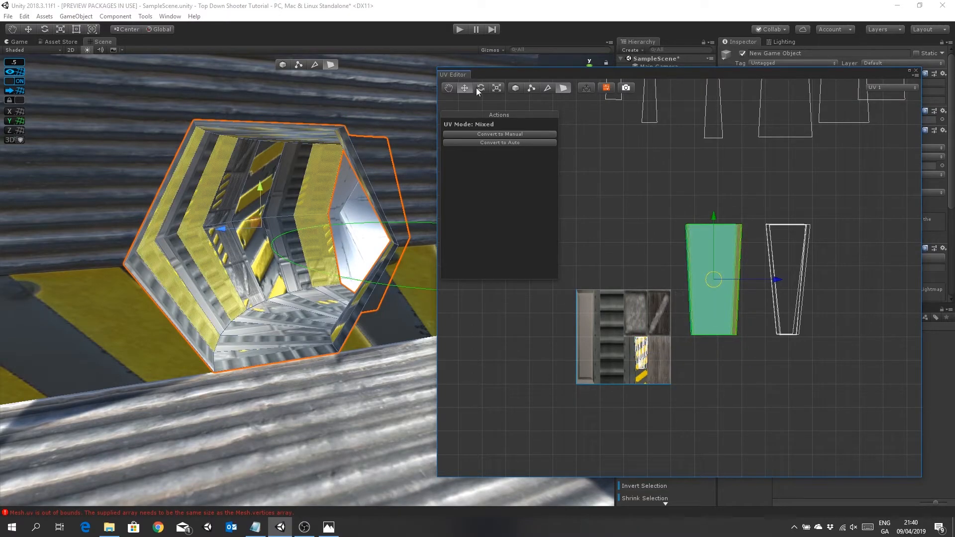
left_click(498, 90)
left_click_drag(716, 278, 707, 327)
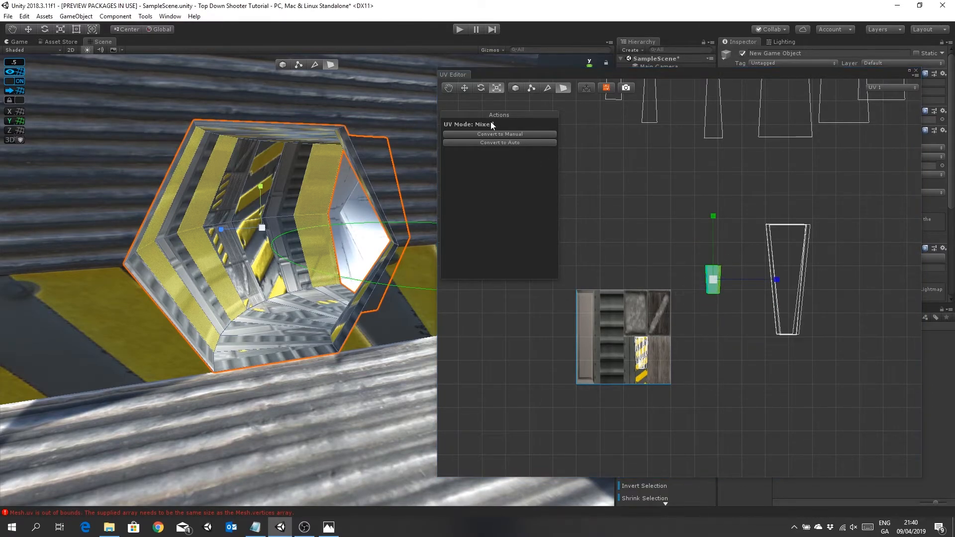
left_click(465, 88)
left_click_drag(717, 282, 644, 354)
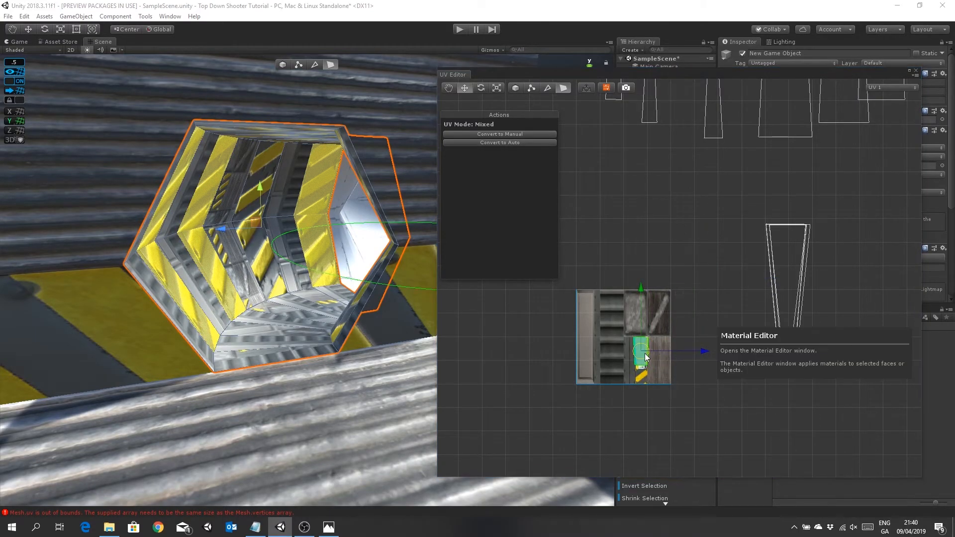
- Centre the outer-wall UV stack on the hazard stripe, narrow it to the stripe's width and align its upper edge
scroll(644, 353, "up", 10)
middle_click_drag(679, 298, 757, 295)
scroll(691, 294, "up", 1)
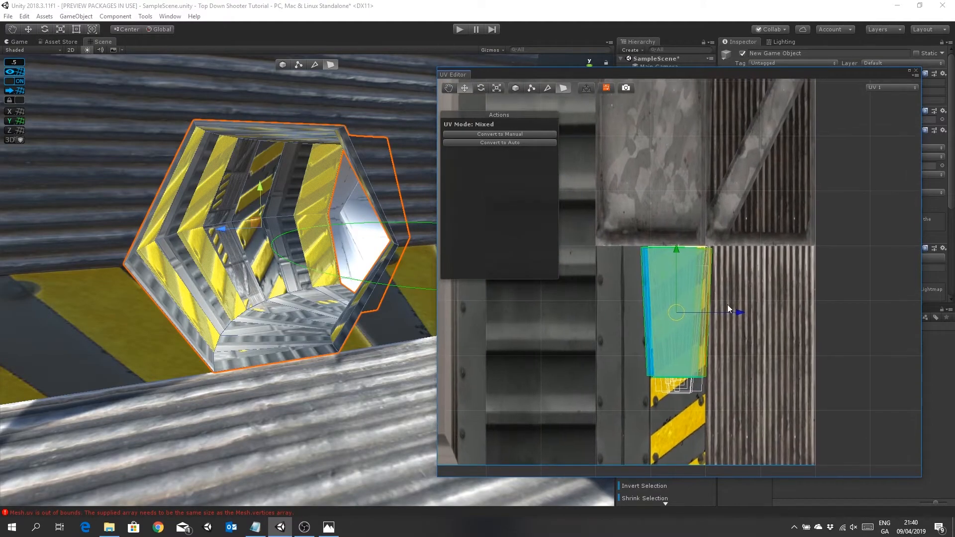
mouse_move(672, 314)
left_mouse_down()
mouse_move(687, 286)
mouse_move(677, 315)
left_mouse_up()
key("r")
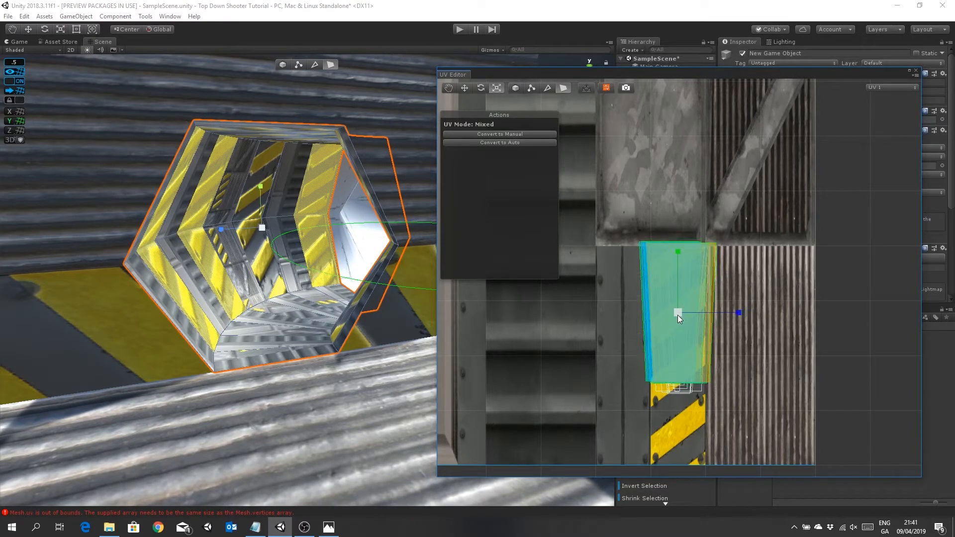
left_click_drag(740, 315, 724, 314)
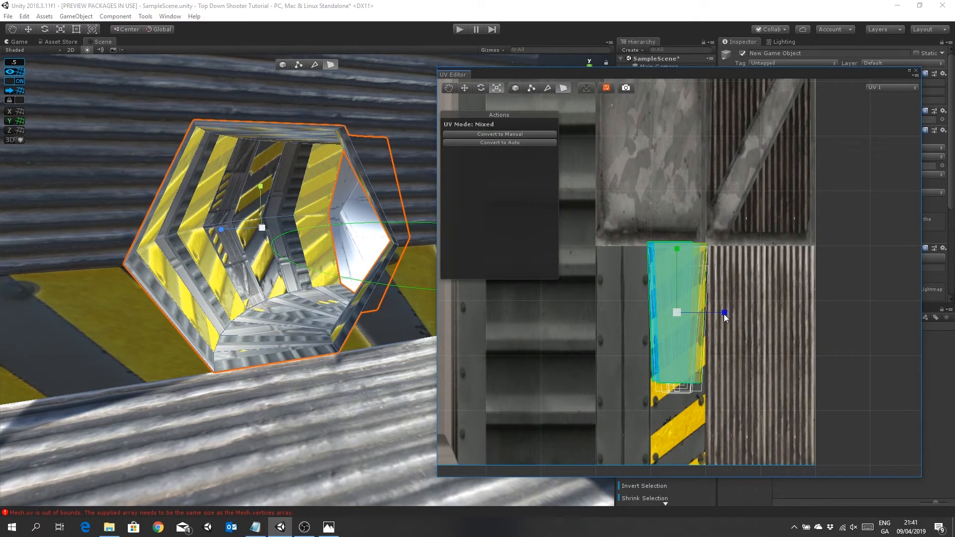
left_click(466, 88)
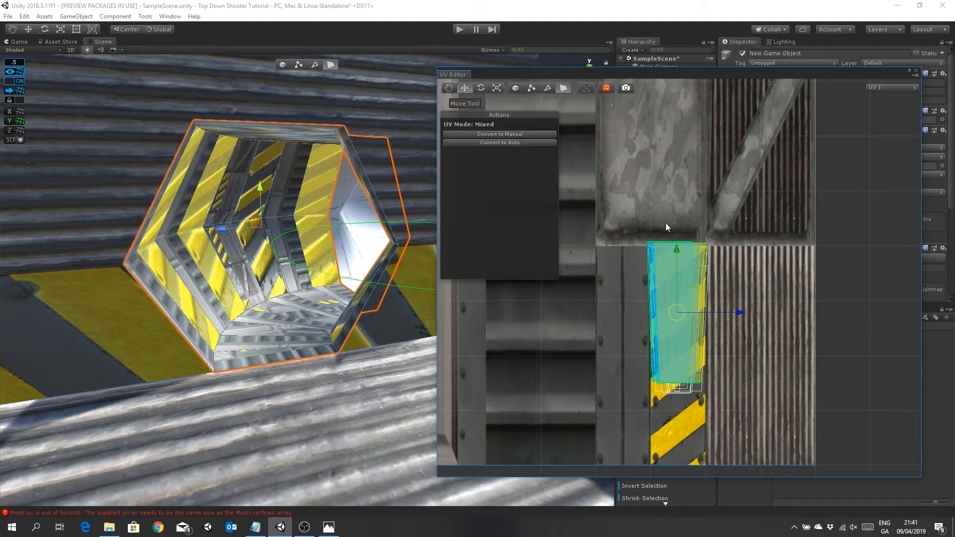
left_click_drag(678, 249, 676, 255)
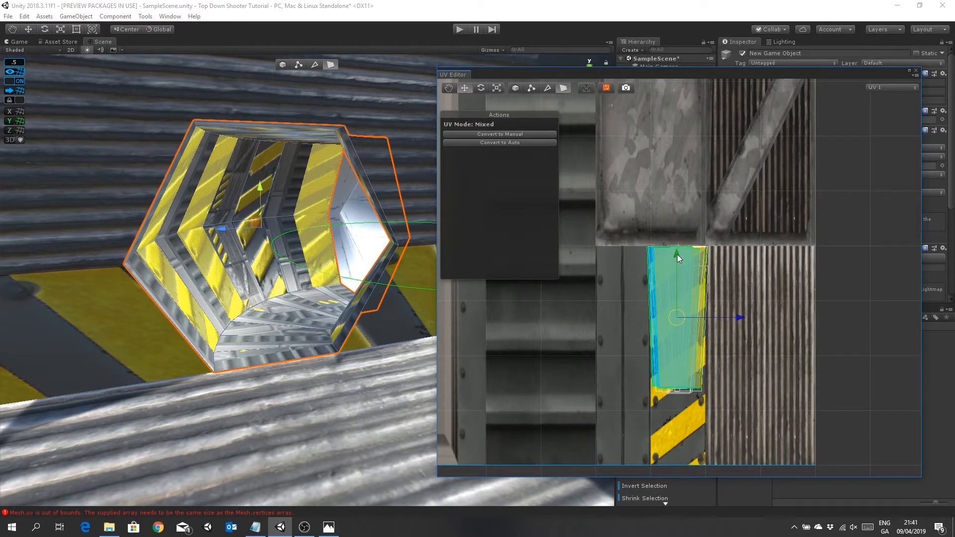
- Select the floor UV stack and scale it to 0.25 tiling
scroll(713, 241, "down", 5)
middle_click_drag(758, 228, 618, 318)
scroll(683, 280, "down", 4)
left_click_drag(718, 171, 716, 300)
middle_click_drag(654, 314, 702, 247)
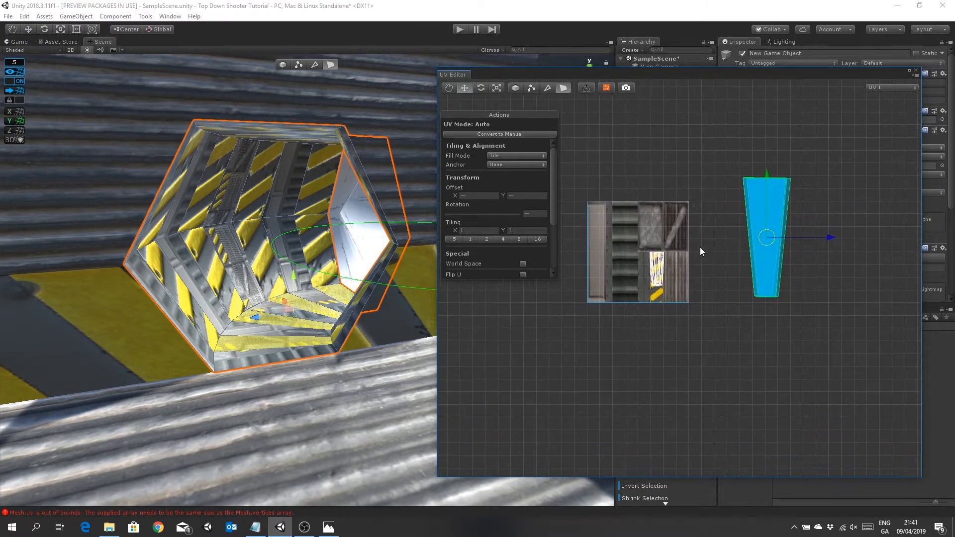
scroll(700, 247, "up", 4)
left_click(496, 88)
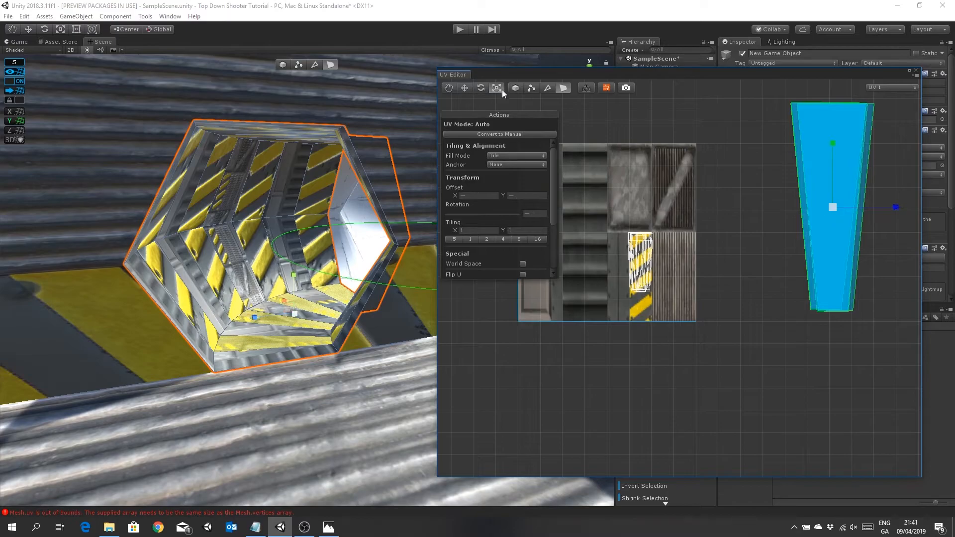
left_click_drag(834, 206, 825, 253)
- Move the scaled floor UVs onto the texture, just beside the hazard stripe
left_click(466, 88)
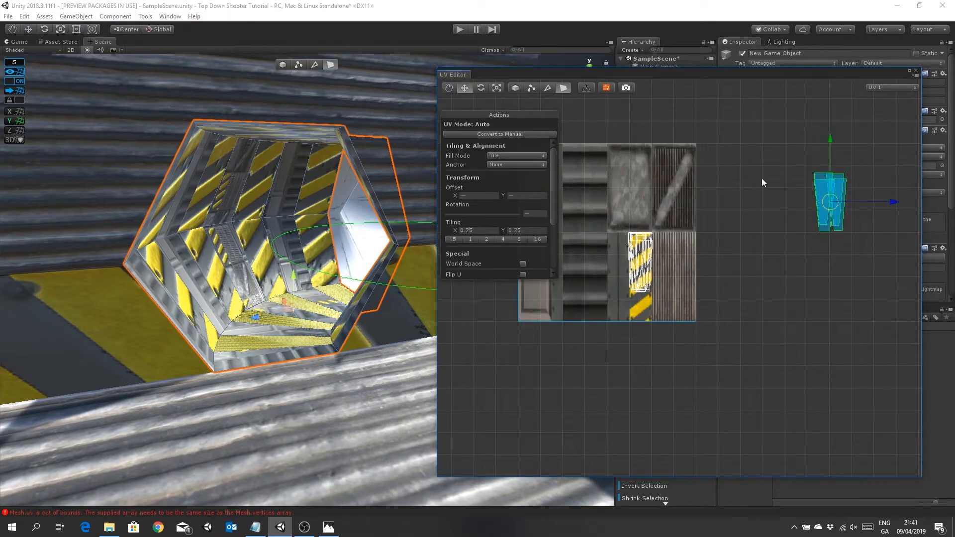
left_click_drag(830, 202, 670, 265)
scroll(670, 263, "up", 8)
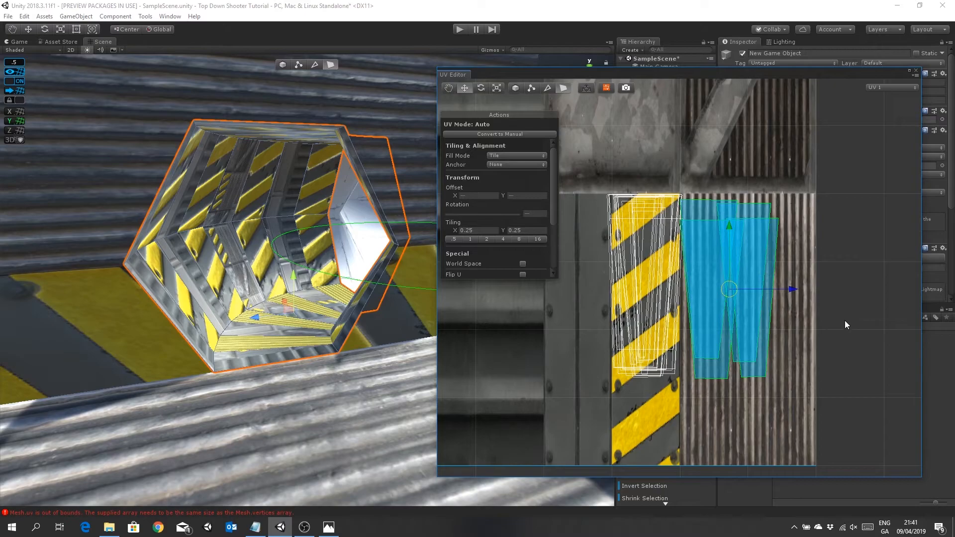
middle_click_drag(845, 324, 857, 337)
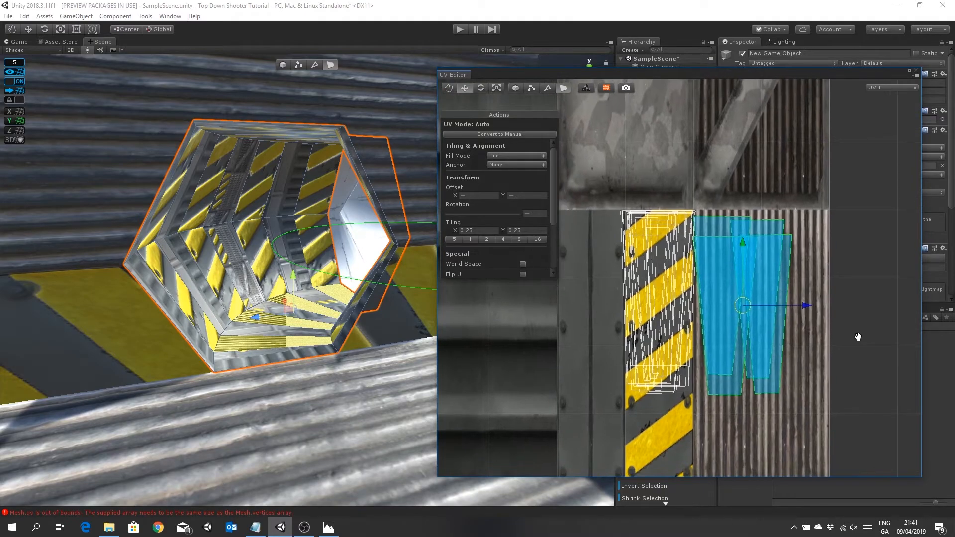
- Move the separate floor-face UVs one by one onto the stack over the hazard stripe
left_click(789, 309)
left_click(777, 312)
left_click(719, 309)
left_click_drag(721, 296, 657, 290)
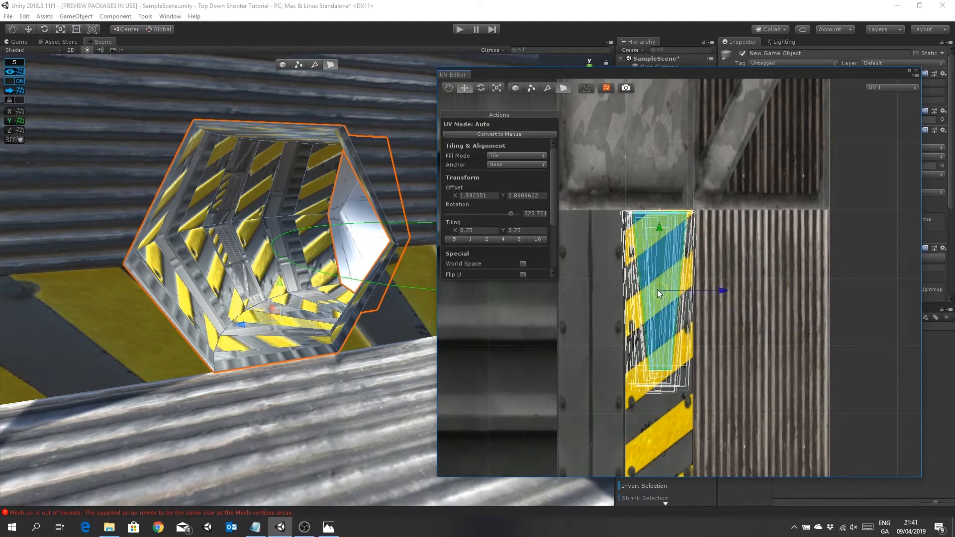
left_click(875, 294)
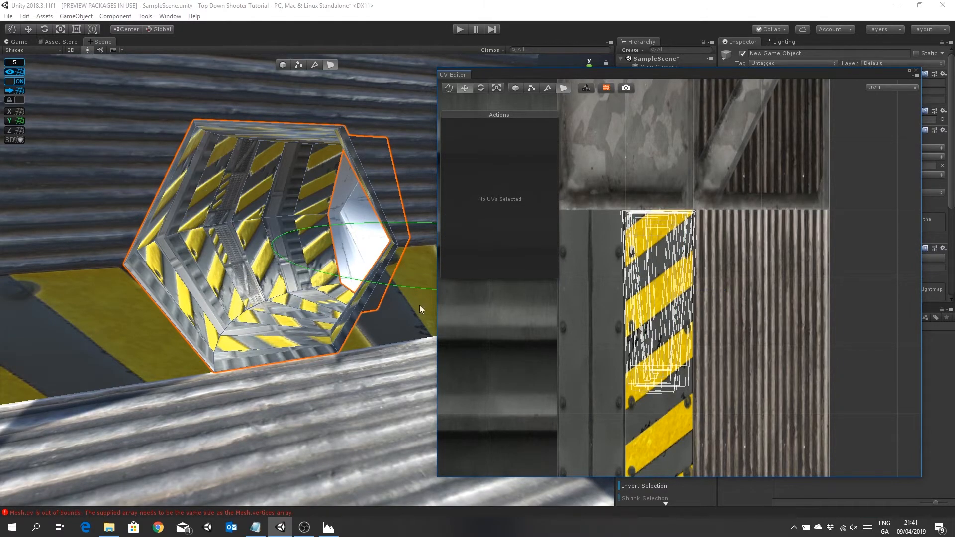
- Shift the UV of the lower outer-wall face nearest the far opening slightly down to line up its stripes
left_click(313, 234)
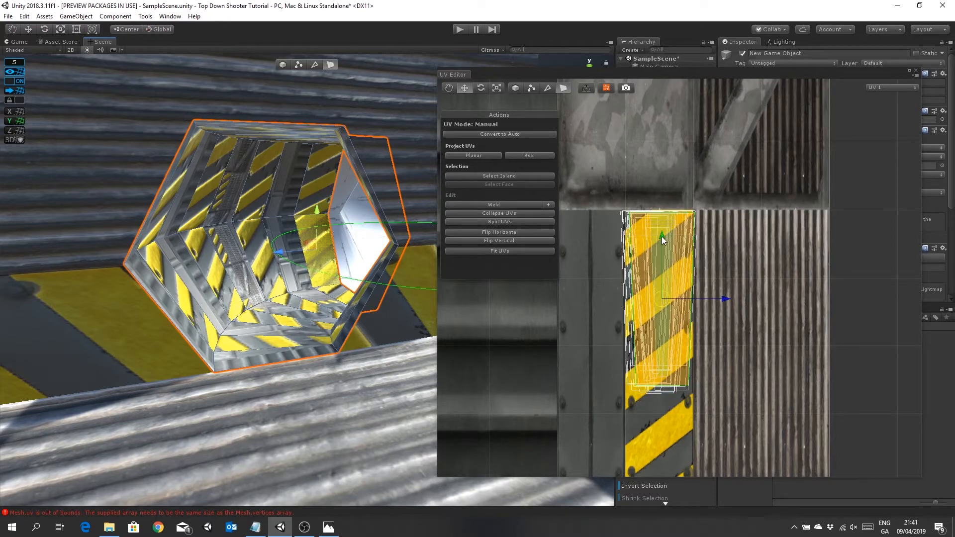
left_click_drag(661, 237, 660, 251)
left_click(862, 263)
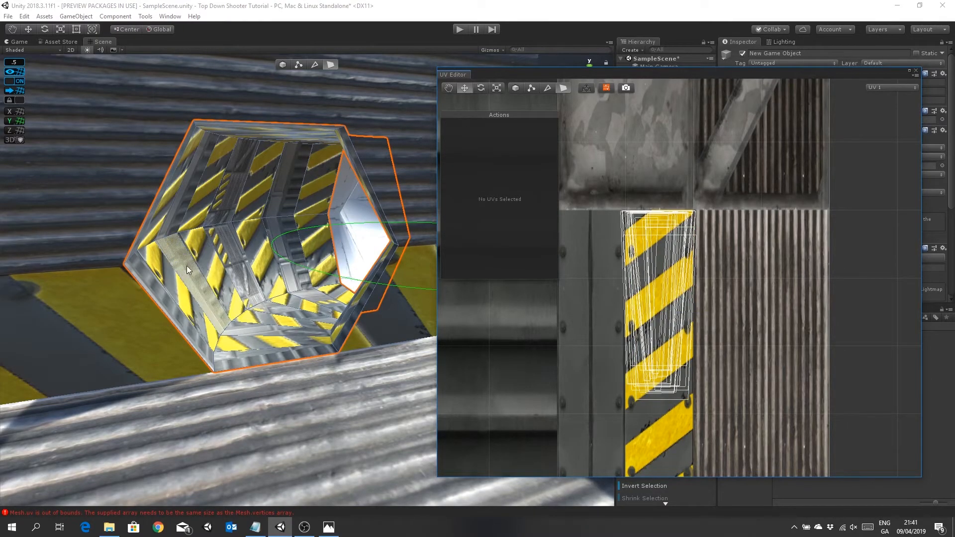
- Shift the UV of the lower outer-wall face in the second segment down the hazard stripe and fine-tune its height
left_click(203, 245)
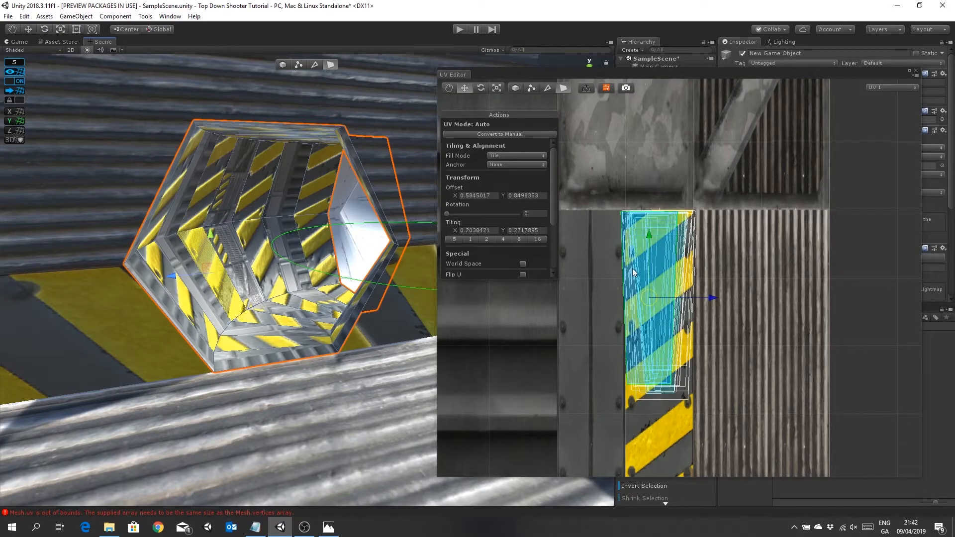
left_click_drag(652, 234, 652, 267)
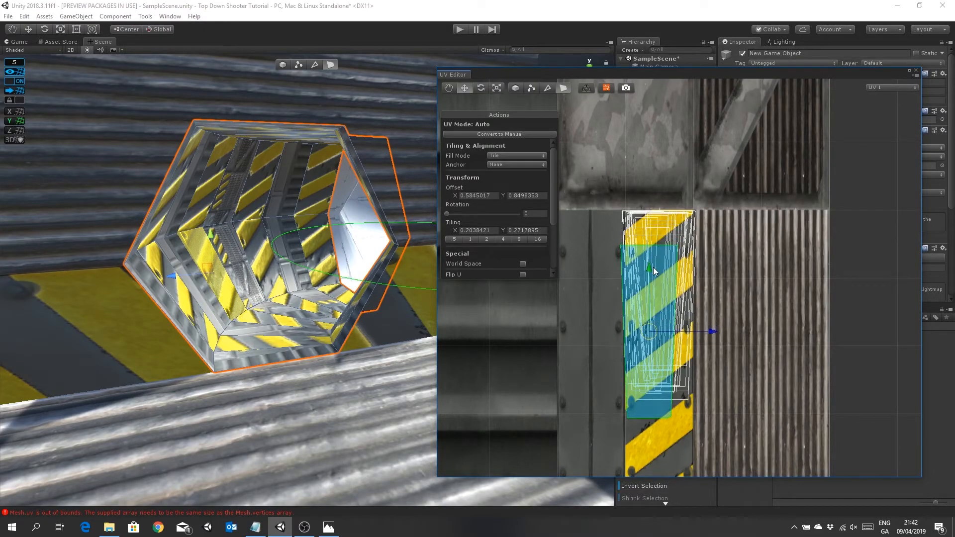
left_click(847, 296)
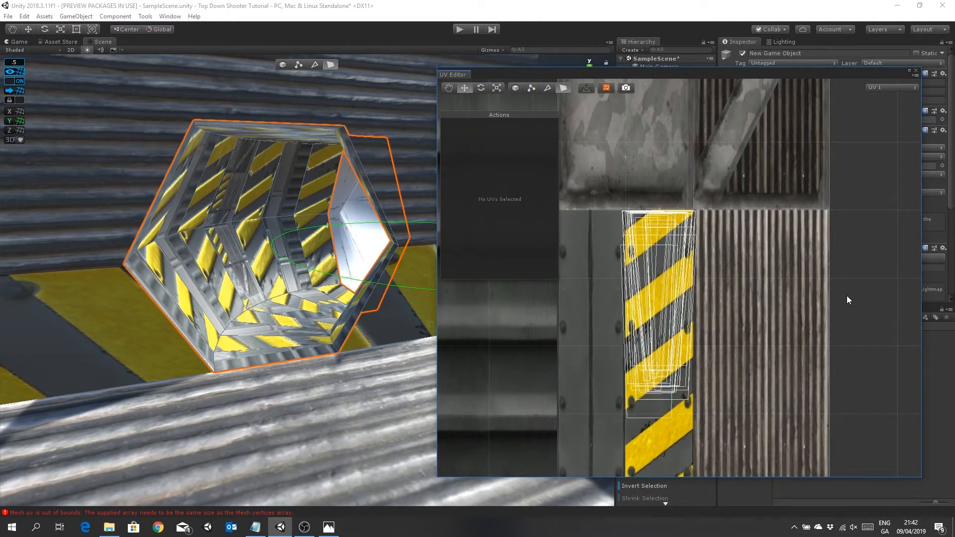
left_click(207, 258)
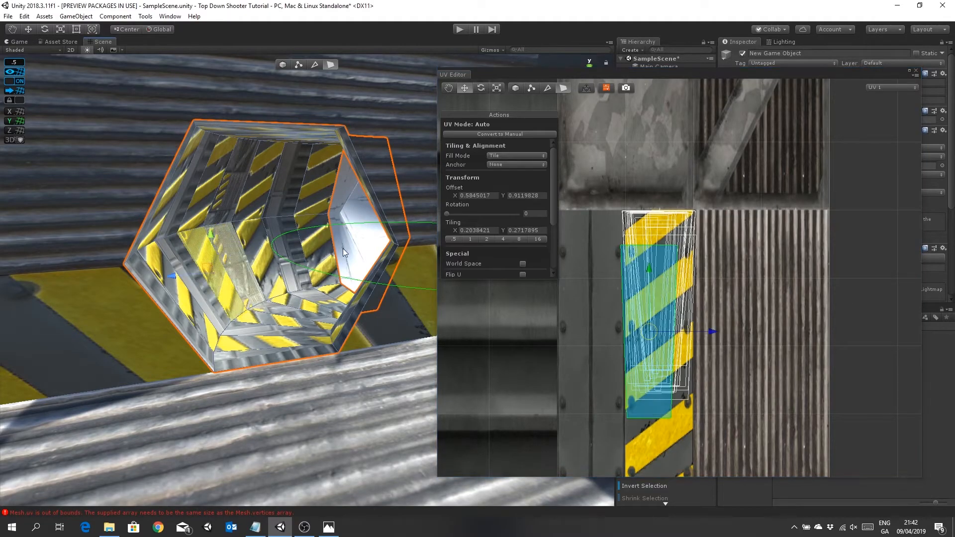
left_click_drag(647, 269, 649, 267)
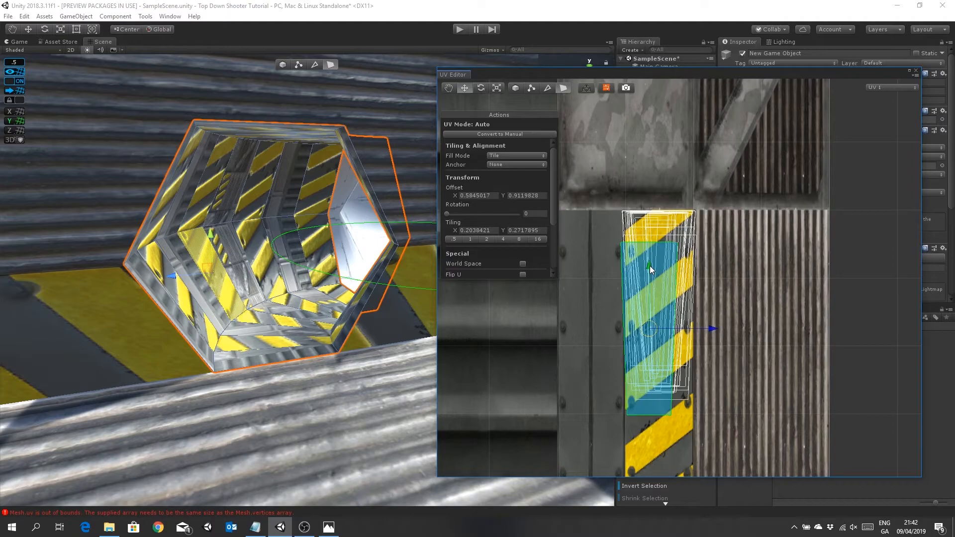
left_click(870, 291)
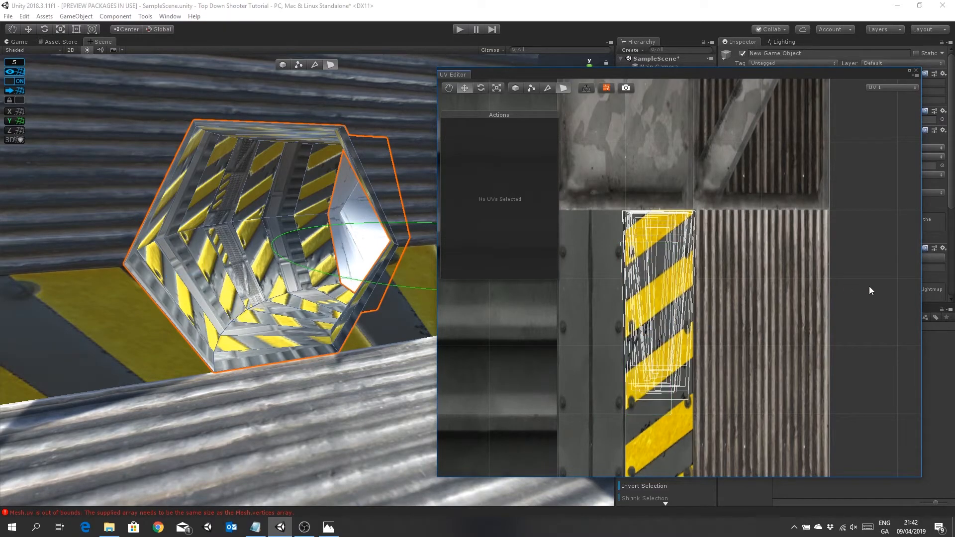
- Shift the UV of the first segment's lower outer-wall face slightly down the hazard stripe
left_click(177, 291)
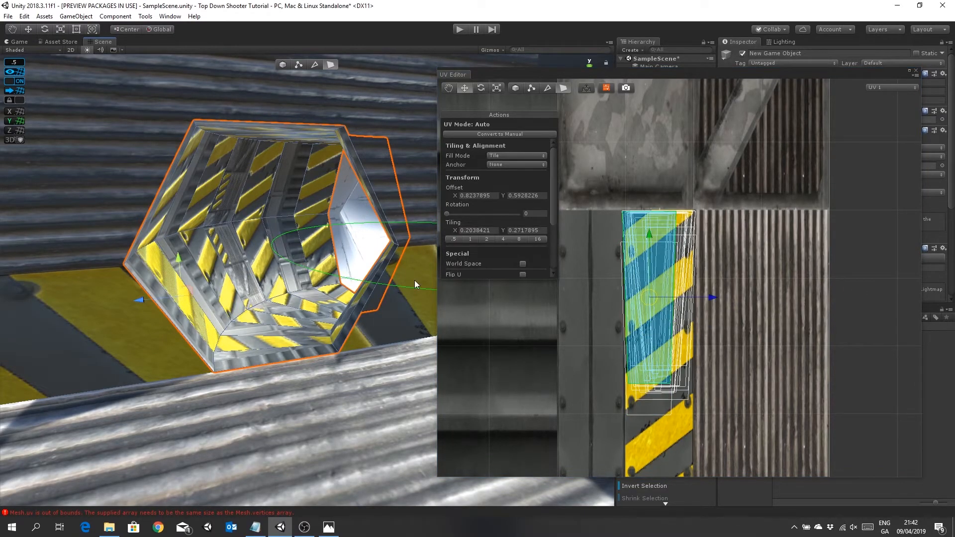
left_click_drag(649, 235, 656, 260)
left_click(867, 311)
- Nudge the UV of the second segment's lower outer-wall face slightly sideways into the hazard stripe, and raise it a little
left_click_drag(241, 227, 333, 247, "alt")
middle_click_drag(332, 247, 335, 242)
left_click_drag(335, 241, 317, 221, "alt")
middle_click_drag(316, 220, 317, 223)
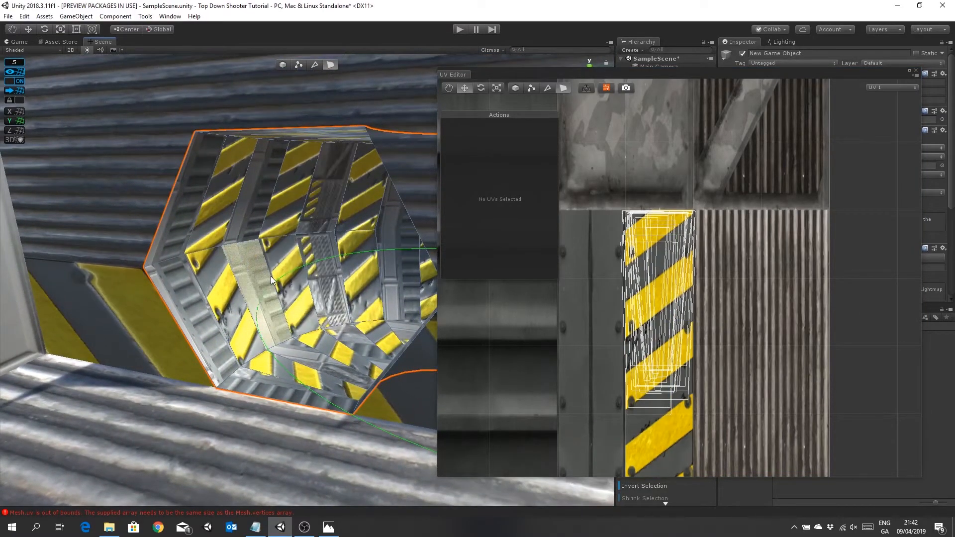
left_click(287, 268)
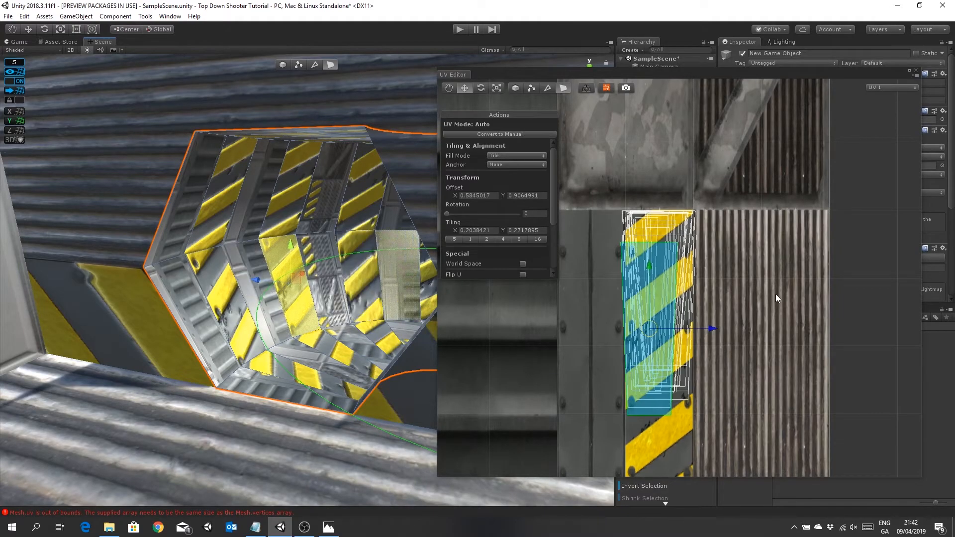
left_click_drag(712, 330, 715, 330)
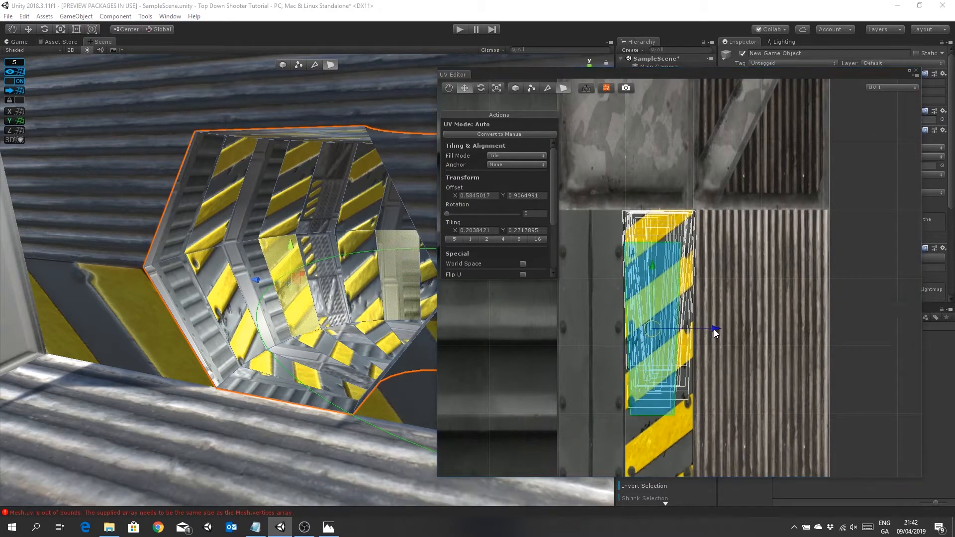
left_click(765, 306)
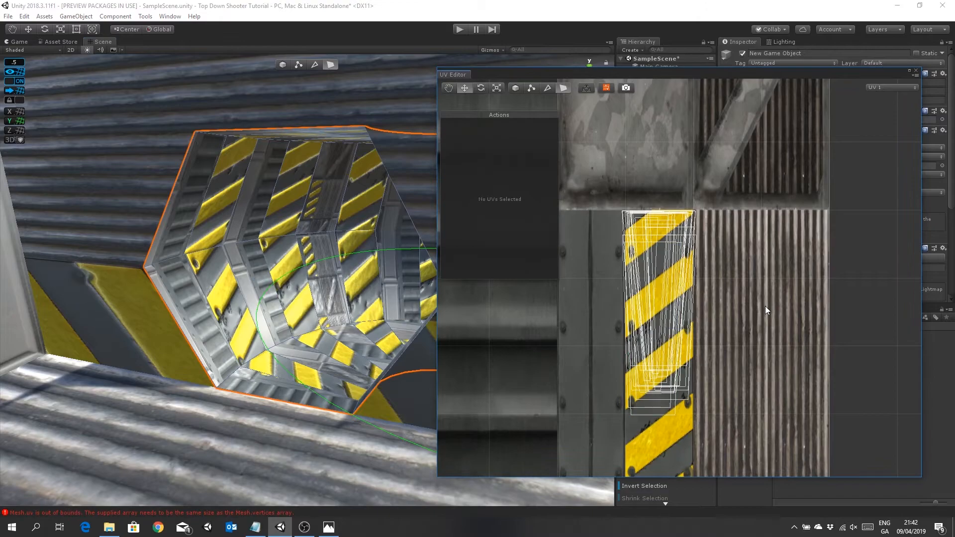
left_click(285, 270)
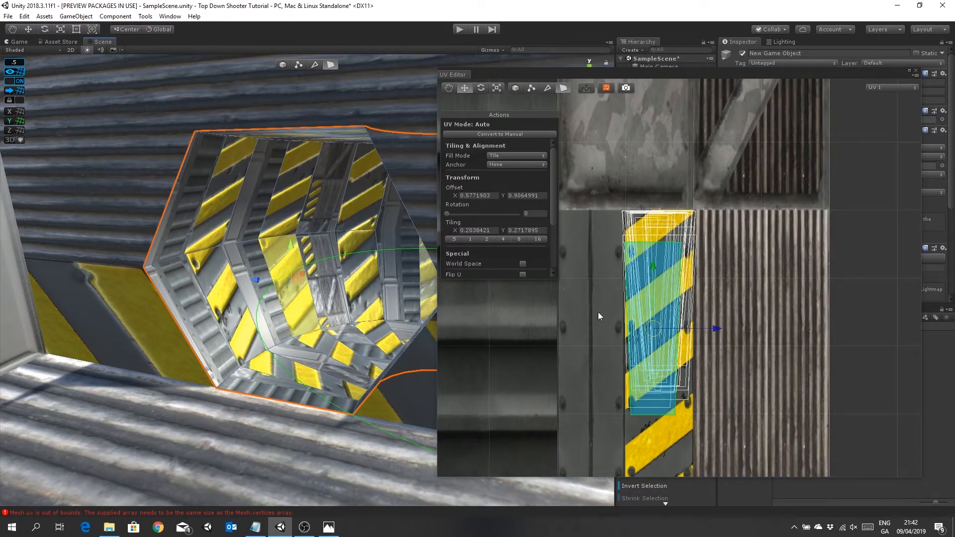
left_click(653, 269)
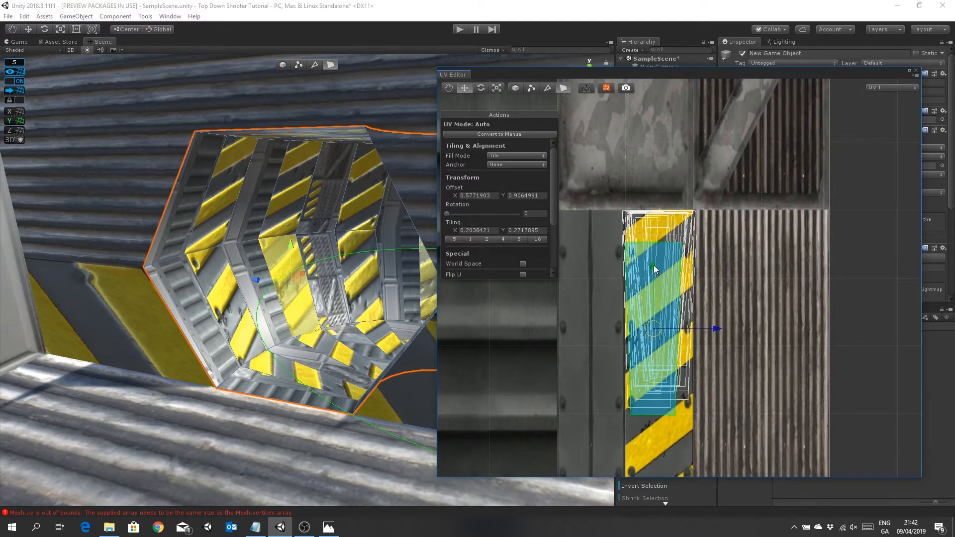
left_click(760, 322)
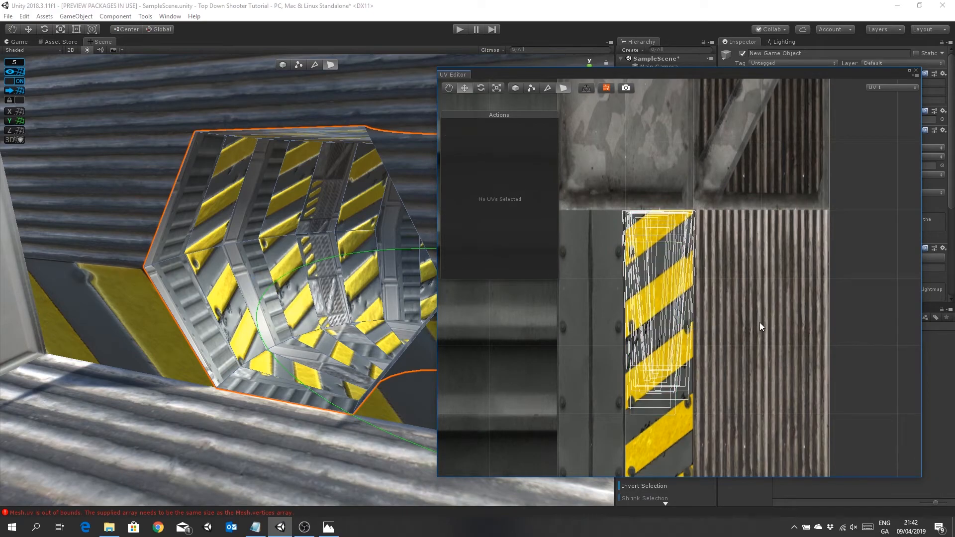
left_click(294, 277)
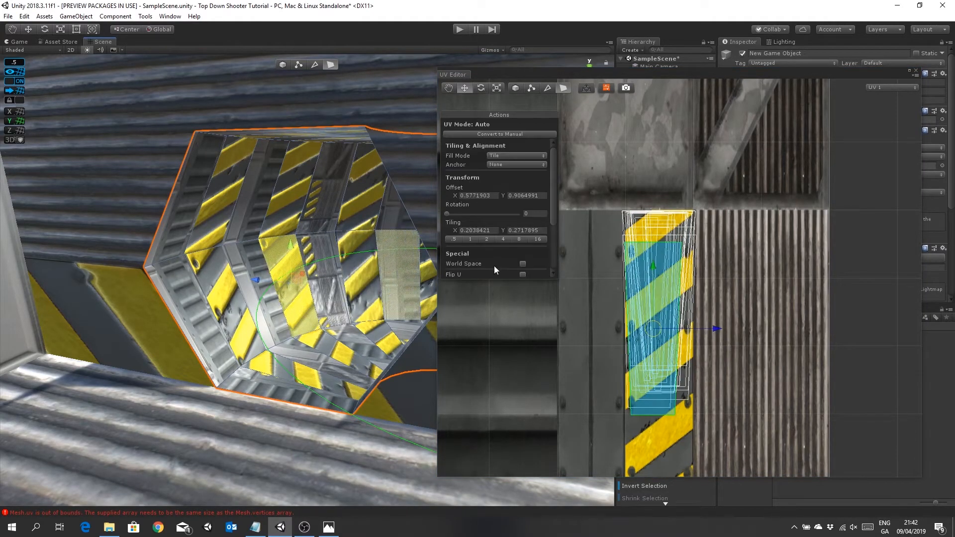
left_click_drag(652, 268, 652, 263)
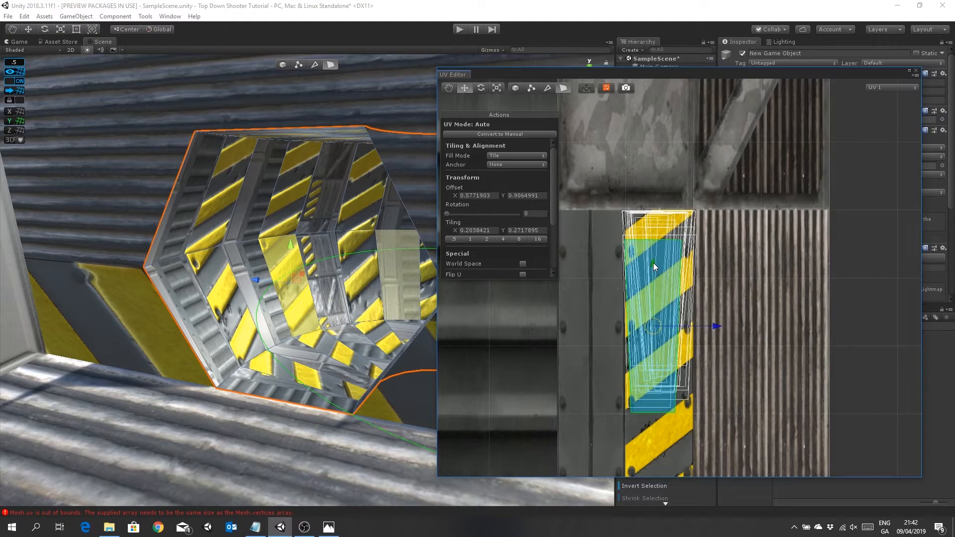
left_click(741, 300)
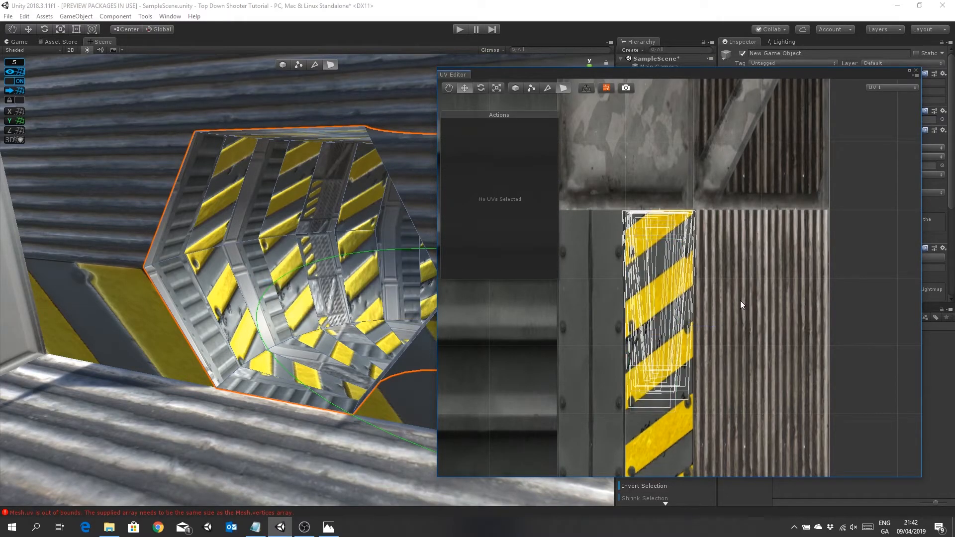
- Nudge the UV of the first segment's lower outer-wall face sideways, away from the hazard stripe's edge
left_click(240, 327)
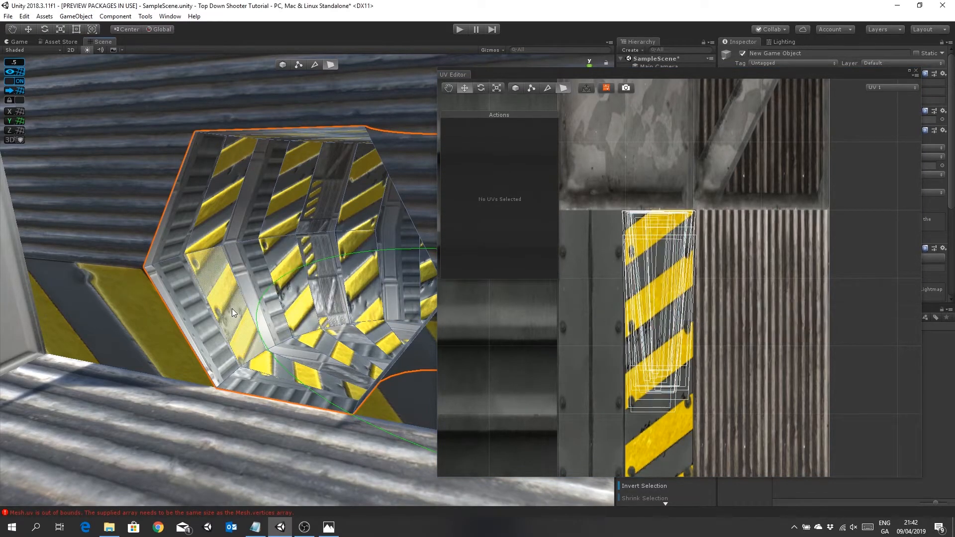
left_click_drag(712, 326, 718, 326)
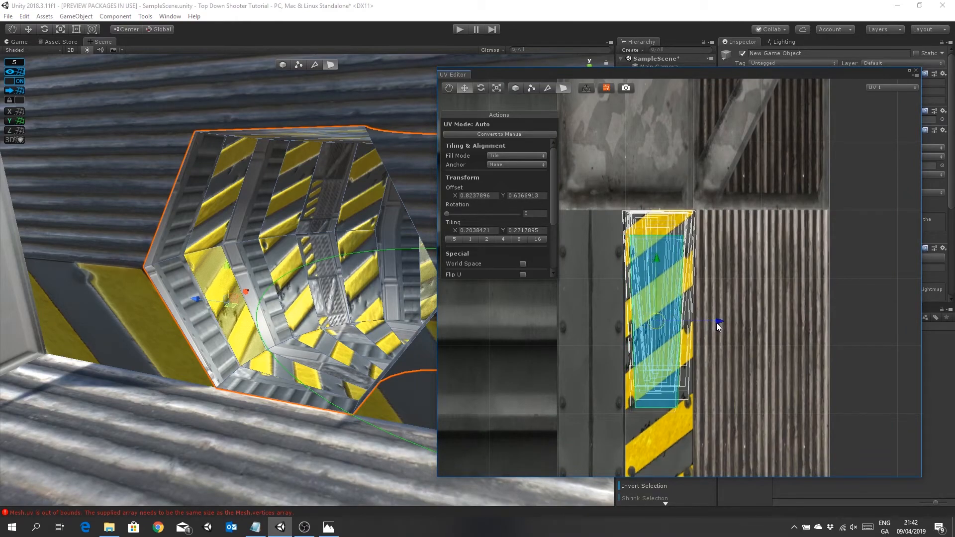
left_click(766, 321)
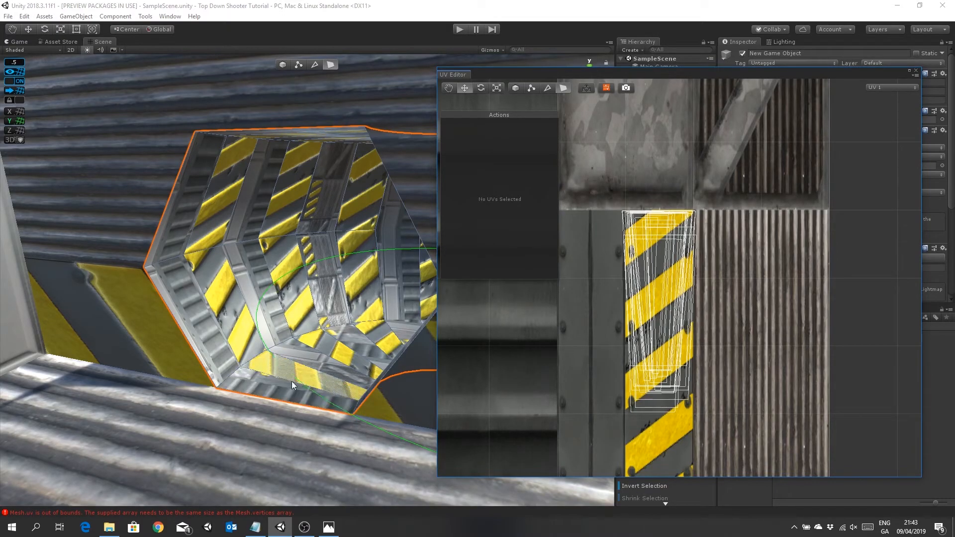
- Shift the UV of the nearest striped floor face down the hazard stripe so its stripes line up with the adjoining wall face
left_click_drag(271, 369, 408, 269, "alt")
middle_click_drag(407, 269, 351, 329)
left_click_drag(351, 329, 279, 395, "alt")
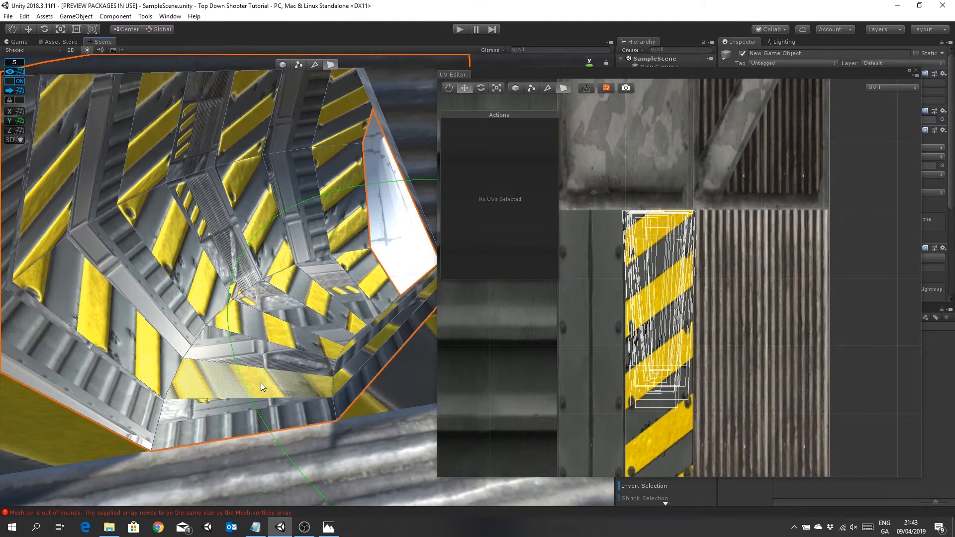
left_click(219, 375)
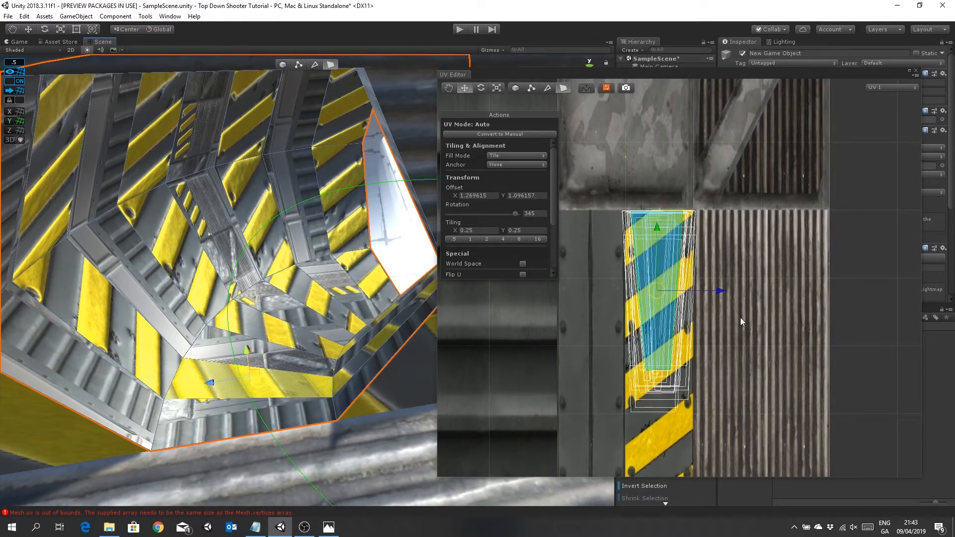
left_click_drag(658, 229, 668, 219)
left_click_drag(665, 228, 653, 279)
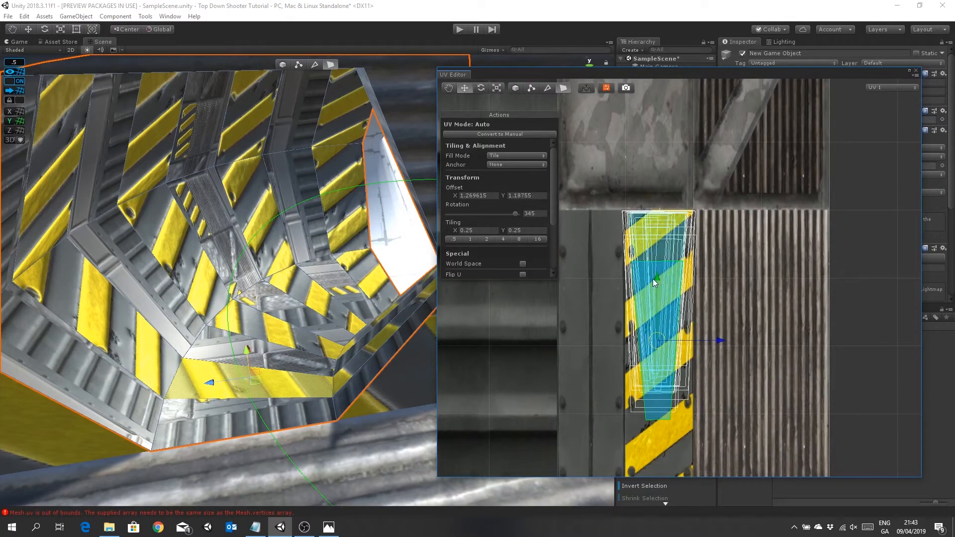
left_click(779, 348)
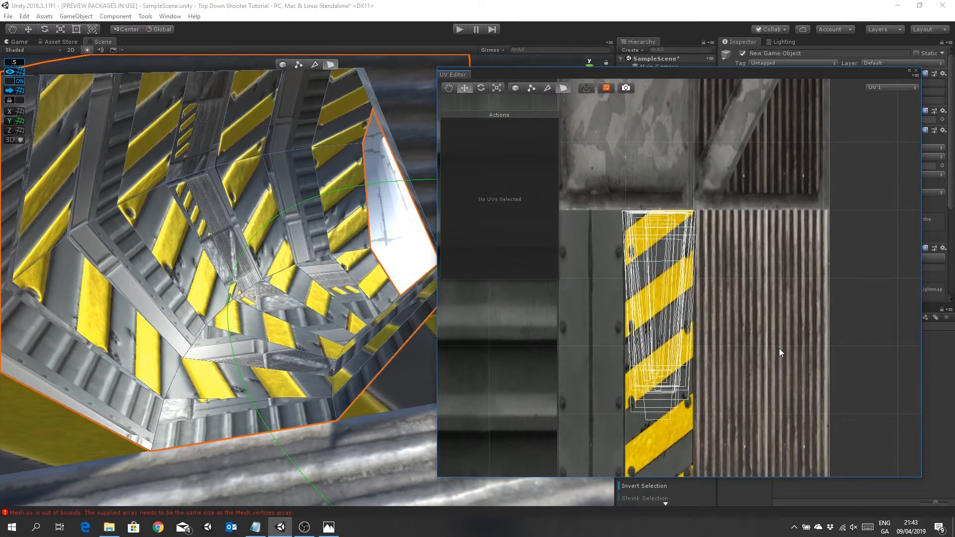
- Shift the UVs of the remaining three striped floor faces down the hazard stripe to match the first
left_click(304, 321)
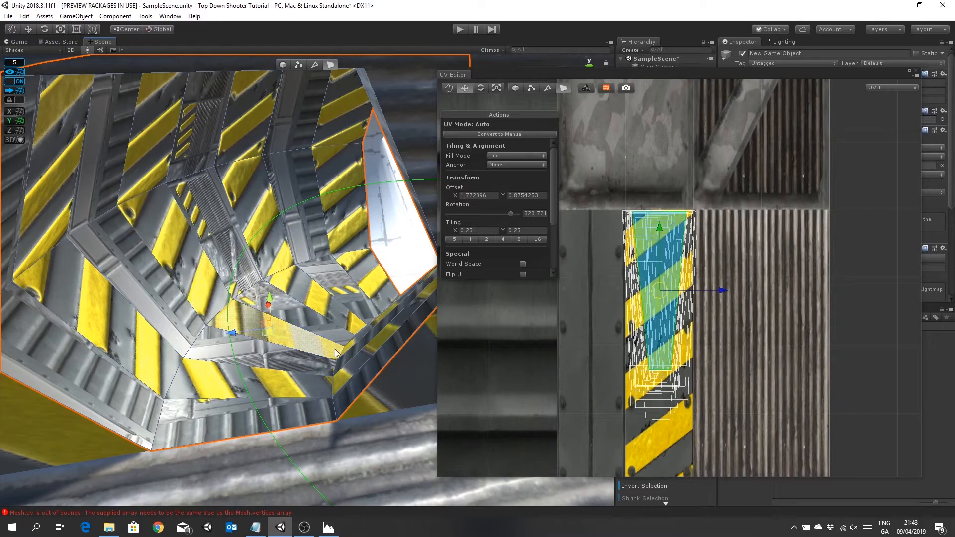
left_click_drag(662, 231, 653, 282)
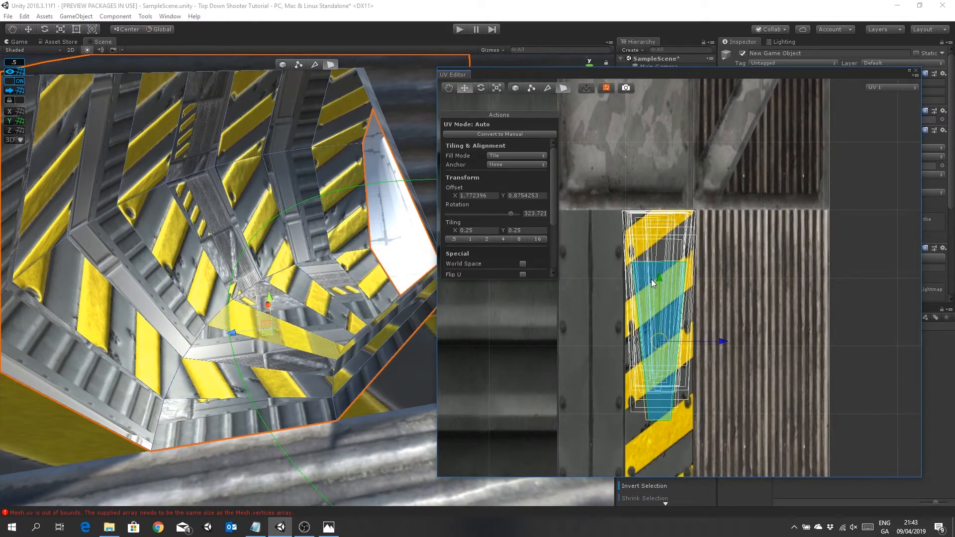
left_click(771, 316)
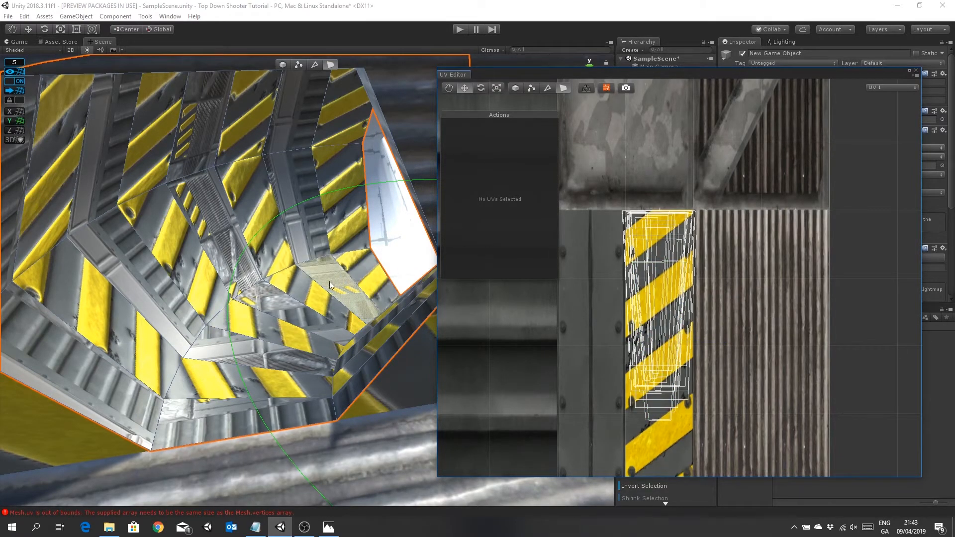
left_click(316, 296)
left_click_drag(662, 237, 685, 281)
left_click(371, 277)
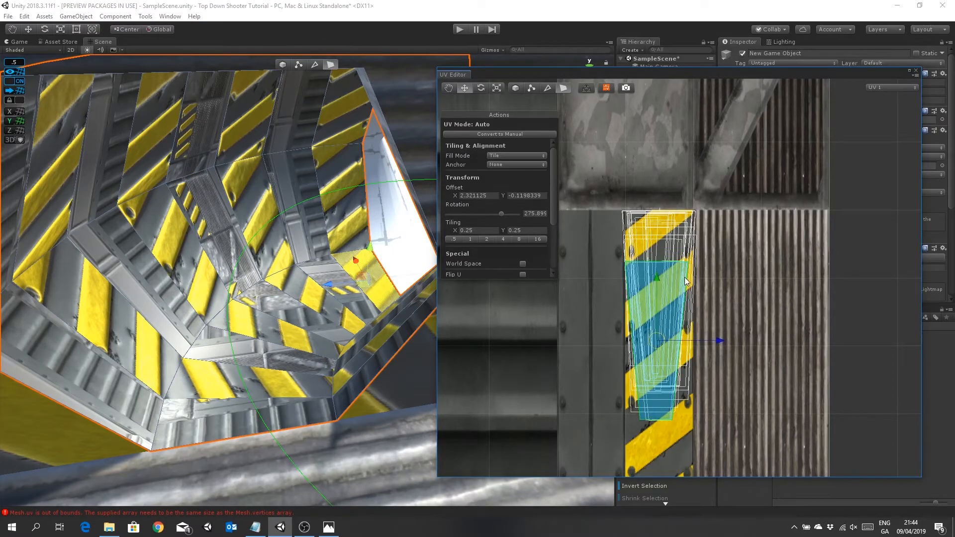
left_click(769, 310)
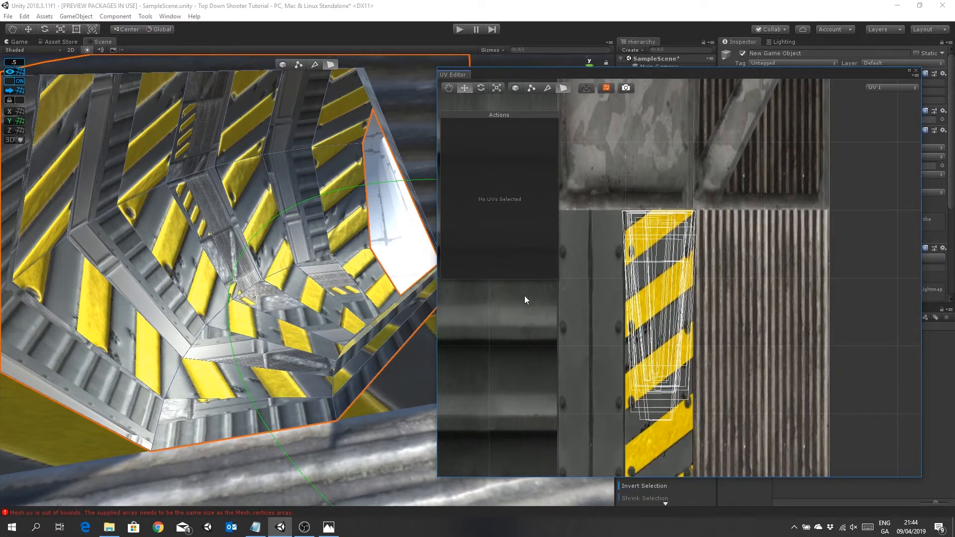
- Rotate the UV of the farthest striped floor face to about 269.9° and move it sideways back onto the hazard stripe
left_click(364, 269)
left_click(44, 28)
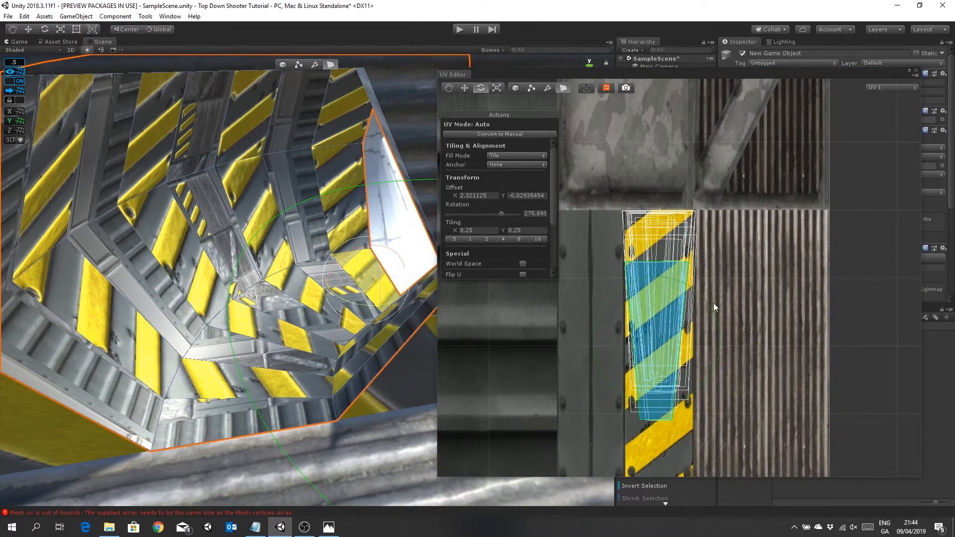
left_click_drag(709, 304, 703, 292)
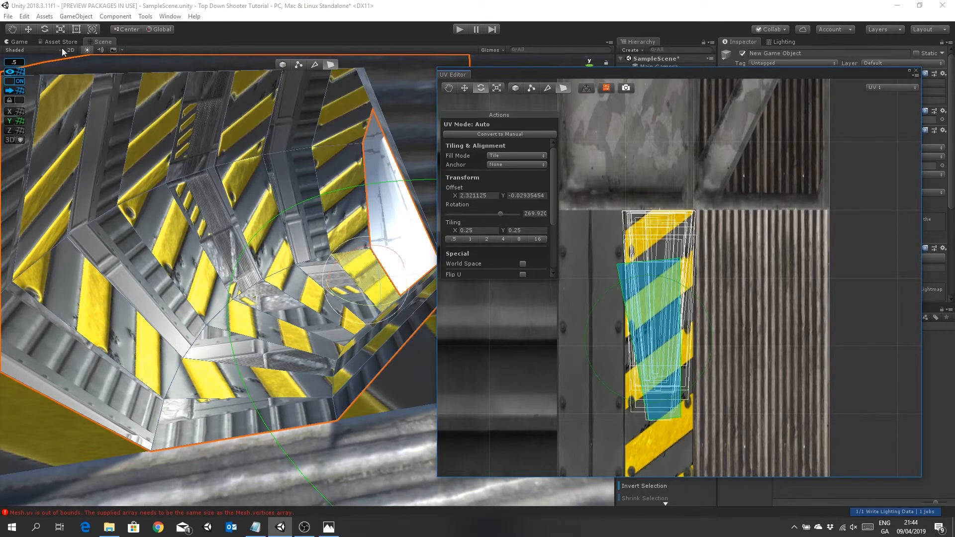
left_click(27, 28)
left_click_drag(712, 341, 718, 342)
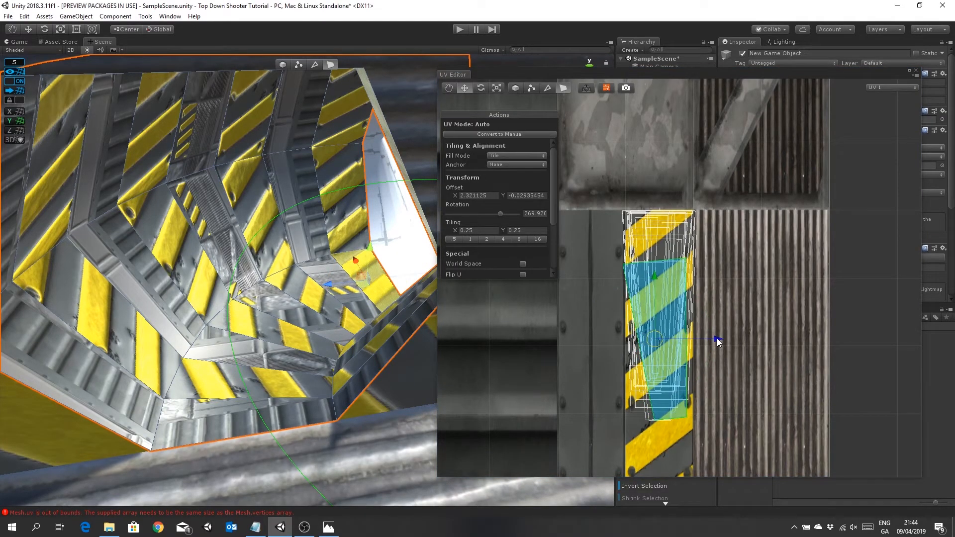
left_click(755, 343)
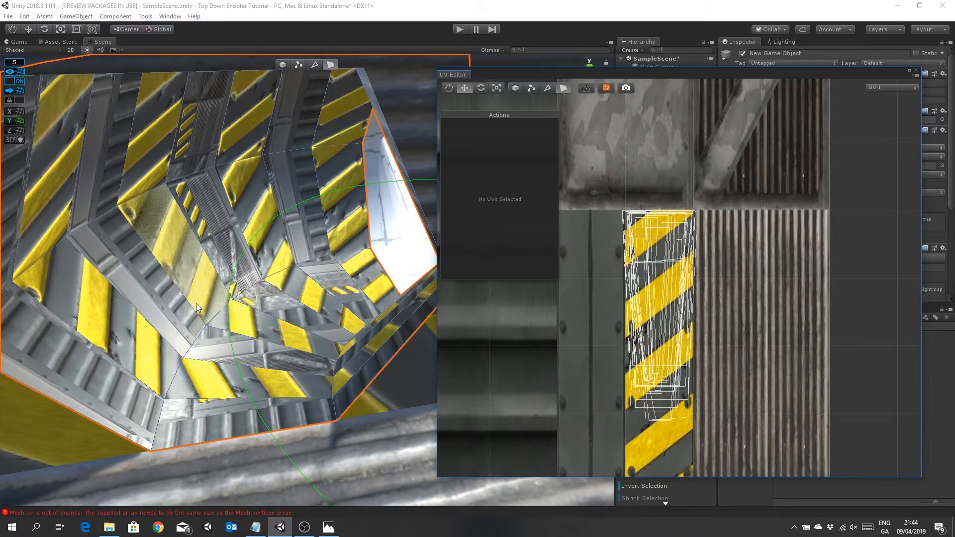
- Inspect the curved corridor from several angles to check how the stripes run across its walls and floor
left_click_drag(220, 203, 164, 194, "alt")
middle_click_drag(164, 194, 342, 240)
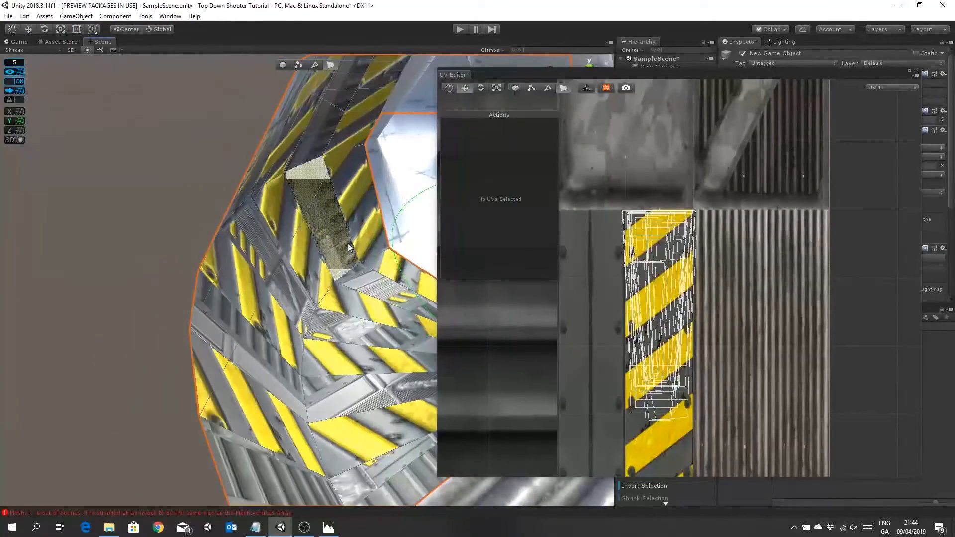
scroll(355, 256, "down", 6)
left_click_drag(383, 303, 286, 206, "alt")
middle_click_drag(286, 205, 283, 220)
left_click_drag(283, 219, 300, 347, "alt")
middle_click_drag(300, 347, 303, 351)
left_click_drag(303, 351, 337, 294, "alt")
middle_click_drag(337, 294, 334, 273)
left_click_drag(335, 273, 325, 241, "alt")
middle_click_drag(325, 241, 326, 269)
left_click_drag(326, 269, 316, 434, "alt")
middle_click_drag(327, 330, 330, 345)
left_click_drag(330, 353, 326, 293, "alt")
mouse_move(326, 374)
middle_mouse_down()
mouse_move(322, 390)
mouse_move(323, 377)
middle_mouse_up()
scroll(323, 376, "up", 3)
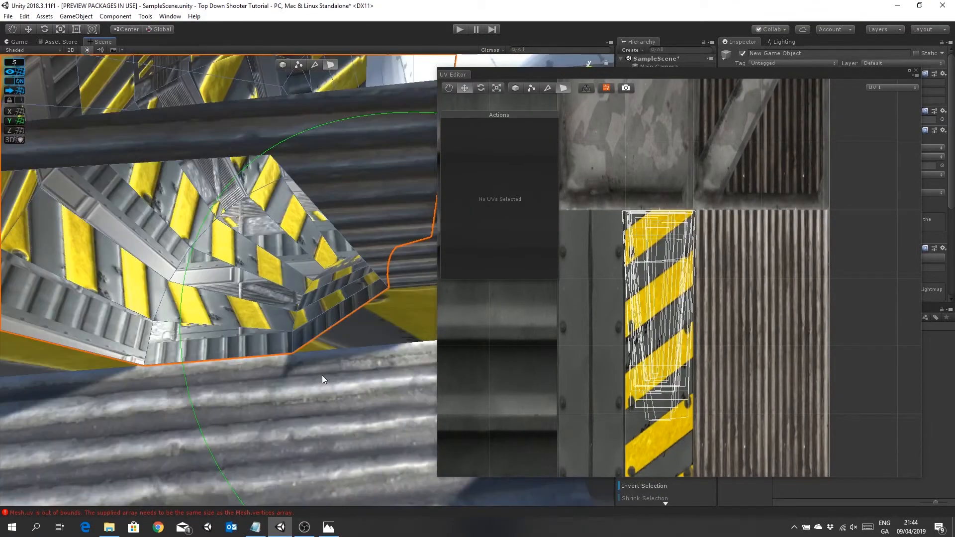
- Select the four plain trim faces along the corridor floor and move their UVs together beside the texture
left_click(241, 342)
left_click(249, 288, "shift")
left_click(274, 245, "shift")
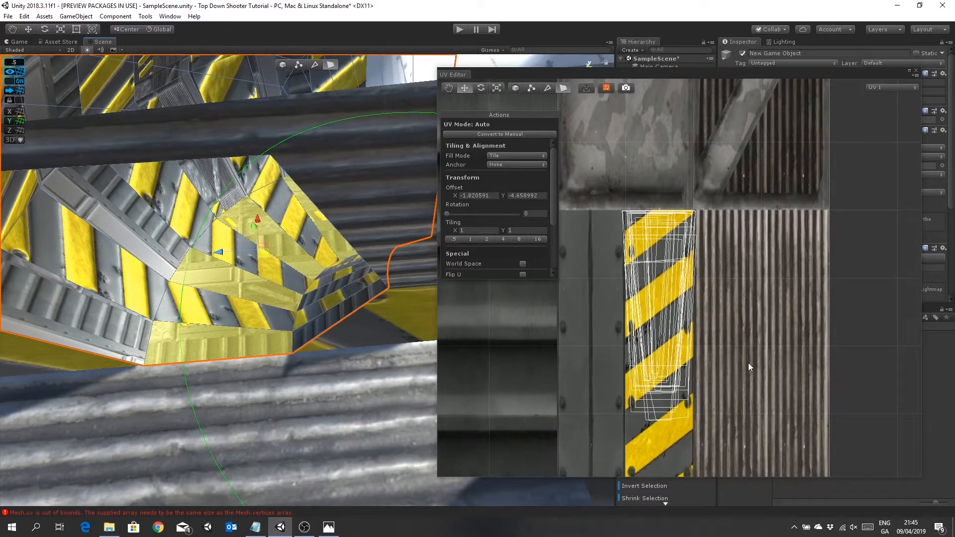
scroll(749, 362, "down", 10)
middle_click_drag(765, 320, 771, 409)
scroll(747, 418, "down", 3)
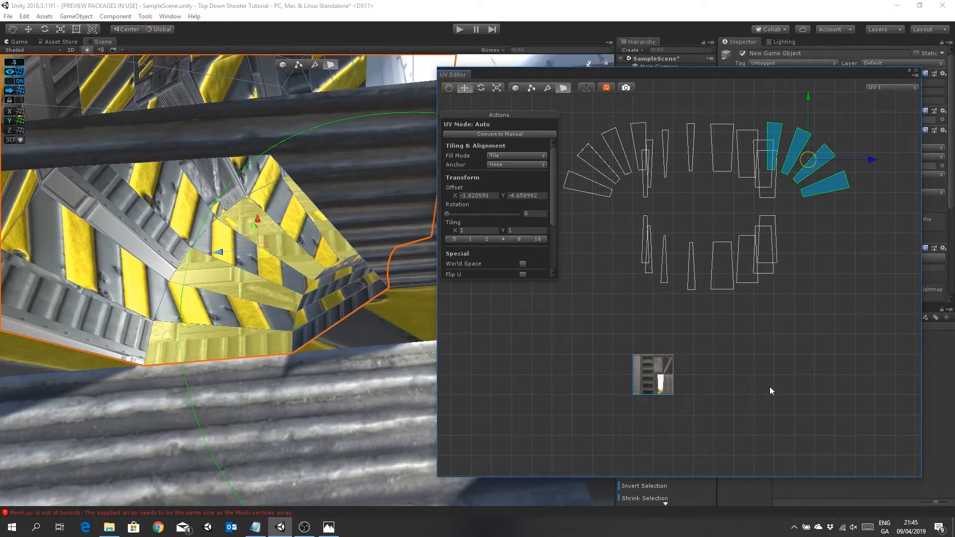
left_click_drag(814, 164, 587, 372)
- Rotate the four floor-trim UVs one by one until they stand upright, with the last one at about 286.4°
middle_click_drag(801, 395, 848, 328)
scroll(726, 327, "up", 5)
middle_click_drag(660, 258, 714, 228)
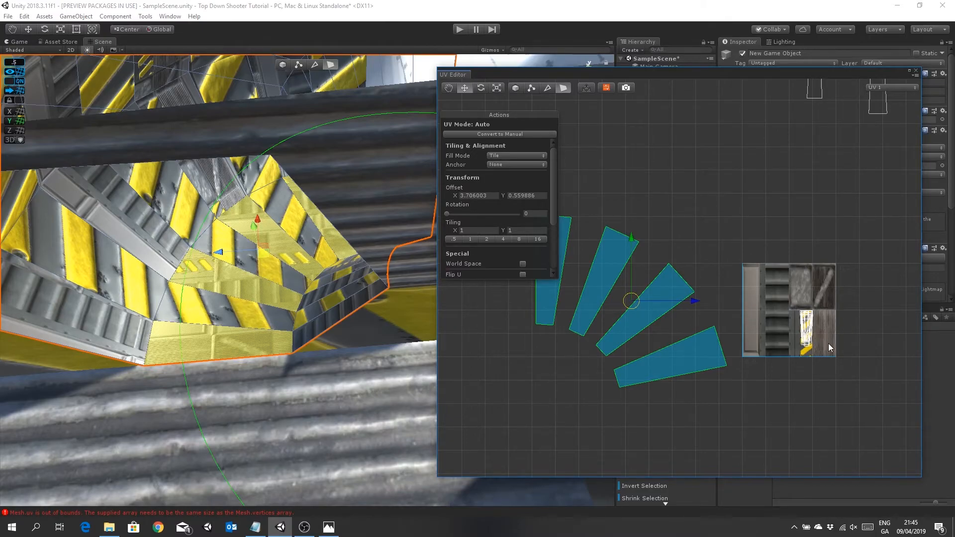
middle_click_drag(707, 258, 729, 243)
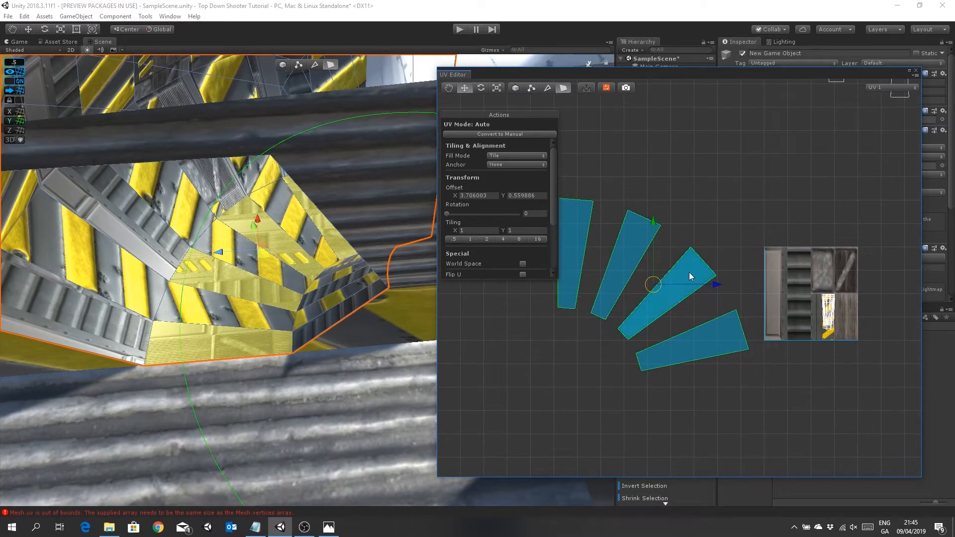
left_click(577, 240)
left_click(622, 267)
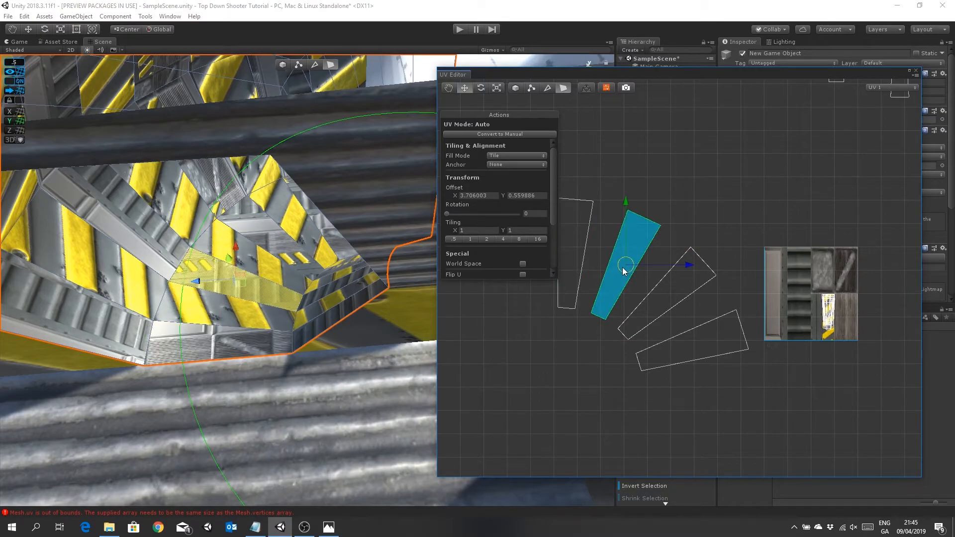
left_click(575, 234)
middle_click_drag(630, 182, 667, 171)
left_click(481, 89)
left_click_drag(603, 305, 782, 401)
left_click(661, 238)
left_click(676, 306, "shift")
left_click(715, 267)
left_click(464, 87)
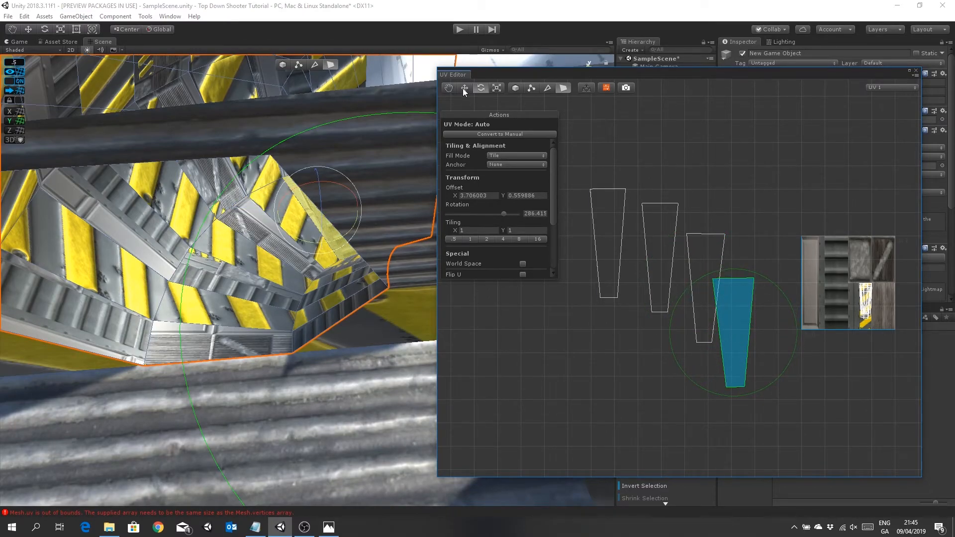
- Stack the four upright floor-trim UVs on top of one another and move them together over the texture's edge
left_click_drag(732, 333, 709, 291)
left_click(603, 232)
left_click_drag(609, 242, 700, 283)
left_click(662, 264)
left_click_drag(656, 257, 706, 290)
left_click_drag(667, 214, 757, 384)
middle_click_drag(757, 384, 565, 411)
left_click_drag(515, 317, 692, 336)
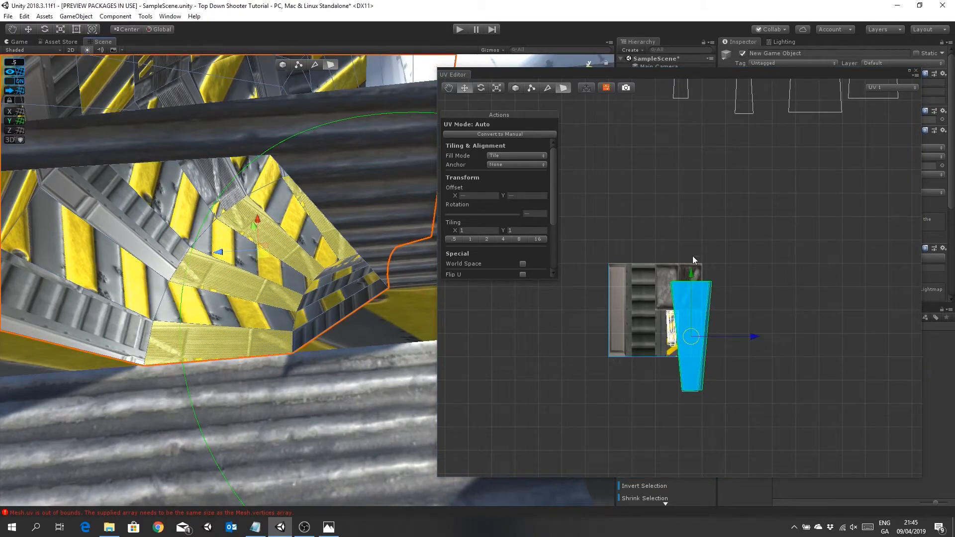
- Scale the four floor-trim UVs to a tiling of about 0.41 by 0.40 so they fit within the lower corrugated-metal panel
left_click(499, 90)
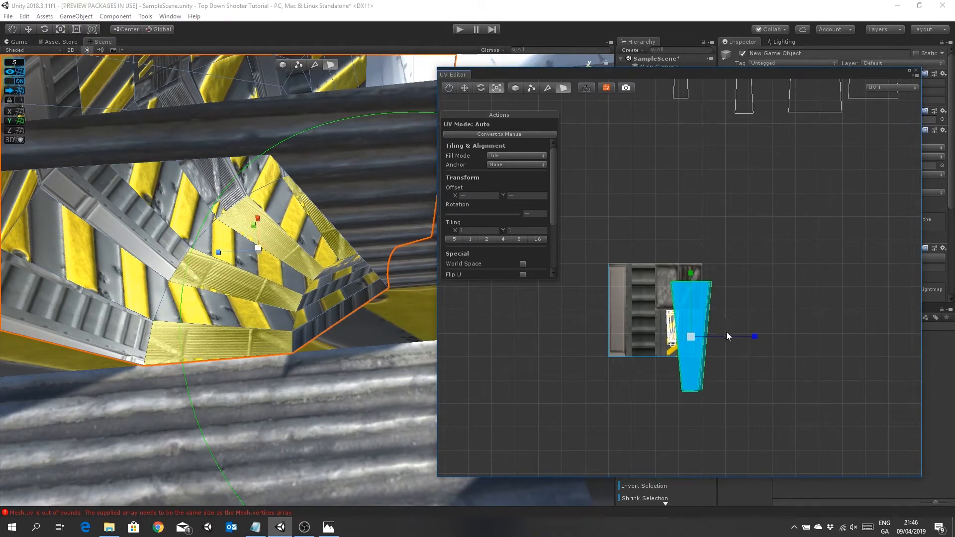
scroll(720, 336, "up", 4)
middle_click_drag(741, 335, 708, 144)
scroll(728, 214, "up", 1)
middle_click_drag(773, 221, 782, 278)
mouse_move(667, 237)
left_mouse_down()
mouse_move(675, 247)
mouse_move(673, 237)
left_mouse_up()
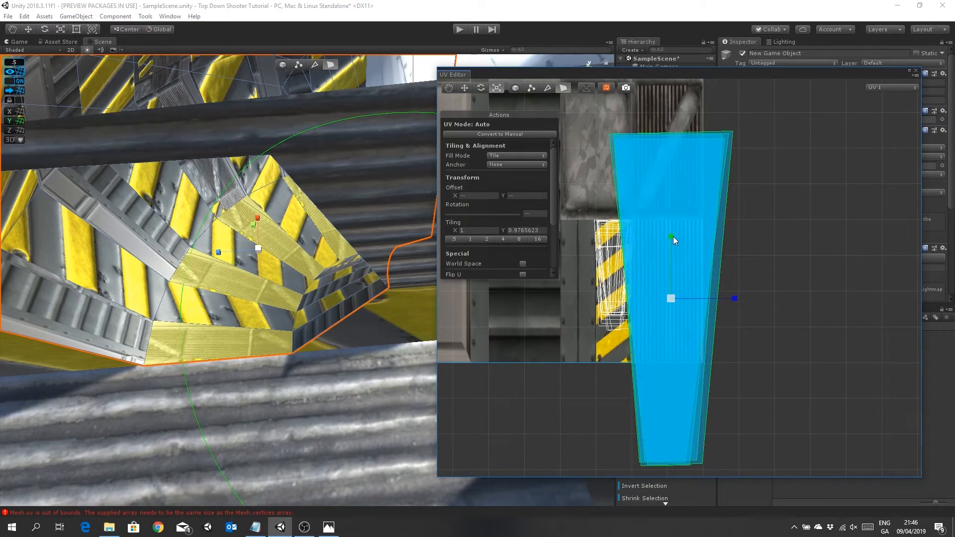
left_click_drag(671, 298, 668, 336)
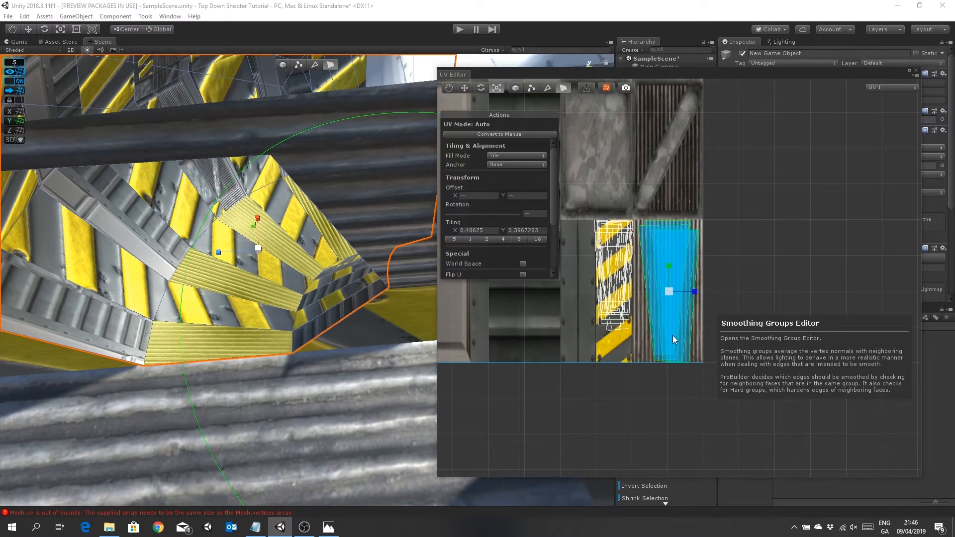
left_click(748, 267)
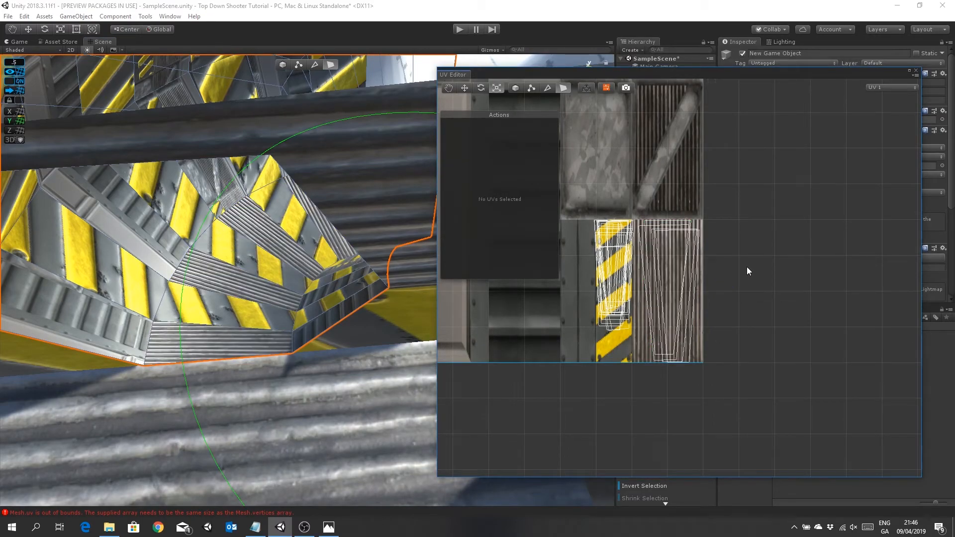
- Move the UV of the mismatched lower wall-trim face onto the texture's dark ribbed panel
scroll(306, 284, "down", 6)
scroll(312, 292, "up", 3)
scroll(314, 294, "up", 3)
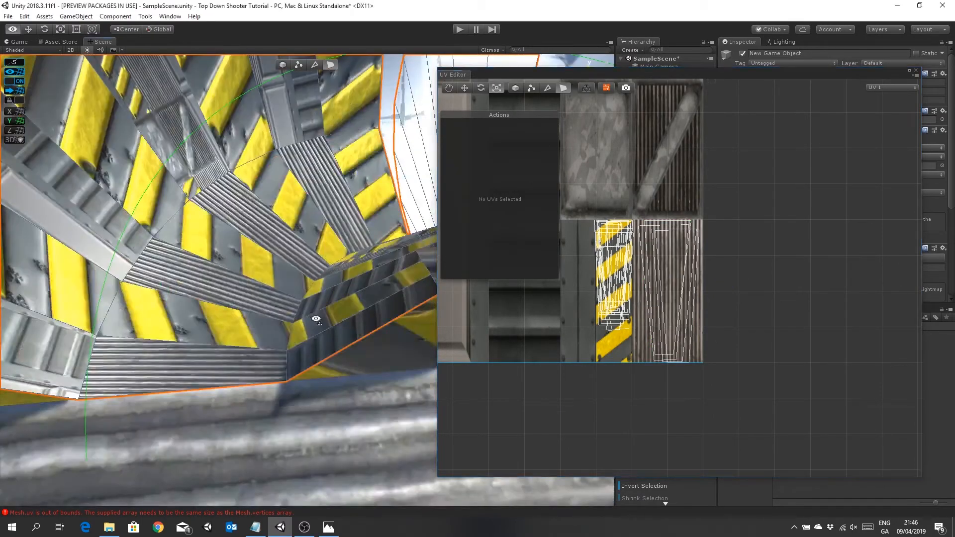
right_click_drag(315, 321, 324, 234)
scroll(328, 237, "down", 4)
right_click_drag(347, 280, 256, 244)
scroll(251, 241, "up", 8)
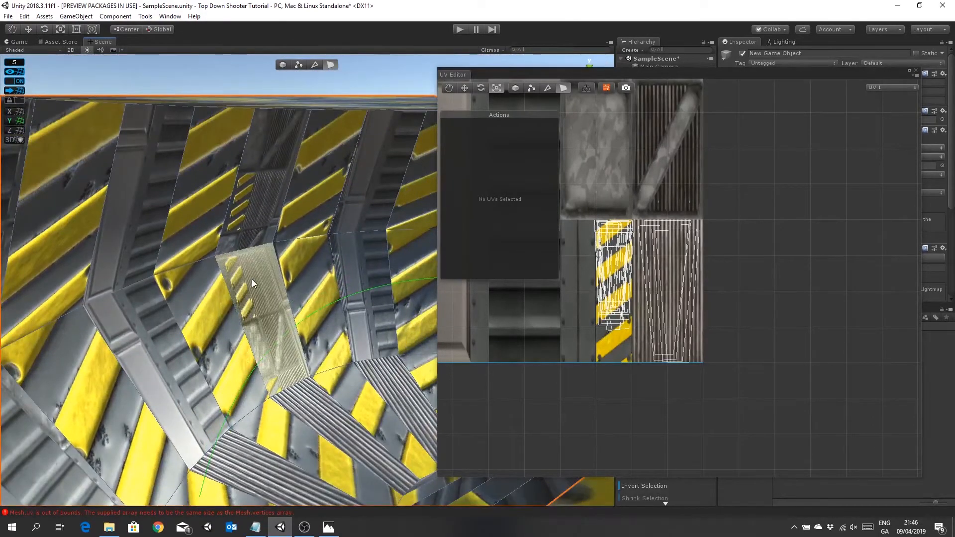
left_click(252, 279)
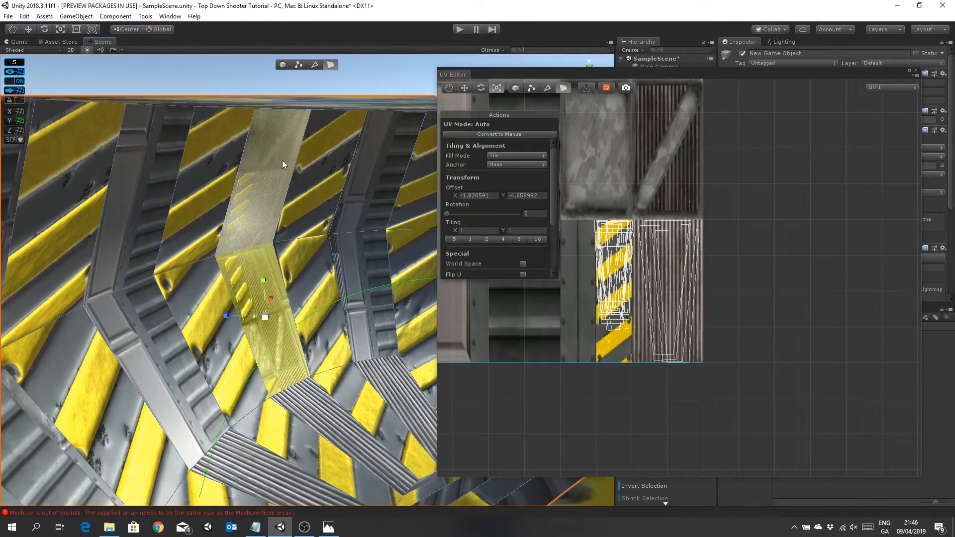
scroll(738, 227, "down", 2)
scroll(738, 228, "down", 6)
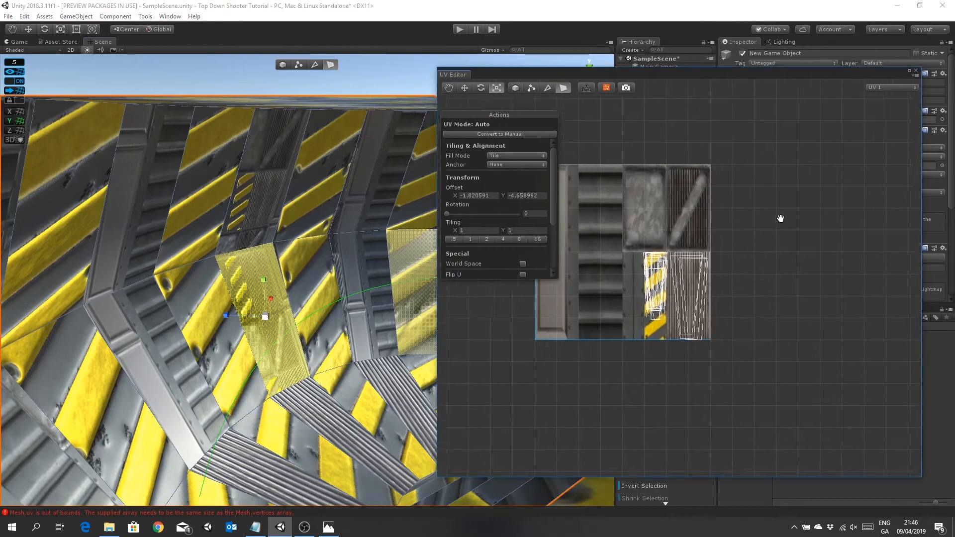
middle_click_drag(781, 267, 764, 379)
left_click(464, 88)
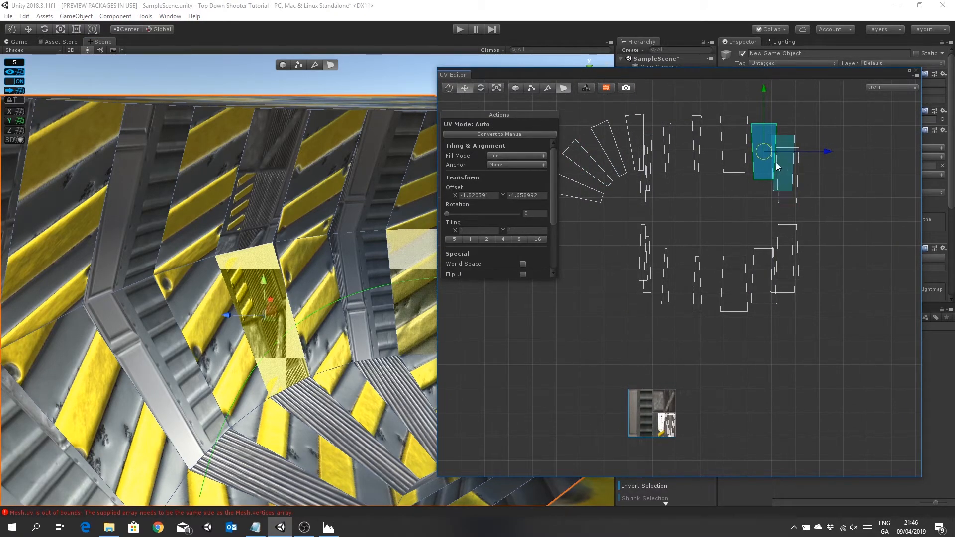
left_click_drag(763, 152, 646, 418)
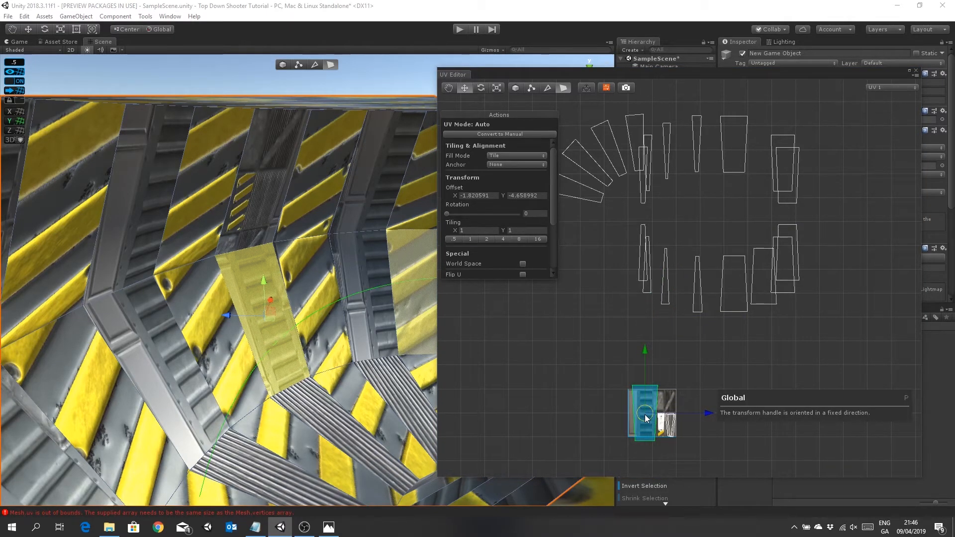
left_click(752, 390)
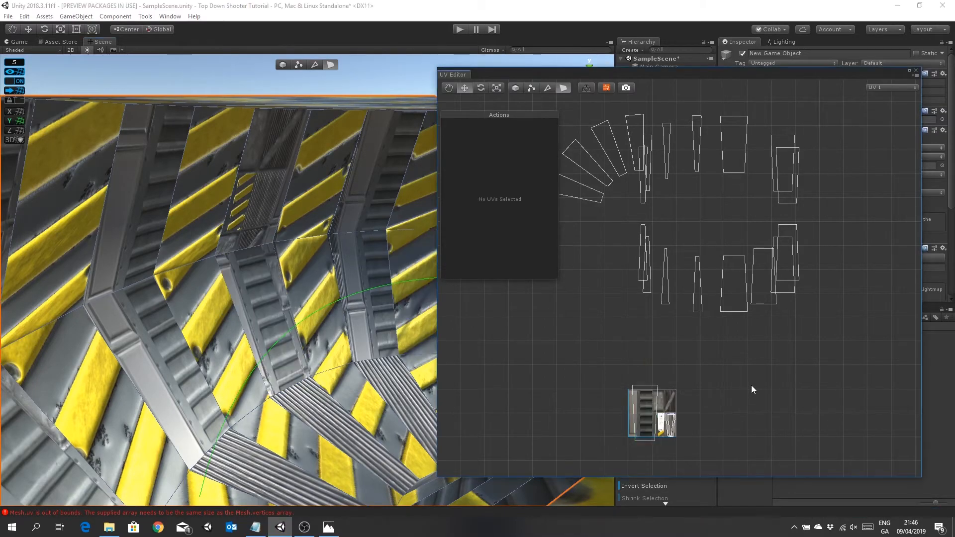
- Move the UV of the upper wall-trim face directly below the one on the ribbed panel, and save the scene
left_click(274, 193)
left_click_drag(757, 277, 643, 414)
left_click_drag(642, 414, 645, 473)
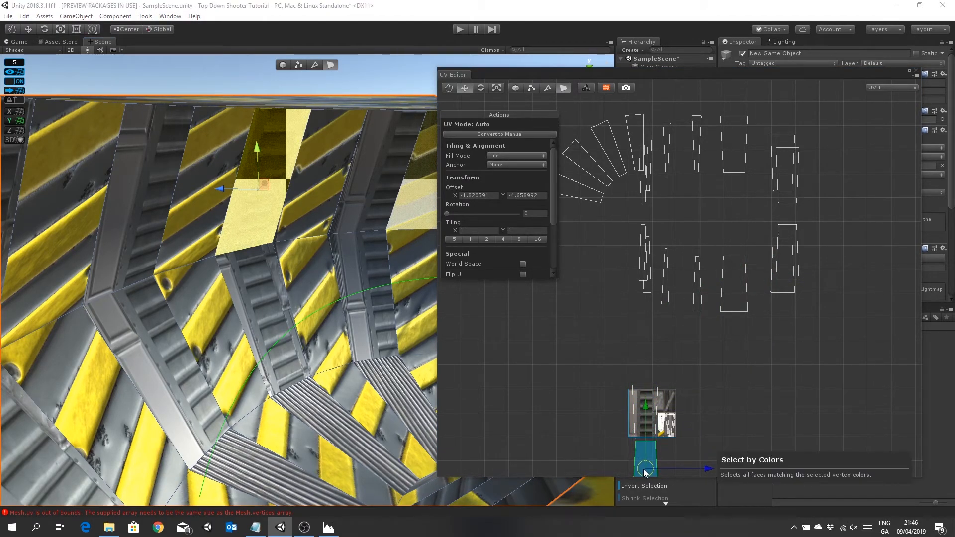
left_click(729, 403)
scroll(723, 369, "down", 2)
key("f")
right_click_drag(338, 271, 347, 294)
key("ctrl+s")
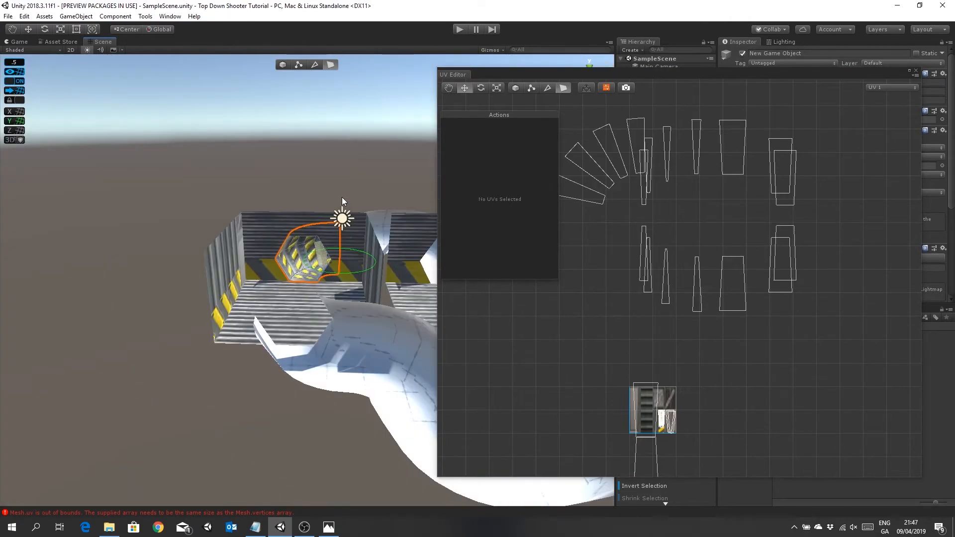
- Inspect the textured curved corridor from above and from inside the room to judge how it fits the level
scroll(342, 197, "down", 5)
scroll(237, 348, "up", 3)
right_click_drag(236, 310, 353, 241)
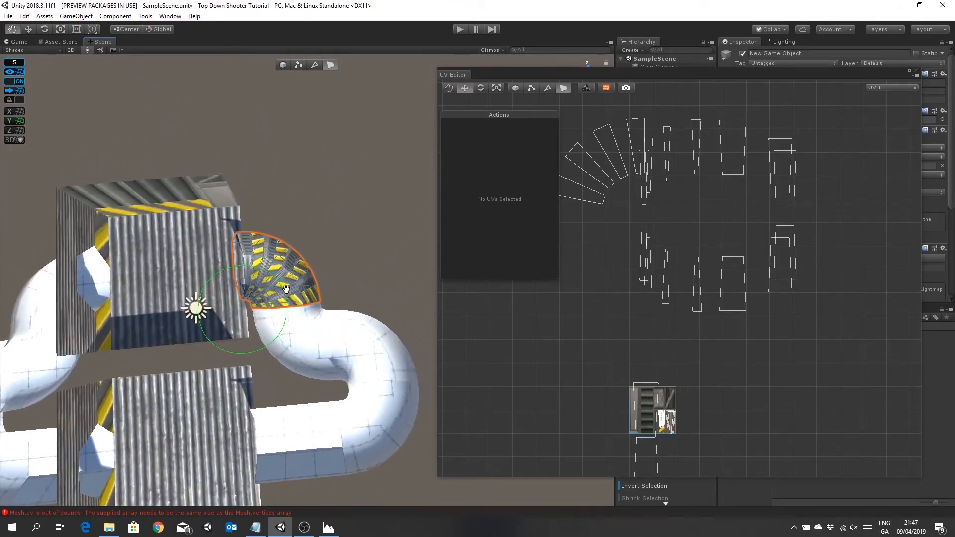
scroll(284, 286, "up", 5)
scroll(291, 282, "down", 5)
middle_click_drag(353, 241, 320, 279)
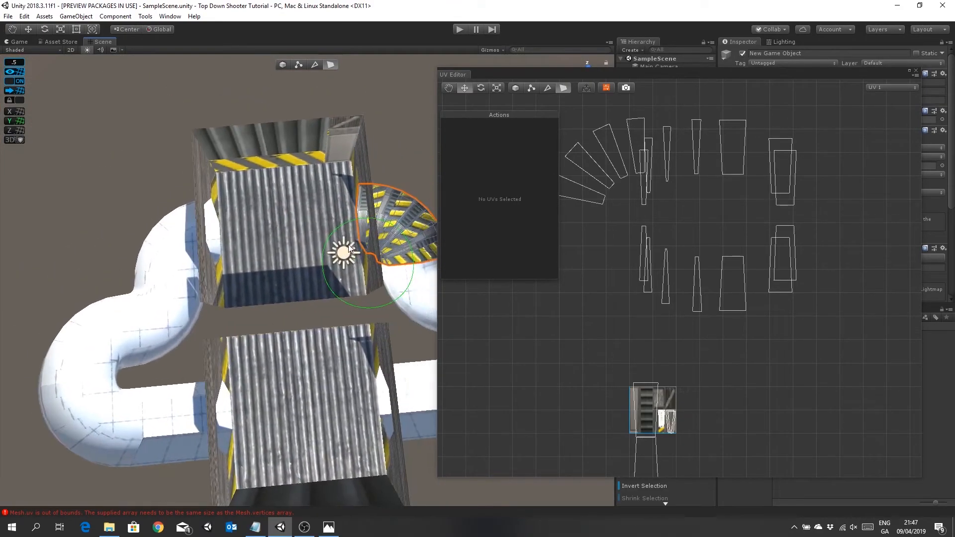
scroll(318, 278, "down", 8)
left_click(192, 189)
right_click_drag(213, 192, 246, 246)
scroll(396, 197, "up", 6)
mouse_move(381, 213)
middle_mouse_down()
mouse_move(377, 227)
mouse_move(386, 229)
middle_mouse_up()
scroll(377, 228, "up", 1)
scroll(377, 228, "down", 1)
right_click_drag(386, 230, 351, 247)
middle_click_drag(352, 247, 336, 247)
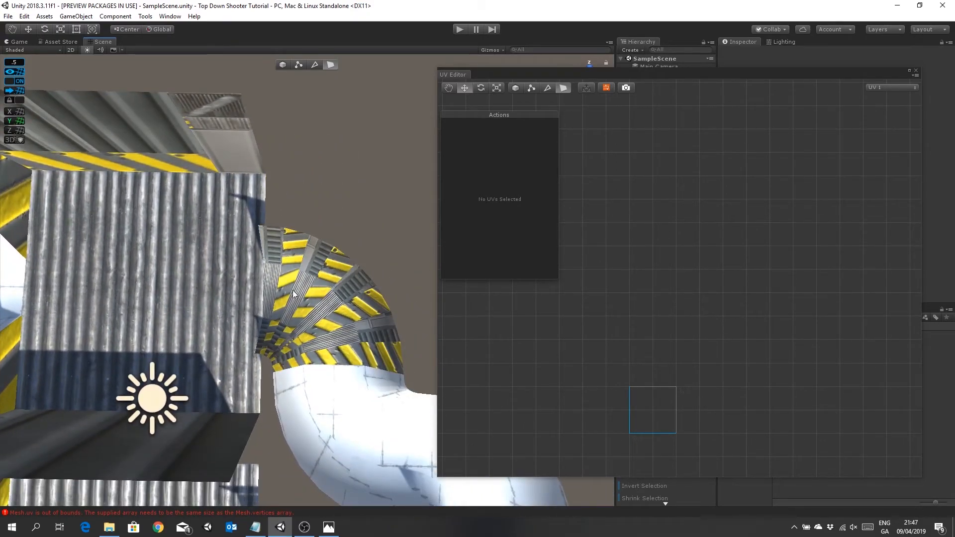
left_click(308, 306)
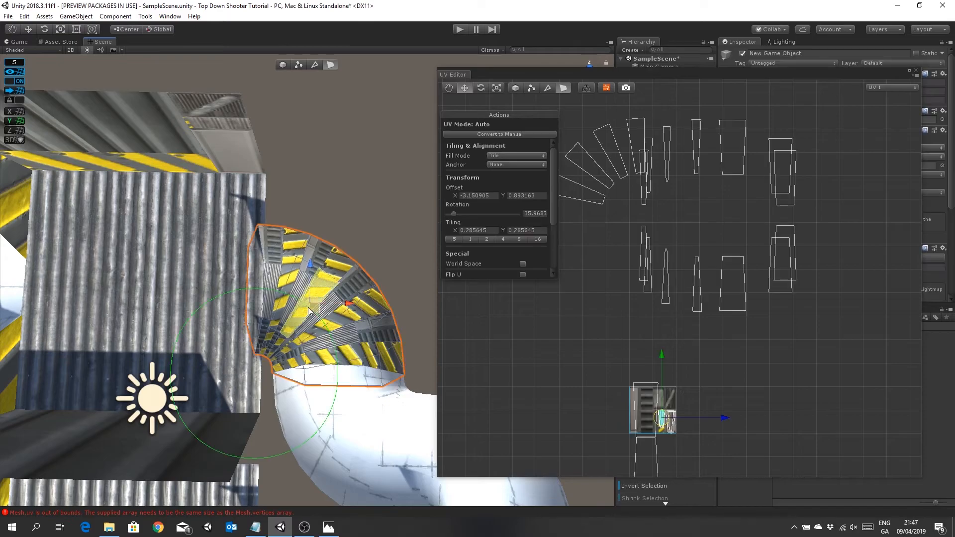
right_click_drag(285, 279, 381, 240)
middle_click_drag(381, 241, 335, 261)
right_click_drag(335, 261, 356, 237)
middle_click_drag(356, 236, 371, 153)
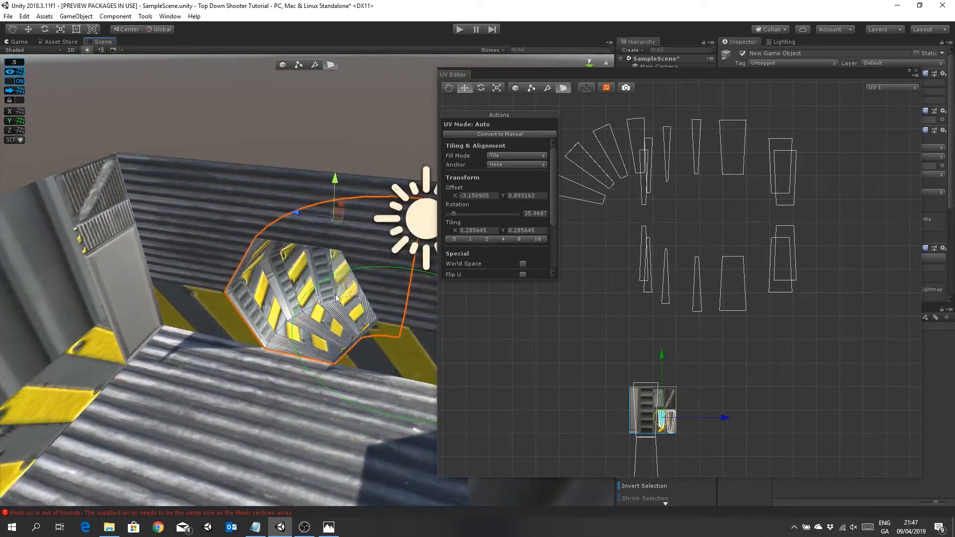
- Select two striped floor faces in the curved corridor and examine them from above and from inside
left_click(312, 338)
left_click(328, 325, "shift")
right_click_drag(328, 326, 224, 363)
scroll(262, 380, "down", 5)
middle_click_drag(338, 294, 248, 395)
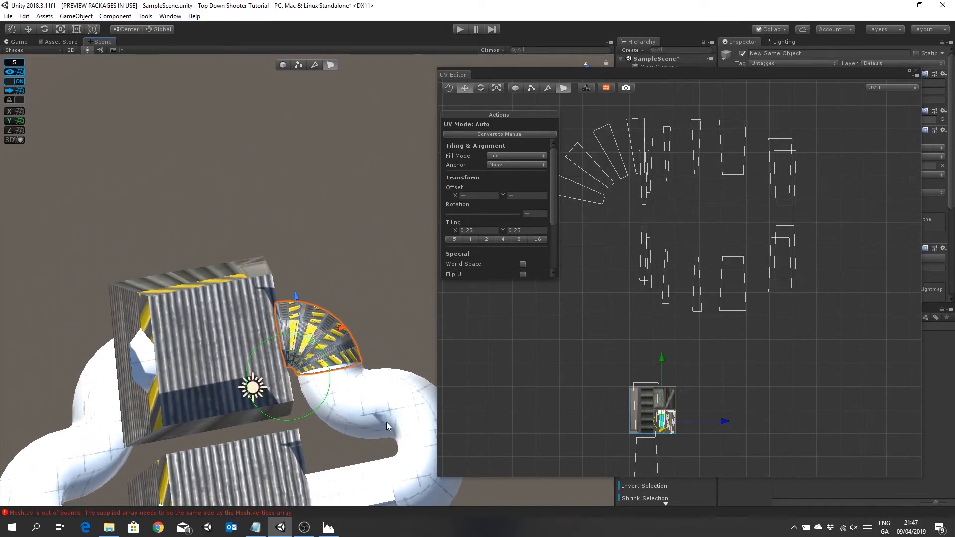
right_click_drag(229, 420, 330, 256)
right_click_drag(255, 338, 286, 330)
middle_click_drag(286, 330, 297, 323)
right_click_drag(297, 323, 300, 358)
key("w")
middle_click_drag(300, 358, 303, 356)
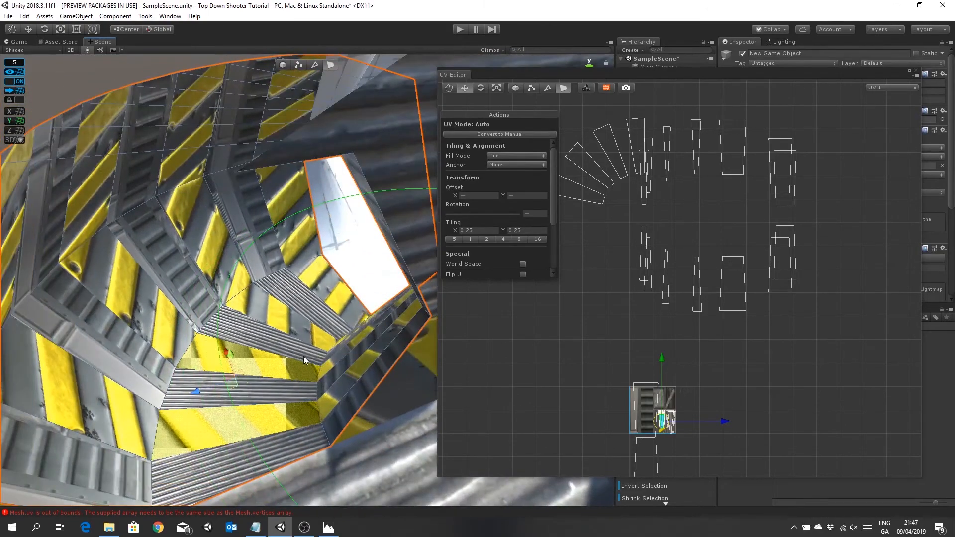
- Move the UVs of three striped corridor floor faces, one by one, sideways onto the corrugated-metal panel
middle_click_drag(651, 356, 646, 239)
scroll(668, 288, "up", 8)
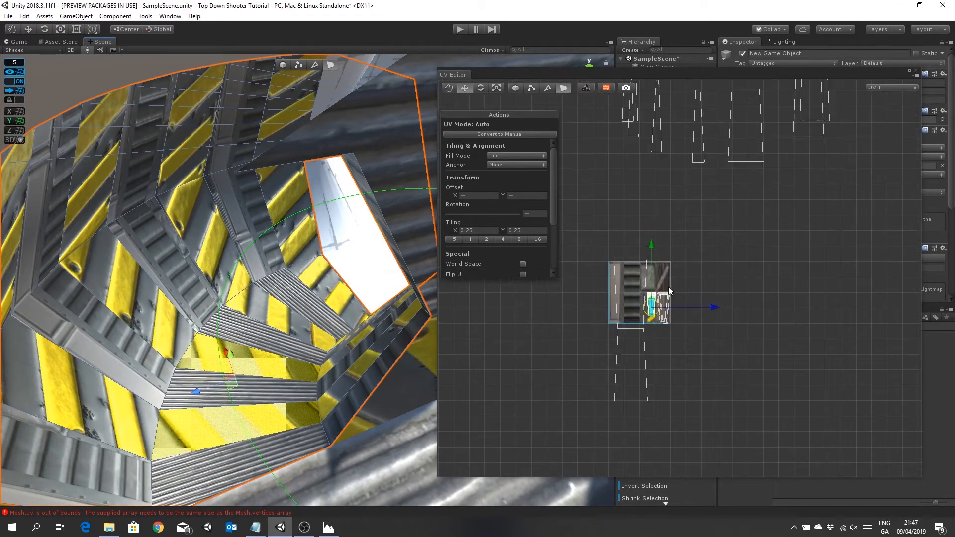
middle_click_drag(694, 297, 692, 255)
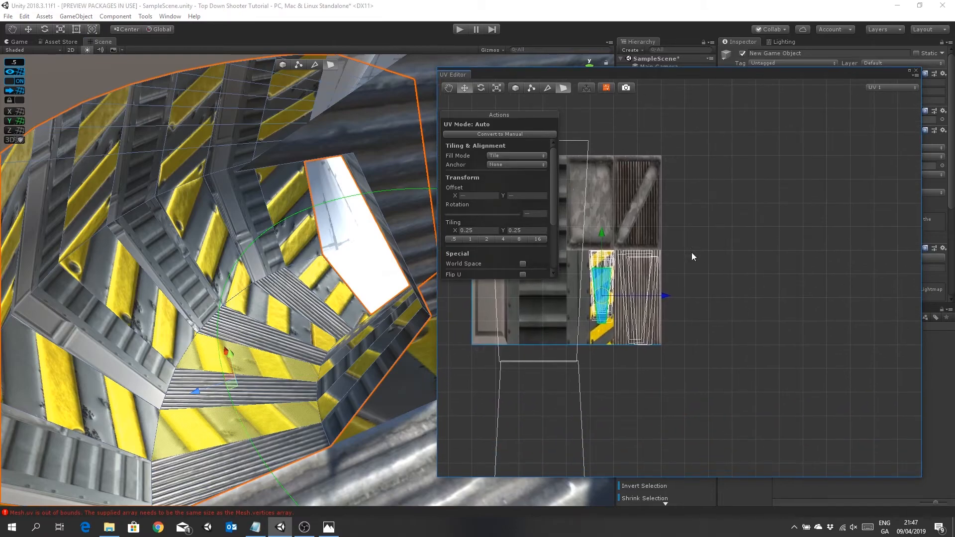
left_click(679, 296)
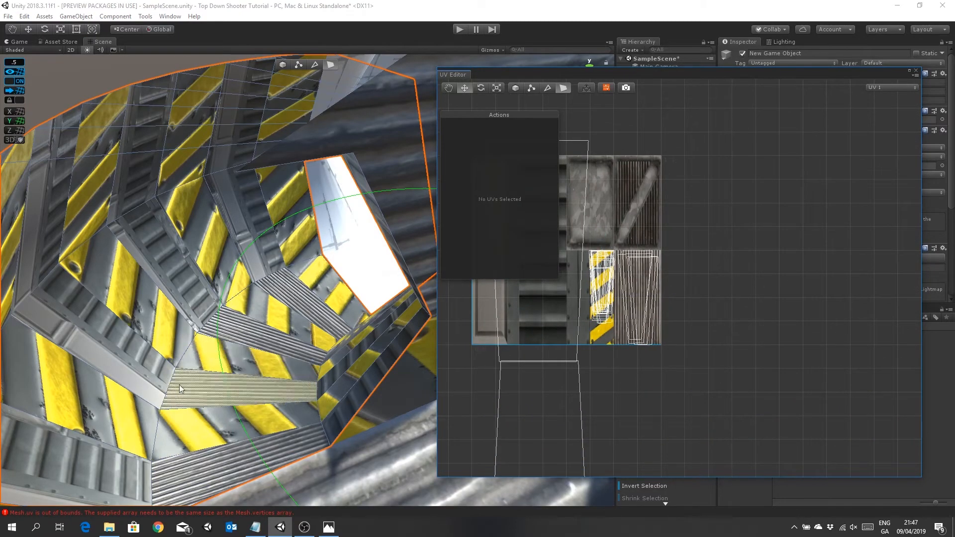
left_click(168, 425)
left_click_drag(667, 298, 703, 298)
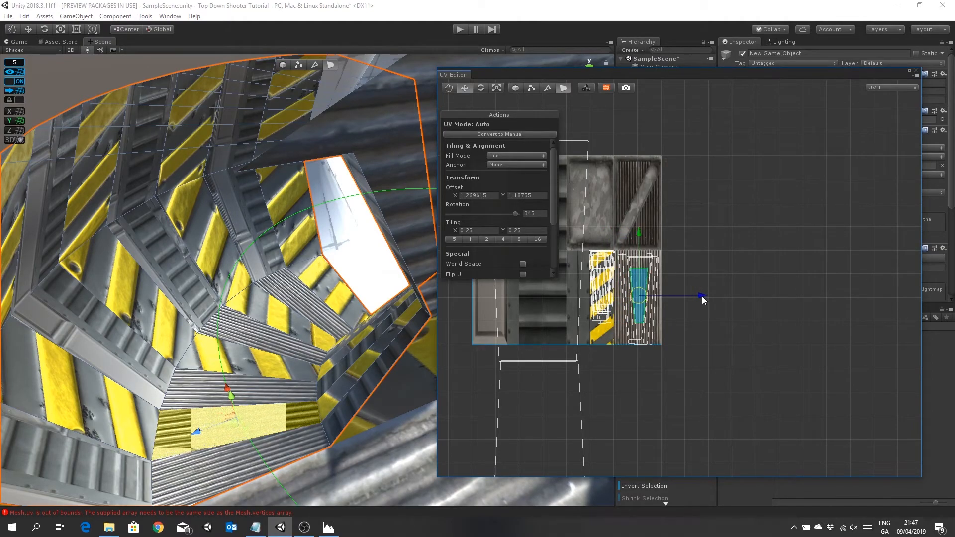
left_click(219, 358)
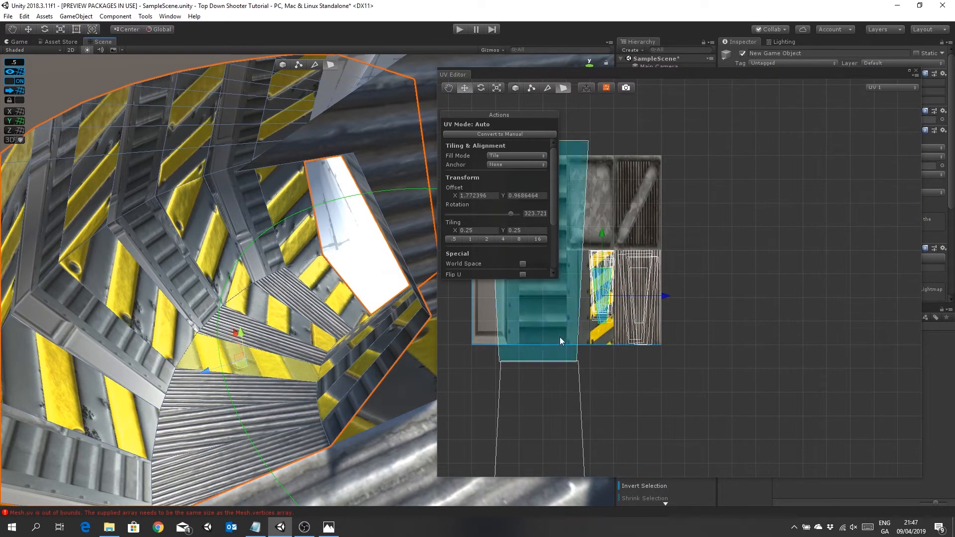
left_click_drag(664, 295, 701, 297)
left_click(293, 322)
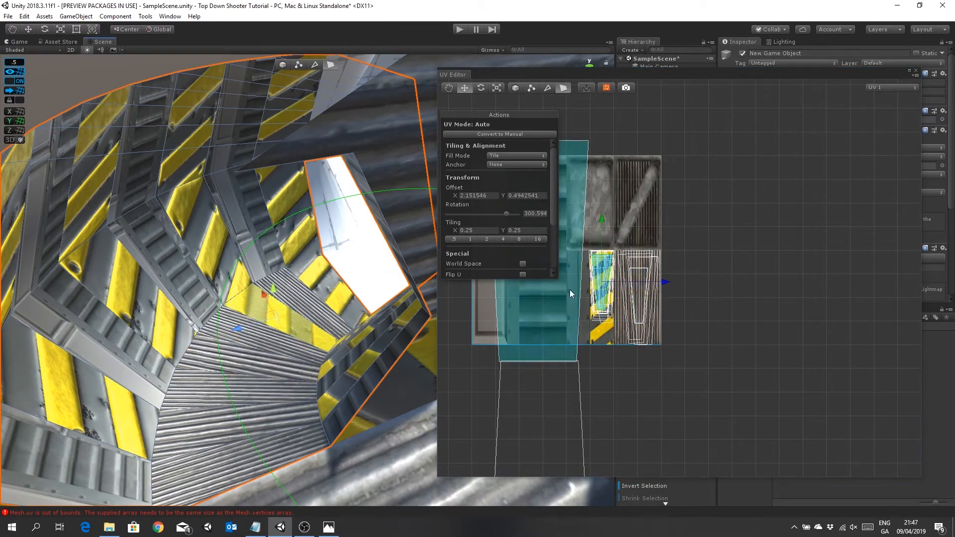
left_click_drag(678, 286, 703, 284)
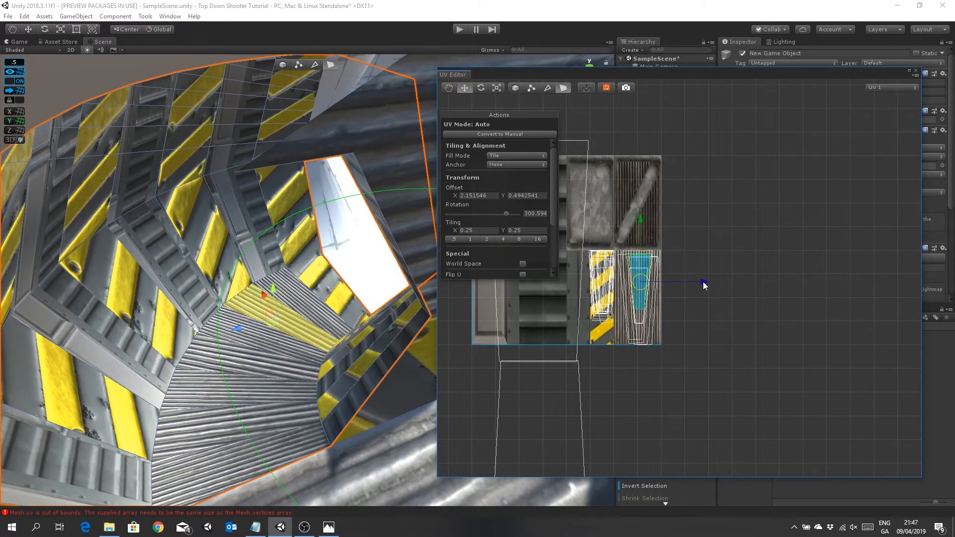
left_click(342, 295)
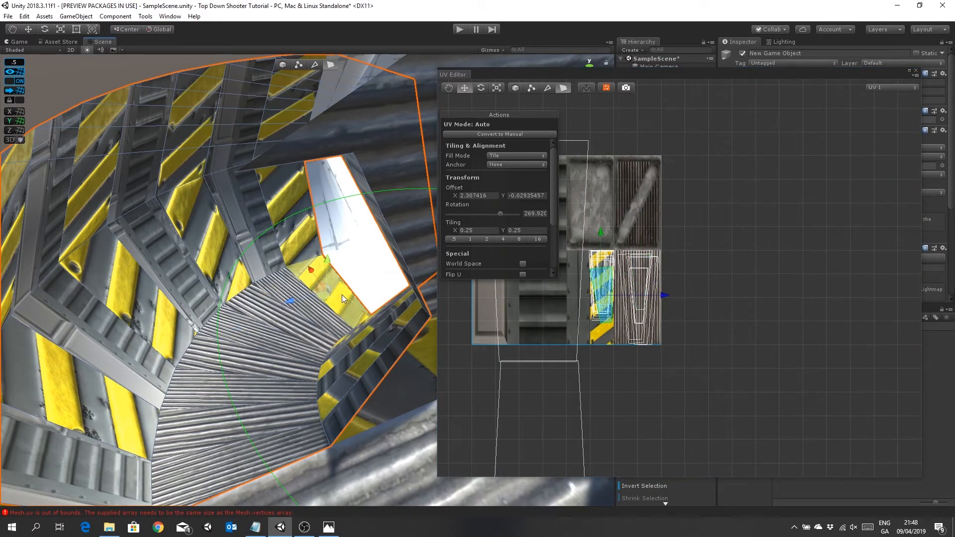
- Move the UV of the floor-trim face at the corridor's near end sideways onto the hazard stripe
left_click(292, 461)
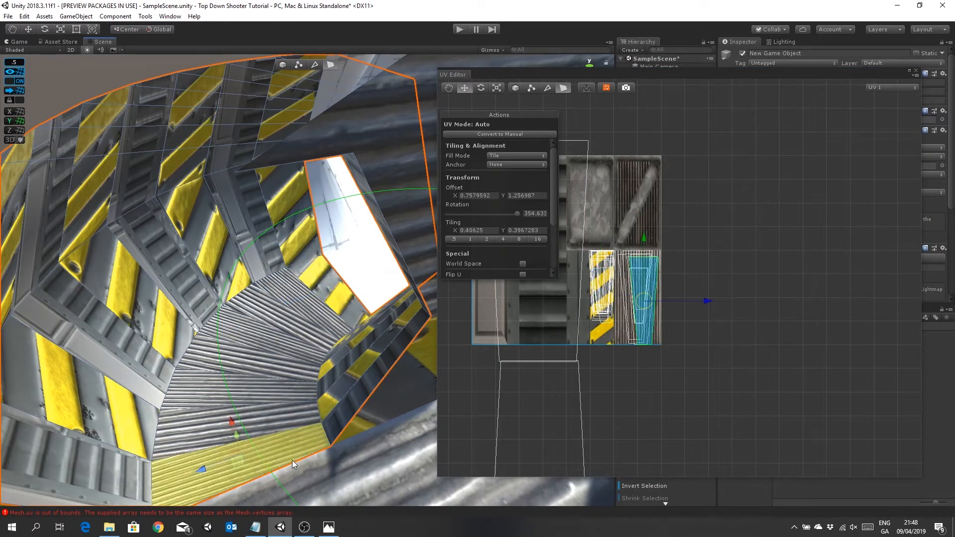
left_click_drag(703, 301, 664, 305)
left_click(749, 270)
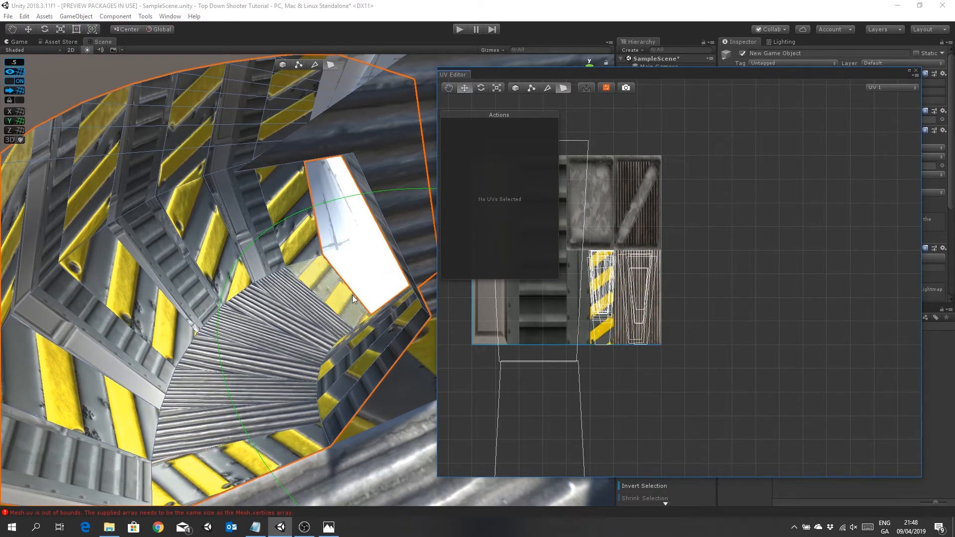
- Examine the corridor's revised floor from above alongside the rooms and the untextured corridors
scroll(171, 413, "up", 5)
scroll(171, 413, "down", 10)
right_click_drag(393, 284, 331, 286)
middle_click_drag(370, 286, 246, 311)
scroll(246, 310, "up", 2)
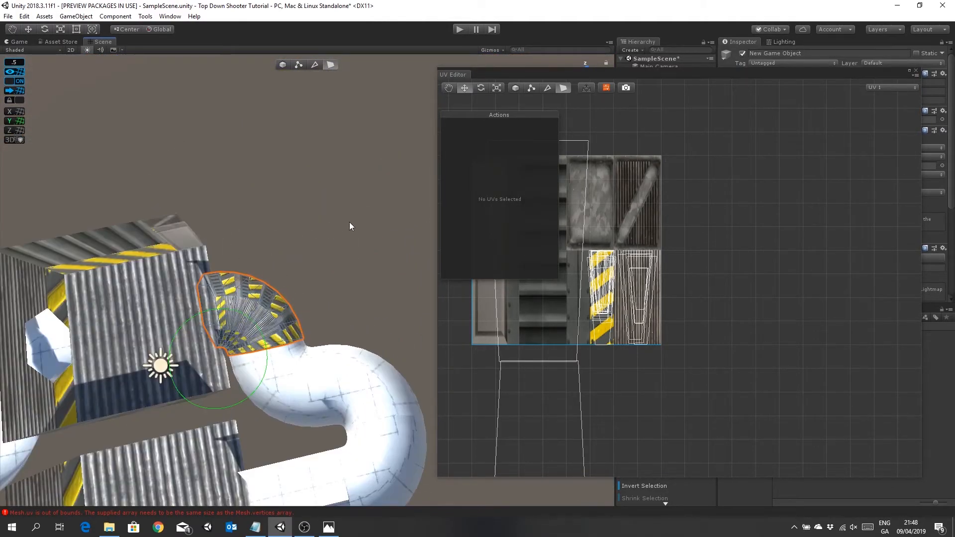
mouse_move(349, 219)
middle_mouse_down()
mouse_move(325, 222)
mouse_move(335, 225)
middle_mouse_up()
scroll(344, 231, "down", 4)
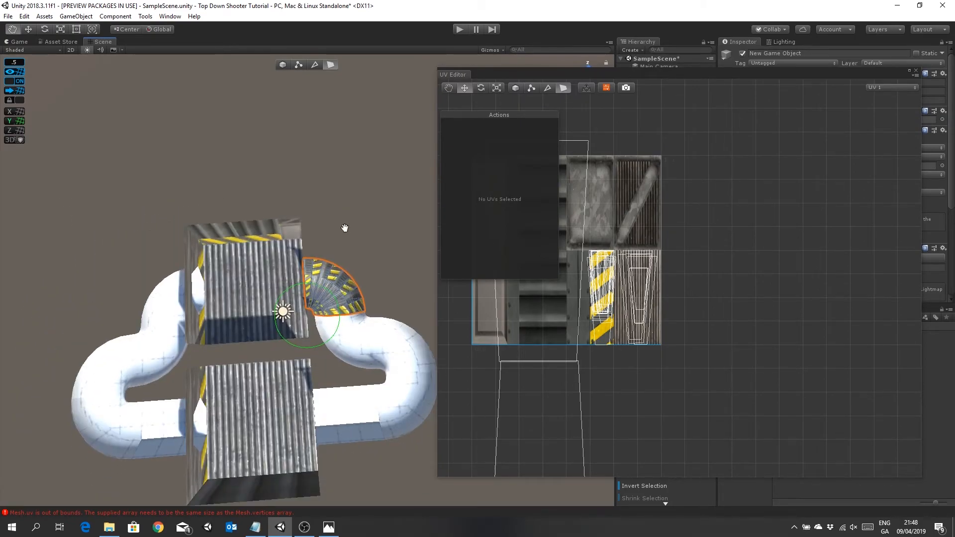
- Close the UV Editor
left_click(793, 317)
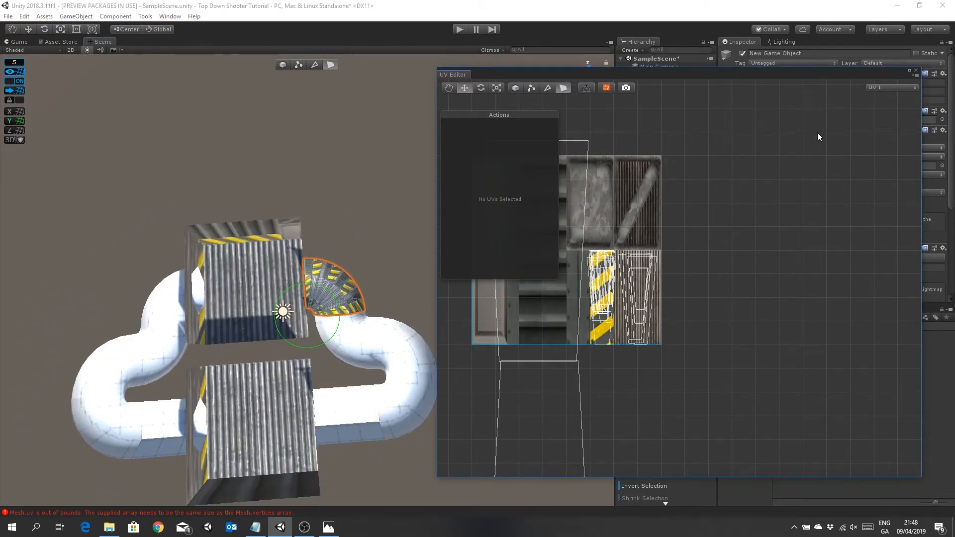
left_click(915, 70)
left_click(384, 193)
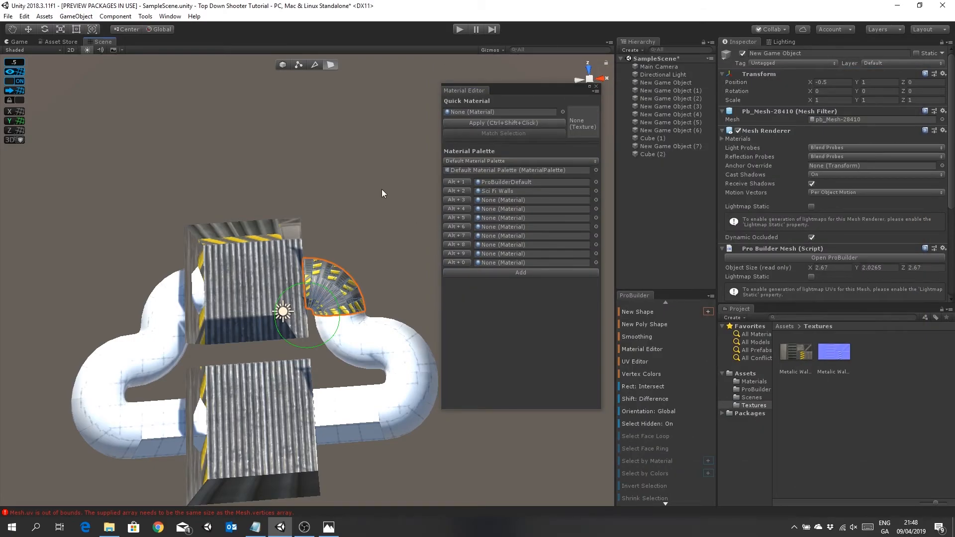
- Close the Material Editor and delete the two untextured curved corridor pieces that follow the textured one
left_click(596, 87)
mouse_move(375, 249)
middle_mouse_down()
mouse_move(385, 248)
mouse_move(386, 236)
mouse_move(377, 239)
middle_mouse_up()
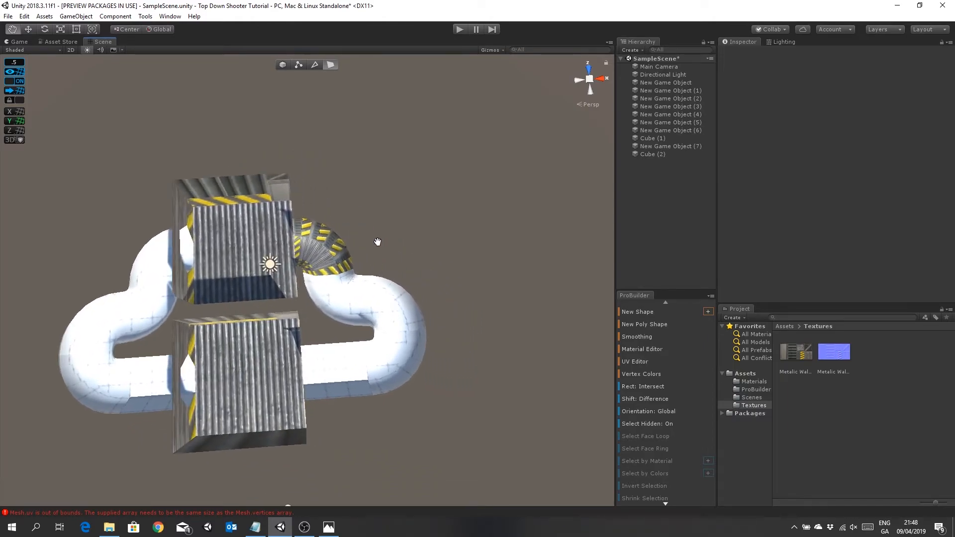
left_click(334, 368)
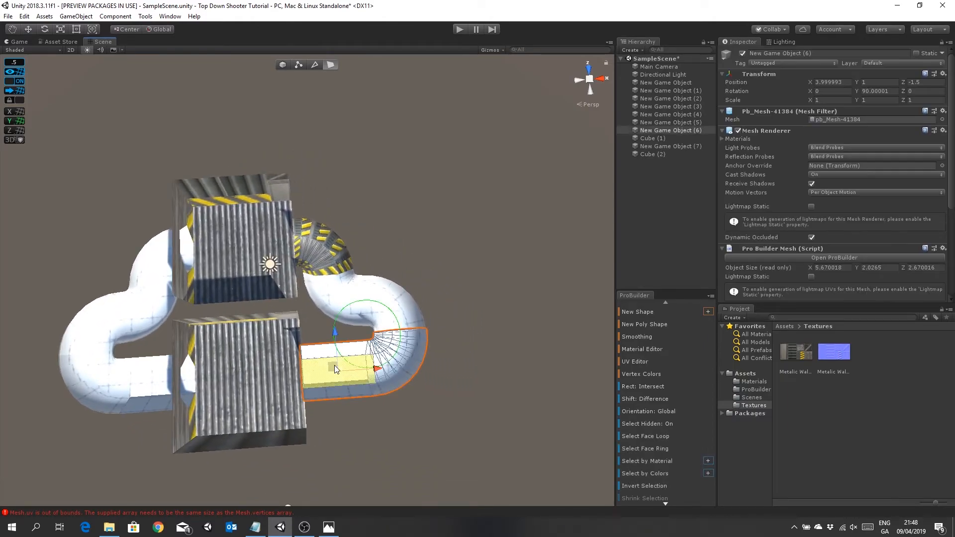
left_click(436, 425)
left_click(385, 376)
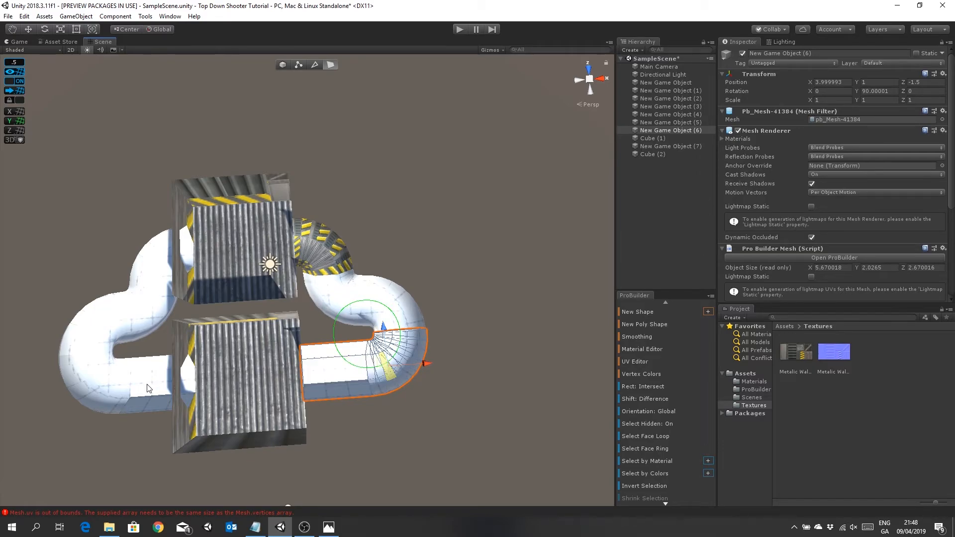
left_click(325, 293)
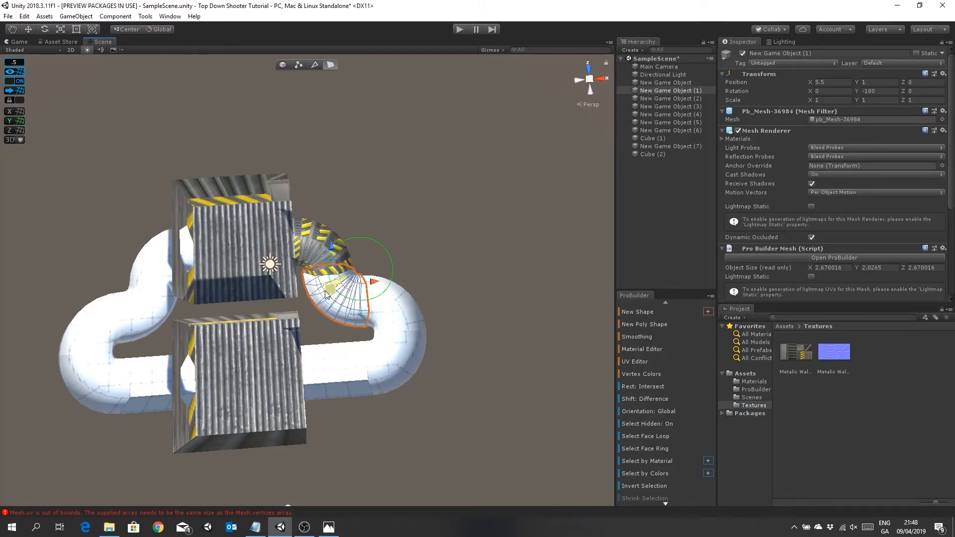
key("Delete")
left_click(378, 314)
key("Delete")
left_click(399, 354)
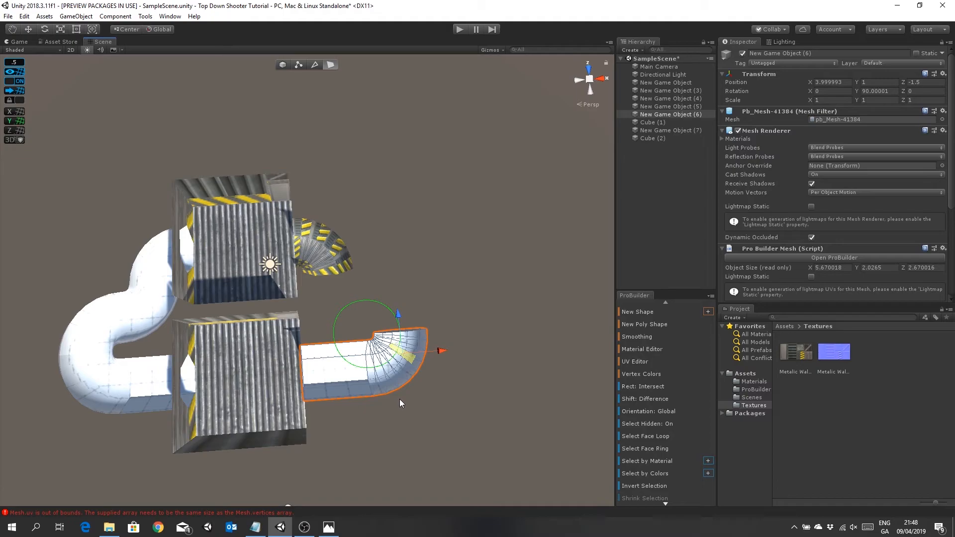
- Delete the four untextured corridor pieces on the opposite side of the rooms
left_click(179, 381)
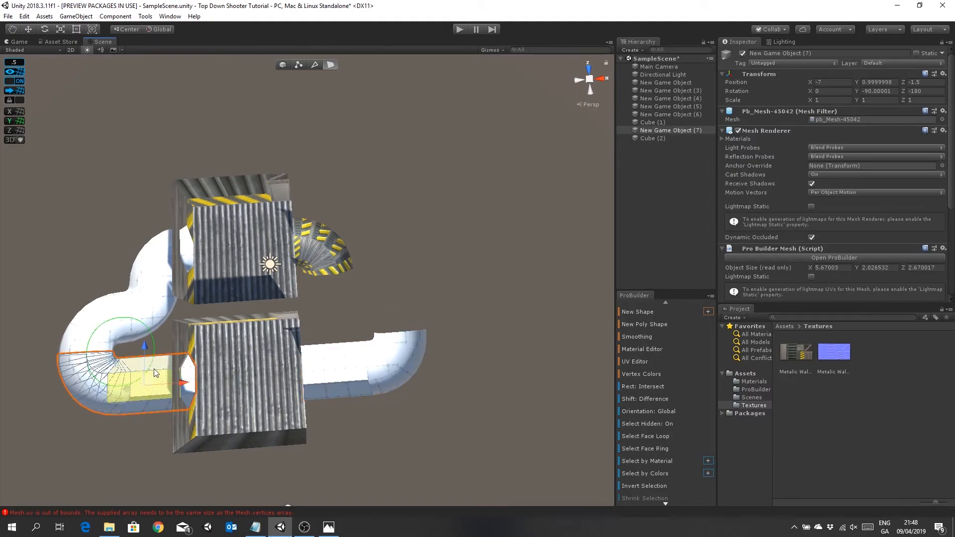
key("Delete")
left_click(104, 341)
key("Delete")
left_click(153, 316)
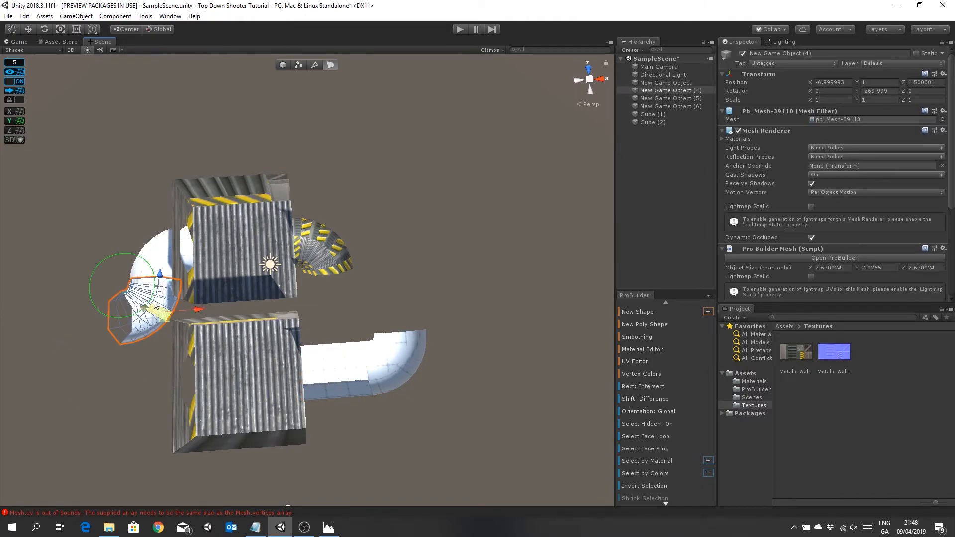
key("Delete")
left_click(158, 275)
key("Delete")
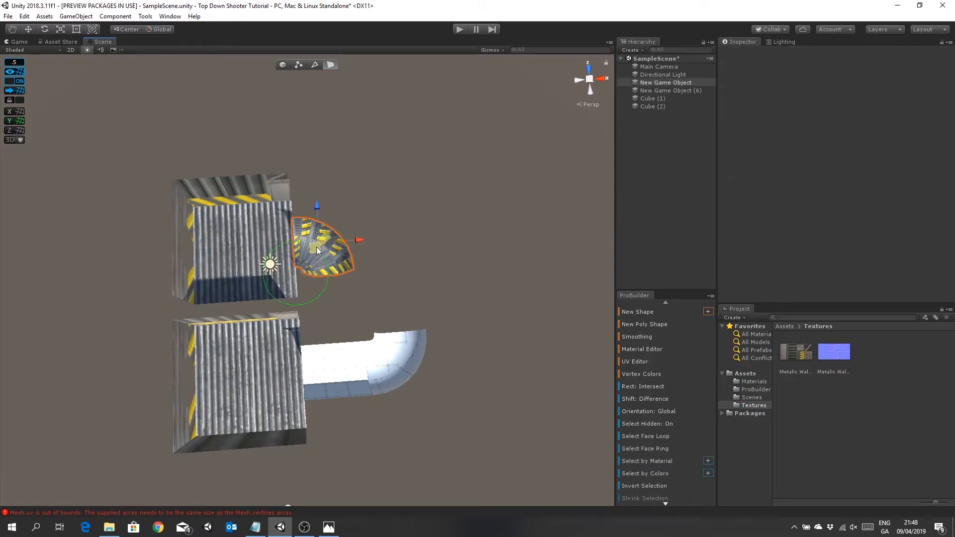
- Duplicate the textured curved corridor piece, rotate the copy to -180° about Y and join it to the original's open end at X 5.5, Z 0
left_click(317, 250)
key("ctrl+d")
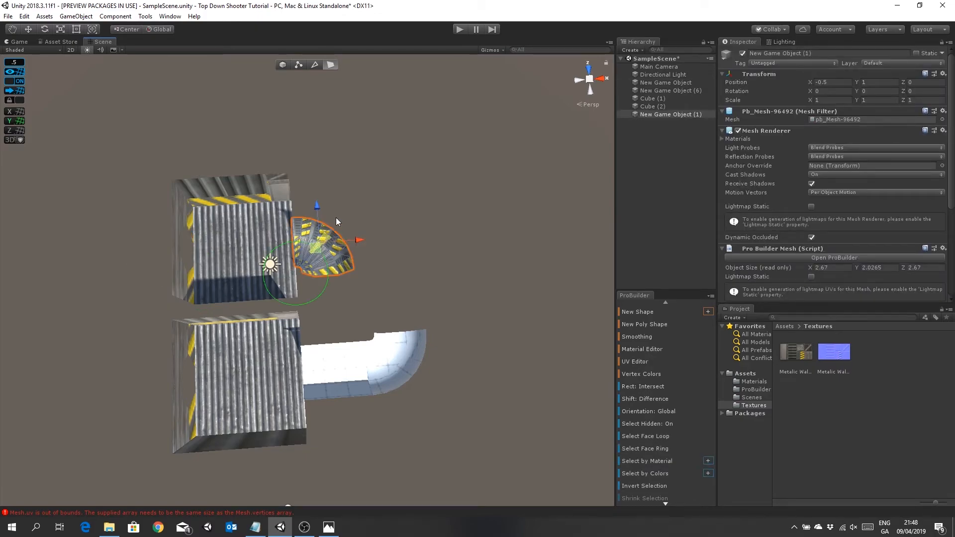
key("e")
left_click(282, 66)
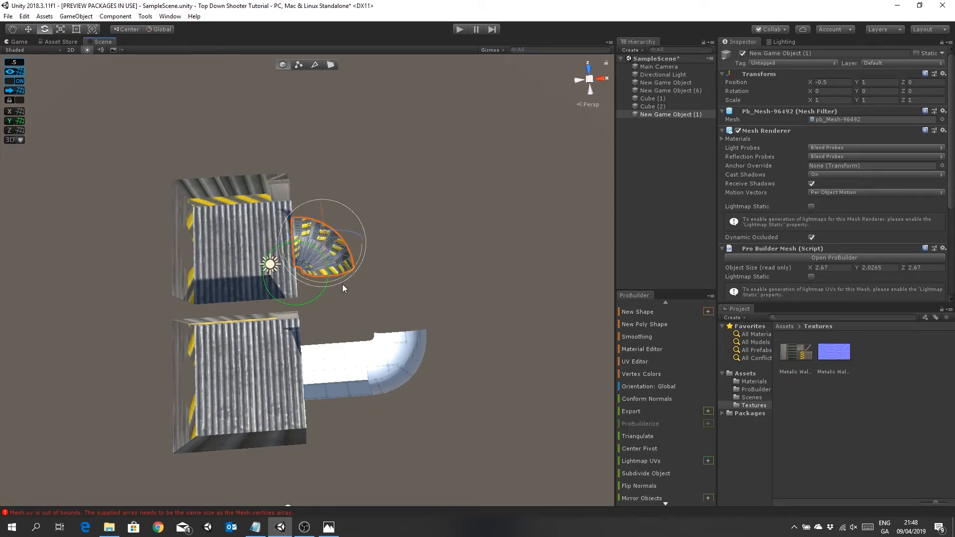
left_click_drag(335, 279, 556, 225)
left_click(33, 30)
left_click_drag(321, 212, 342, 259)
left_click(44, 30)
left_click_drag(327, 335, 337, 337)
left_click(28, 30)
left_click_drag(365, 293, 373, 291)
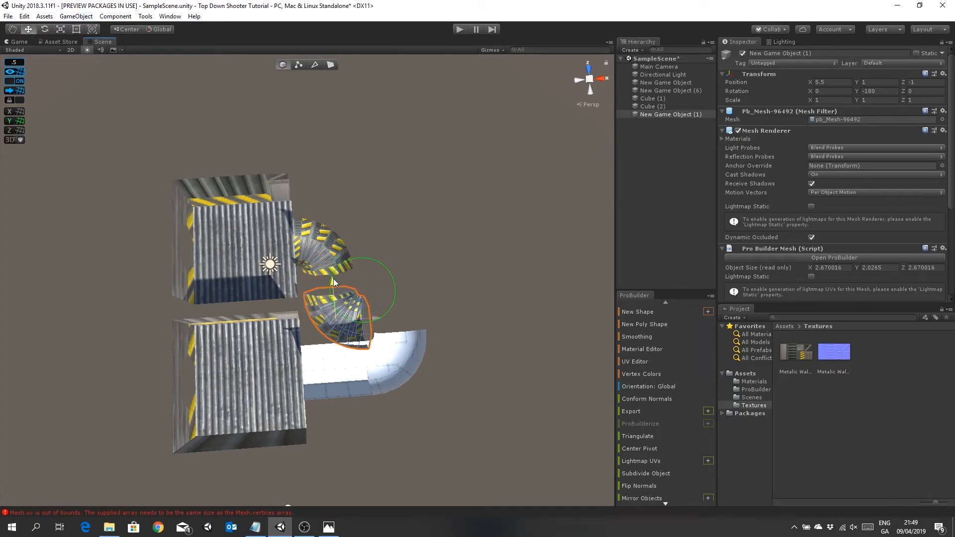
left_click(448, 246)
- Duplicate the second textured corridor piece, move the copy outward and rotate it to 0° about Y
left_click_drag(447, 245, 445, 282, "alt")
scroll(445, 283, "up", 3)
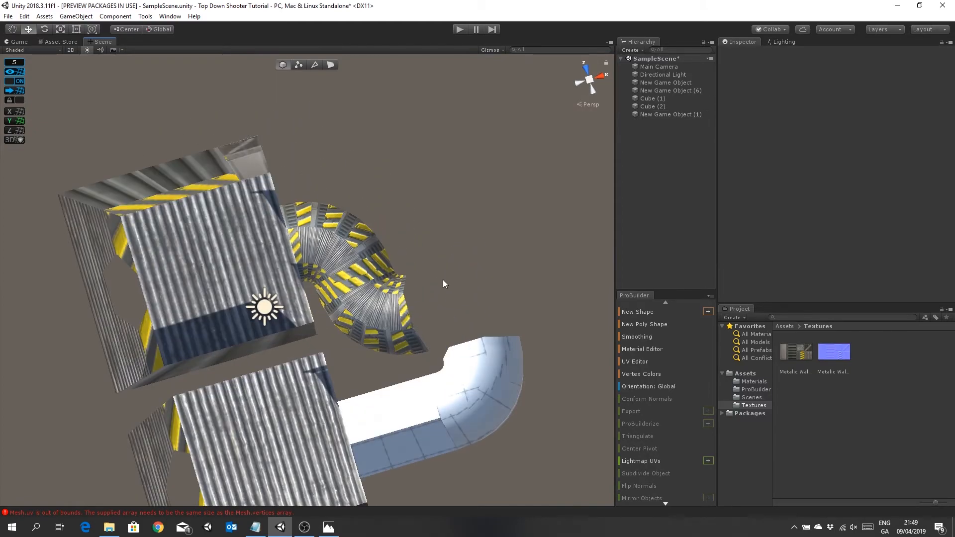
left_click(398, 303)
key("ctrl+d")
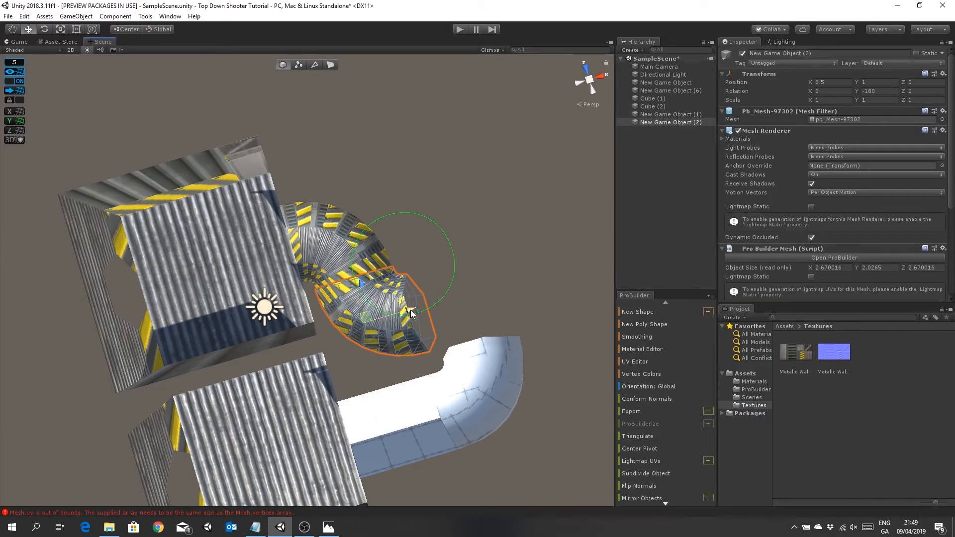
left_click_drag(411, 309, 494, 297)
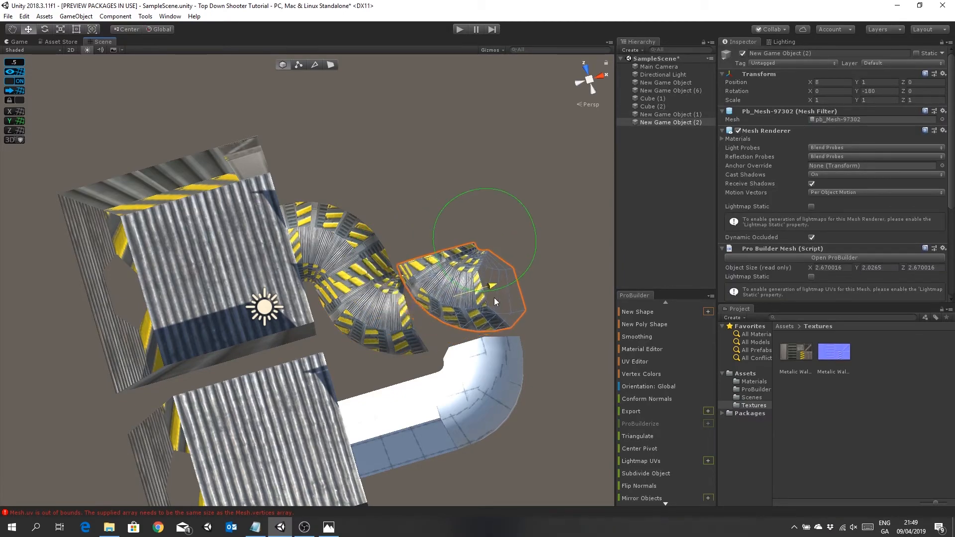
left_click(45, 30)
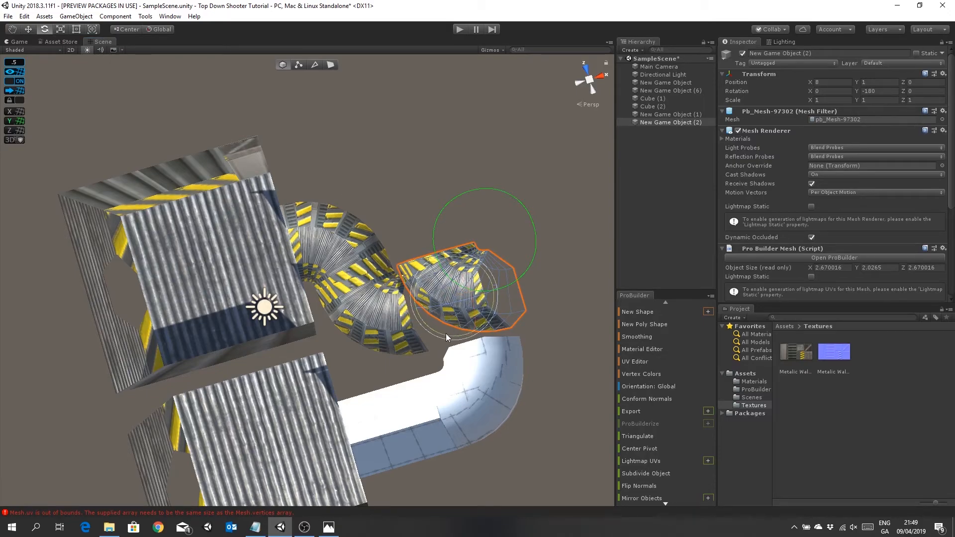
left_click_drag(443, 334, 267, 166)
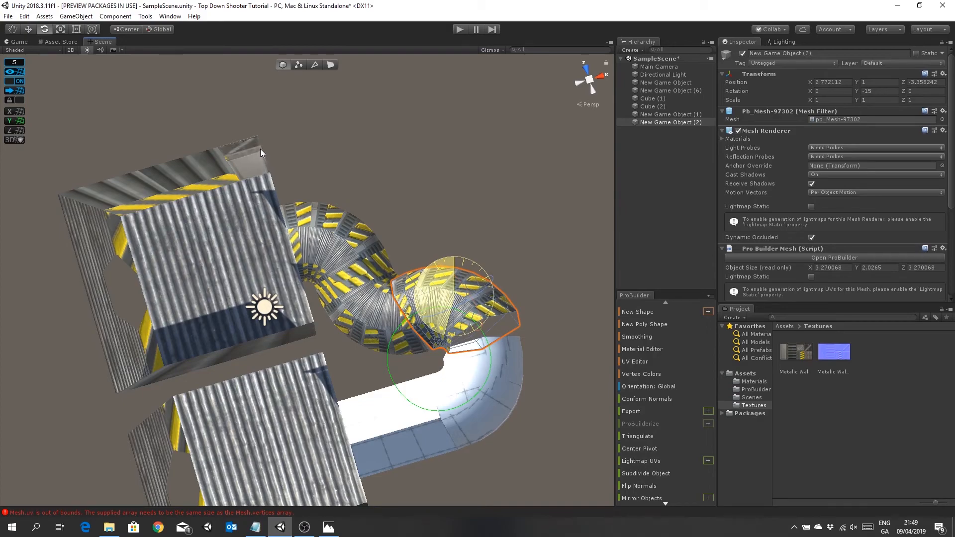
left_click_drag(282, 131, 248, 156)
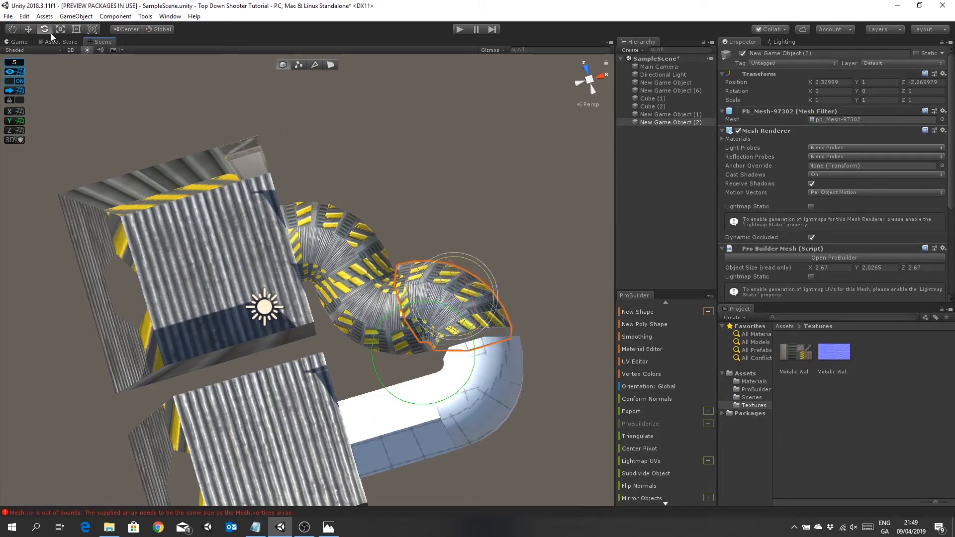
- Move the third corridor piece to X 2.5, Z -3 so it joins the second piece's open end
left_click(28, 28)
left_click_drag(495, 290, 498, 287)
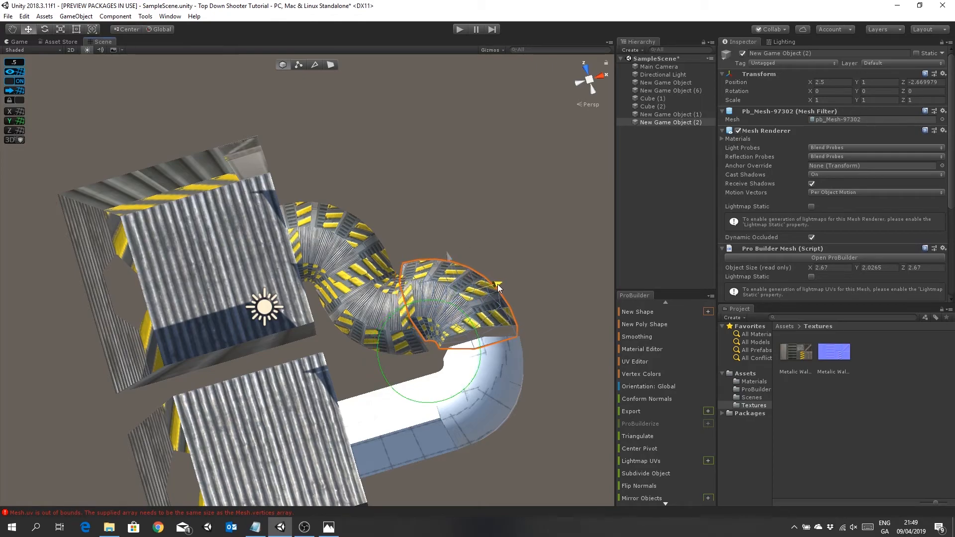
left_click_drag(449, 256, 455, 264)
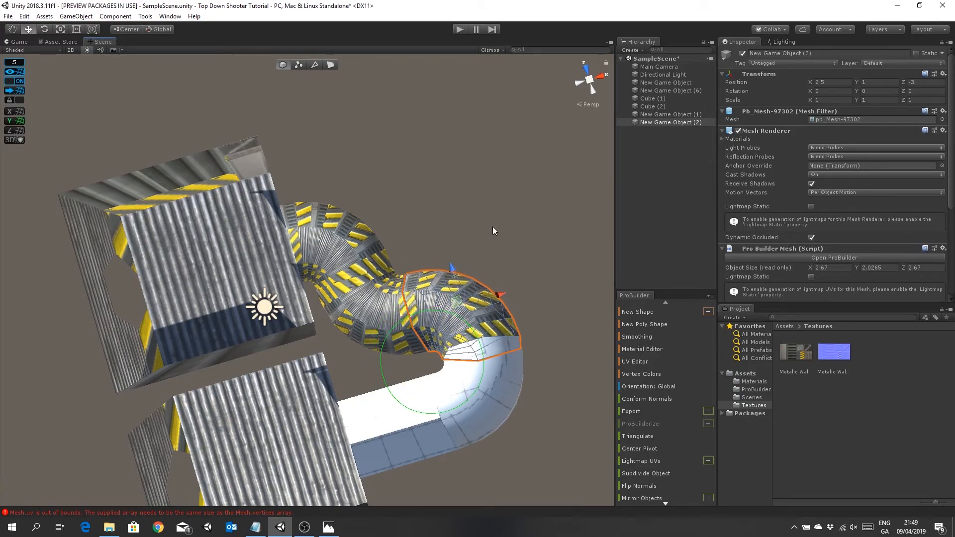
left_click(493, 227)
- Move the remaining untextured corridor piece along X, well clear of the rooms
left_click_drag(493, 227, 533, 307, "alt")
scroll(532, 306, "down", 3)
middle_click_drag(533, 306, 535, 292)
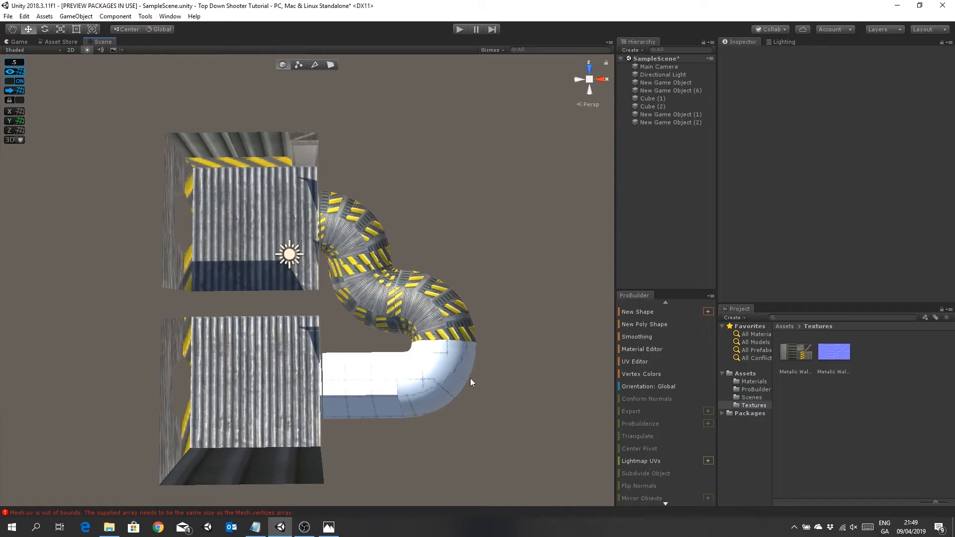
left_click(449, 375)
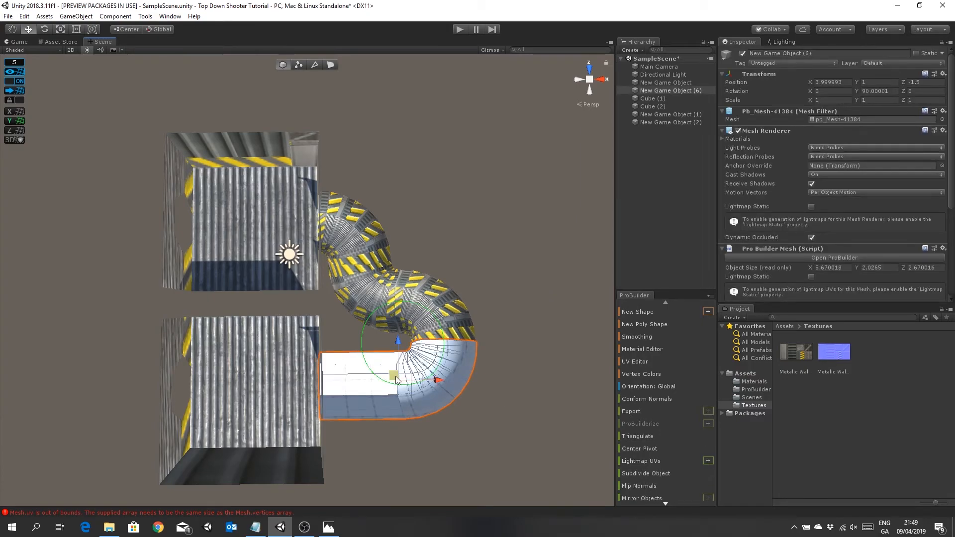
left_click_drag(438, 380, 671, 390)
- Duplicate the third corridor piece, rotate the copy to 90° about Y and join it to the chain's open end at Z -1.5
left_click(444, 328)
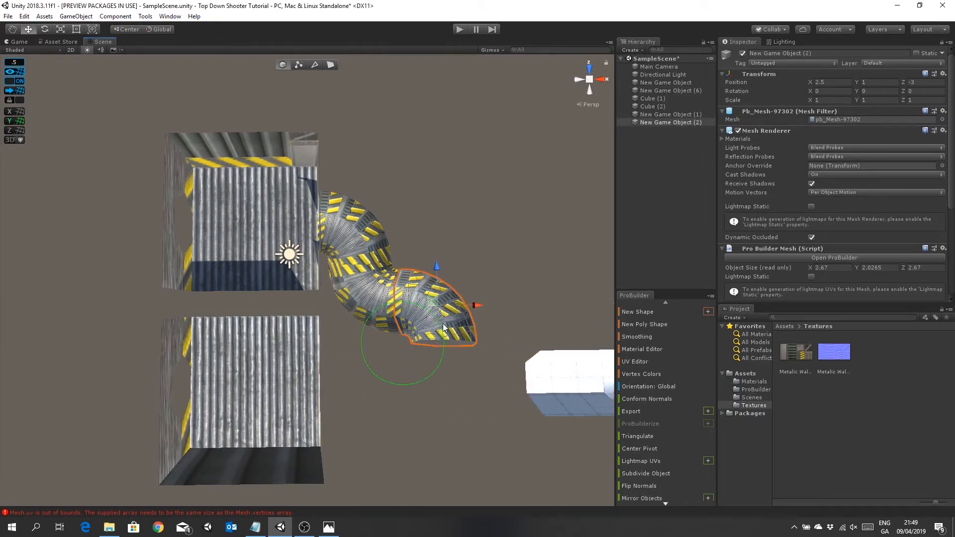
key("ctrl+d")
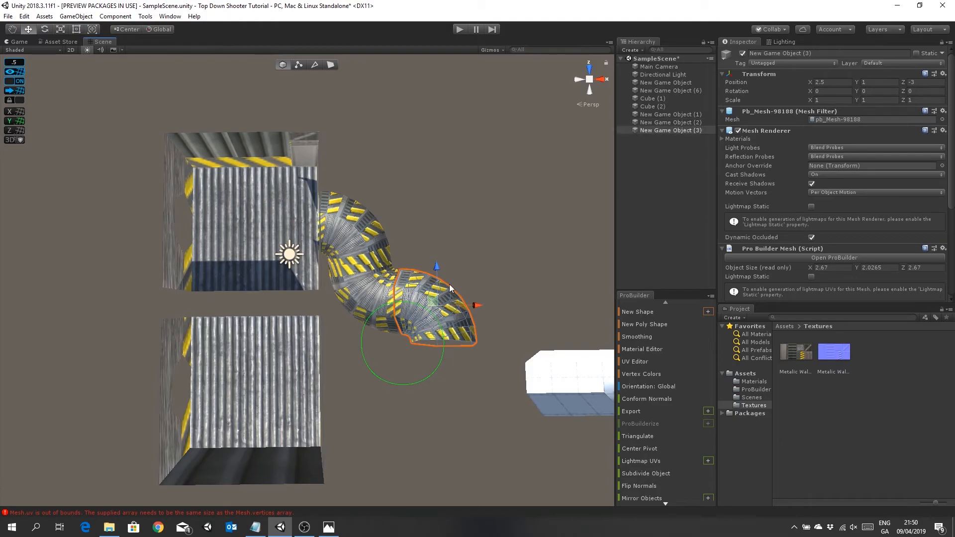
left_click_drag(436, 273, 449, 332)
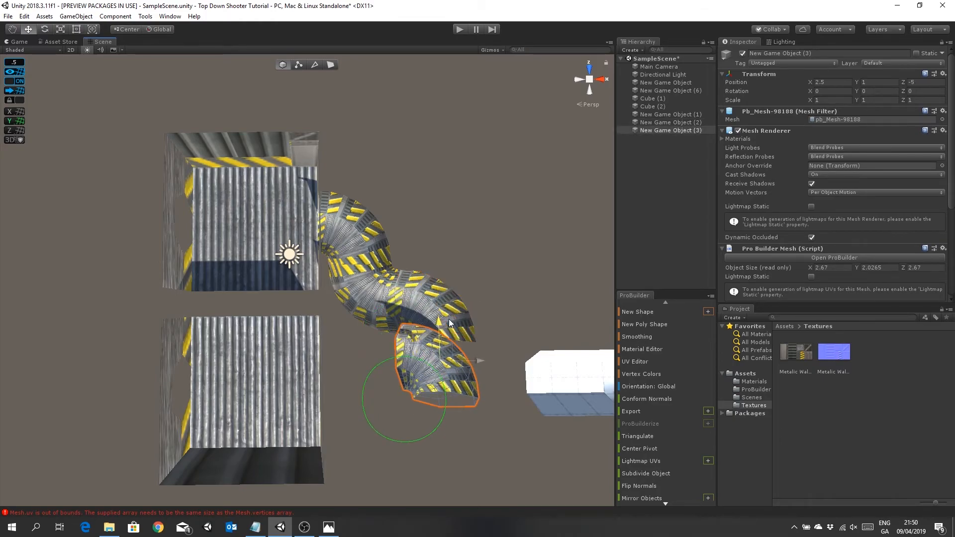
key("e")
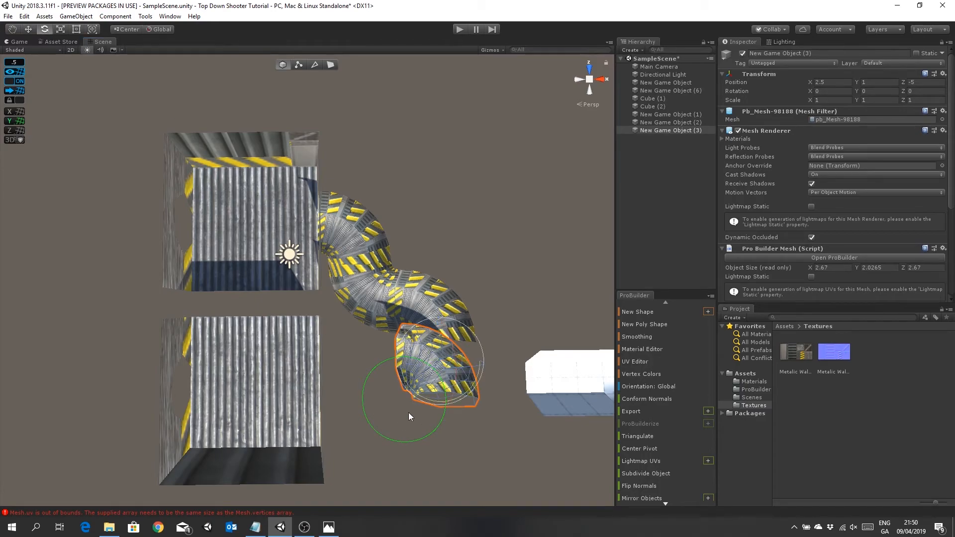
left_click_drag(427, 398, 311, 365)
left_click(29, 29)
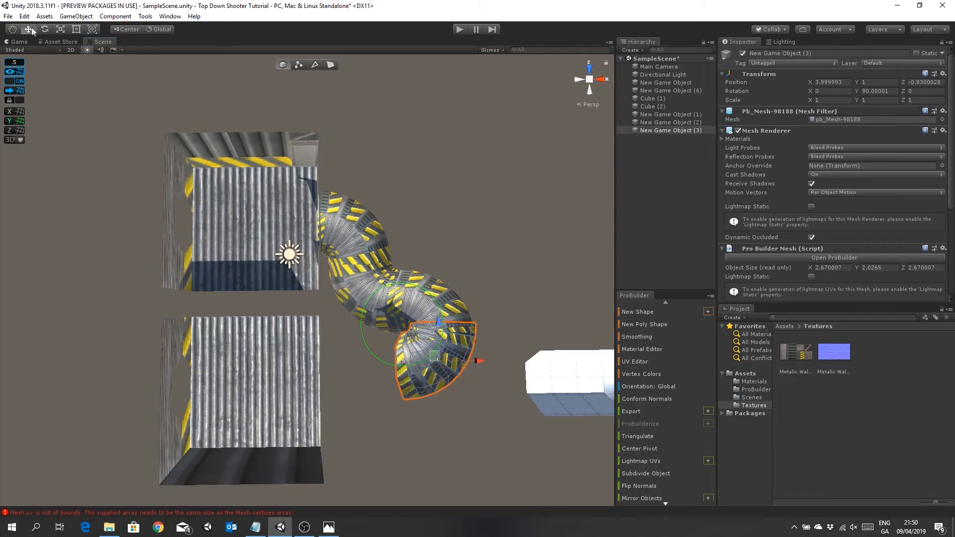
left_click_drag(439, 323, 441, 341)
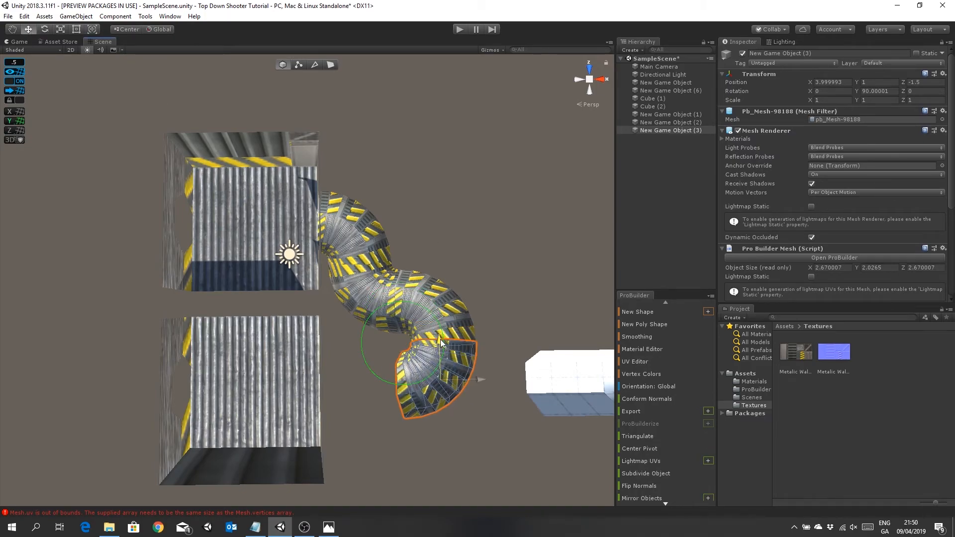
left_click(524, 300)
- Select the open-end edges of the last corridor piece and extrude them about 3 units along X into the second room's opening
left_click_drag(527, 384, 497, 366, "alt")
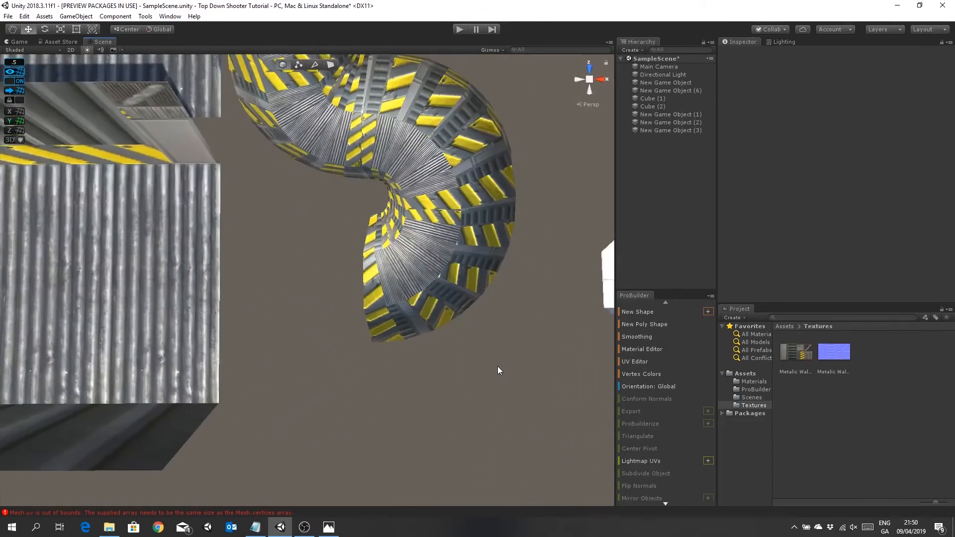
left_click(399, 296)
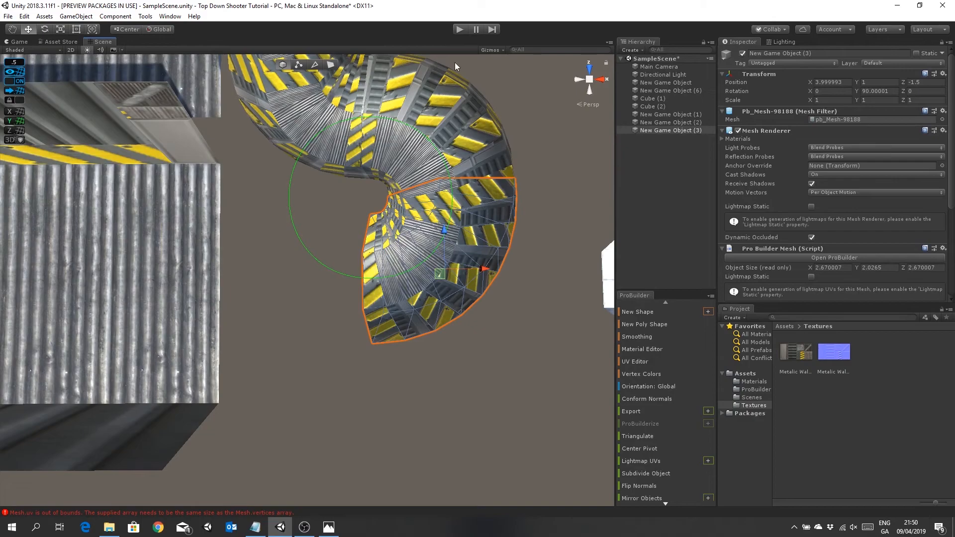
left_click(315, 65)
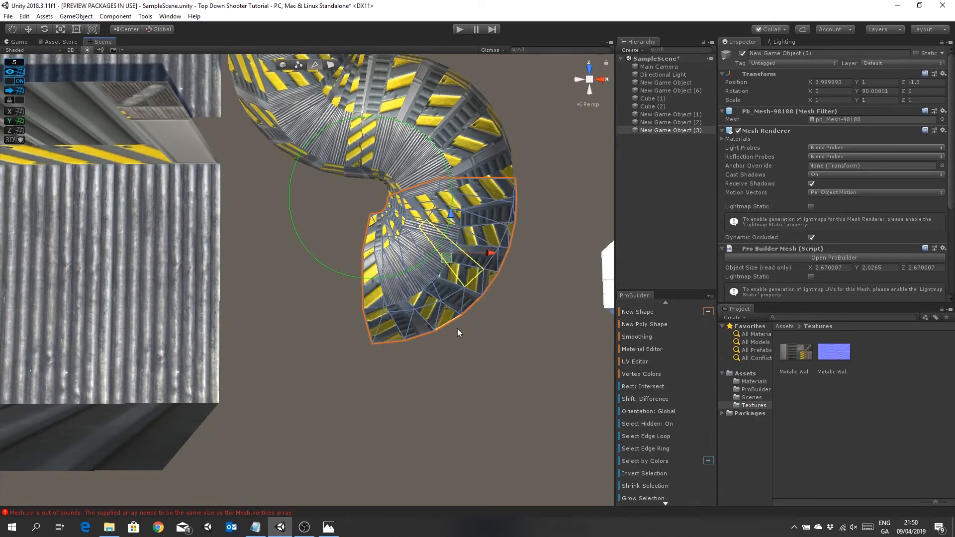
left_click(363, 297)
left_click(369, 320)
left_click(379, 324)
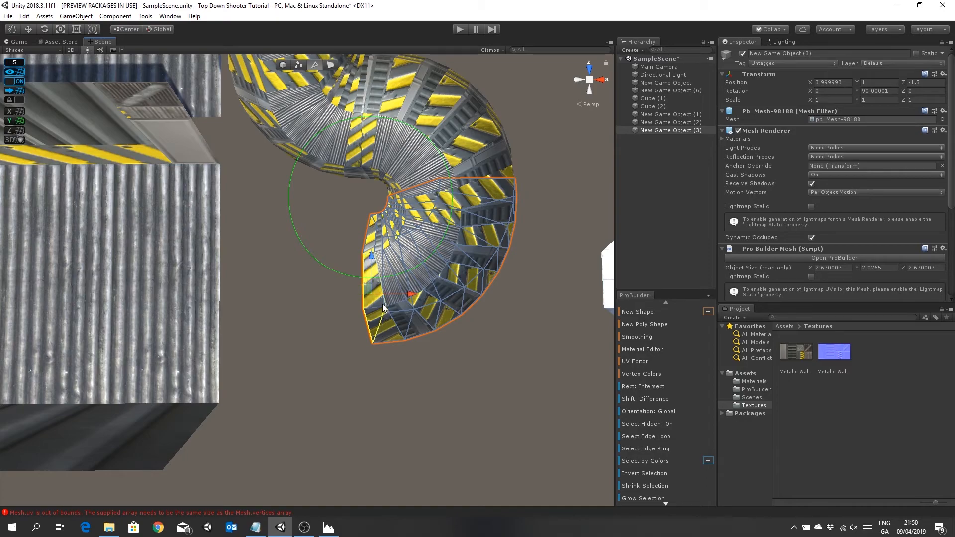
left_click(378, 229, "shift")
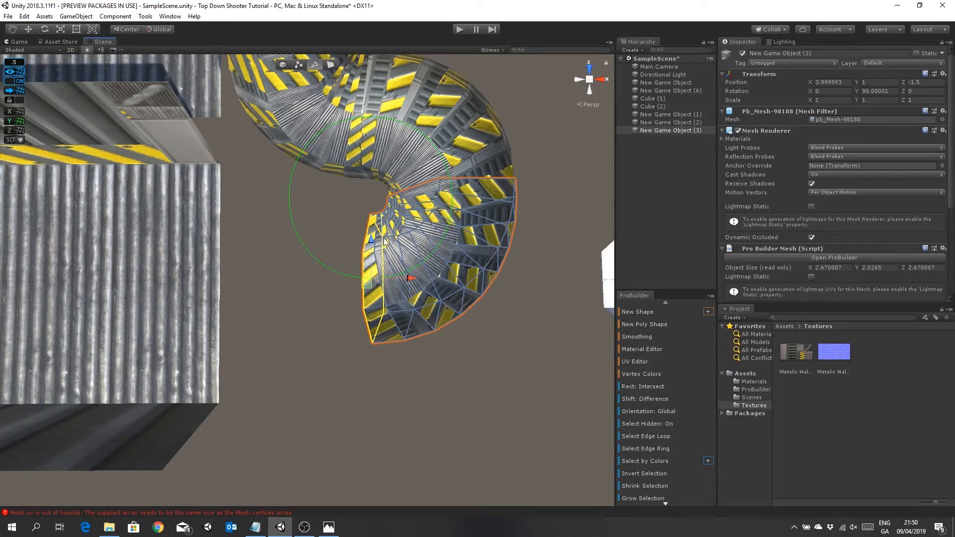
left_click_drag(411, 280, 253, 272, "shift")
- Examine the extruded straight corridor section and its opening into the second room from several angles
left_click_drag(315, 361, 428, 278, "alt")
middle_click_drag(348, 433, 442, 288)
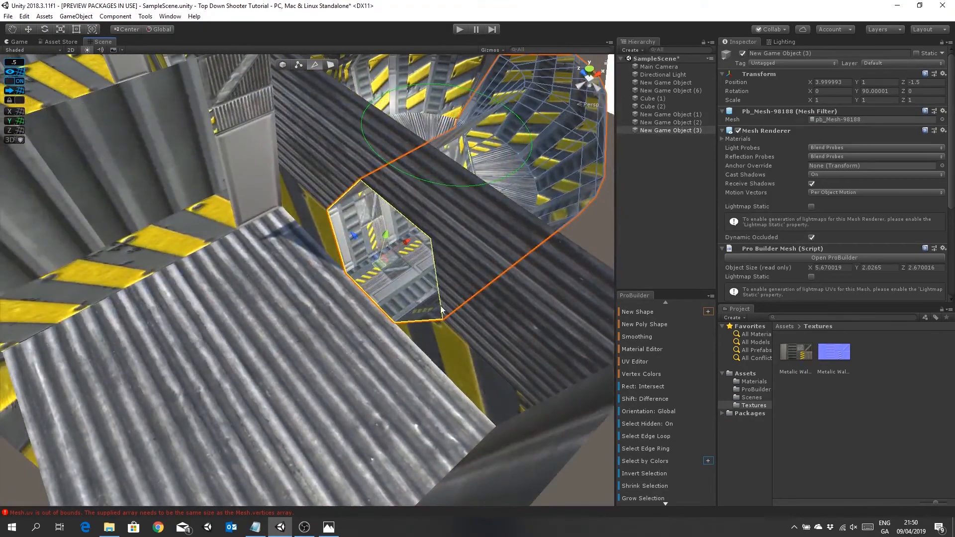
left_click_drag(443, 306, 447, 234, "alt")
middle_click_drag(447, 234, 469, 238)
right_click_drag(405, 305, 464, 269)
middle_click_drag(464, 270, 465, 269)
left_click_drag(464, 272, 390, 338, "alt")
middle_click_drag(390, 338, 398, 341)
scroll(398, 341, "up", 5)
left_click_drag(398, 341, 426, 324, "alt")
scroll(430, 326, "down", 5)
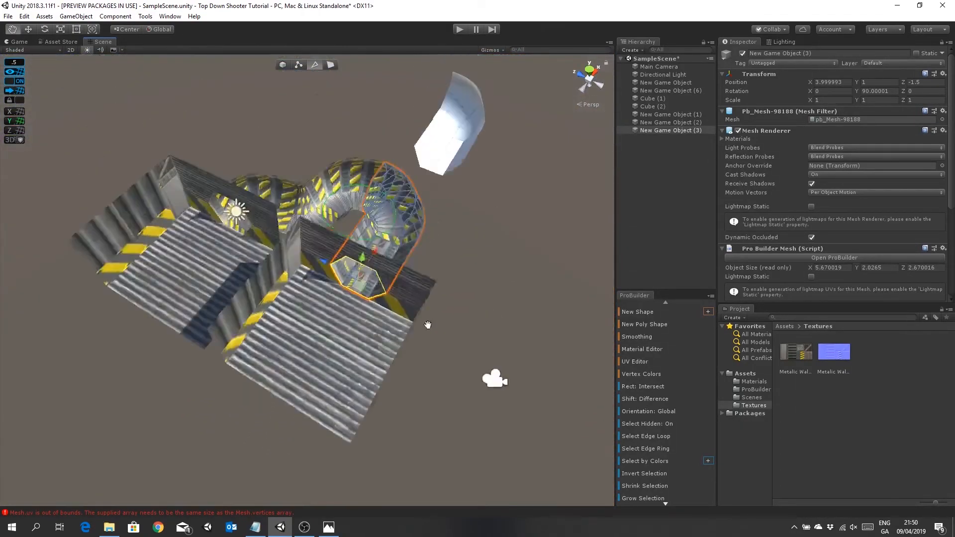
middle_click_drag(427, 324, 427, 334)
left_click_drag(455, 345, 521, 339, "alt")
scroll(533, 296, "up", 3)
middle_click_drag(520, 339, 526, 270)
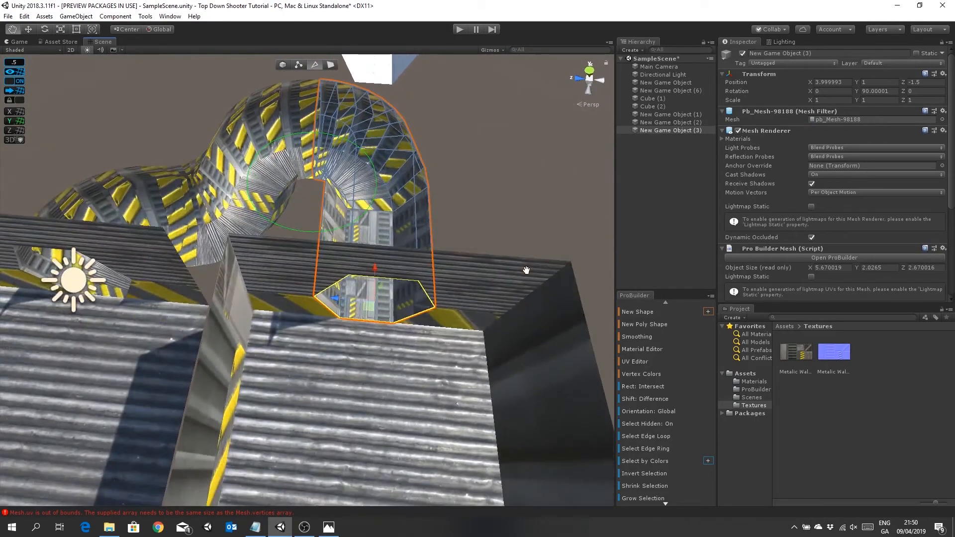
- Select the floor face of the extruded straight corridor section and bring up its UVs in the UV Editor
left_click_drag(527, 270, 524, 275, "alt")
left_click(331, 65)
middle_click_drag(359, 314, 362, 357)
left_click_drag(362, 356, 363, 278, "alt")
middle_click_drag(363, 279, 341, 295)
left_click(336, 282)
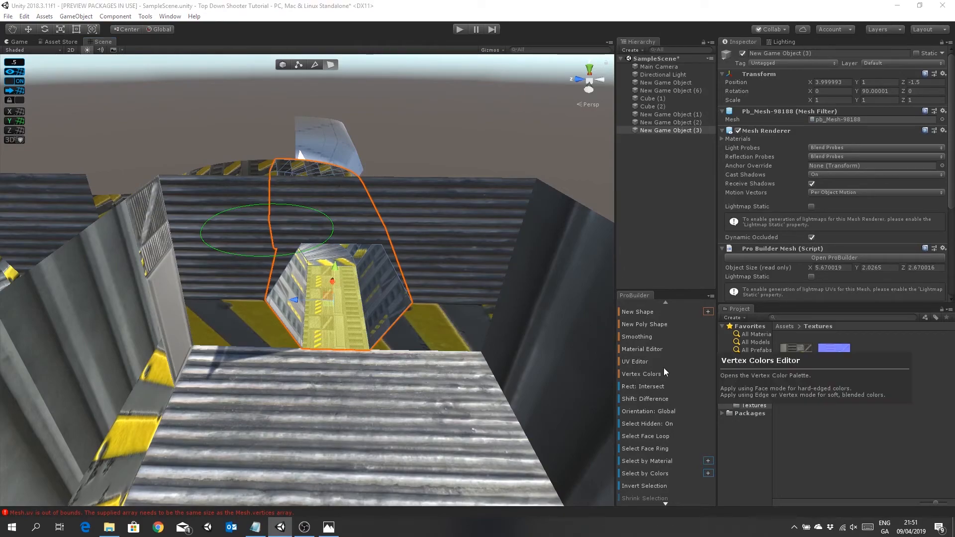
left_click(636, 362)
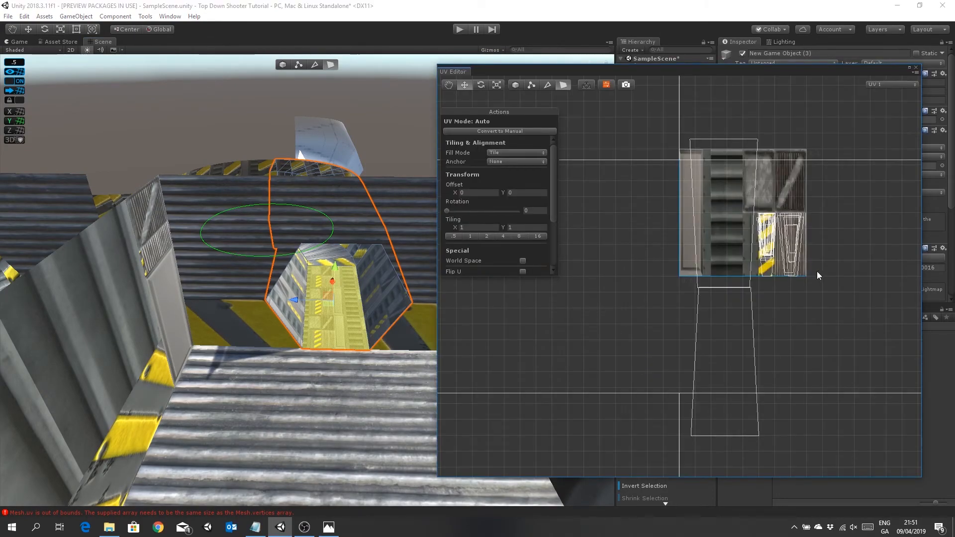
scroll(817, 271, "down", 6)
middle_click_drag(826, 283, 780, 326)
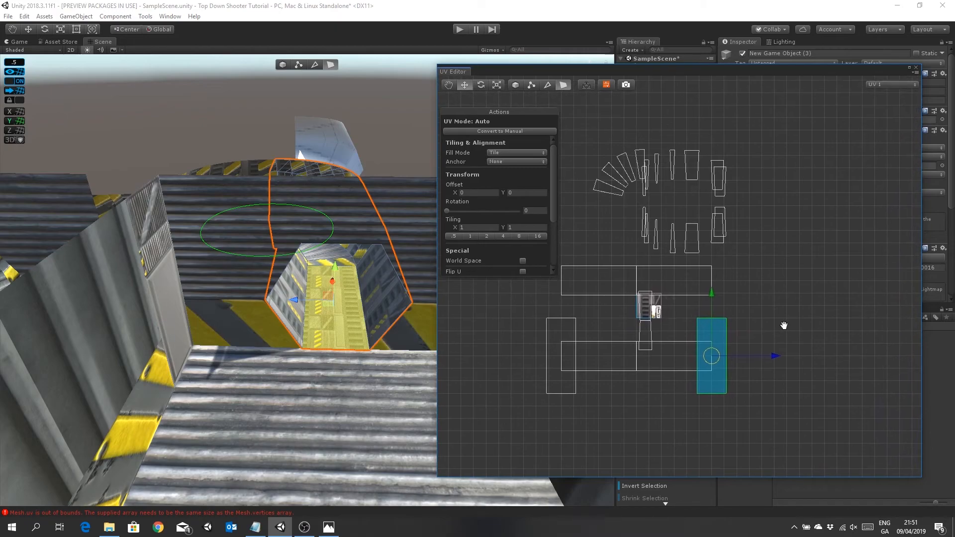
- Move the floor face's UVs onto the metal texture and scale them down uniformly to a tiling of 0.140625
left_click_drag(724, 363, 647, 362)
left_click(496, 85)
scroll(663, 310, "up", 3)
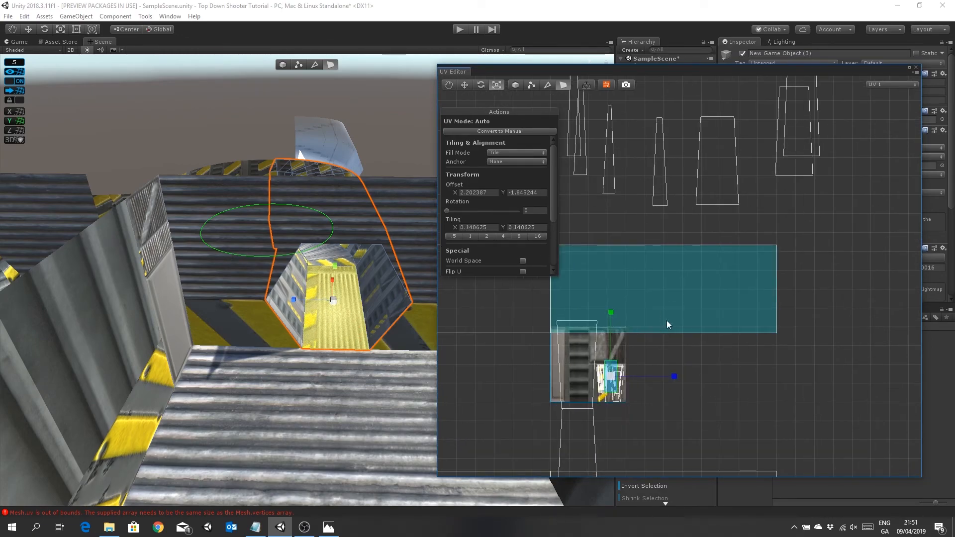
scroll(679, 283, "up", 6)
scroll(717, 262, "up", 2)
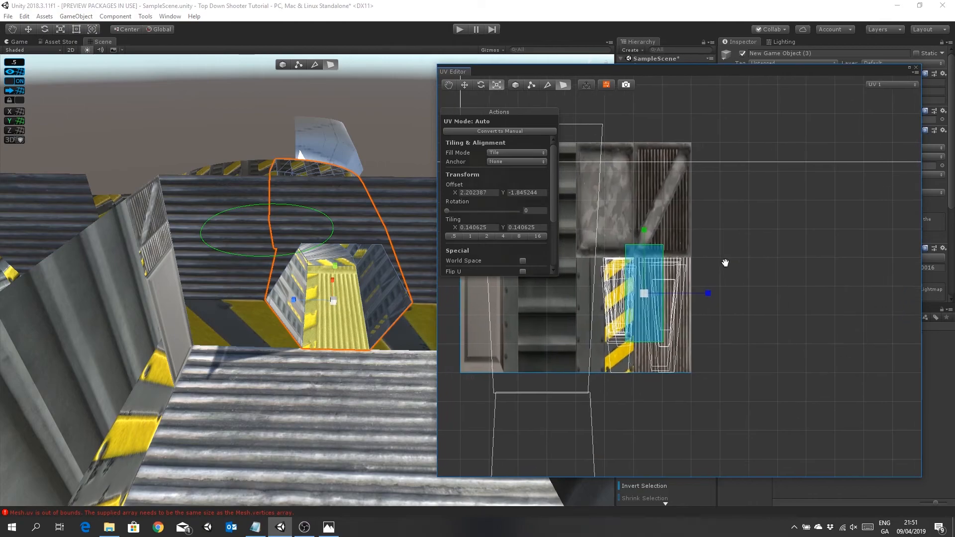
- Shift the floor face's UVs sideways and down to fit inside the texture's plain ribbed metal panel
left_click(466, 86)
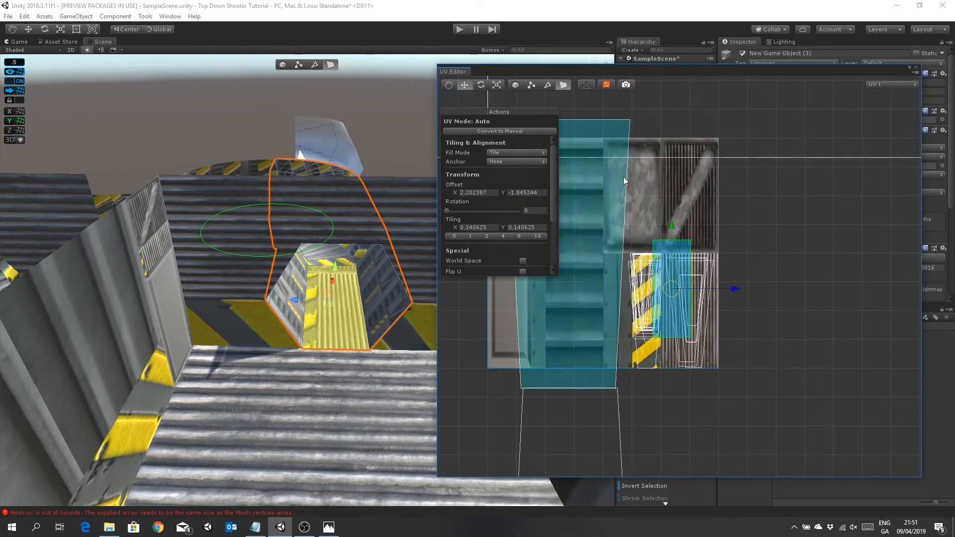
left_click_drag(735, 290, 754, 295)
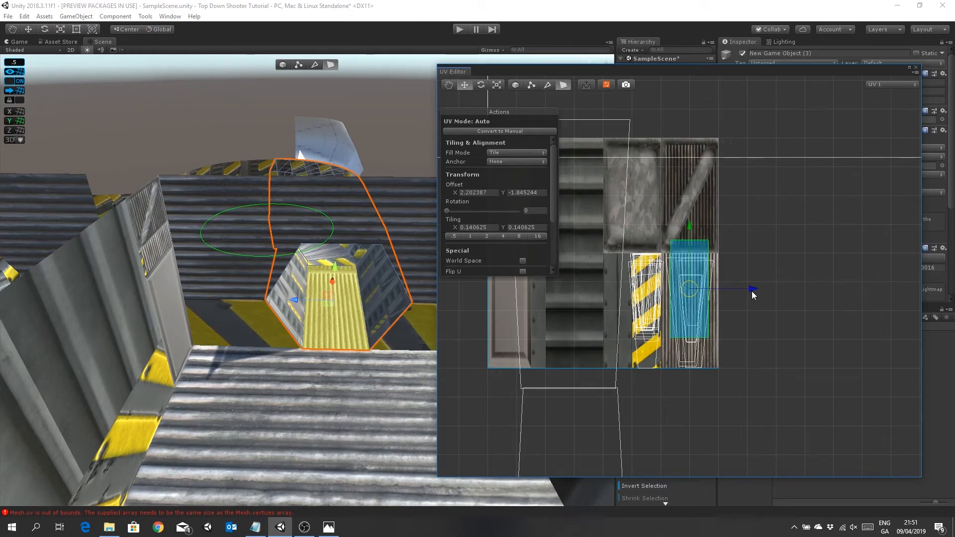
mouse_move(689, 224)
left_mouse_down()
mouse_move(699, 259)
mouse_move(696, 238)
left_mouse_up()
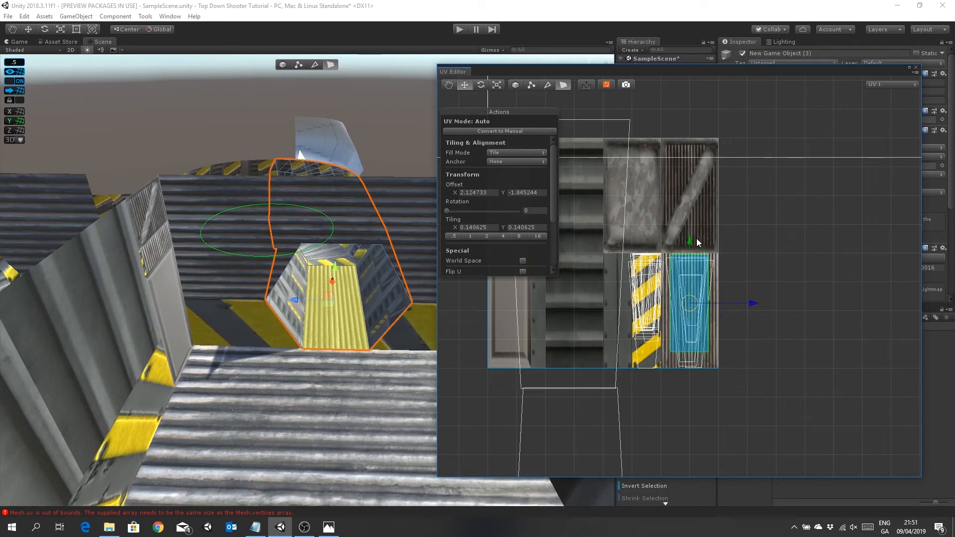
- Examine the retextured corridor floor, its side walls and the whole corridor between the two rooms from above
right_click_drag(378, 294, 356, 363)
scroll(357, 363, "down", 8)
middle_click_drag(350, 213, 368, 408)
left_click(398, 396)
right_click_drag(399, 396, 232, 433)
scroll(297, 391, "up", 8)
scroll(298, 387, "up", 3)
middle_click_drag(298, 392, 298, 372)
right_click_drag(353, 375, 321, 219)
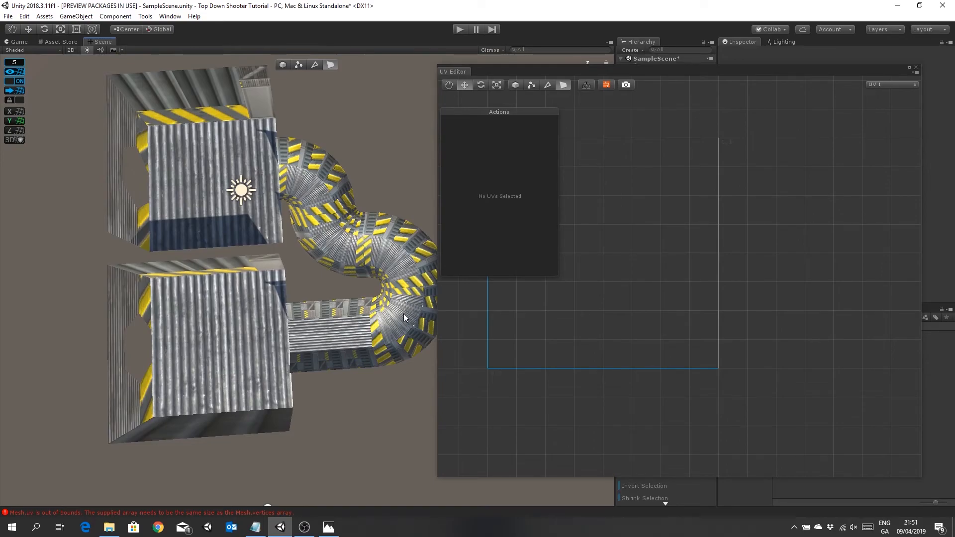
mouse_move(315, 290)
middle_mouse_down()
mouse_move(324, 289)
mouse_move(313, 288)
middle_mouse_up()
scroll(319, 296, "up", 2)
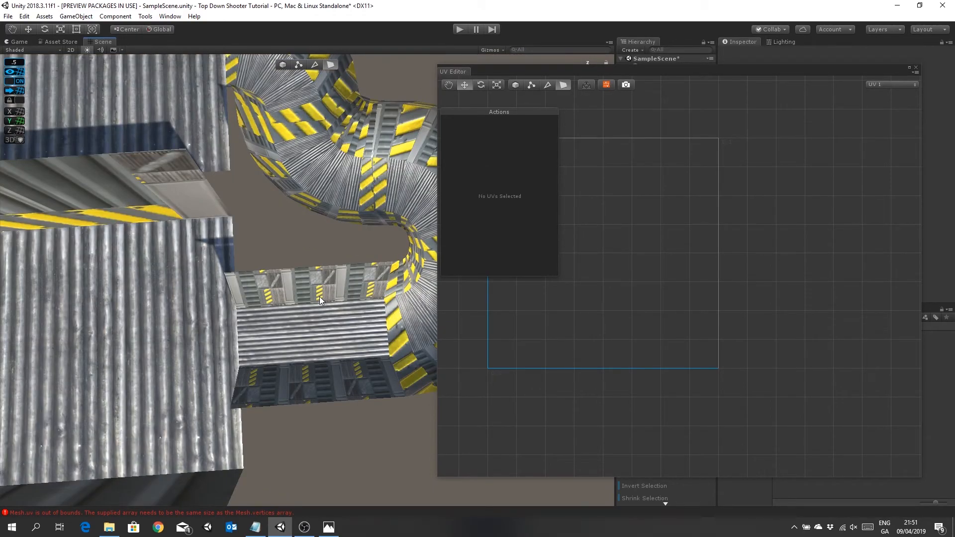
left_click(324, 287)
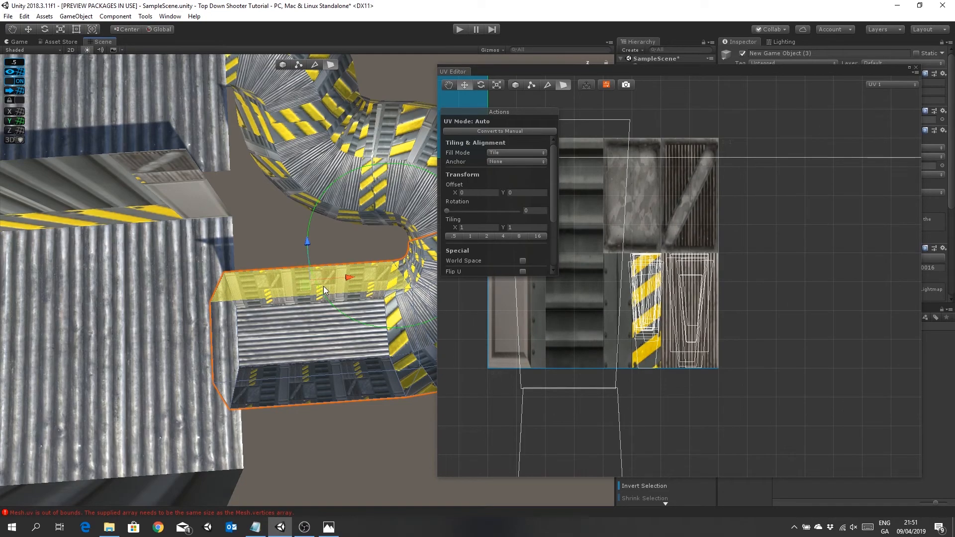
left_click(342, 436)
scroll(340, 417, "down", 5)
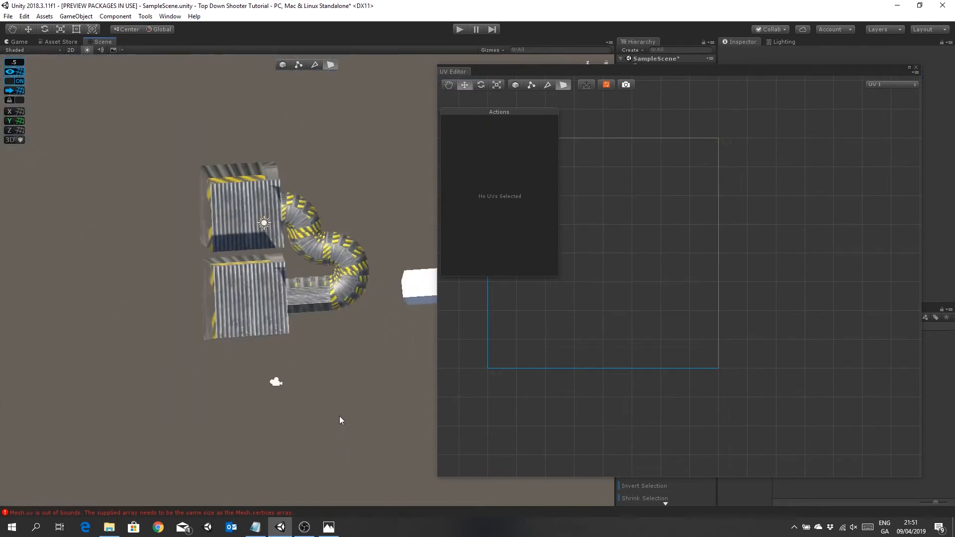
middle_click_drag(338, 336, 347, 410)
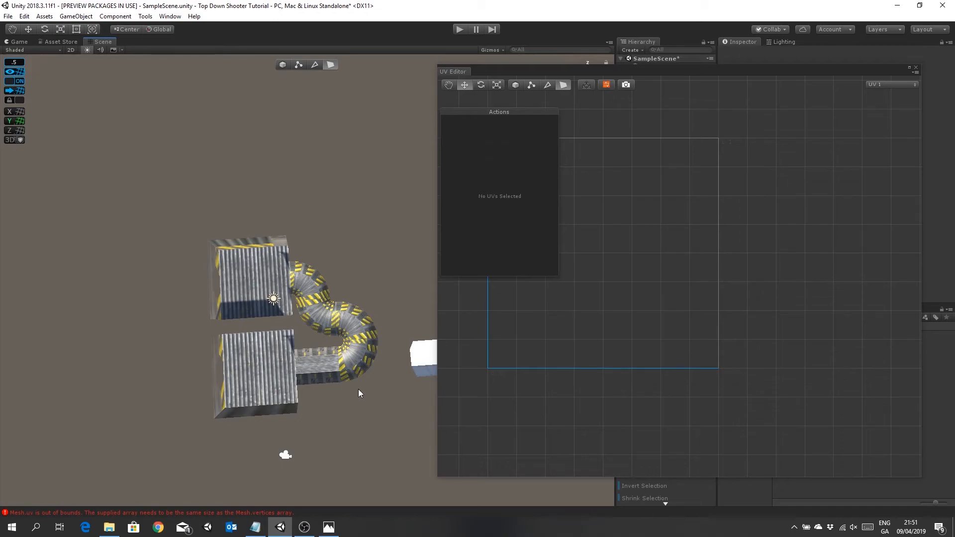
- Switch to whole-object selection and delete the leftover untextured corridor piece beside the level
left_click(307, 282)
left_click(282, 65)
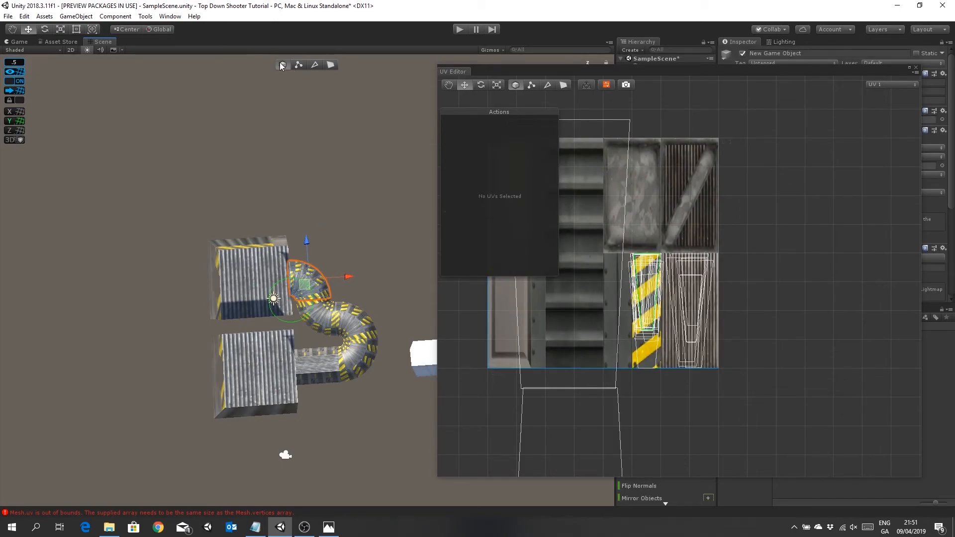
left_click(322, 315, "shift")
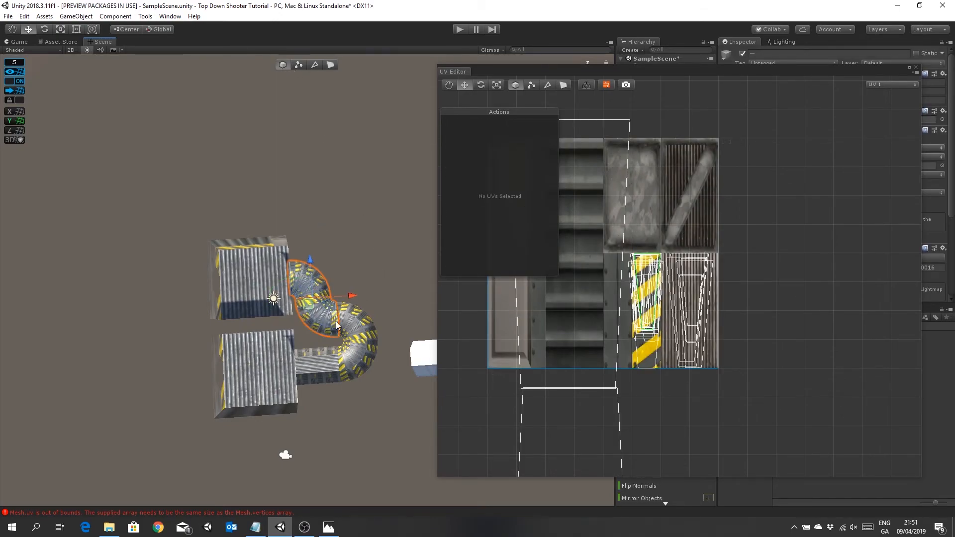
left_click(420, 359)
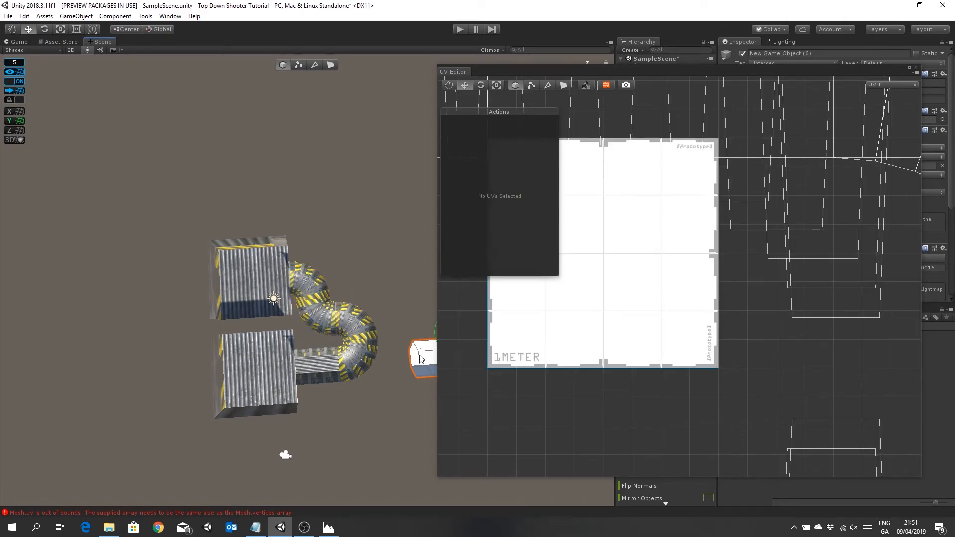
key("Delete")
- Select all four textured corridor pieces, duplicate them and move the copies along X to the opposite side of the rooms
left_click(328, 368)
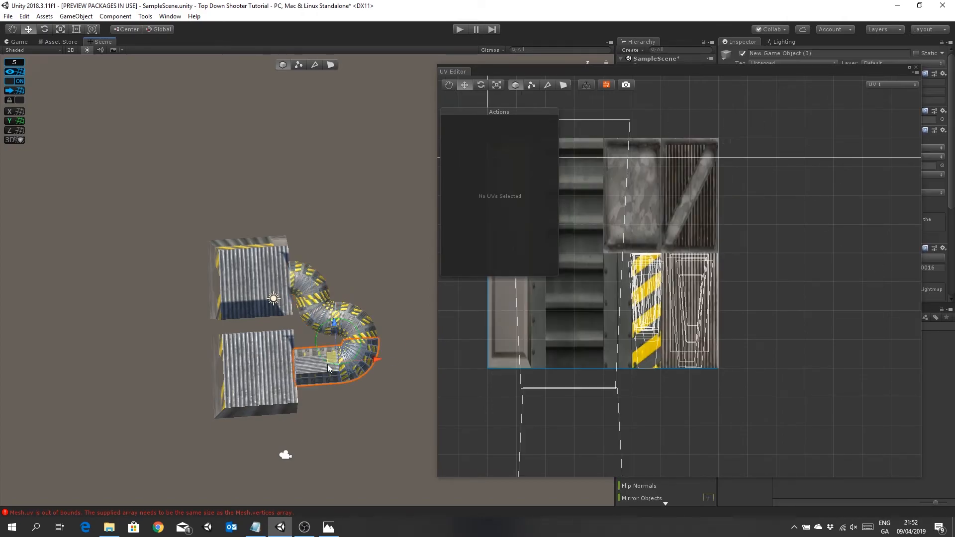
left_click(323, 323, "shift")
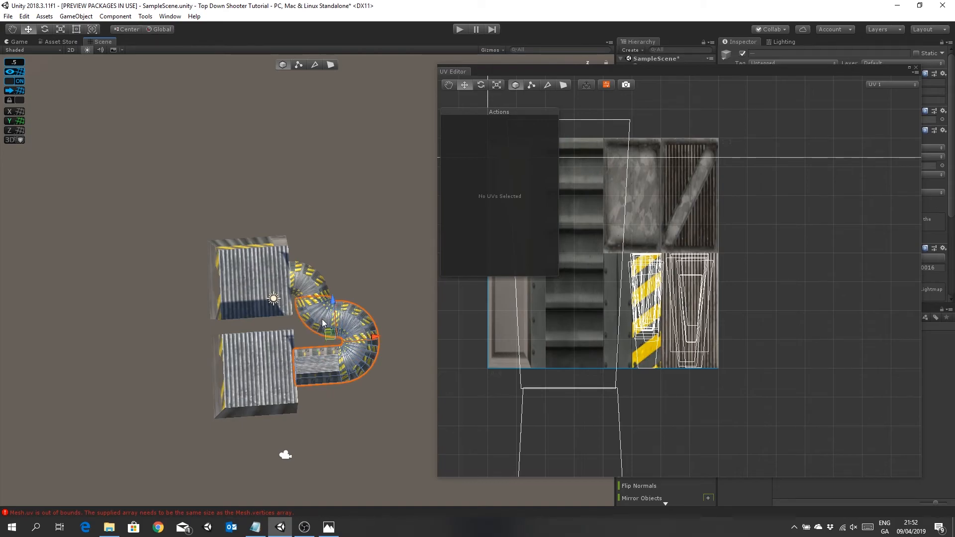
left_click(321, 282, "shift")
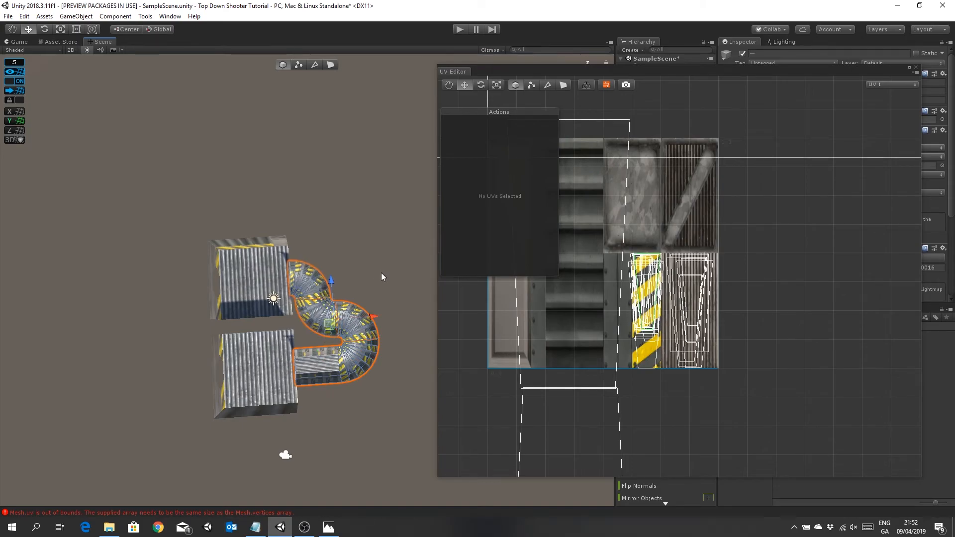
key("ctrl+d")
left_click_drag(374, 317, 213, 321)
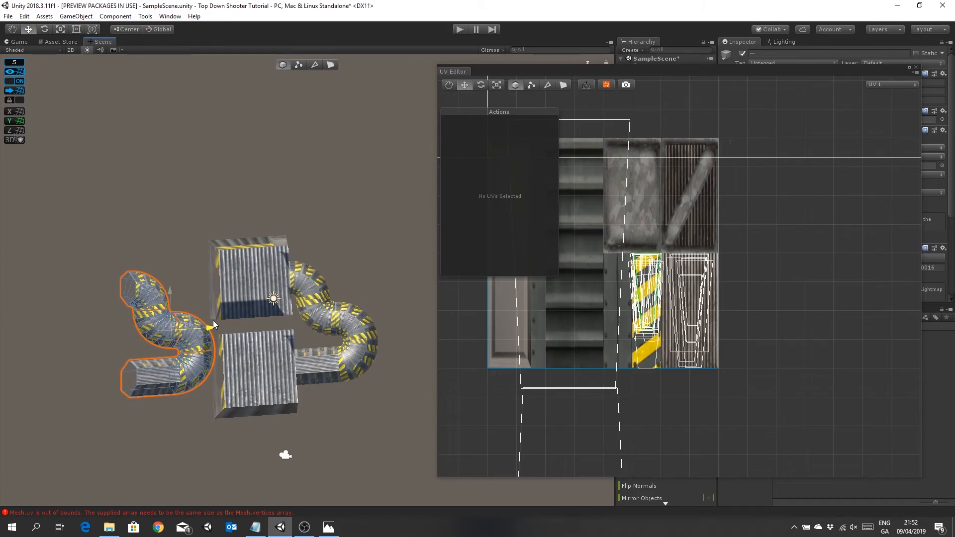
- Try to rotate the duplicated corridor chain half a turn so that its open ends face the rooms
left_click(45, 29)
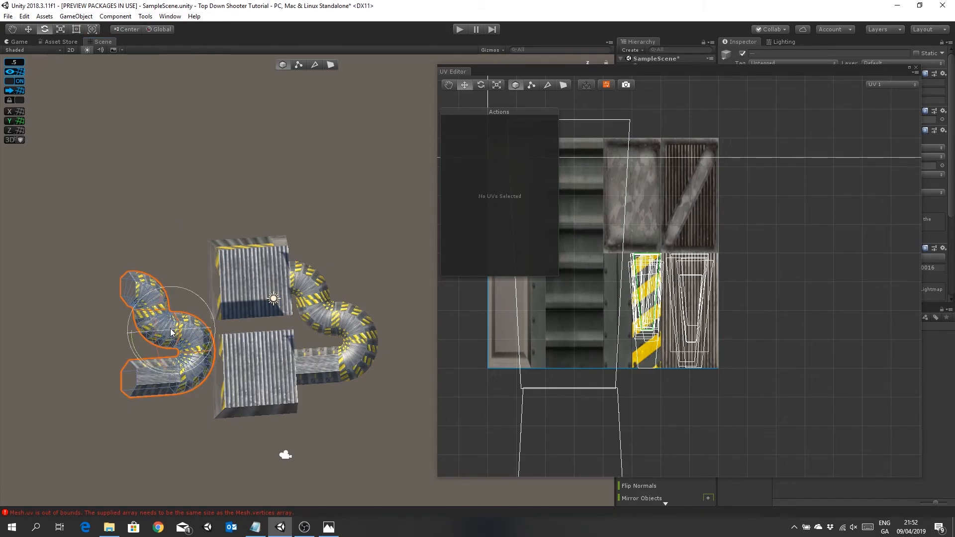
left_click_drag(170, 333, 435, 362)
middle_click_drag(369, 214, 369, 347)
left_click_drag(369, 348, 363, 171, "alt")
middle_click_drag(363, 171, 371, 228)
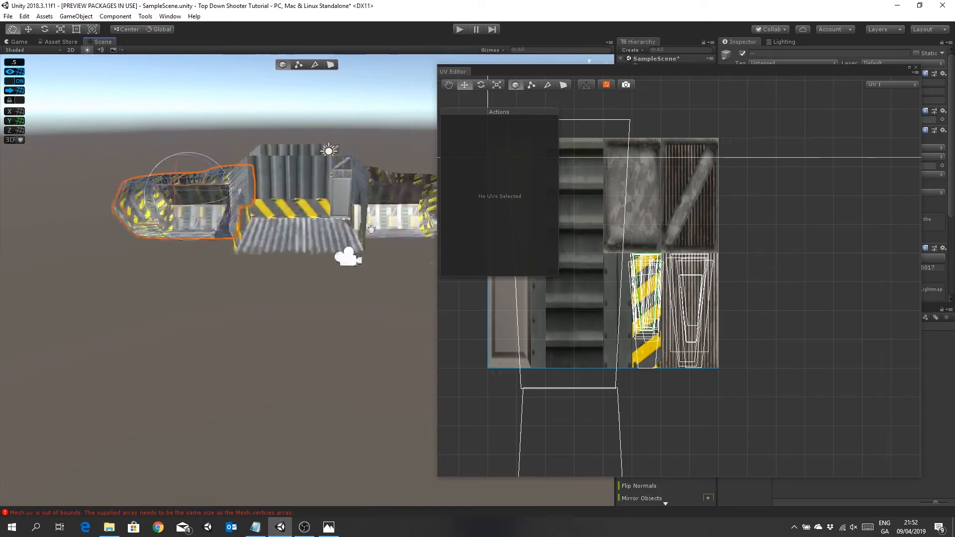
left_click_drag(371, 228, 375, 348, "alt")
mouse_move(375, 348)
middle_mouse_down()
mouse_move(376, 336)
mouse_move(381, 352)
middle_mouse_up()
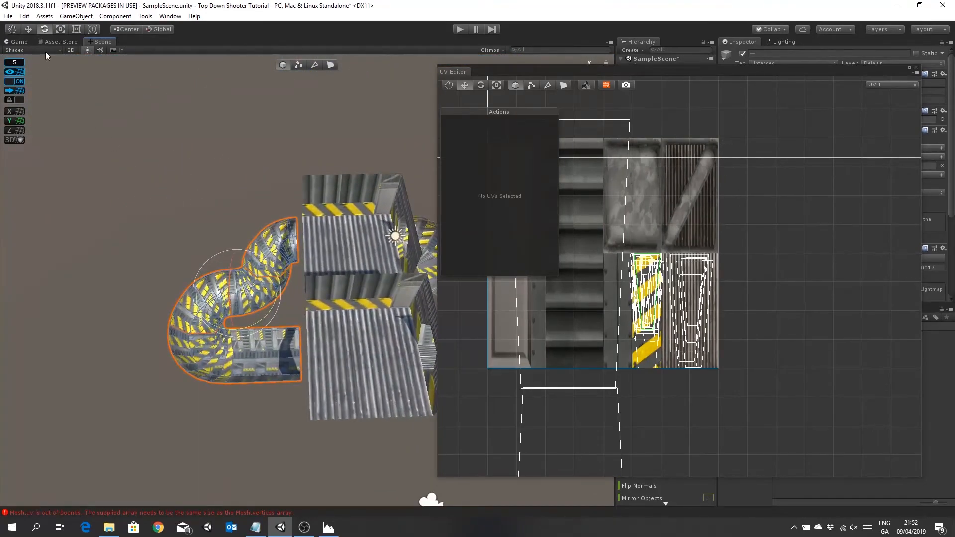
- Try moving the rotated corridor chain along X against the rooms, and undo both the move and the rotation
left_click(32, 32)
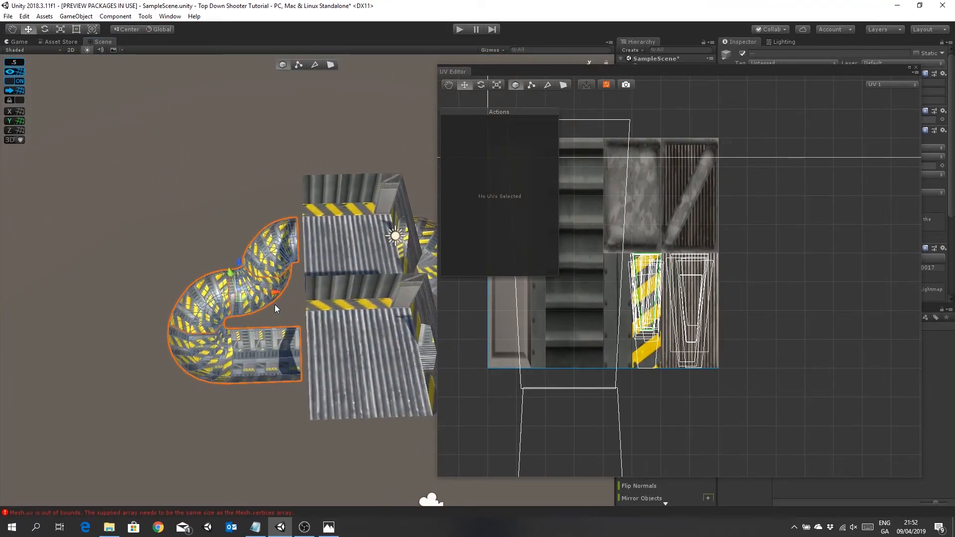
left_click_drag(276, 292, 279, 291)
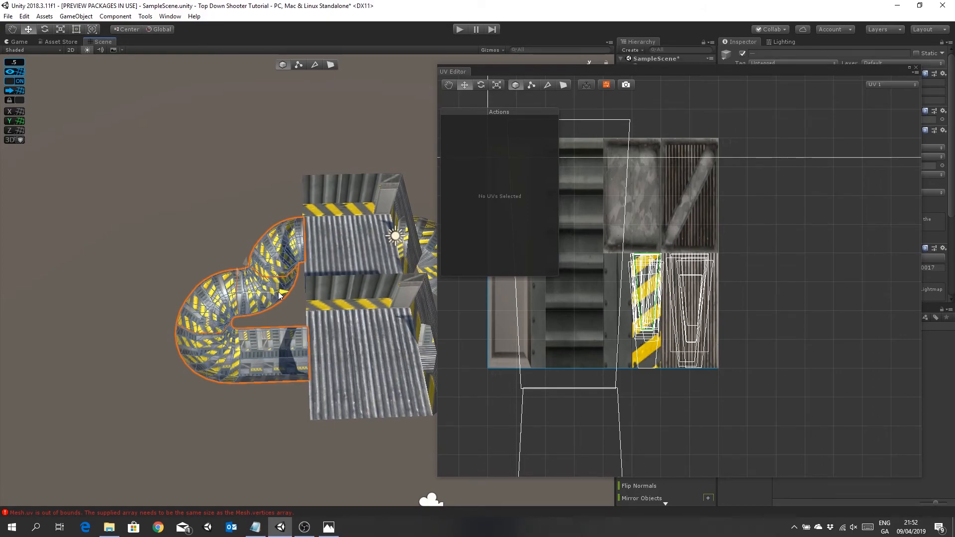
left_click_drag(296, 386, 298, 408, "alt")
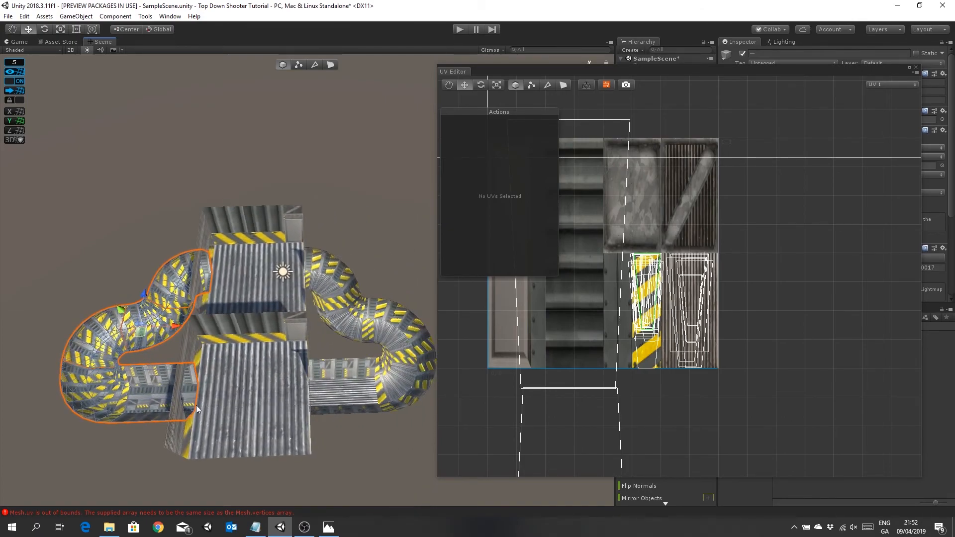
key("ctrl+z")
key("ctrl+z")
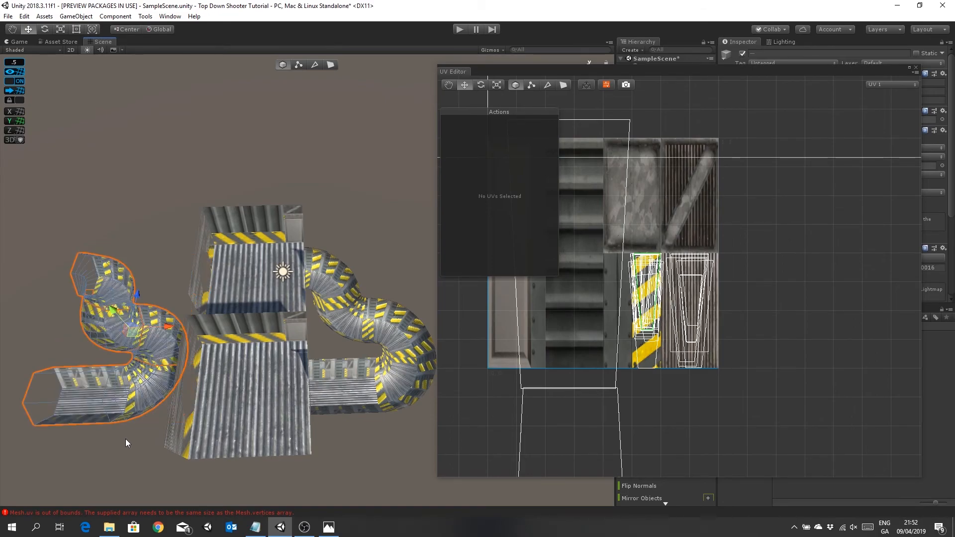
- Close the UV Editor and mirror the four duplicated corridor pieces on the X axis with Duplicate off
left_click(916, 67)
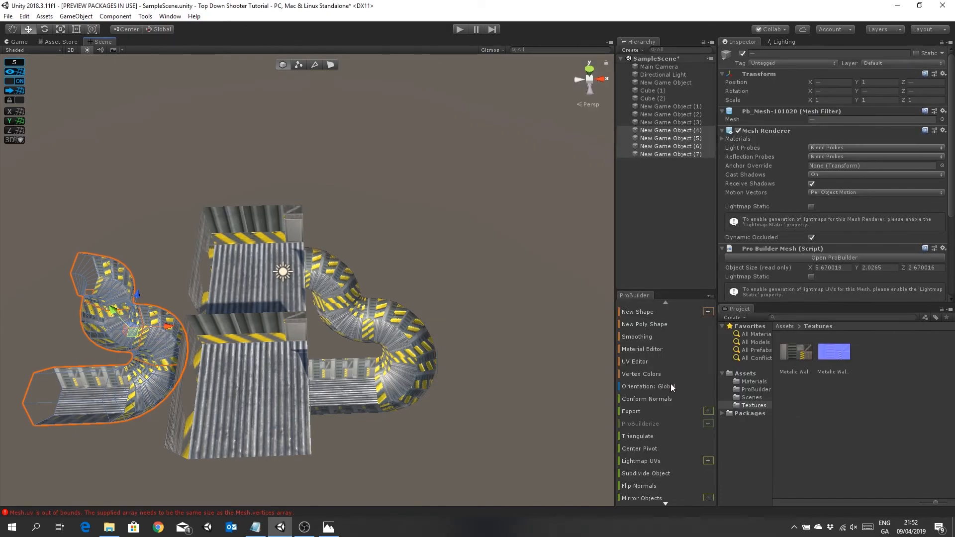
scroll(670, 385, "down", 3)
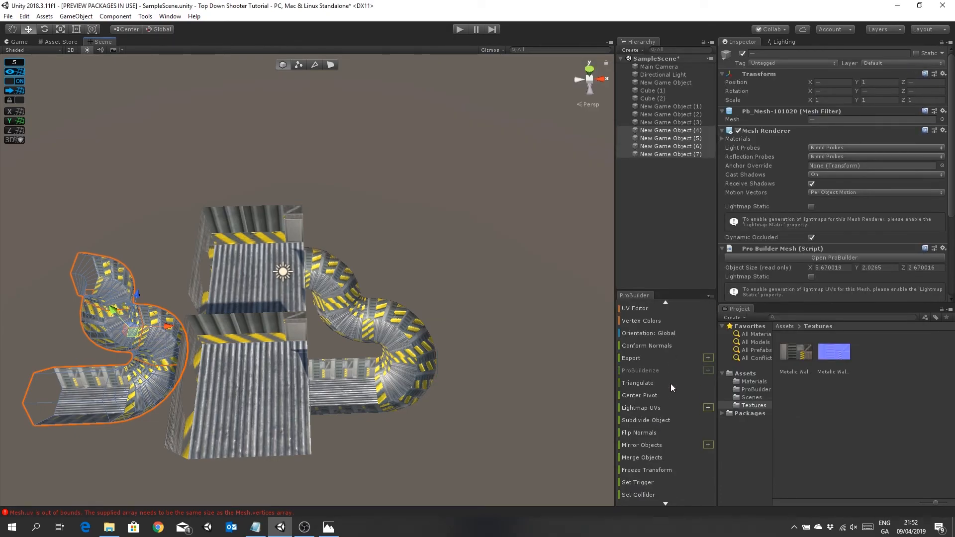
left_click(706, 444)
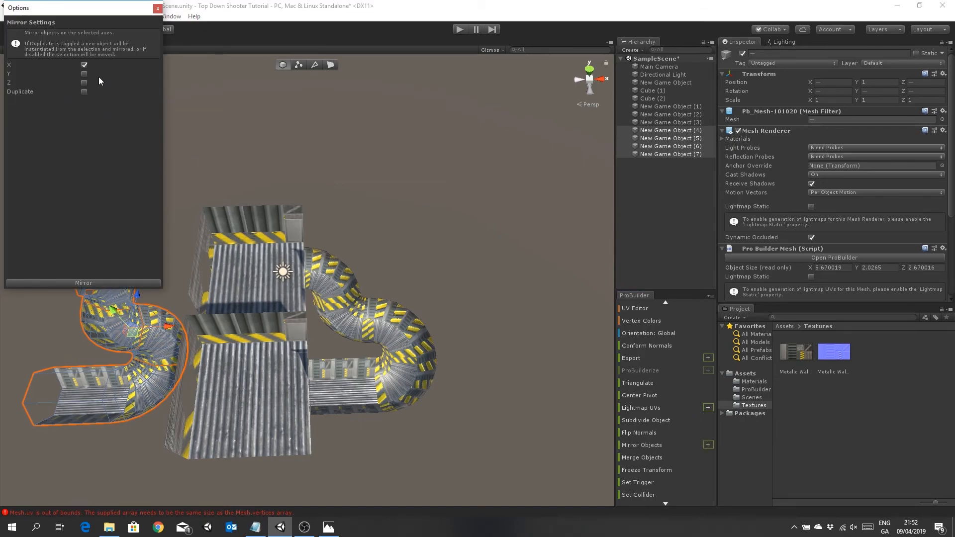
left_click(105, 282)
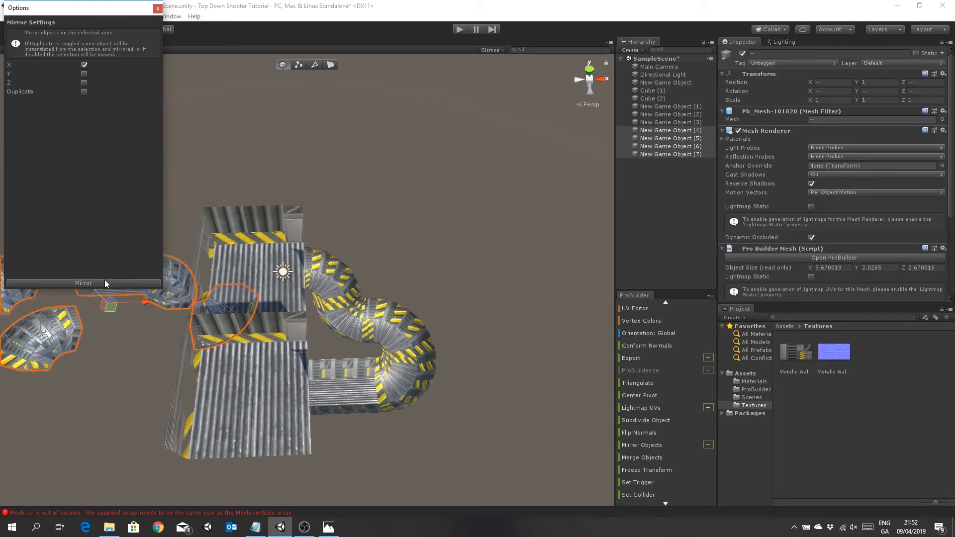
left_click(158, 8)
right_click_drag(155, 102, 234, 231)
key("a")
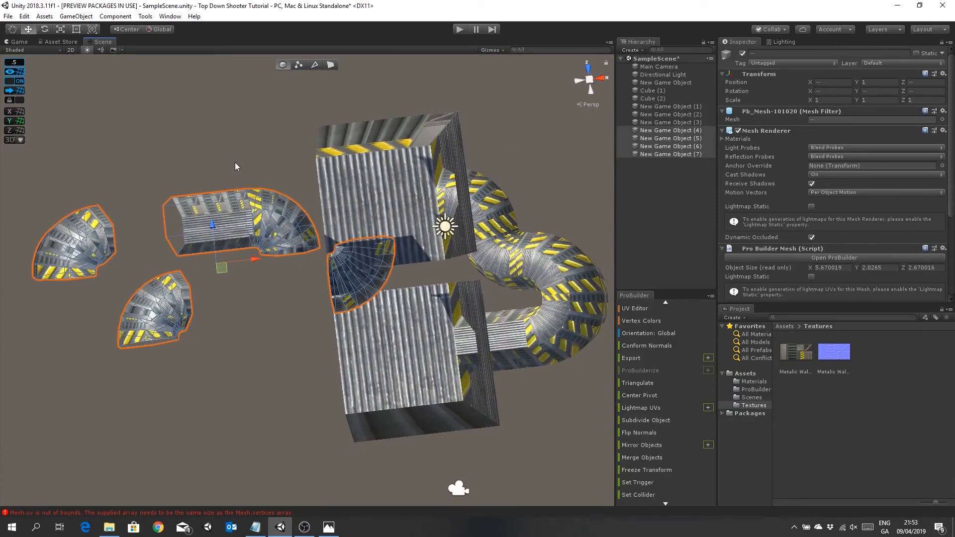
- Undo the mirroring of the duplicated corridor pieces and redo it
key("ctrl+z")
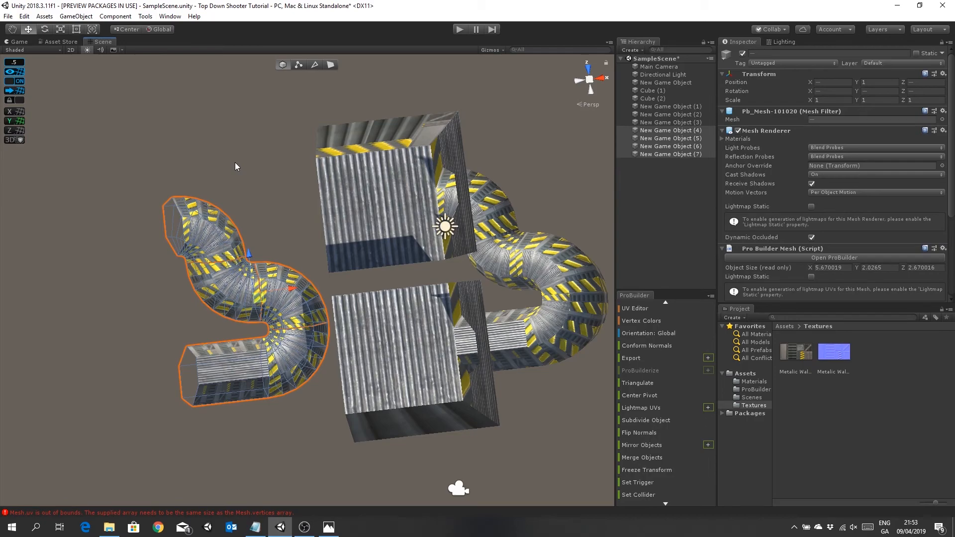
left_click(24, 16)
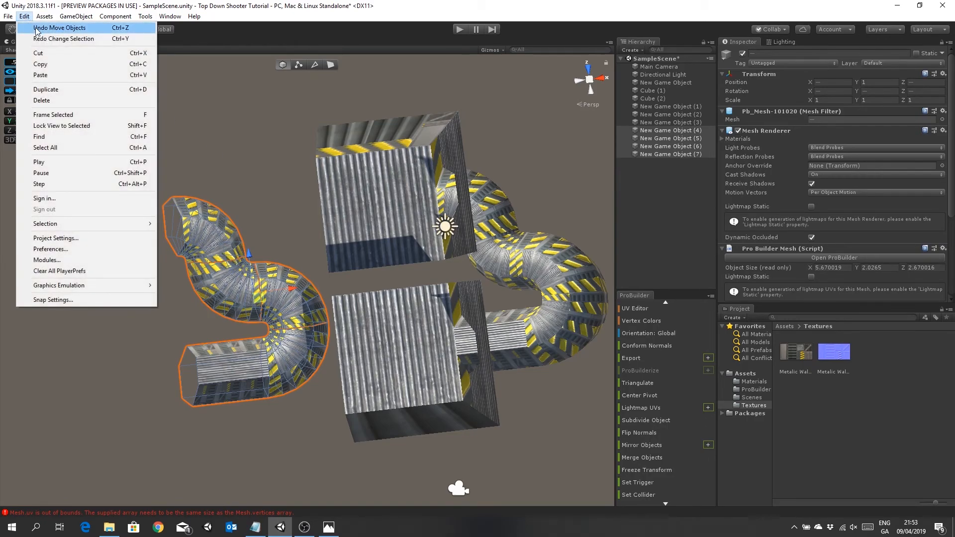
left_click(50, 38)
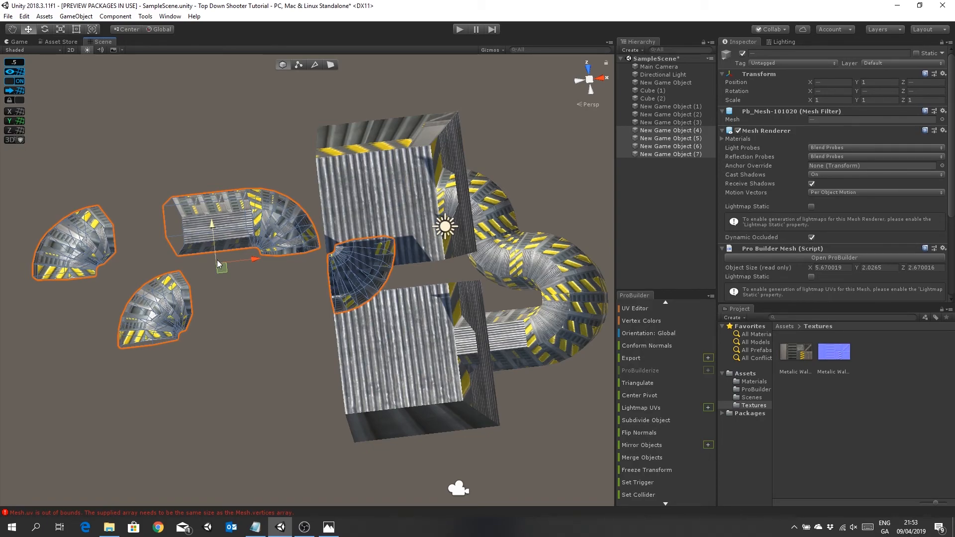
- Undo the mirroring of the duplicated corridor and delete its three curved pieces, keeping only the end piece with the straight section
key("ctrl+z")
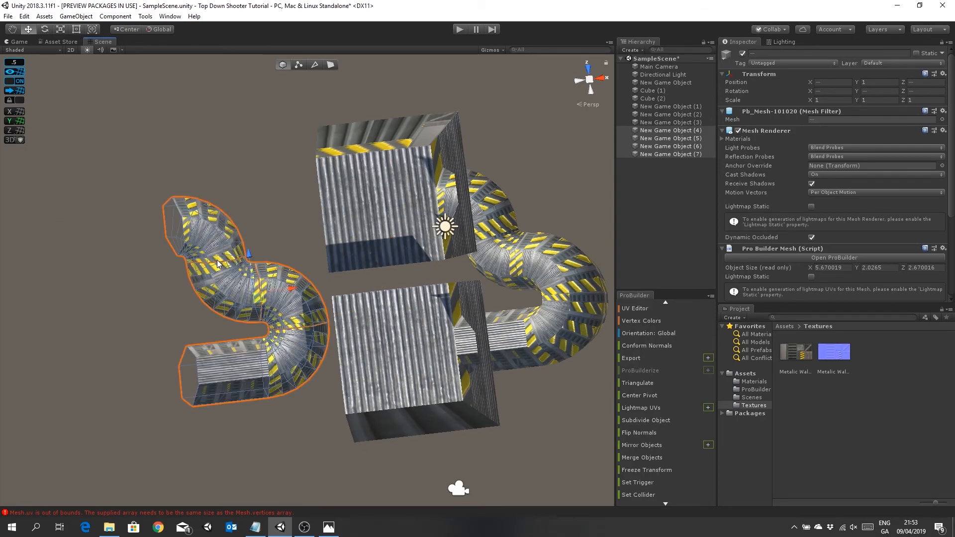
left_click(217, 222)
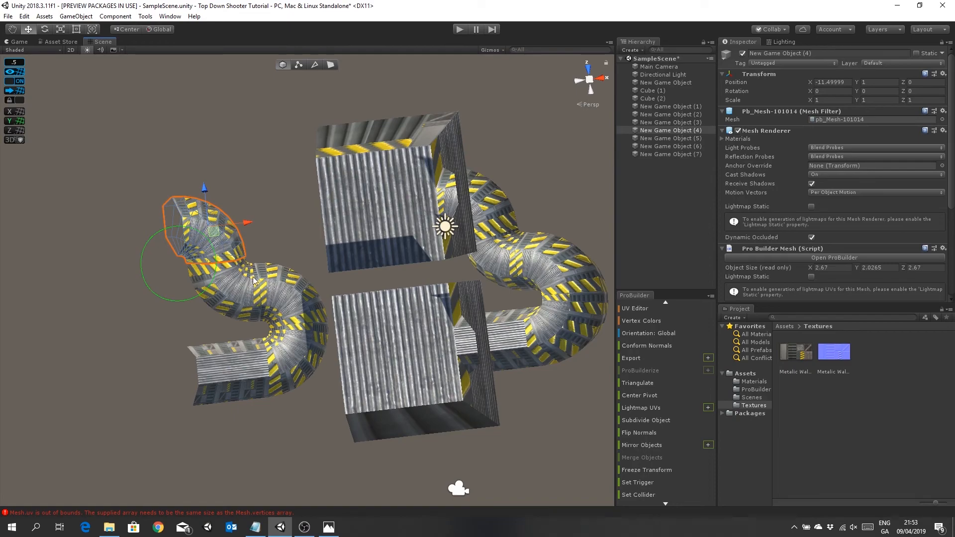
left_click(279, 308, "shift")
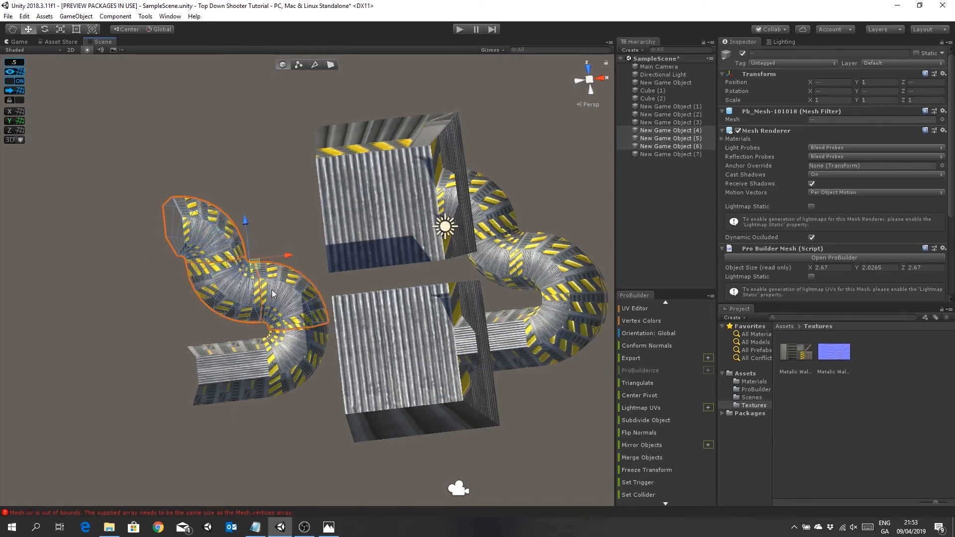
left_click(312, 344, "shift")
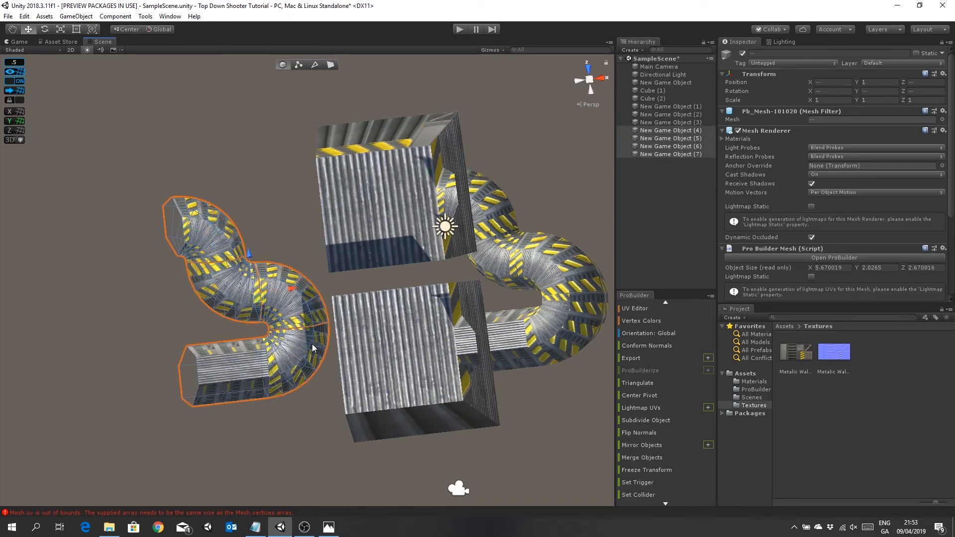
left_click(311, 345, "shift")
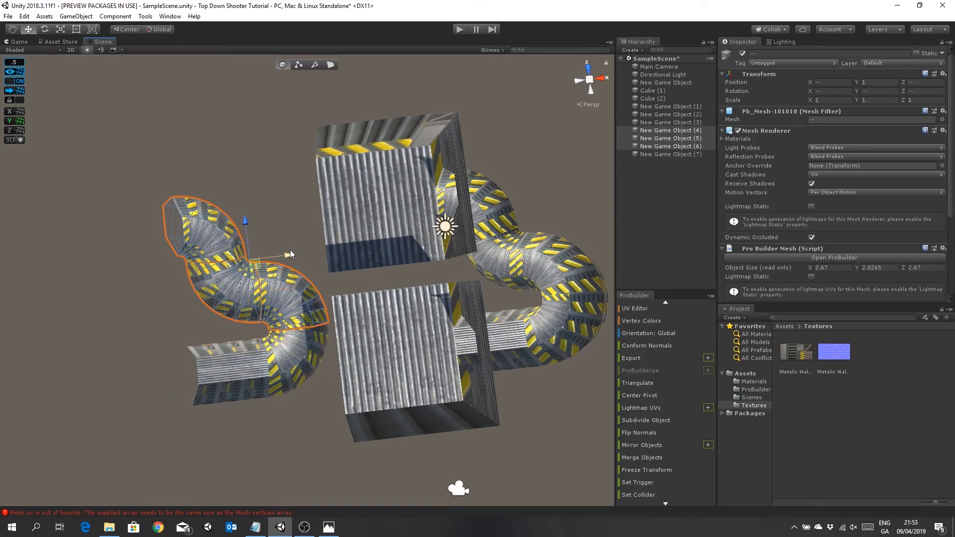
key("Delete")
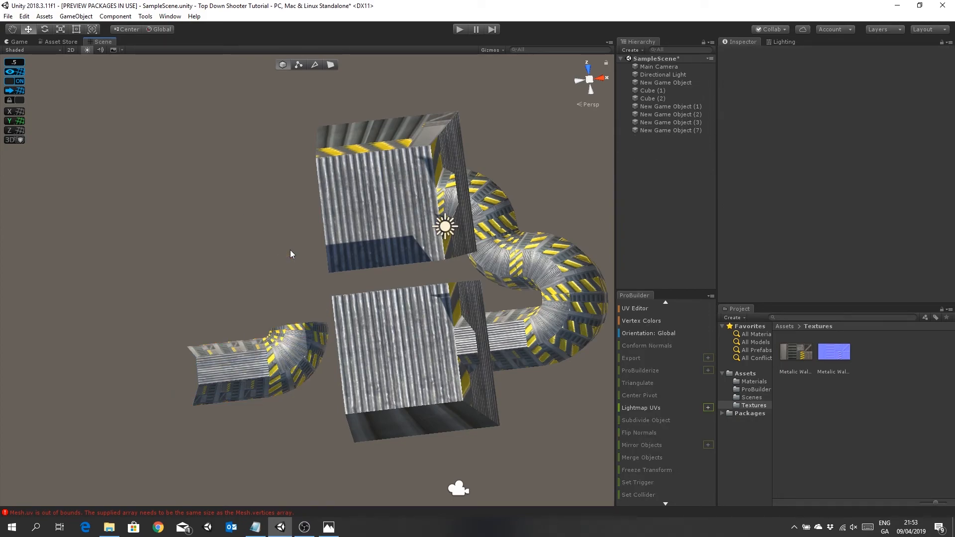
- Mirror the remaining duplicated end piece on the X axis with Duplicate off
left_click(281, 368)
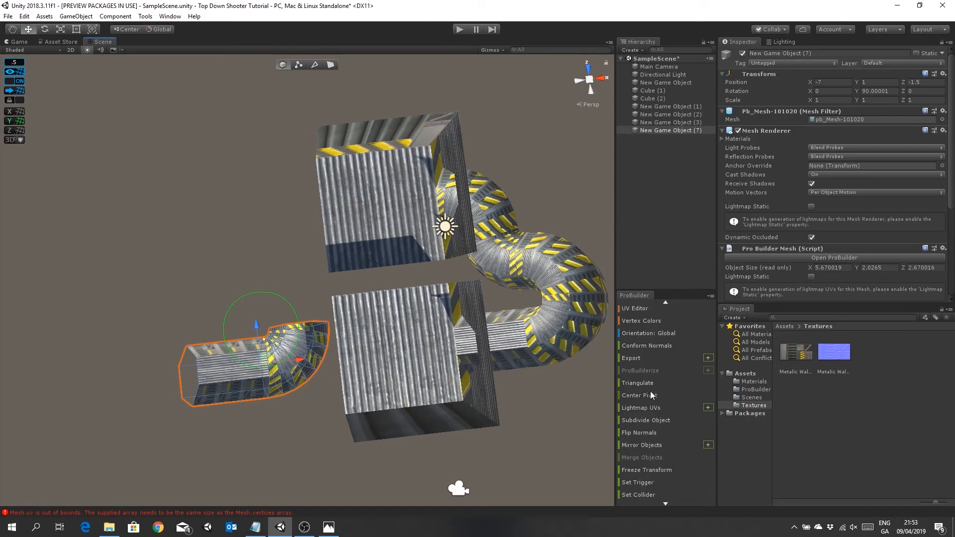
left_click(708, 445)
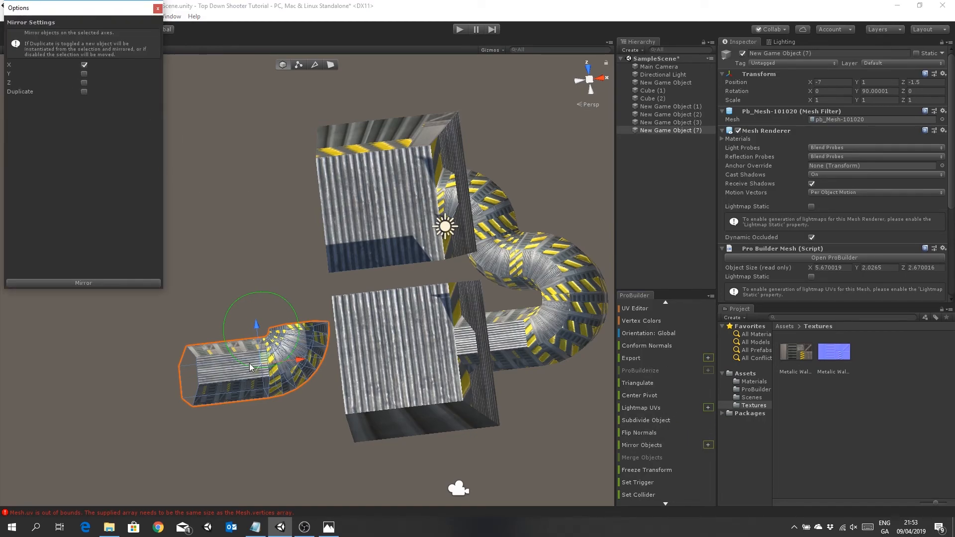
left_click(84, 283)
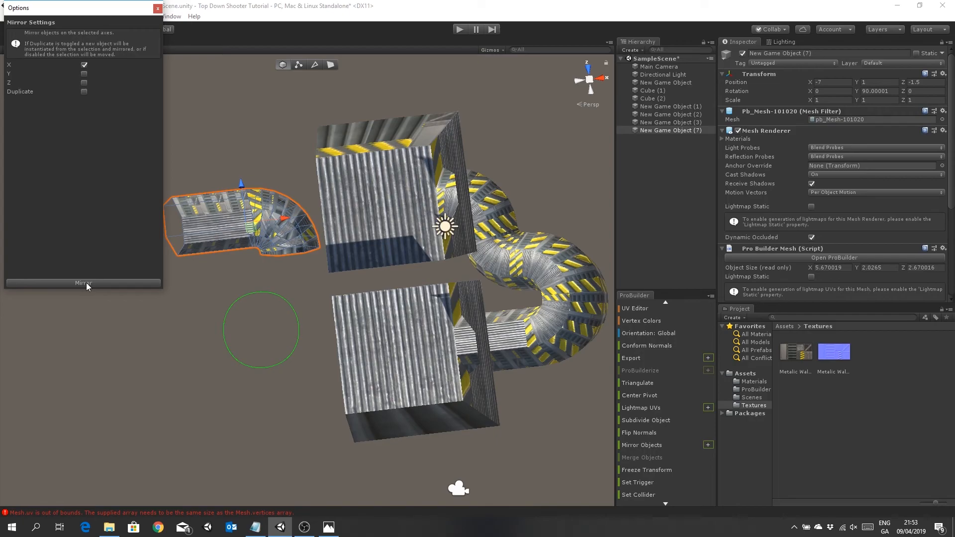
left_click(157, 8)
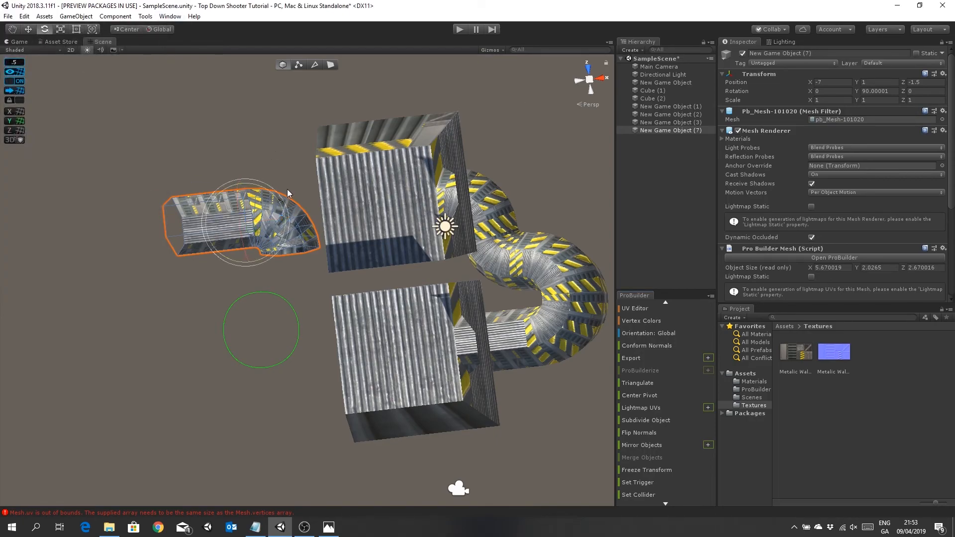
- Rotate the mirrored end piece half a turn and move it to X -7, Z -1.5 so its straight section meets the lower room
left_click_drag(246, 272, 496, 159, "alt")
key("e")
scroll(377, 195, "down", 5)
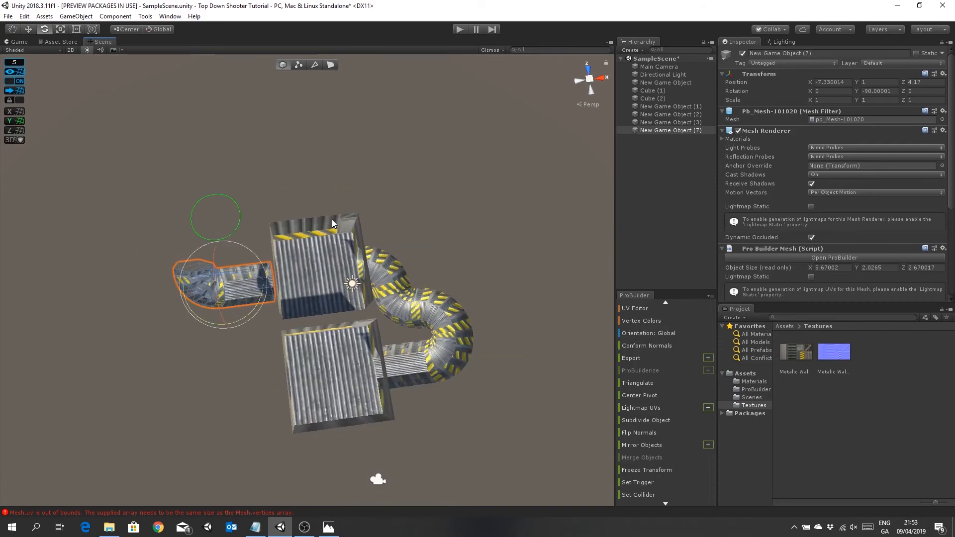
left_click(28, 29)
left_click_drag(221, 249, 246, 335)
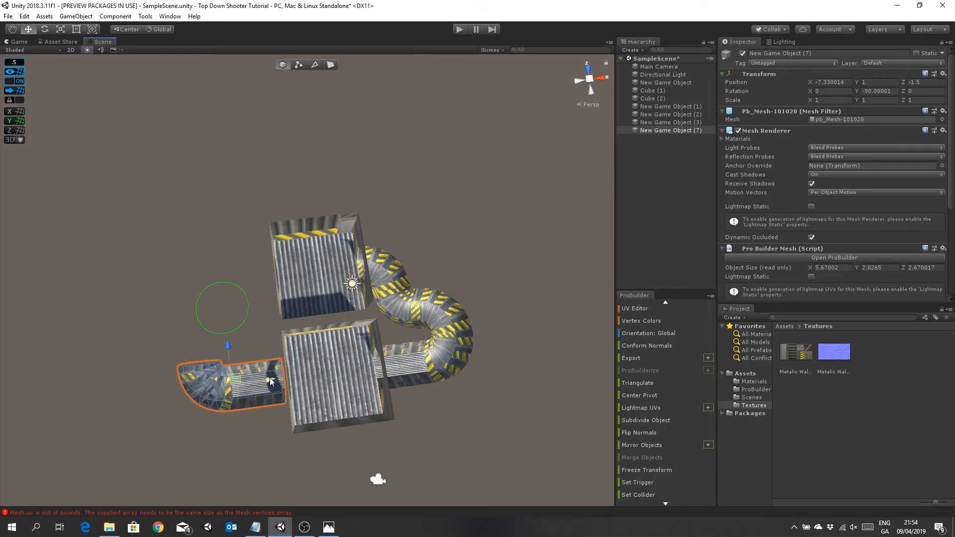
left_click_drag(270, 378, 276, 378)
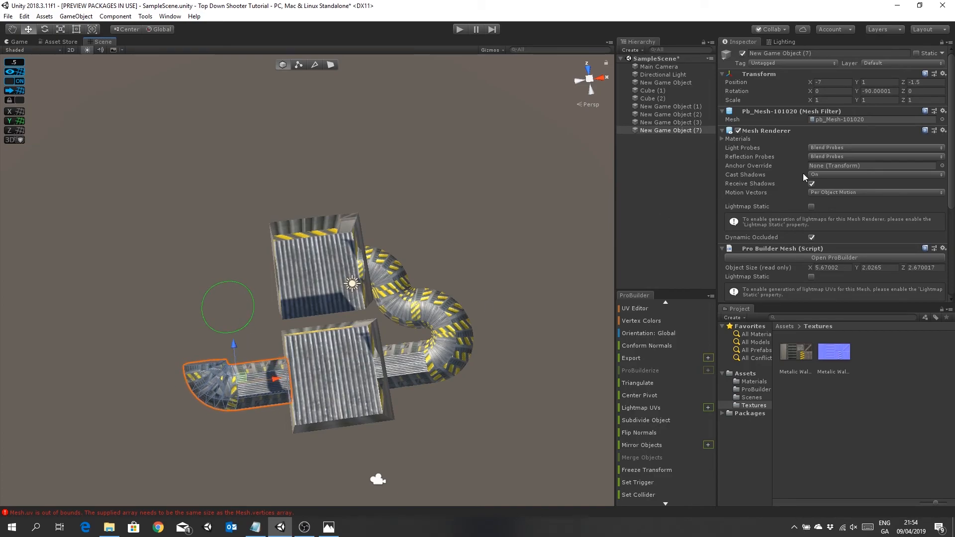
- Examine the end piece's mesh, collider and material components and how the piece lines up with the lower room
scroll(804, 174, "down", 5)
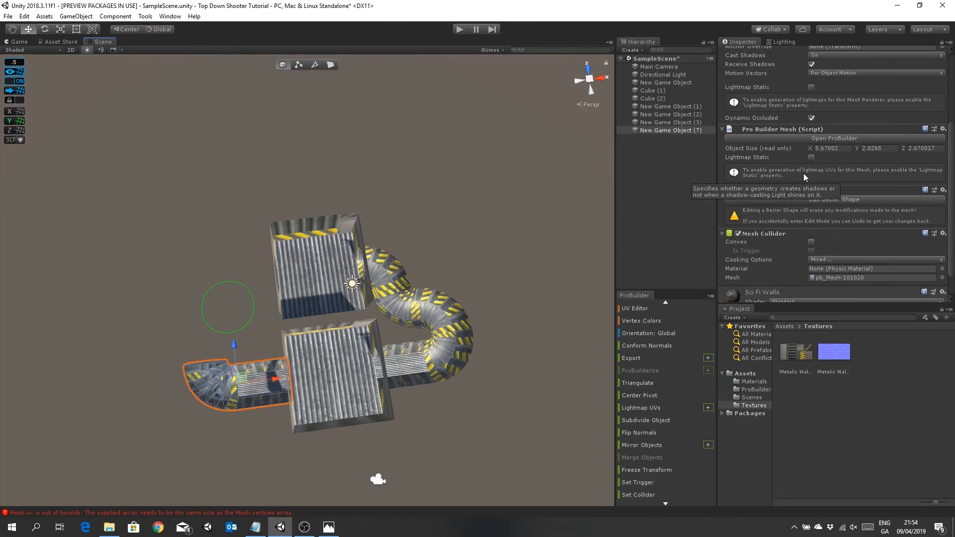
scroll(798, 236, "down", 1)
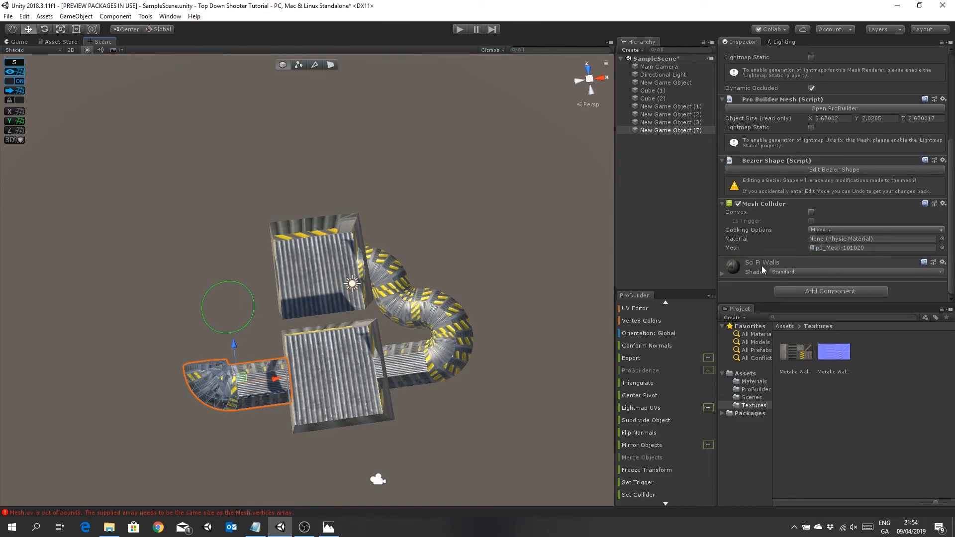
left_click_drag(441, 284, 398, 229, "alt")
middle_click_drag(424, 493, 381, 328)
left_click_drag(222, 318, 204, 291, "alt")
middle_click_drag(261, 286, 329, 357)
left_click_drag(307, 204, 352, 256, "alt")
middle_click_drag(349, 232, 349, 271)
- Duplicate the original corridor's outer curve and place the copy at X -7, Z -4.5 with Y rotation -90, continuing the new end piece
left_click(390, 235)
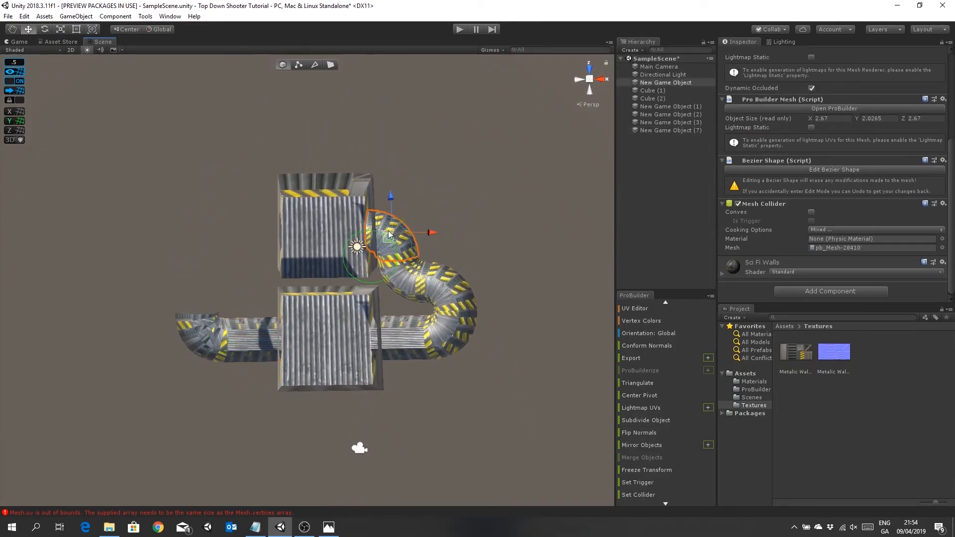
left_click(448, 287)
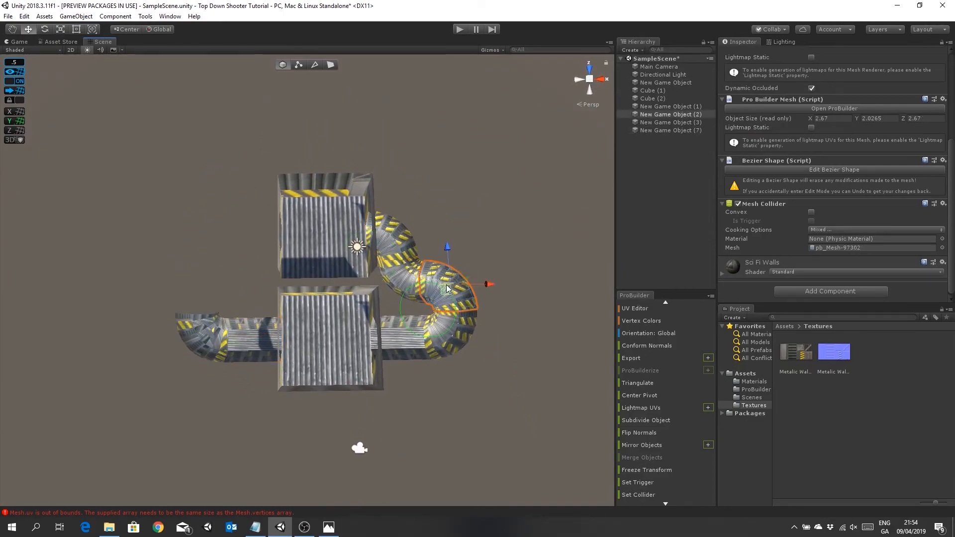
key("ctrl+d")
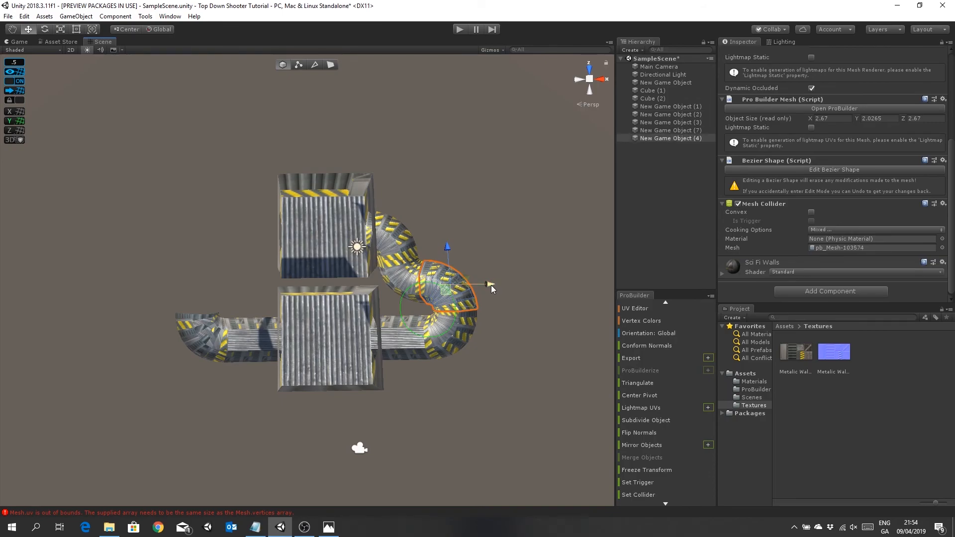
left_click_drag(491, 285, 267, 289)
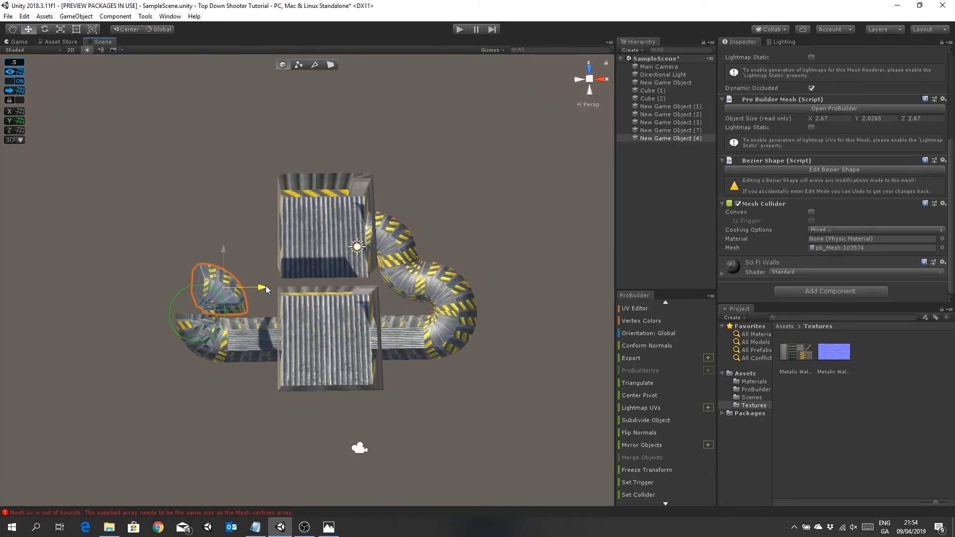
left_click(44, 29)
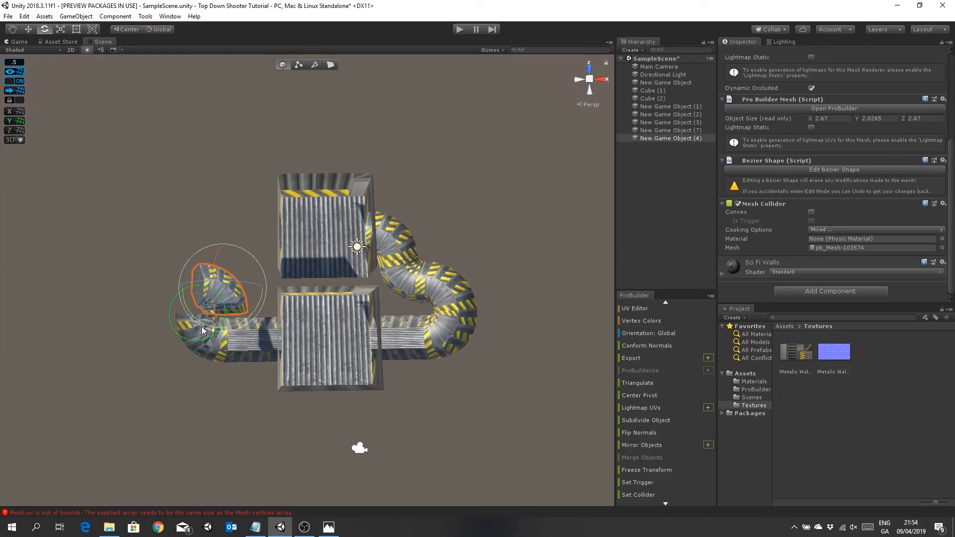
left_click_drag(202, 329, 327, 329)
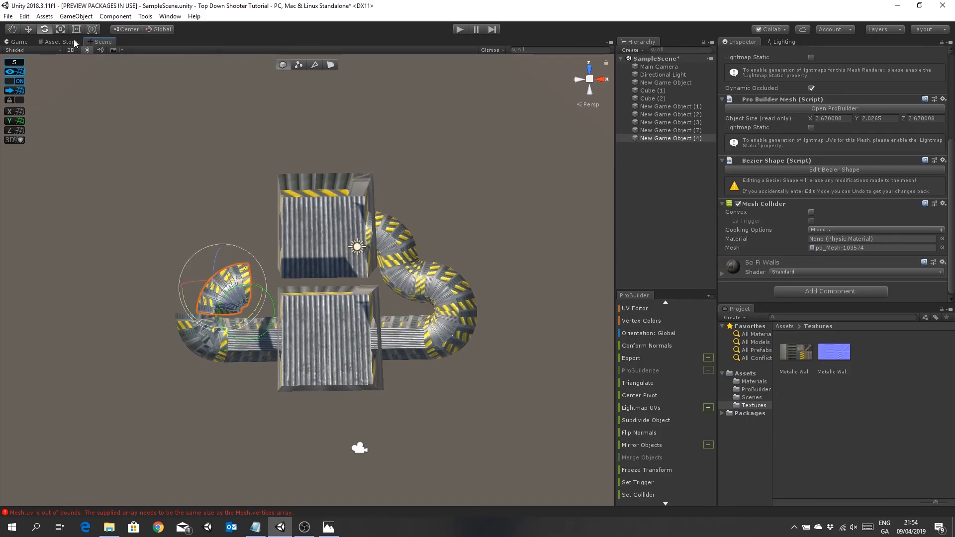
left_click(28, 29)
left_click_drag(261, 288, 239, 288)
- Examine the seam between the newly placed curve and the end piece up close
scroll(245, 315, "up", 10)
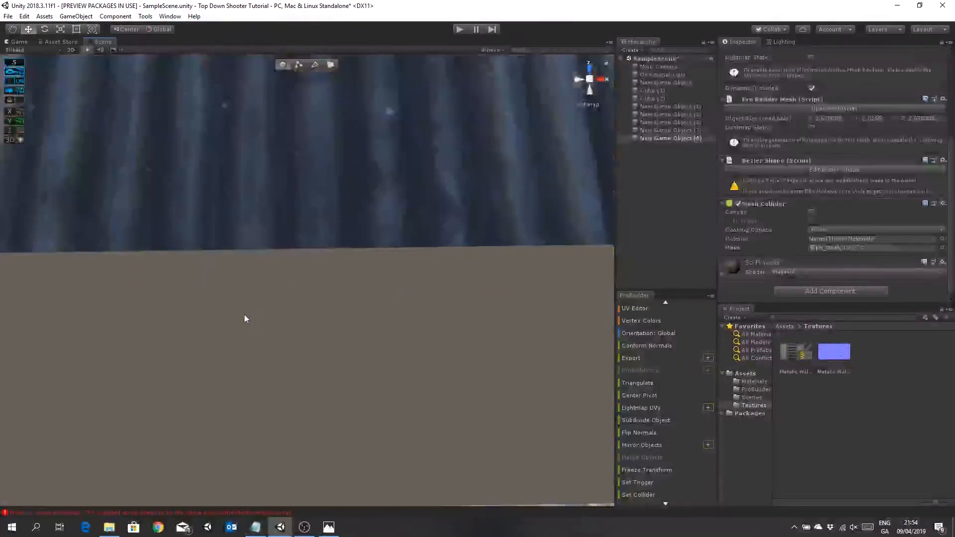
scroll(244, 315, "down", 6)
middle_click_drag(240, 315, 253, 311)
scroll(253, 311, "up", 3)
right_click_drag(255, 312, 263, 332)
middle_click_drag(262, 332, 263, 332)
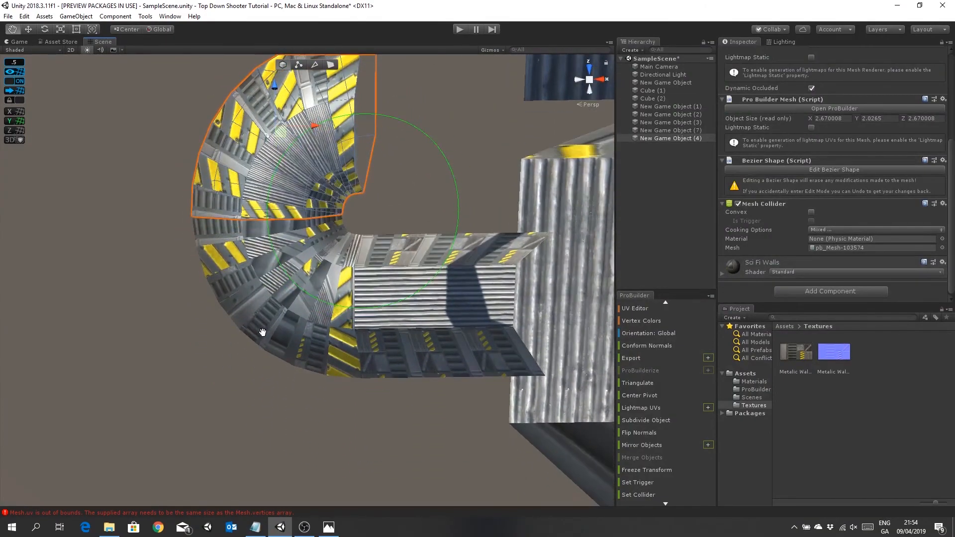
scroll(264, 324, "down", 10)
middle_click_drag(352, 256, 273, 332)
left_click(283, 291)
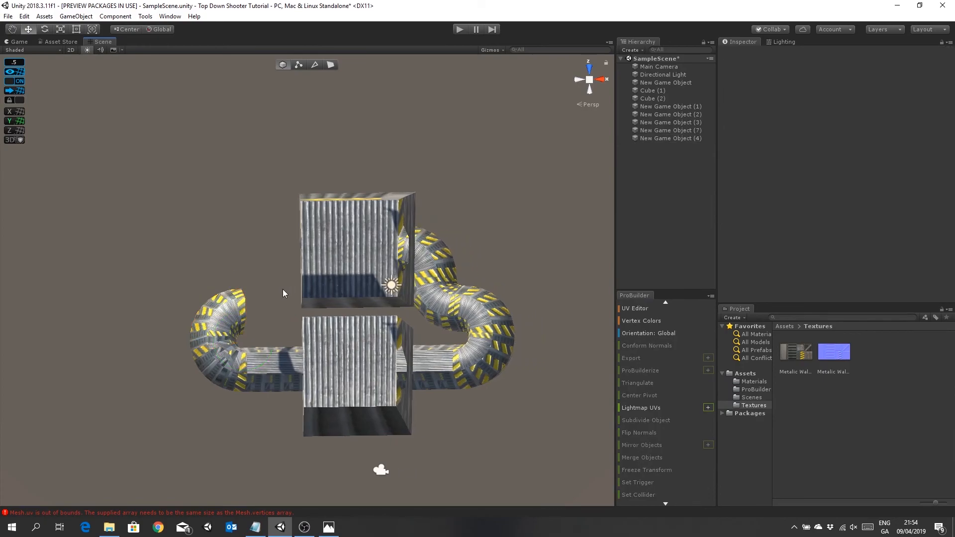
- Duplicate the new curve, rotate the copy half a turn, and move it to X -7, Z 1.5 to extend the corridor toward the rooms
left_click(237, 310)
key("ctrl+d")
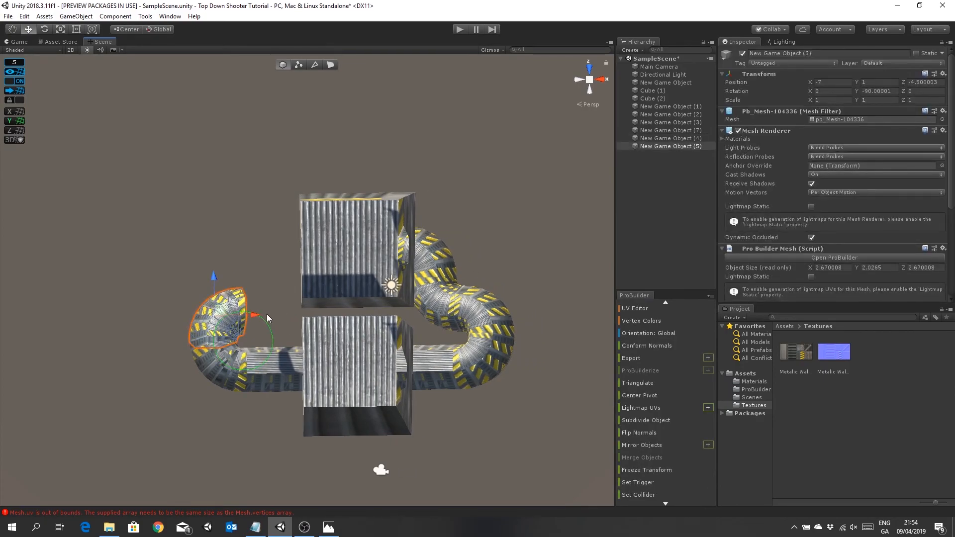
left_click_drag(258, 315, 296, 314)
key("e")
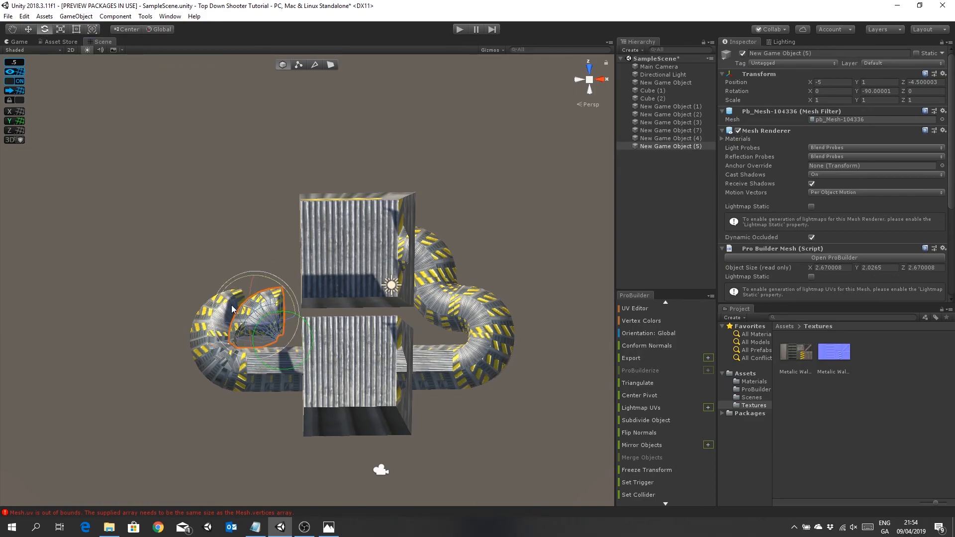
middle_click_drag(243, 237, 247, 196)
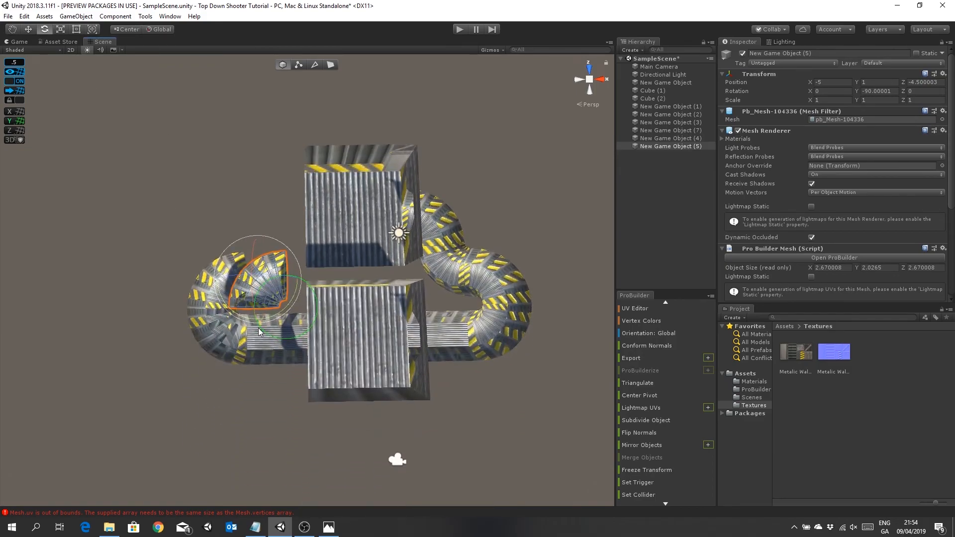
left_click_drag(247, 319, 509, 252)
left_click(28, 29)
mouse_move(295, 282)
left_mouse_down()
mouse_move(318, 283)
mouse_move(308, 284)
left_mouse_up()
left_click_drag(271, 251, 271, 242)
left_click(216, 177)
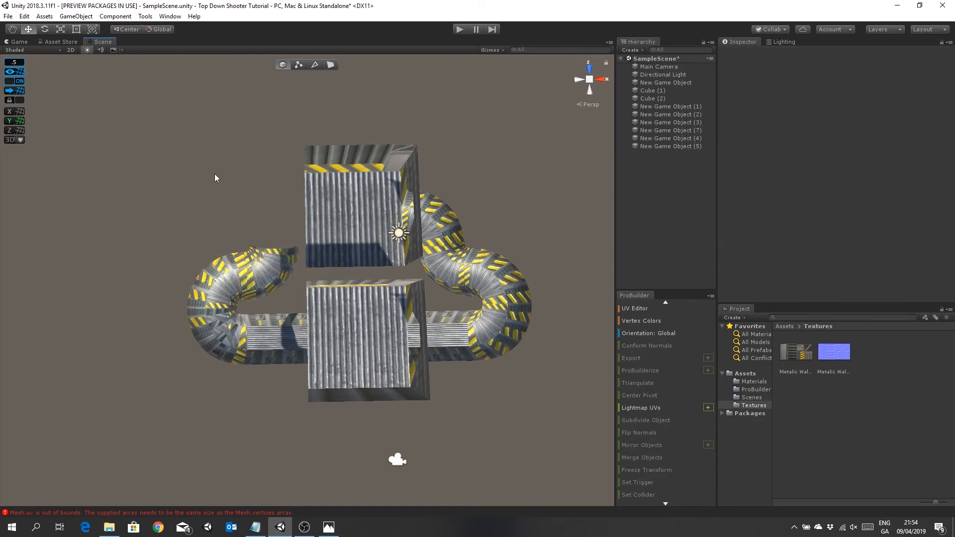
- Duplicate the latest curve, rotate the copy half a turn, and fit it between the corridor's open end and the upper room
left_click(276, 269)
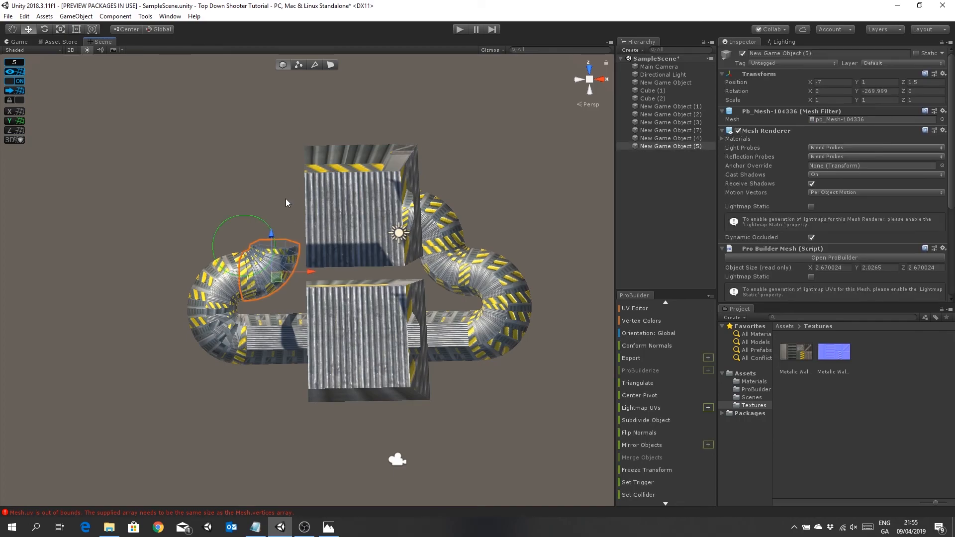
key("ctrl+d")
left_click_drag(274, 232, 277, 198)
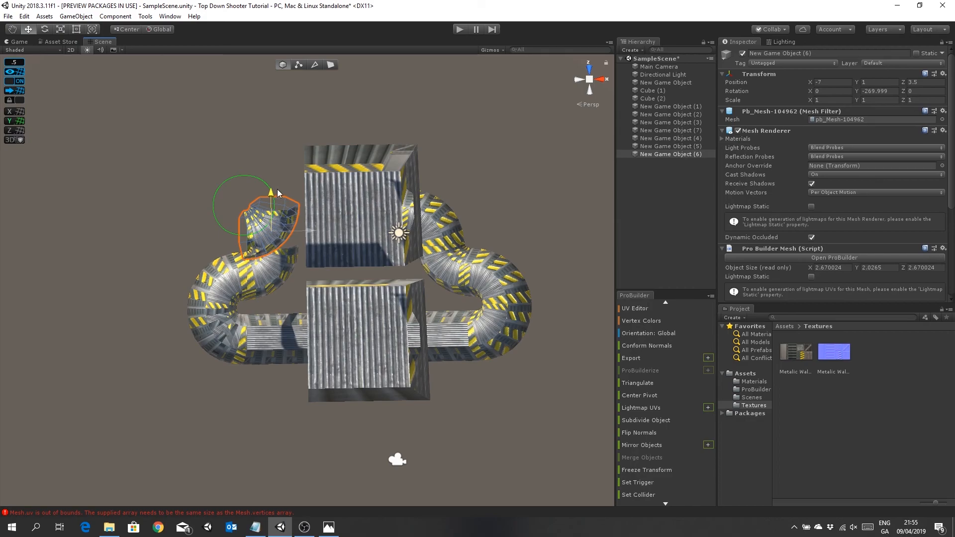
key("e")
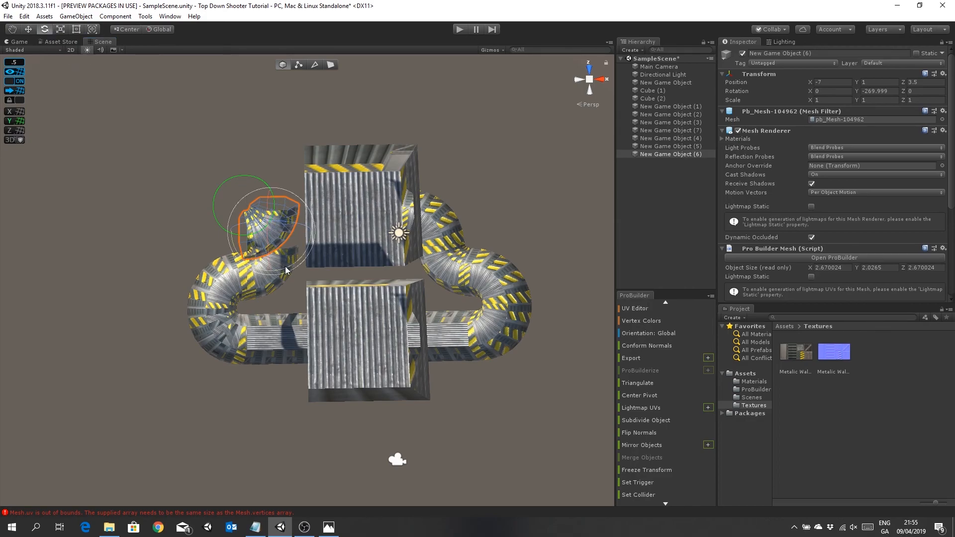
left_click_drag(286, 271, 76, 235)
left_click(28, 29)
left_click_drag(270, 196, 278, 183)
left_click_drag(317, 217, 323, 217)
left_click(210, 180)
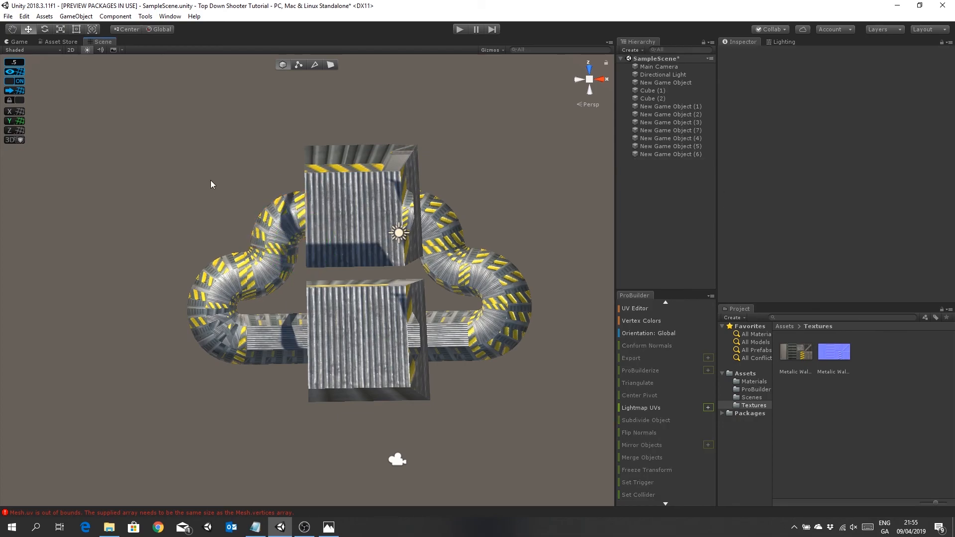
- Examine the completed corridors on both sides of the rooms from several angles
right_click_drag(210, 180, 237, 236)
middle_click_drag(221, 169, 241, 289)
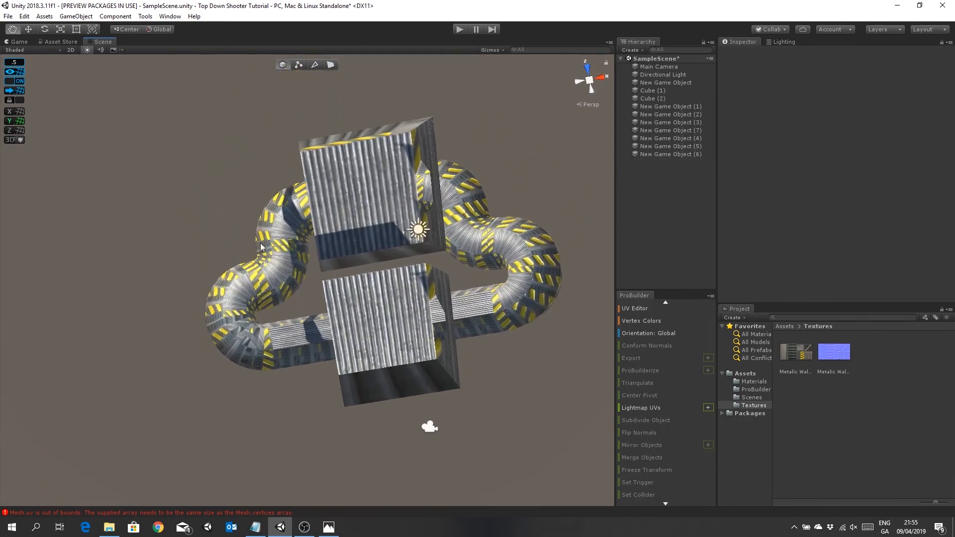
right_click_drag(306, 255, 265, 217)
middle_click_drag(266, 217, 311, 187)
right_click_drag(249, 219, 291, 259)
middle_click_drag(224, 177, 297, 264)
right_click_drag(266, 245, 311, 286)
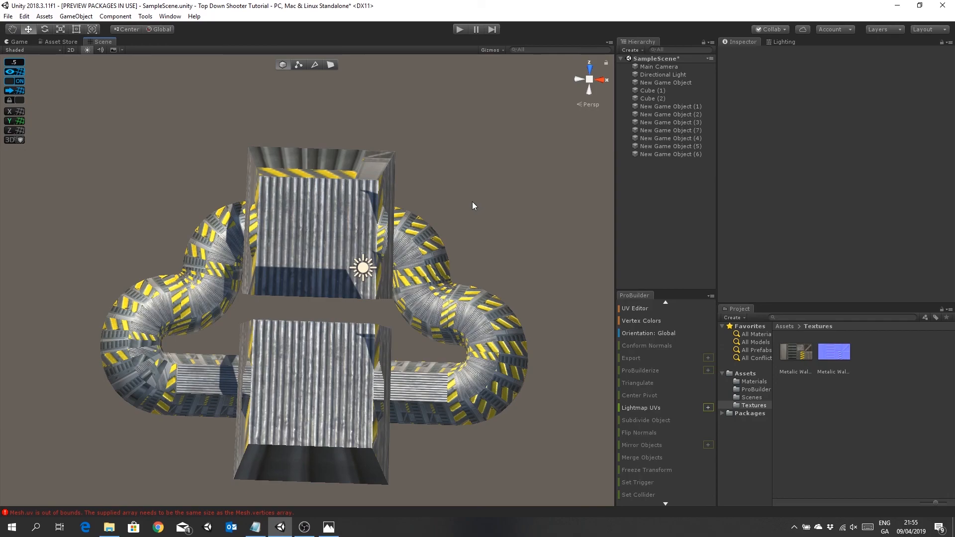
- Save the scene with the completed second corridor
middle_click_drag(473, 205, 484, 233)
key("ctrl+s")
left_click_drag(484, 231, 460, 318, "alt")
scroll(459, 312, "down", 3)
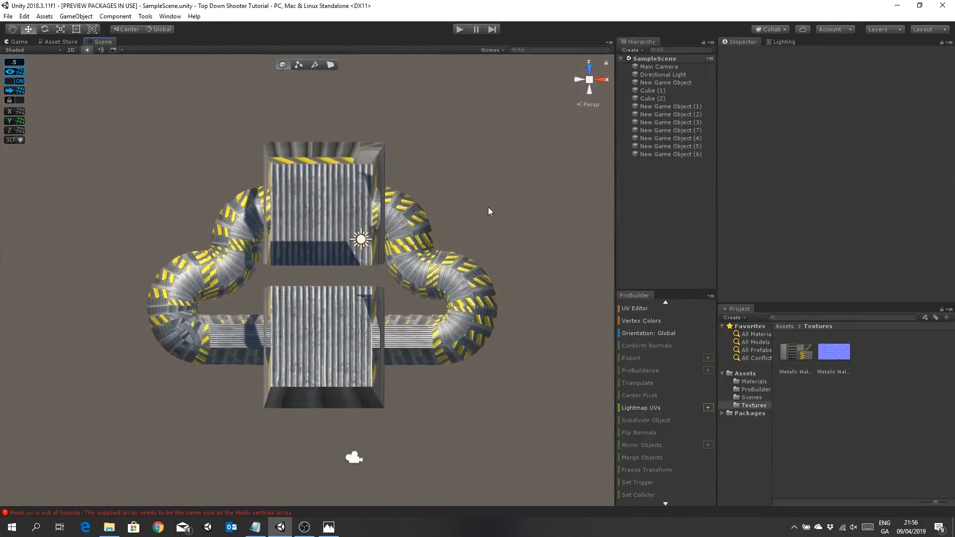
- Disable the Directional Light object and check how the level looks without it
mouse_move(501, 192)
left_mouse_down("alt")
mouse_move(479, 222)
mouse_move(493, 199)
left_mouse_up("alt")
left_click(662, 75)
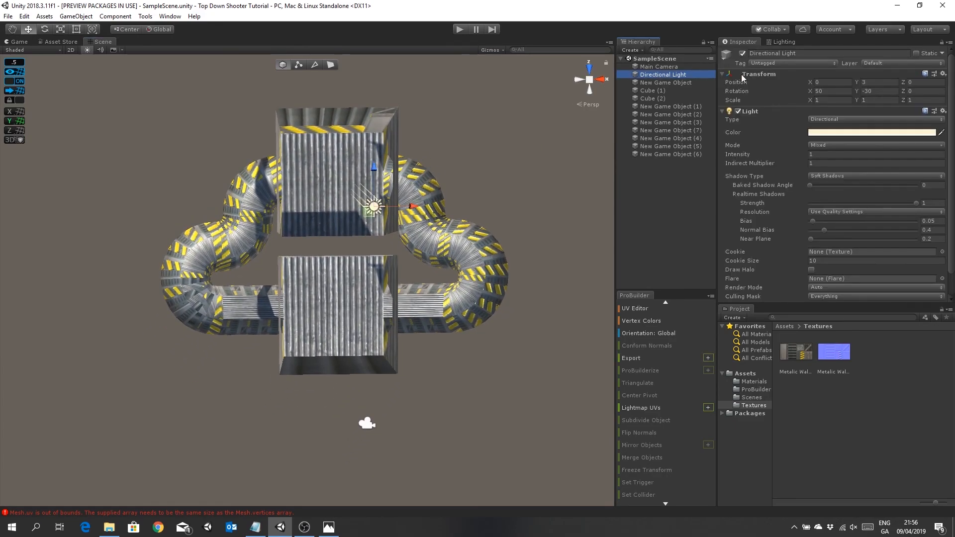
left_click(743, 53)
left_click_drag(528, 154, 518, 176, "alt")
scroll(518, 178, "up", 4)
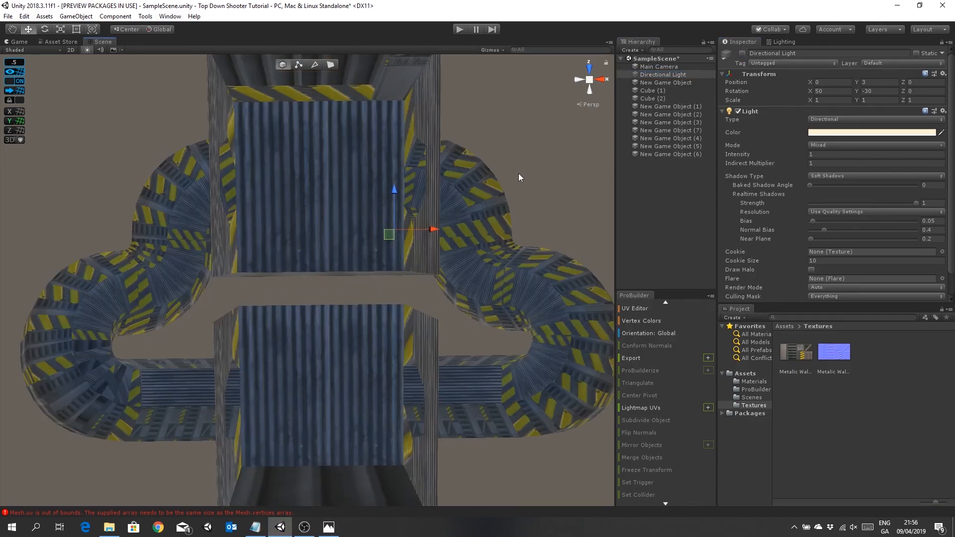
scroll(519, 173, "down", 5)
middle_click_drag(519, 177, 518, 200)
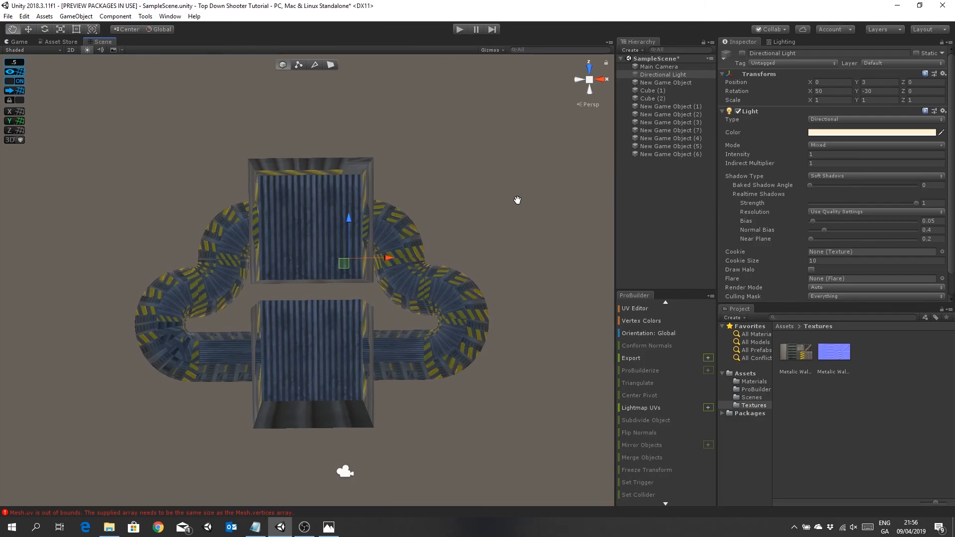